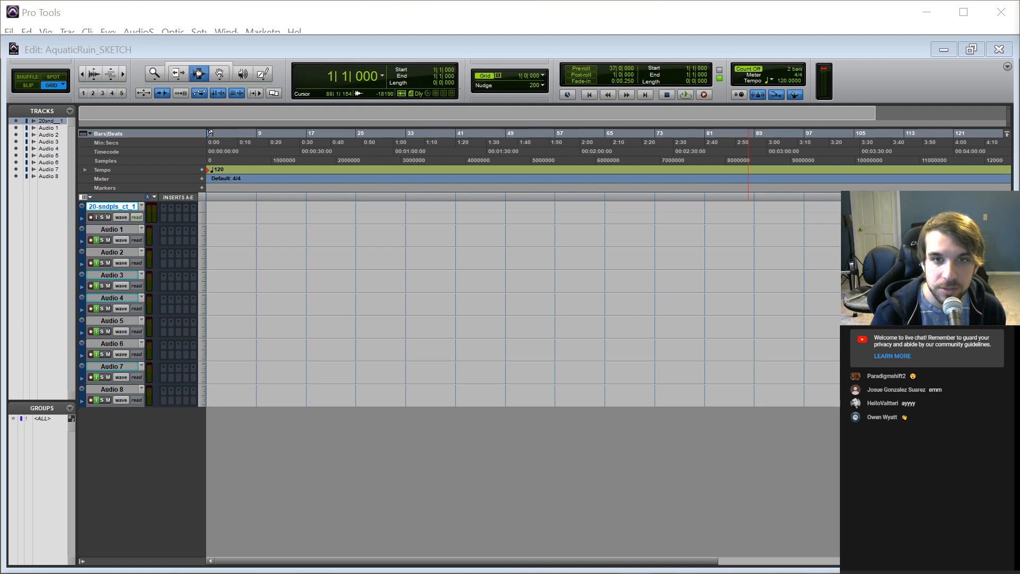
Step: Import the 07 Aquatic Ruin Zone audio file onto its own track and move that track above all others
left_click_drag(1019, 158, 1019, 207)
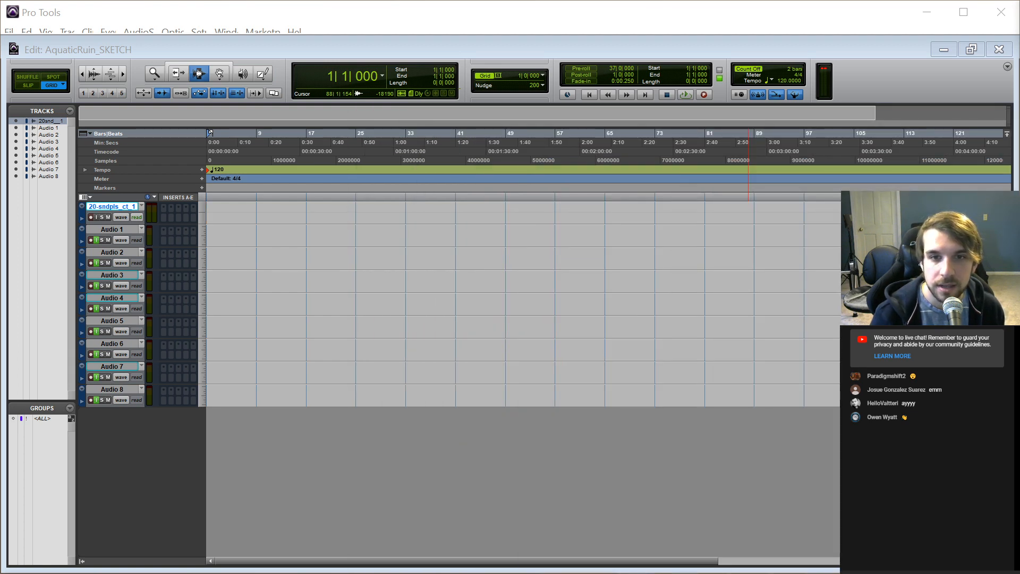
left_click_drag(1019, 414, 26, 325)
left_click(223, 342)
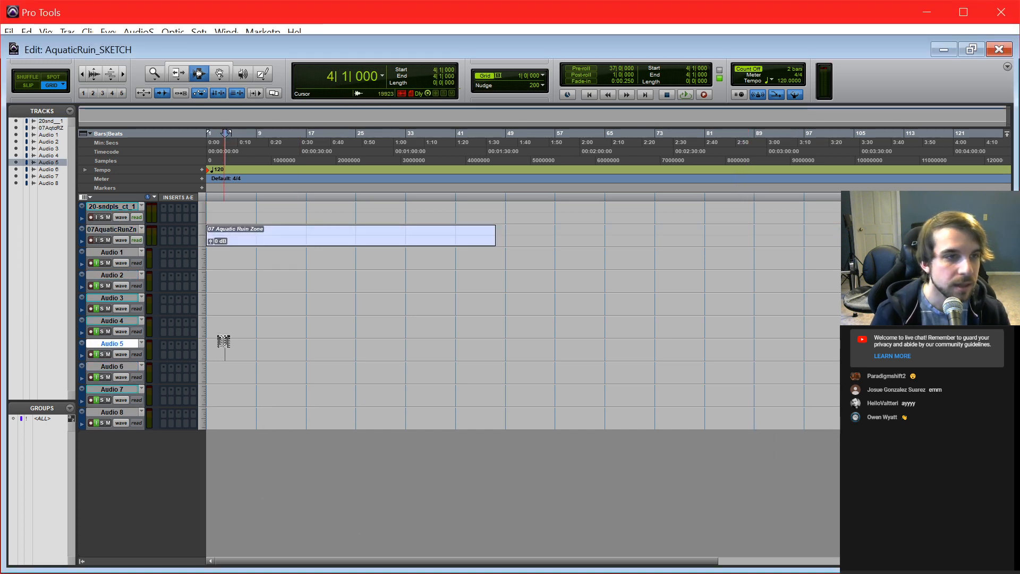
left_click_drag(109, 229, 100, 200)
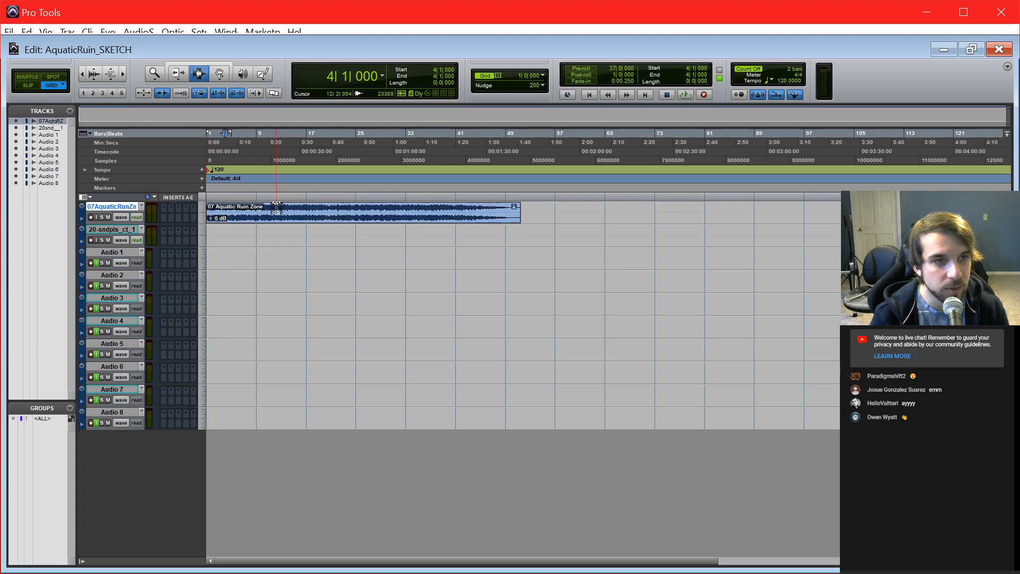
Step: Delete all the empty tracks from 20-sndpls_ct_1 through Audio 8
left_click(112, 227)
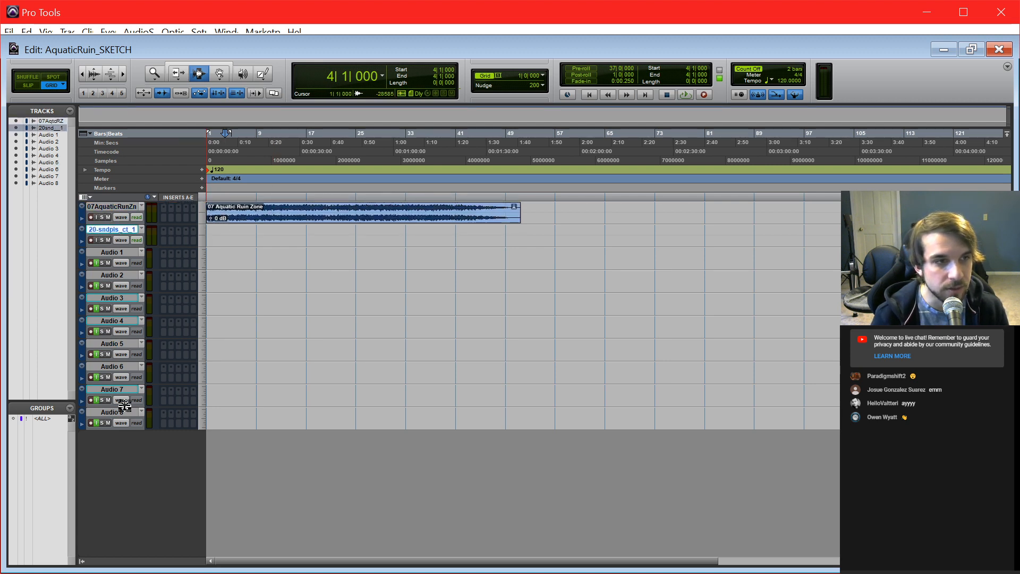
left_click(127, 410, "shift")
right_click(127, 410)
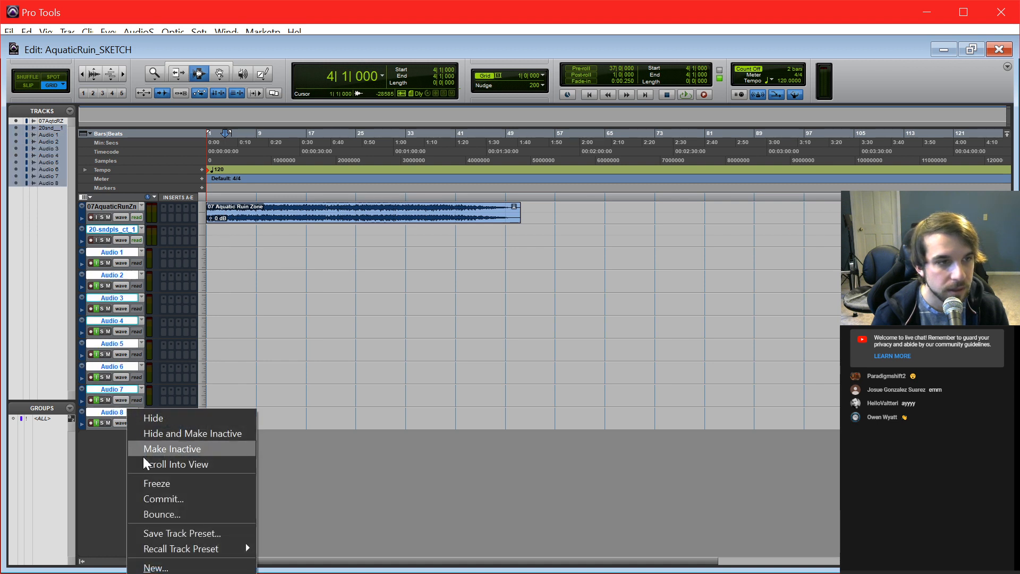
left_click(159, 573)
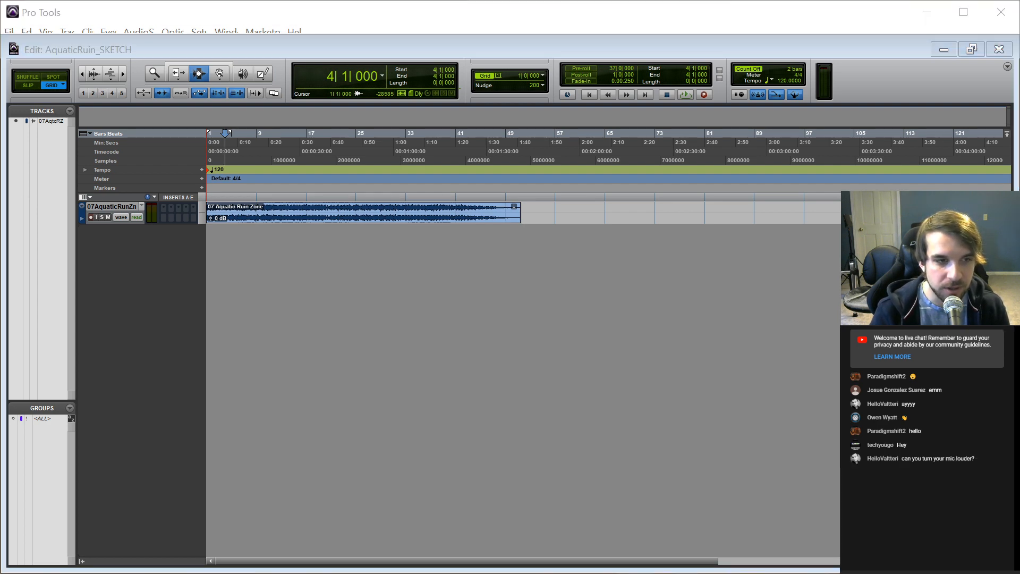
Step: Switch to Focusrite Control, view the audio interface's device settings, and close it to return to the session
left_click_drag(656, 498, 633, 573)
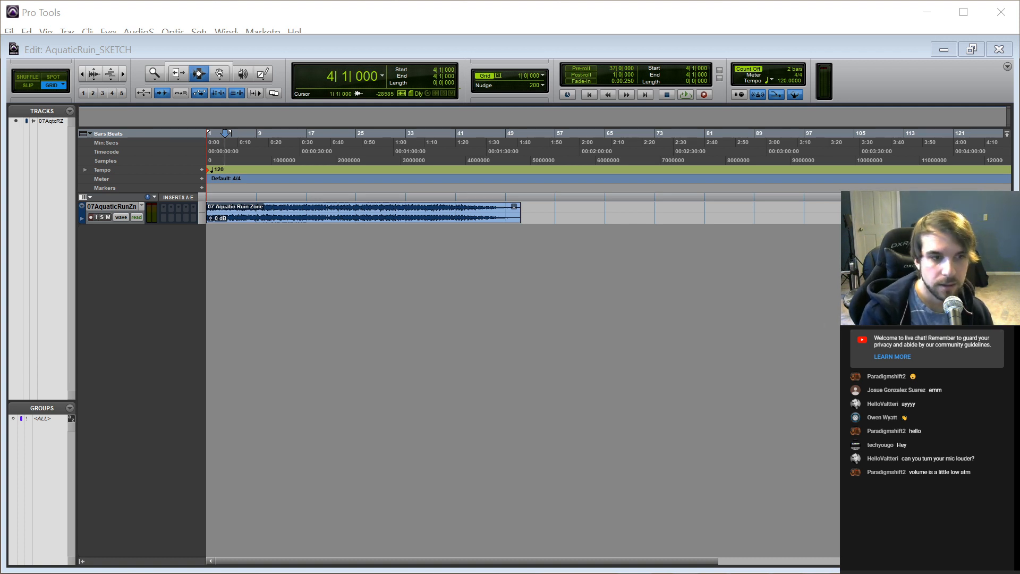
key("alt+Tab")
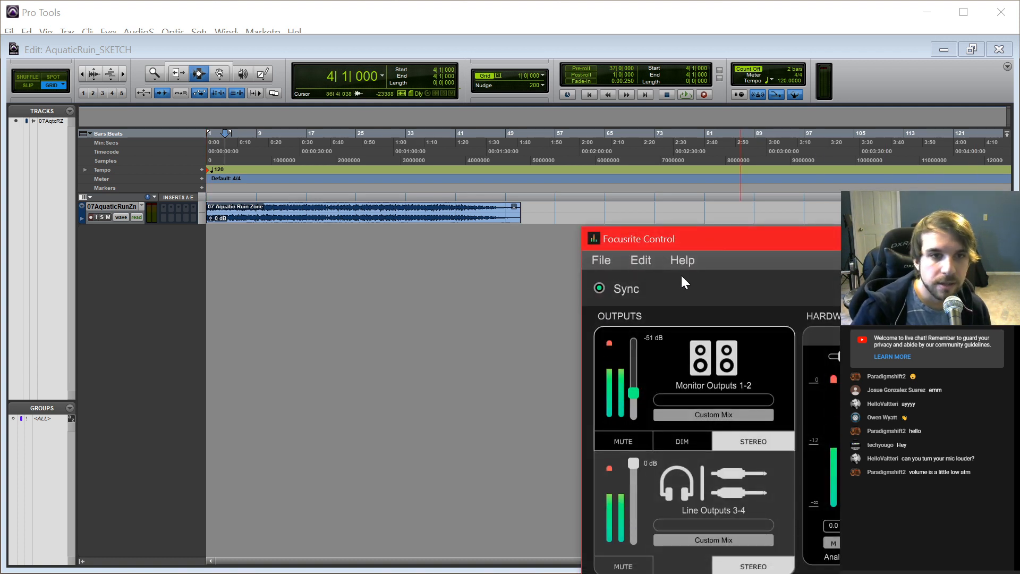
left_click(956, 288)
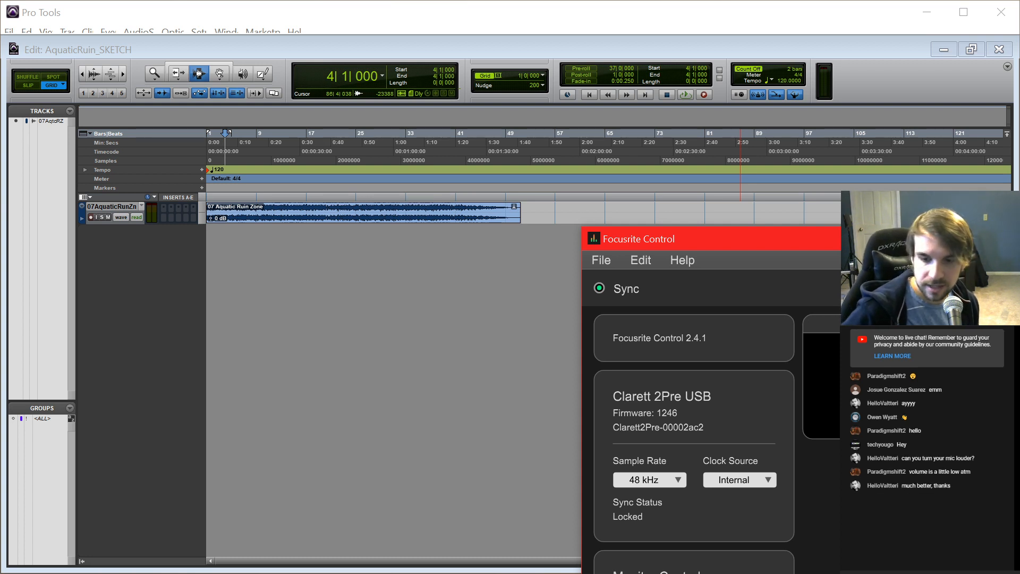
key("alt+F4")
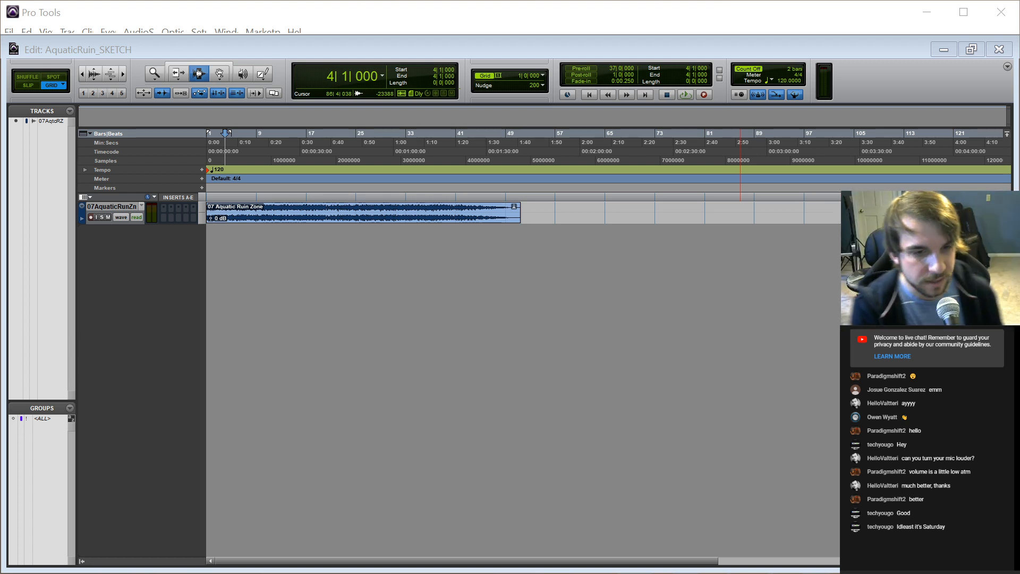
Step: Enlarge the height of the Aquatic Ruin Zone track to show its stereo waveform in detail
left_click(219, 251)
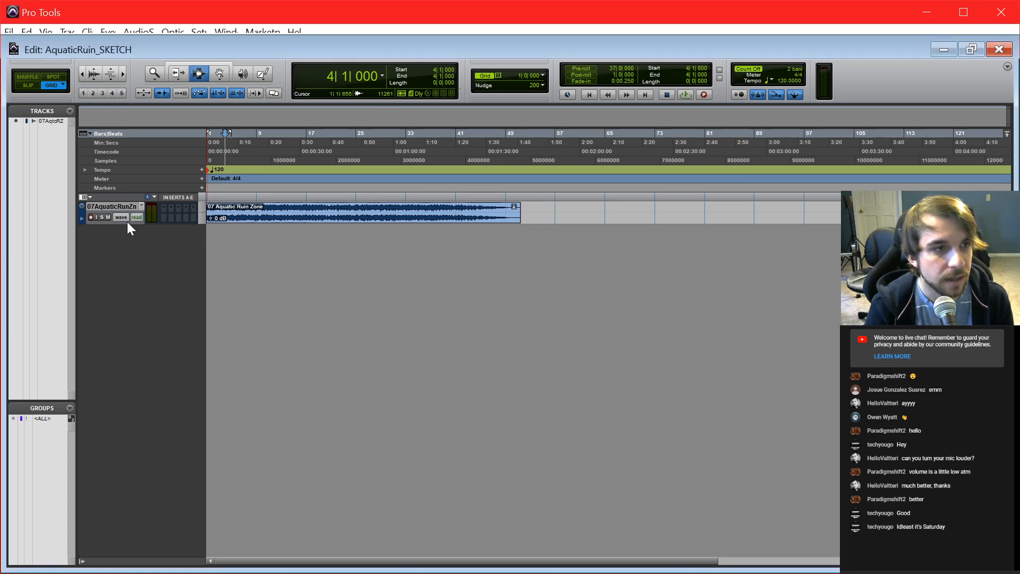
left_click_drag(127, 222, 158, 324)
left_click(258, 284)
key("t")
key("t")
key("r")
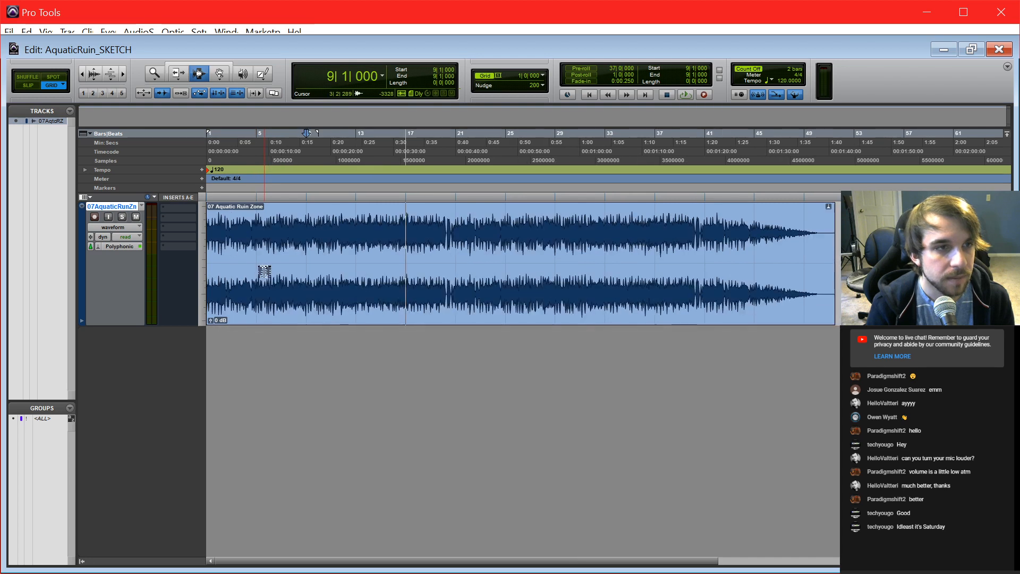
Step: Move the Aquatic Ruin Zone clip along the timeline and return it to bar 1
key("F8")
left_click_drag(275, 285, 250, 298)
key("F6")
key("F8")
left_click(294, 298)
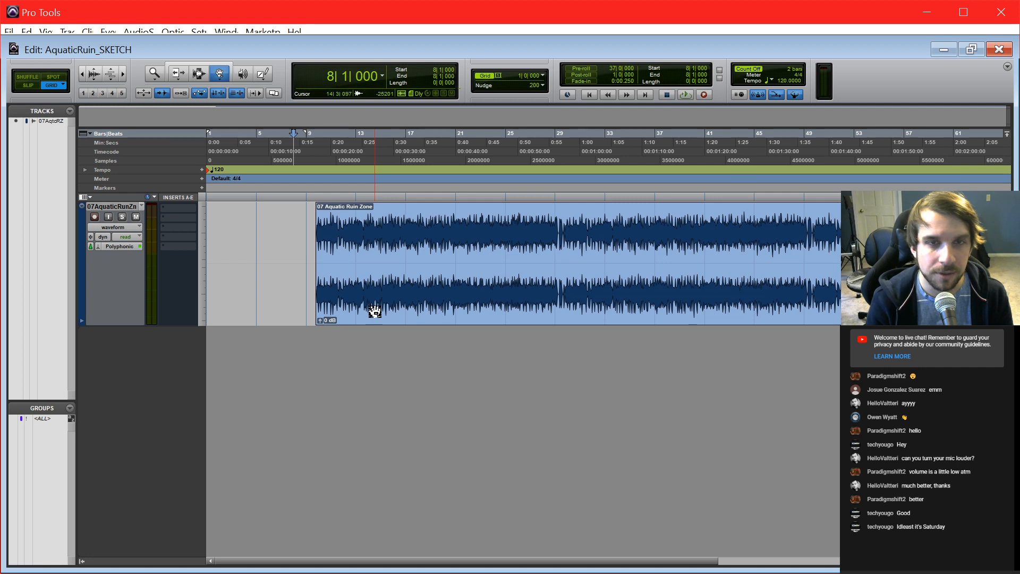
left_click(344, 293)
left_click_drag(343, 293, 183, 378)
Step: Examine the clip's opening waveform against the grid lines of bars 1 to 6
key("F7")
left_click(235, 347)
key("t")
key("t")
key("t")
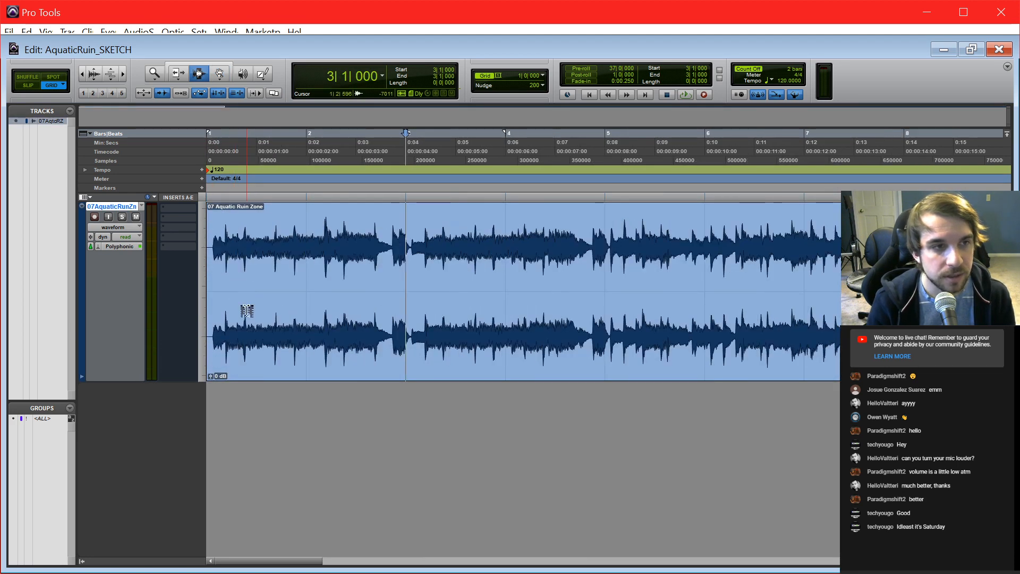
left_click(216, 300)
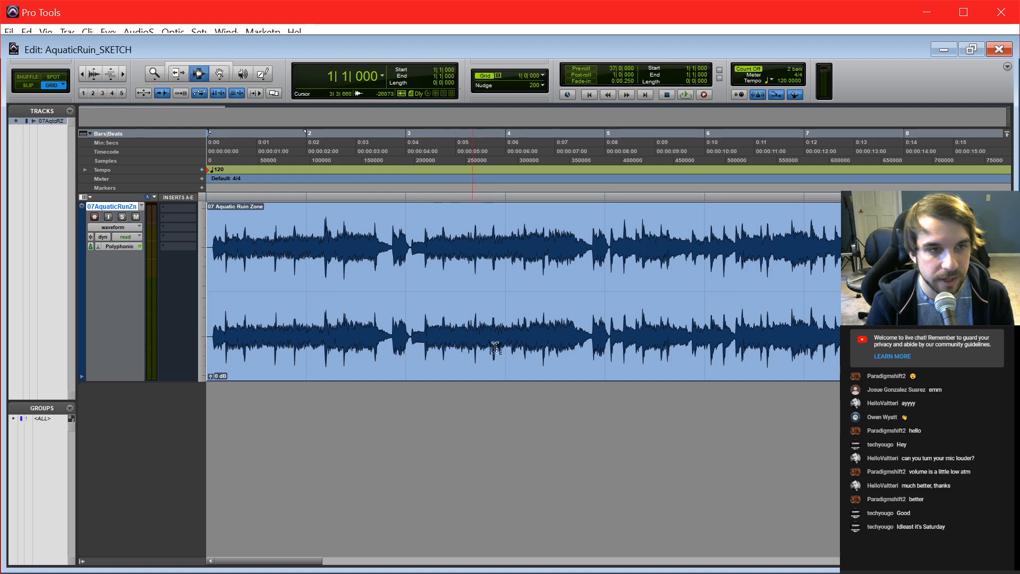
left_click(524, 327)
left_click_drag(333, 324, 661, 310)
left_click(710, 322)
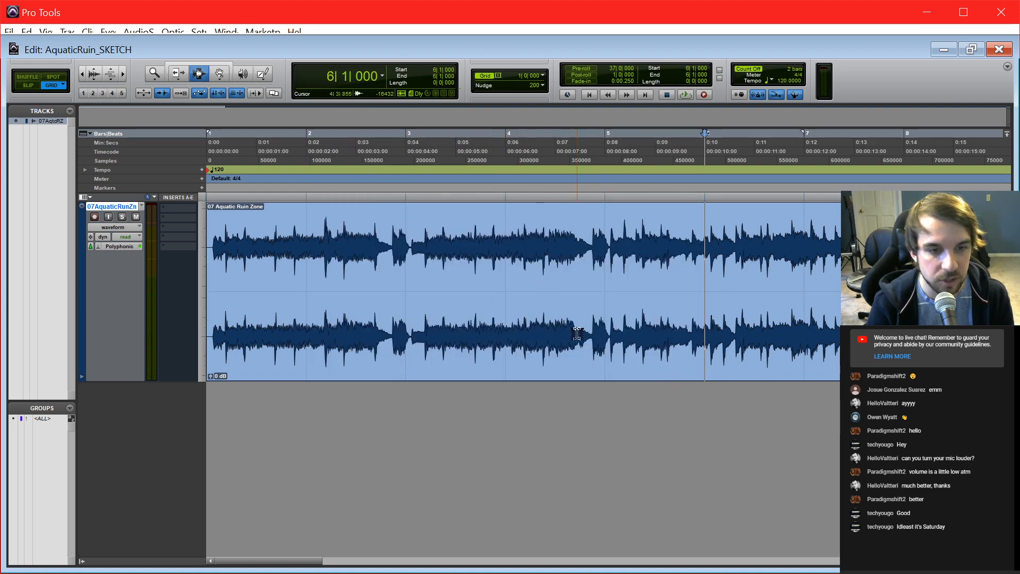
left_click(531, 324)
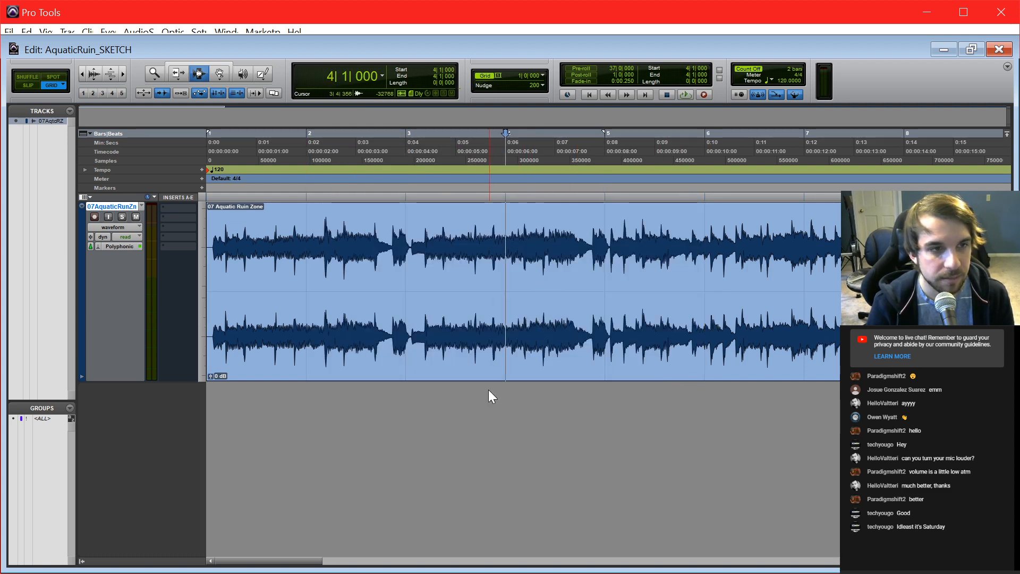
left_click(353, 337)
left_click(604, 292)
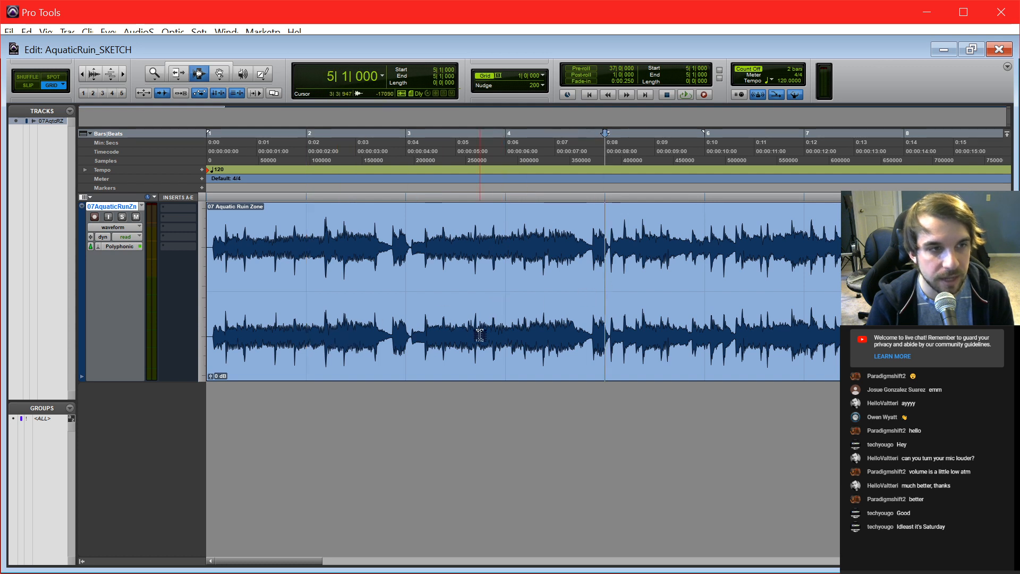
Step: Adjust the Aquatic Ruin Zone track's volume fader in the mixer during playback, and stop playback
key("ctrl+equal")
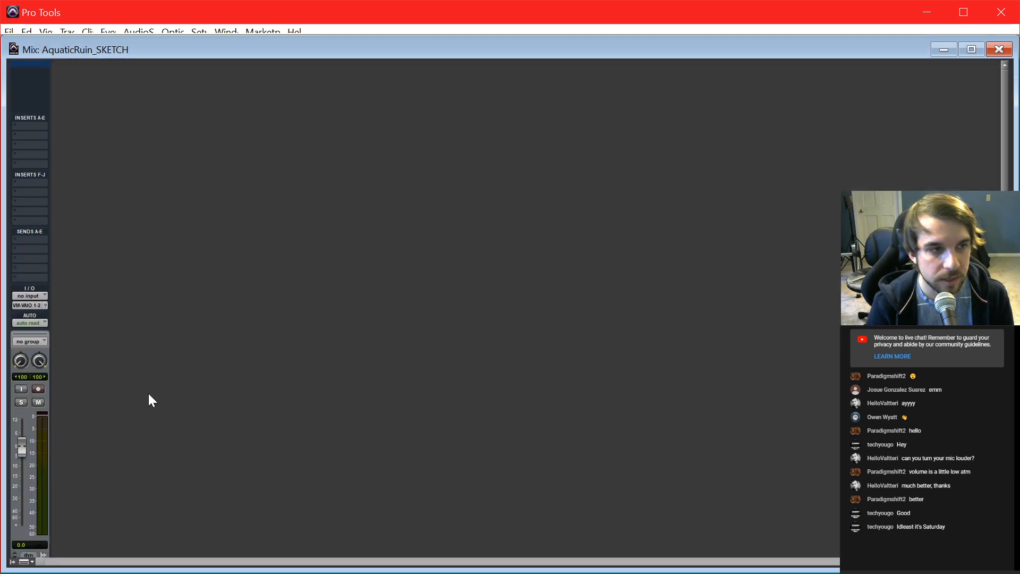
mouse_move(21, 453)
left_mouse_down()
mouse_move(27, 488)
mouse_move(28, 451)
left_mouse_up()
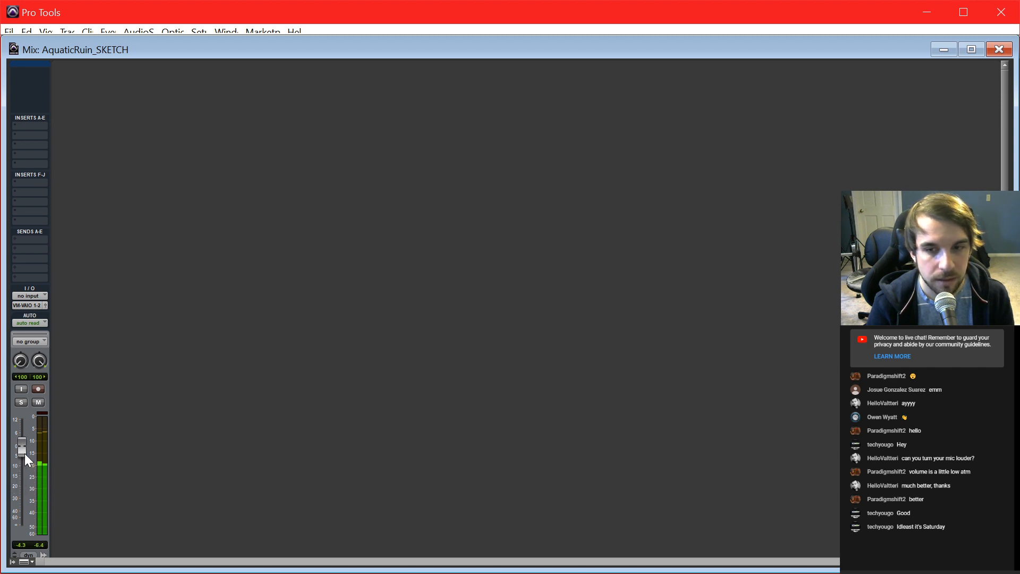
key("ctrl+equal")
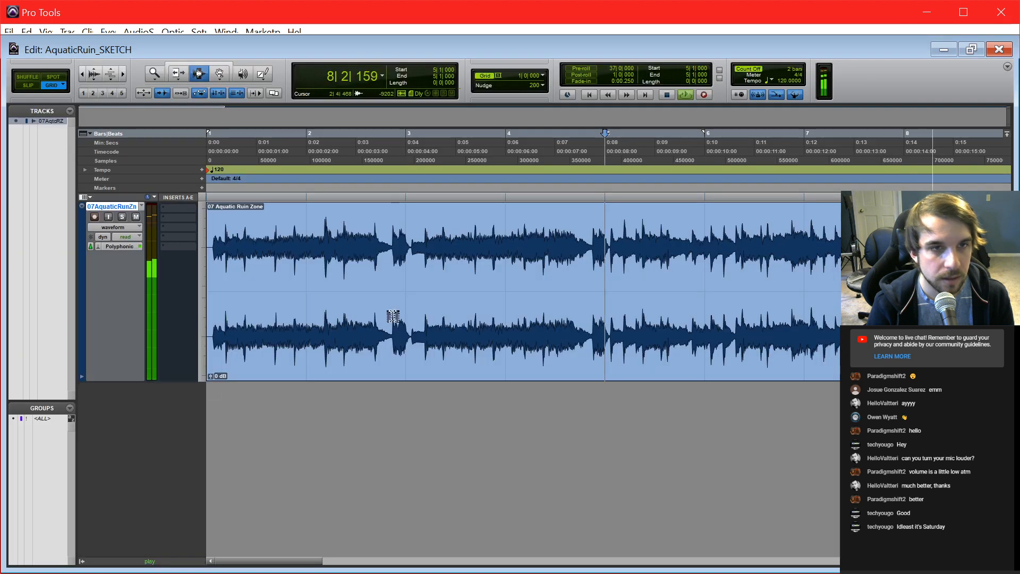
key("space")
Step: Check the clip's Elastic Properties for its source tempo, and disable Elastic Audio on its track
key("ctrl+bracketleft")
key("ctrl+bracketleft")
key("F8")
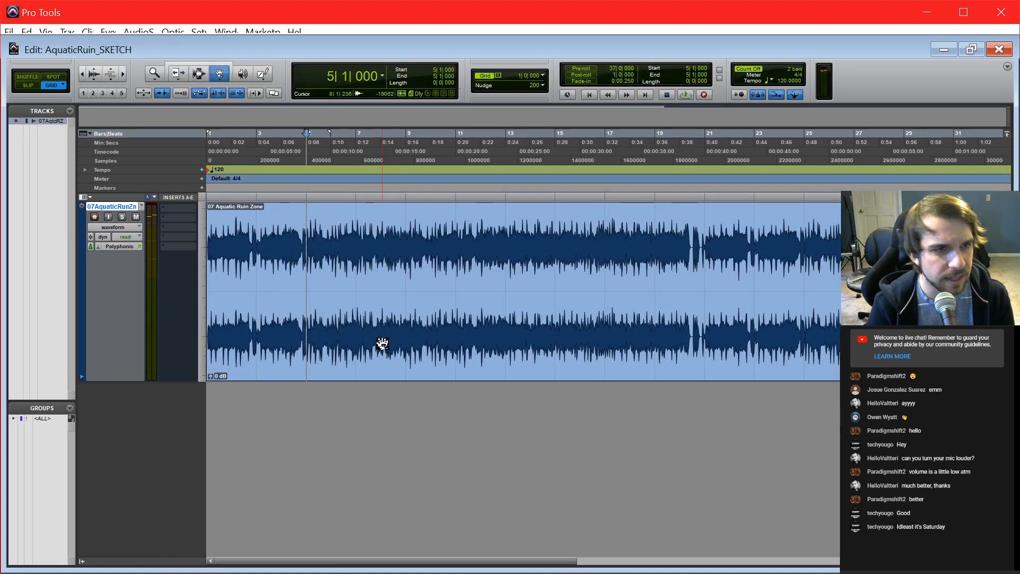
left_click(378, 341)
key("alt+KP_5")
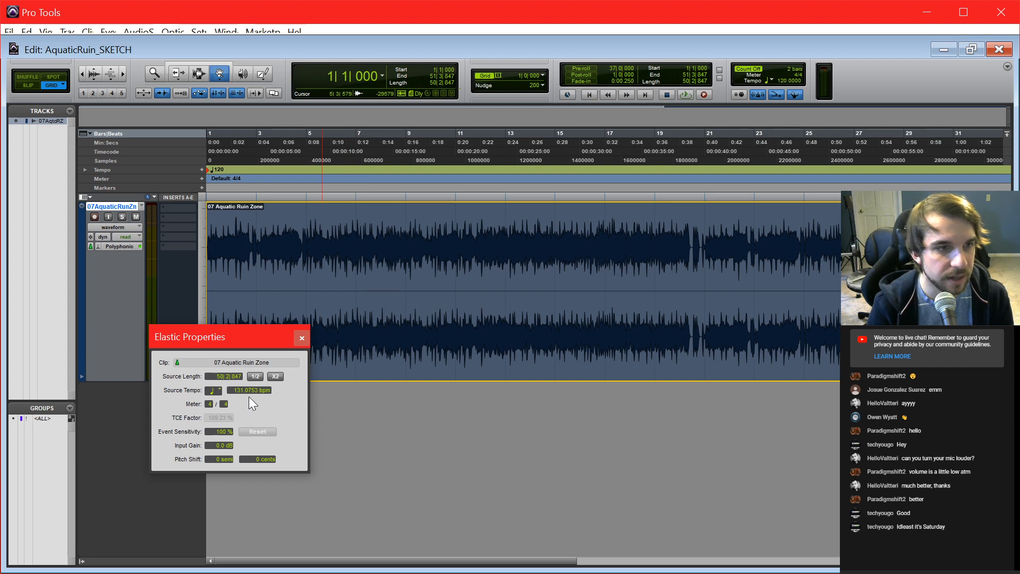
left_click(97, 246)
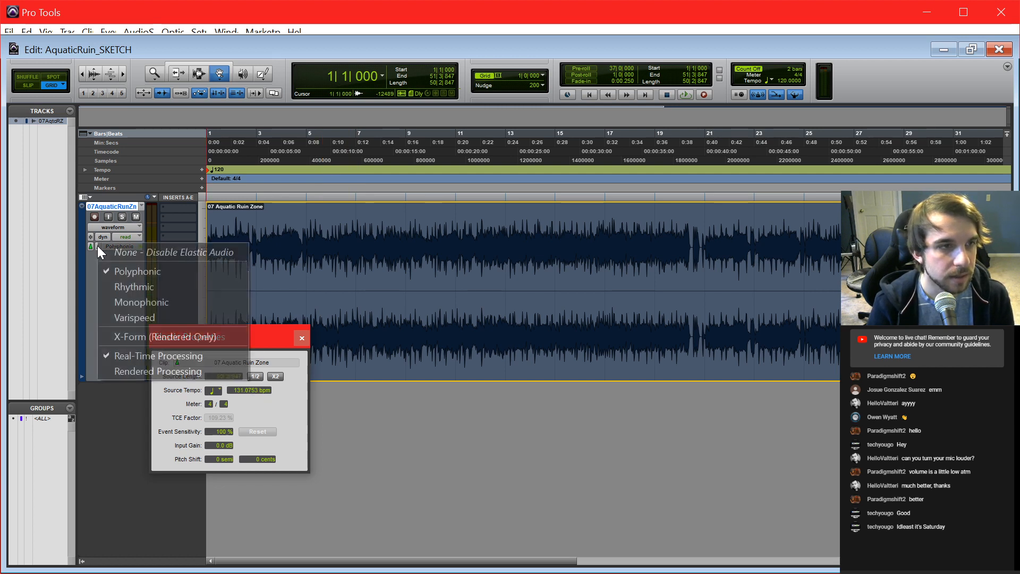
left_click(107, 252)
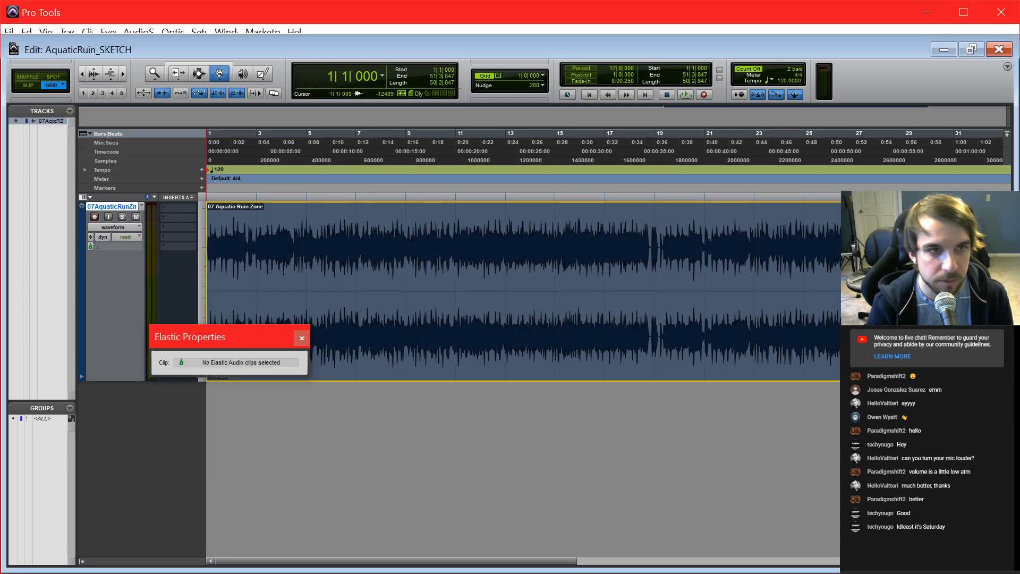
left_click(302, 339)
Step: Shift the Aquatic Ruin Zone clip to bar 7 and back to bar 1, and deselect it
left_click_drag(296, 352, 354, 348)
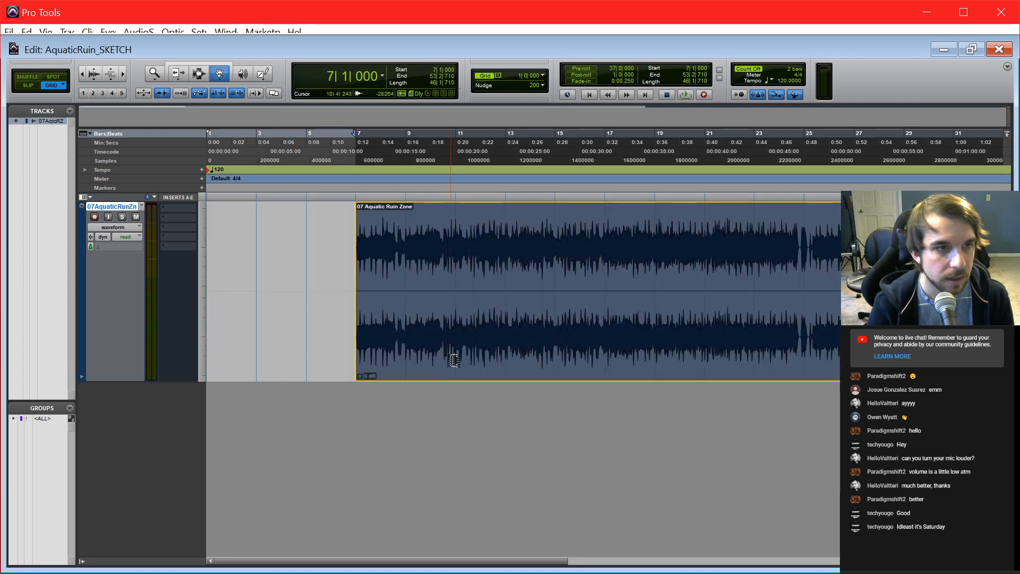
left_click_drag(418, 314, 166, 315)
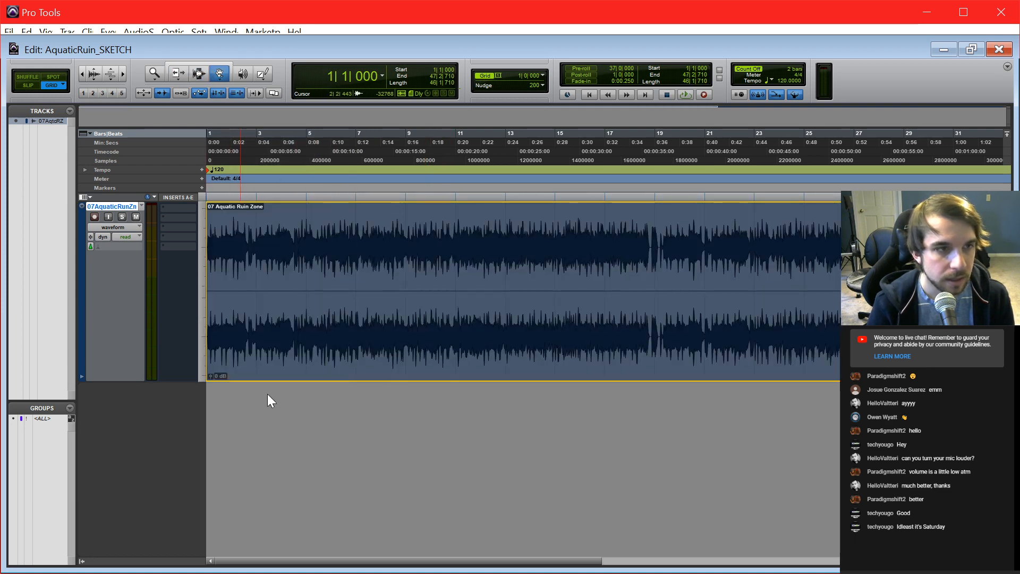
key("F7")
left_click(308, 372)
Step: Play the song from the session start, set the session tempo to 132 bpm, and stop playback
key("Return")
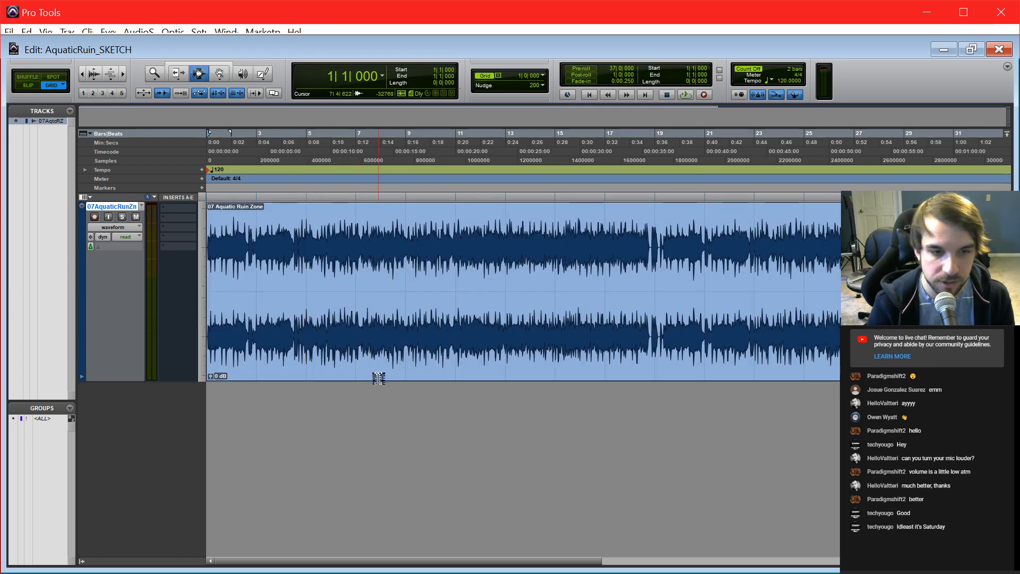
key("space")
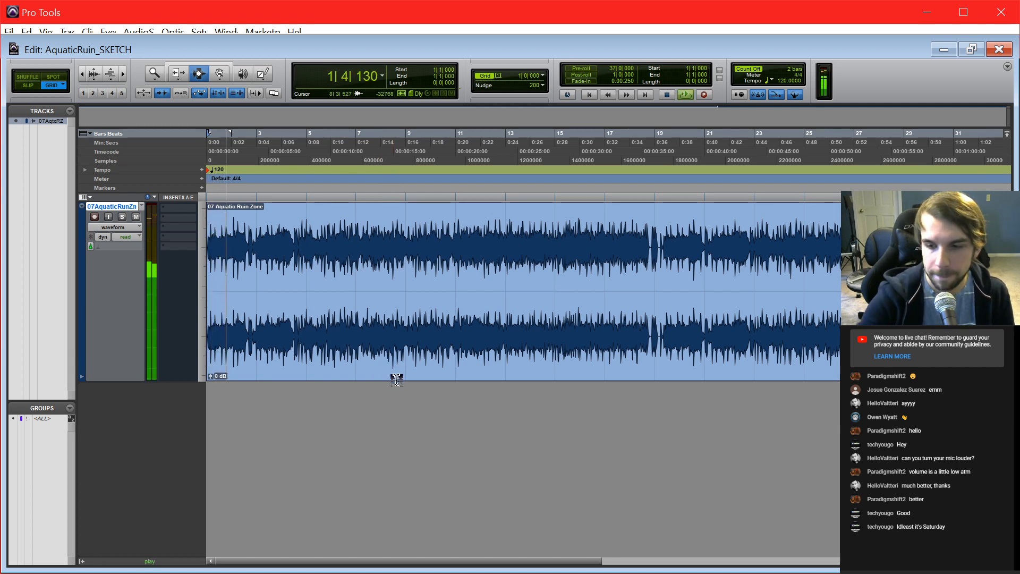
left_click(779, 81)
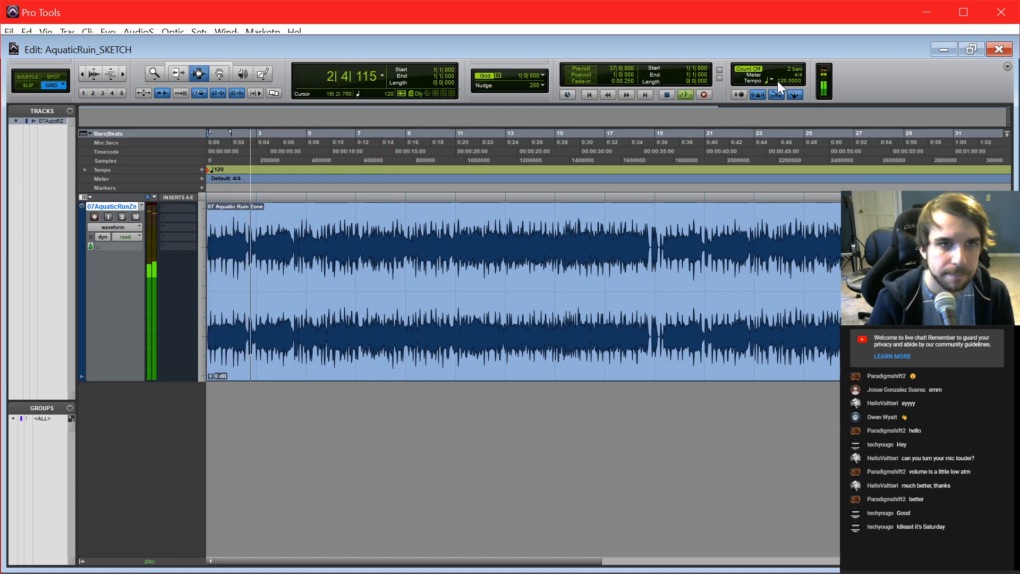
type("132")
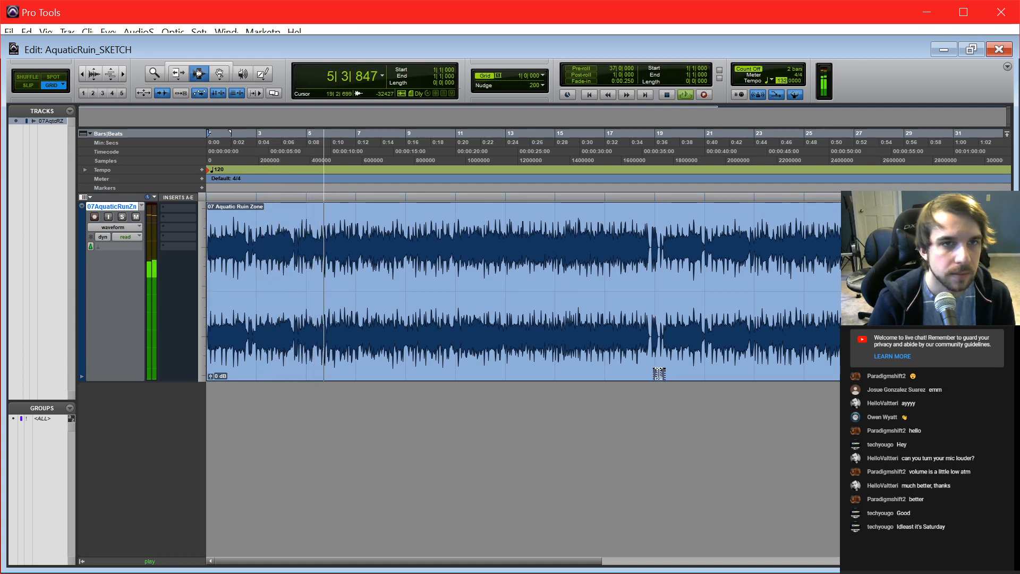
key("Return")
key("space")
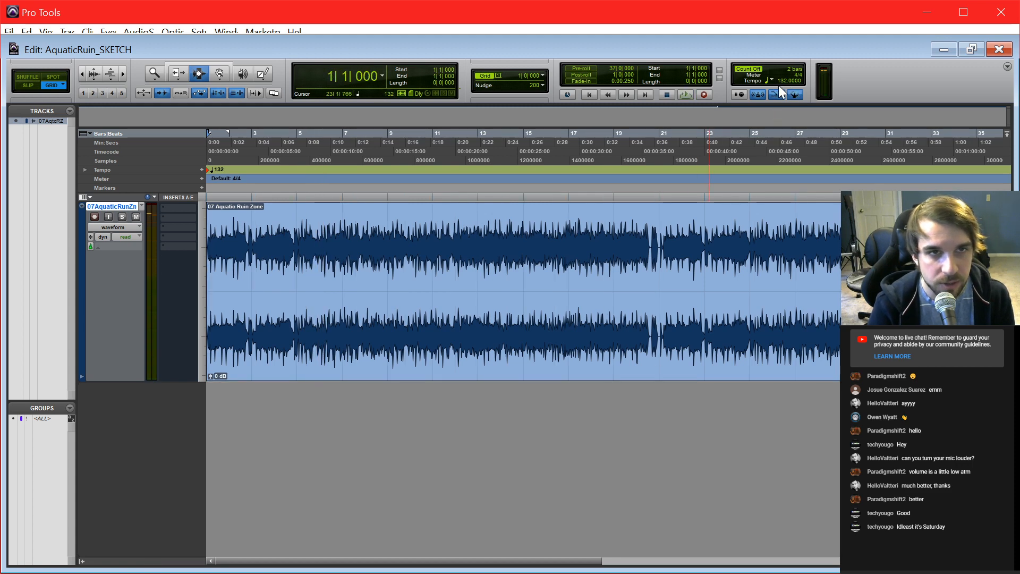
Step: Set the Aquatic Ruin Zone track's Elastic Audio algorithm to Polyphonic
left_click(267, 312)
key("t")
key("t")
key("t")
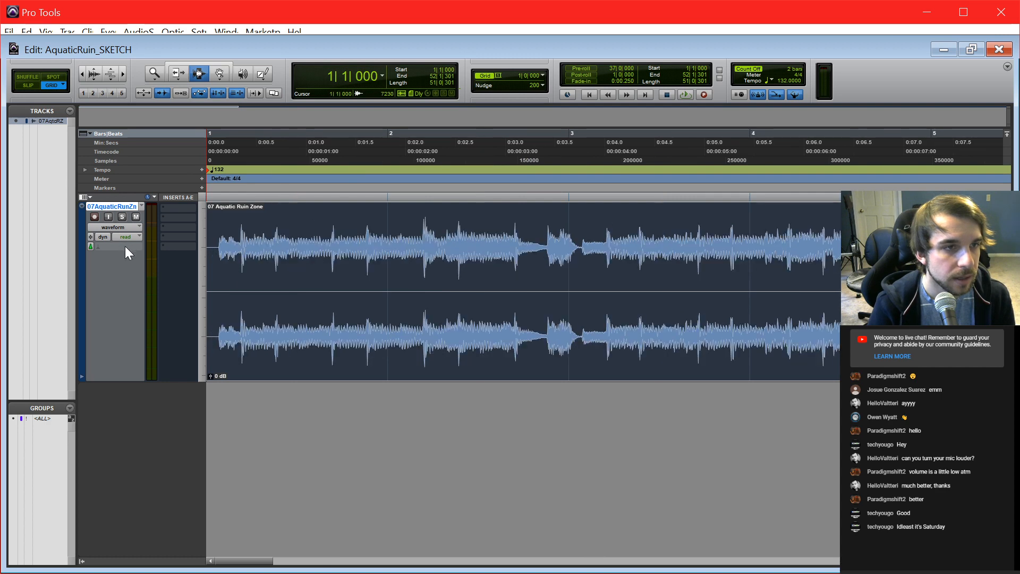
left_click(126, 247)
left_click(135, 267)
Step: Place the cursor at bar 1 and briefly audition the clip's opening
left_click(227, 295)
key("t")
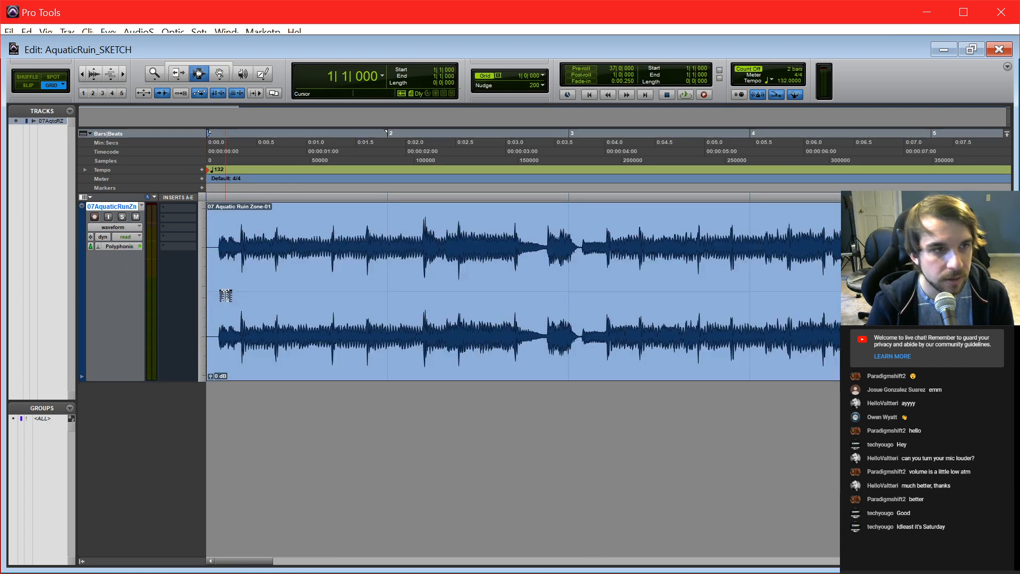
key("space")
key("space")
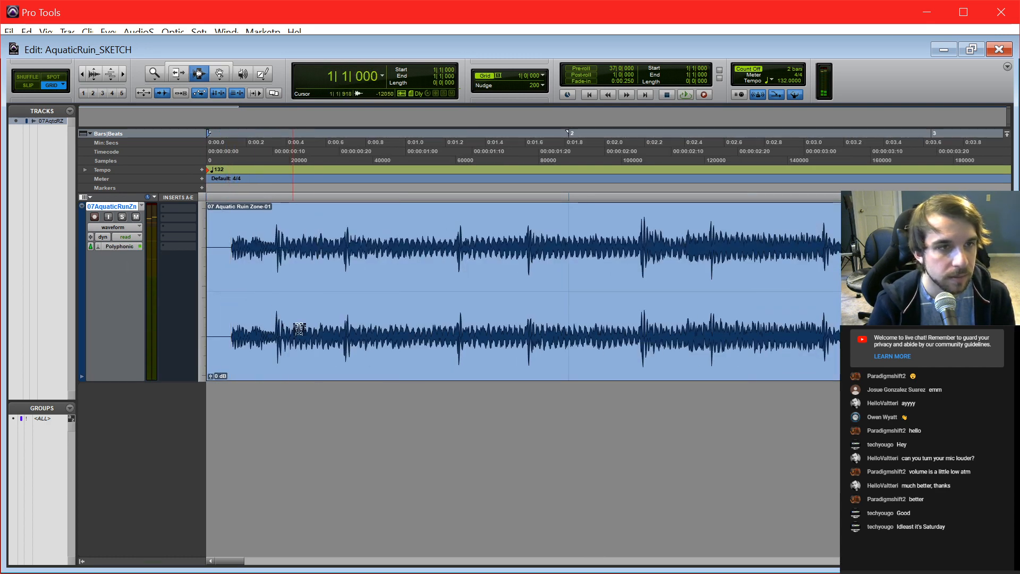
Step: Slide the Aquatic Ruin Zone clip freely along the timeline so it starts at about 1|4|234, bringing its first strong hit near bar 2
key("F8")
left_click(301, 343)
key("F2")
left_click_drag(404, 341, 692, 345)
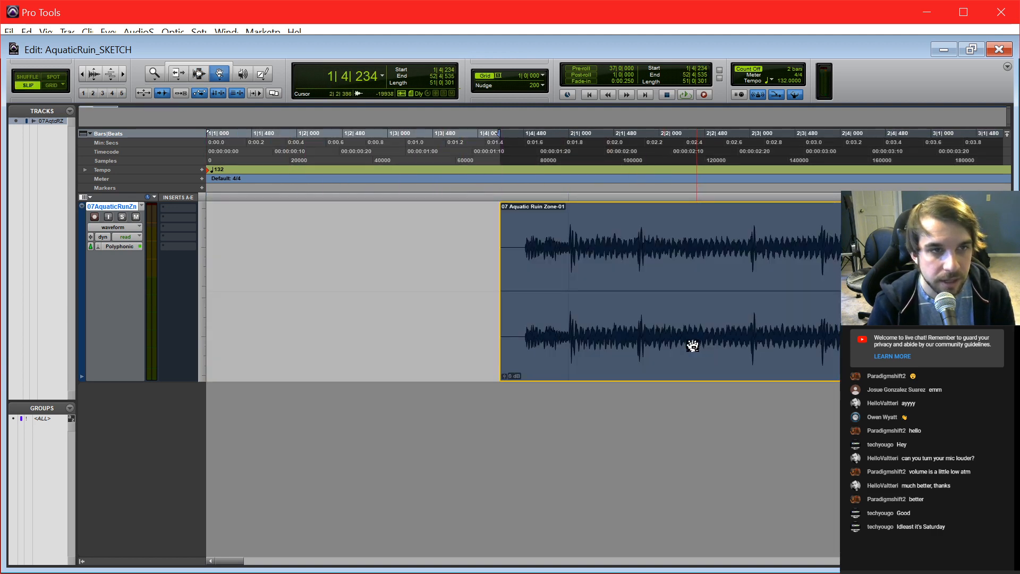
Step: Place the cursor in the clip's opening at about 1|4|629 and switch the track to warp view
key("F7")
left_click(565, 336)
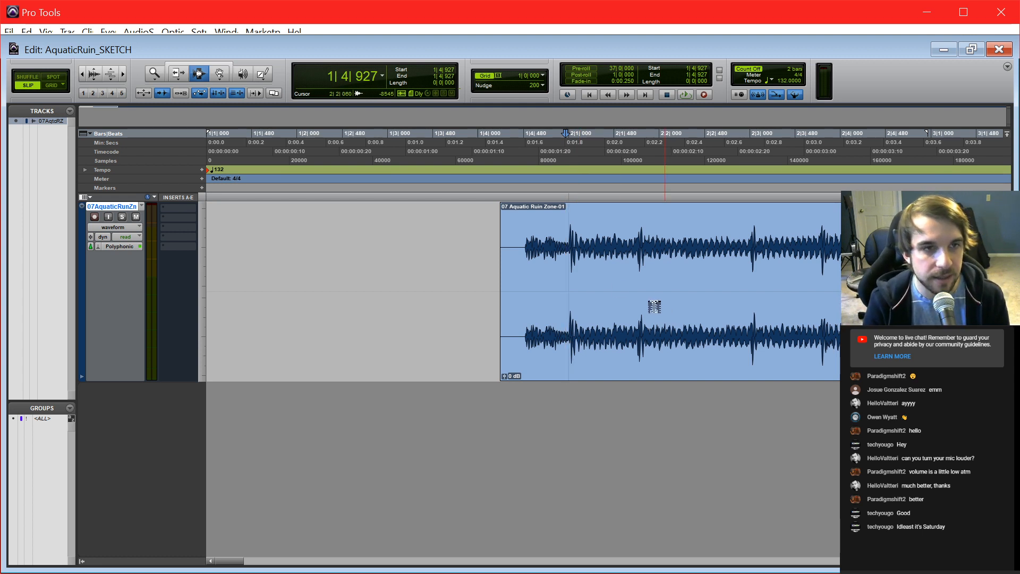
key("F8")
key("F7")
left_click(627, 331)
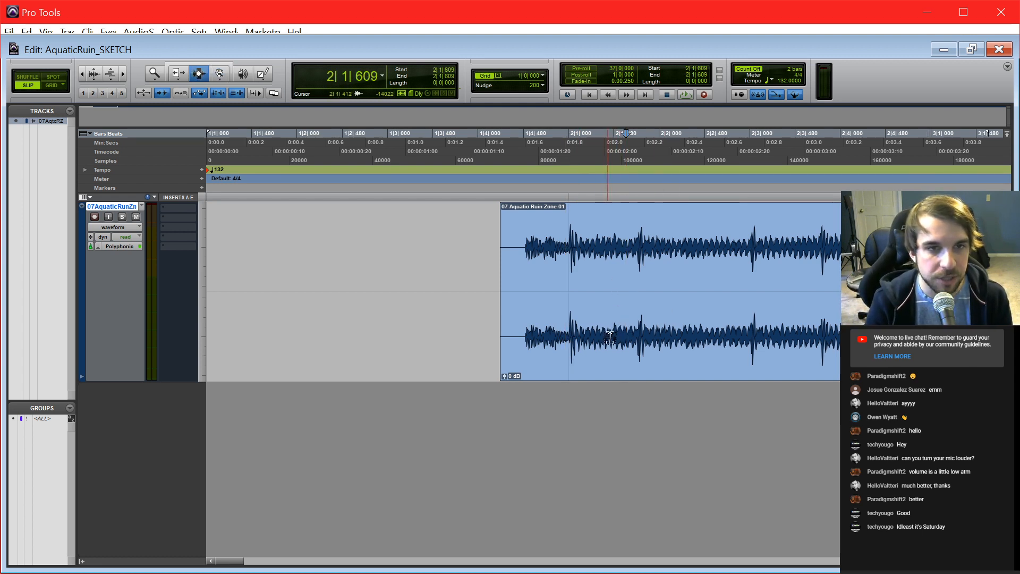
scroll(672, 321, "right", 2)
left_click(461, 341)
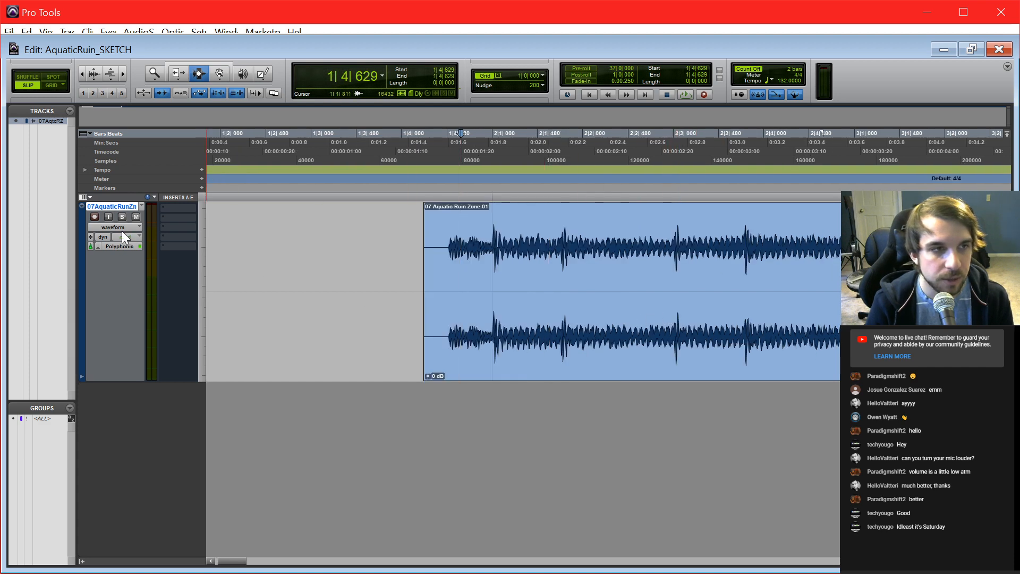
left_click(120, 228)
left_click(161, 276)
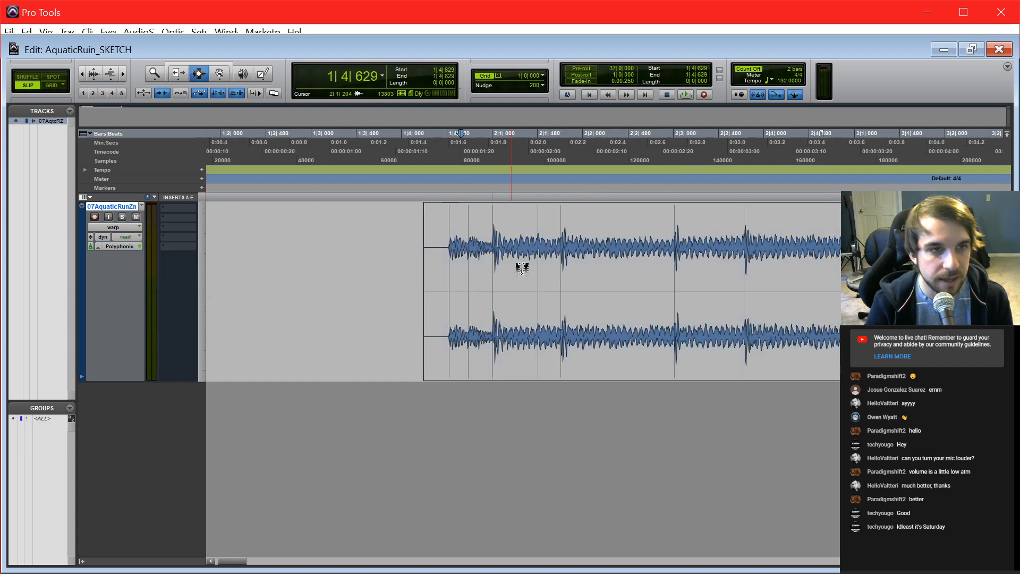
Step: In Grid mode, add a warp marker on the clip's first strong hit and snap it to bar 2
key("F8")
key("F4")
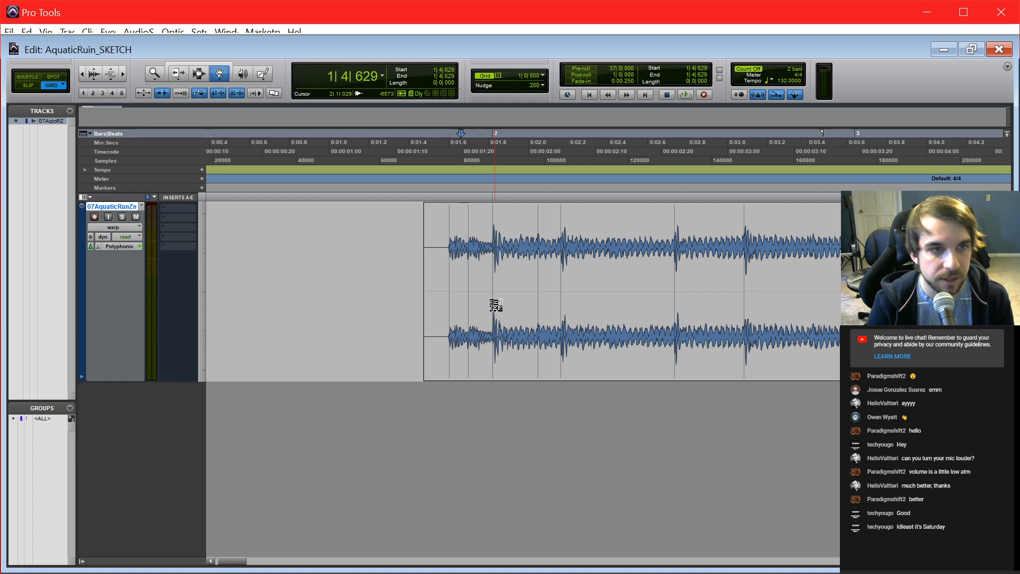
left_click_drag(495, 305, 493, 306)
double_click(492, 308)
key("F7")
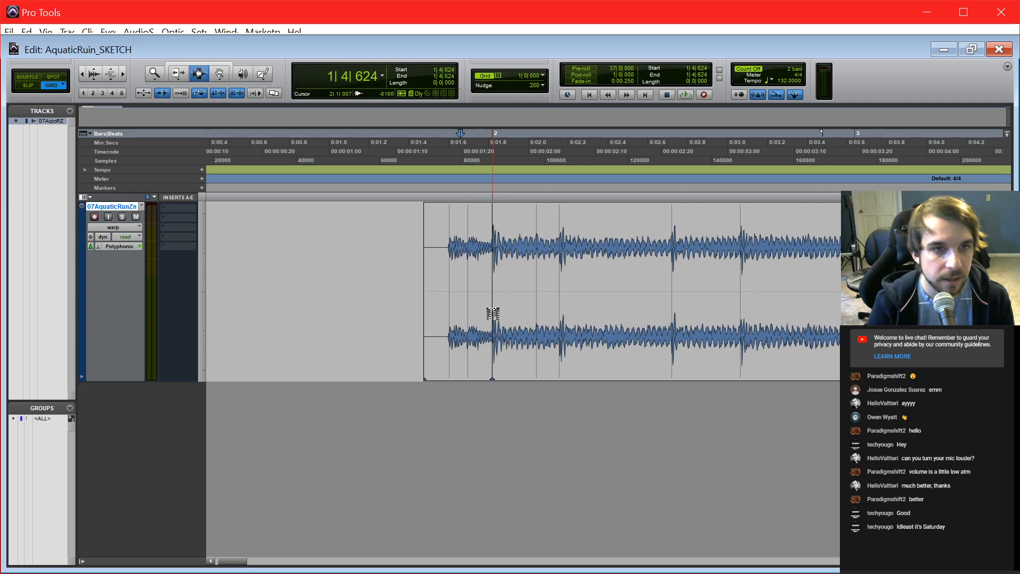
Step: Audition the song from bar 2, stop, and warp the following downbeat onto bar 3
left_click(493, 314)
key("space")
key("F8")
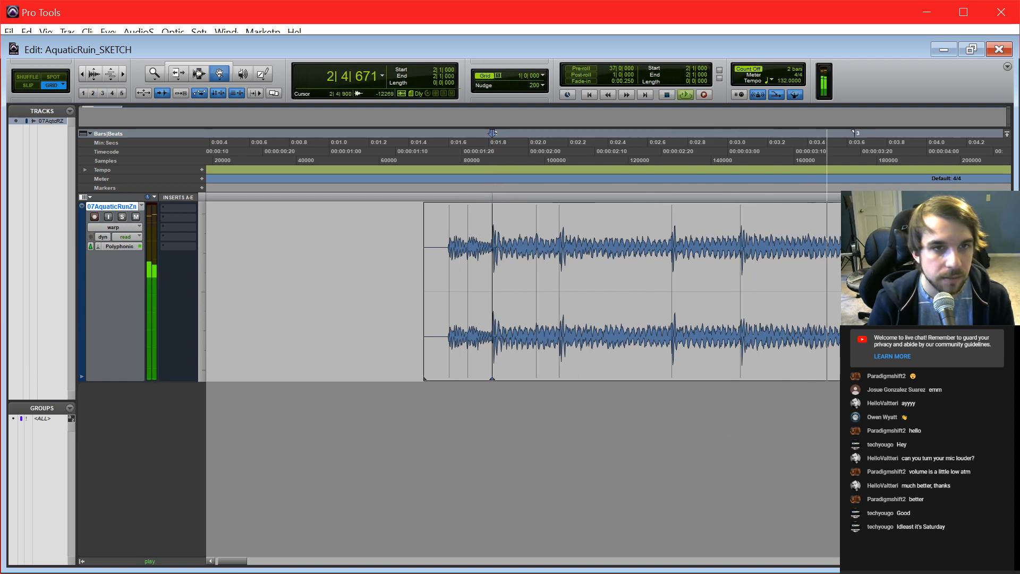
key("space")
left_click_drag(849, 305, 855, 305)
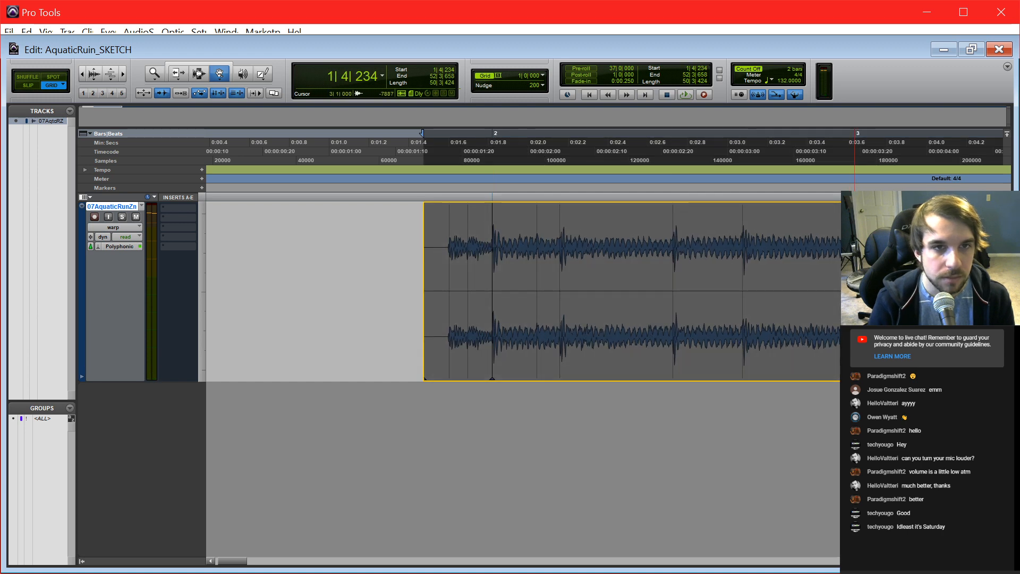
Step: Look over the song's waveform and transients around bars 7 to 26, and start playback from bar 2
key("r")
key("r")
key("r")
key("r")
key("F7")
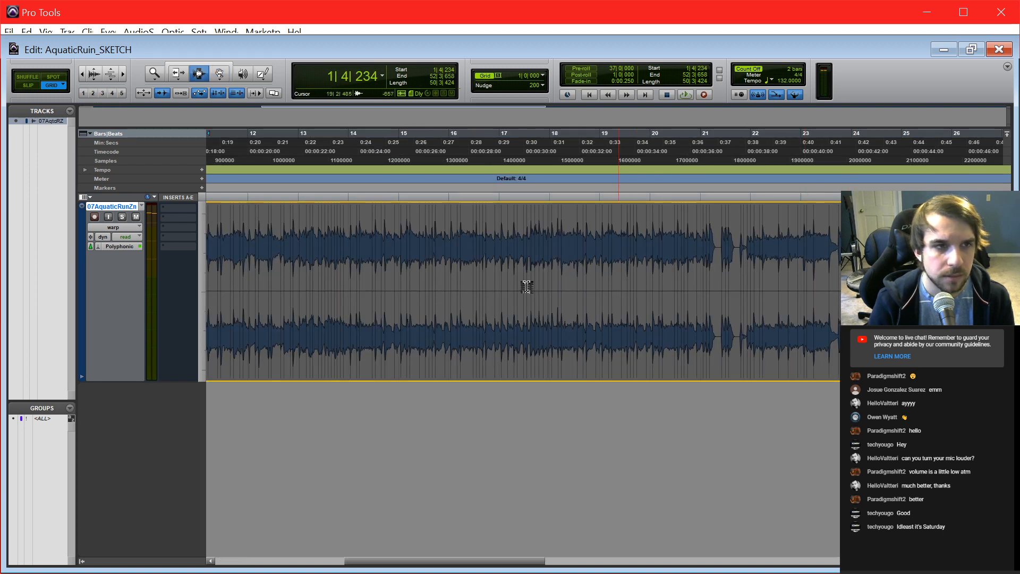
left_click(243, 302)
key("t")
key("t")
key("t")
scroll(296, 293, "left", 4)
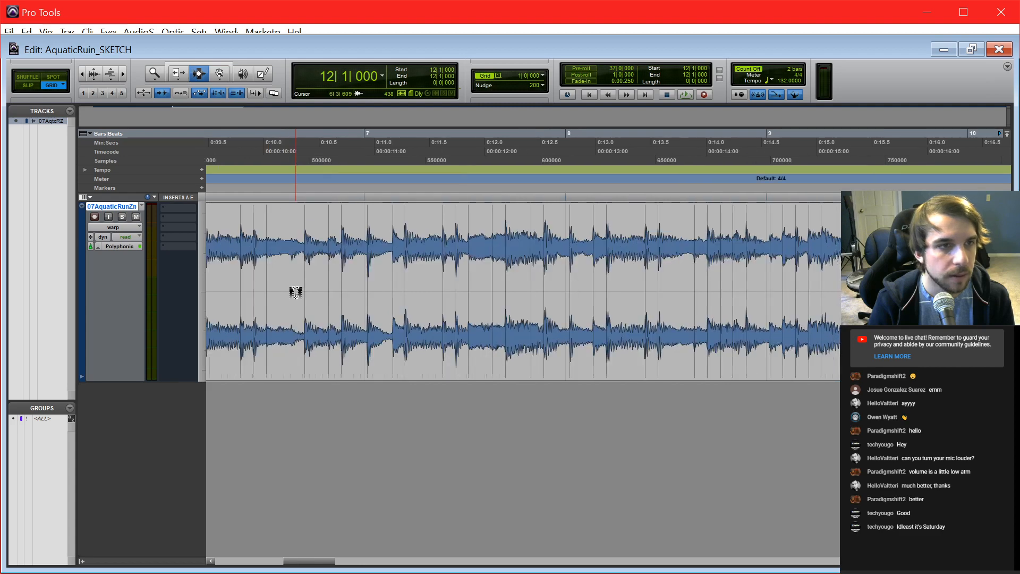
key("r")
scroll(300, 293, "left", 2)
left_click(300, 295)
key("space")
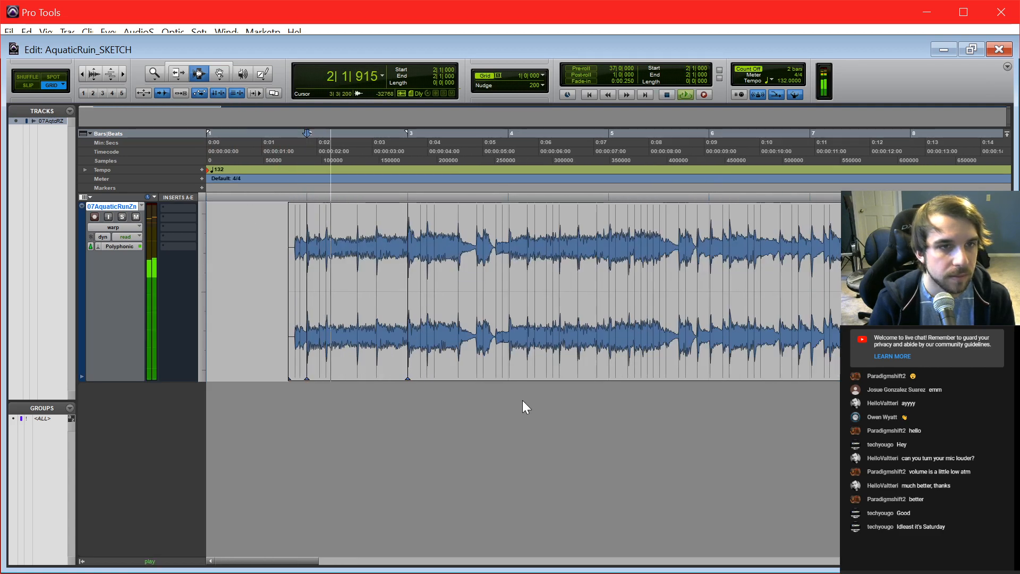
Step: While the song plays, pin its downbeats to bars 6, 9 and 11 with warp markers, and stop playback
key("F8")
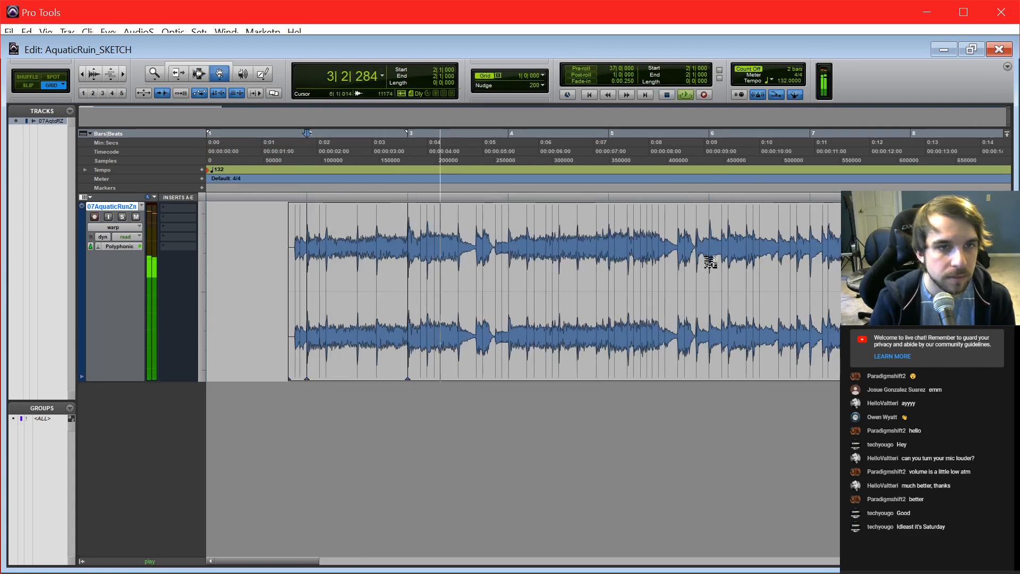
scroll(728, 303, "right", 2)
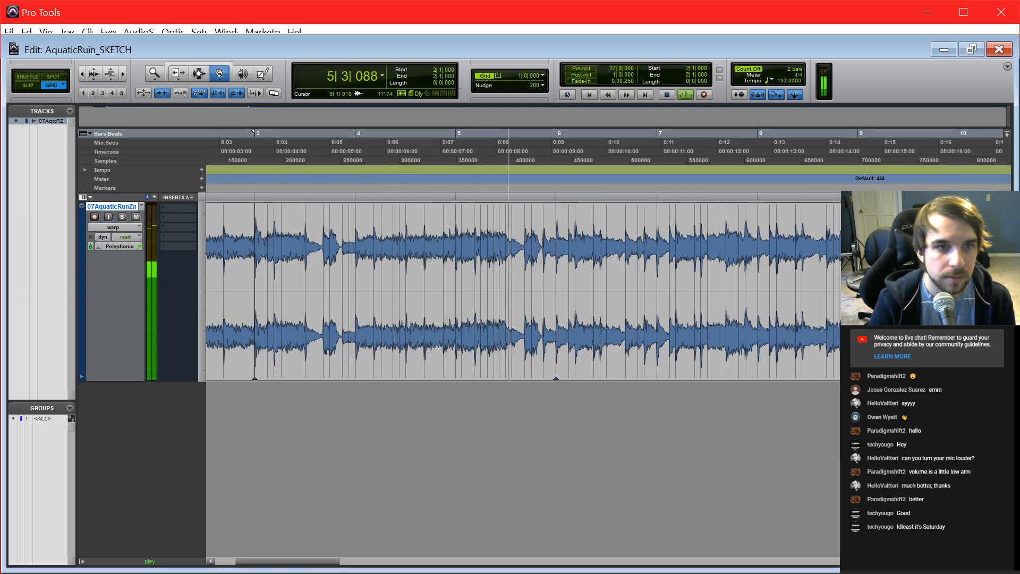
scroll(828, 349, "right", 2)
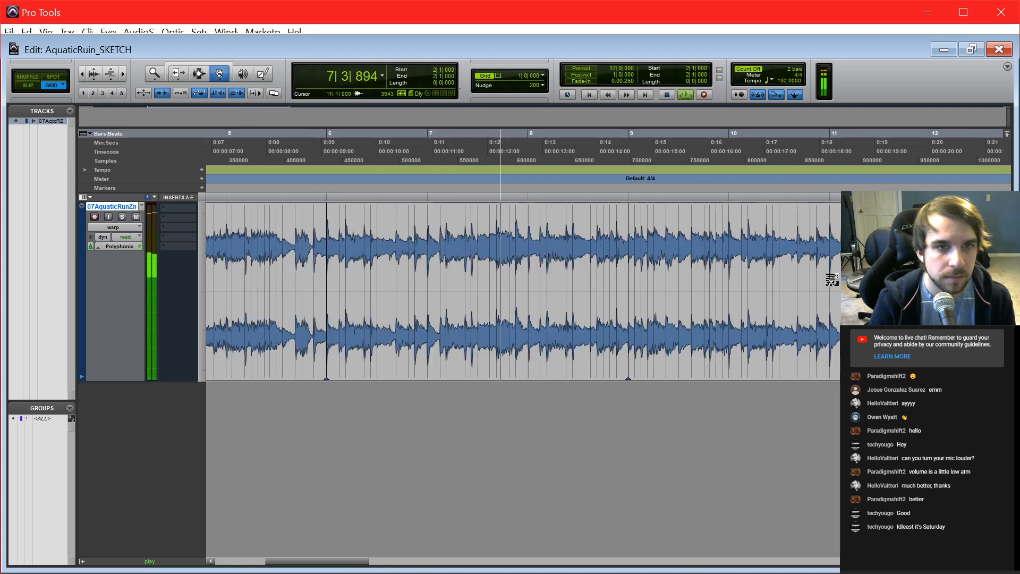
scroll(832, 283, "right", 2)
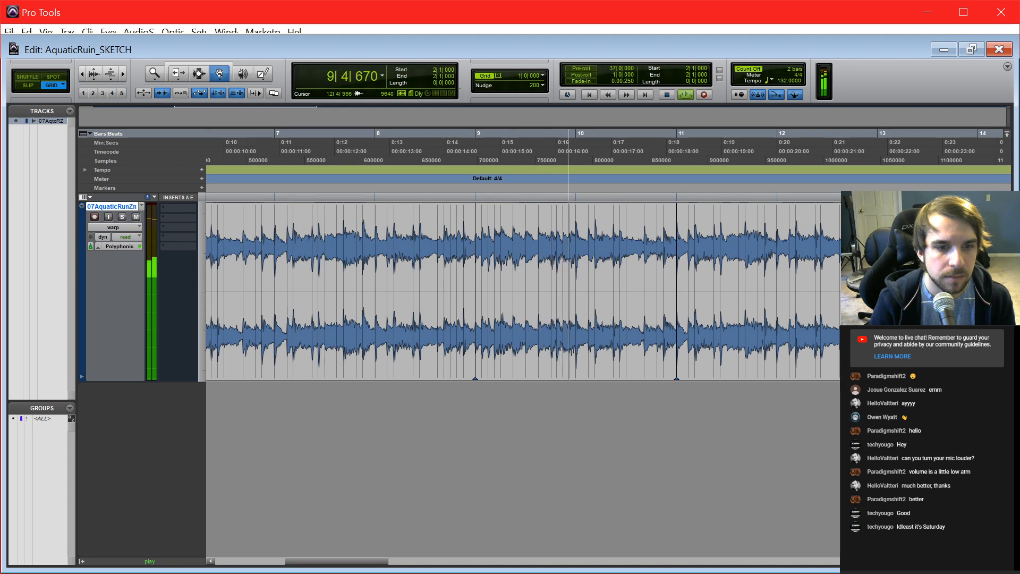
key("F7")
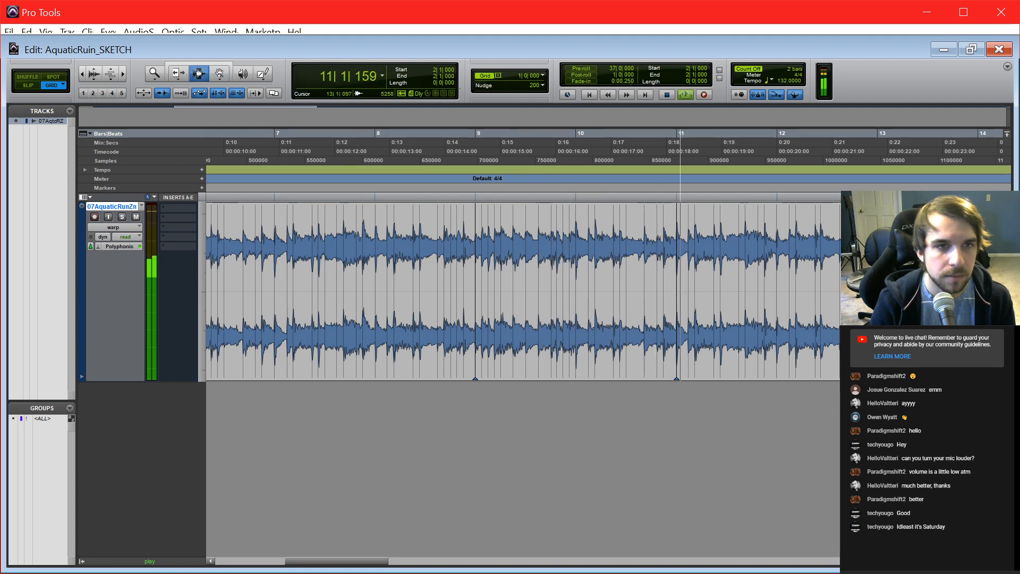
key("space")
Step: Pin the song's downbeats to bars 13 and 18 with warp markers
left_click(880, 283)
scroll(880, 283, "right", 4)
key("F8")
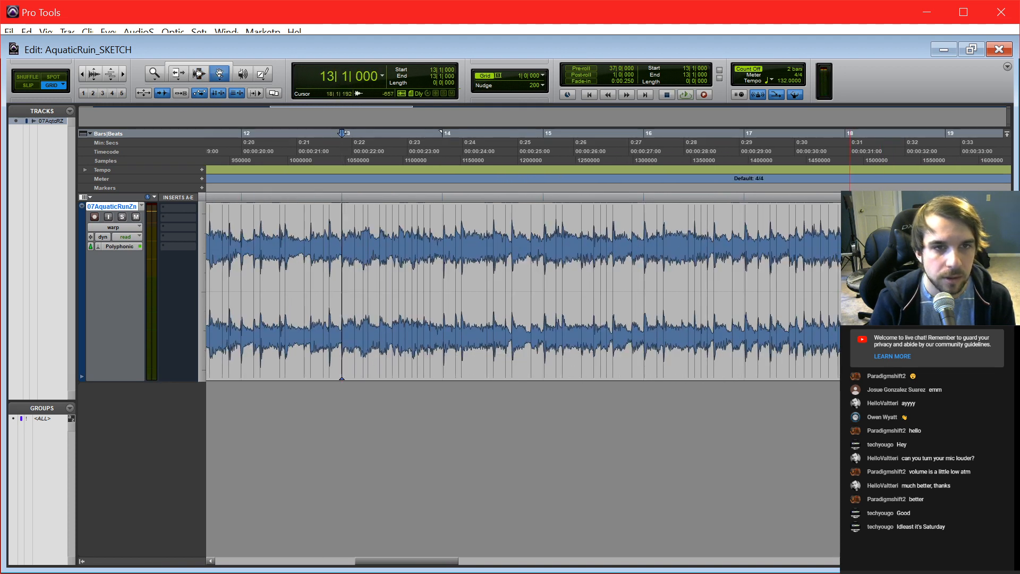
scroll(838, 294, "right", 4)
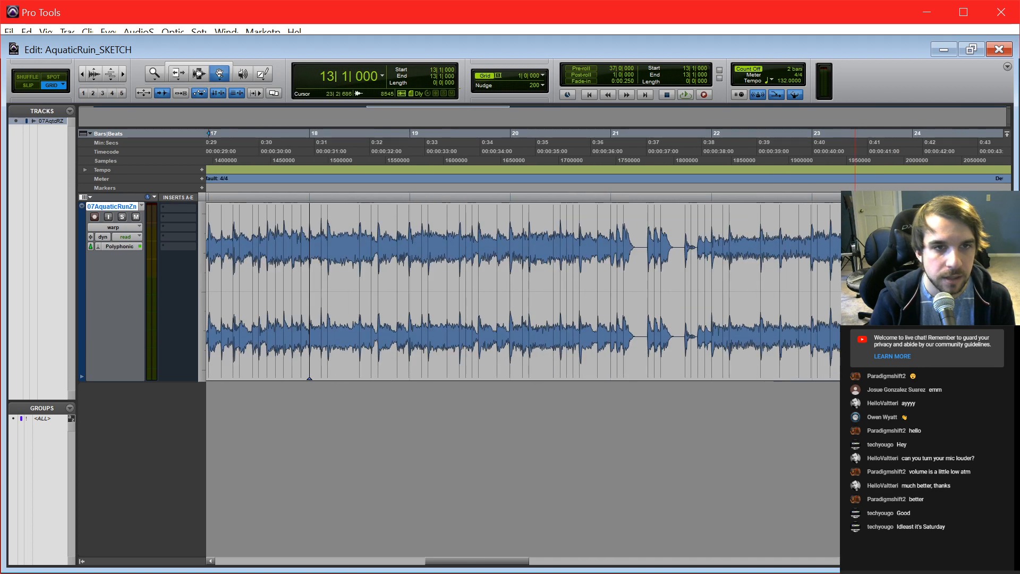
Step: Audition the song briefly from bar 23 and dismiss the clip's context options
left_click(810, 311)
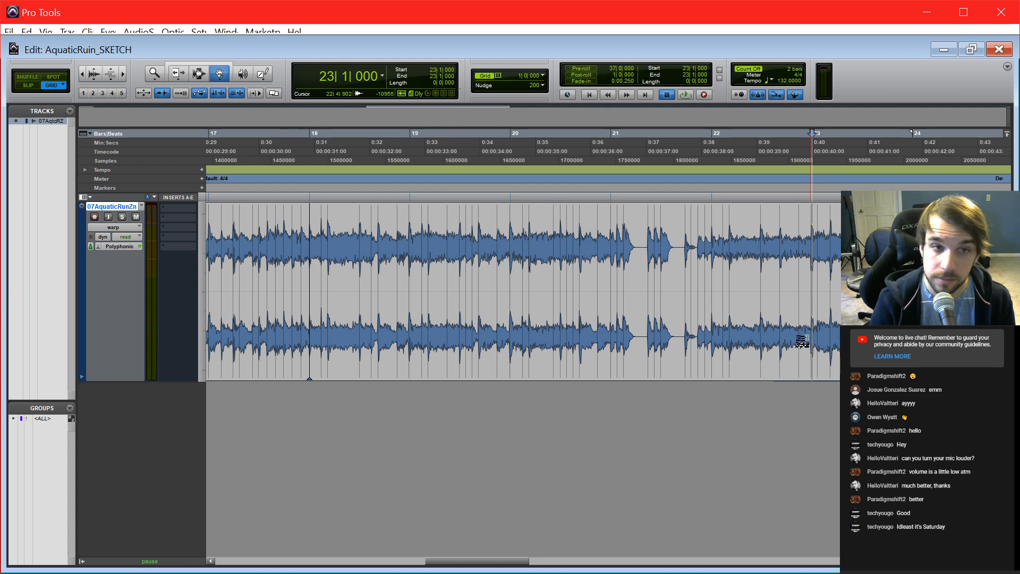
key("F7")
key("space")
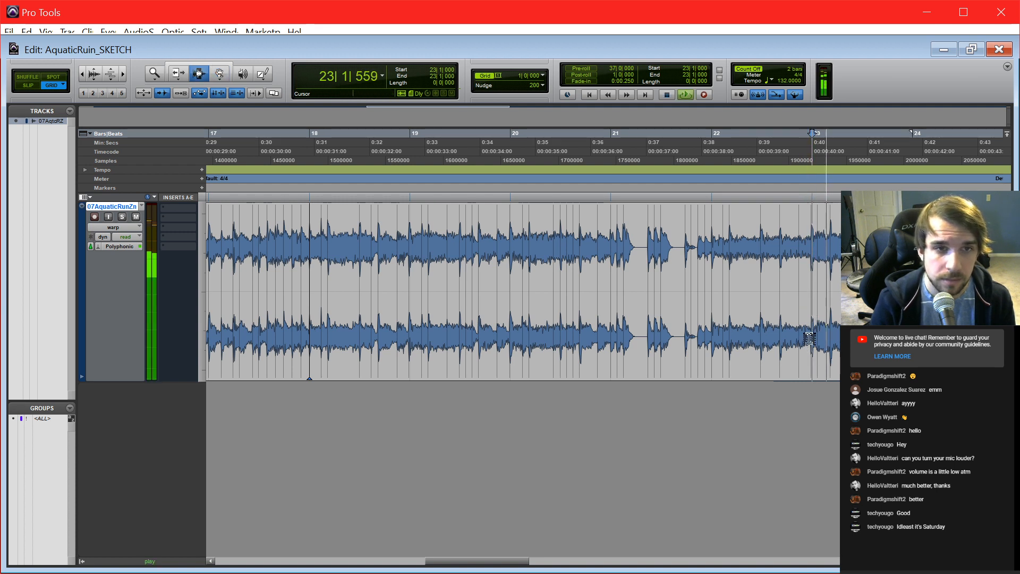
key("F8")
key("space")
right_click(786, 369)
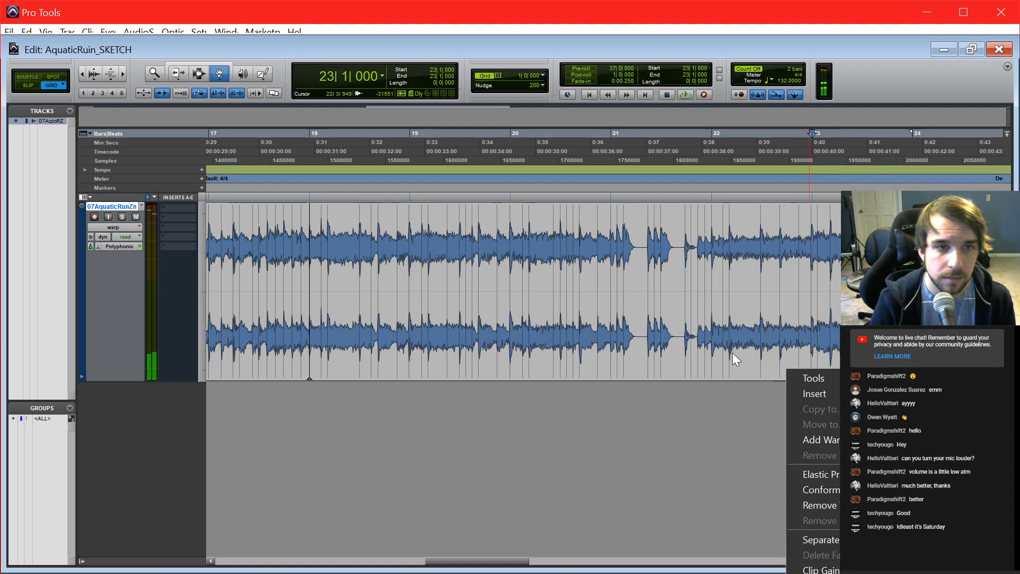
left_click(645, 349)
Step: Audition the break in the song from bar 21 and stop playback
key("F7")
left_click(609, 345)
key("space")
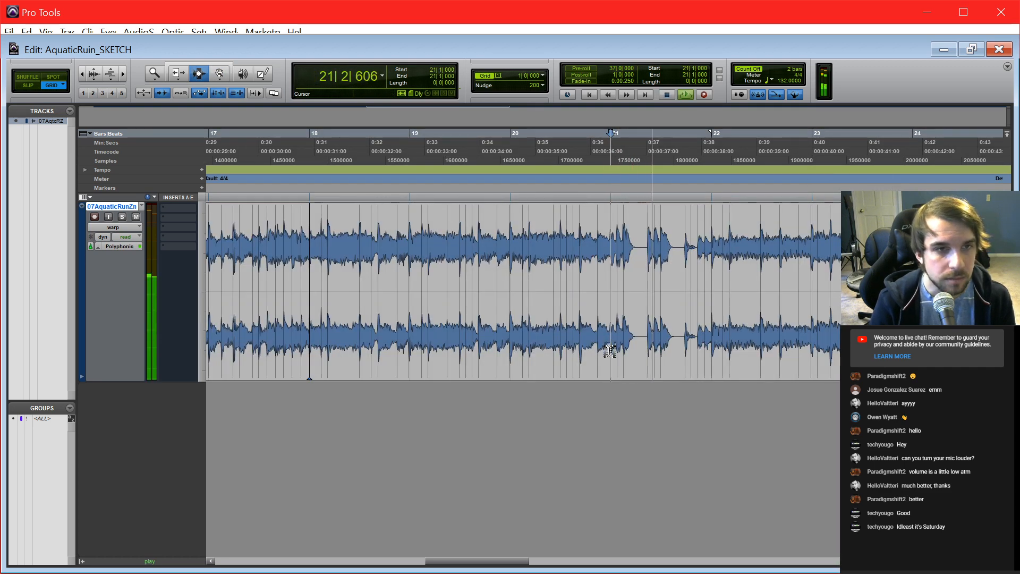
key("F8")
key("space")
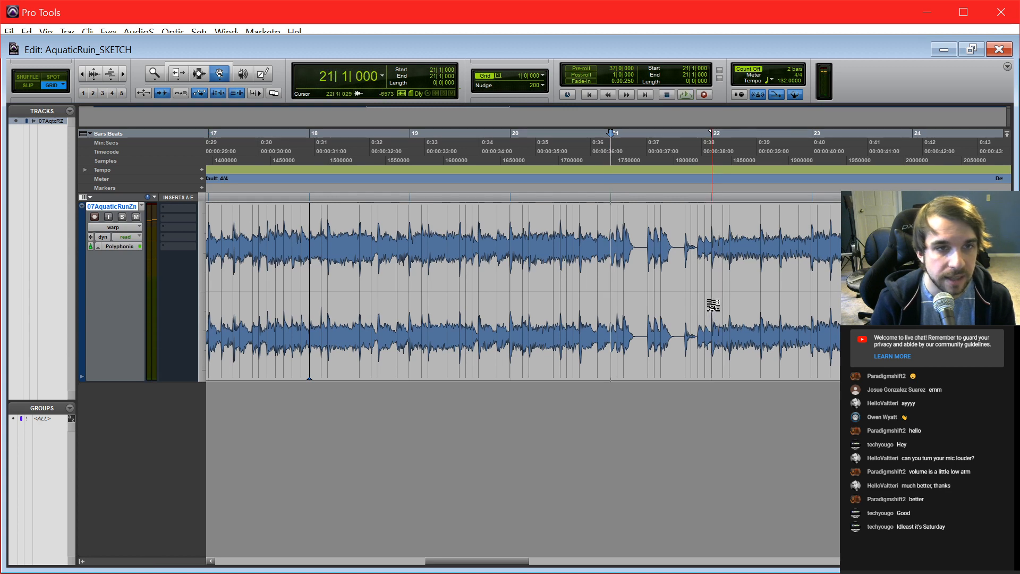
Step: Trim the clip's end to bar 22 and return to the session start
left_click(711, 307)
key("F7")
left_click(713, 306)
key("s")
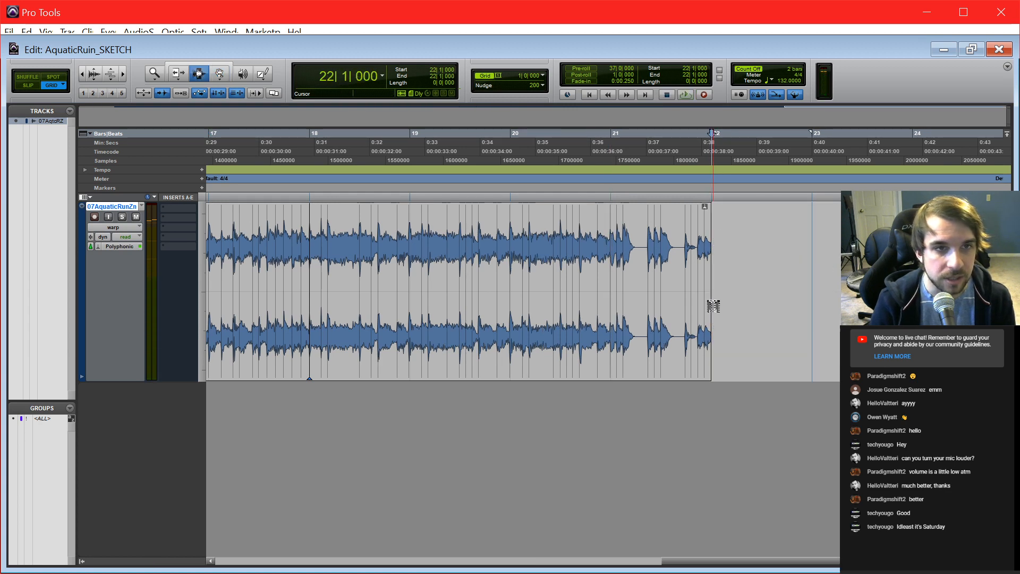
key("Return")
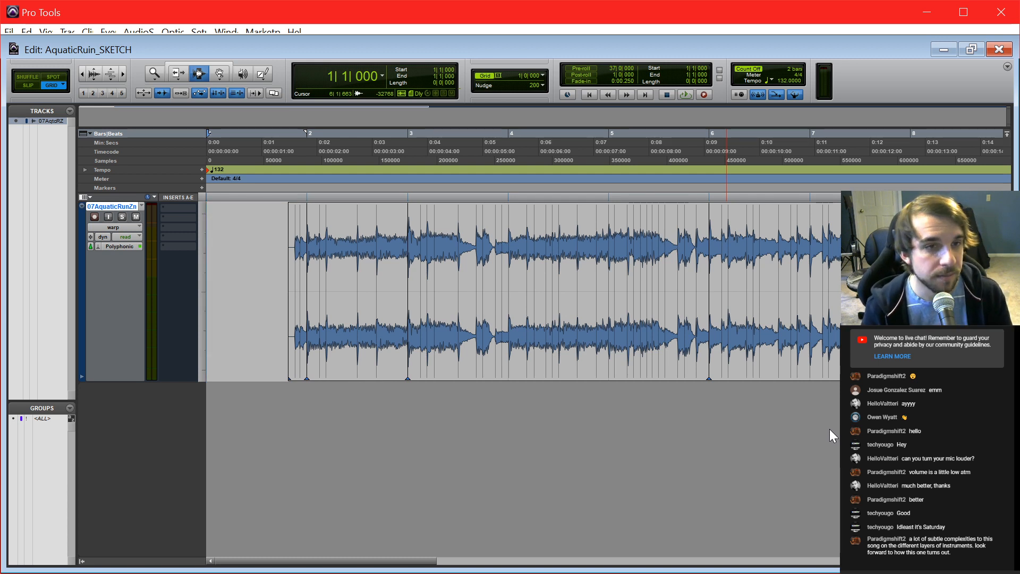
Step: Reduce the height of the Aquatic Ruin Zone track and leave the cursor at bar 2
left_click(555, 279)
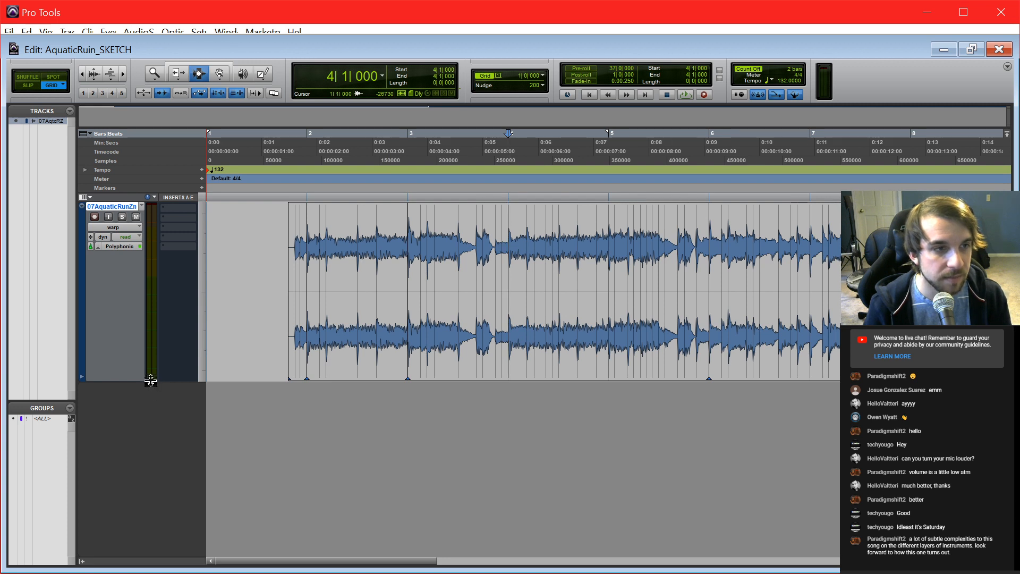
left_click_drag(149, 380, 164, 301)
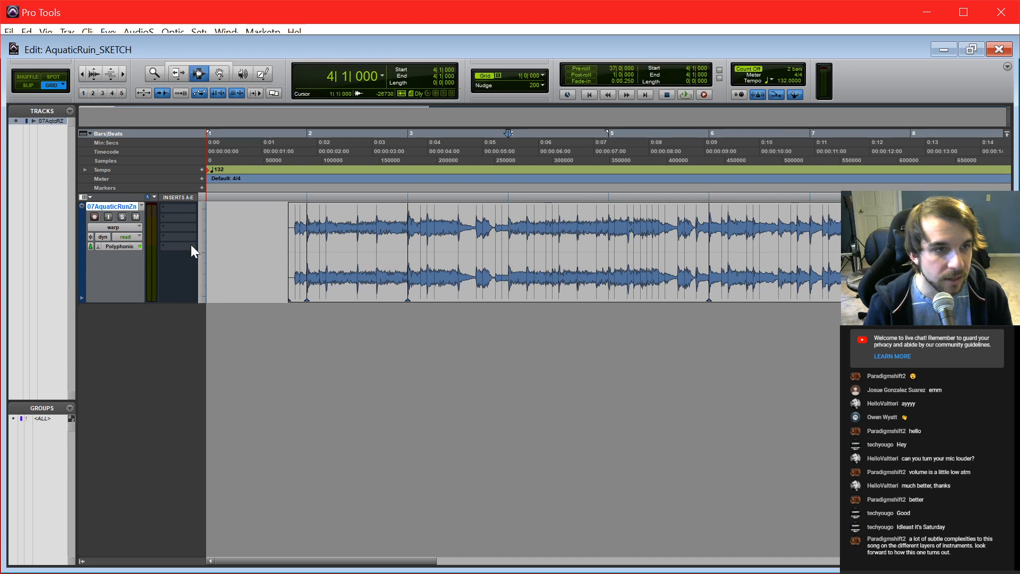
left_click(316, 261)
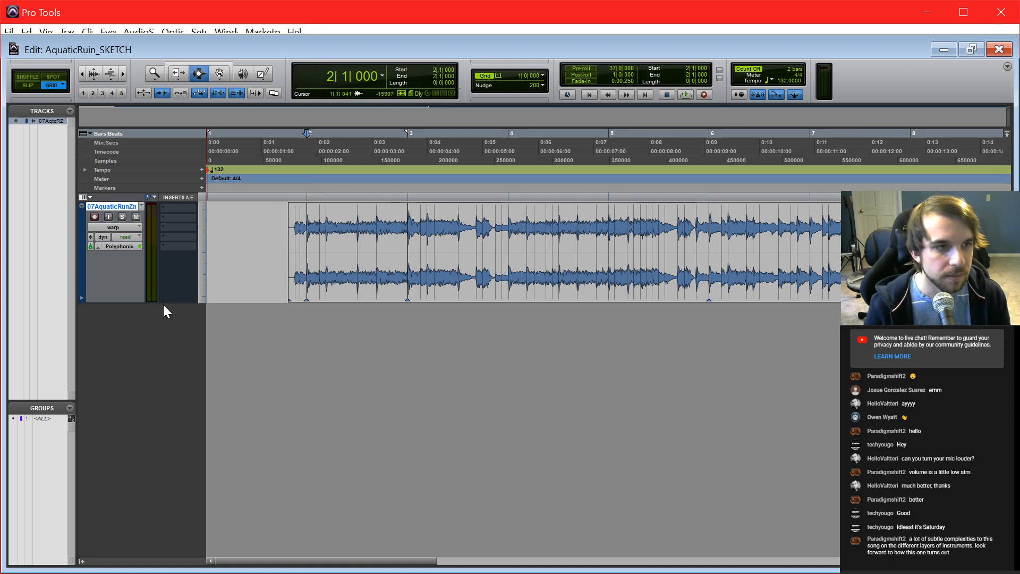
left_click_drag(166, 302, 182, 263)
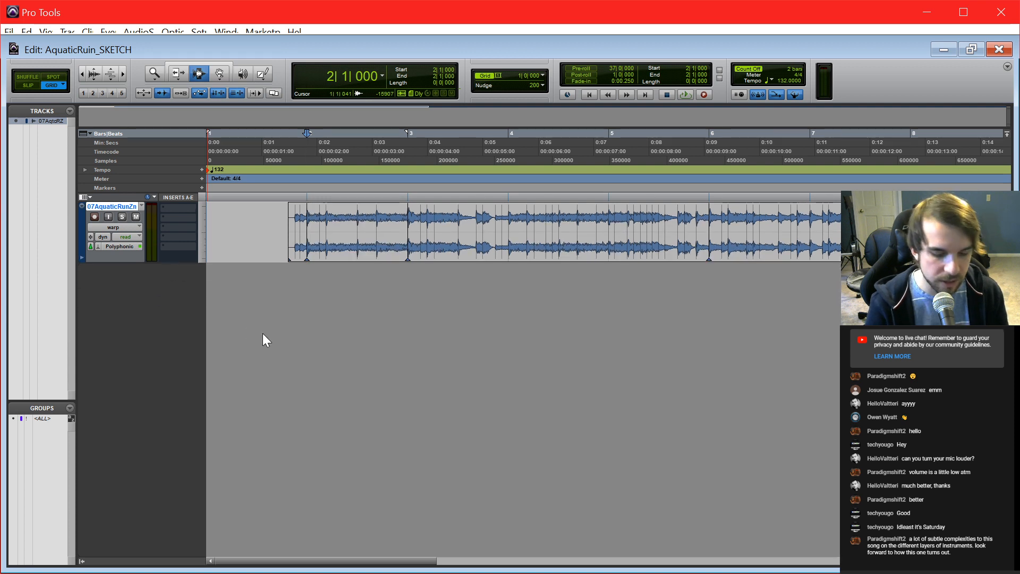
Step: Start creating new tracks with one stereo instrument track in Ticks, and add a second row of 8 mono audio tracks in Samples
key("alt+Tab")
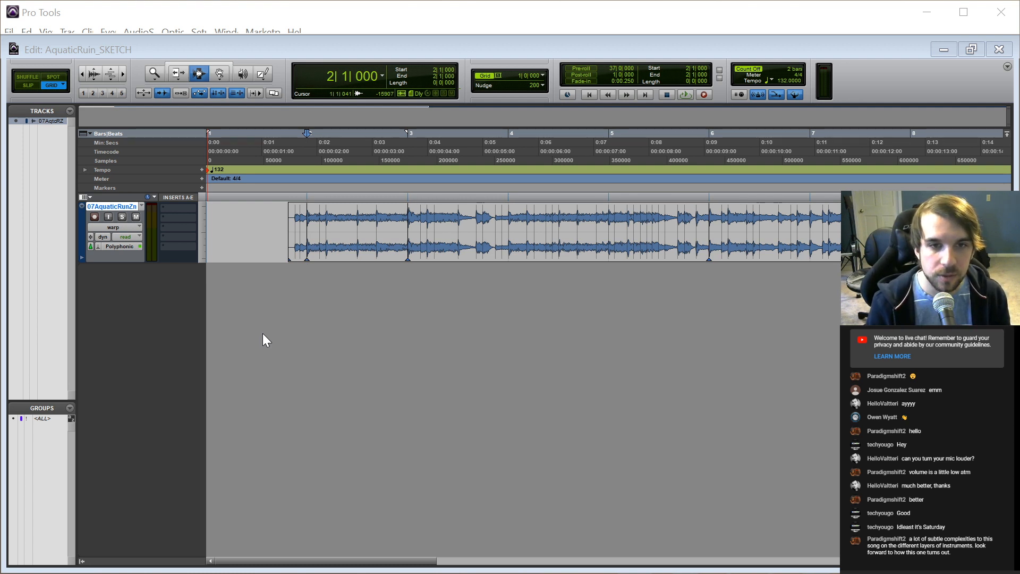
key("ctrl+shift+n")
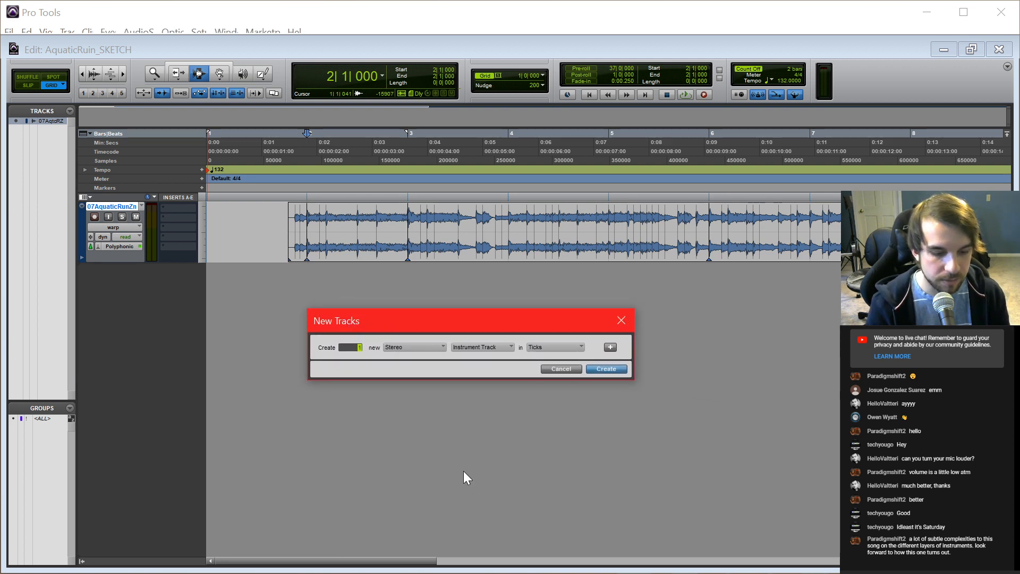
key("ctrl+Right")
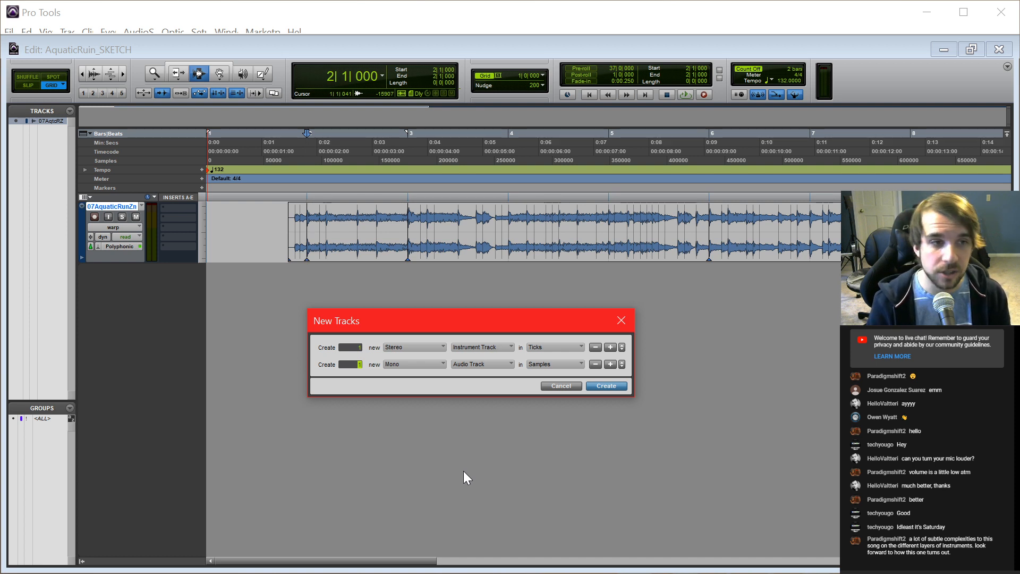
type("8")
Step: Add a third row of 3 stereo instrument tracks in Ticks to the new tracks setup
key("ctrl+shift+Down")
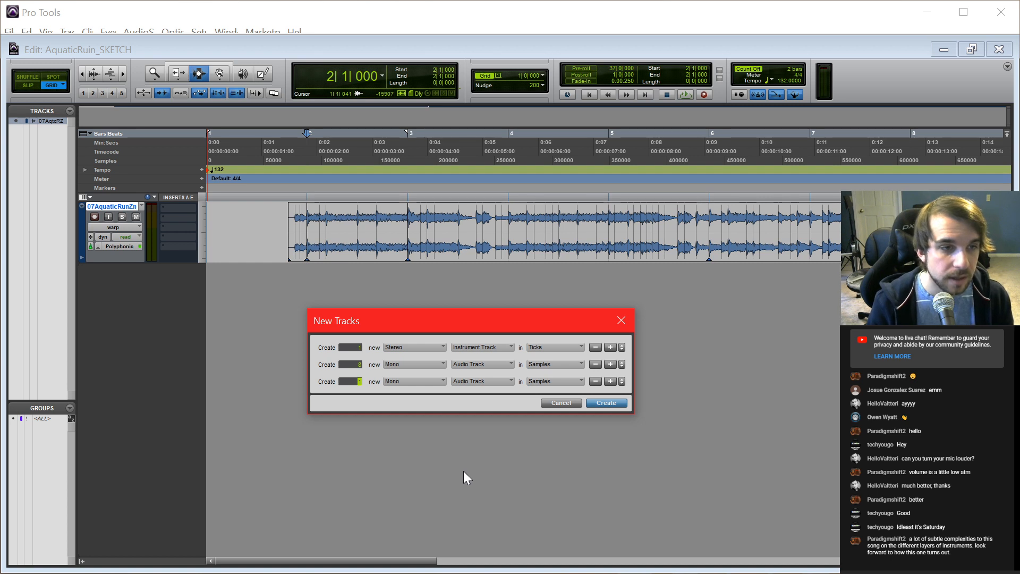
key("ctrl+Right")
key("ctrl+Down")
key("ctrl+Down")
key("ctrl+Down")
key("ctrl+Down")
key("ctrl+Down")
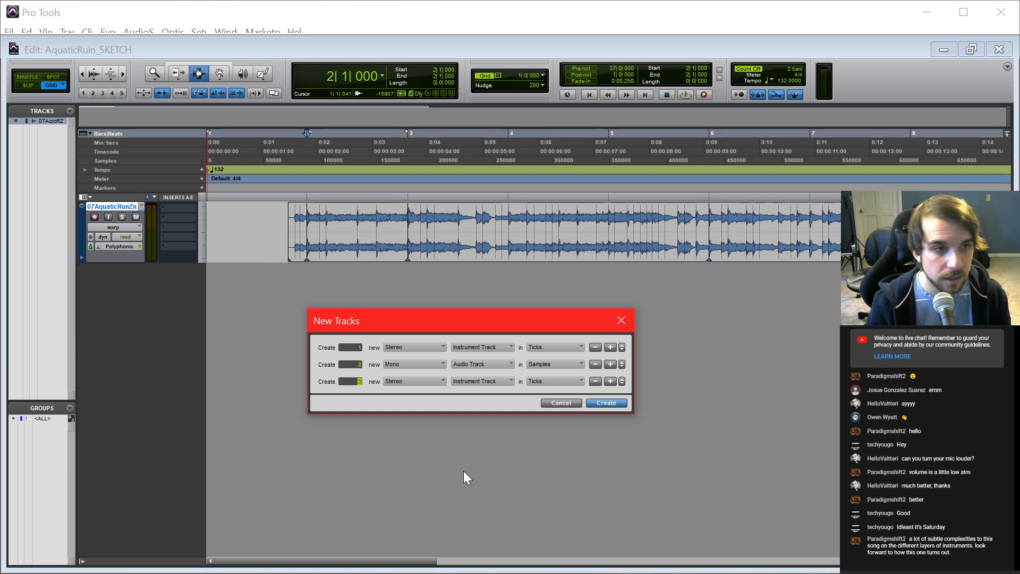
type("3")
Step: Add rows for one stereo Aux Input and one stereo Master Fader, and create all the tracks
key("ctrl+shift+Down")
key("ctrl+Down")
key("ctrl+Right")
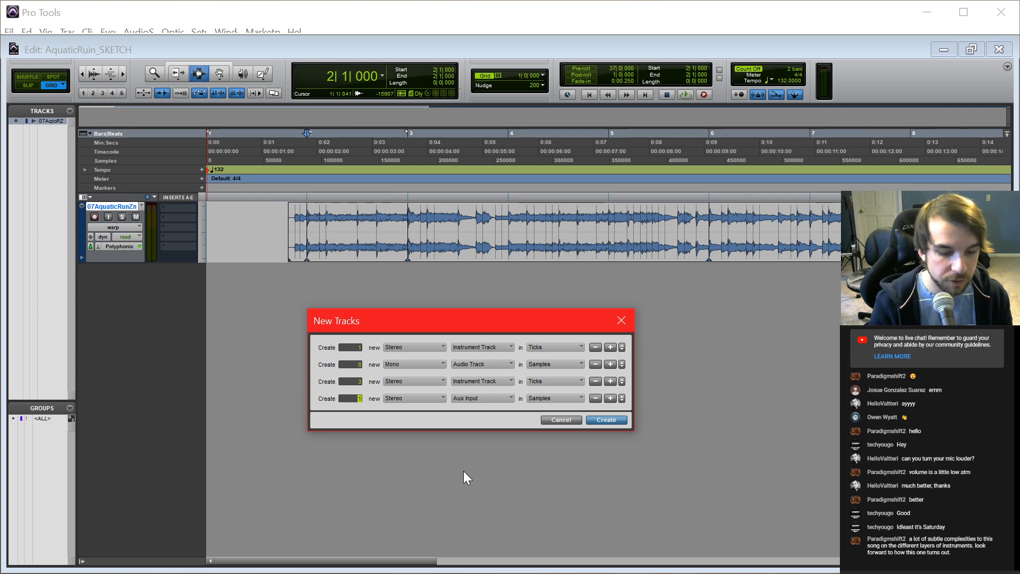
key("ctrl+shift+Down")
key("ctrl+Down")
key("ctrl+Down")
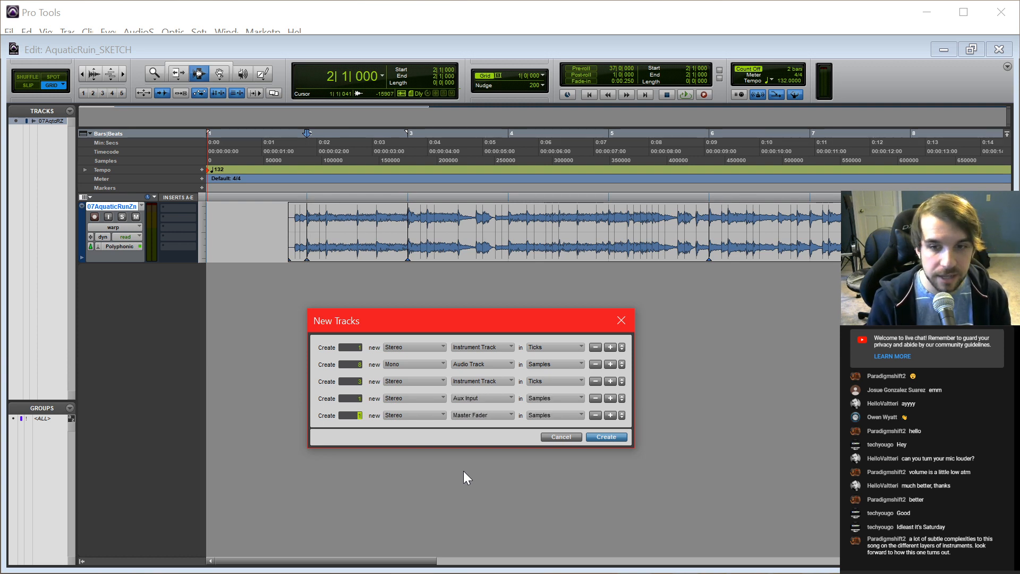
key("Return")
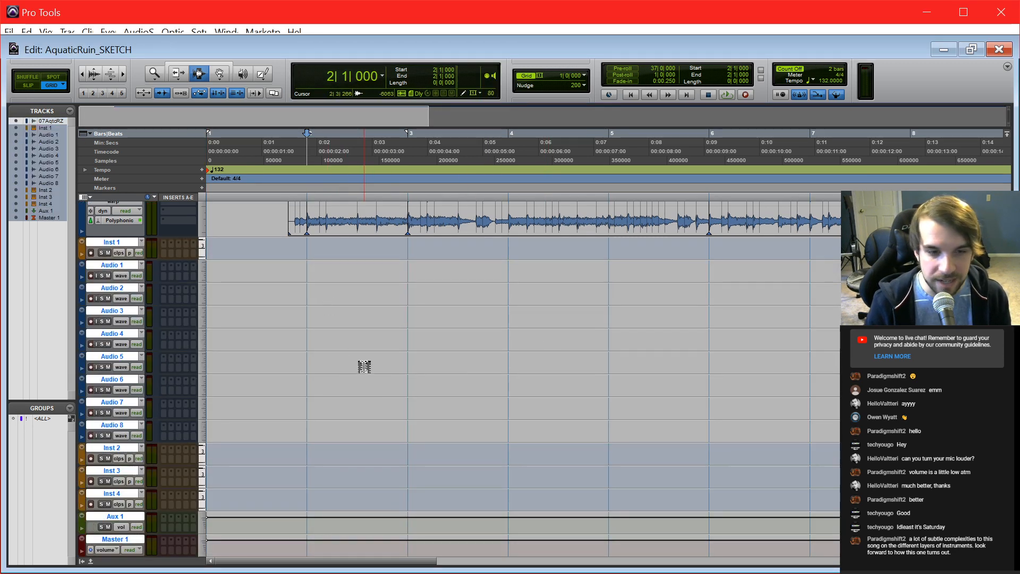
Step: Rename the Inst 1 track as Drums and the Audio 1 track as Bass
scroll(364, 367, "up", 1)
left_click(126, 268)
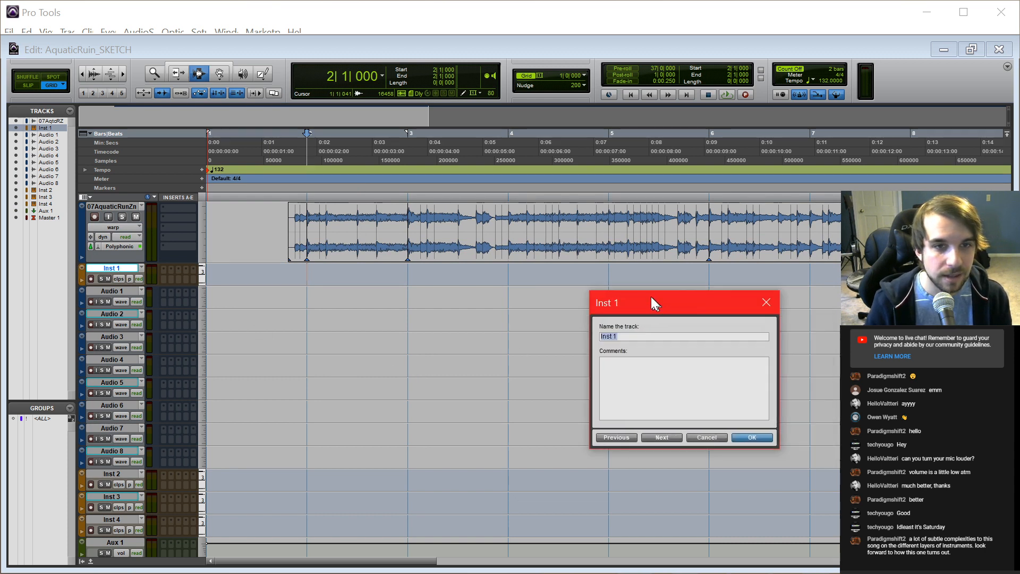
left_click_drag(657, 300, 560, 310)
type("Drums")
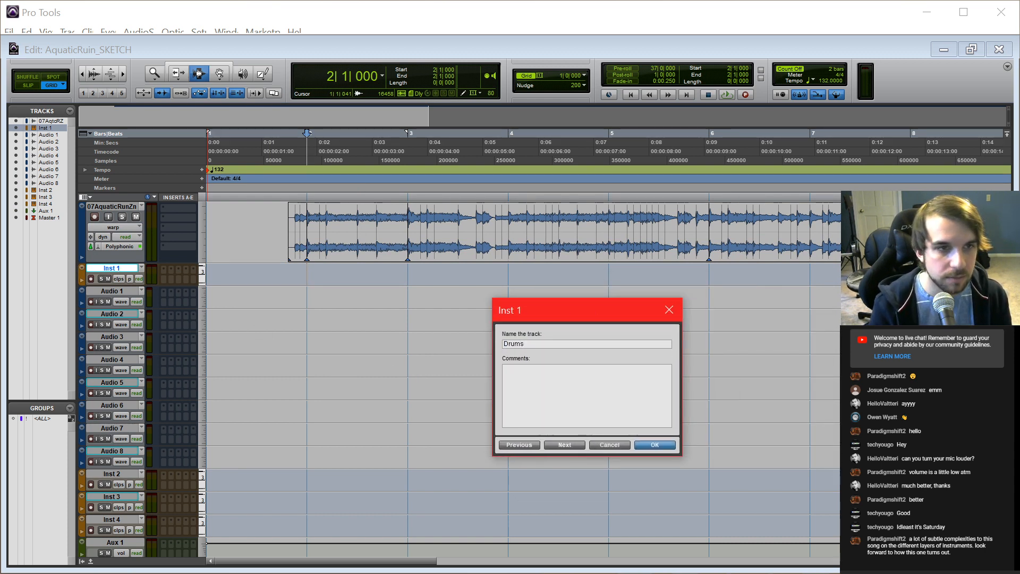
key("ctrl+Right")
type("Bass")
key("ctrl+Right")
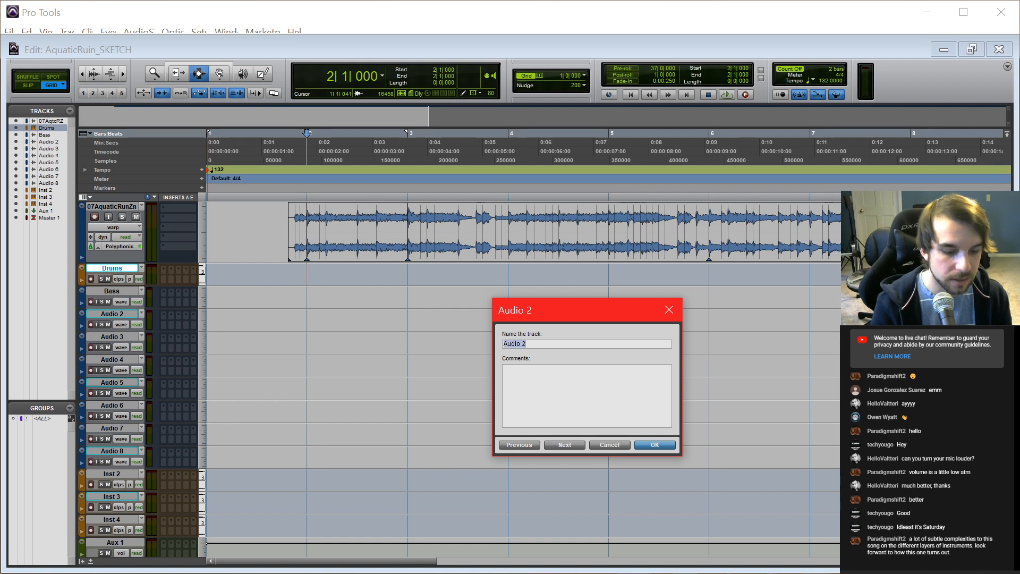
Step: Rename the tracks Audio 2 to Audio 5 as RG1, RG2, RG1a and RG2a
type("RG1")
key("ctrl+Right")
type("RG2")
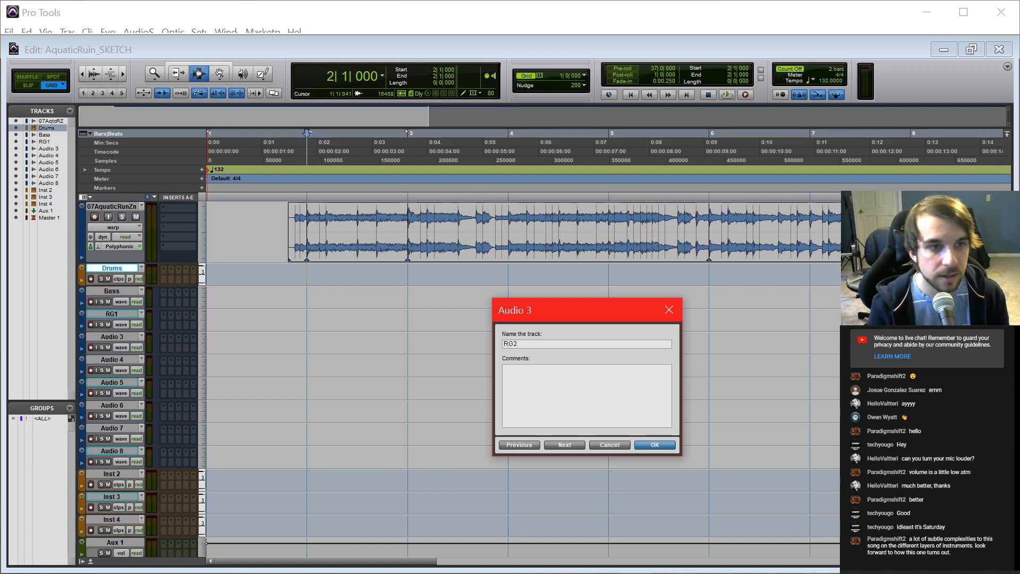
key("ctrl+Right")
type("RG1")
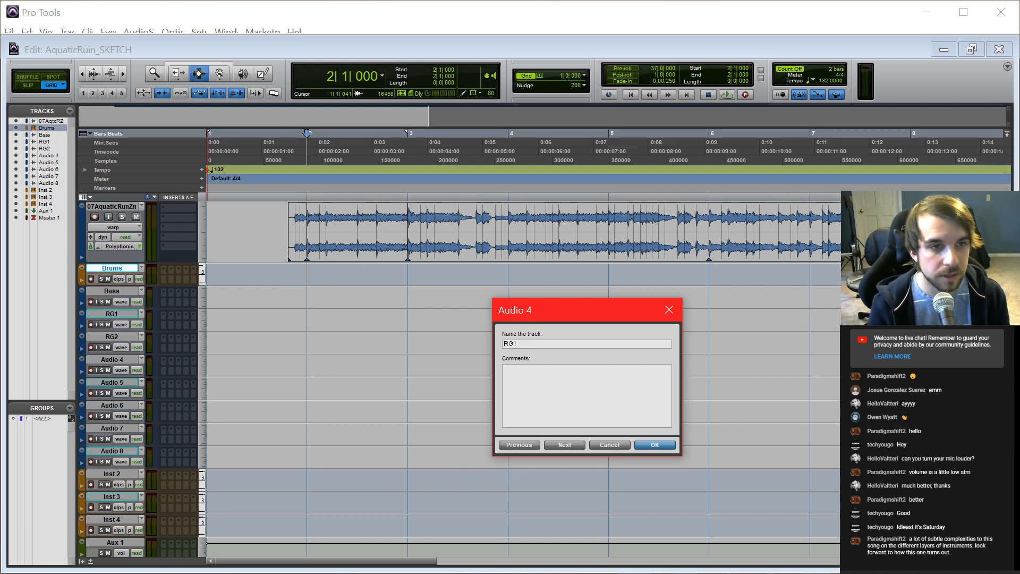
type("a")
key("ctrl+Right")
type("R")
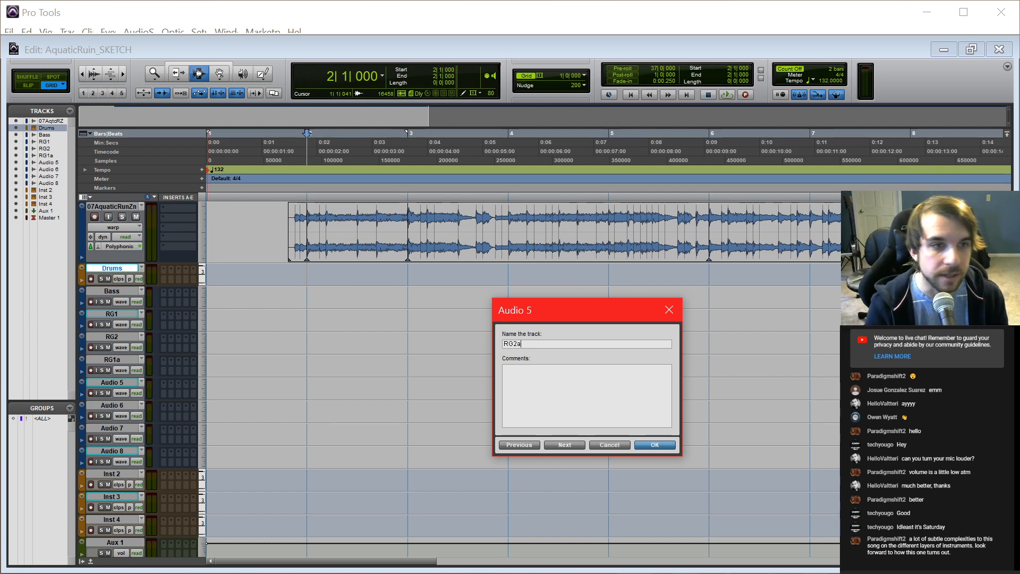
Step: Rename the tracks Audio 6, Audio 7, Audio 8 and Inst 2 as LG1, LG2, LG1a and LG2a
key("ctrl+Right")
type("LG1")
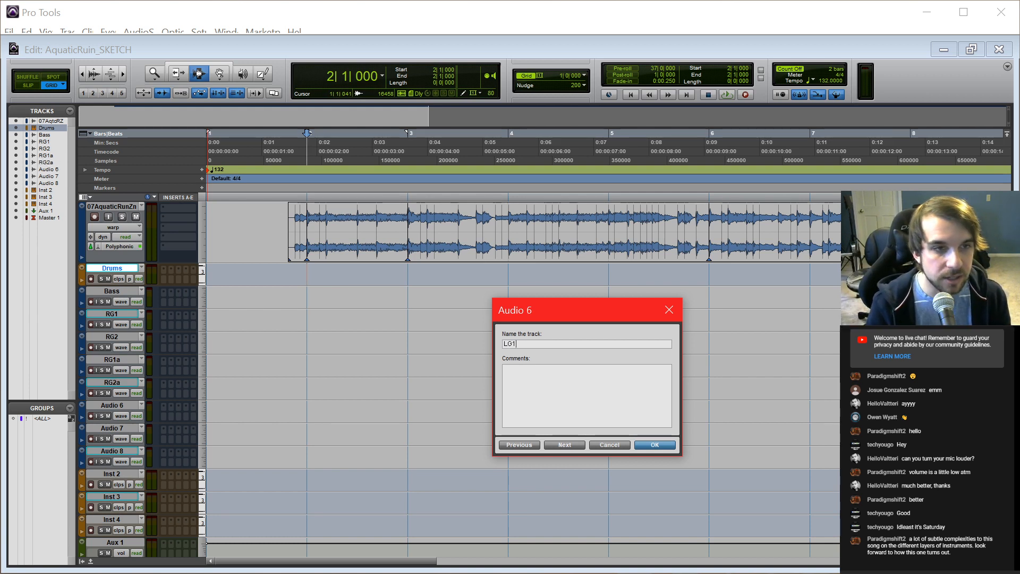
key("ctrl+Right")
type("LG2")
key("ctrl+Right")
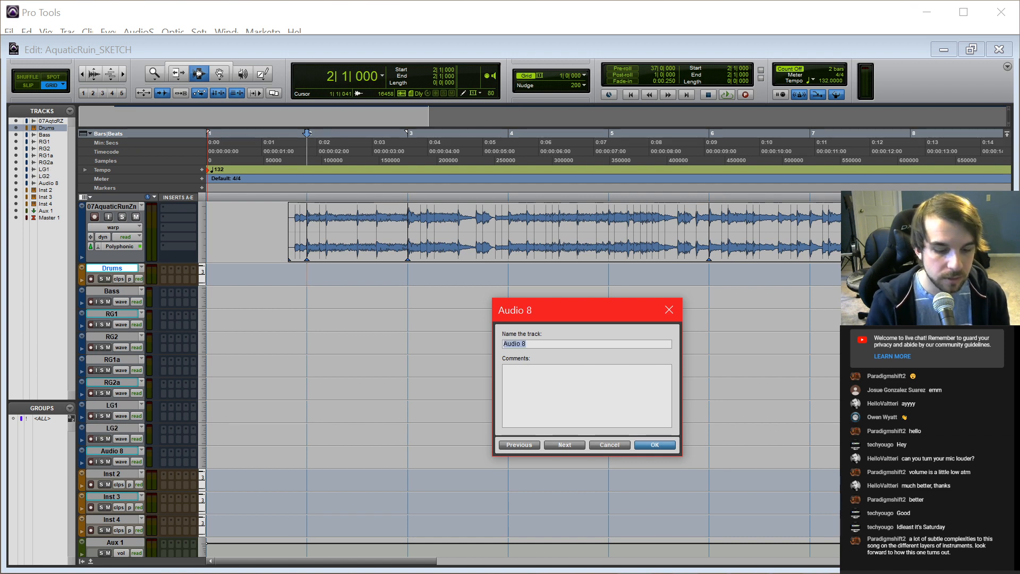
type("LG1a")
key("ctrl+Right")
type("LG2a")
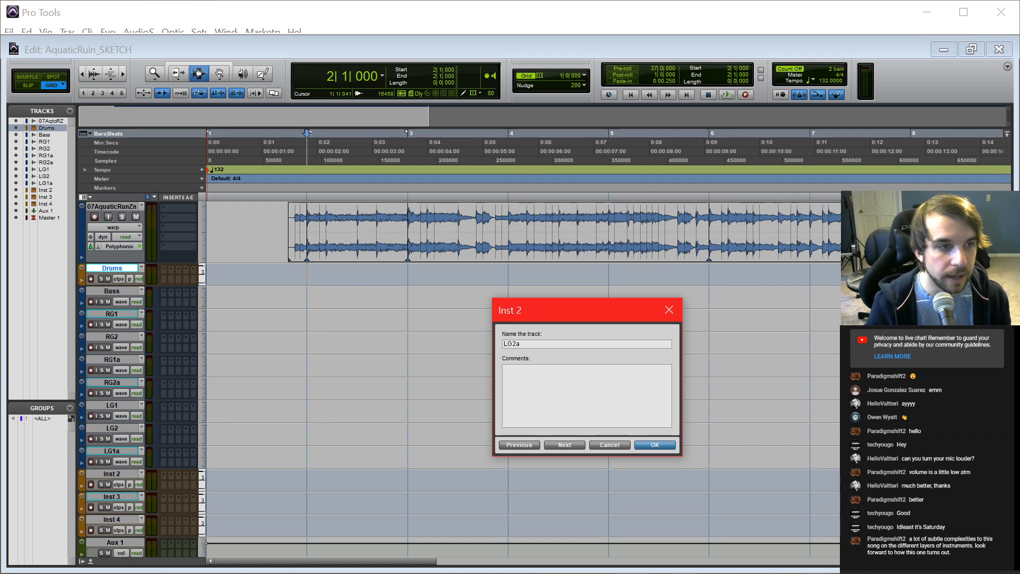
key("ctrl+Right")
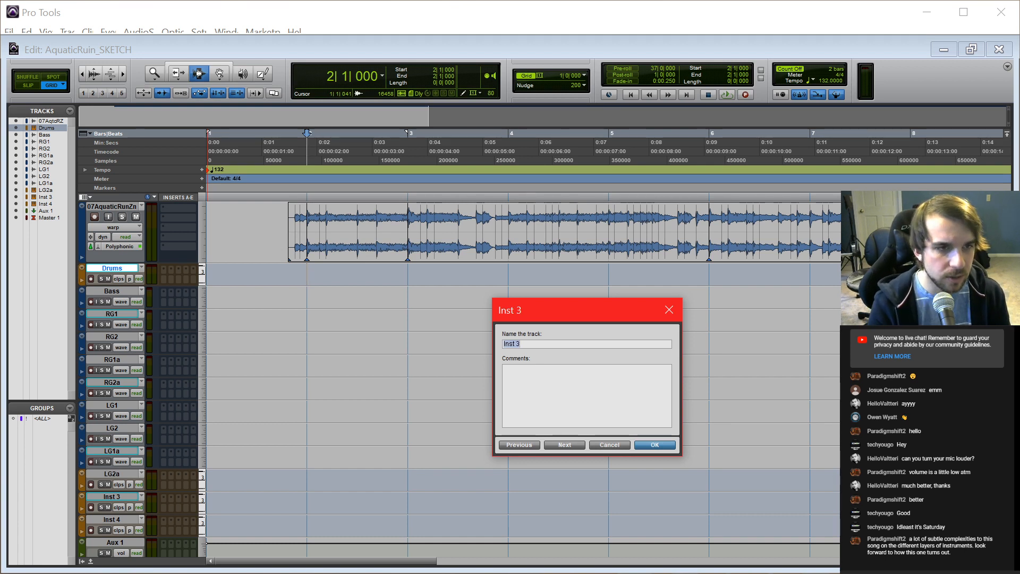
Step: Rename the Inst 3 track as Piano and finish naming, leaving Inst 4 as it is
type("Piano")
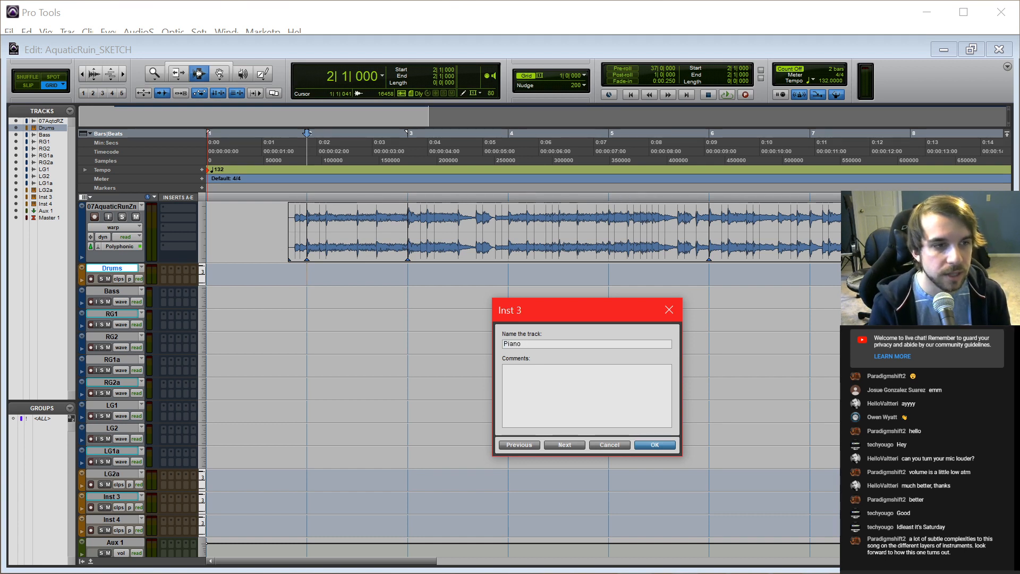
key("ctrl+Right")
key("Escape")
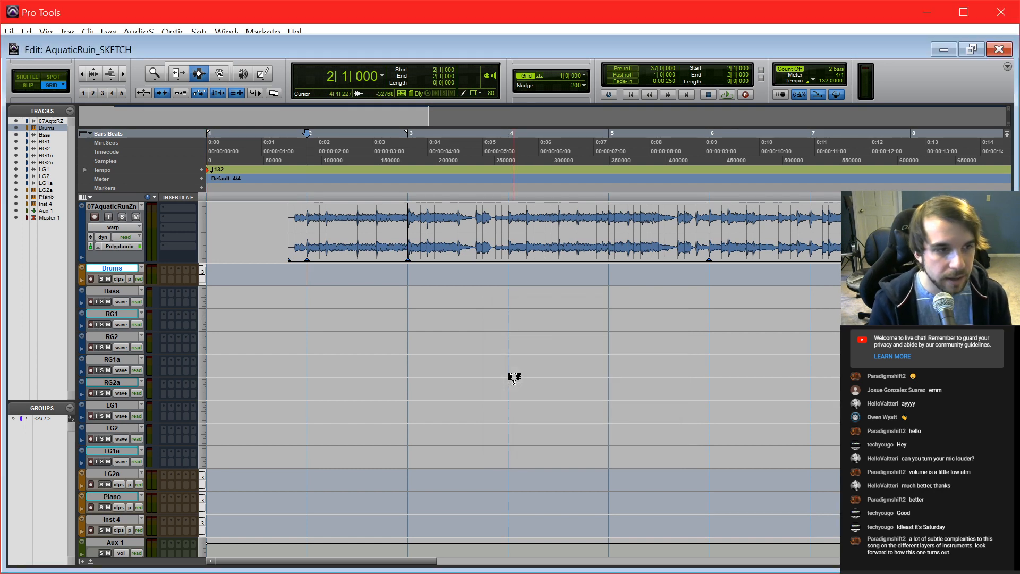
Step: Rename the Aux 1 track as Reverb and the Master 1 track as MASTER
scroll(374, 368, "down", 3)
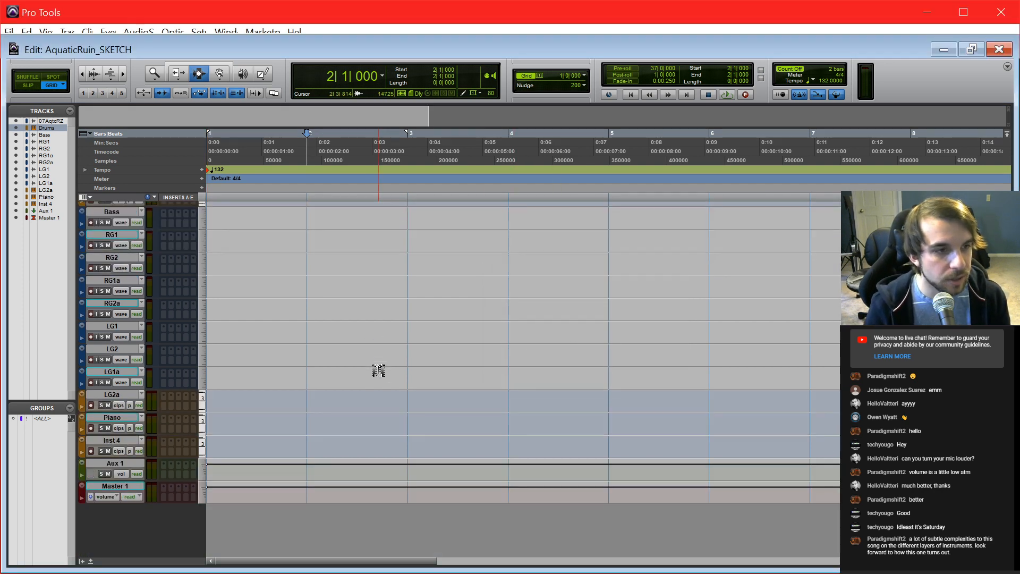
left_click(134, 461)
type("Reverb")
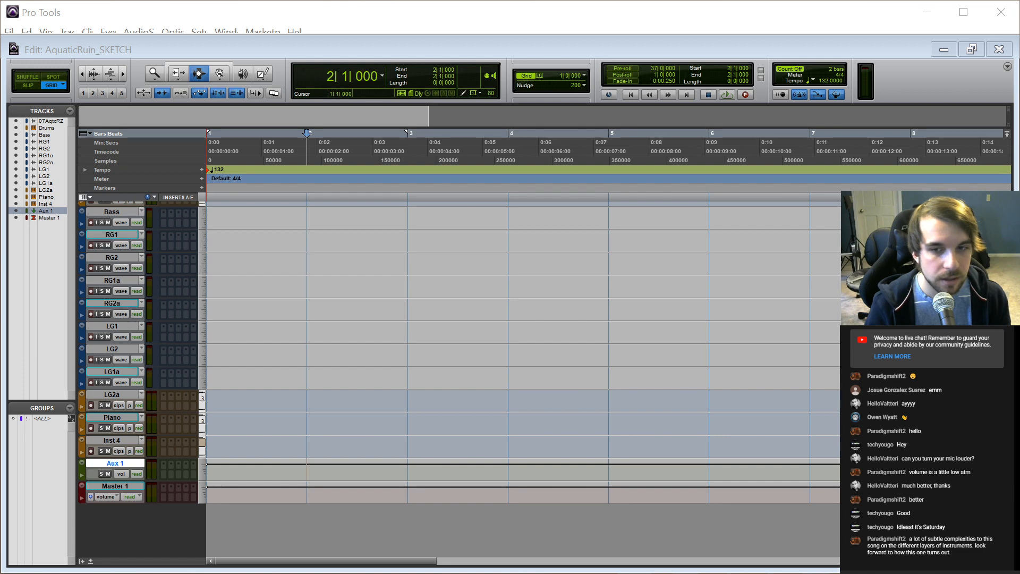
key("Return")
double_click(119, 486)
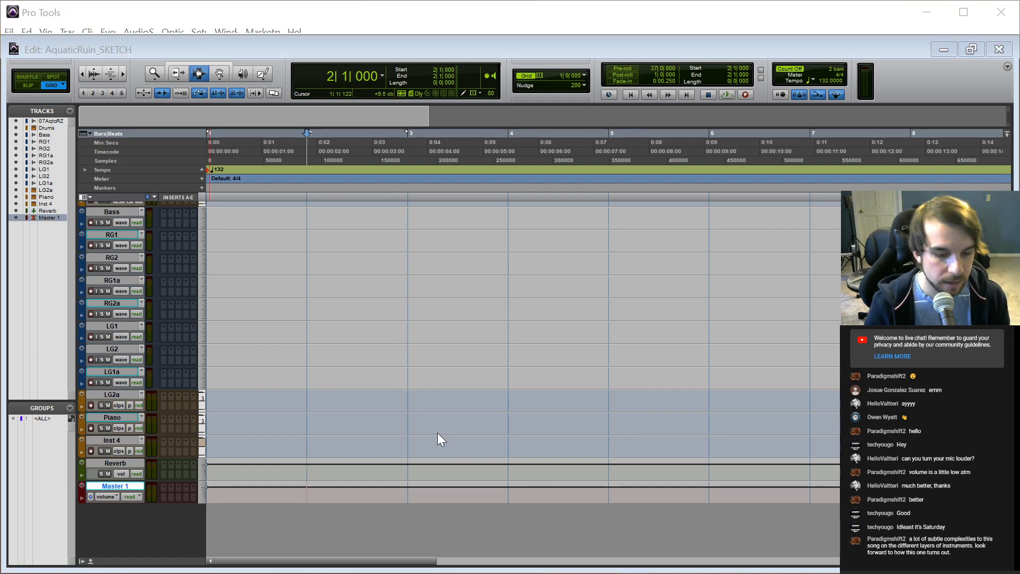
type("MASTER")
key("Return")
scroll(445, 335, "up", 3)
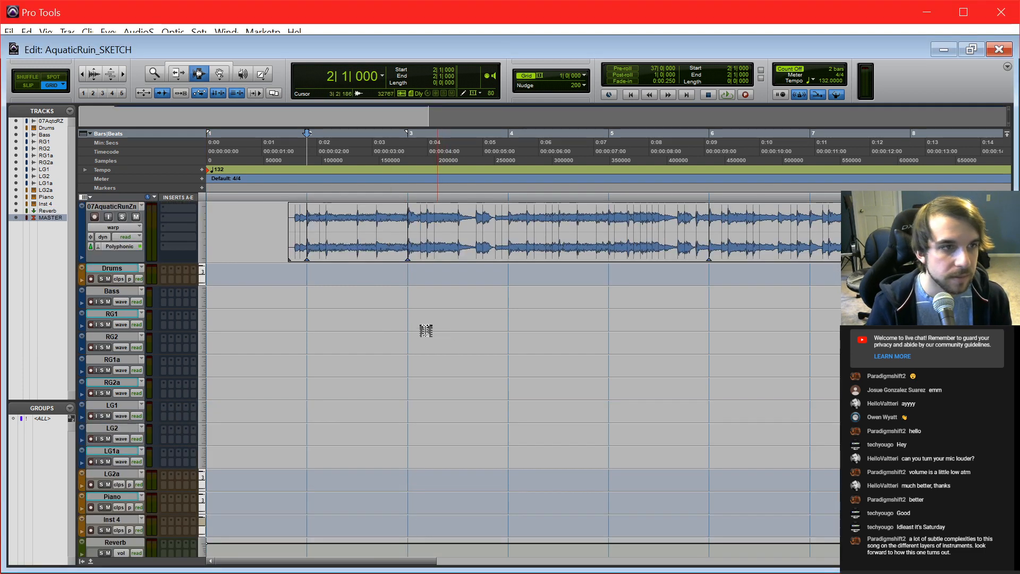
Step: Route the outputs of RG1, RG2, RG1a and RG2a to a new aux track named RG, and place it after RG2a
left_click(113, 315)
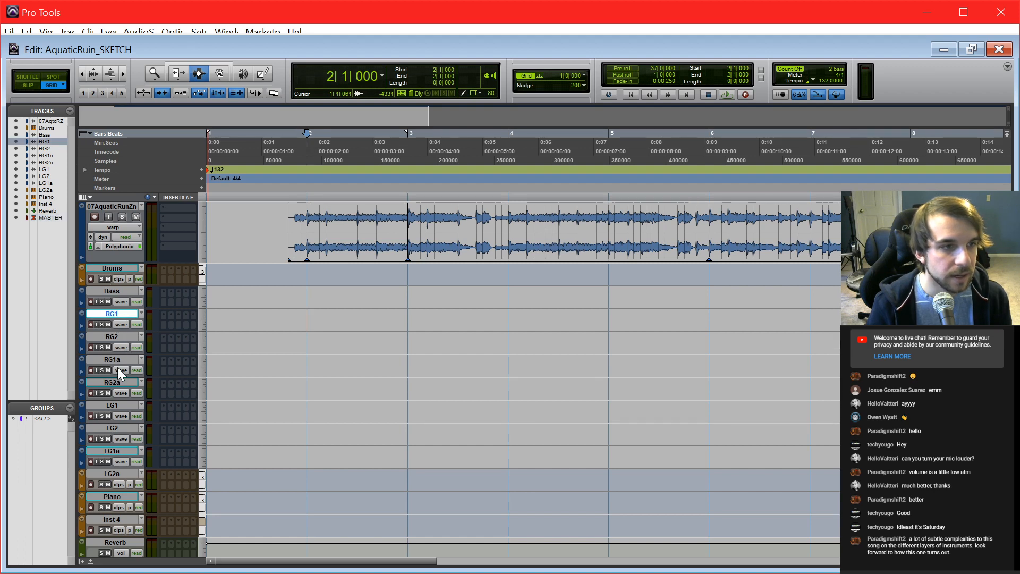
left_click(123, 383, "shift")
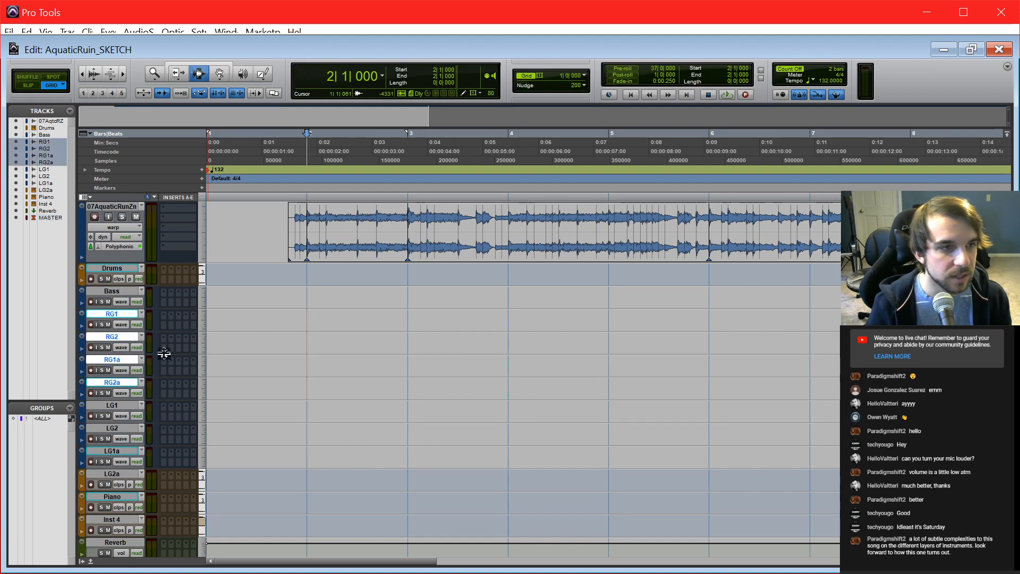
key("ctrl+equal")
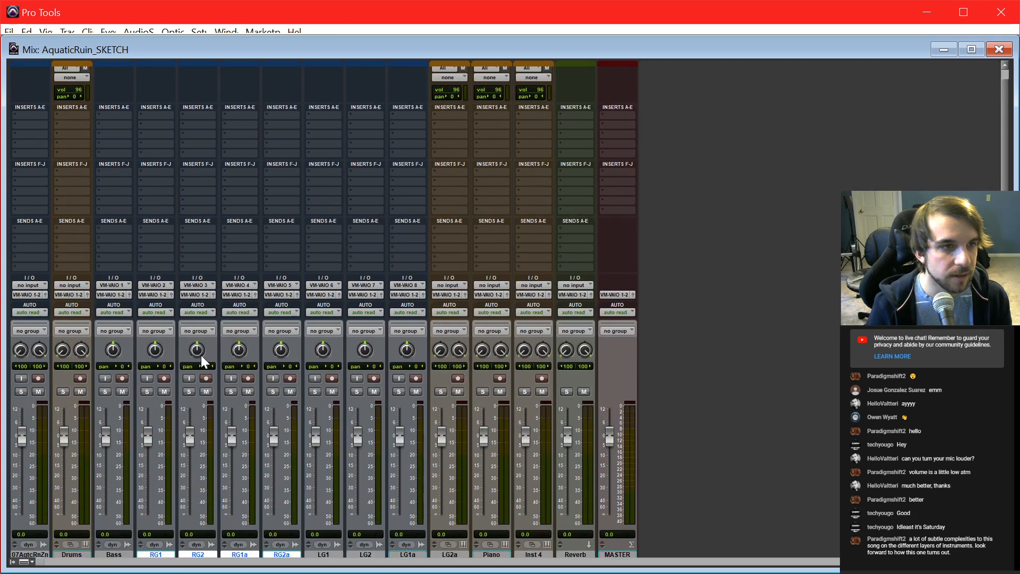
left_click(152, 307)
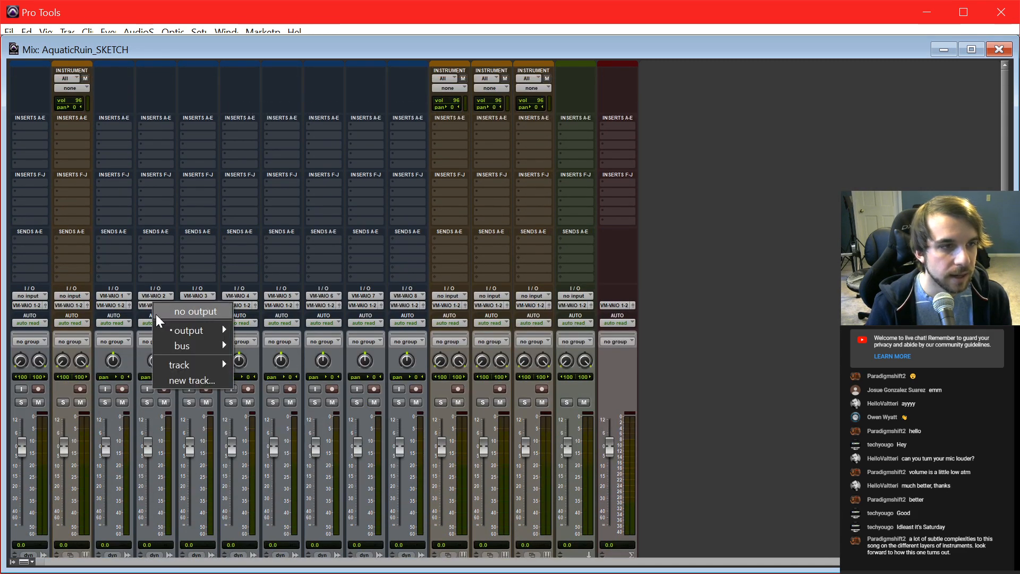
left_click(193, 377)
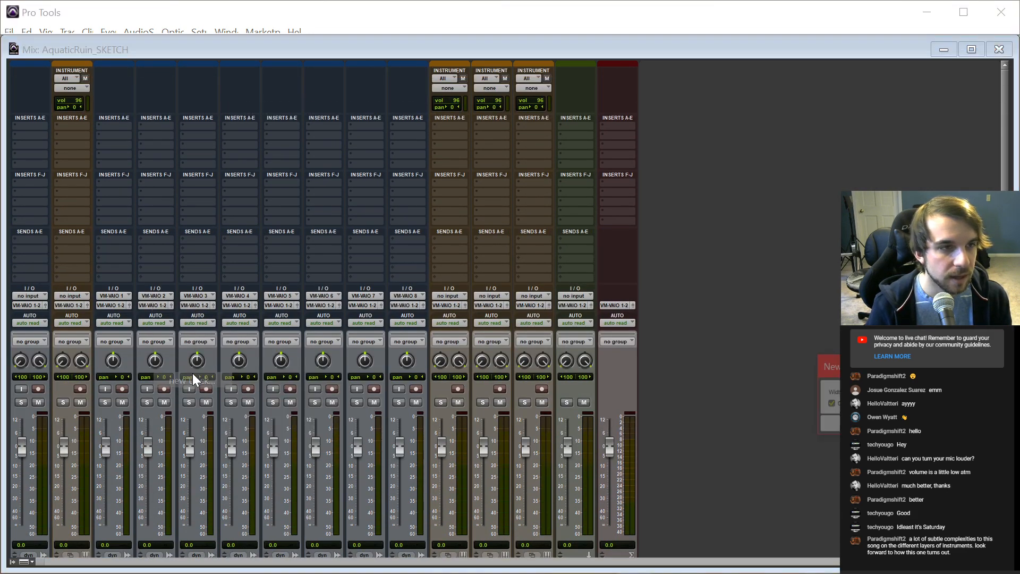
left_click(313, 366)
key("Return")
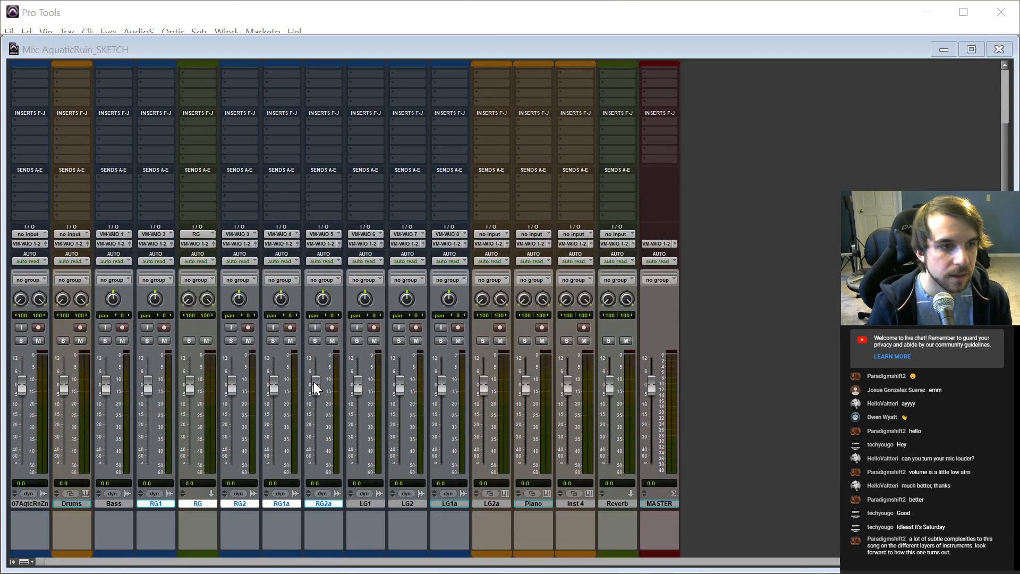
left_click_drag(205, 504, 340, 514)
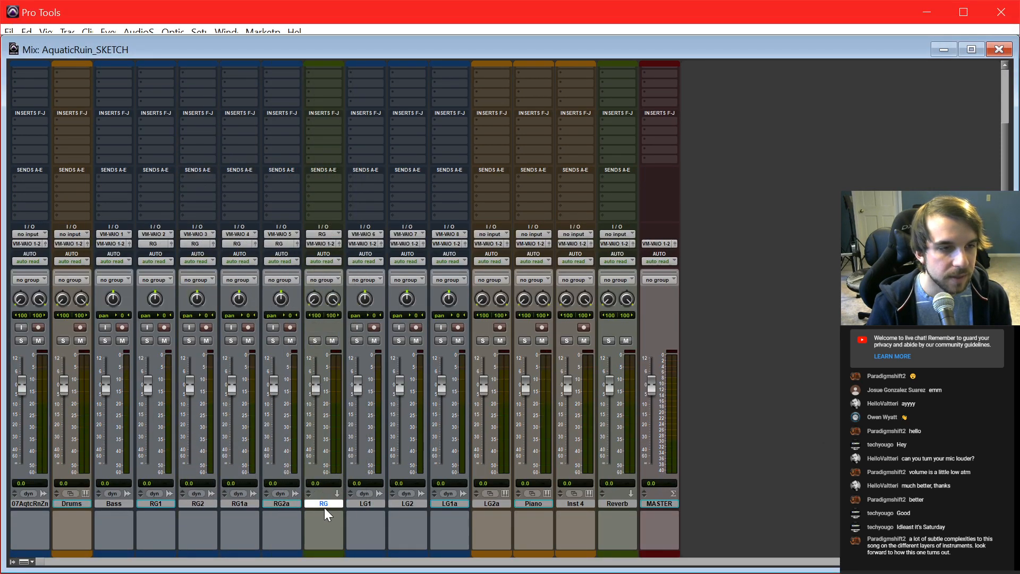
Step: Select tracks RG1 to RG2a, then try lowering the RG aux fader to about -11.3 dB and reset it to 0.0
left_click(174, 505)
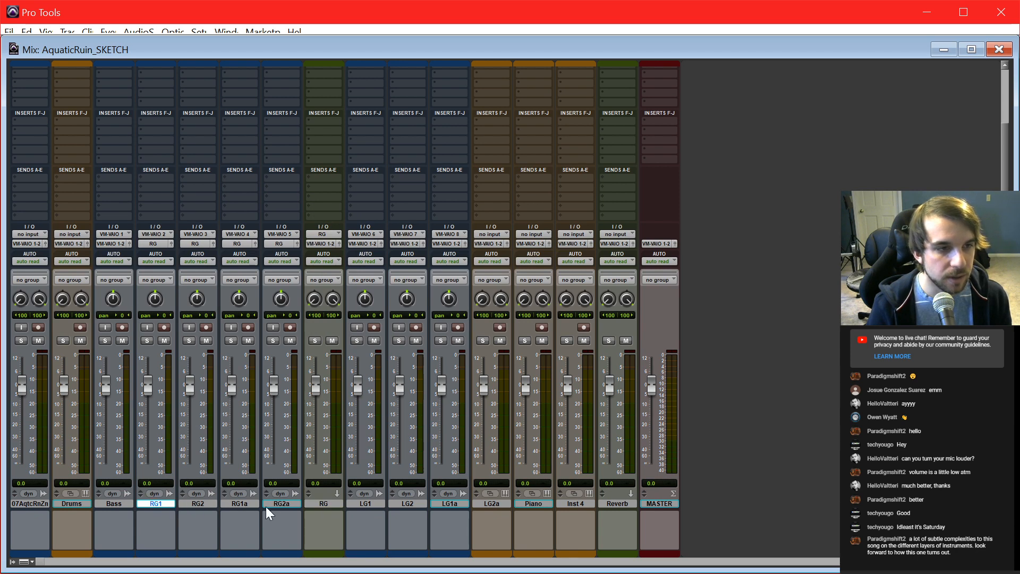
left_click(266, 505, "shift")
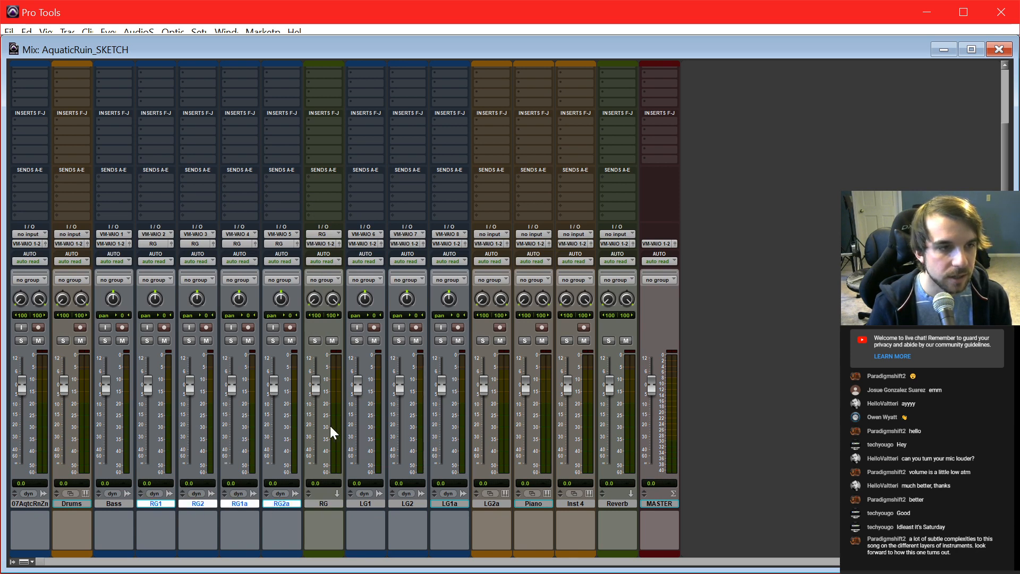
left_click_drag(318, 393, 317, 413)
left_click(314, 387, "alt")
left_click(318, 412, "alt")
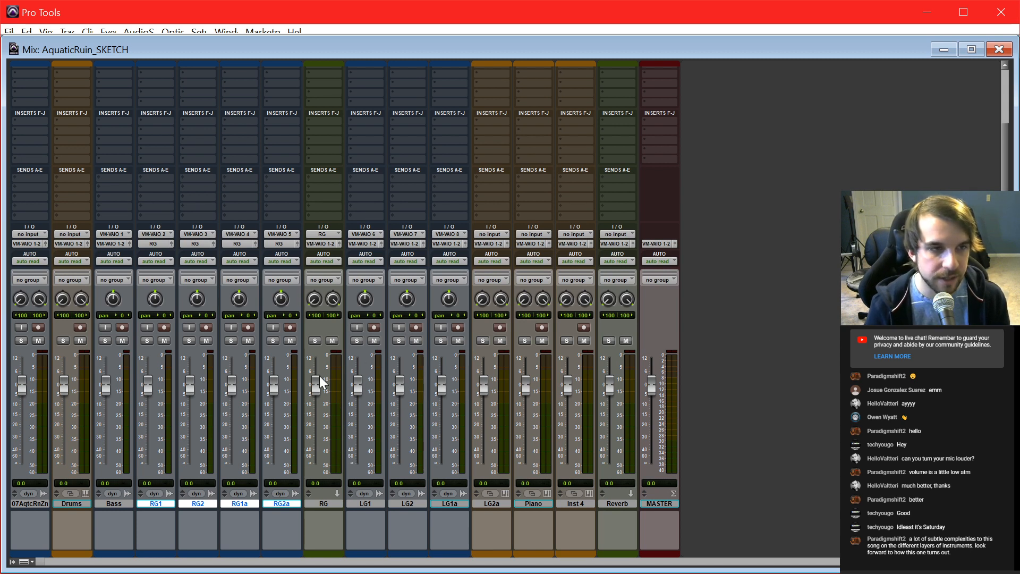
left_click_drag(320, 379, 314, 404)
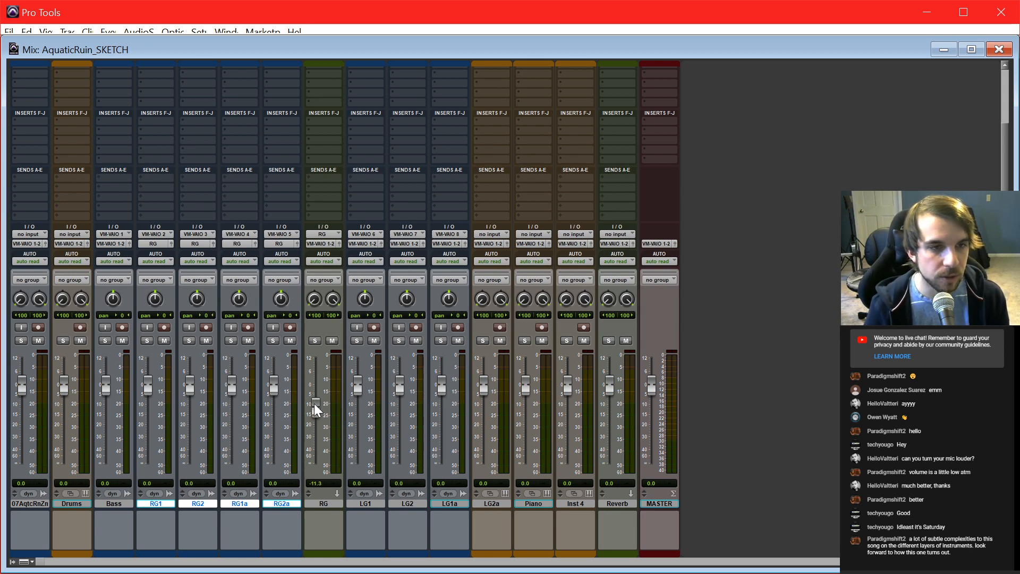
left_click(314, 405, "alt")
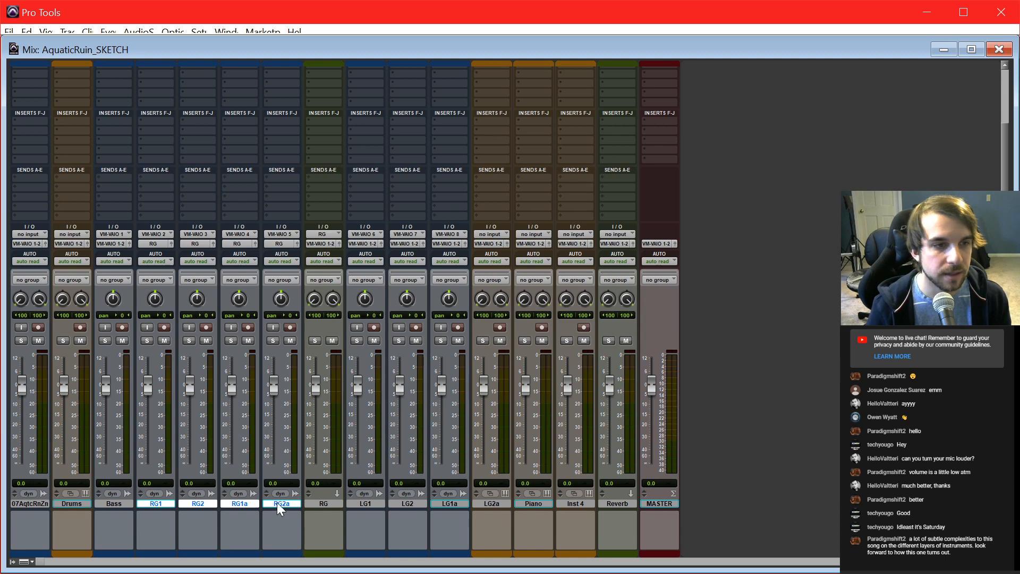
key("ctrl+equal")
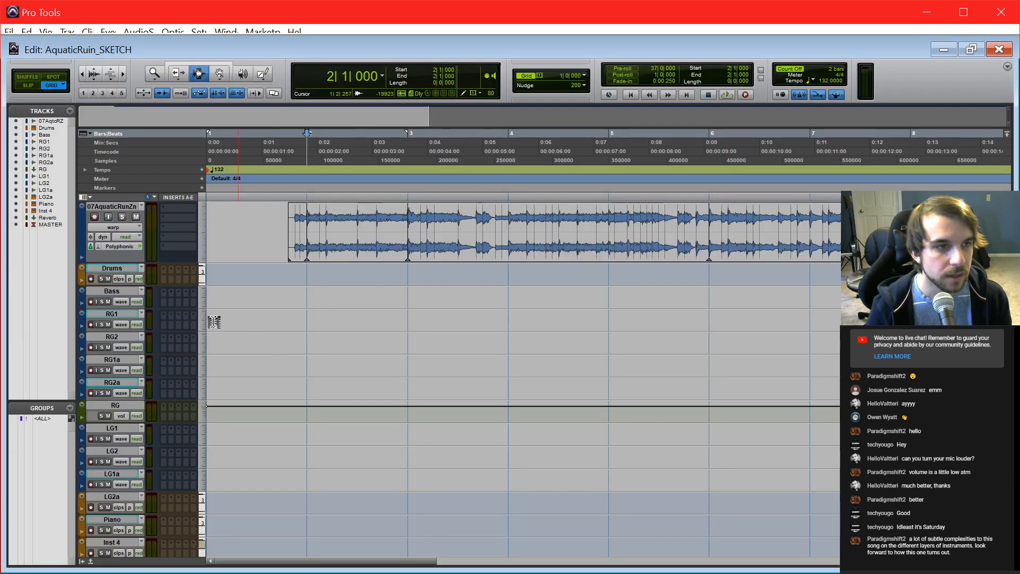
key("ctrl+equal")
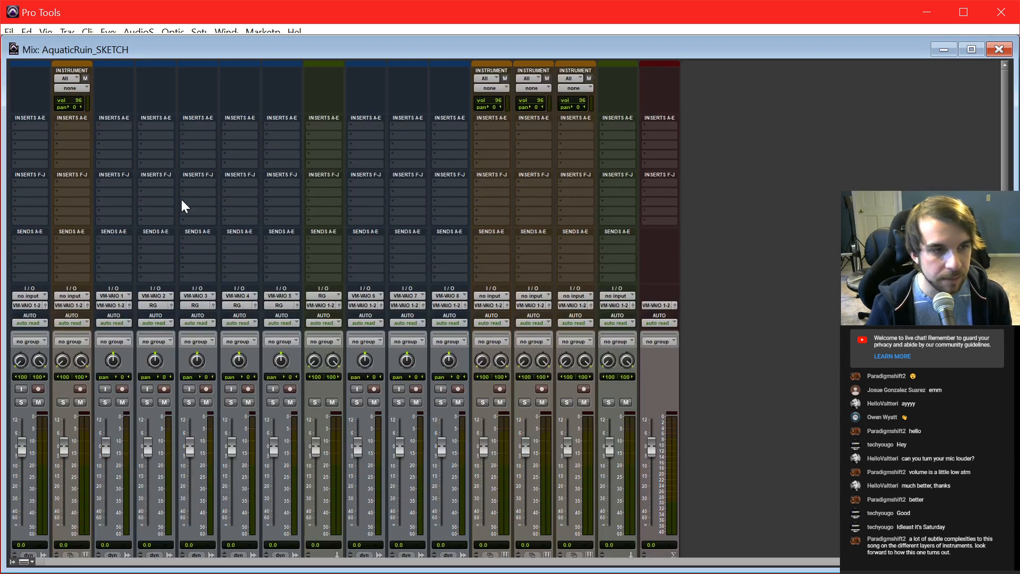
Step: Insert the mono Toneforge - Jason Richardson plug-in in slot b of the RG2 track and reposition its window
left_click(209, 132)
mouse_move(311, 160)
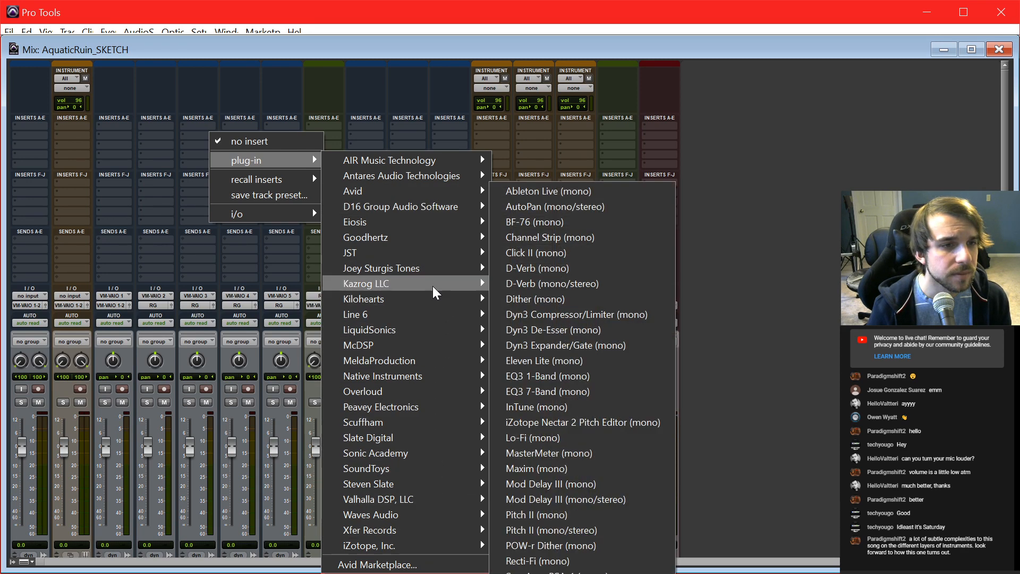
mouse_move(416, 266)
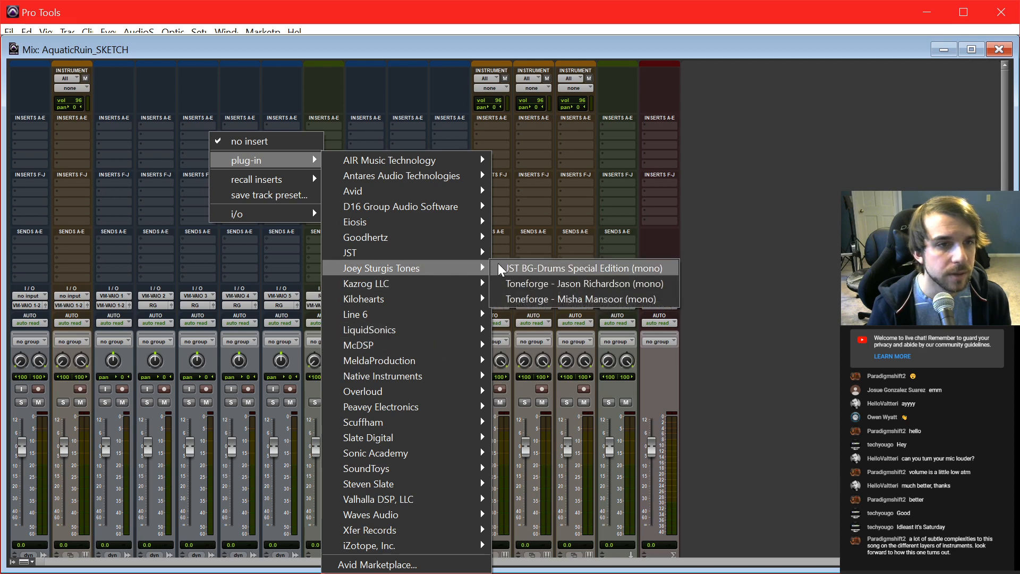
left_click(524, 280)
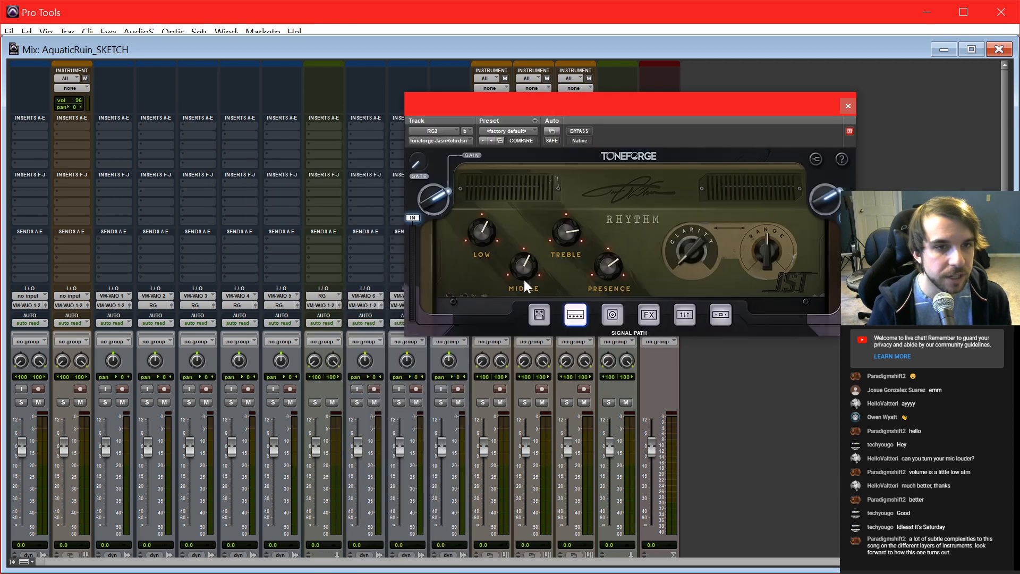
left_click_drag(609, 94, 573, 125)
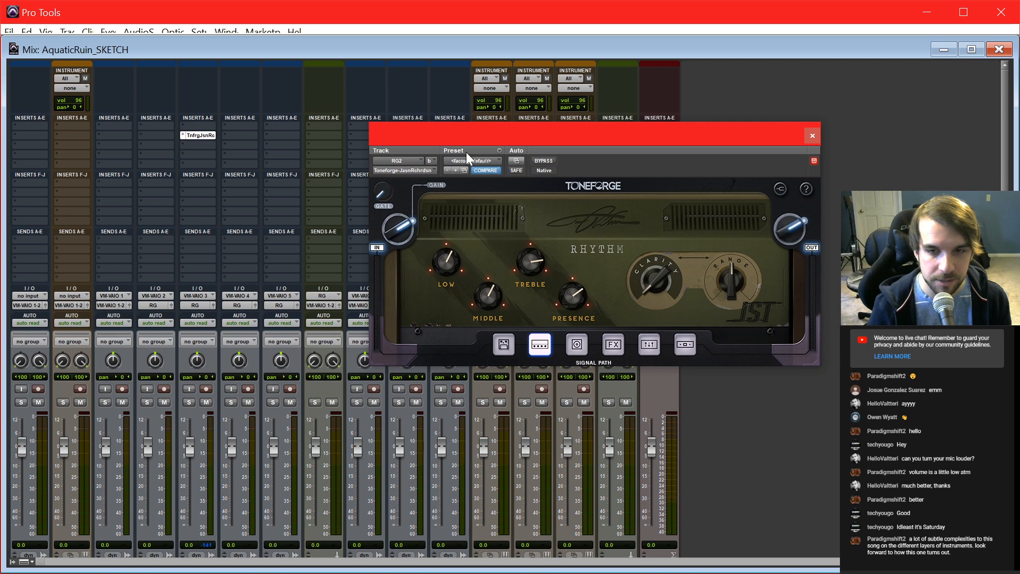
left_click_drag(622, 125, 595, 122)
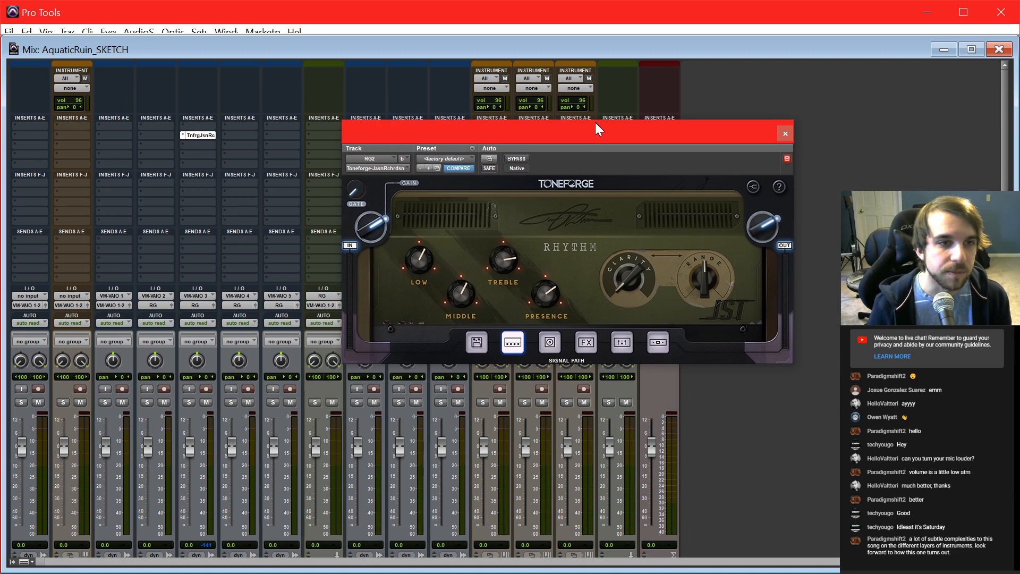
Step: Look through Toneforge's cabinet, rhythm amp and channel switcher pages, ending on the rhythm amp
left_click(550, 343)
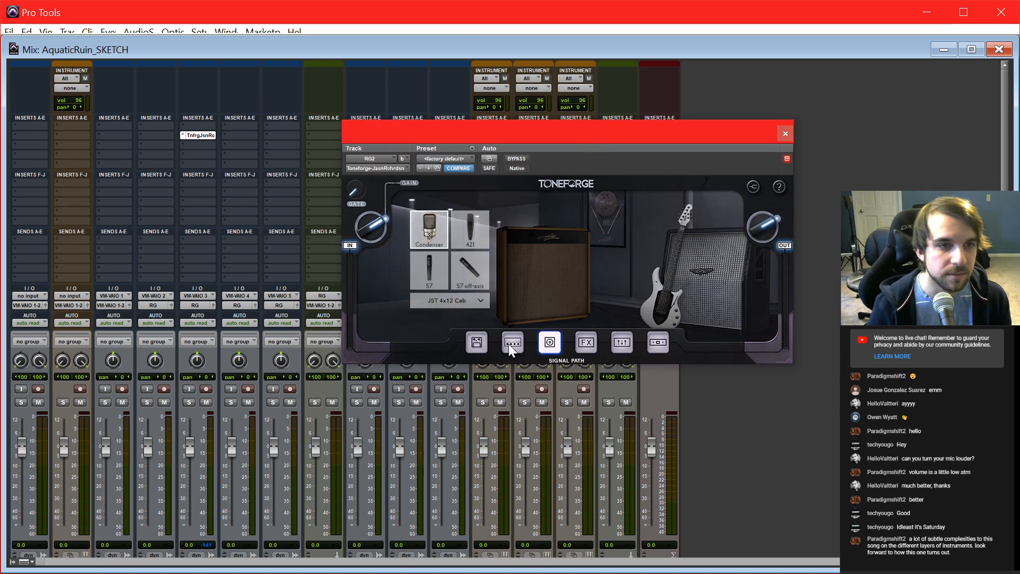
left_click(511, 344)
left_click(549, 343)
left_click(484, 340)
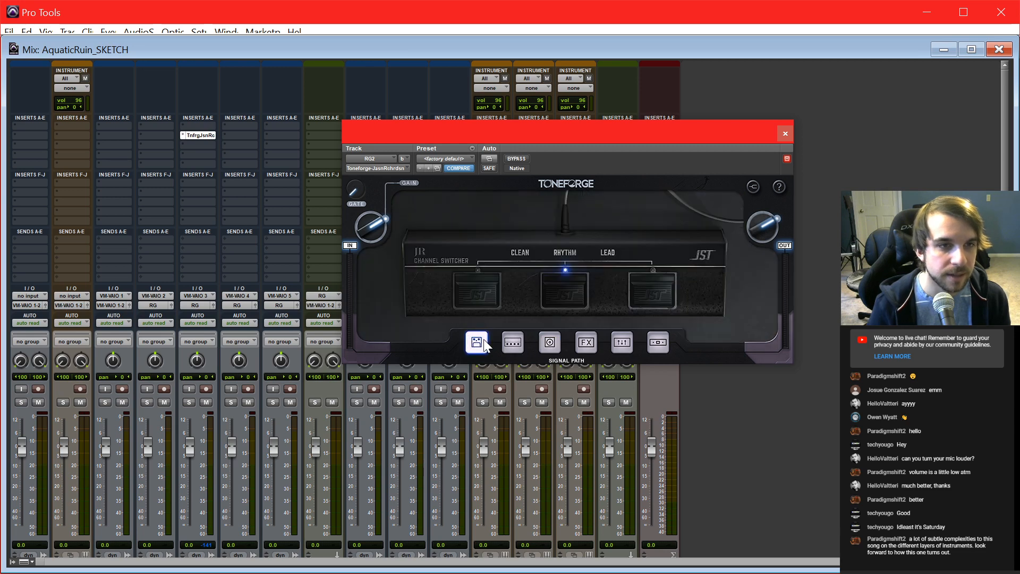
left_click(512, 344)
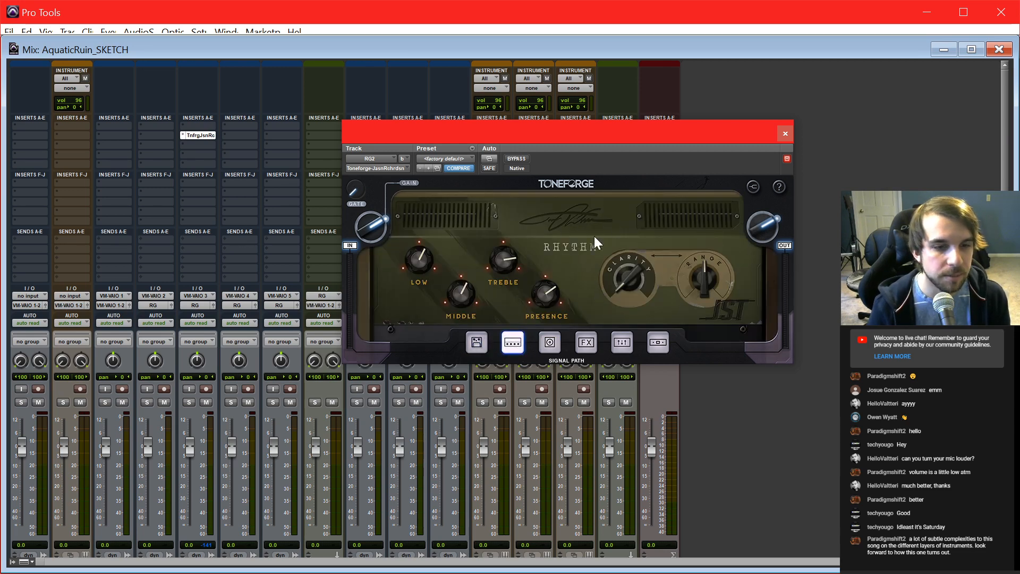
Step: Close the Toneforge window and remove the plug-in from the RG2 track
left_click(785, 133)
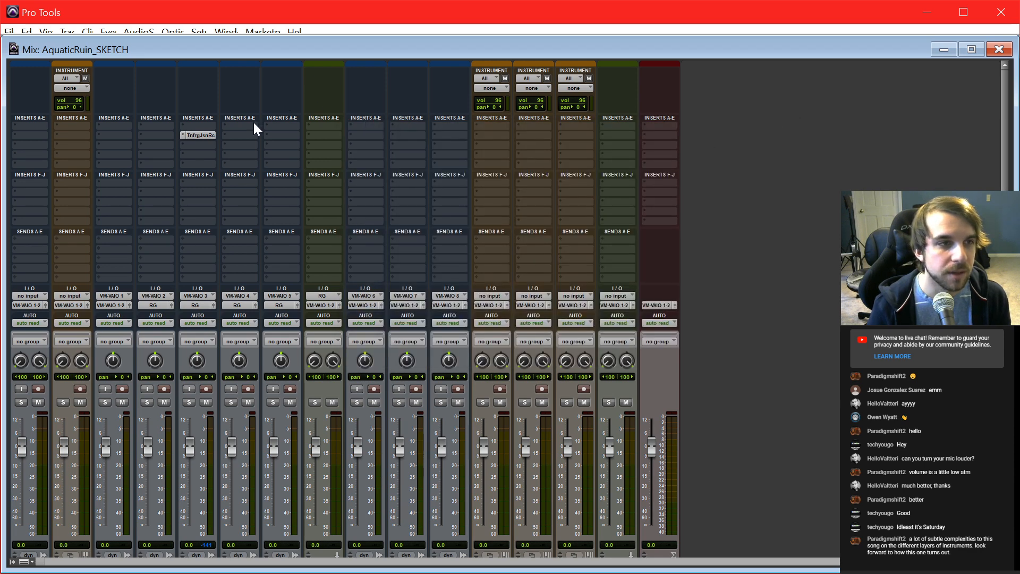
left_click(183, 134)
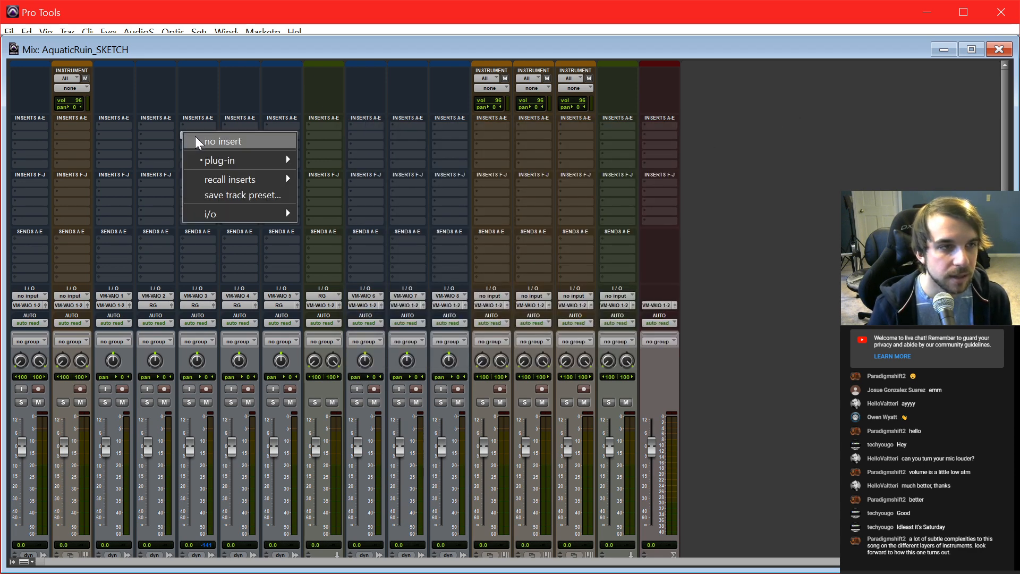
left_click(202, 140)
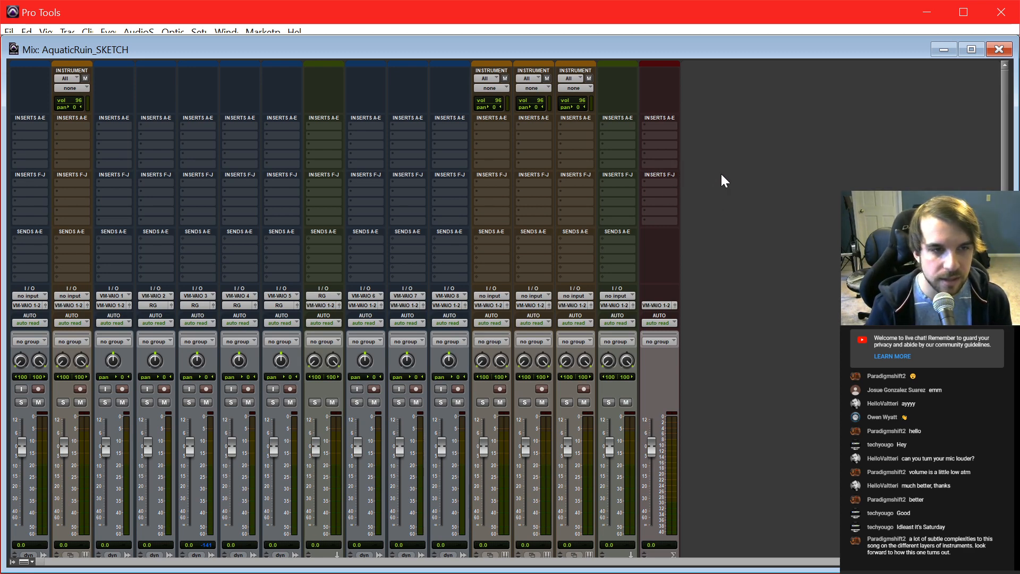
Step: Hide the LG2a instrument track in the mixer
scroll(299, 316, "down", 2)
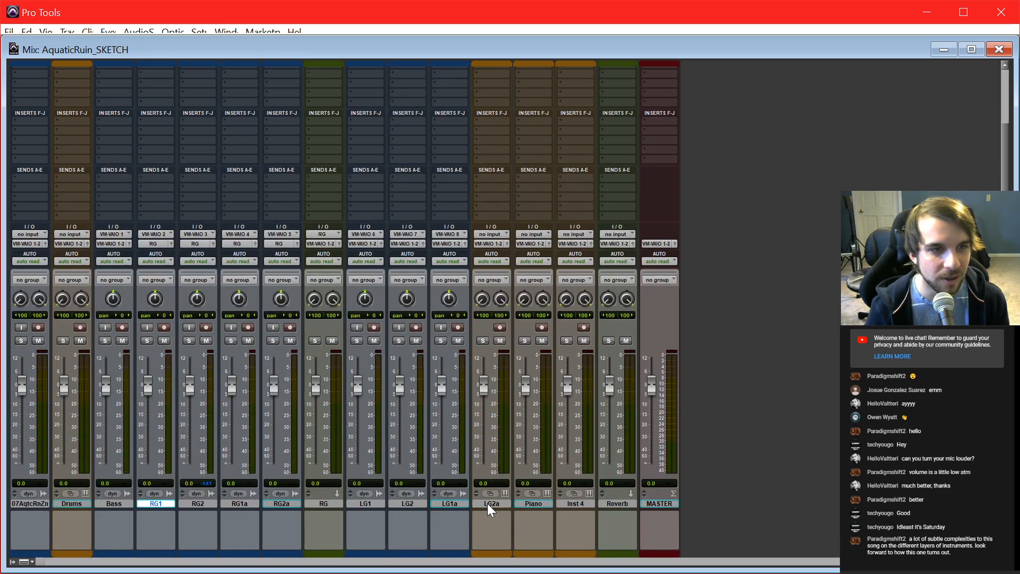
right_click(503, 500)
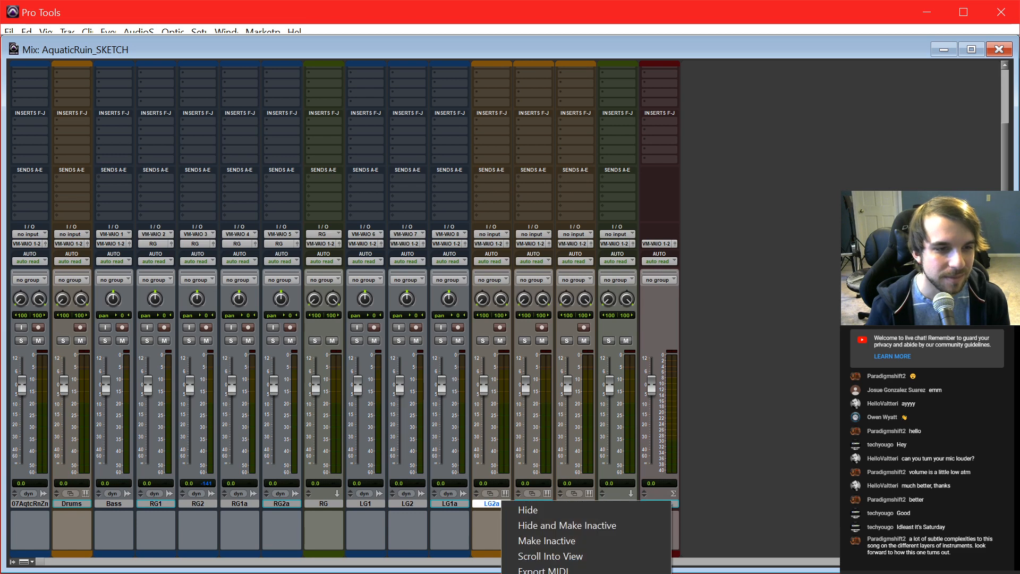
left_click(527, 510)
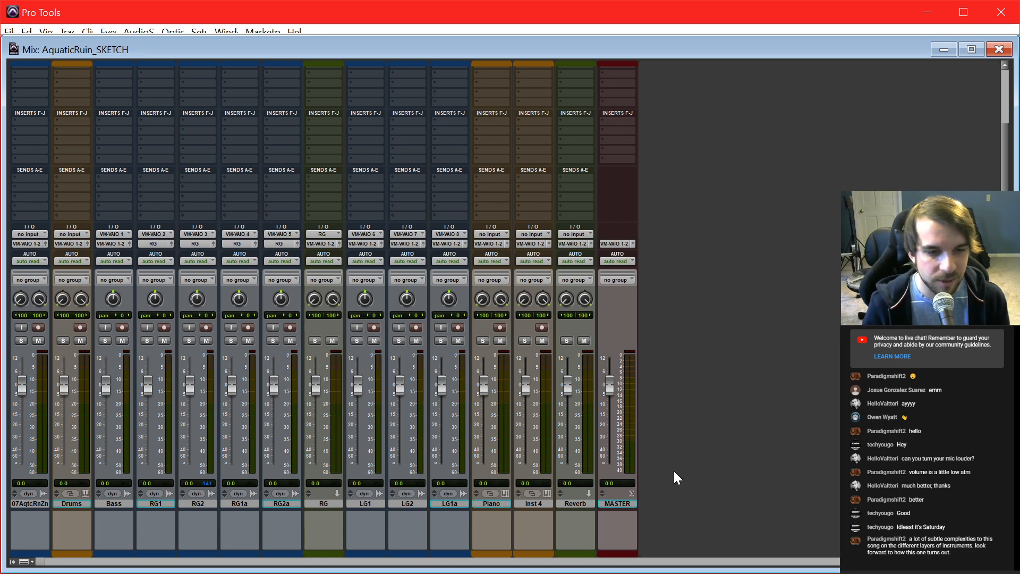
Step: Switch to the Edit window, place the cursor at bar 2 on the Bass track, and play the reference from there
key("ctrl+equal")
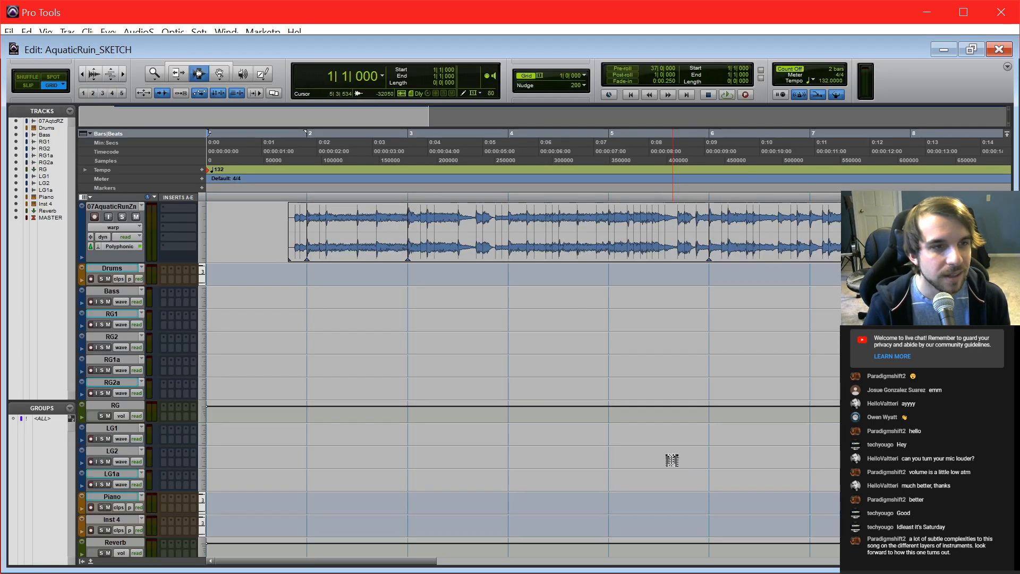
left_click(501, 345)
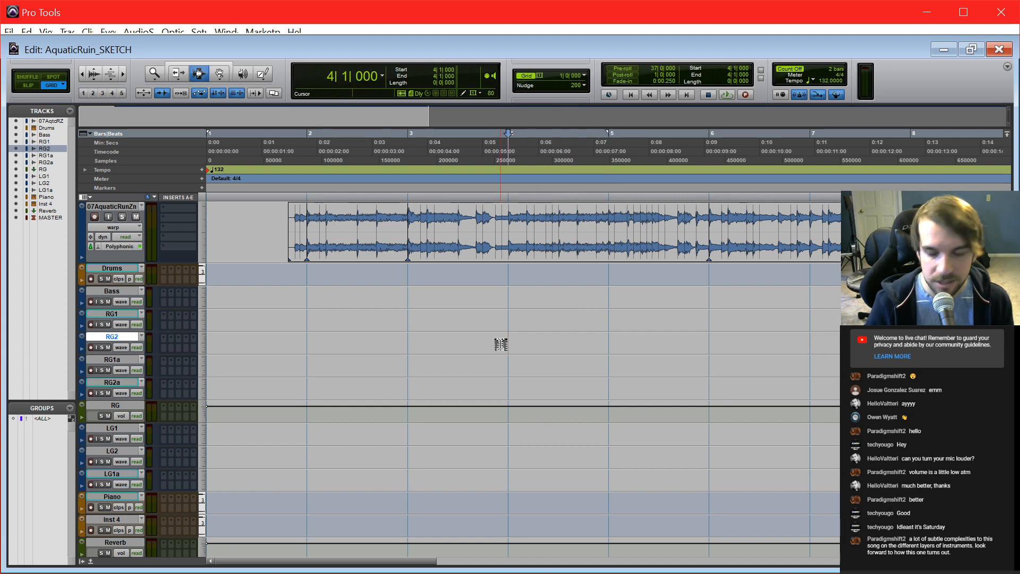
left_click(458, 287)
left_click(433, 315)
left_click(237, 304)
left_click(291, 296)
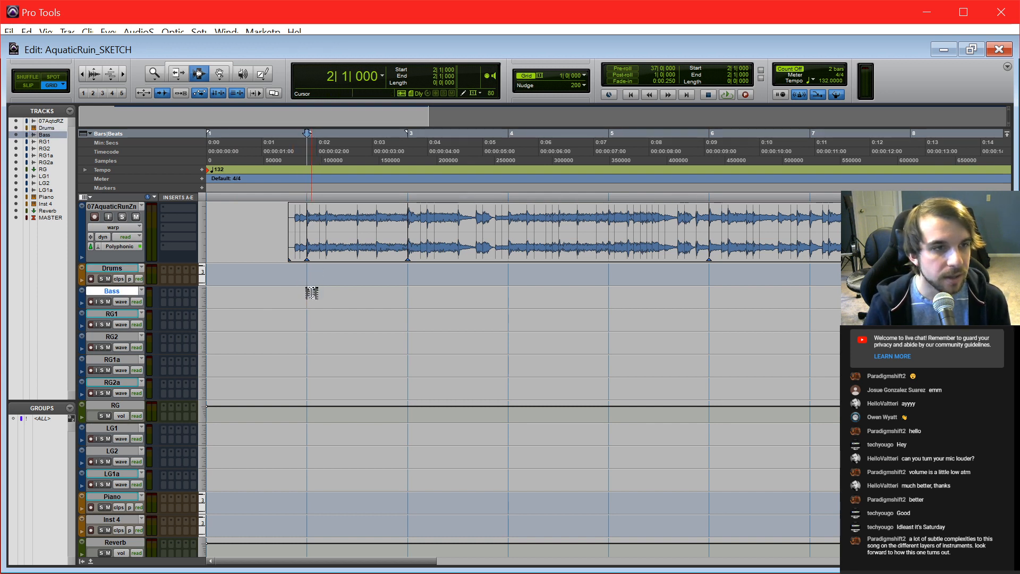
key("space")
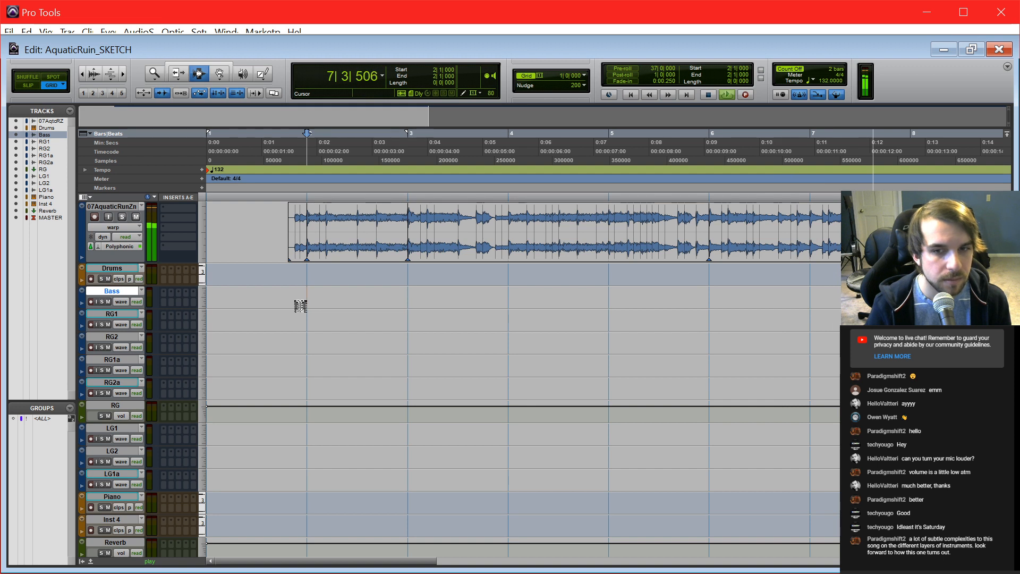
key("space")
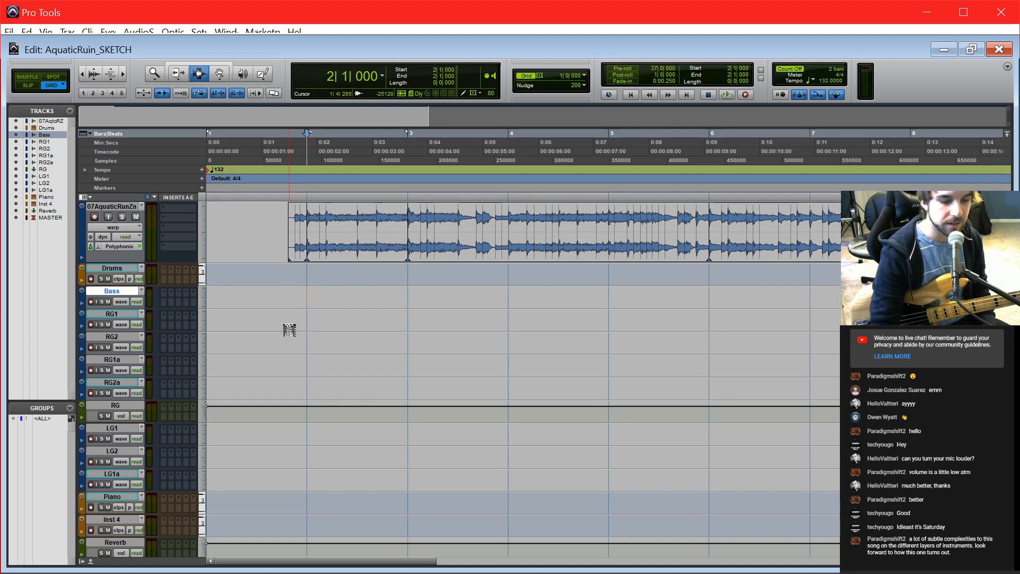
Step: Set the session tempo to 90 bpm to slow down the warped reference
left_click(97, 243)
left_click(183, 369)
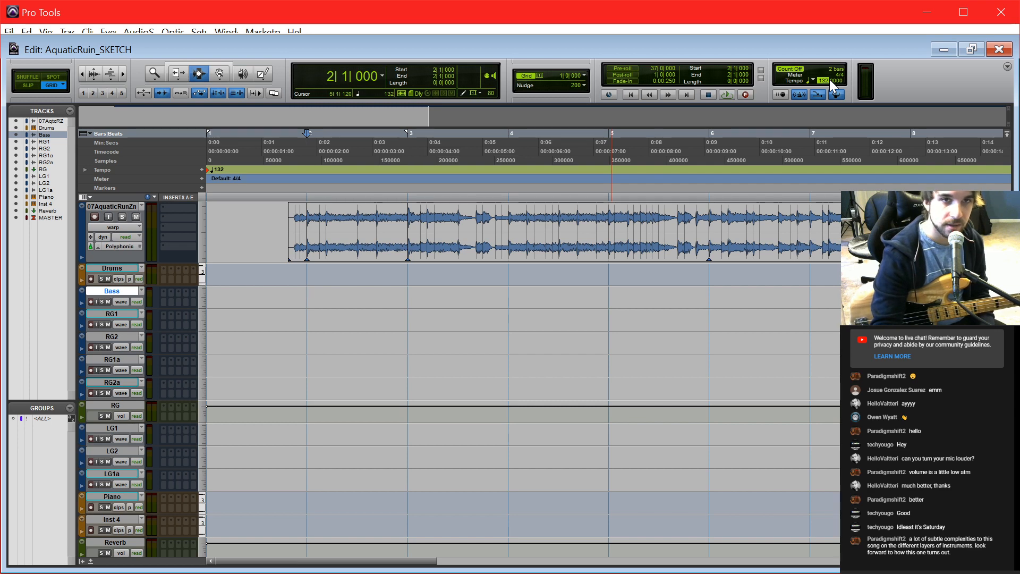
type("90")
key("Return")
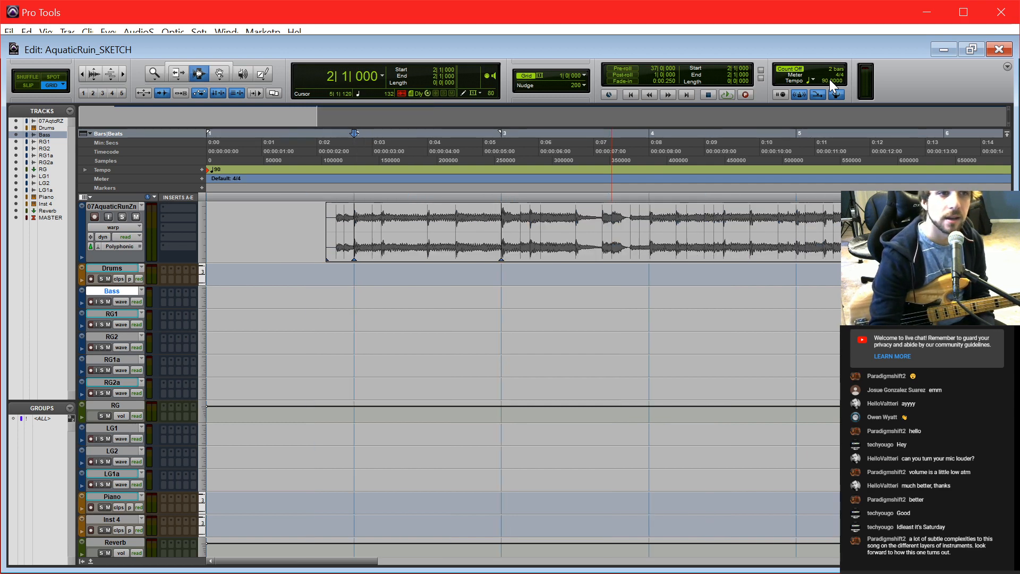
Step: Turn on input monitoring for the Bass track and play along with the slowed reference from bar 2
left_click(97, 301)
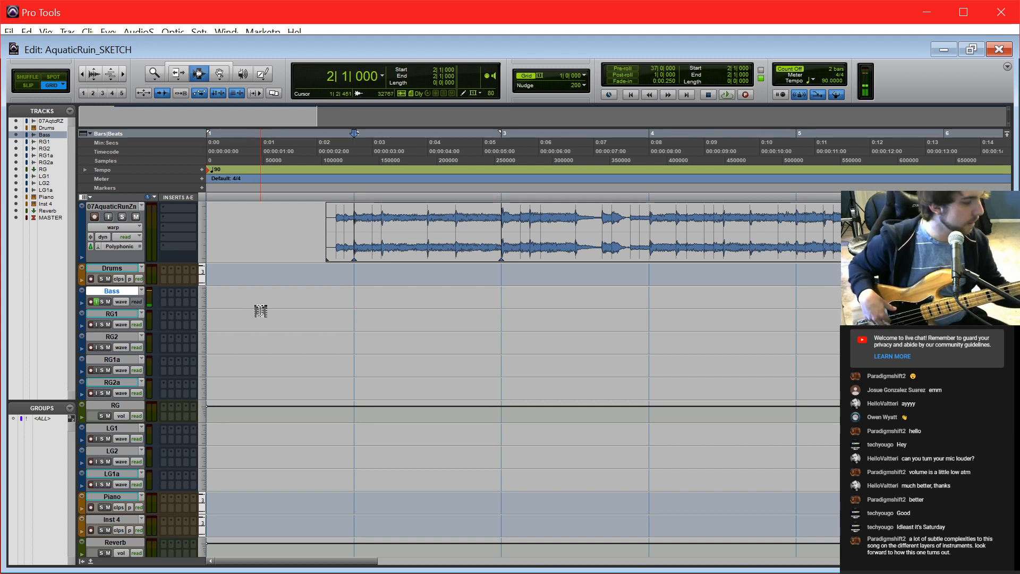
key("space")
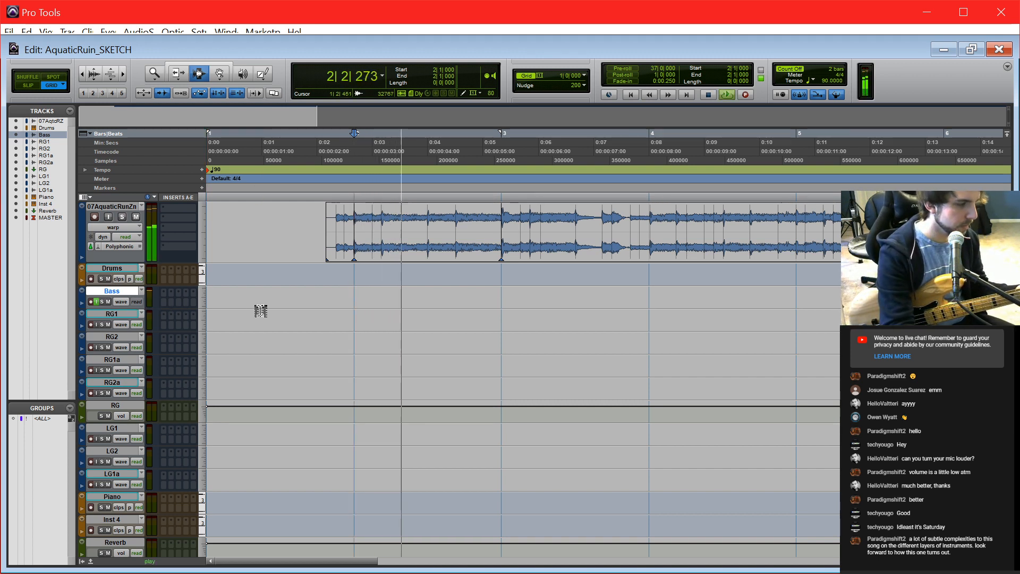
key("space")
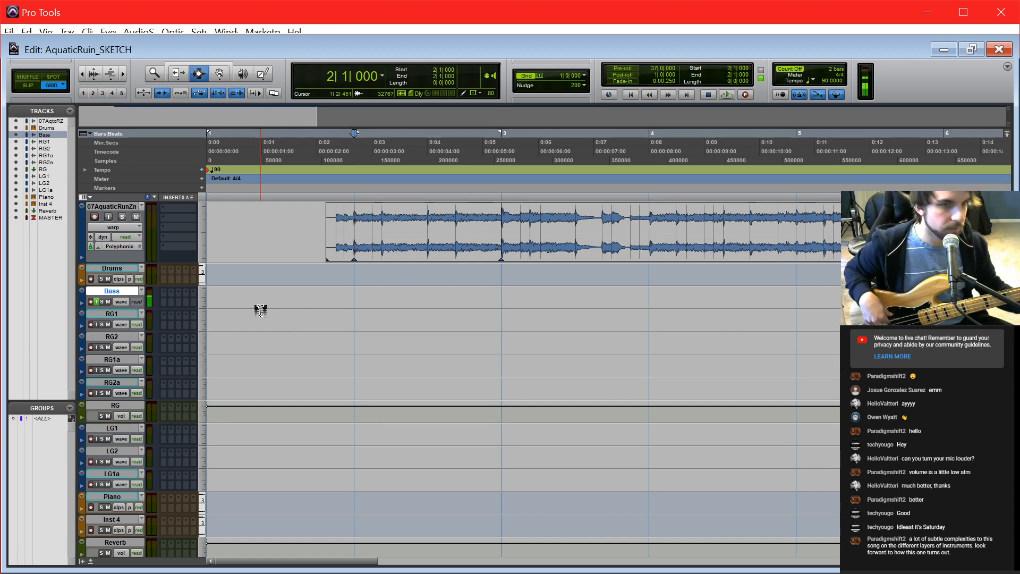
Step: Play the session briefly from its start, and practise the bass part against the reference from bar 2
key("Return")
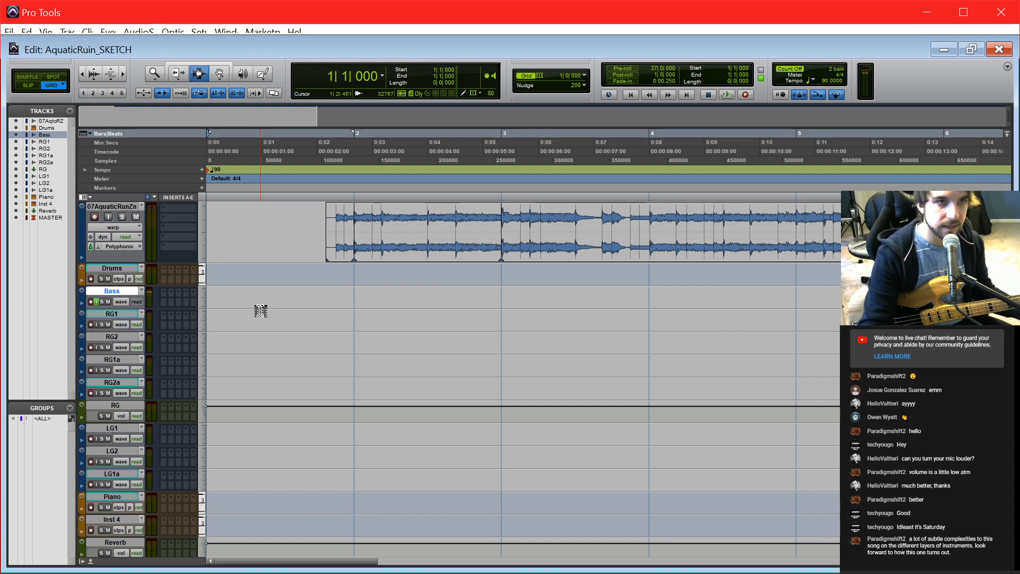
key("space")
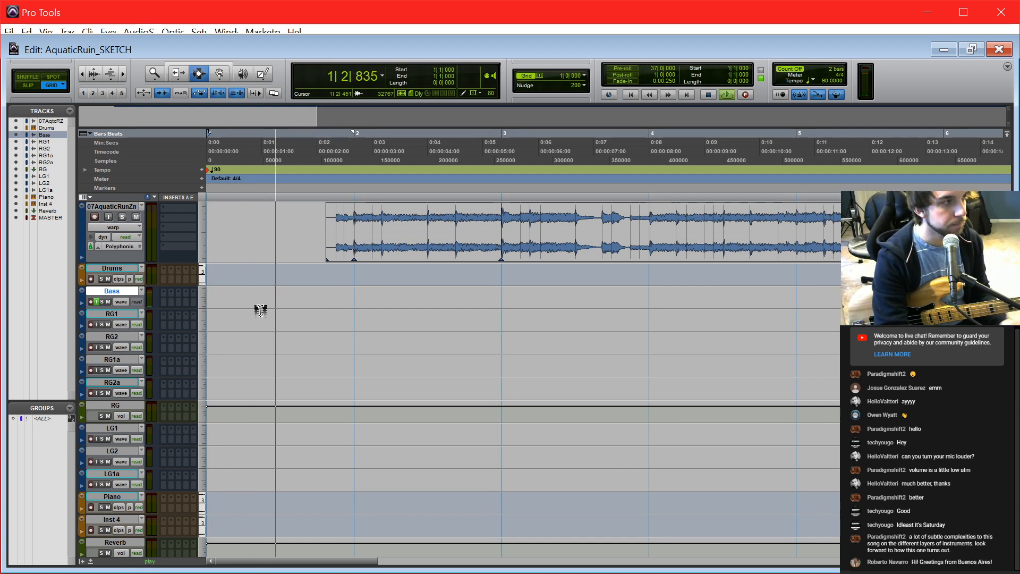
key("space")
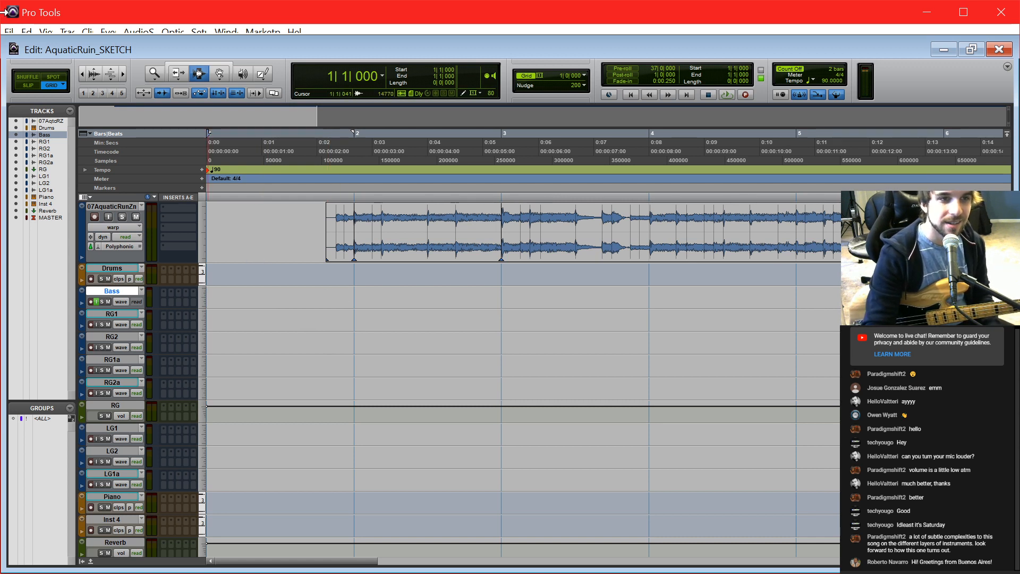
left_click(353, 297)
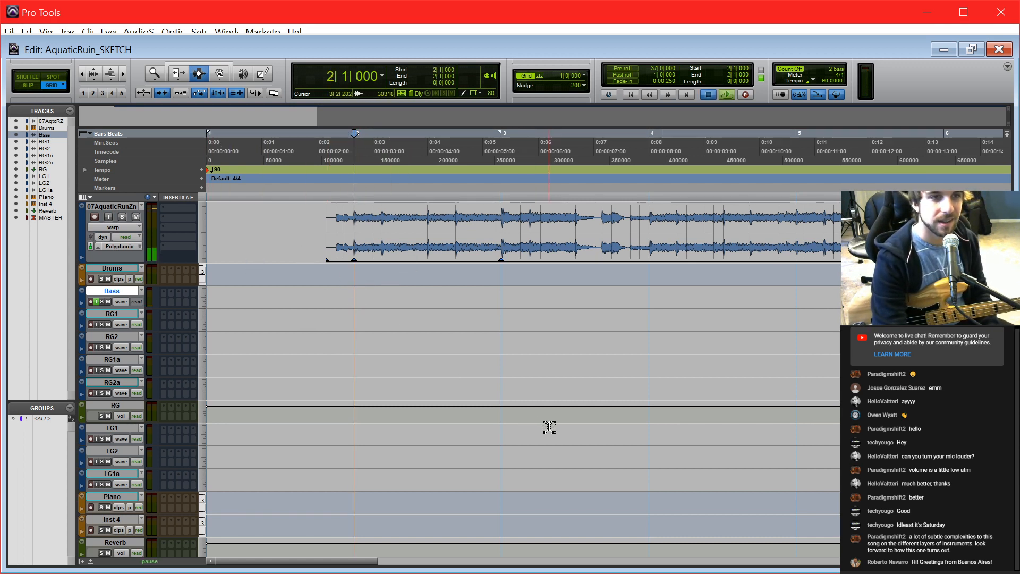
key("space")
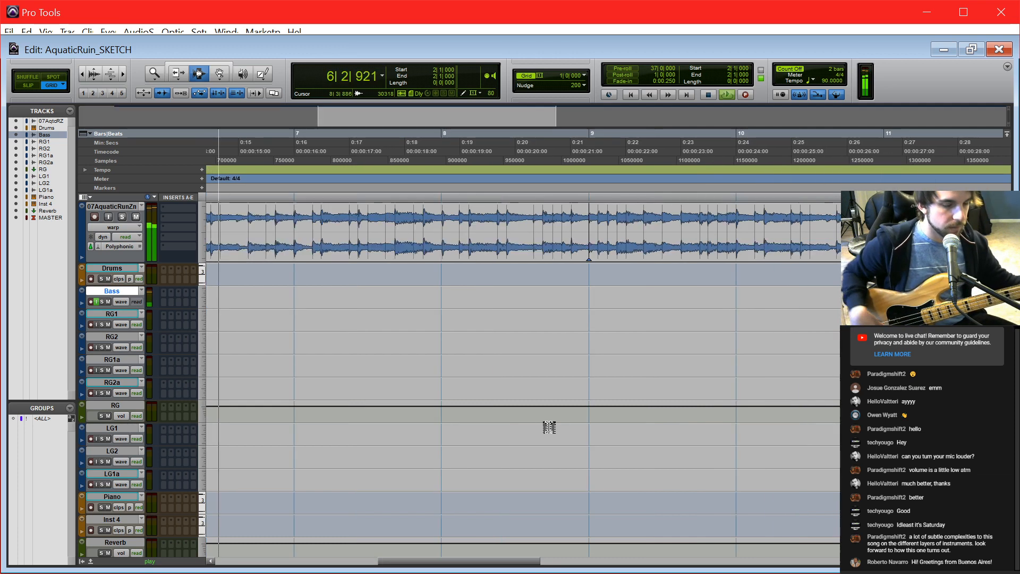
key("space")
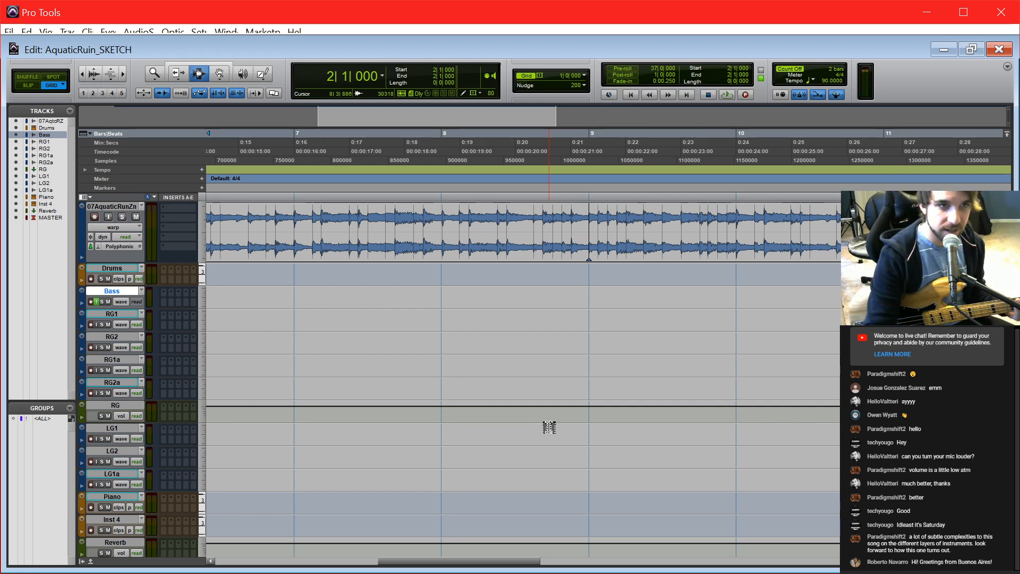
Step: Return to the session start, record-enable the Bass track, and record a bass take over the reference
key("Return")
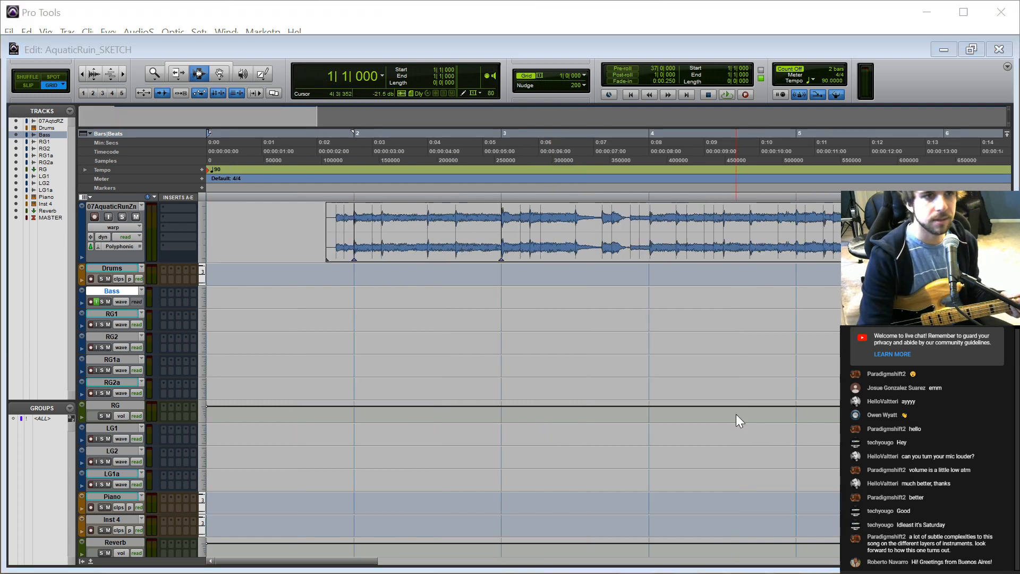
left_click(736, 414)
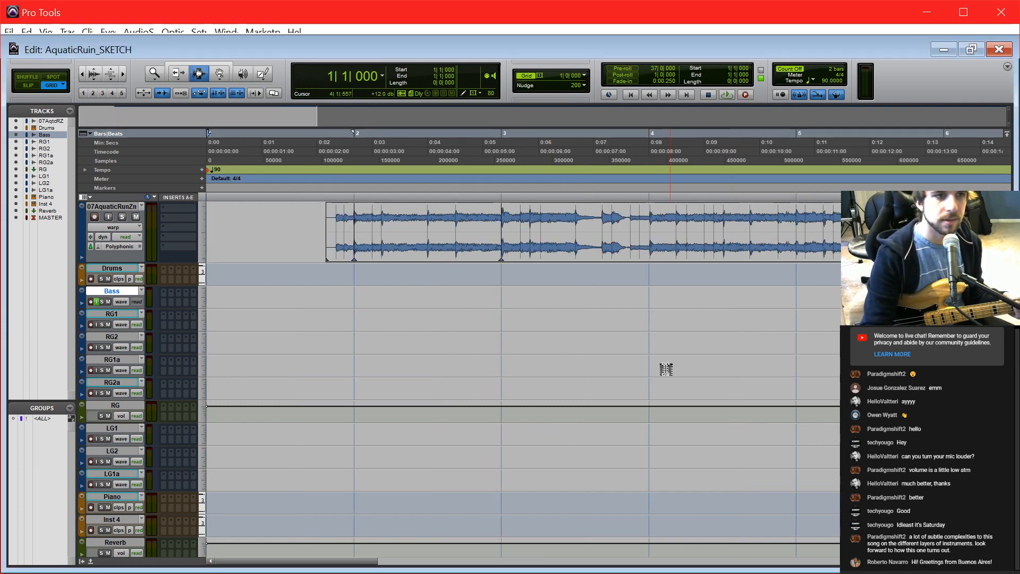
left_click(95, 302)
key("ctrl+space")
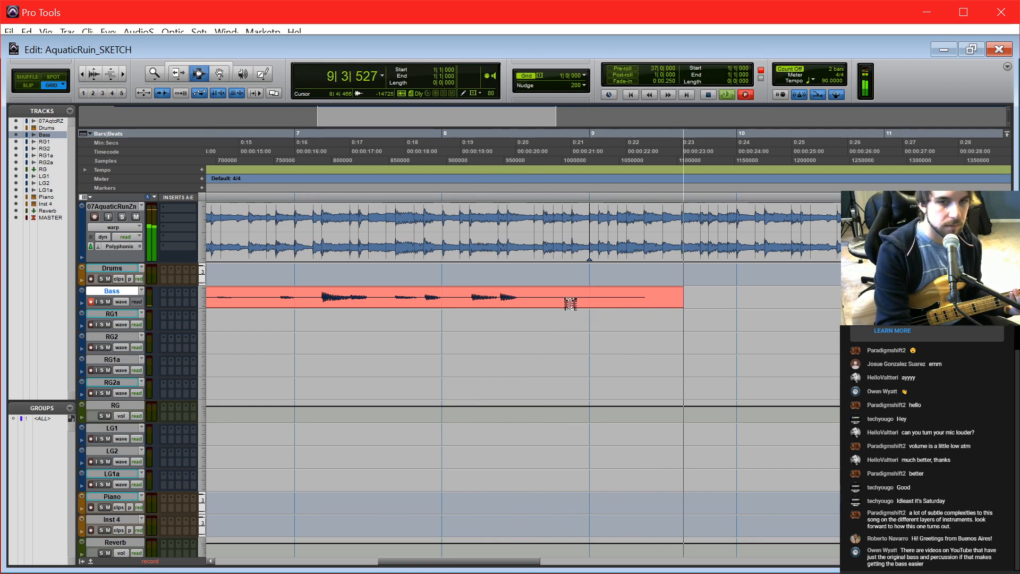
key("space")
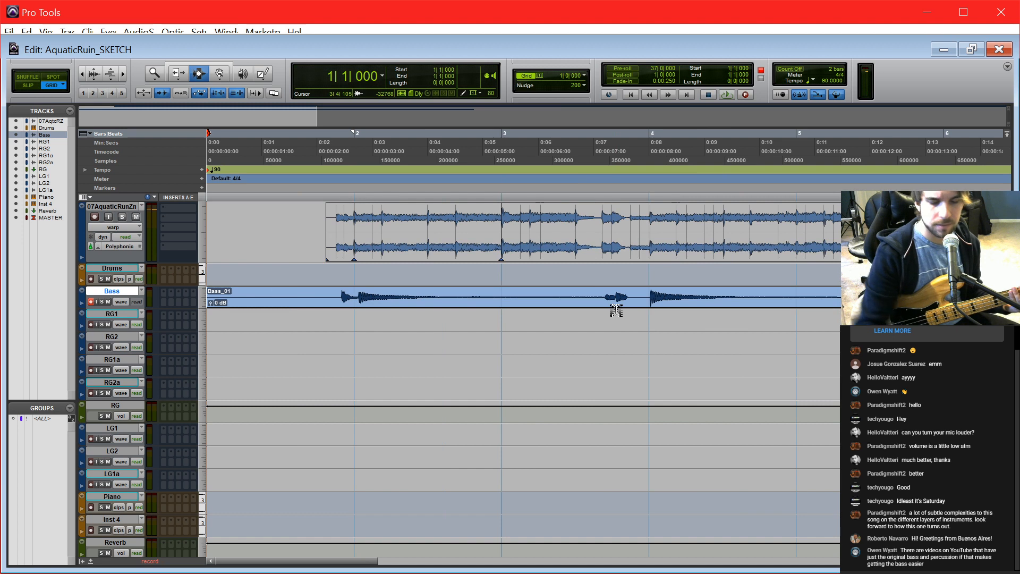
Step: Move the playback start to bar 5 and record a bass take over the slowed reference from there
key("ctrl+space")
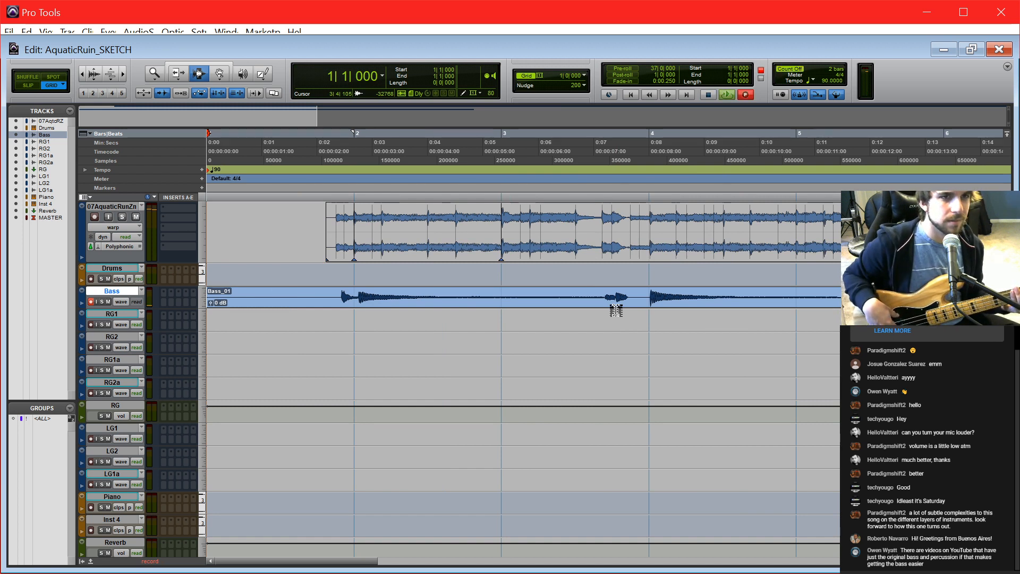
key("space")
key("KP_2")
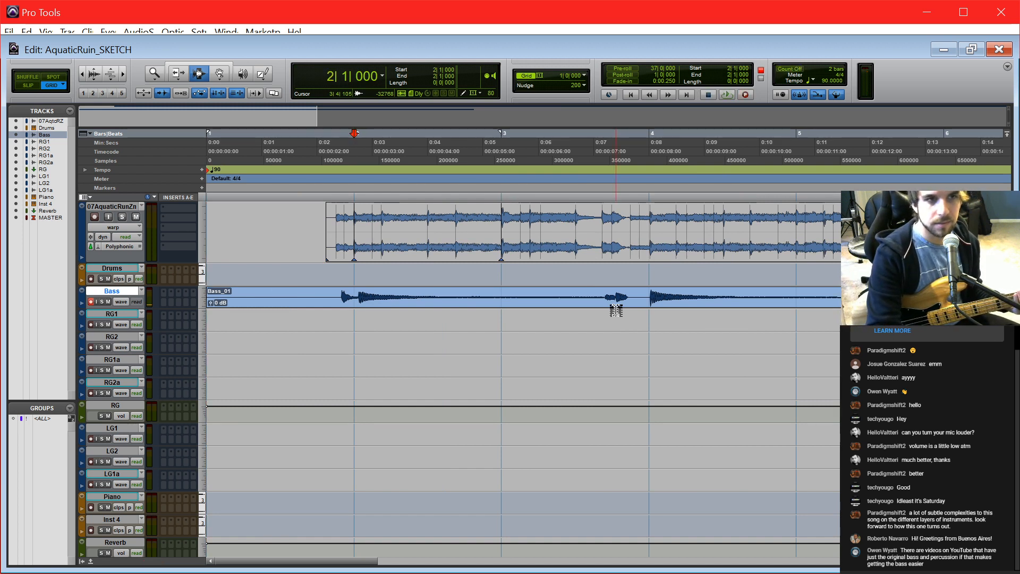
key("KP_5")
key("ctrl+space")
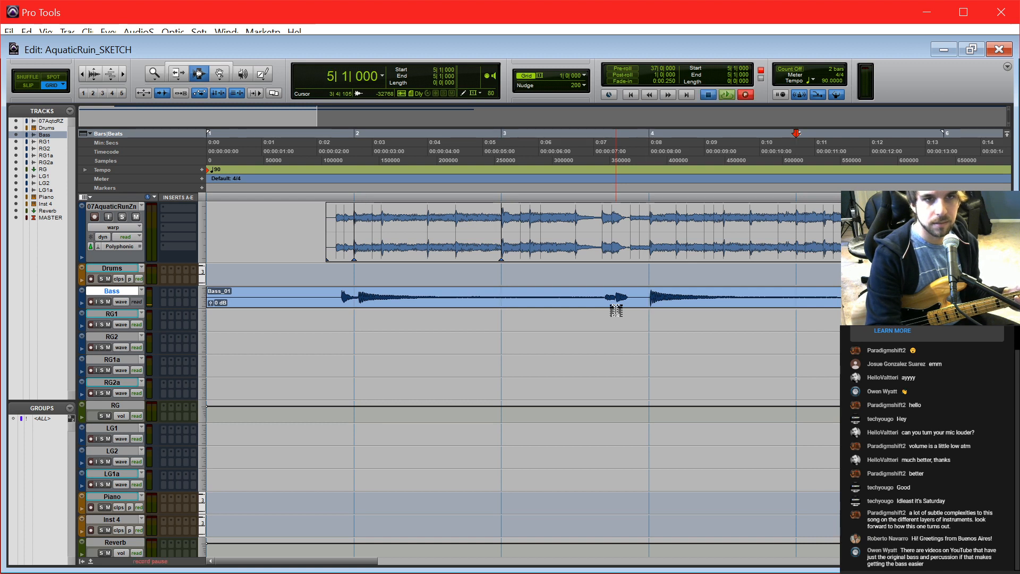
key("space")
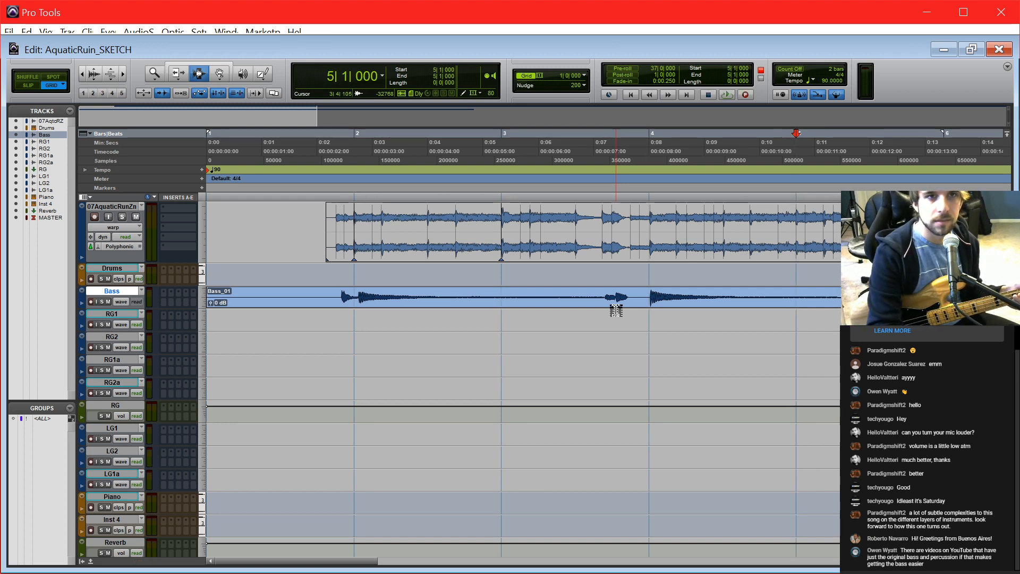
key("ctrl+space")
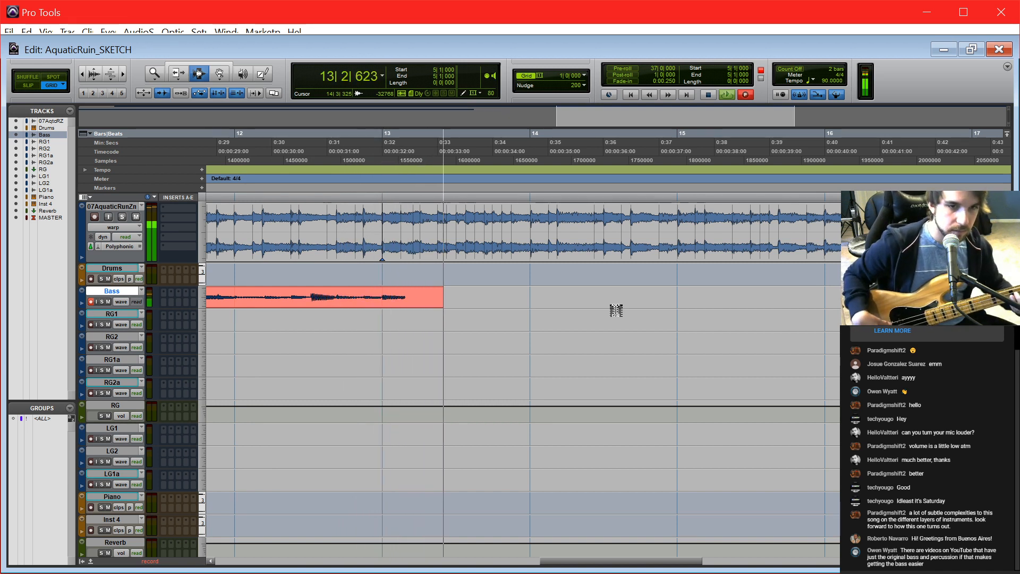
key("space")
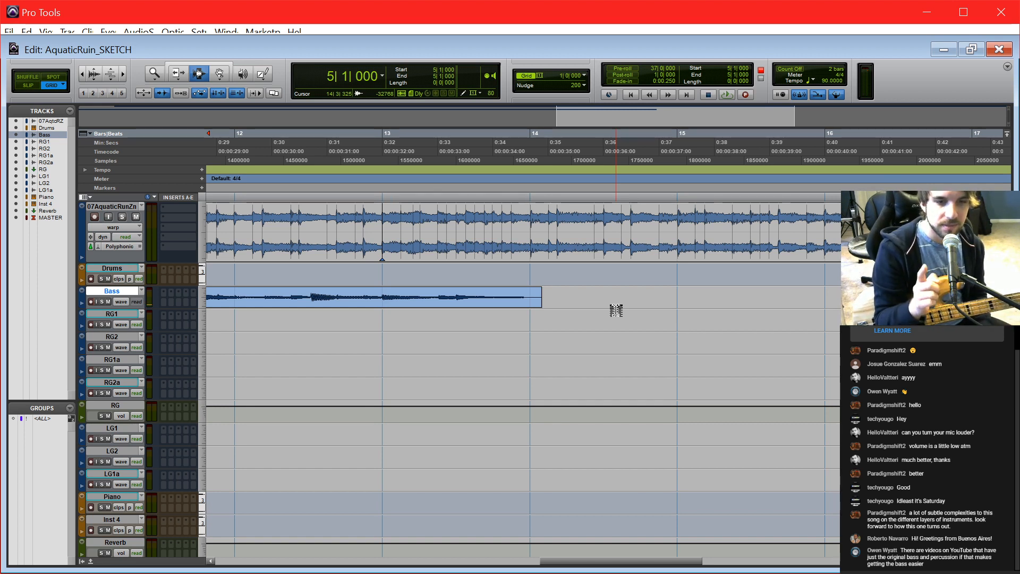
Step: Record-enable the Bass track again and re-record the bass part from bar 5
key("shift+r")
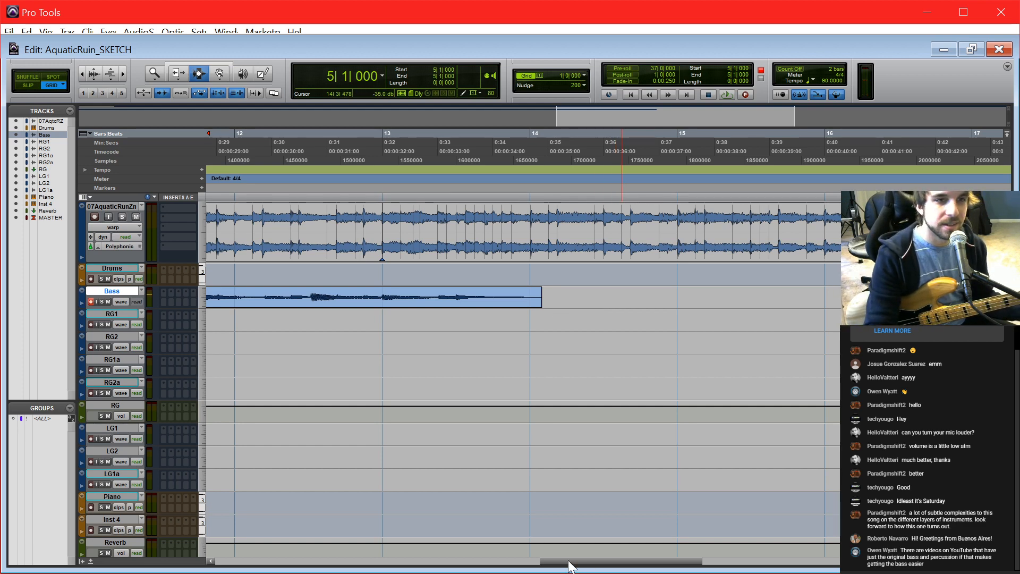
left_click_drag(570, 566, 304, 571)
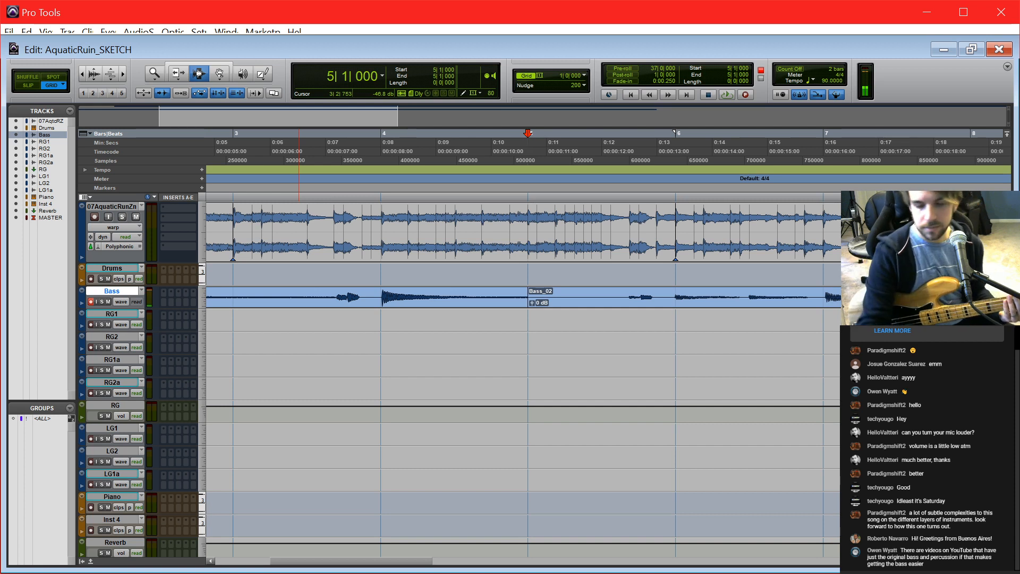
key("ctrl+space")
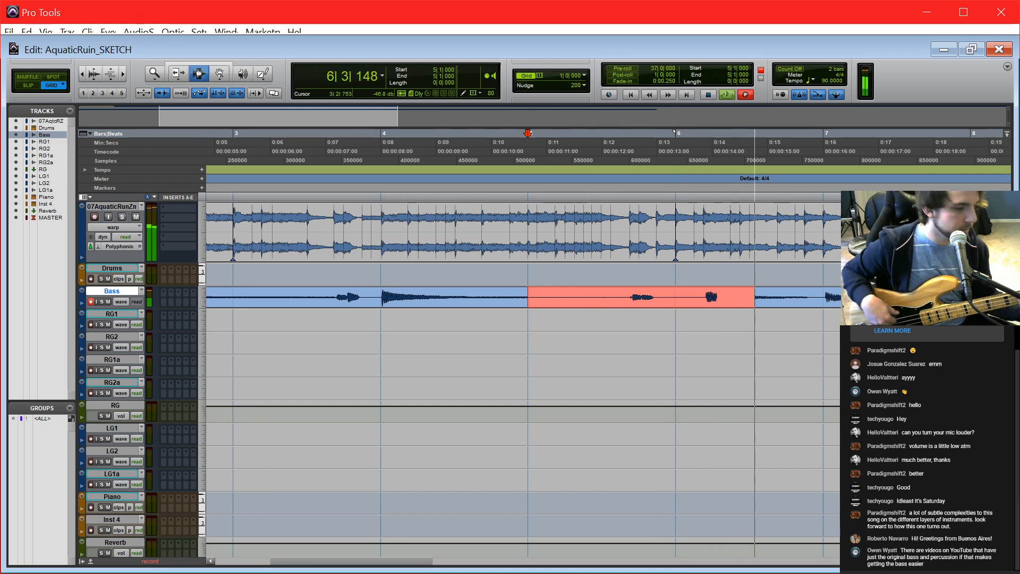
key("space")
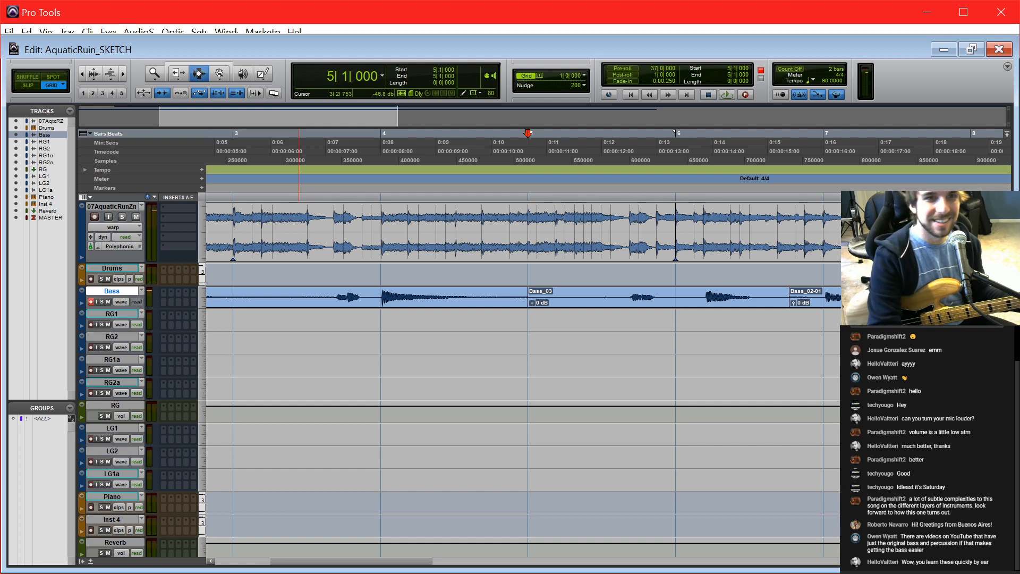
Step: Practise the bass part from bar 5, and play the reference briefly from bar 15
key("space")
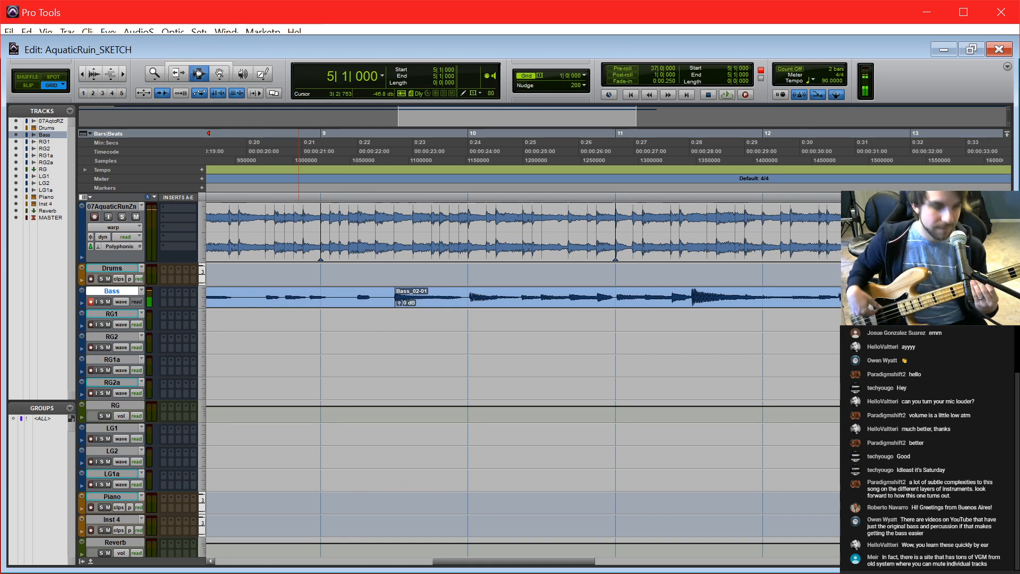
key("KP_2")
key("KP_2")
key("KP_2")
key("KP_2")
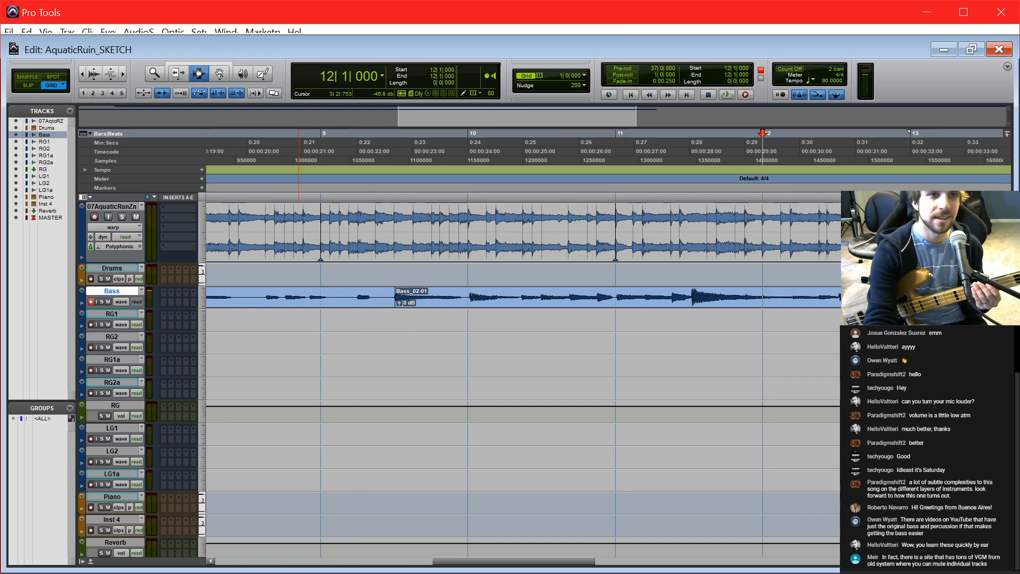
key("space")
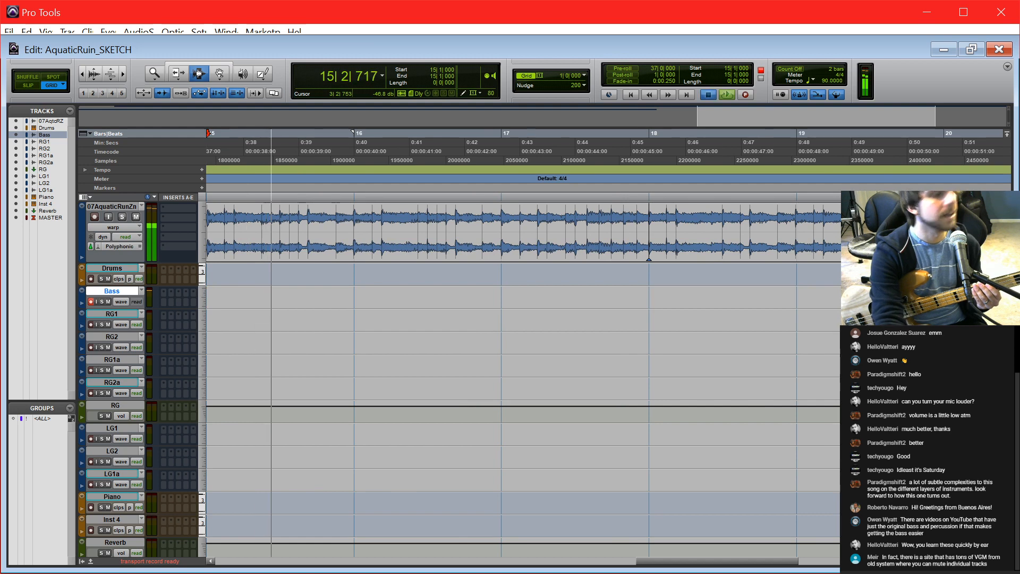
key("space")
Step: Play the session from bar 11 and mute the Bass track to hear the reference without the recorded part
key("KP_1")
key("KP_1")
key("KP_1")
key("KP_1")
key("space")
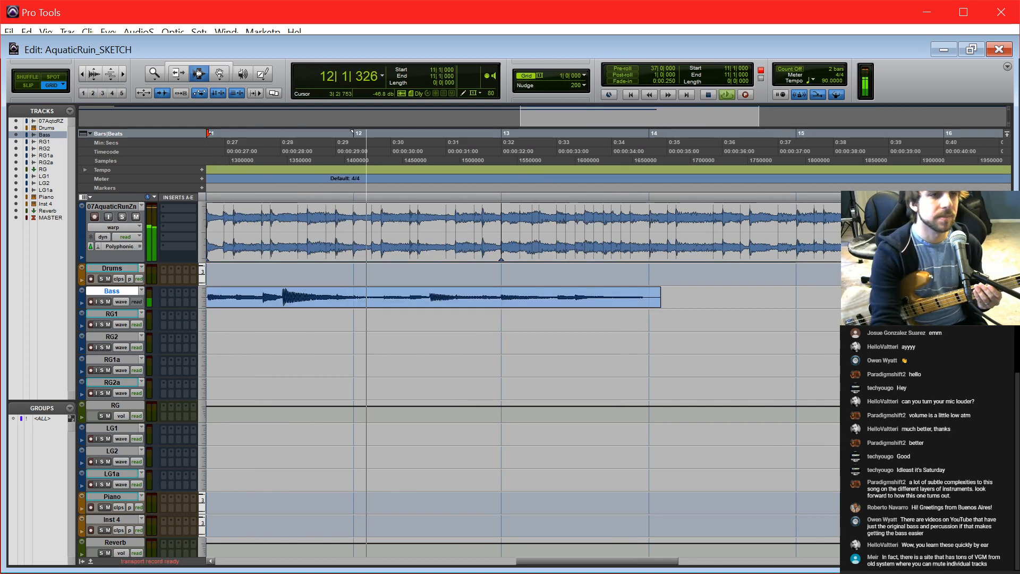
left_click(109, 301)
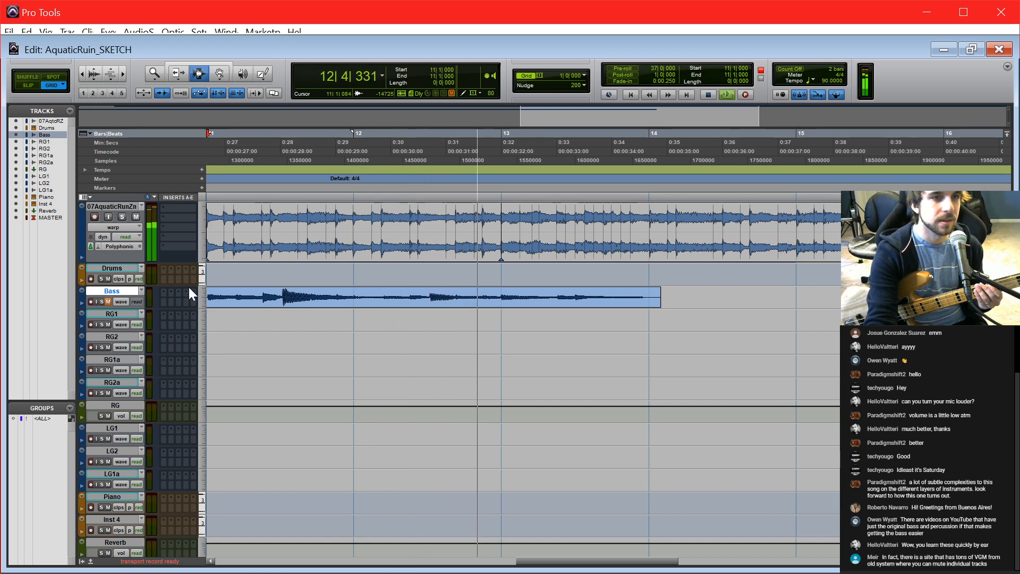
key("space")
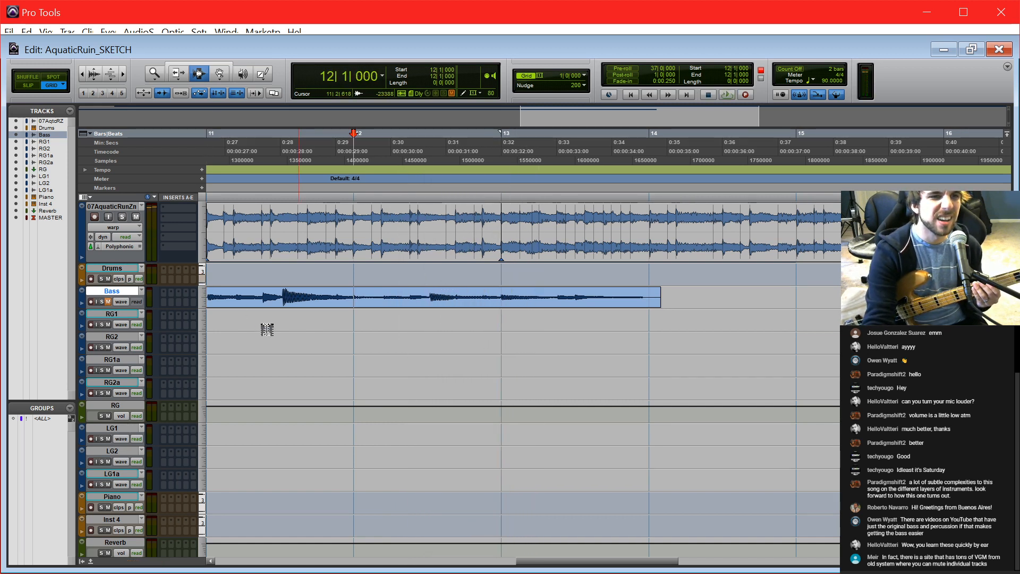
Step: Listen to the reference from bar 11 with the Bass track muted, and practise the bass line
key("space")
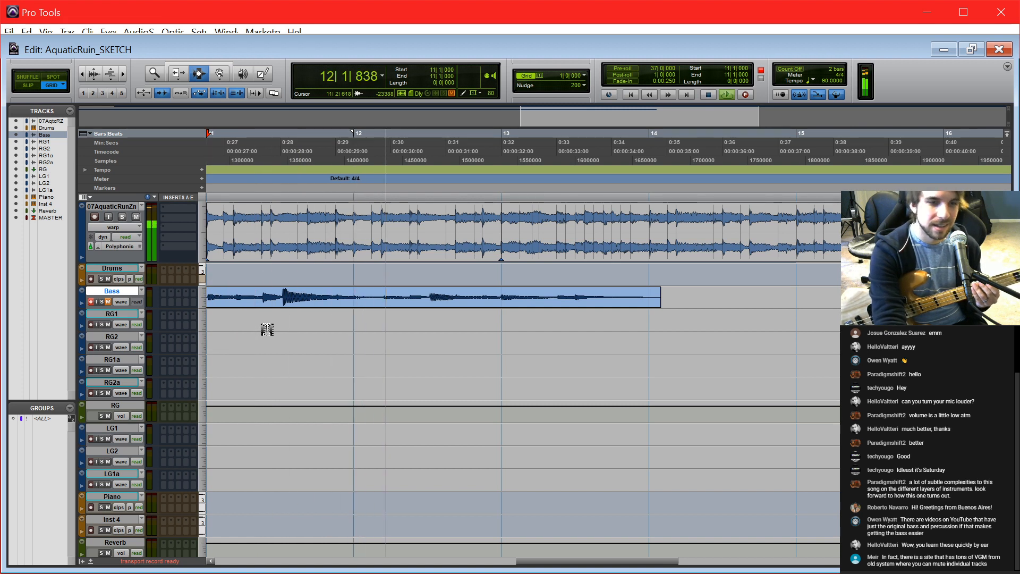
key("space")
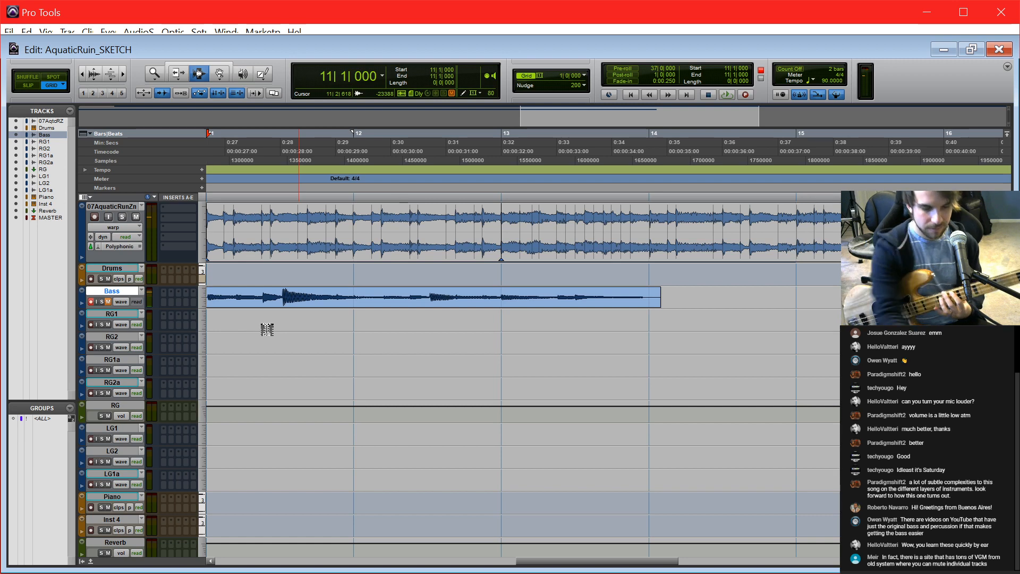
key("space")
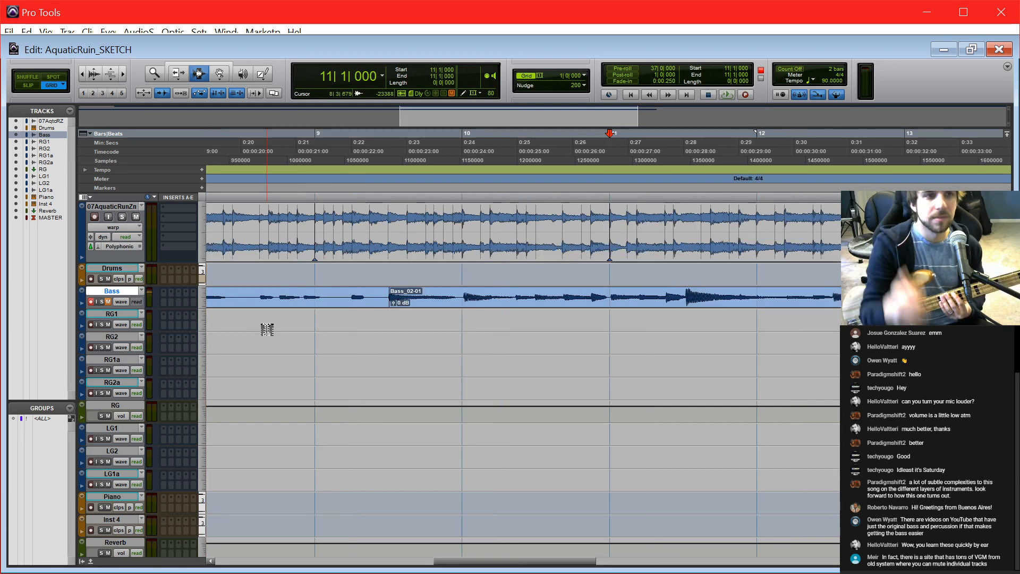
key("space")
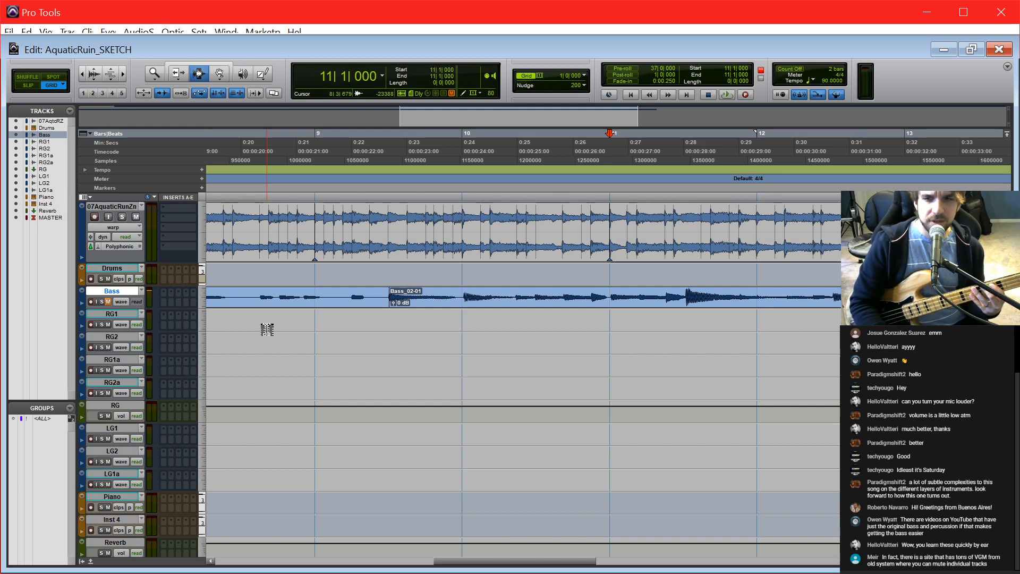
Step: Return to the session start and record a full bass take over the slowed reference into bar 14
key("Return")
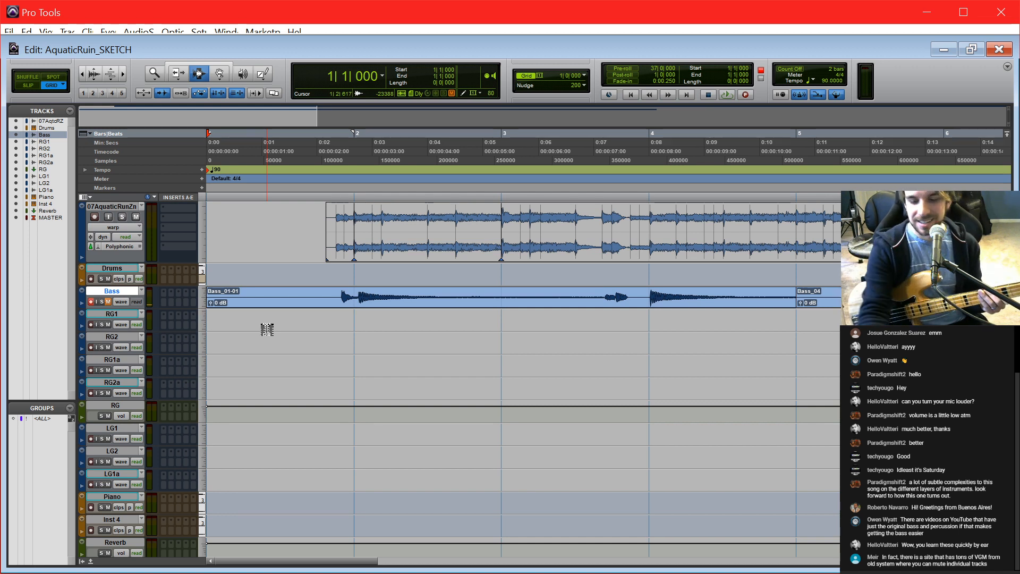
key("space")
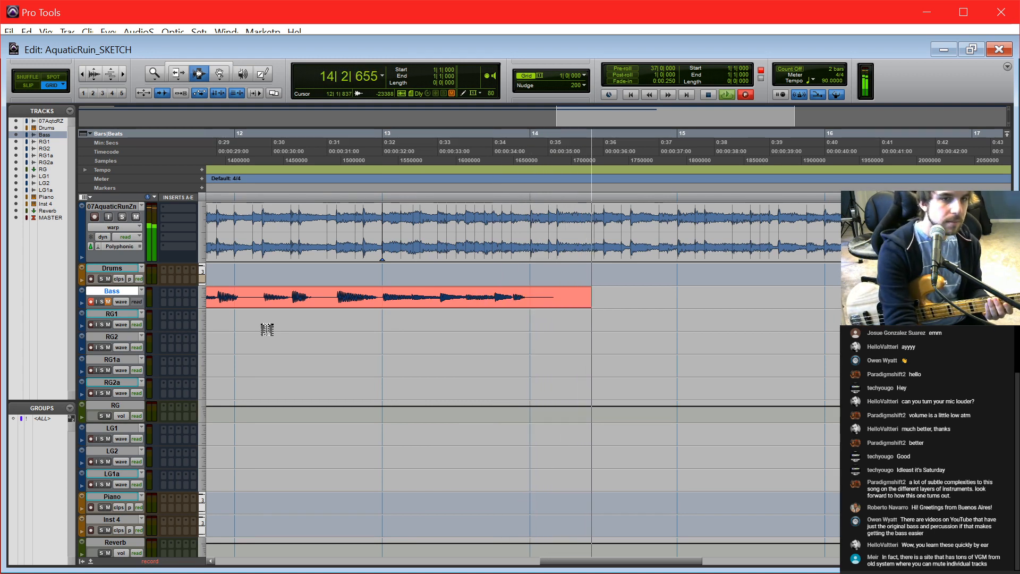
key("space")
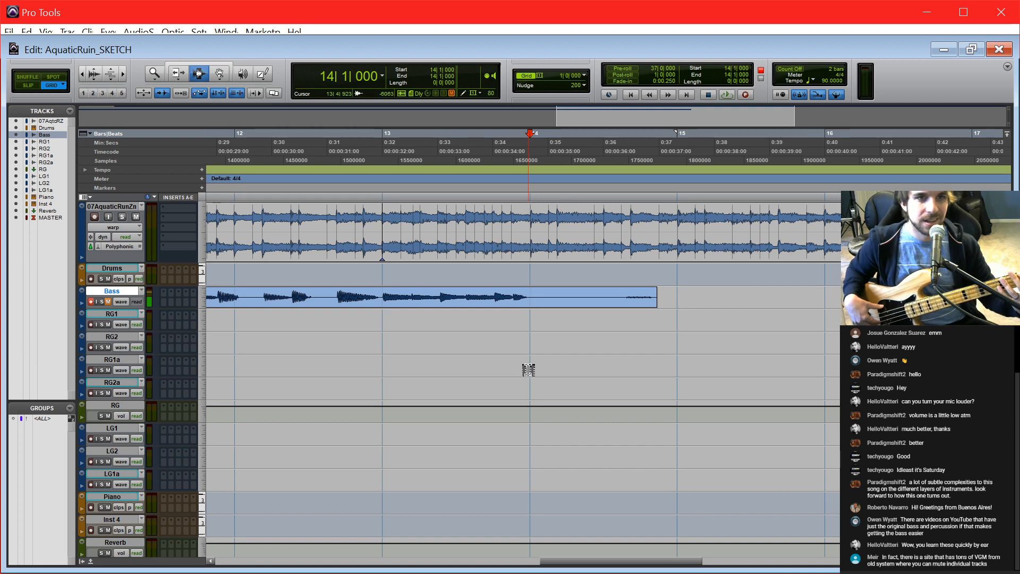
Step: Listen to the reference from bar 14, and record the remaining bass part from there past bar 21
key("space")
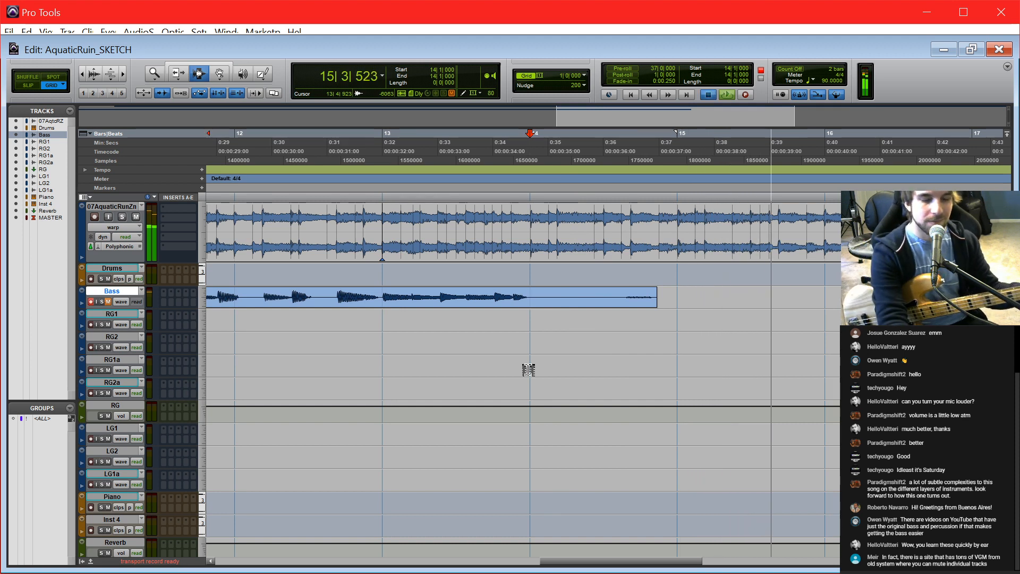
key("space")
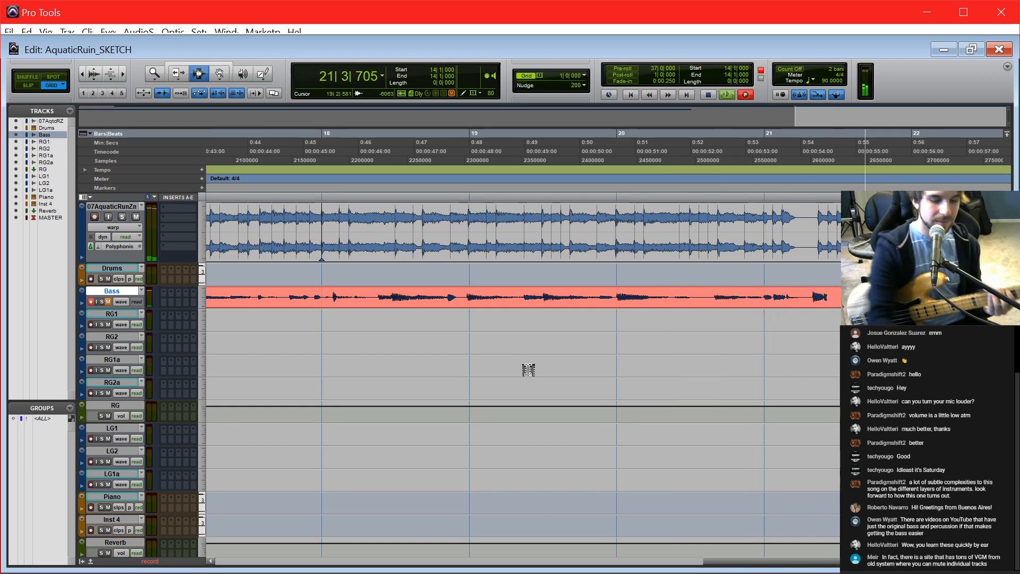
key("space")
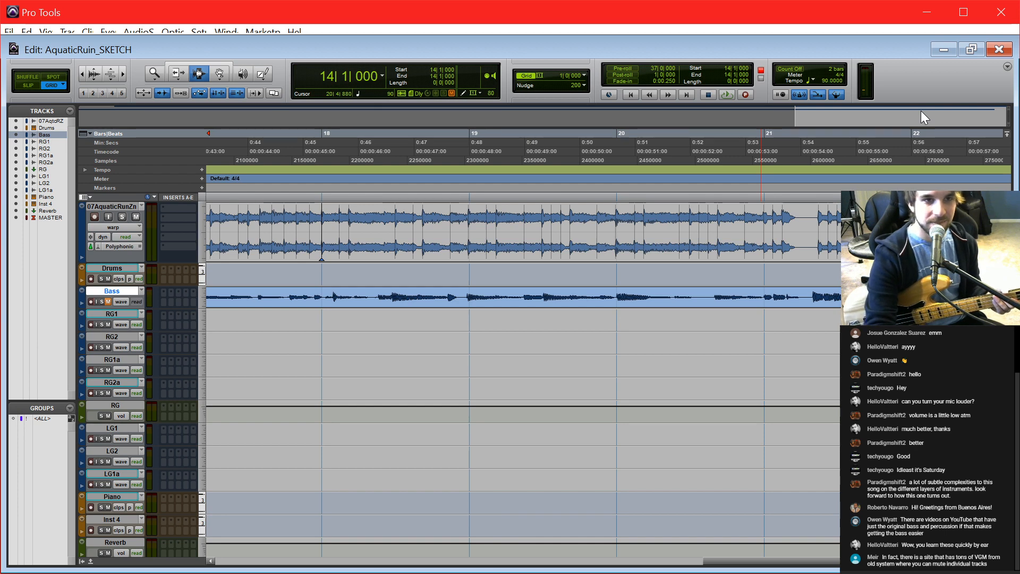
Step: Set the session tempo to 132 bpm
key("F8")
right_click(804, 245)
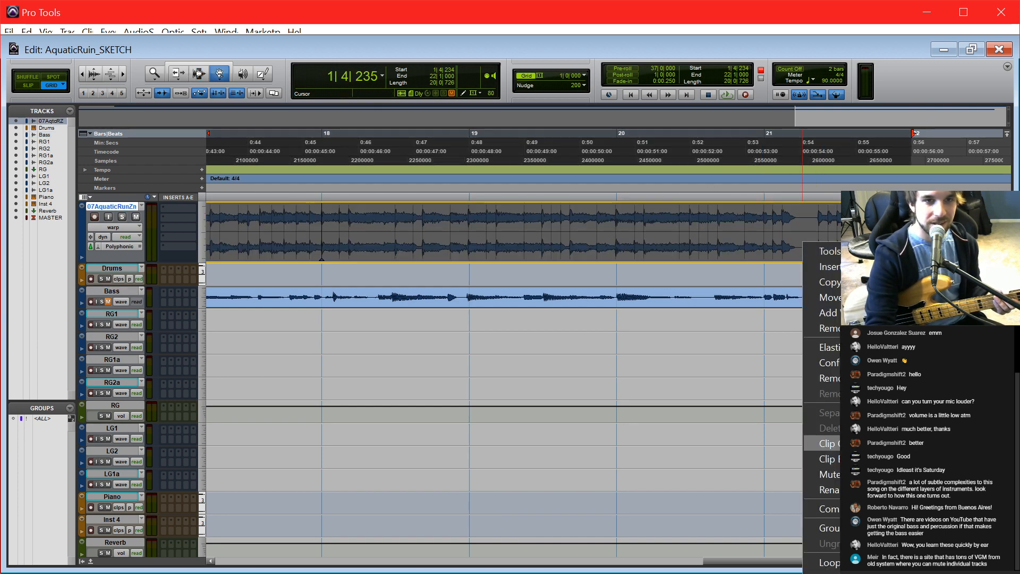
left_click(986, 167)
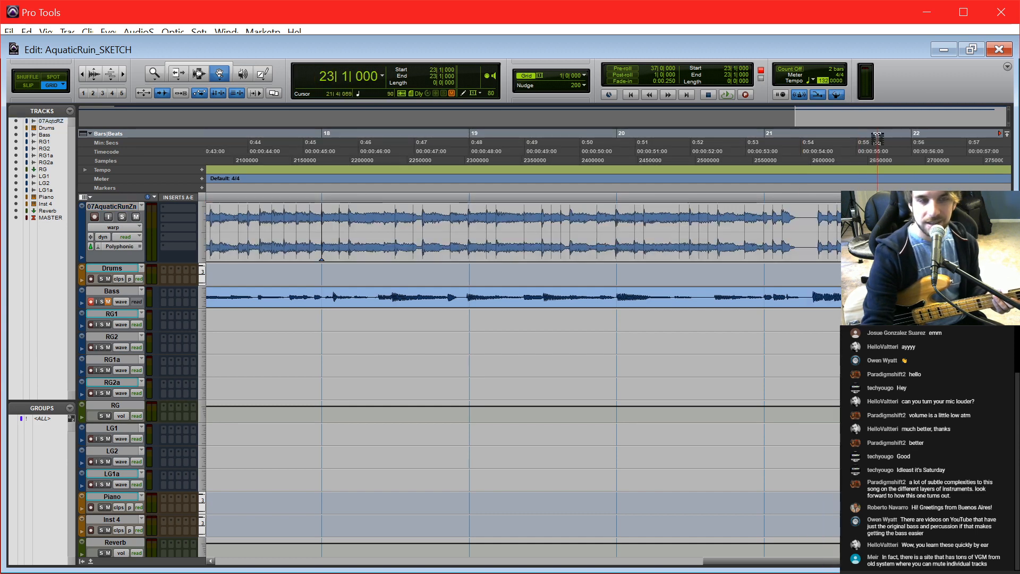
Step: Return to the session start and record a bass take over the reference at 132 bpm
key("Return")
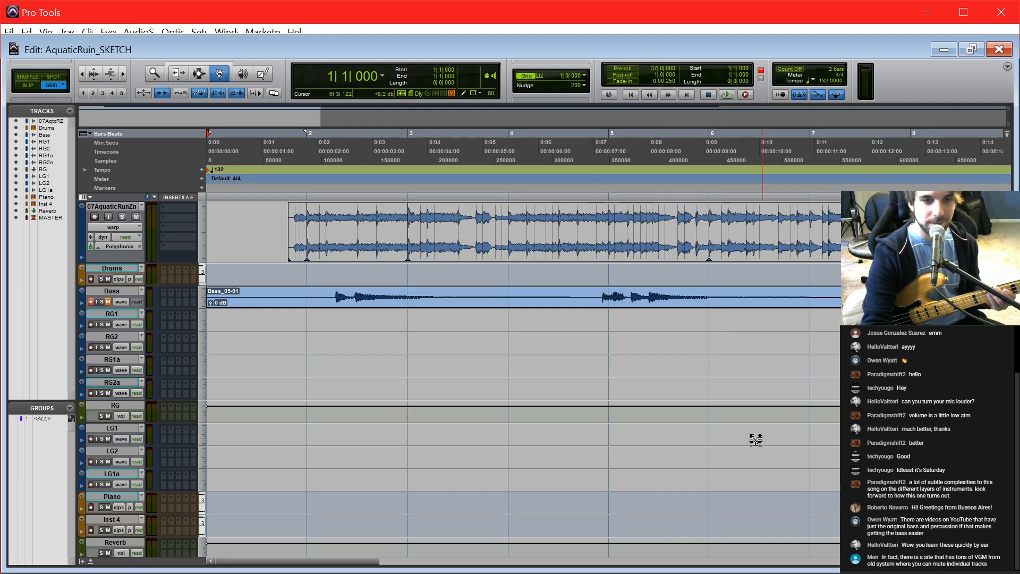
key("ctrl+space")
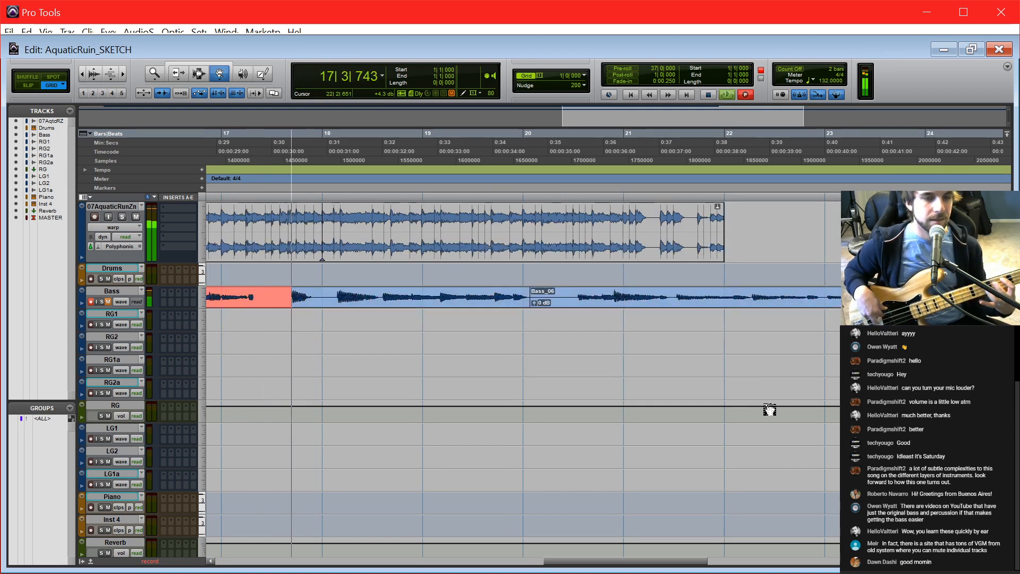
key("space")
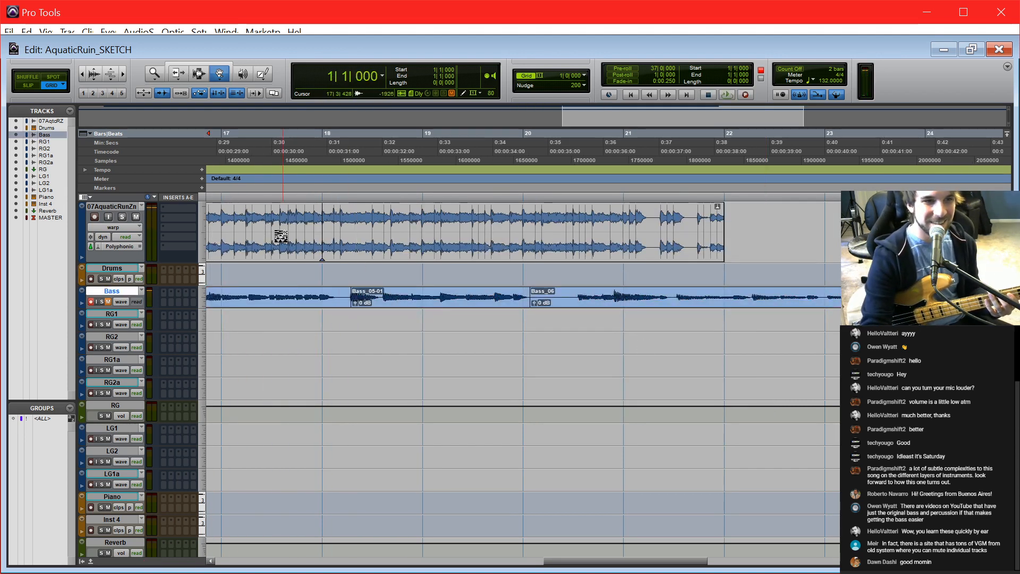
Step: Trim the end of the new bass take to bar 17, and play the reference from there
left_click(222, 300)
left_click(227, 290)
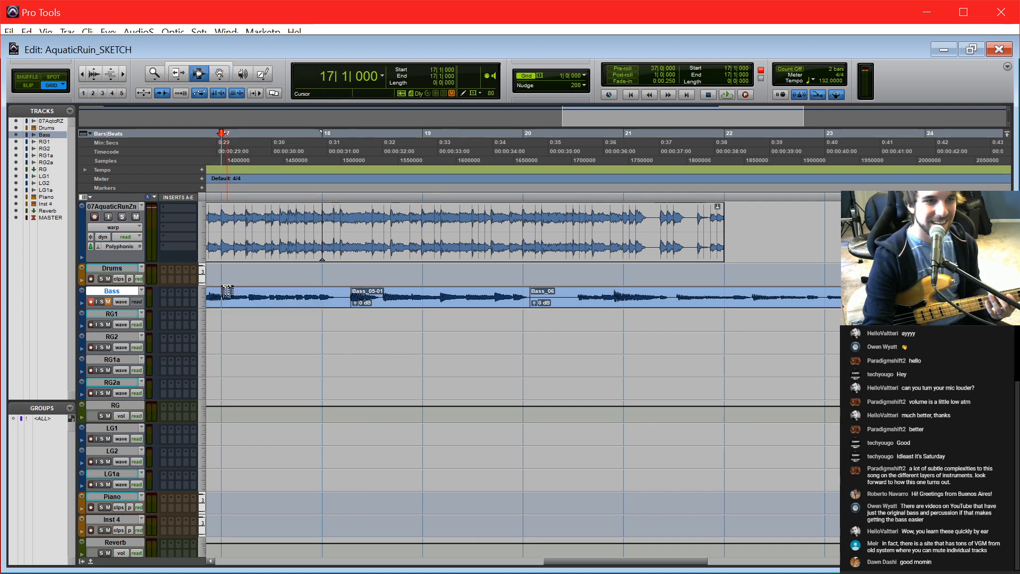
key("s")
key("space")
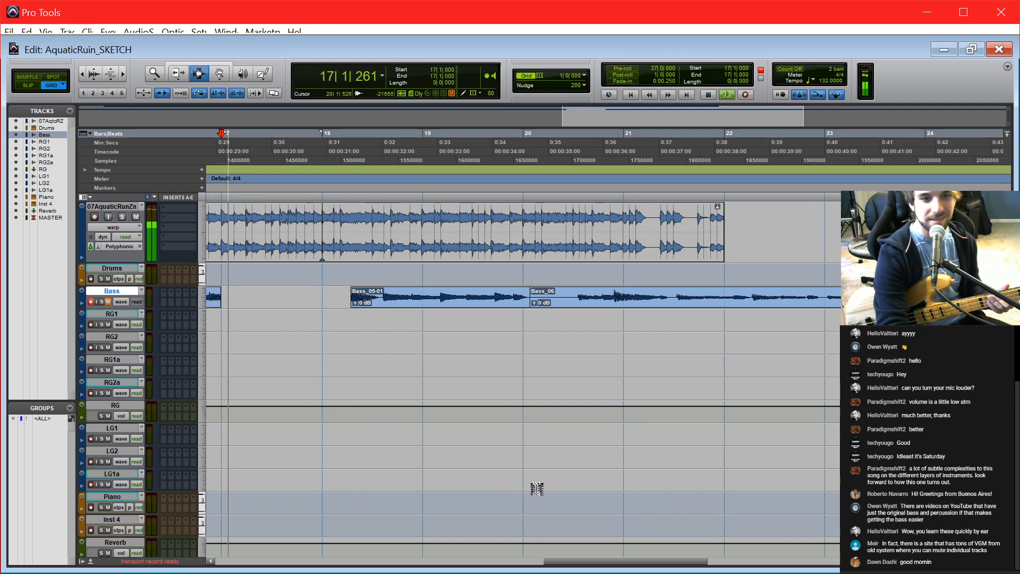
key("space")
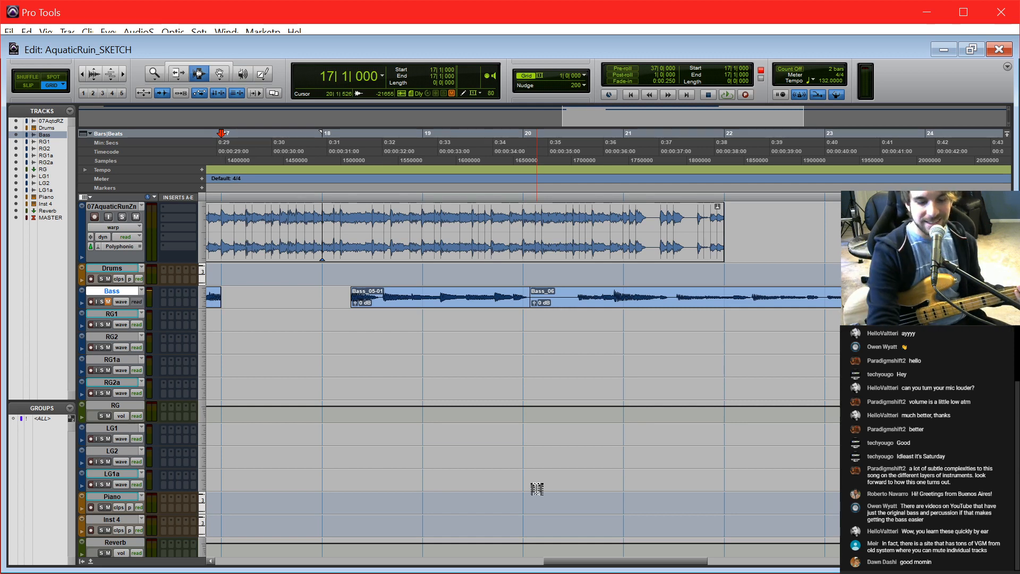
Step: Return to the session start and record a new bass take over the reference past bar 21
key("Return")
key("ctrl+space")
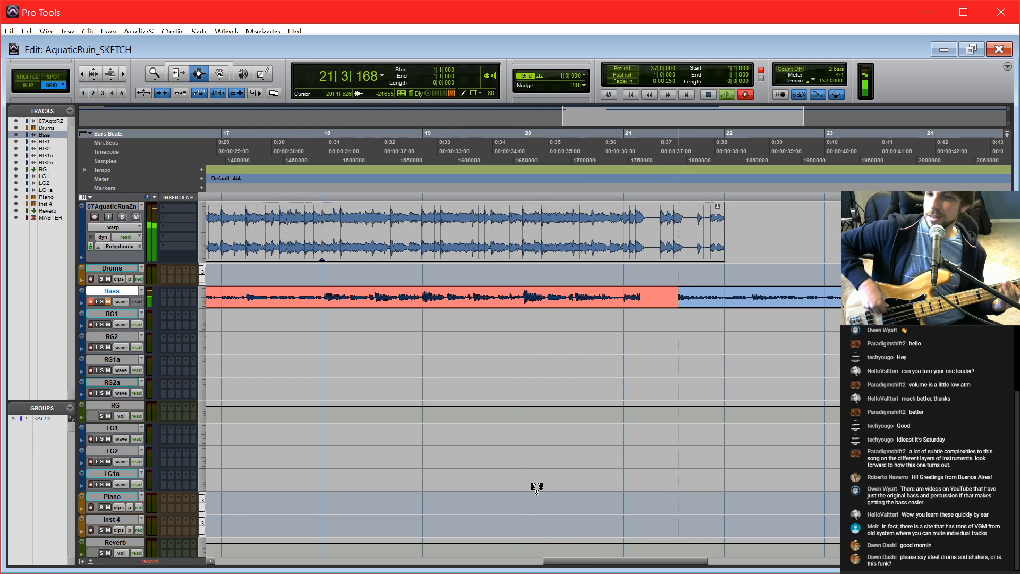
key("space")
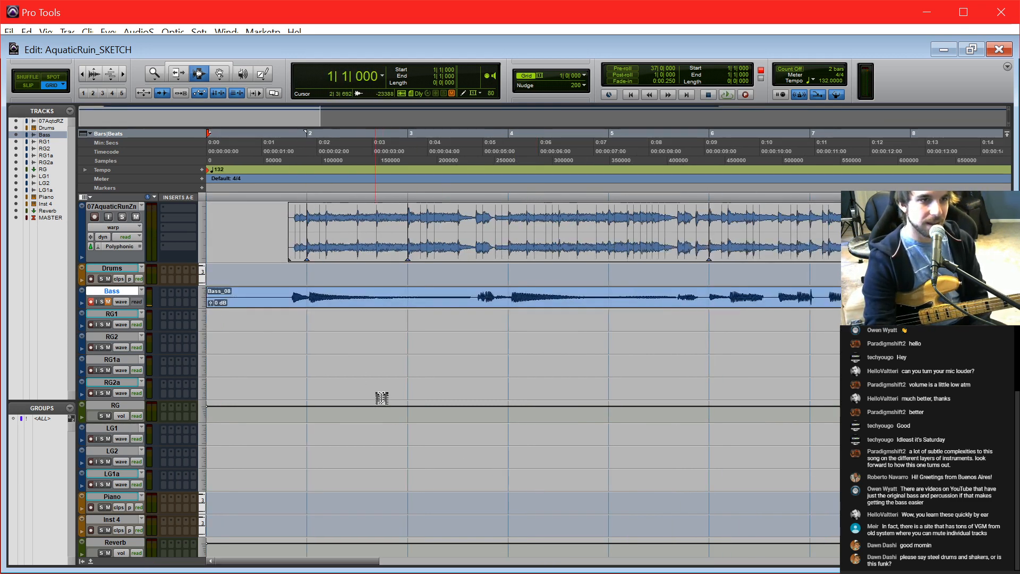
left_click(306, 320)
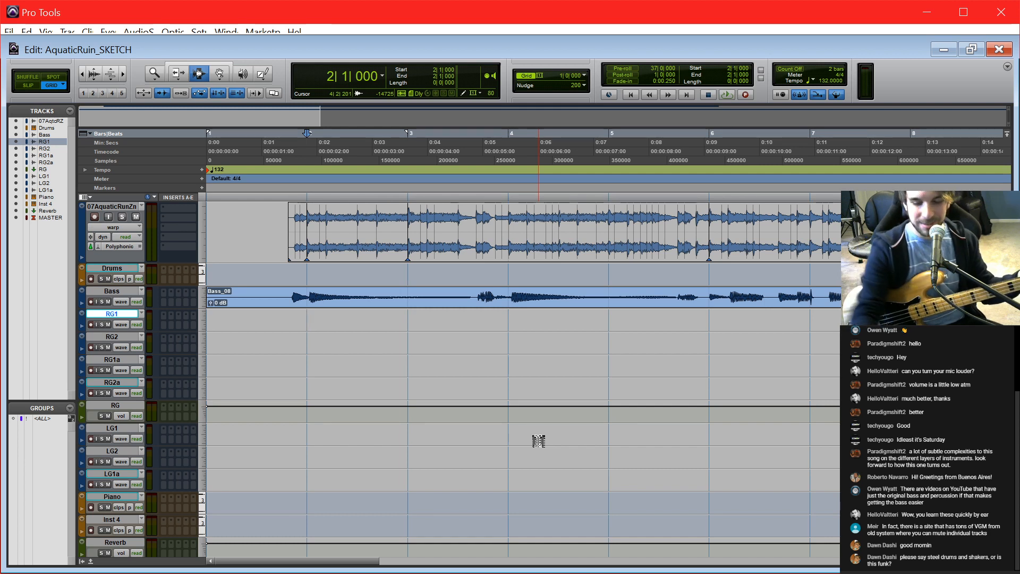
key("F12")
key("Return")
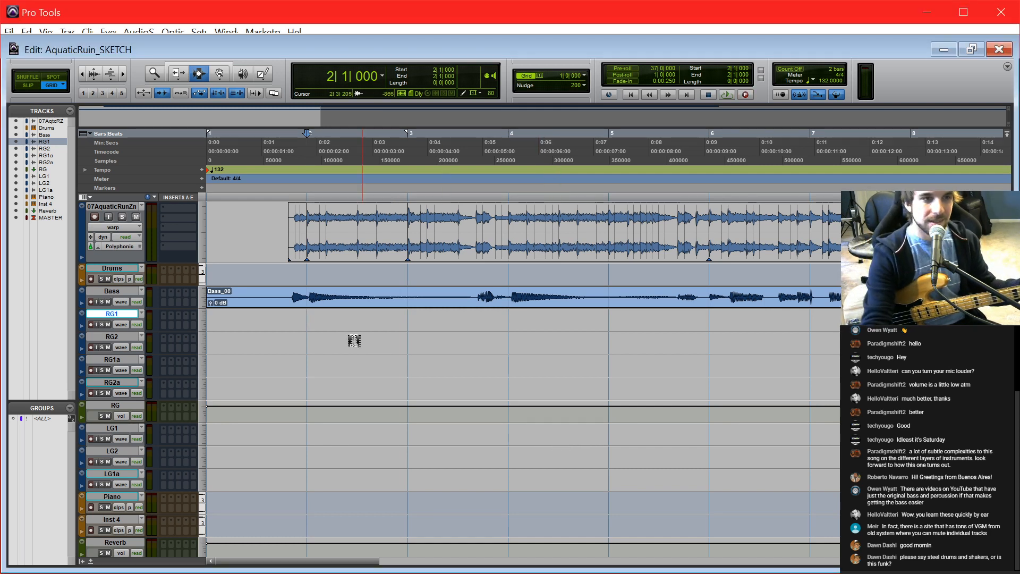
left_click(91, 301)
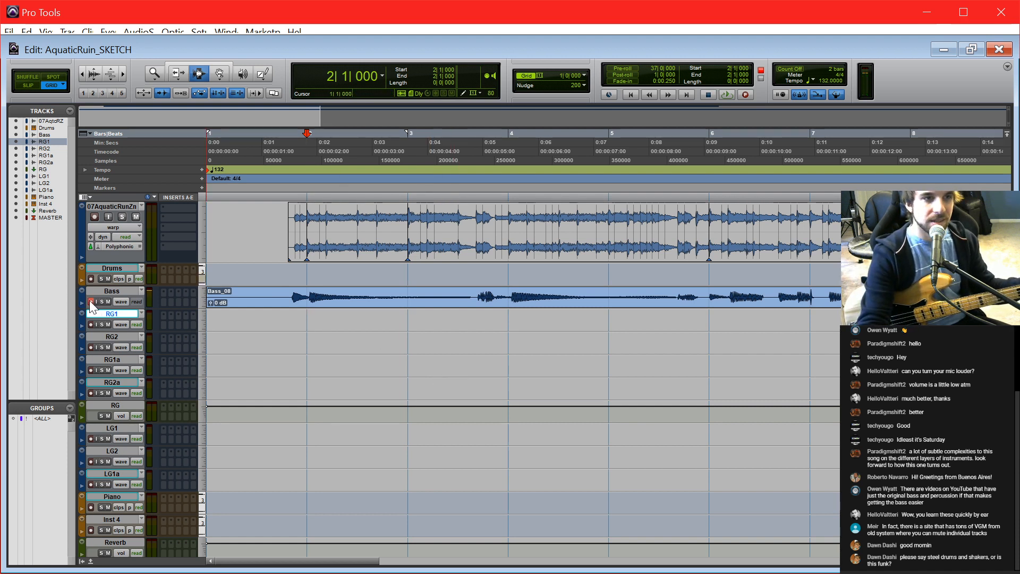
left_click(91, 302)
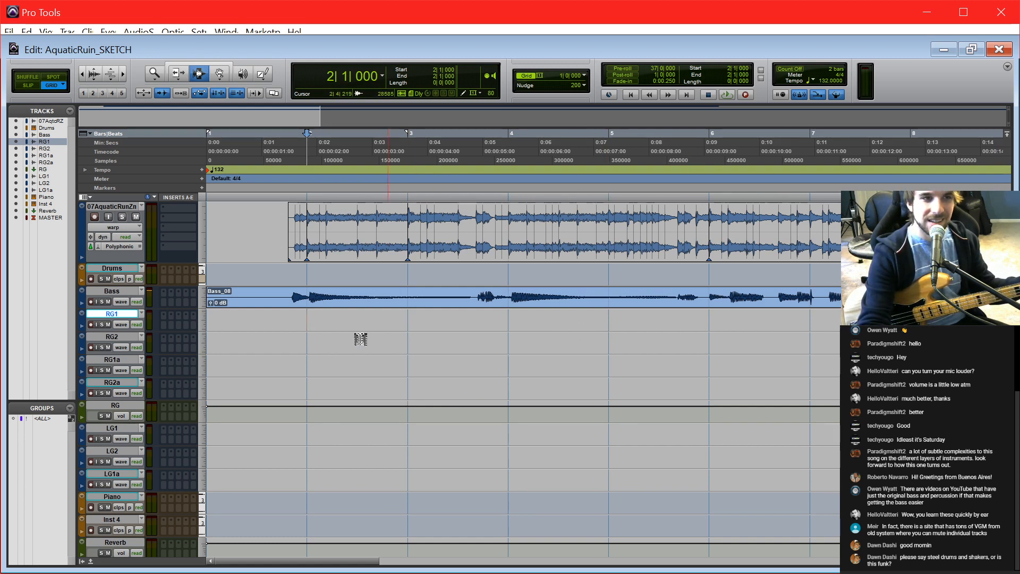
left_click(90, 323)
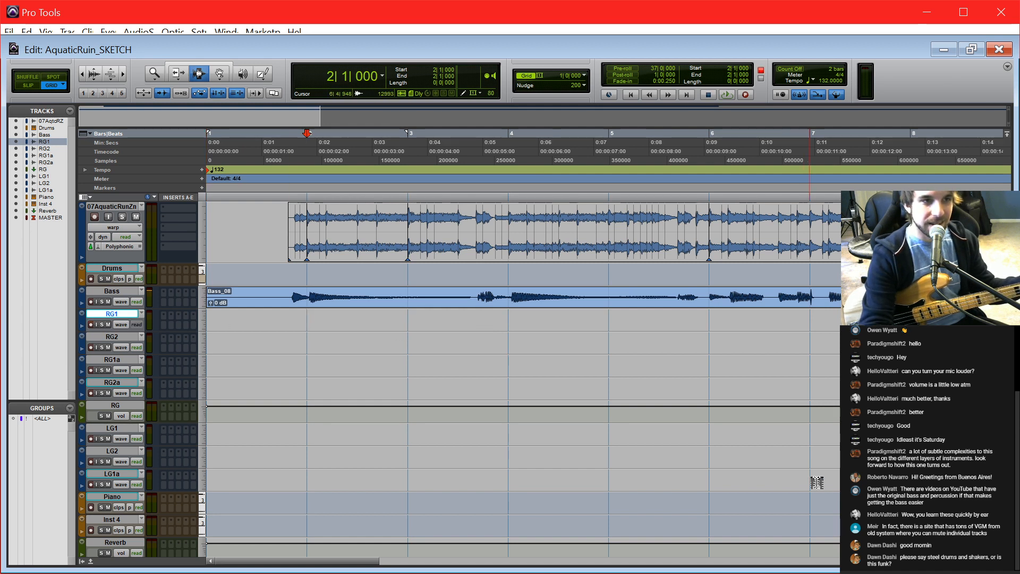
left_click(89, 324)
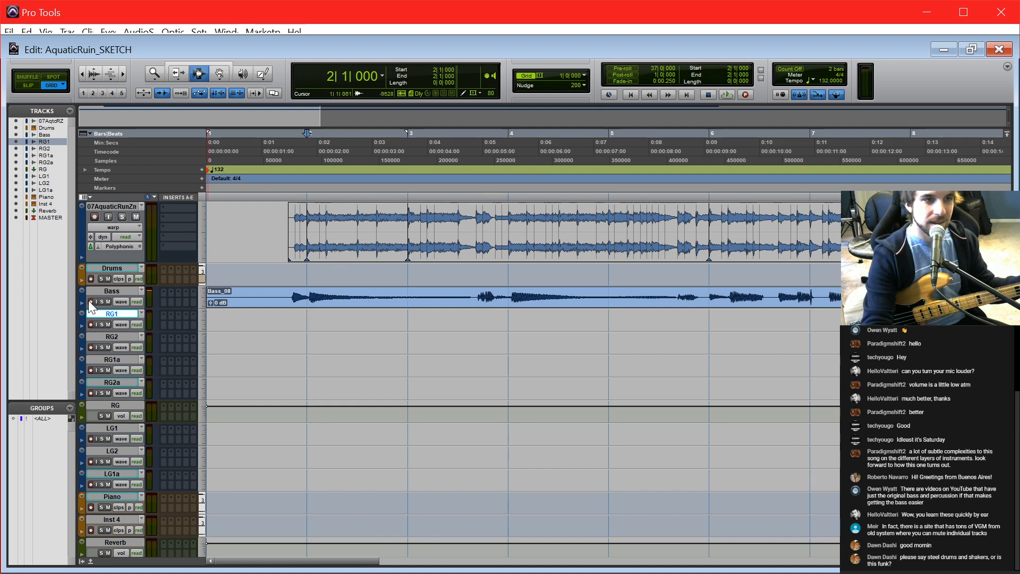
Step: Record-arm the Bass track and record a complete take over the reference from the session start past bar 22
left_click(91, 301)
key("ctrl+space")
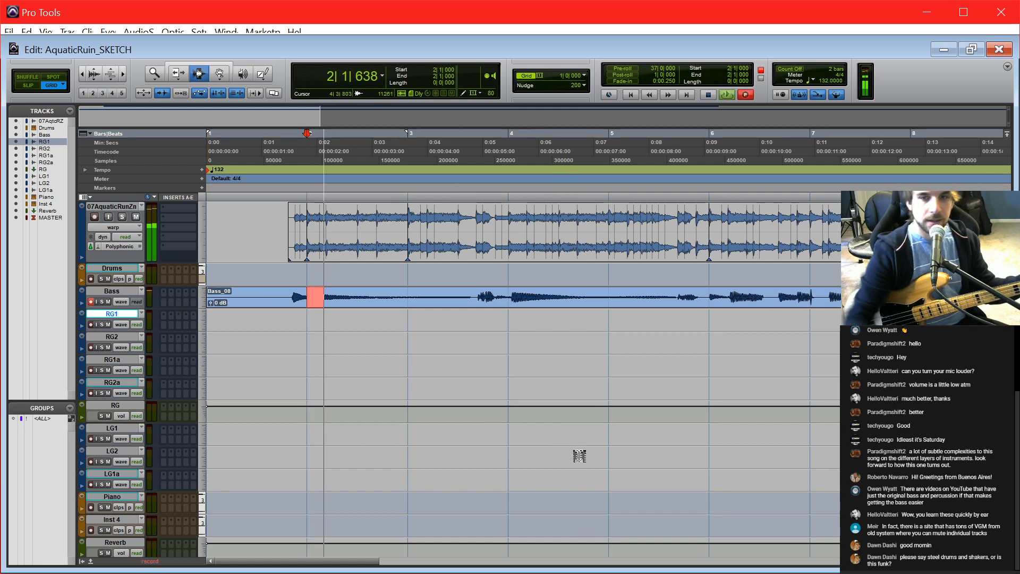
key("space")
key("ctrl+space")
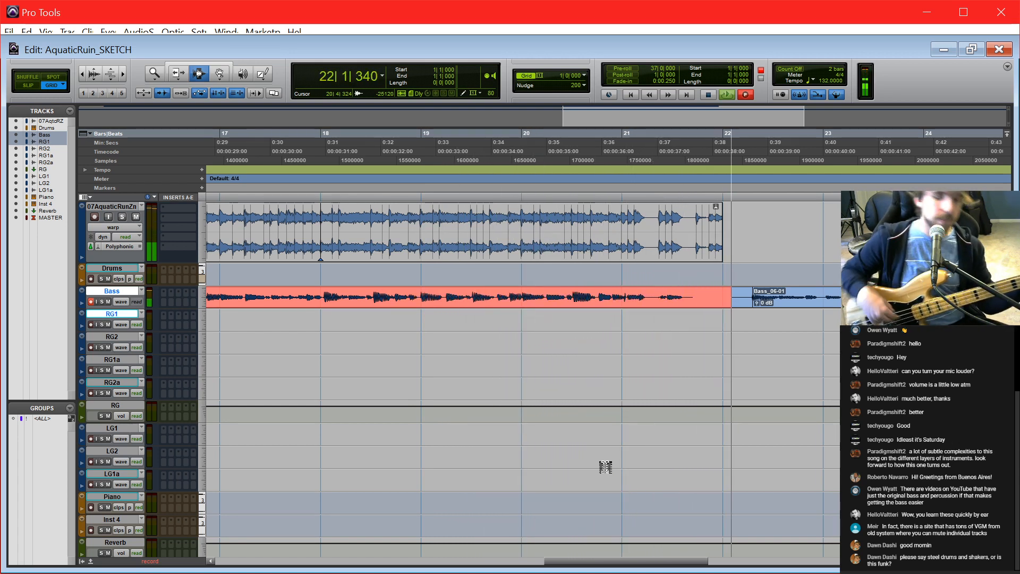
key("space")
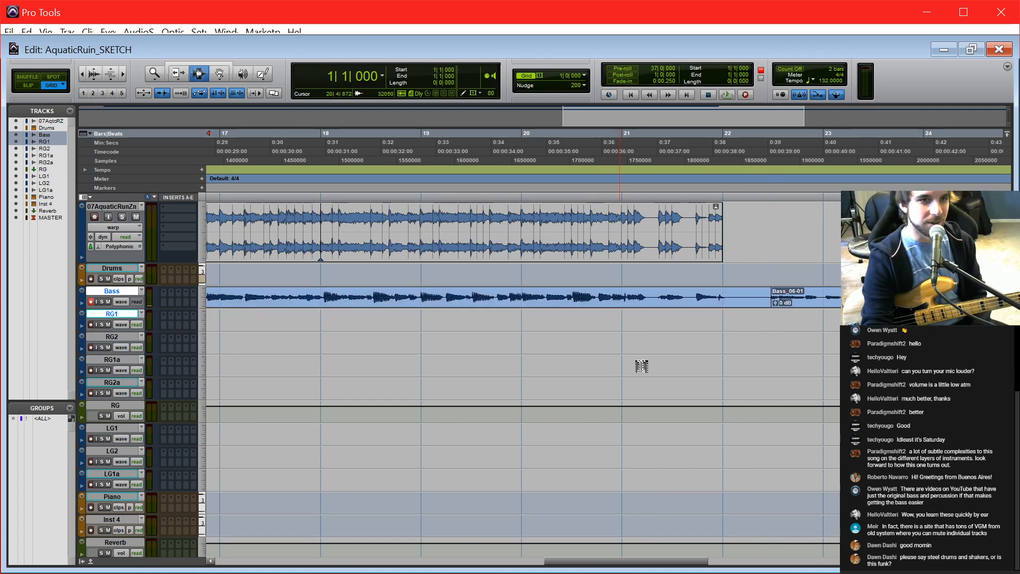
Step: Return to the session start and place the edit cursor on the Drums track near bar 2
left_click(641, 366)
key("Return")
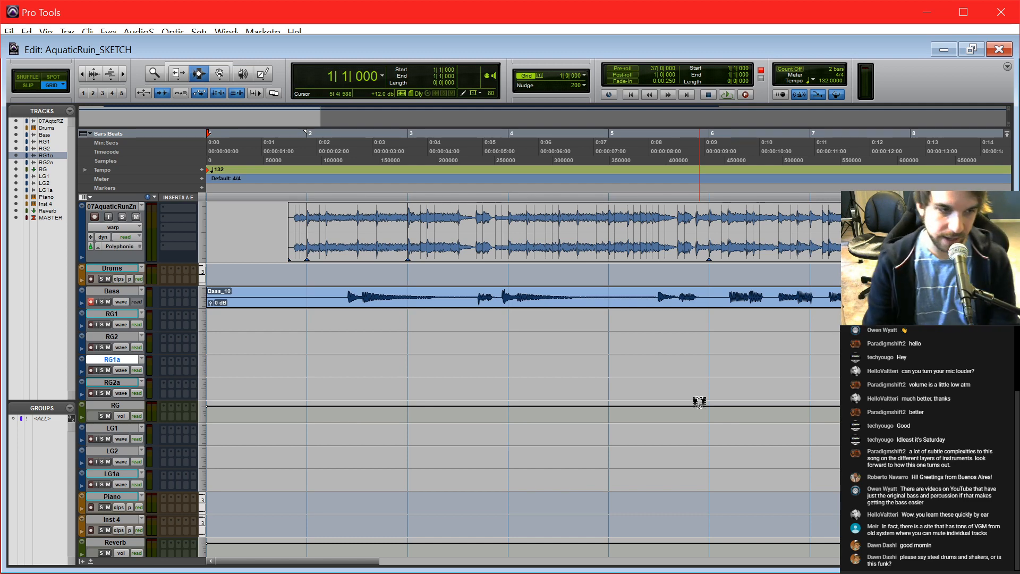
left_click(271, 305)
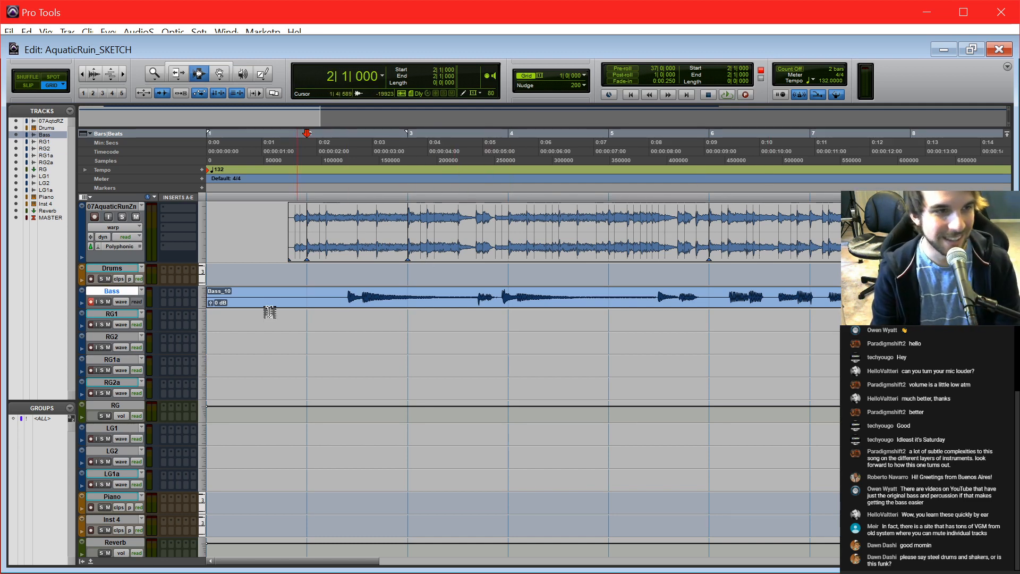
left_click(265, 276)
Step: Show the mixer and insert Native Instruments Kontakt as a multichannel instrument in the Drums track's first insert slot
key("ctrl+equal")
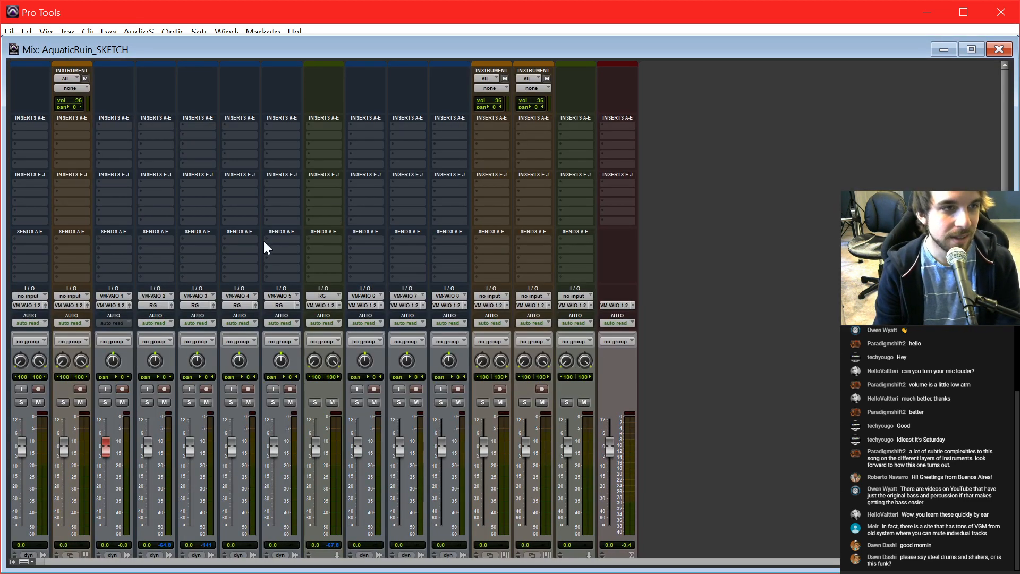
left_click(72, 135)
mouse_move(103, 161)
mouse_move(317, 558)
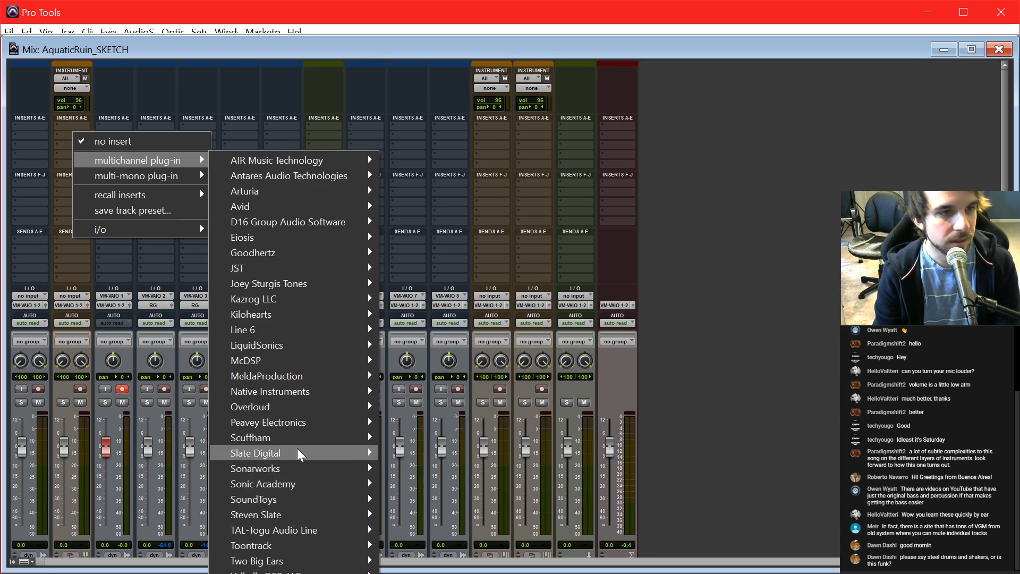
mouse_move(295, 393)
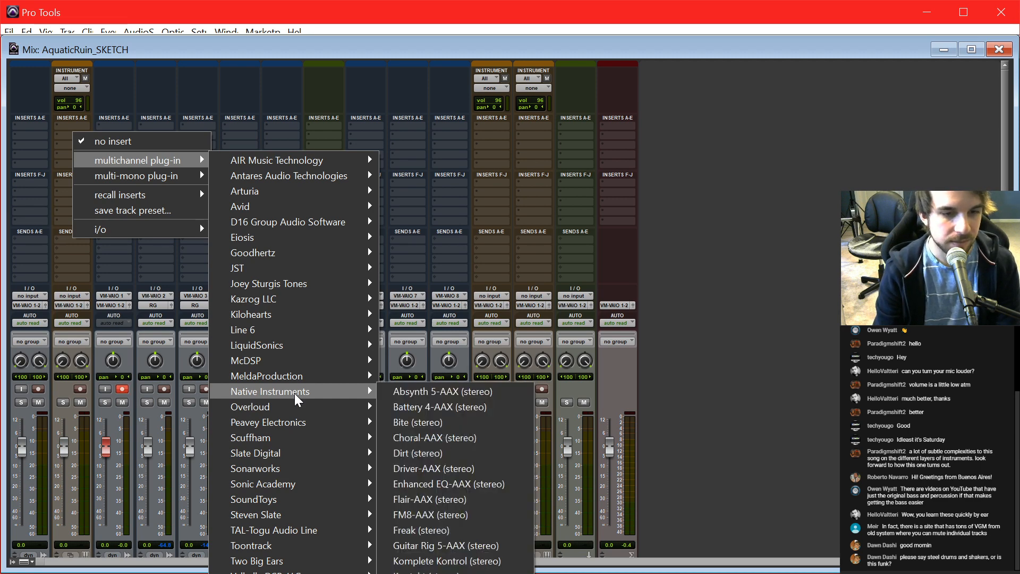
mouse_move(276, 426)
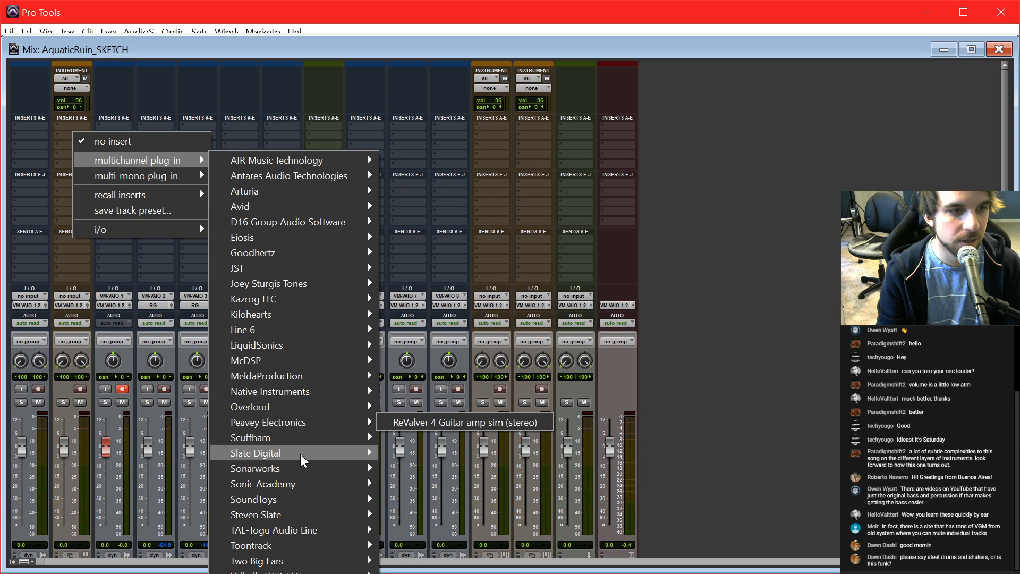
mouse_move(309, 506)
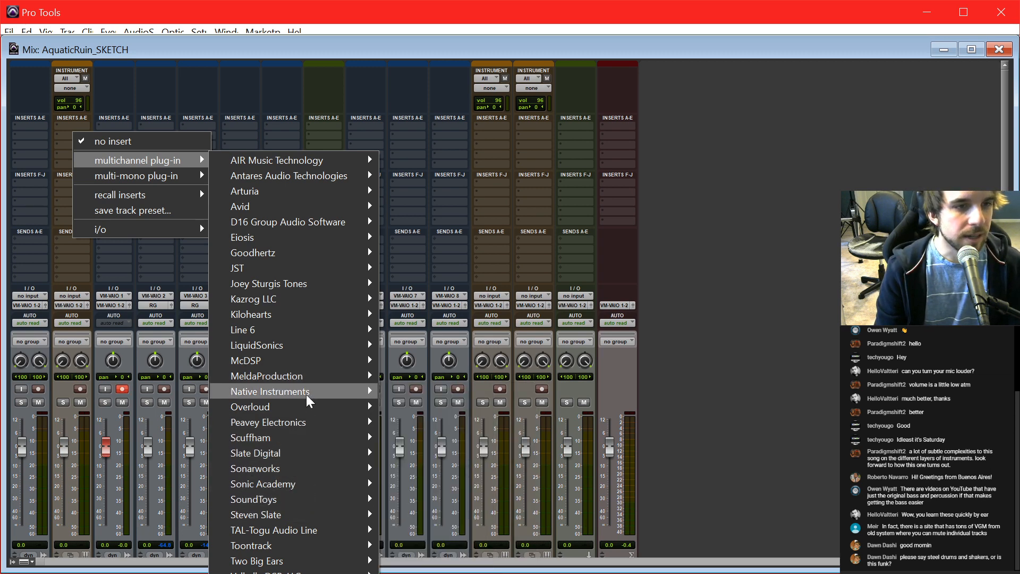
mouse_move(368, 389)
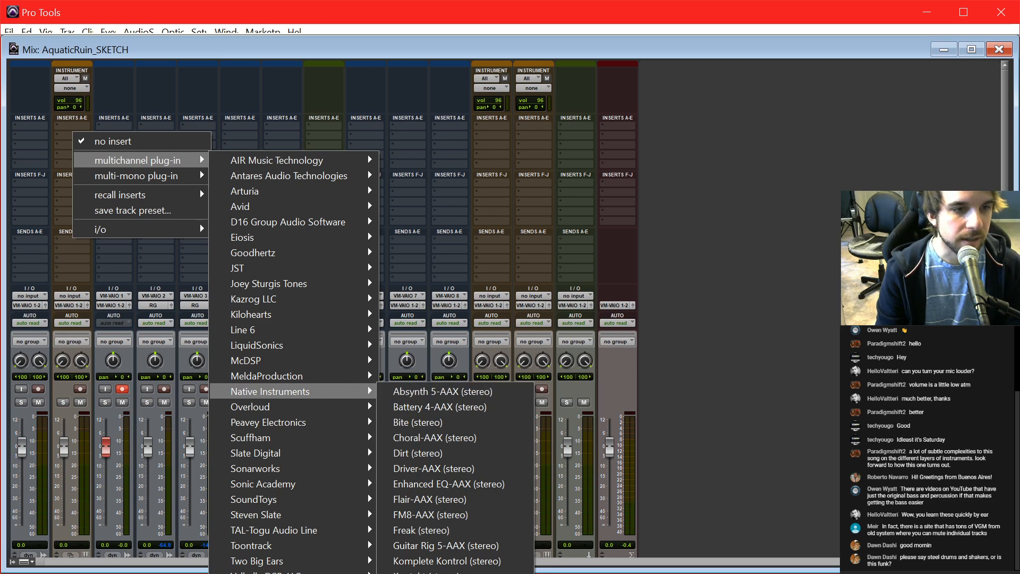
left_click(464, 571)
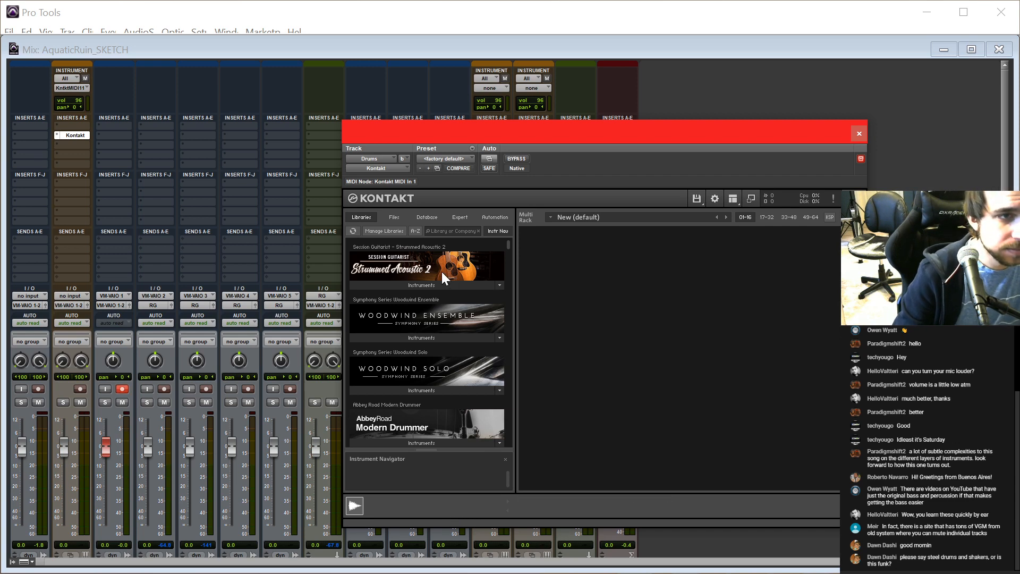
Step: Find the GGD Invasion library in Kontakt and load The Invasion.nki
scroll(442, 272, "down", 3)
scroll(495, 360, "down", 20)
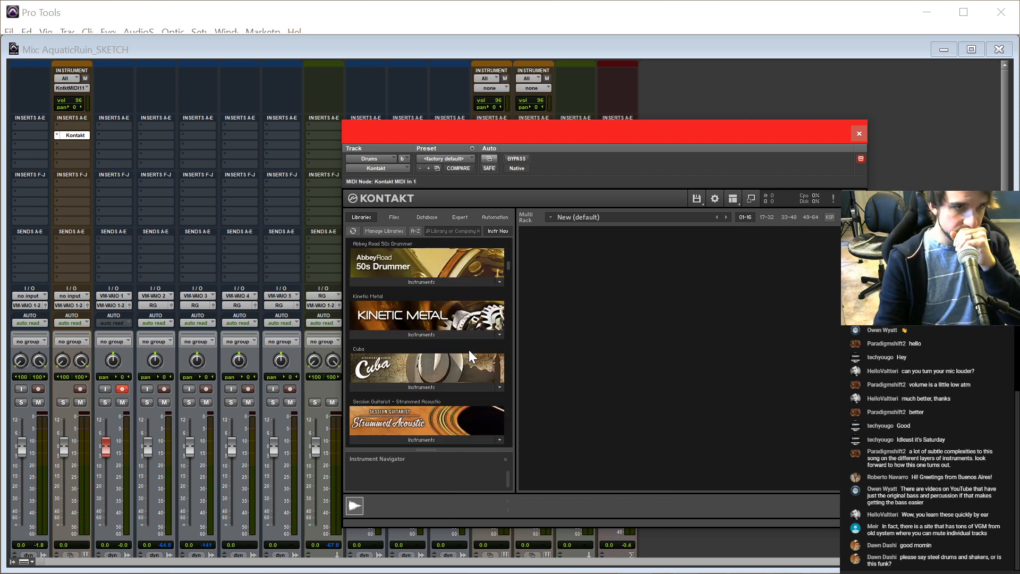
scroll(450, 352, "down", 5)
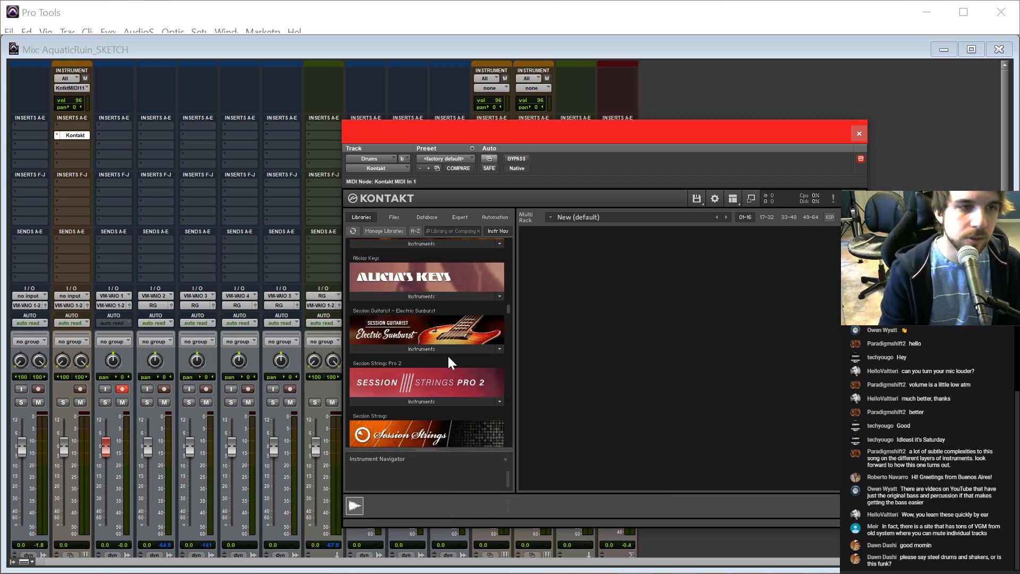
scroll(449, 357, "down", 5)
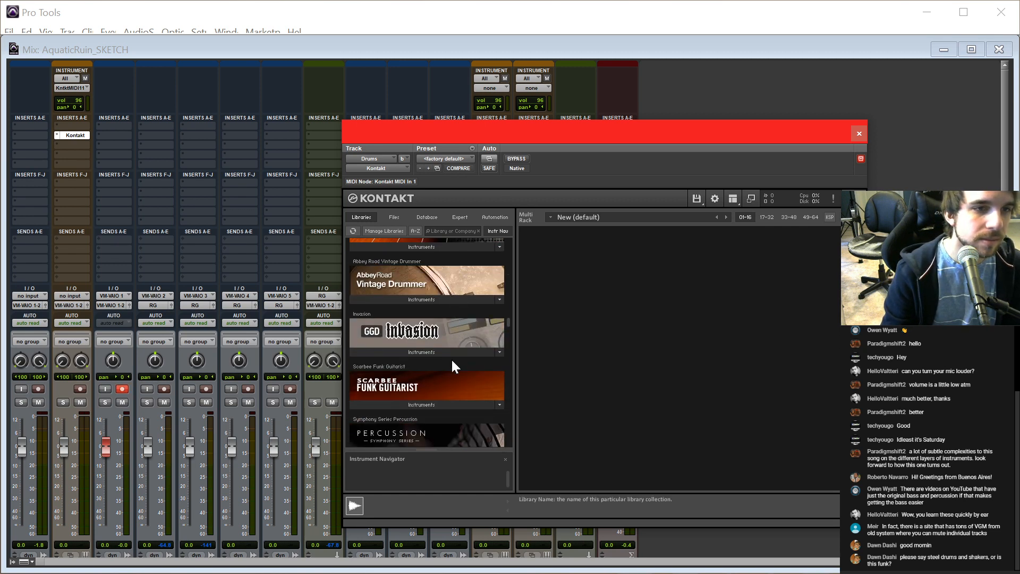
scroll(451, 358, "up", 1)
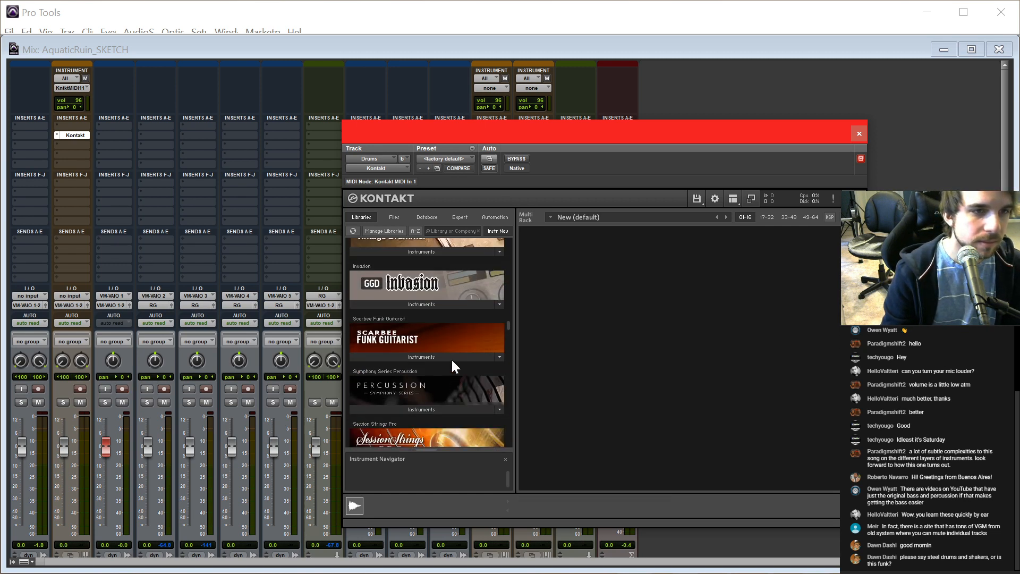
left_click(423, 303)
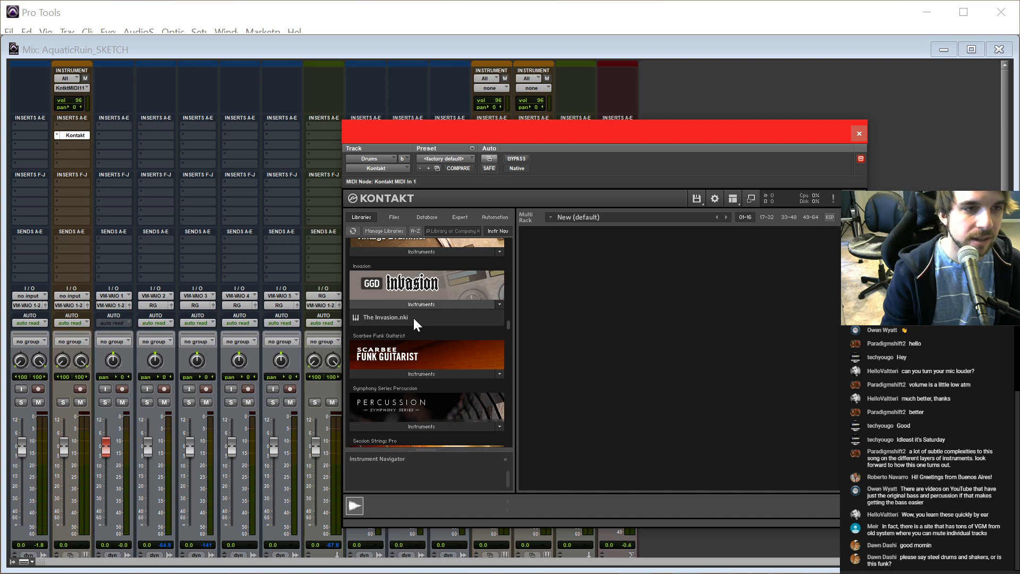
scroll(413, 317, "down", 5)
scroll(430, 326, "up", 5)
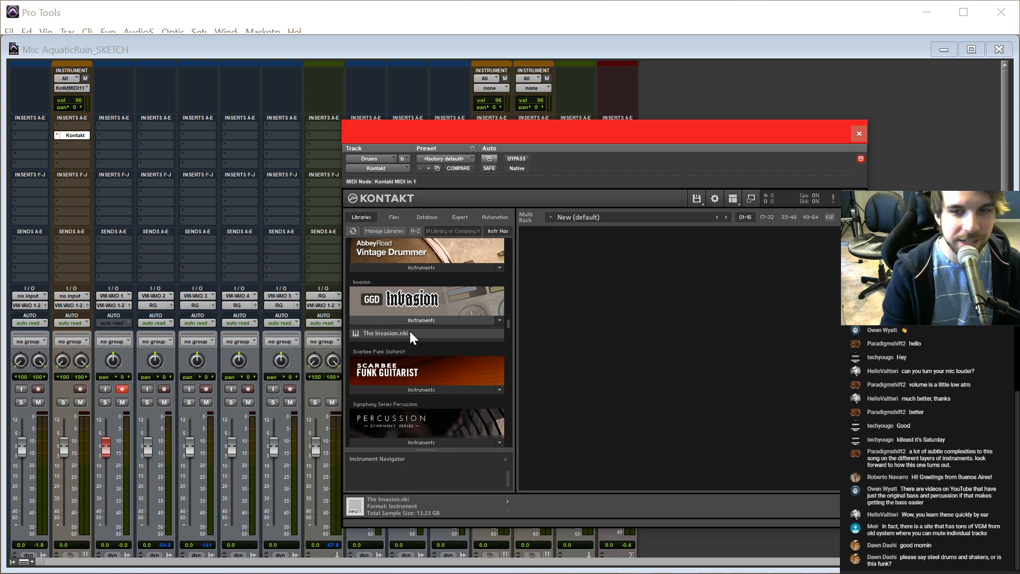
double_click(416, 333)
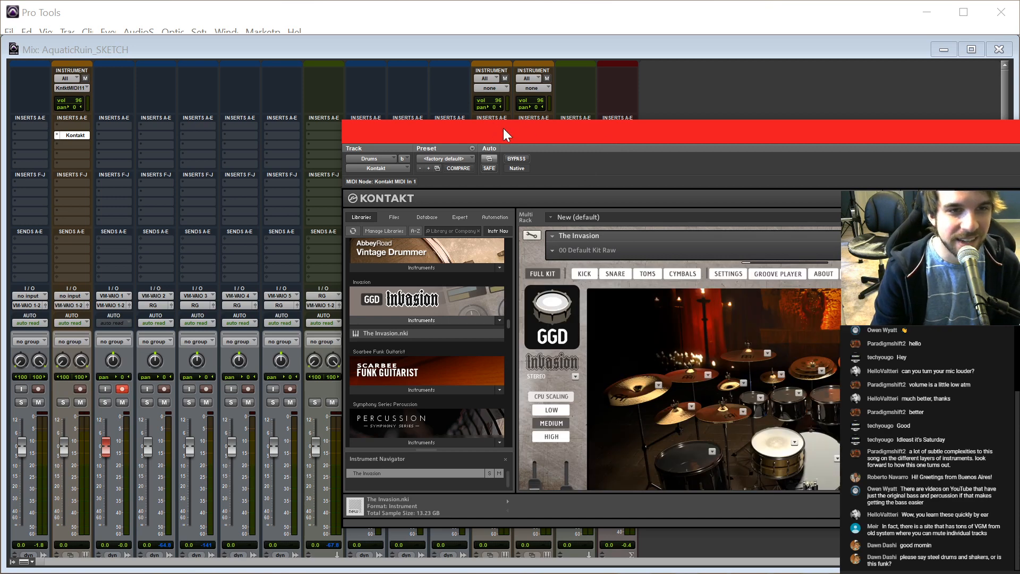
Step: Move the Kontakt window so the drum kit fits on screen, and audition the snare, kick and toms
left_click_drag(546, 126, 406, 100)
scroll(612, 306, "down", 3)
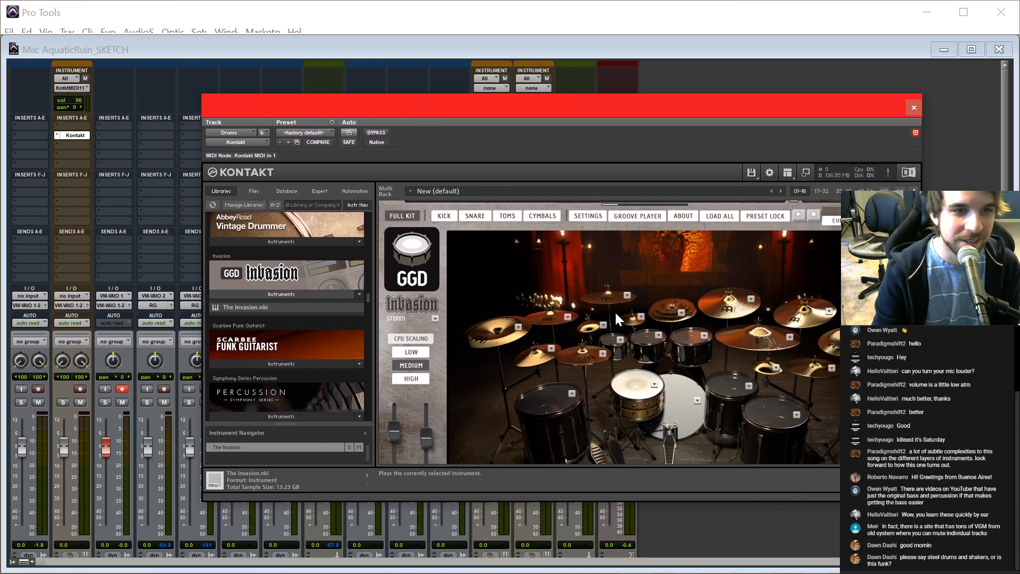
left_click(626, 349)
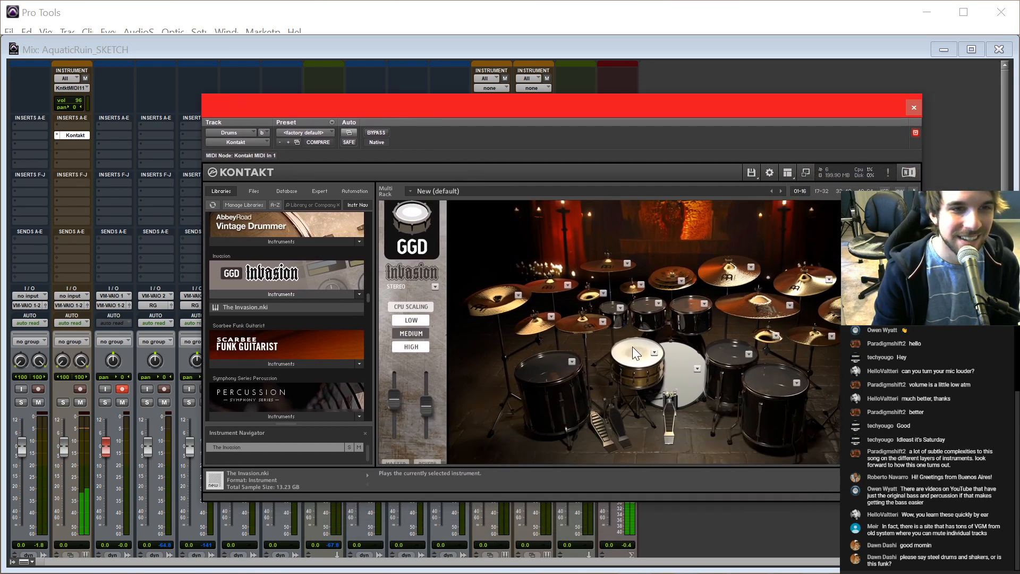
left_click(665, 355)
left_click(674, 365)
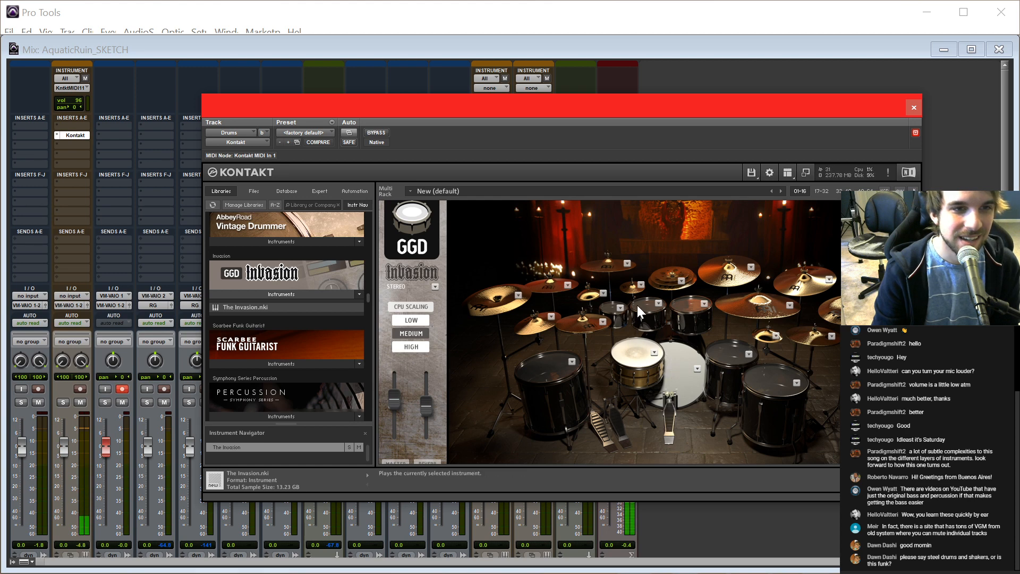
left_click(684, 310)
left_click(773, 381)
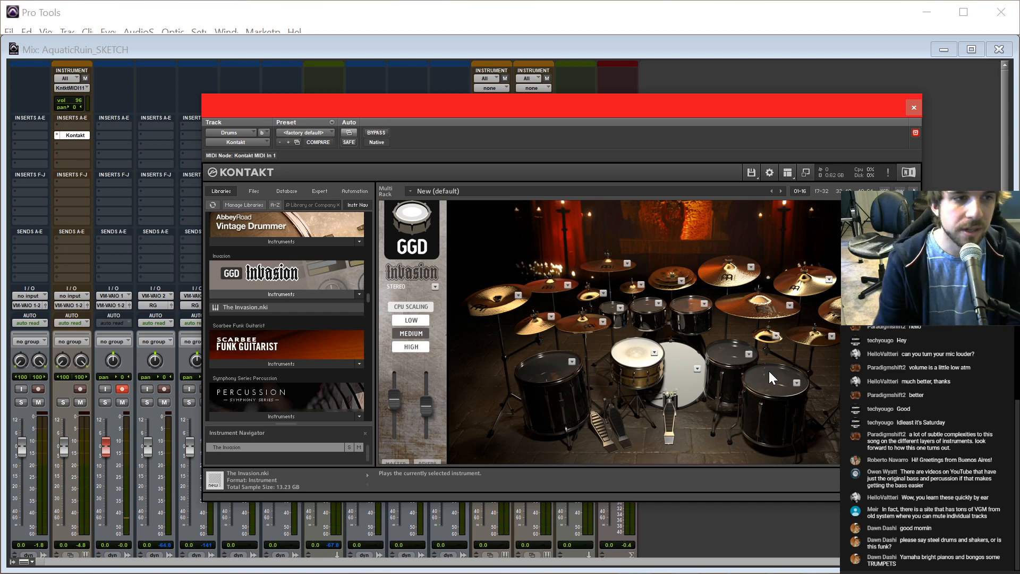
Step: Load the GM preset as the drum kit's MIDI map in the Invasion mapping settings
scroll(423, 222, "up", 3)
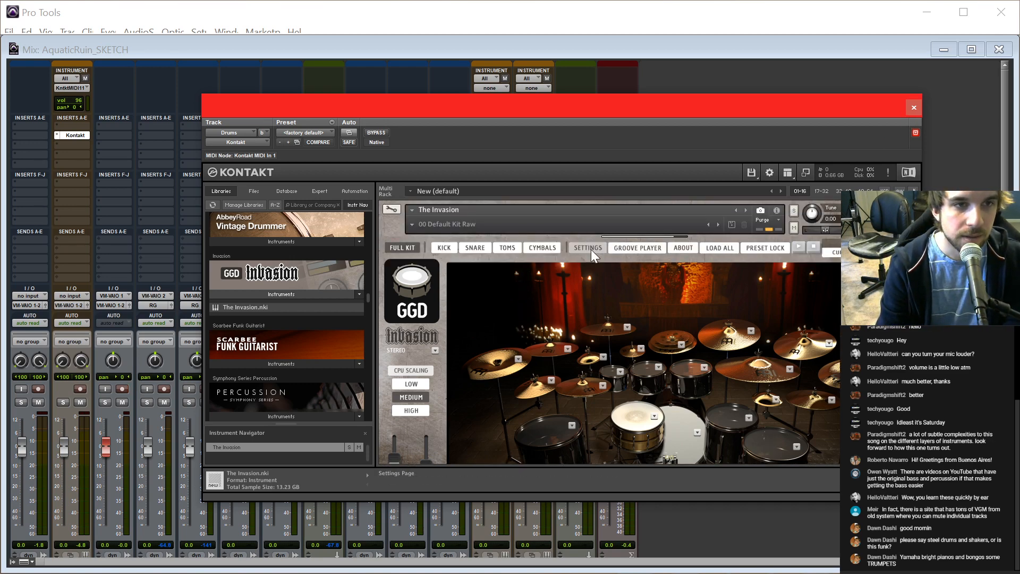
left_click(590, 249)
scroll(619, 331, "down", 1)
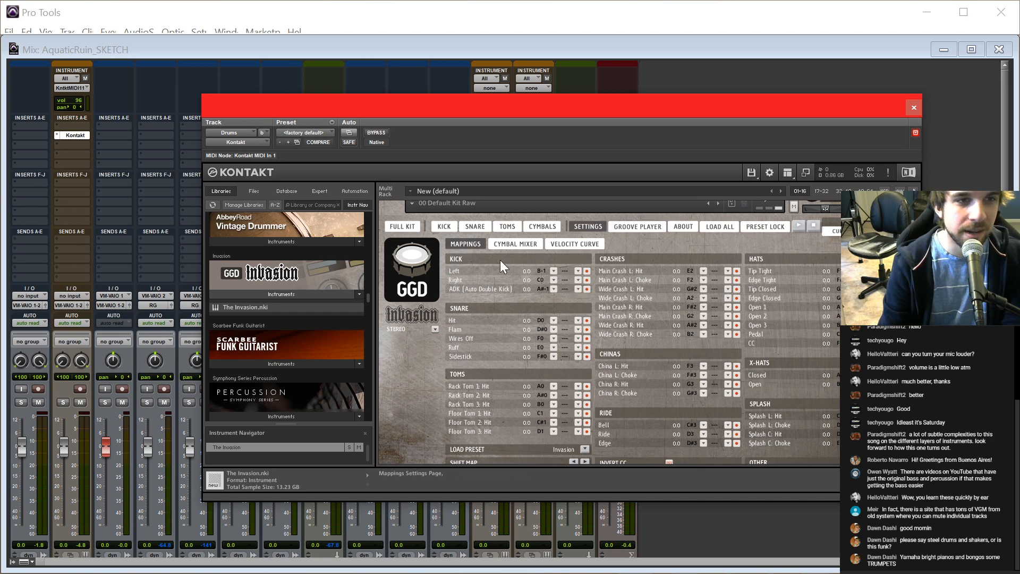
scroll(525, 311, "down", 4)
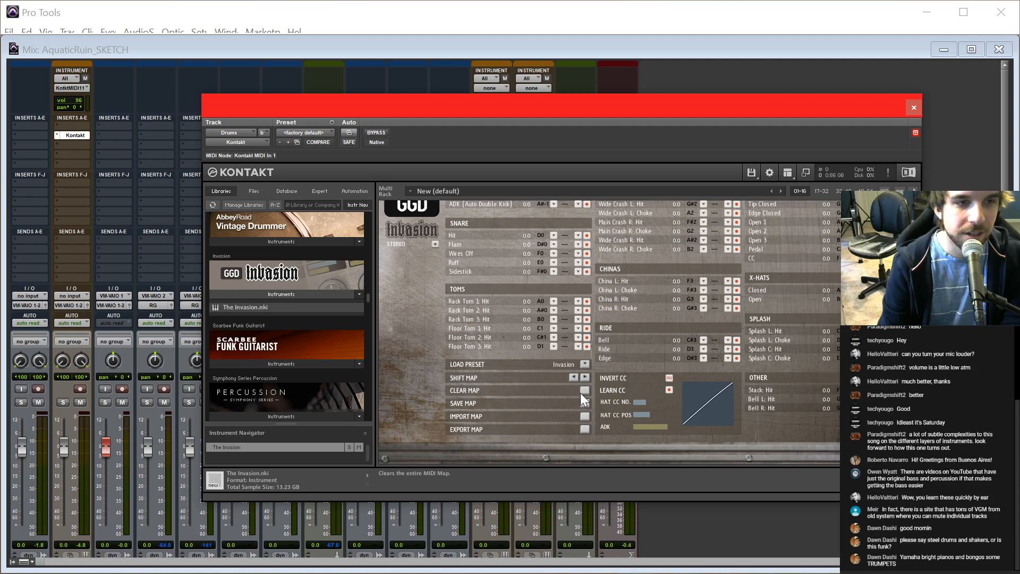
left_click(584, 365)
left_click(571, 385)
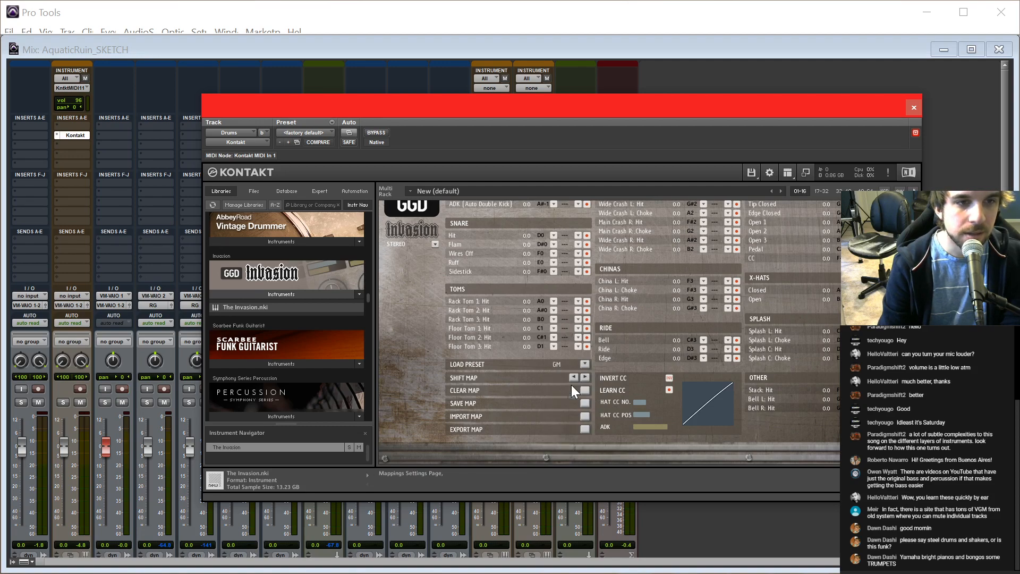
Step: Close the Kontakt window and open the Drums track in the MIDI Editor
left_click(914, 108)
key("ctrl+equal")
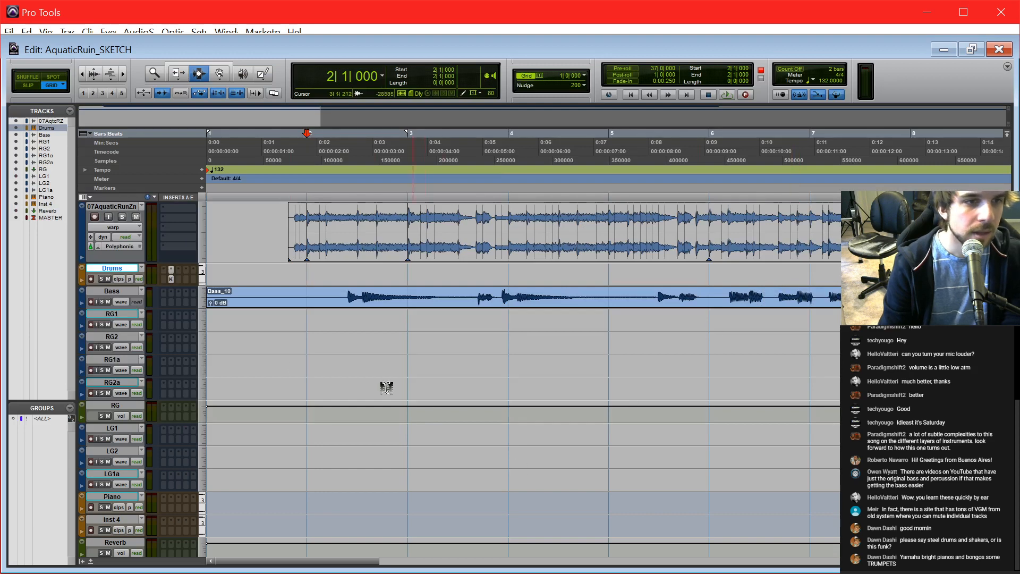
left_click(287, 318)
left_click(309, 278)
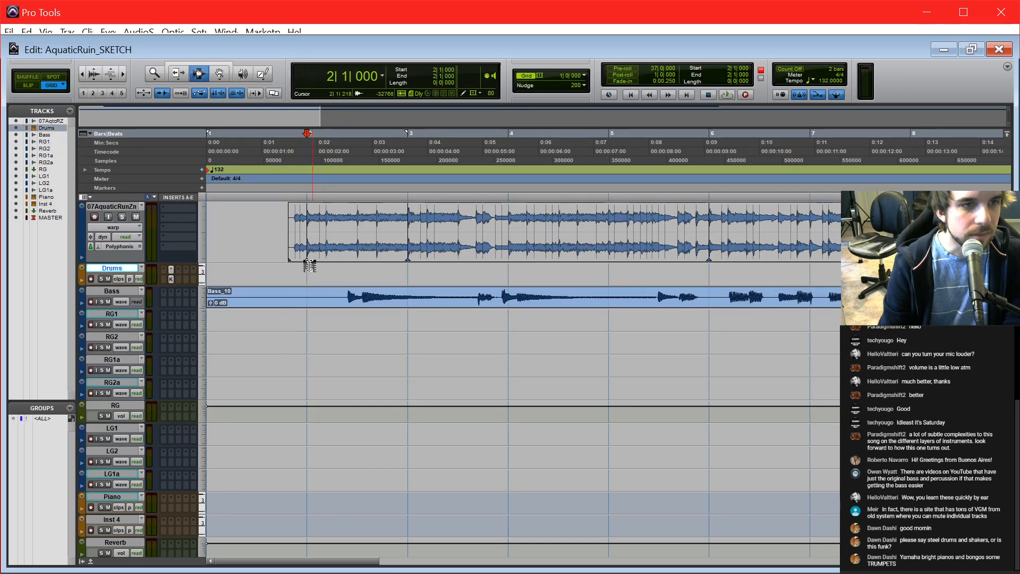
key("super+equal")
scroll(485, 322, "down", 3)
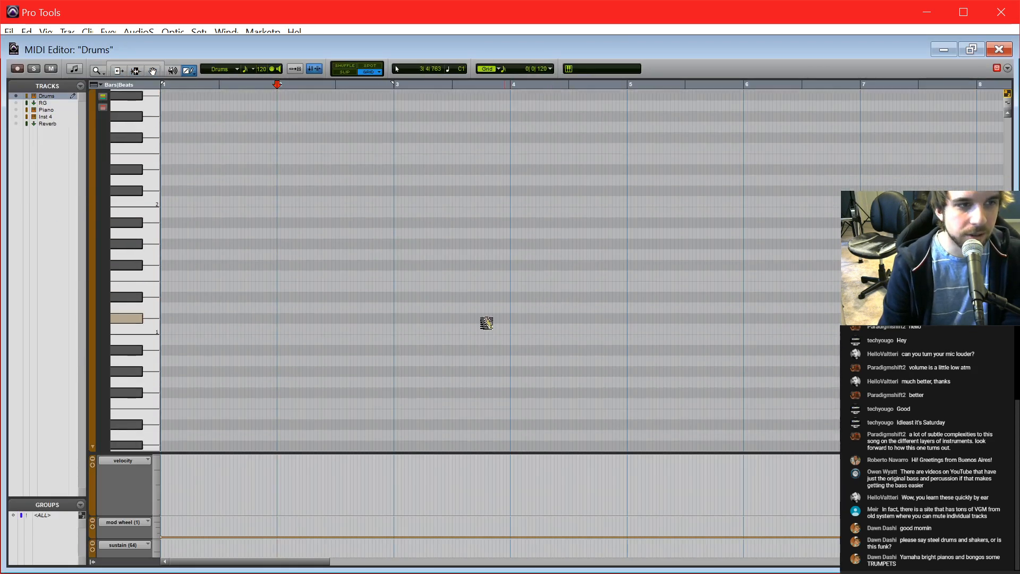
Step: Set the MIDI Editor's grid to 1/16 note and switch the Pencil tool's drawing shape
scroll(481, 318, "up", 3)
scroll(481, 318, "down", 1)
left_click(542, 69)
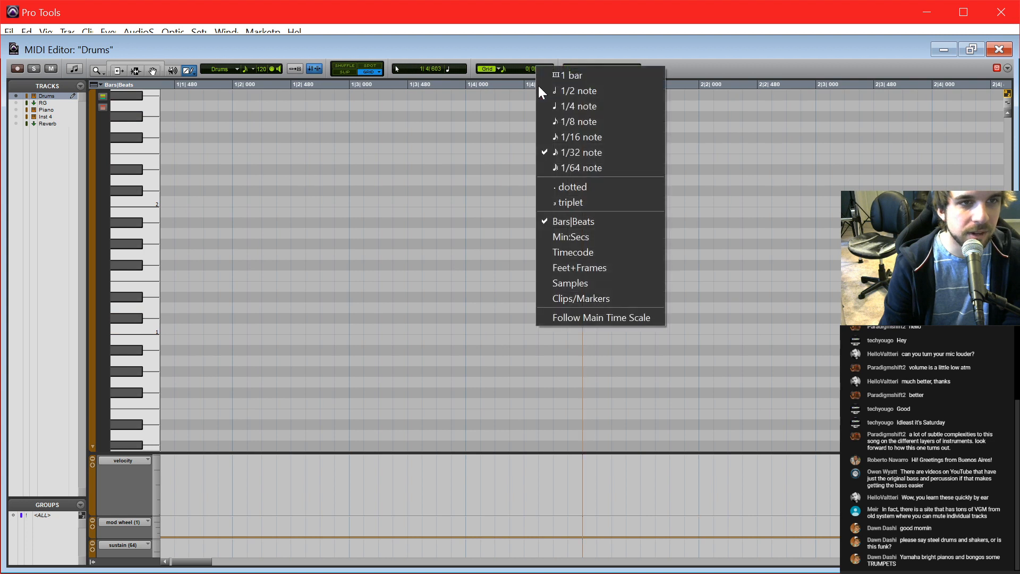
left_click(571, 143)
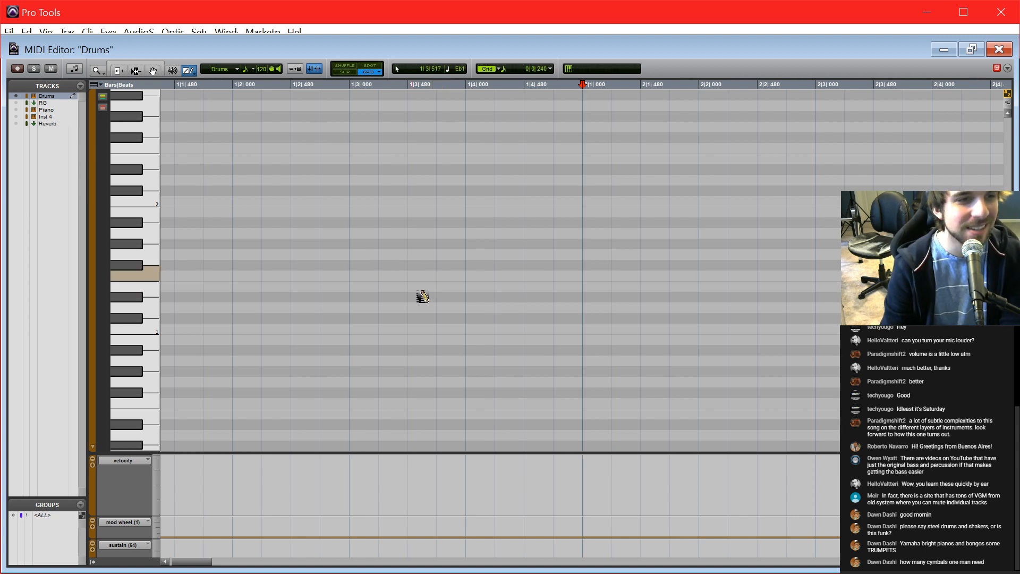
scroll(361, 304, "down", 1)
scroll(361, 304, "down", 2)
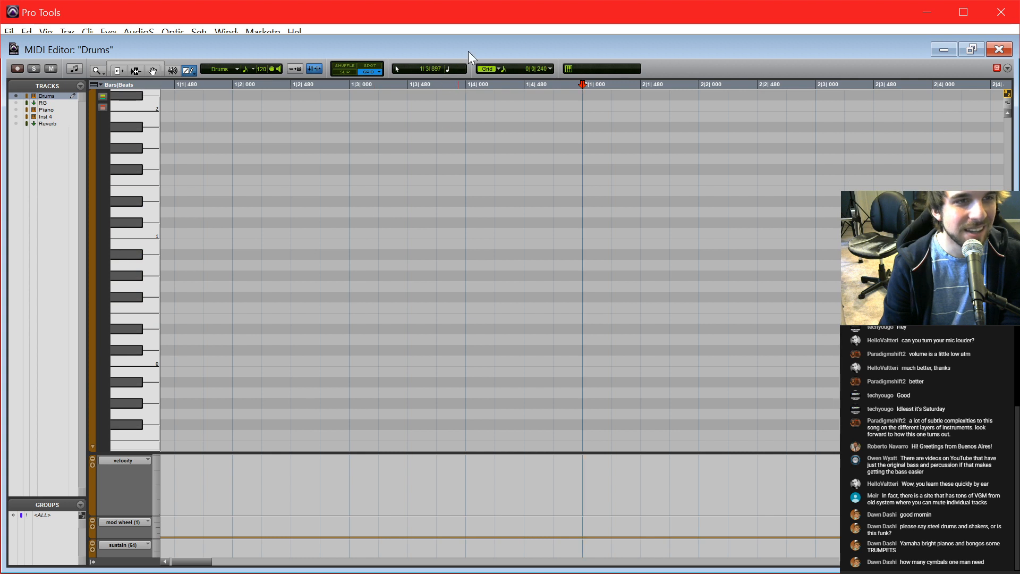
left_click(539, 65)
left_click(543, 66)
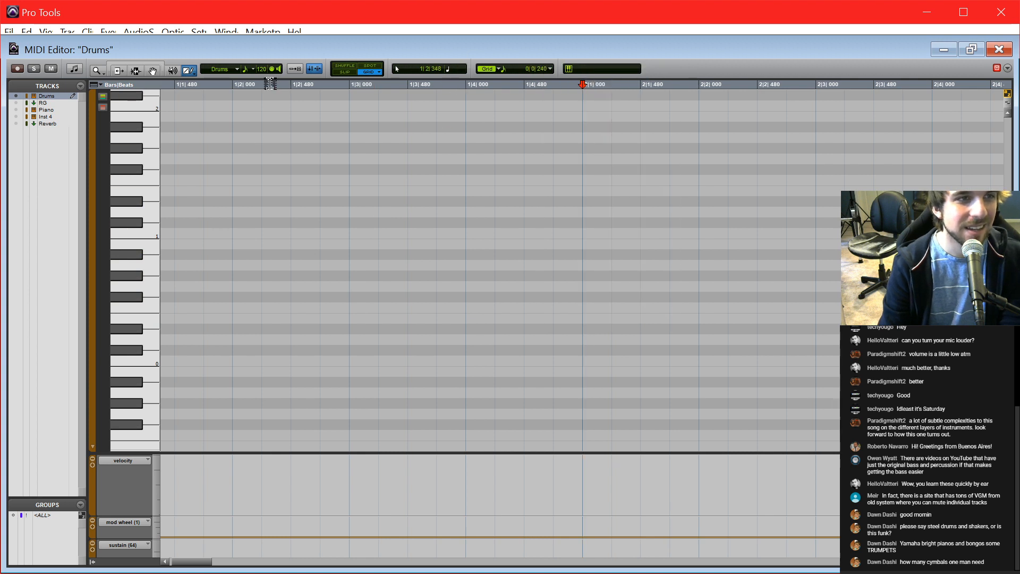
left_click(184, 68)
left_click(190, 73)
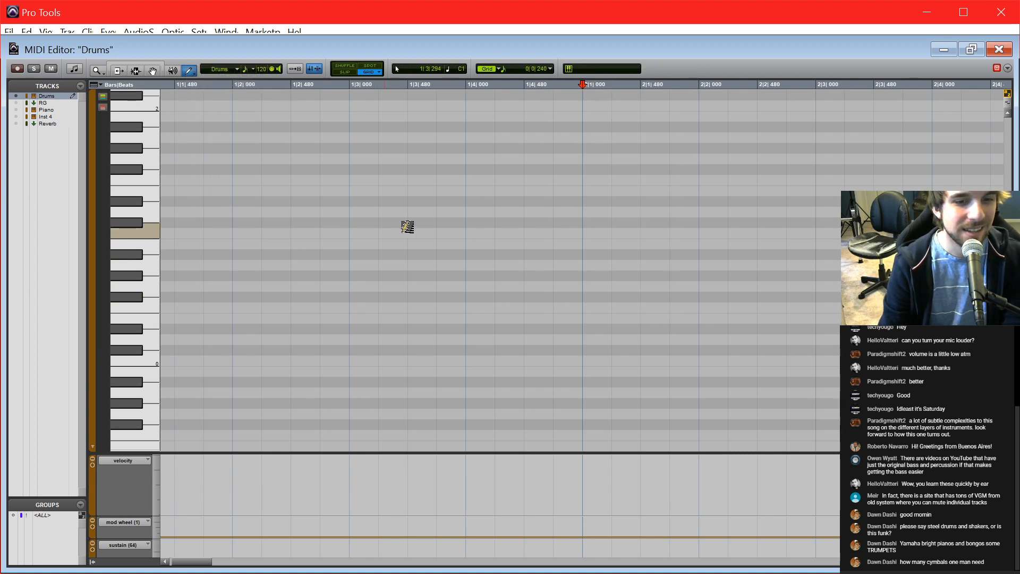
Step: Reopen the Drums track's Kontakt insert from the mixer, show The Invasion's full kit view, and close the plug-in window
key("ctrl+=")
key("ctrl+=")
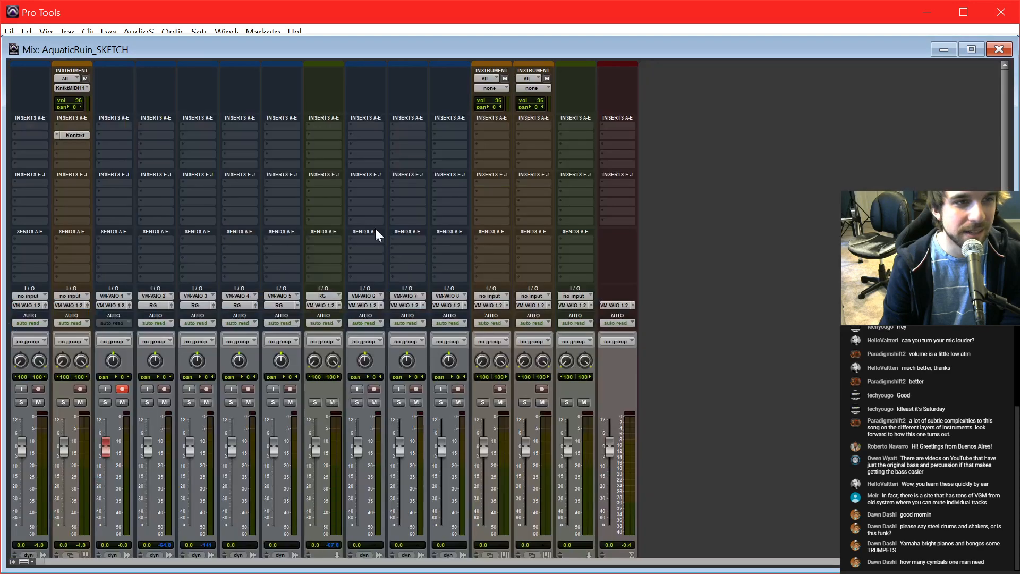
left_click(71, 136)
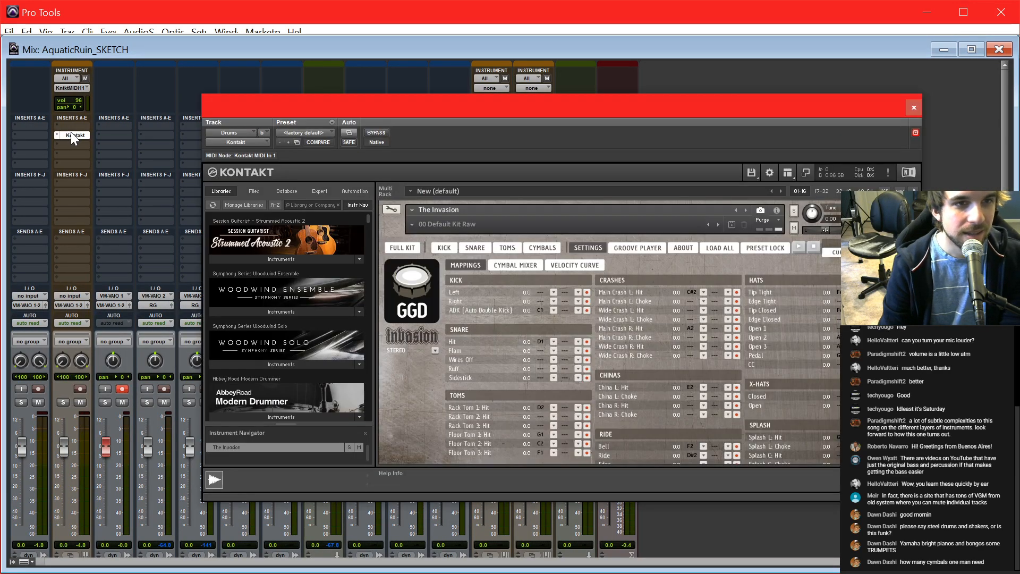
left_click(416, 246)
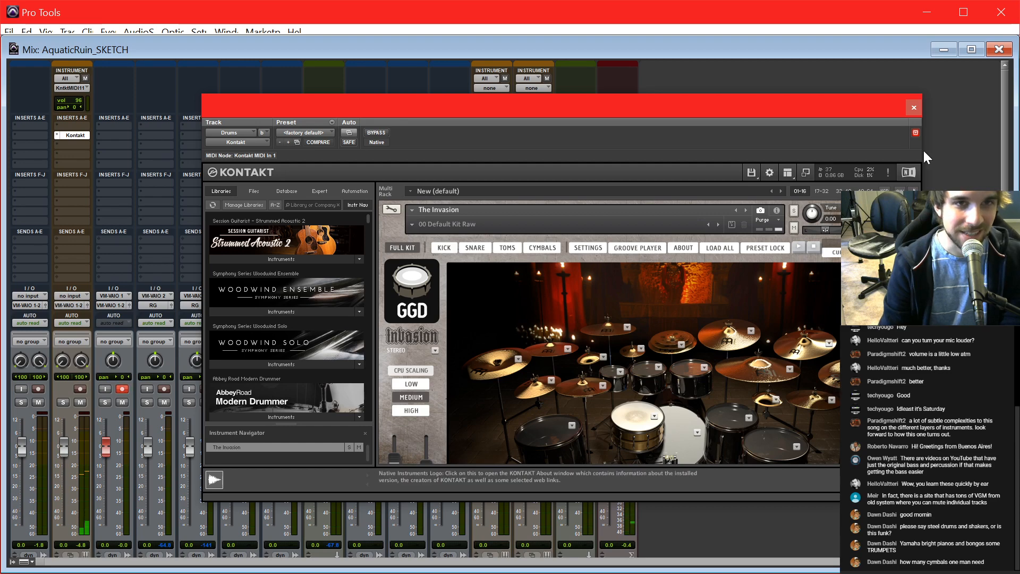
left_click(914, 108)
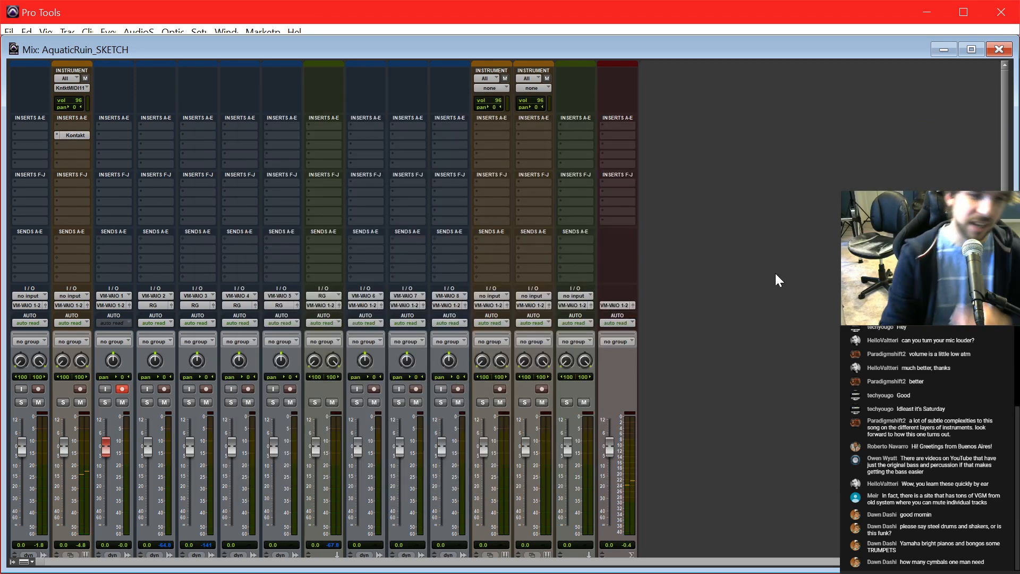
Step: Reopen the Drums track in the MIDI Editor and look over the note rows in its lower octaves
key("ctrl+equal")
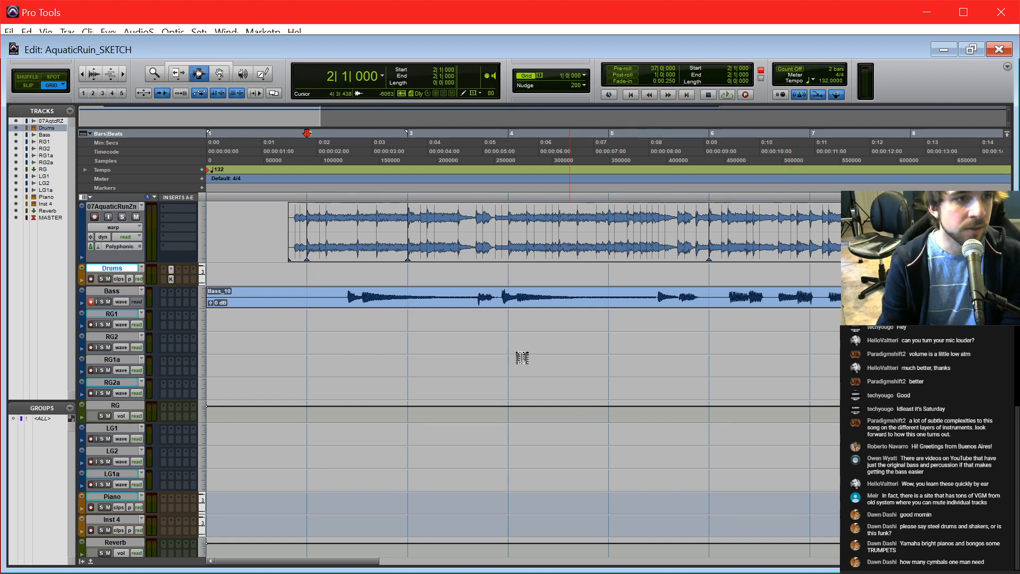
double_click(319, 280)
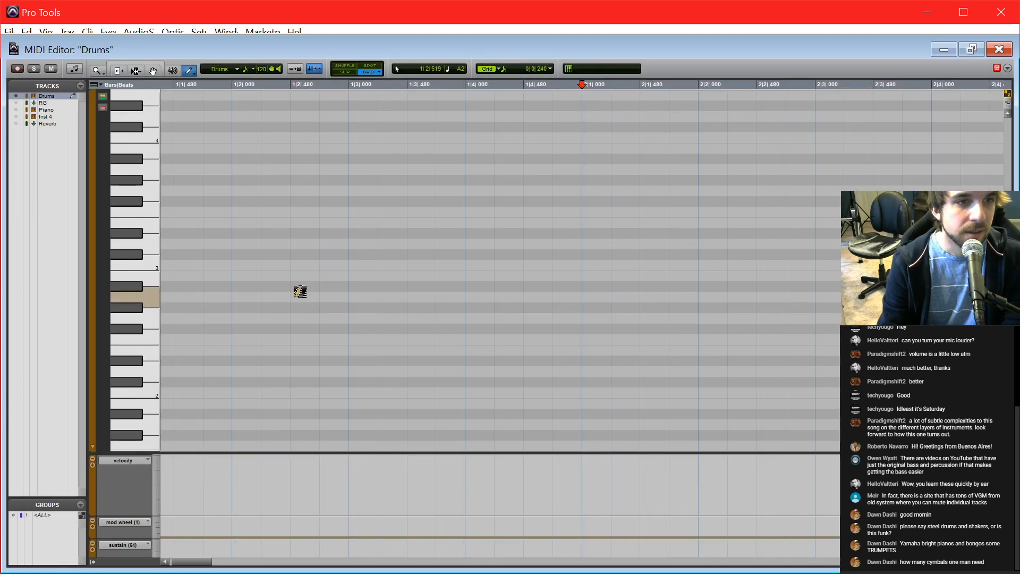
scroll(557, 273, "down", 6)
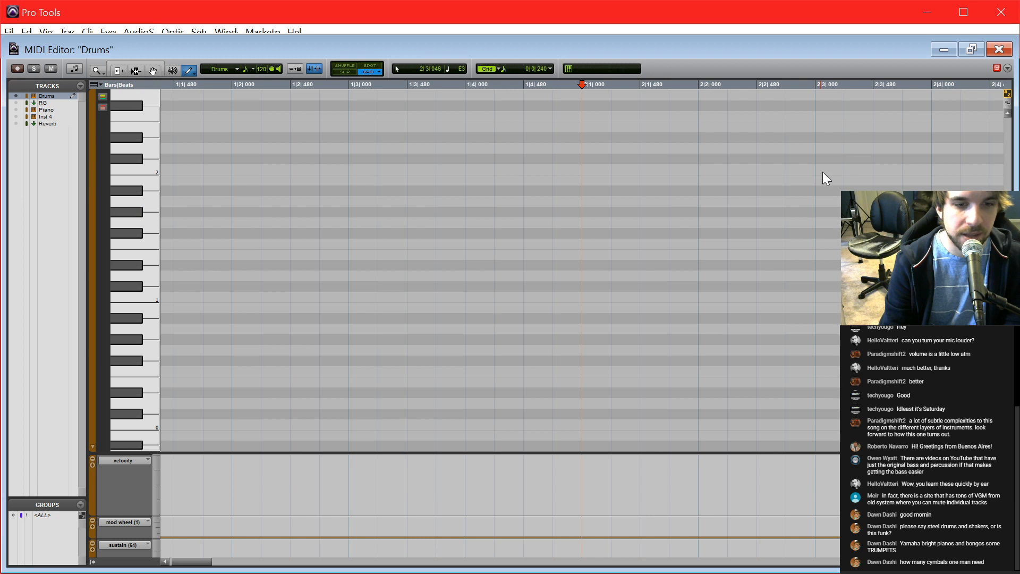
Step: Close Pro Tools, reopen the AquaticRuin_SKETCH session, and record-arm the Drums track in the mixer
left_click(1001, 19)
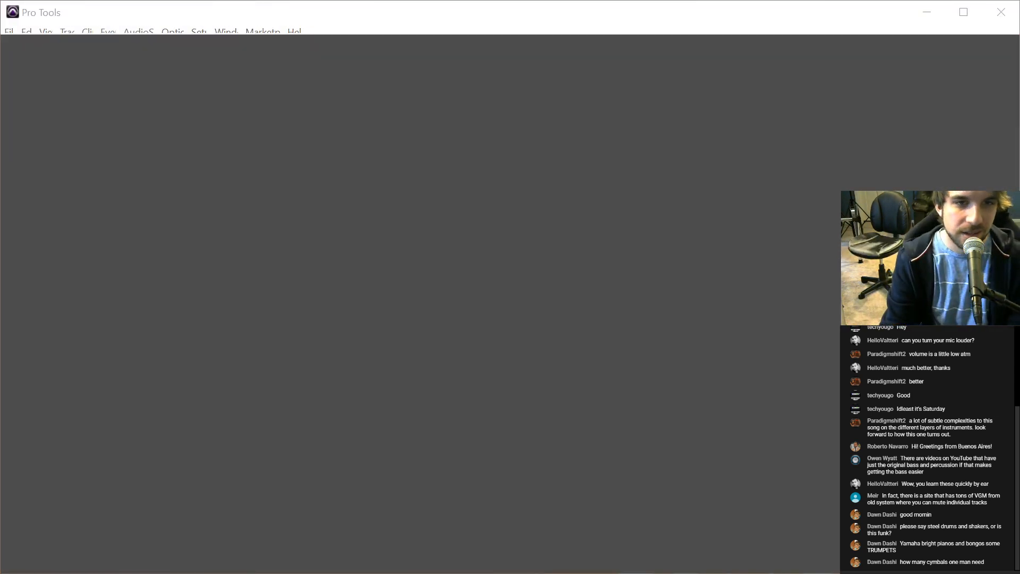
left_click(751, 371)
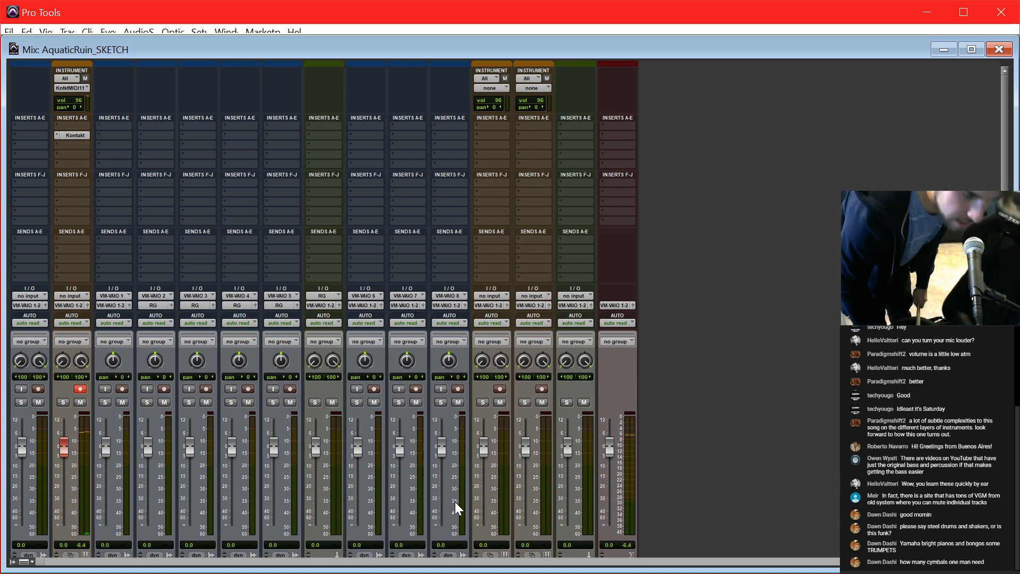
key("shift+r")
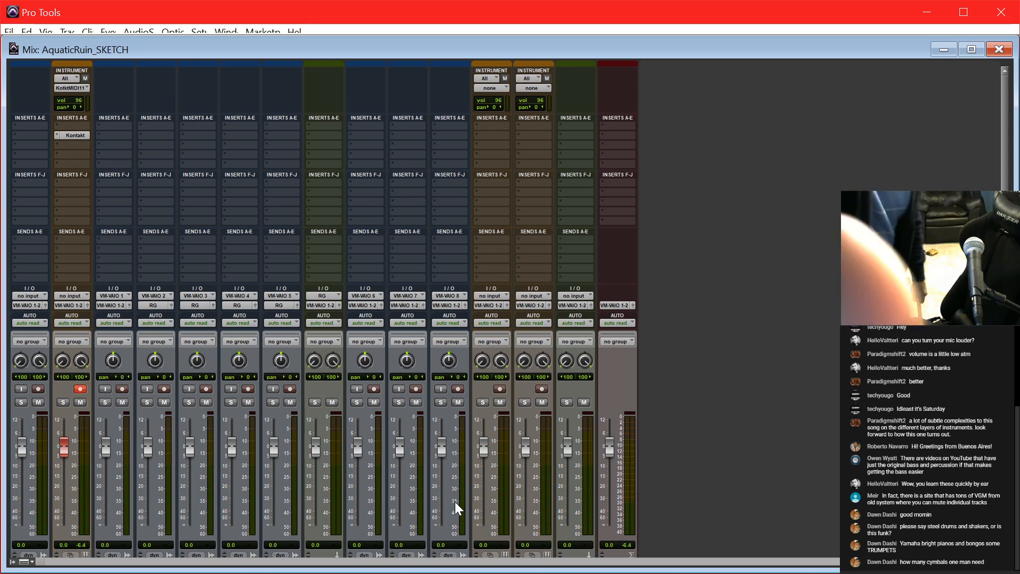
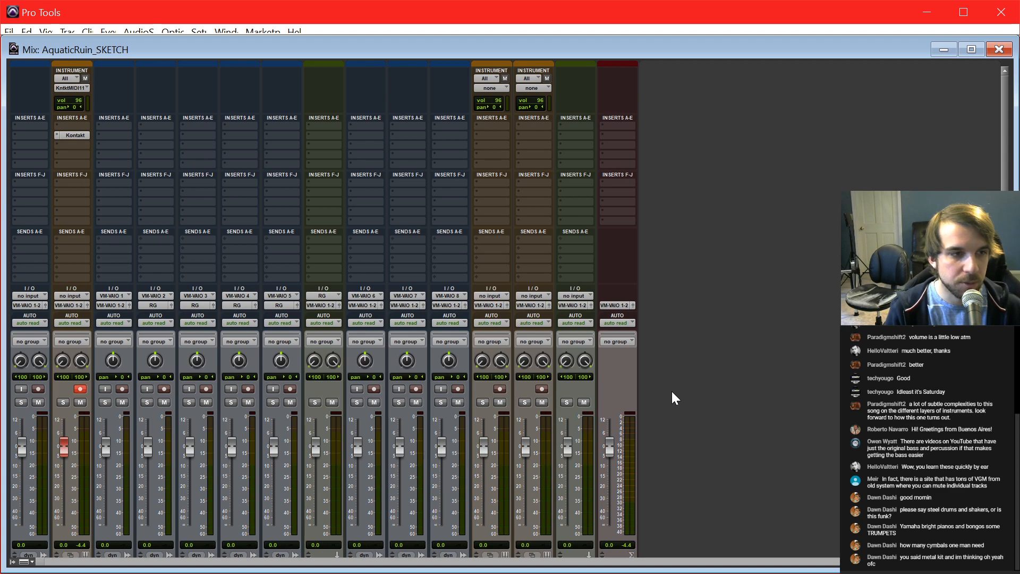
Step: Mute the Drums track in the mixer and return to the Edit window
scroll(686, 388, "down", 2)
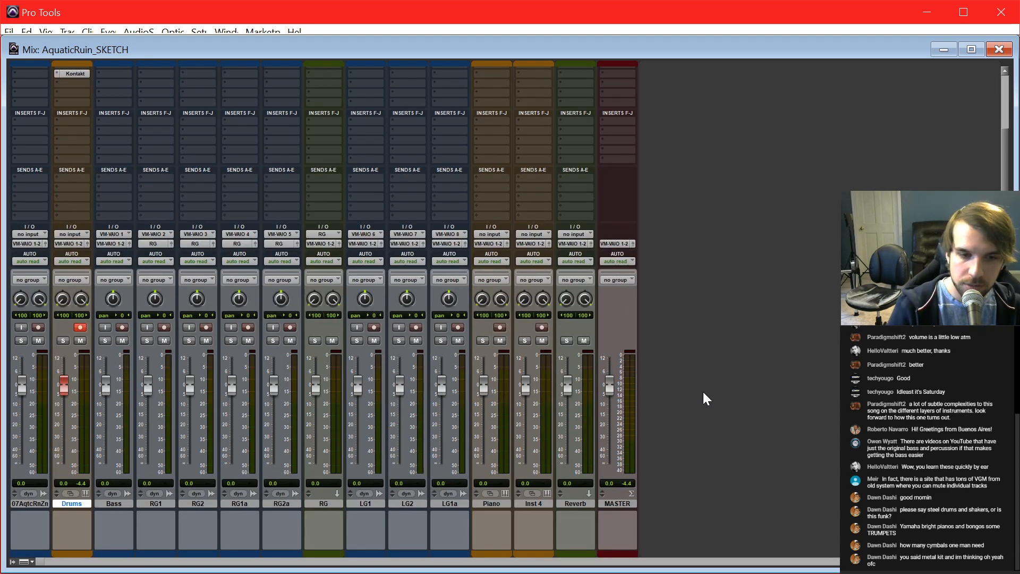
key("alt+Tab")
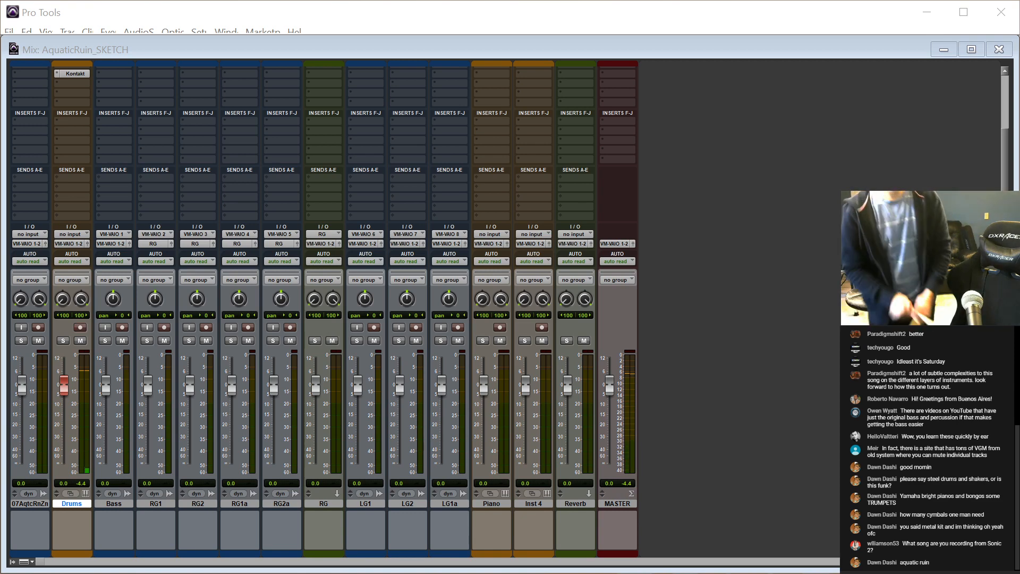
left_click(80, 341)
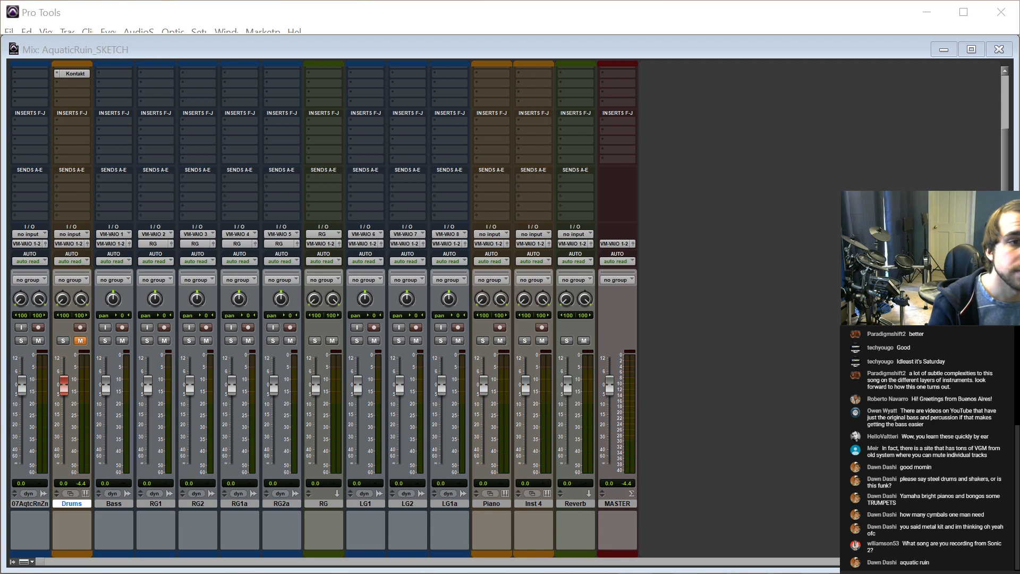
left_click(827, 247)
key("ctrl+equal")
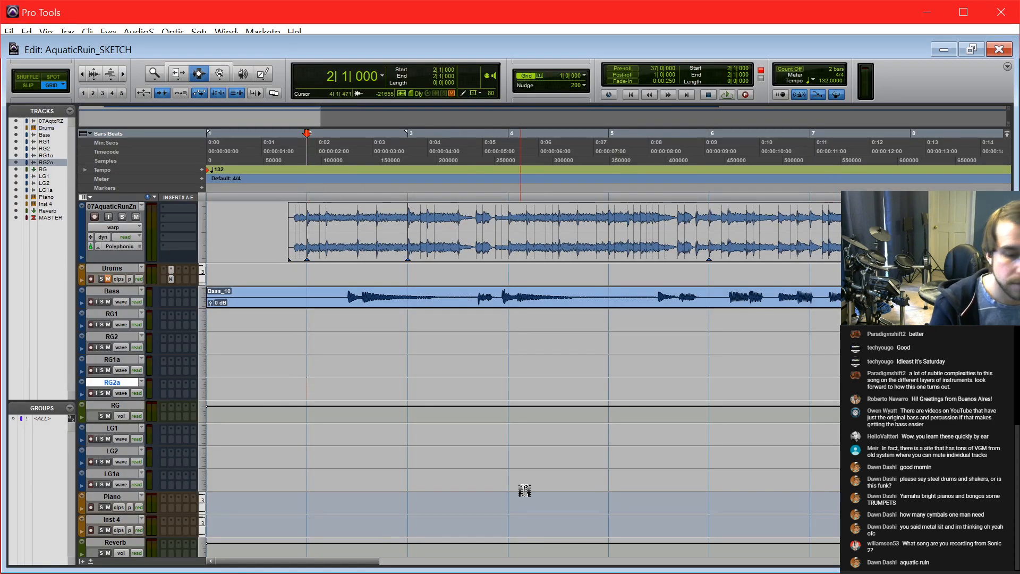
Step: Create a click track and move it below MASTER at the end of the track list
key("Return")
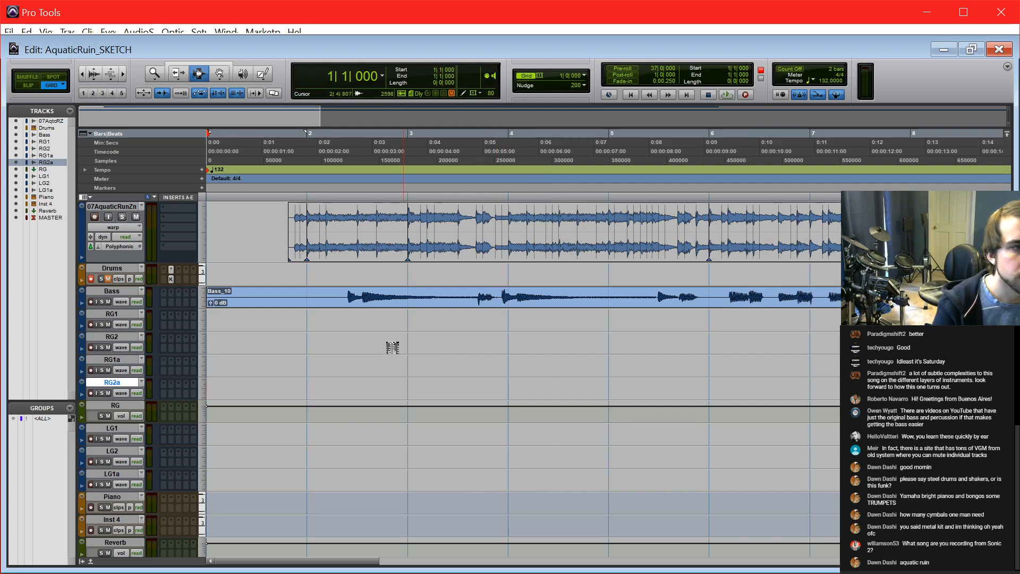
left_click(305, 350)
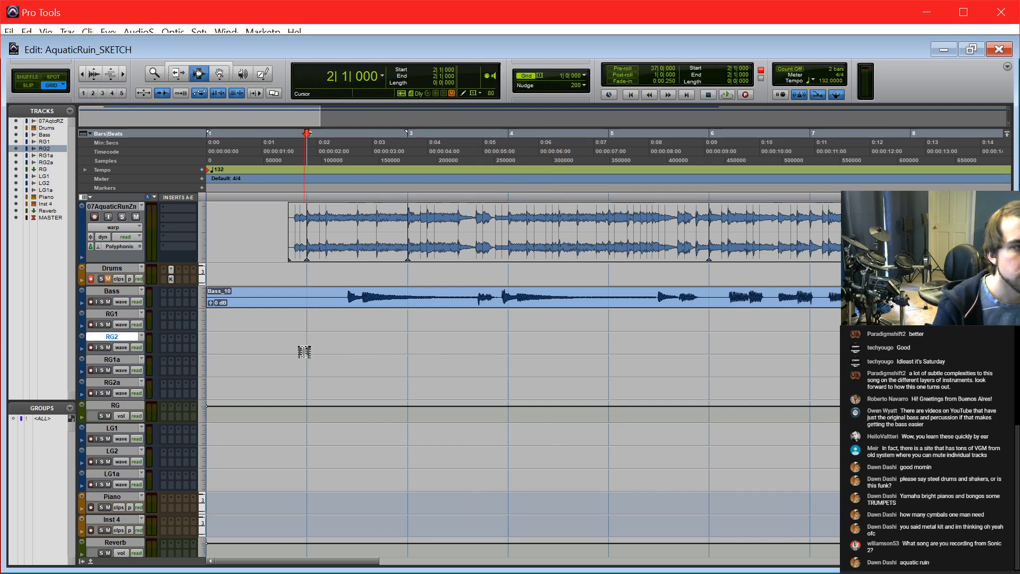
left_click(59, 31)
left_click(149, 362)
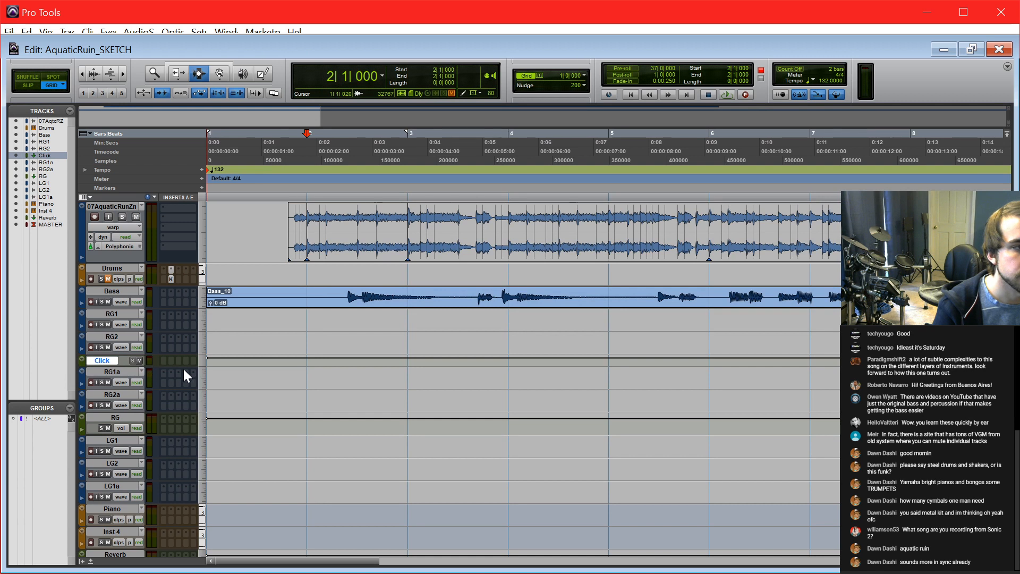
left_click_drag(52, 154, 53, 257)
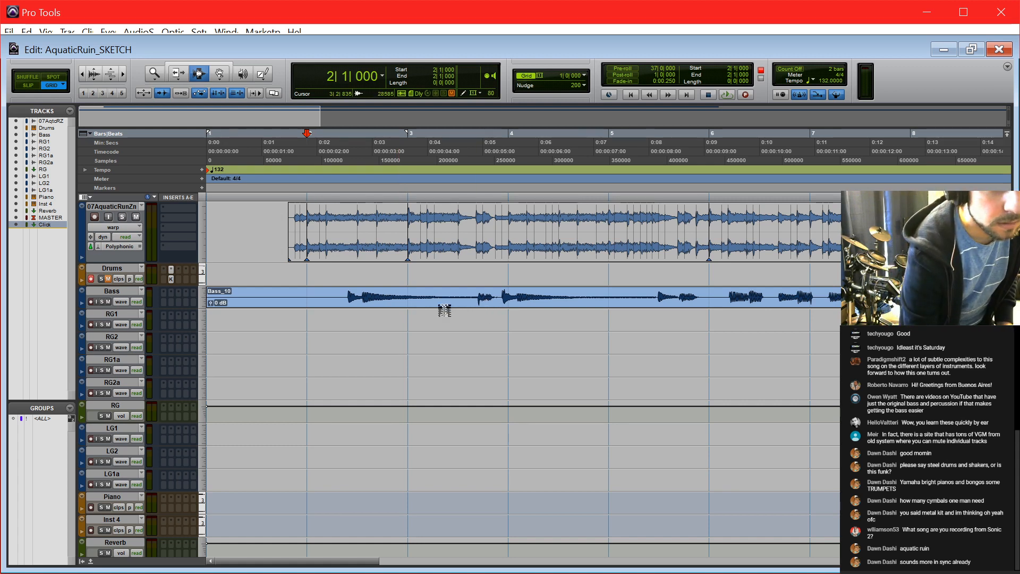
Step: Record a MIDI drum take on the Drums track from the start of bar 1, restarting once
left_click(313, 356)
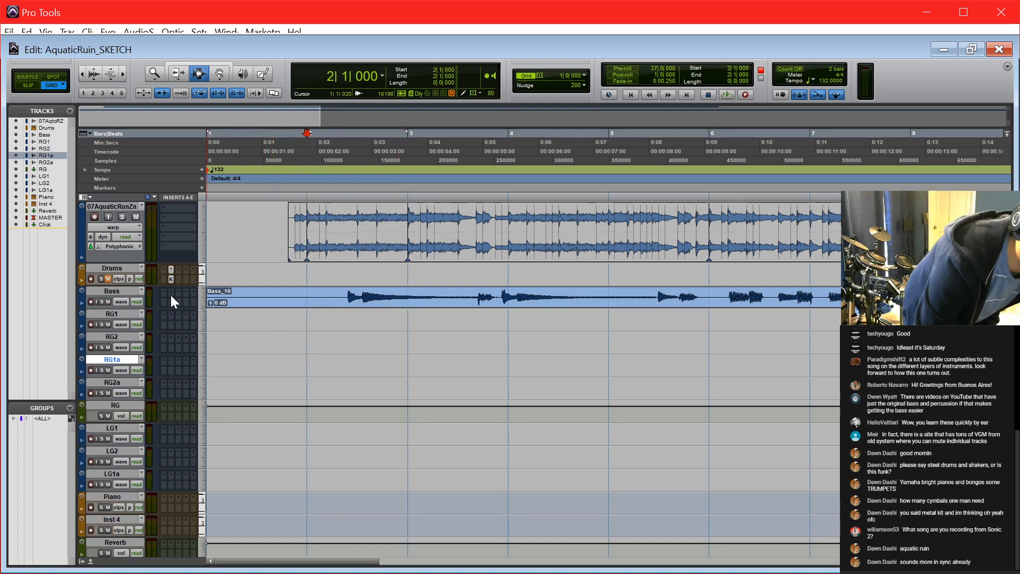
key("Return")
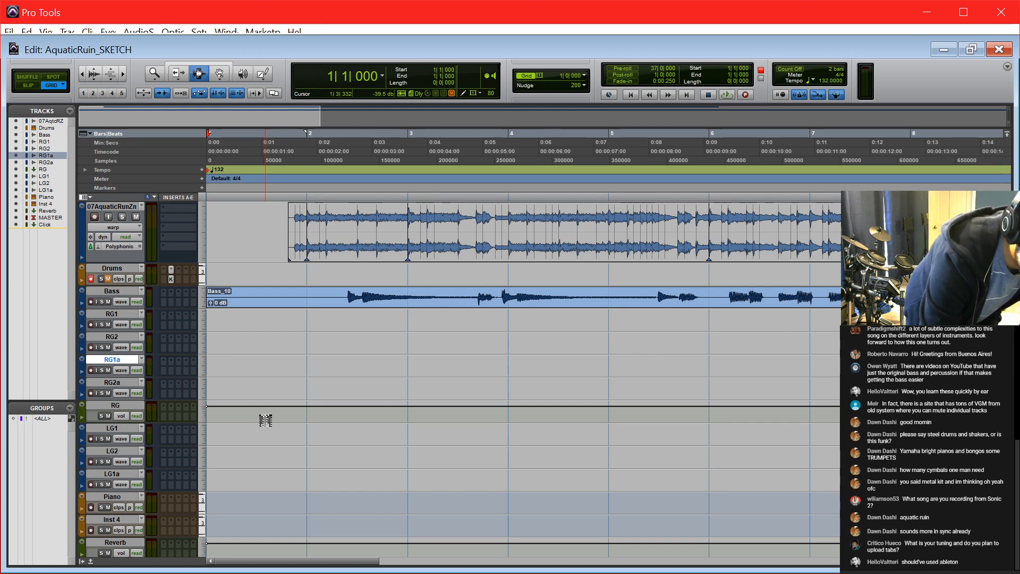
key("ctrl+space")
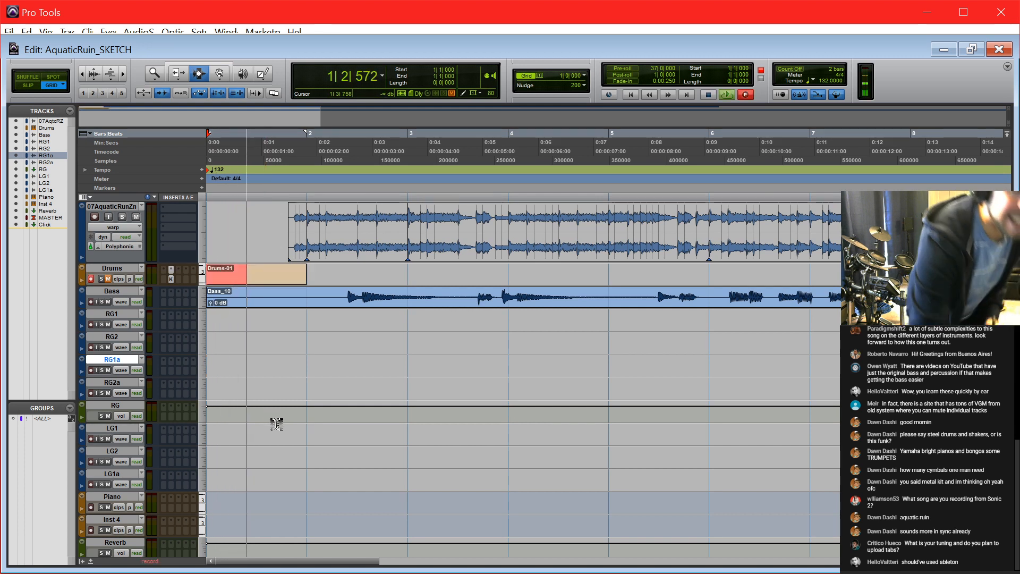
key("space")
key("ctrl+space")
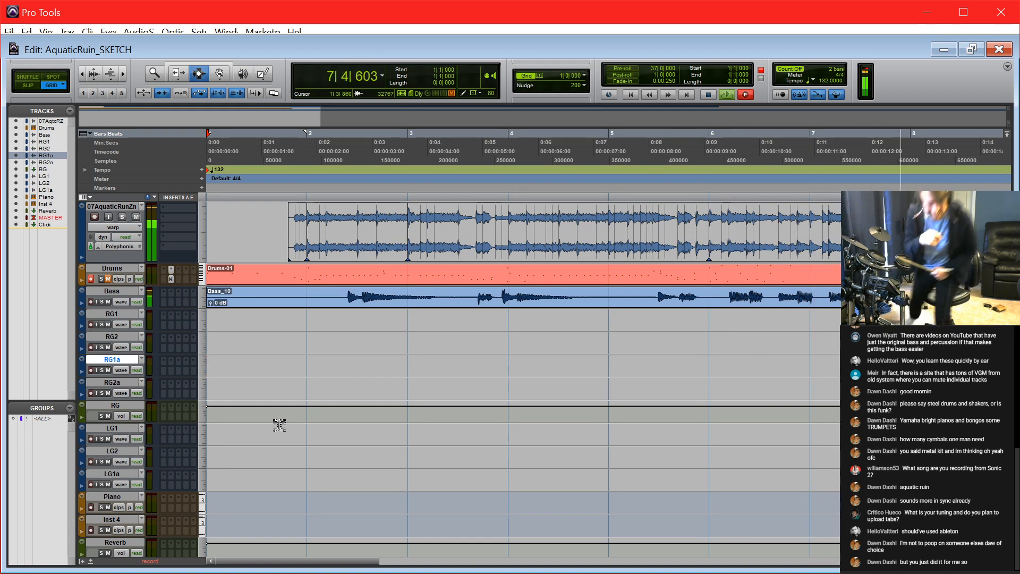
key("space")
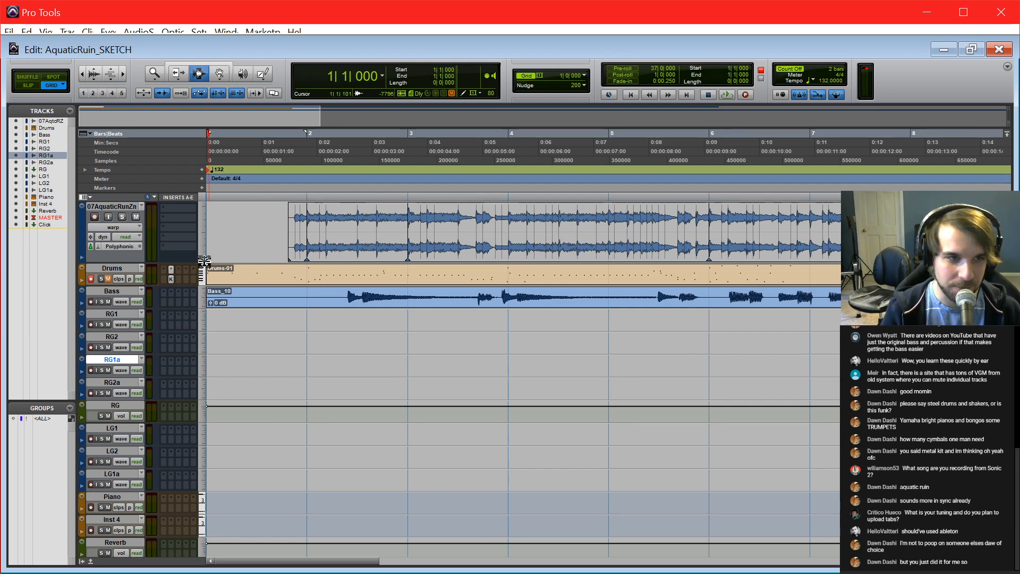
Step: Delete the recorded take from the Drums track and place the edit cursor at the start of bar 2
left_click(300, 278)
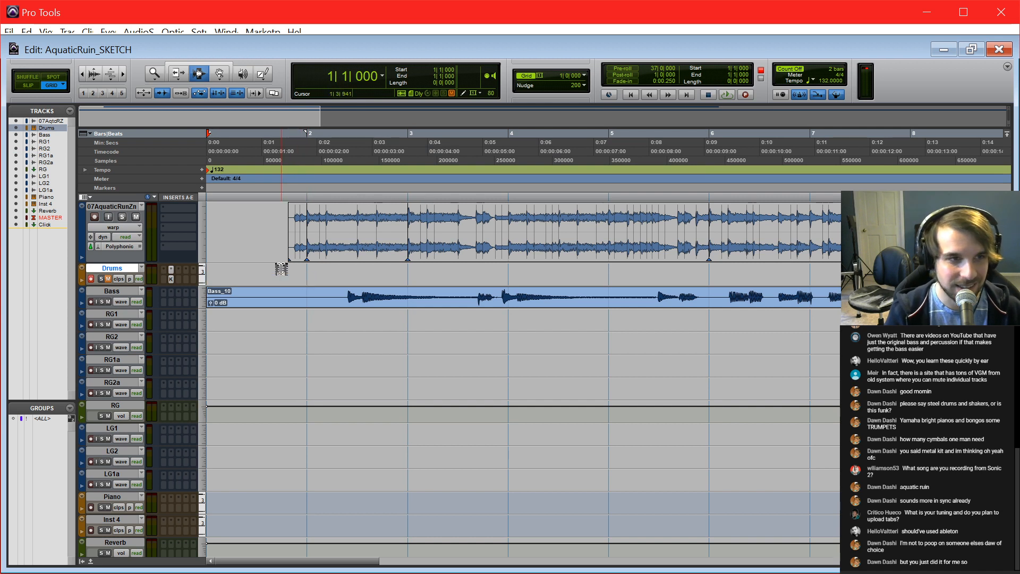
left_click(297, 273)
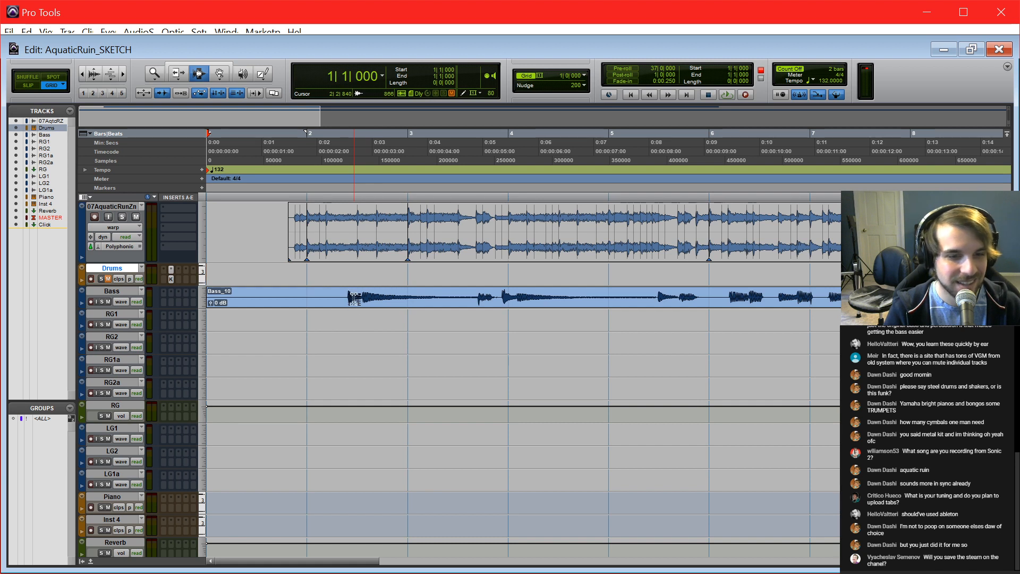
left_click(355, 266)
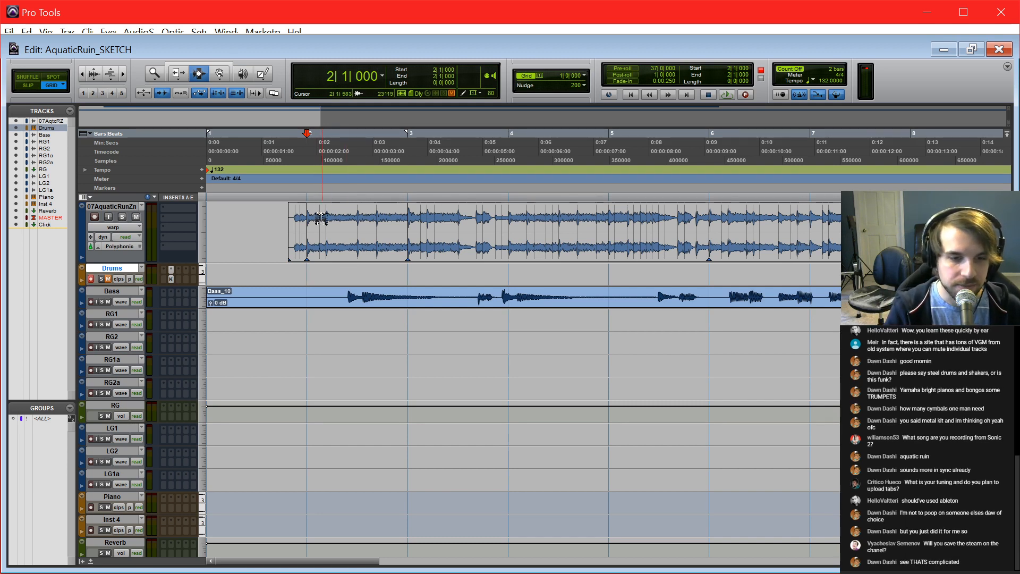
Step: Open the Drums track in the MIDI Editor and show the octave 1 to 2 note range
key("super+equal")
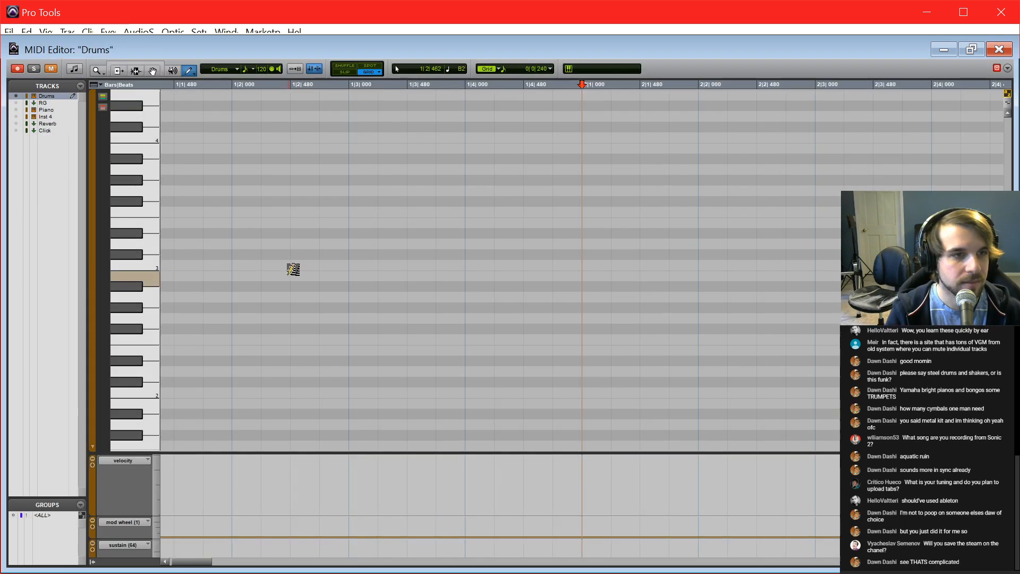
key("super+equal")
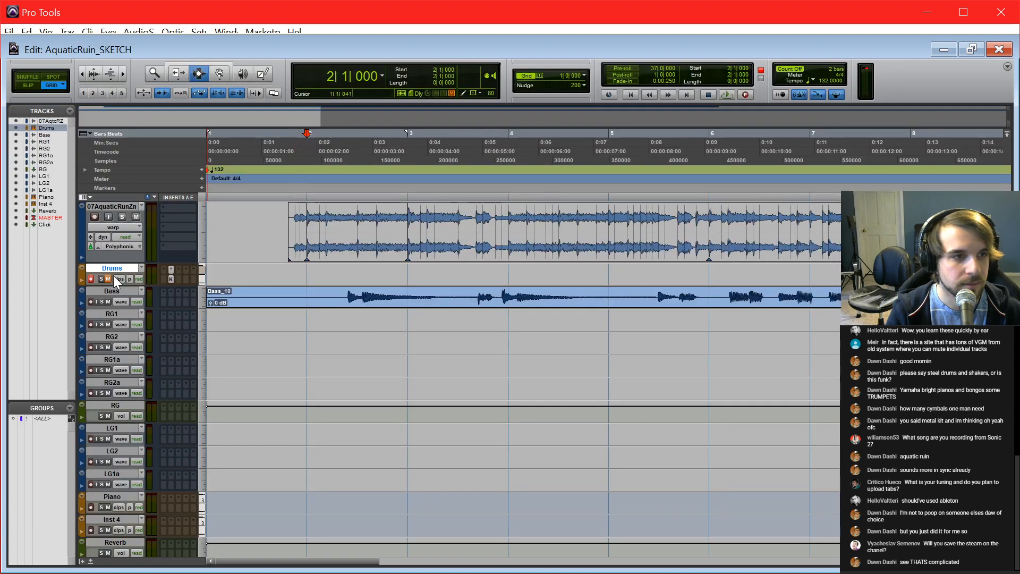
key("super+equal")
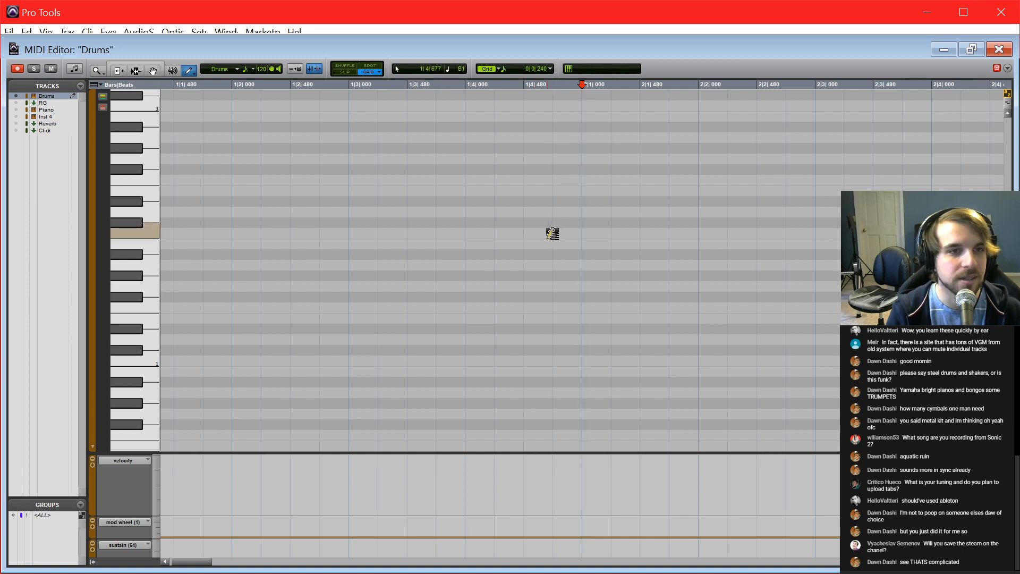
left_click(546, 297)
left_click(571, 296)
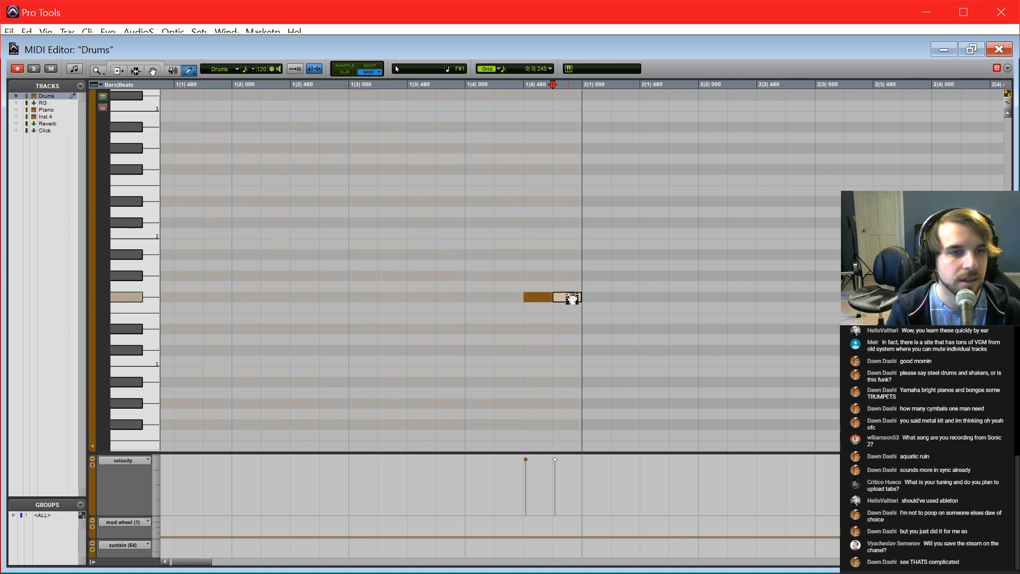
key("ctrl+z")
key("ctrl+z")
Step: Draw two D1 sixteenth notes ending bar 1 and C1 notes at 2|1|000, 2|1|720, 2|3|000 and 2|3|720 on Drums
left_click(547, 341)
left_click(576, 338)
left_click(597, 361)
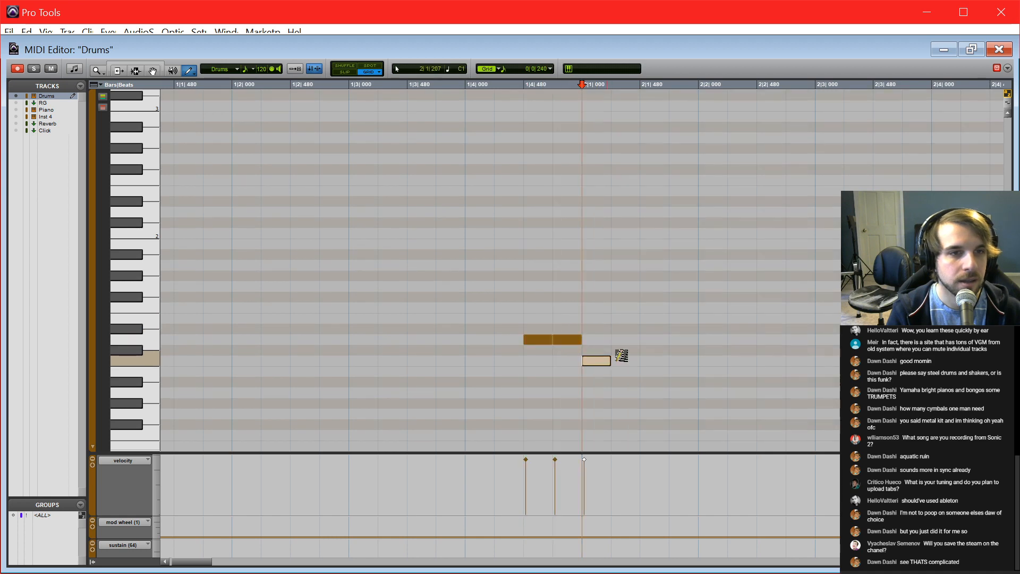
left_click(686, 361)
left_click(817, 361)
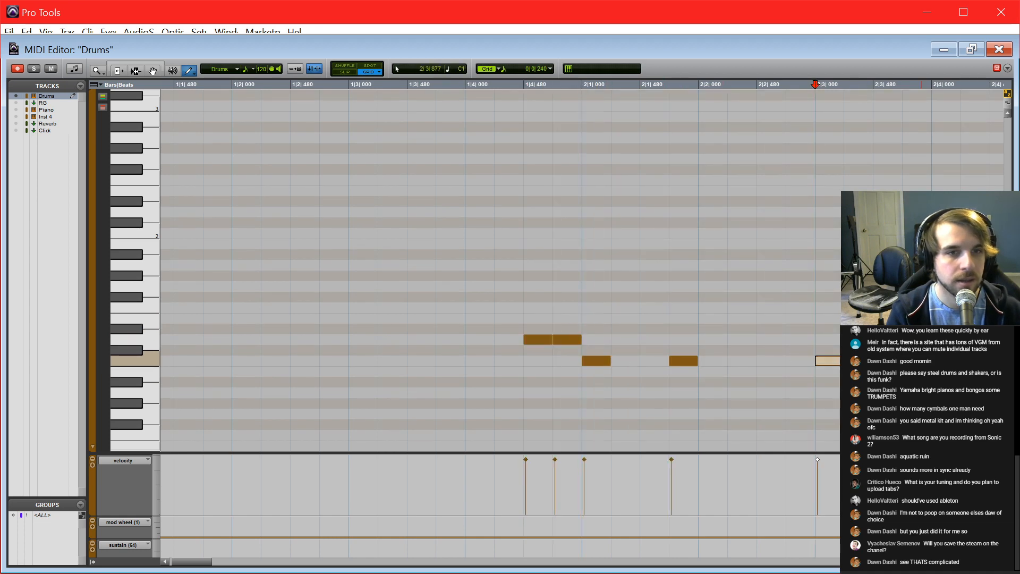
left_click(915, 361)
Step: Lower the Drums track's fader to -3.8 dB in the mixer and return to the Edit window
key("ctrl+w")
key("ctrl+equal")
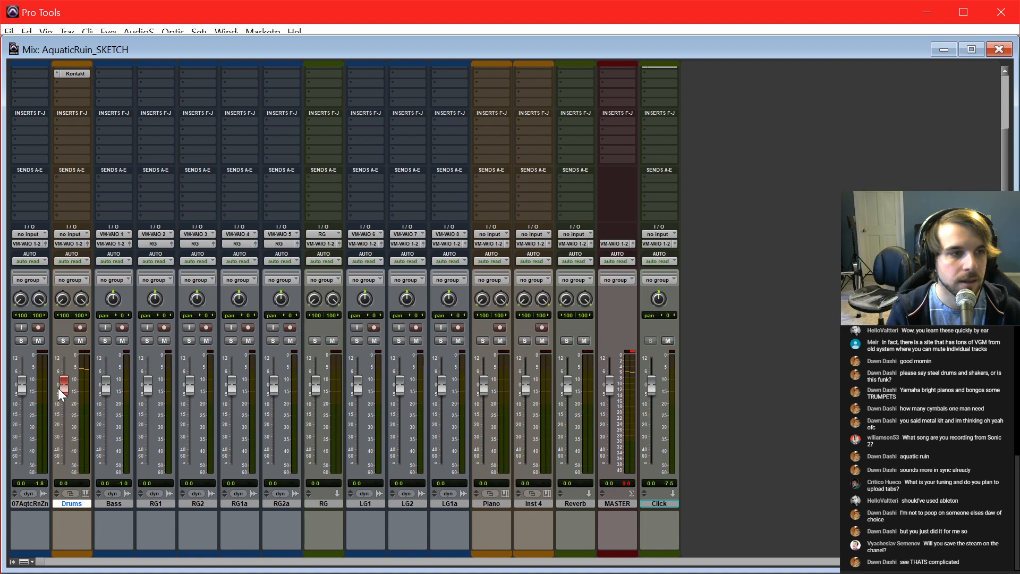
key("ctrl+equal")
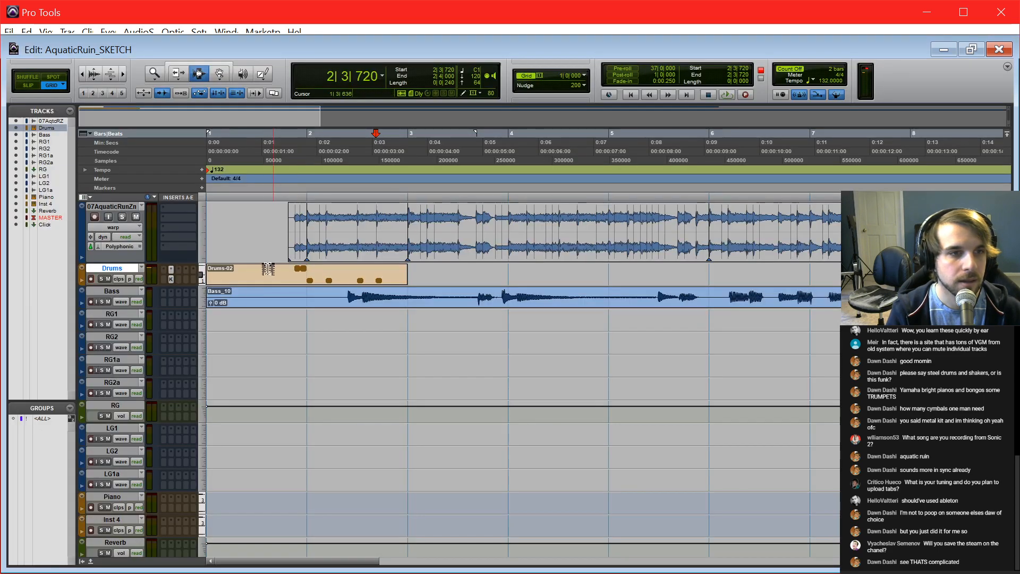
Step: Draw four F#1 sixteenth notes across beat 1 of bar 2 in the MIDI Editor and lower the last three notes' velocities
left_click(232, 280)
key("ctrl+equal")
key("super+equal")
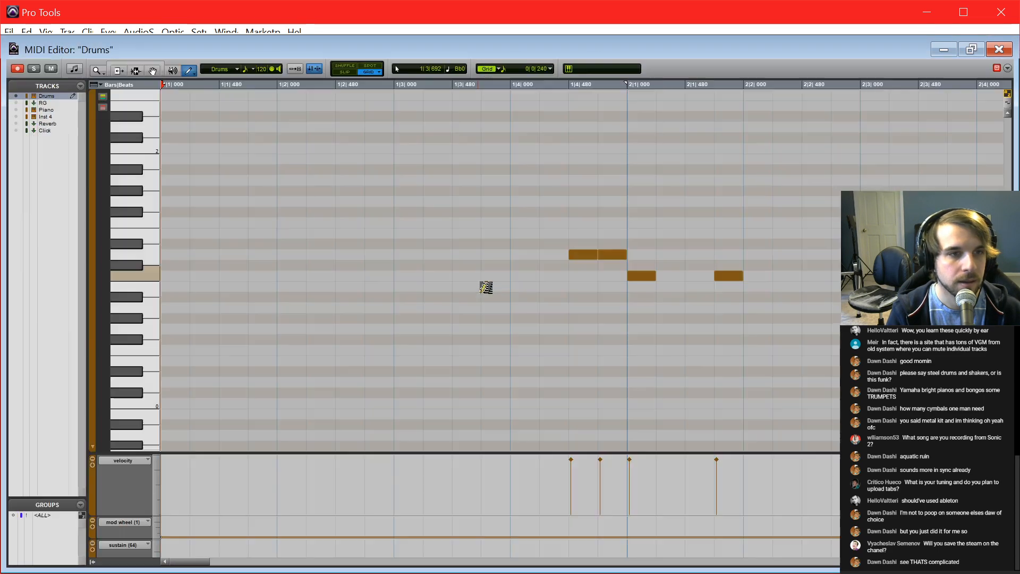
scroll(569, 317, "right", 3)
scroll(592, 312, "up", 4)
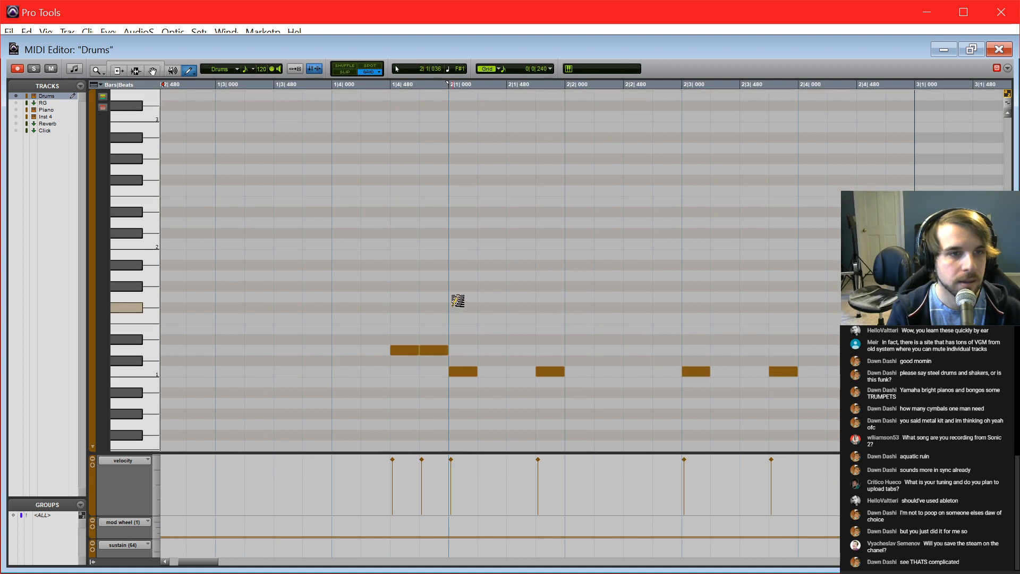
left_click_drag(462, 308, 555, 308)
left_click_drag(480, 459, 508, 471)
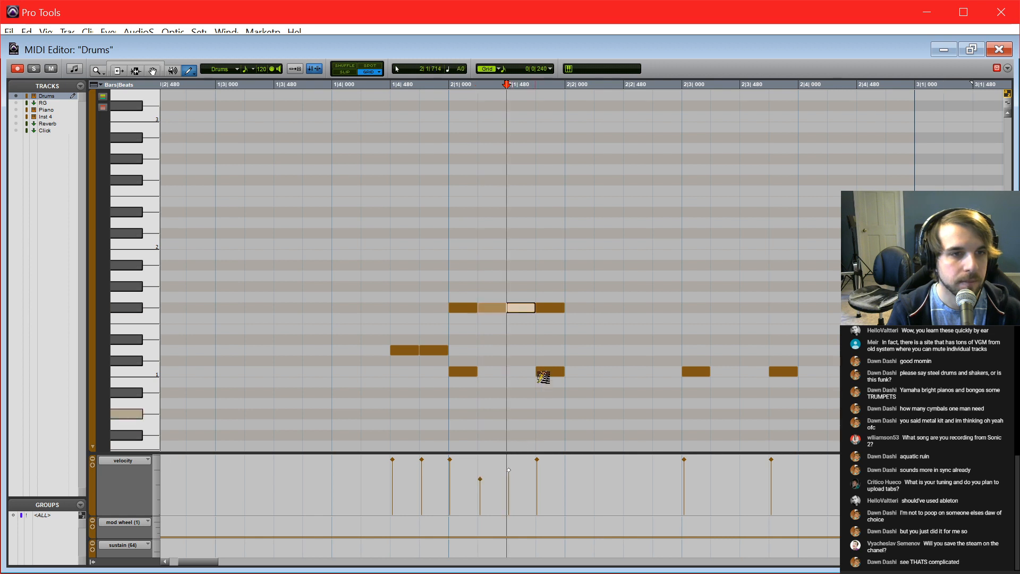
left_click(553, 309)
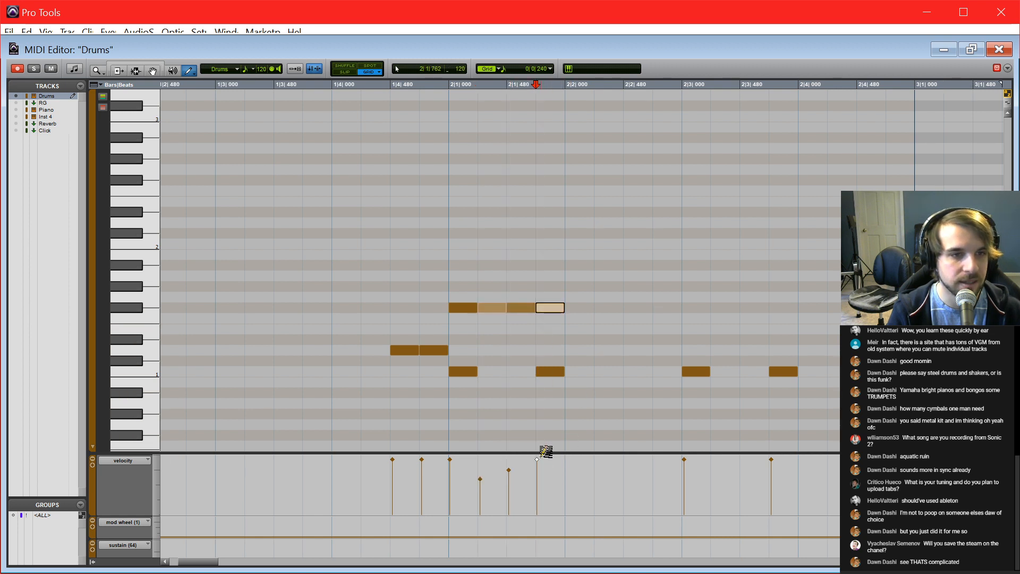
left_click_drag(538, 460, 537, 489)
Step: Copy the four F#1 notes across beats 2 to 4 of bar 2 and play the pattern from the bar's start
key("F8")
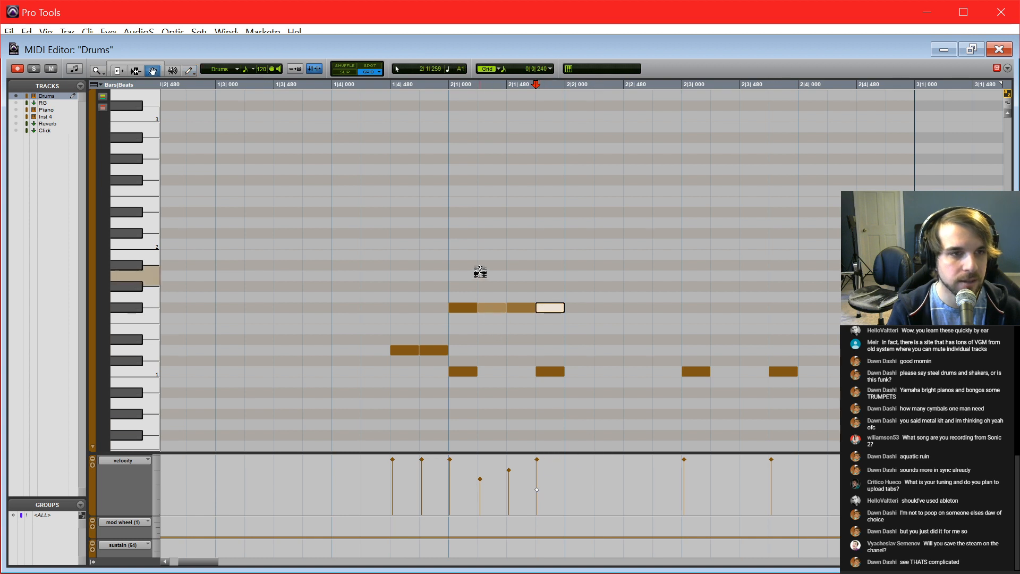
left_click_drag(478, 271, 638, 348)
left_click_drag(441, 257, 564, 315)
left_click_drag(467, 311, 815, 310)
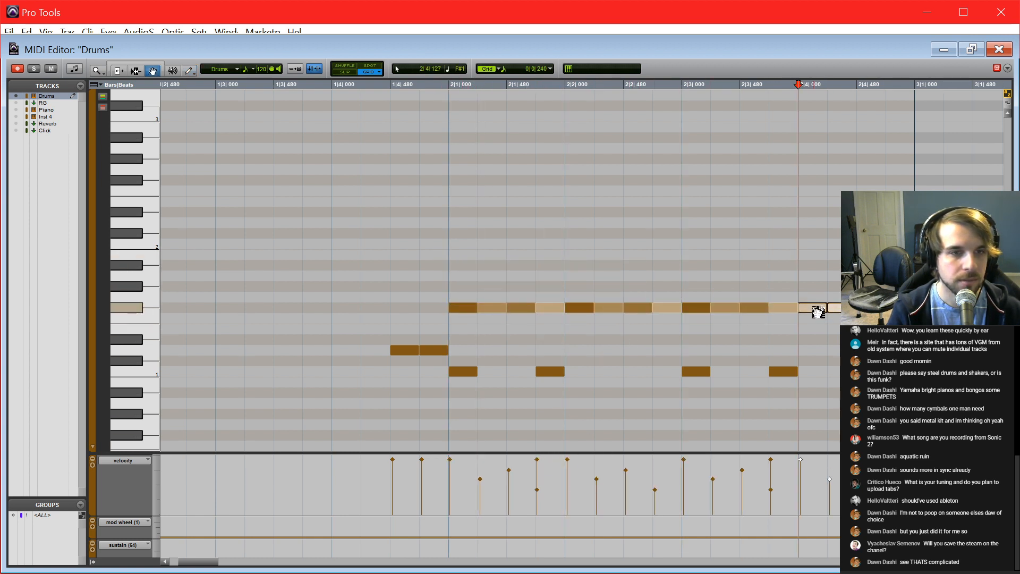
left_click(452, 385)
key("space")
Step: Lower the reference track's fader to about -3.3 dB and mute the Bass track in the mixer
key("ctrl+=")
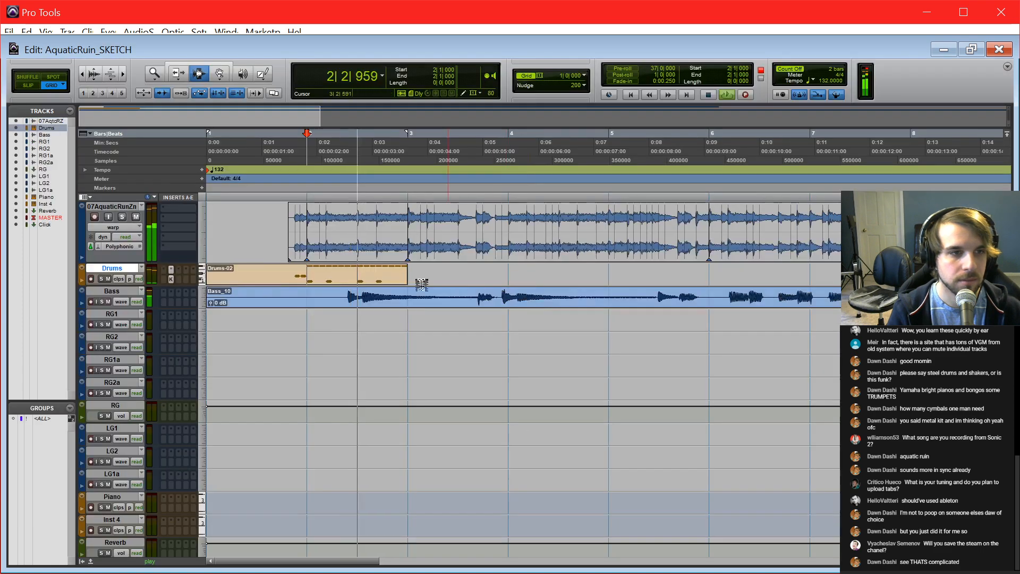
key("ctrl+=")
left_click_drag(23, 393, 24, 401)
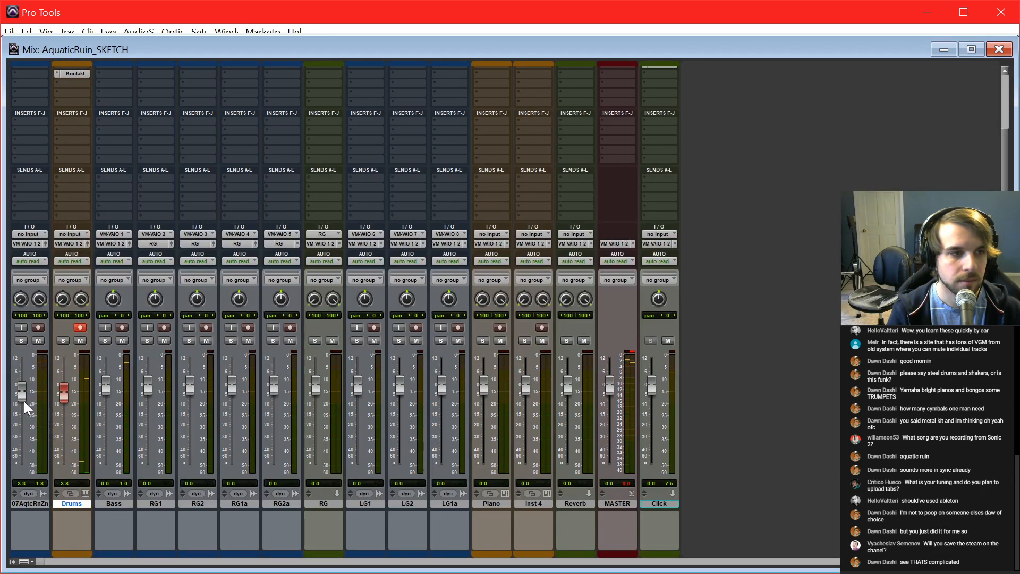
left_click(122, 341)
key("ctrl+=")
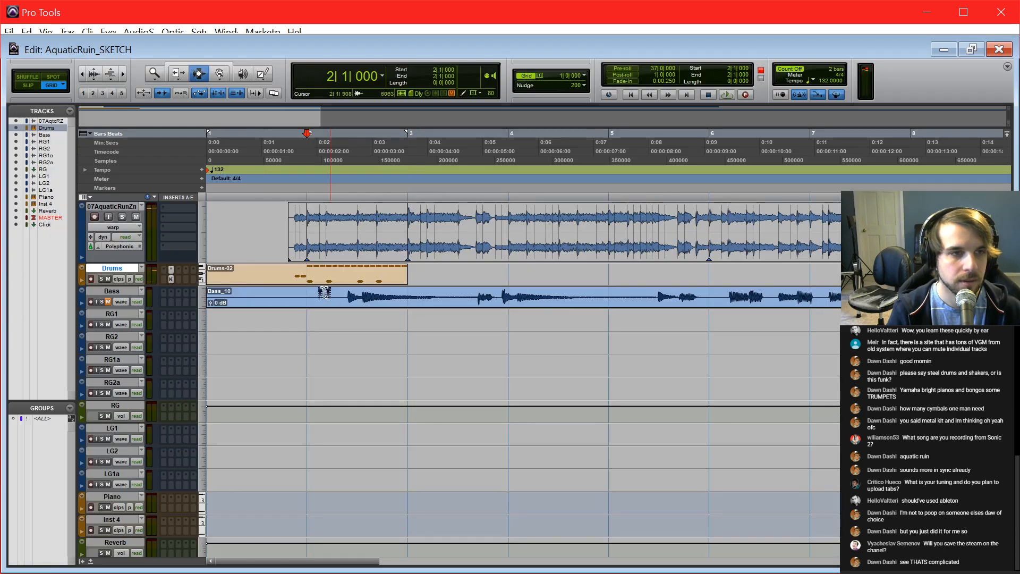
Step: Reduce the reference track's fader further to about -9.7 dB and return to the Edit window
key("ctrl+=")
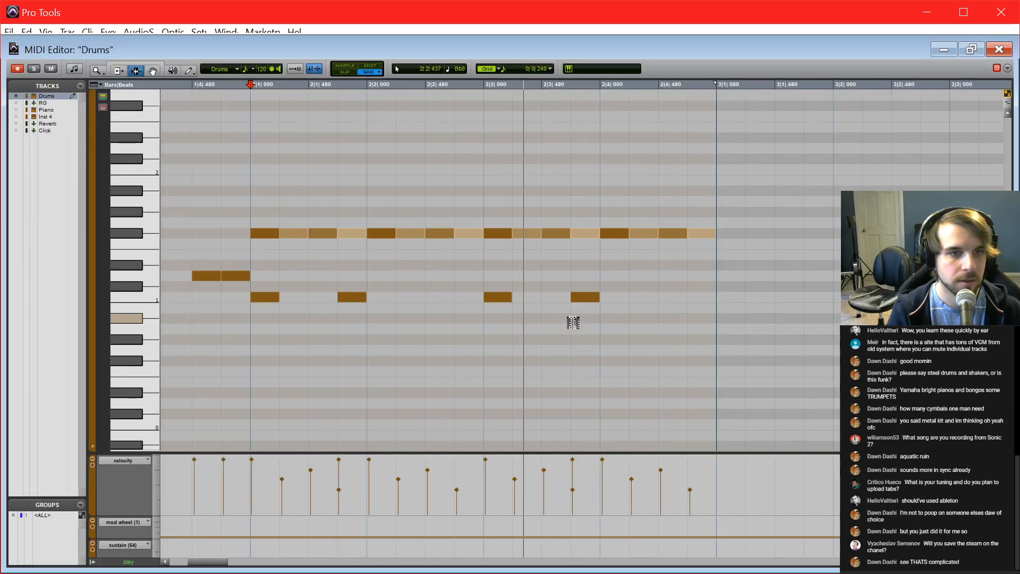
key("ctrl+=")
key("ctrl+=")
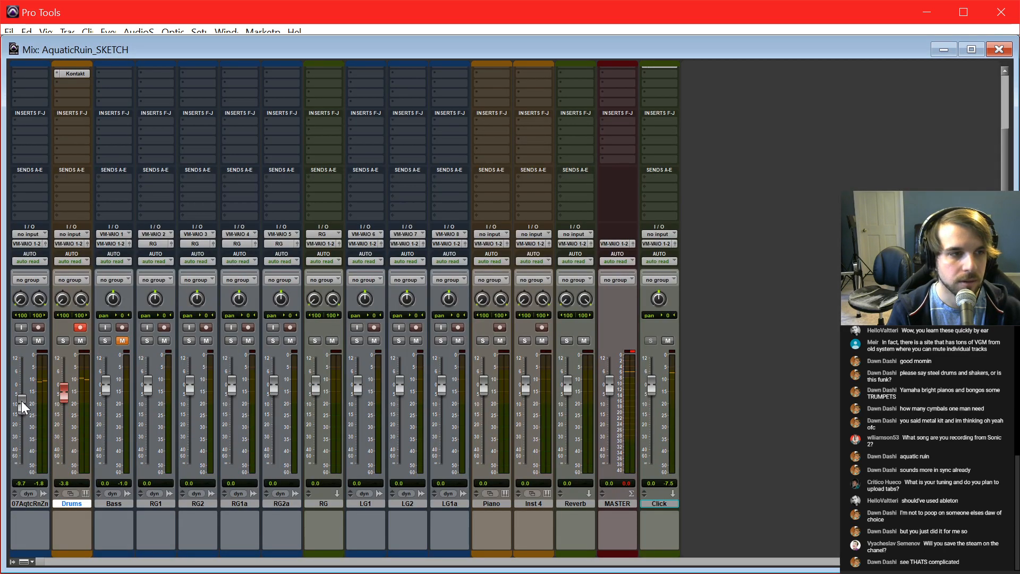
key("ctrl+=")
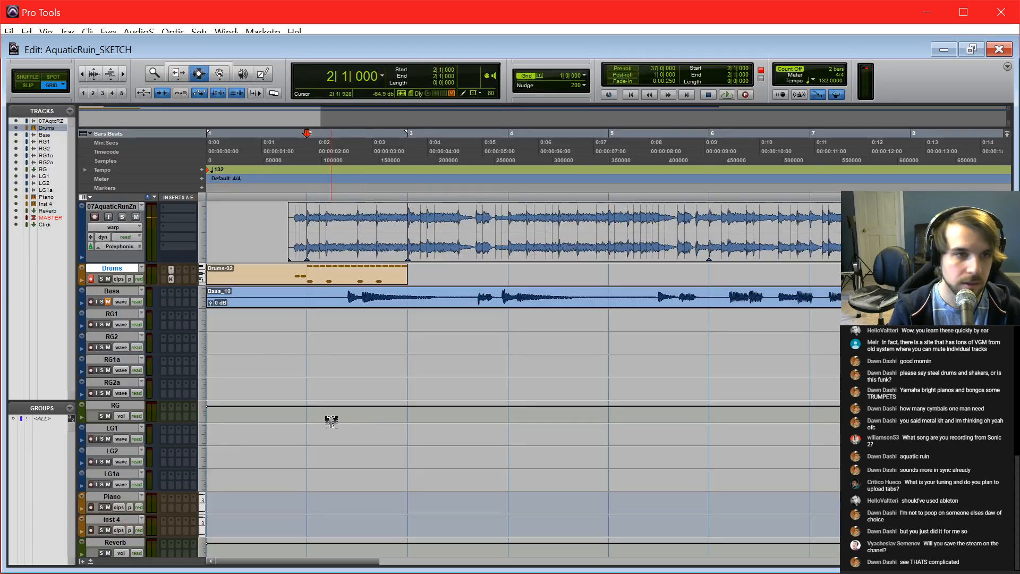
Step: Duplicate the bar 2 drum pattern into bar 3 in the MIDI Editor
double_click(306, 285)
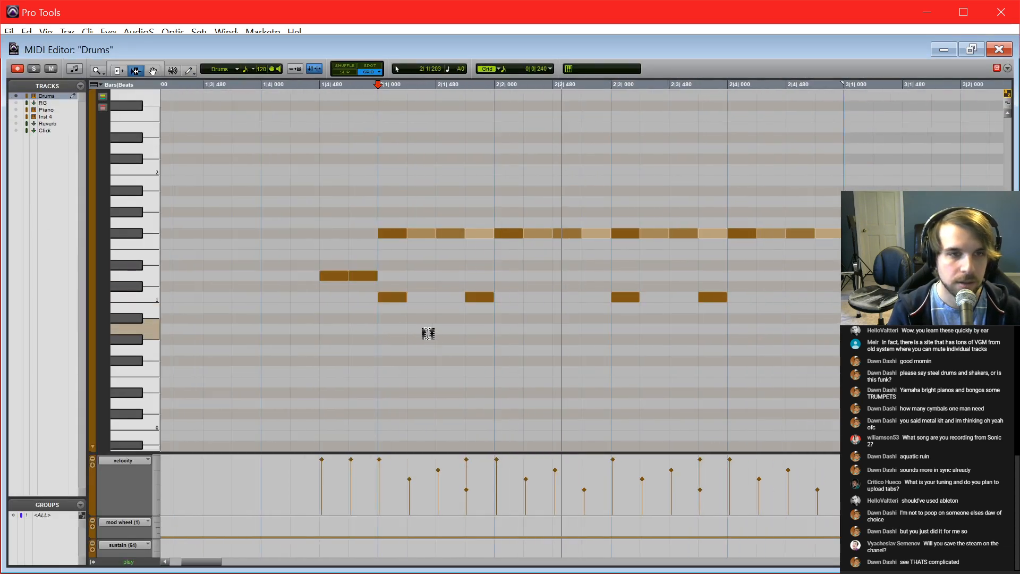
key("space")
left_click_drag(293, 205, 562, 346)
key("ctrl+d")
left_click(530, 339)
scroll(529, 339, "right", 5)
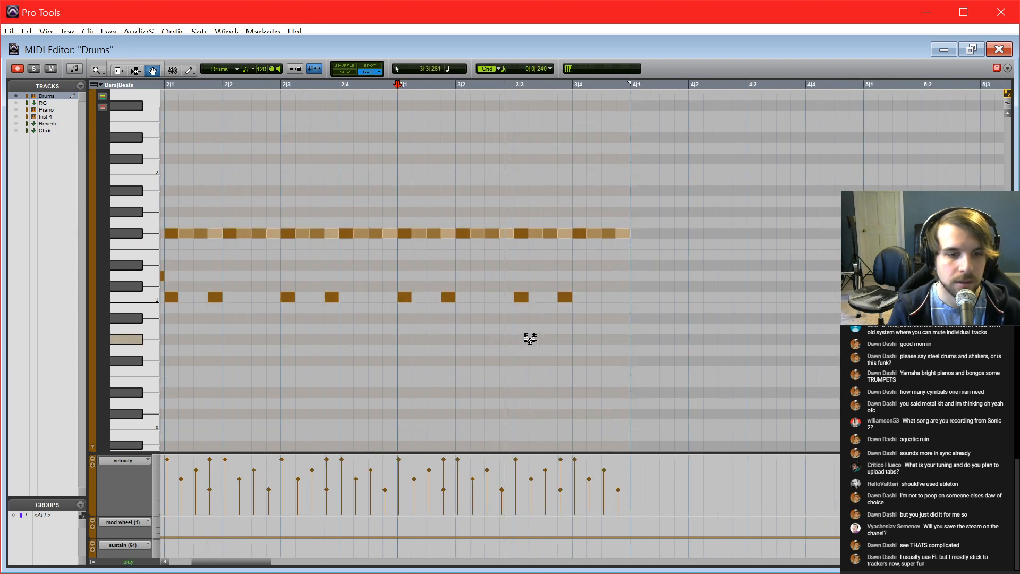
Step: Delete the bar 3 notes from 3|3|720 onward and draw two consecutive D1 sixteenth notes starting there
key("F10")
left_click_drag(633, 234, 563, 314)
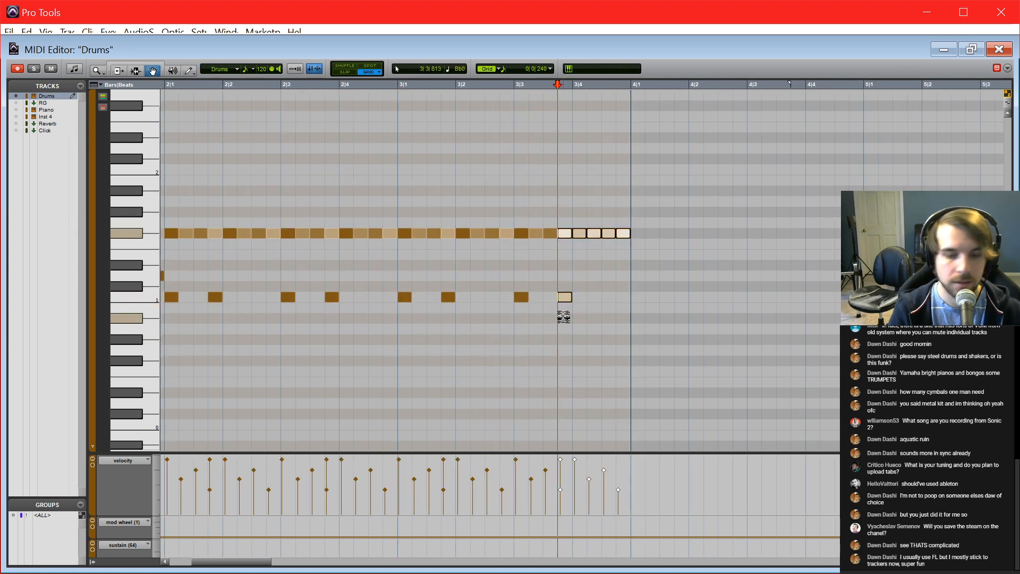
key("Delete")
left_click(562, 276)
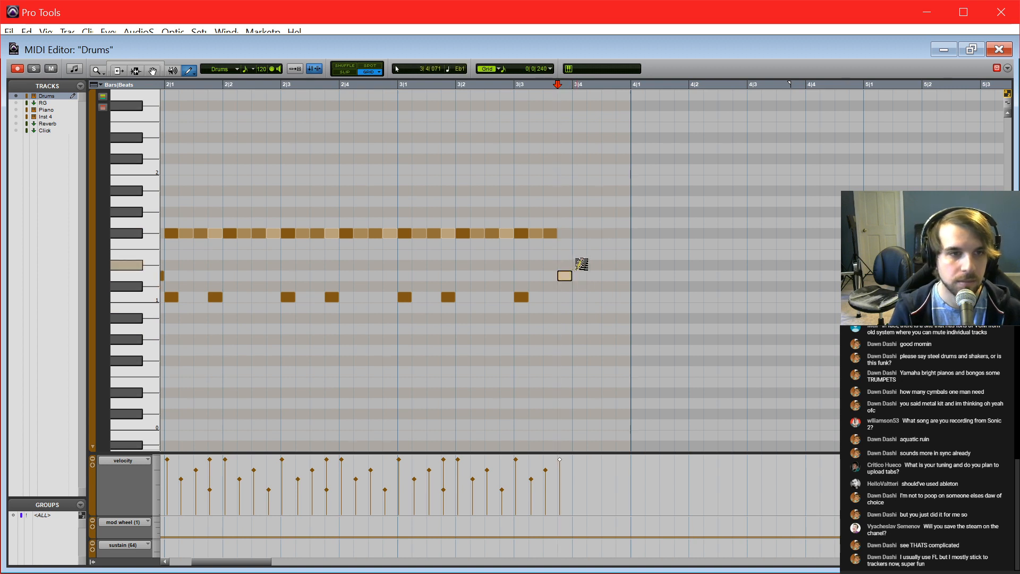
left_click(579, 273)
Step: Draw two G1 sixteenth notes in the last half beat of bar 3 and lower the first one's velocity
left_click(611, 201)
key("ctrl+z")
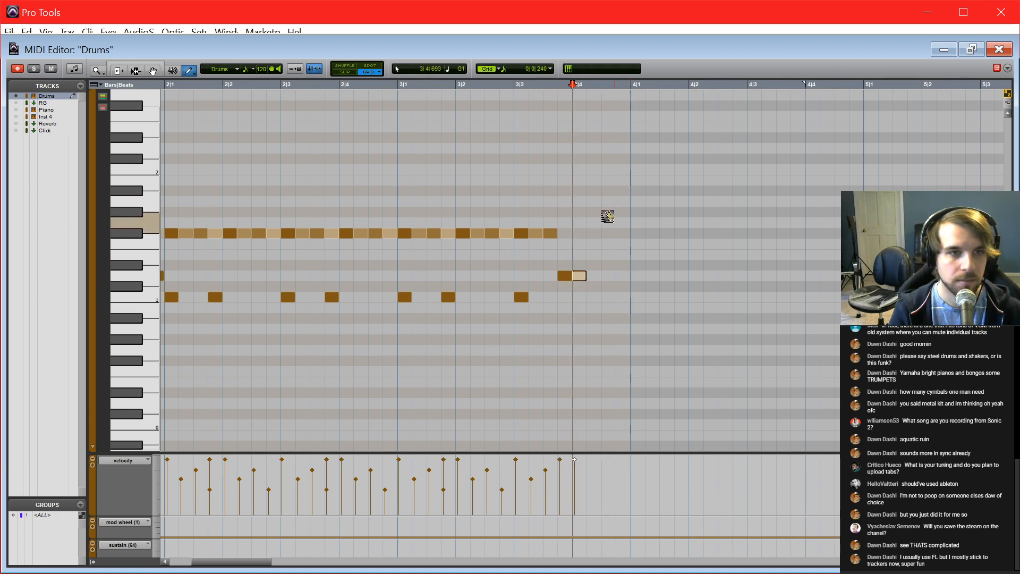
left_click(605, 223)
left_click(625, 223)
key("F8")
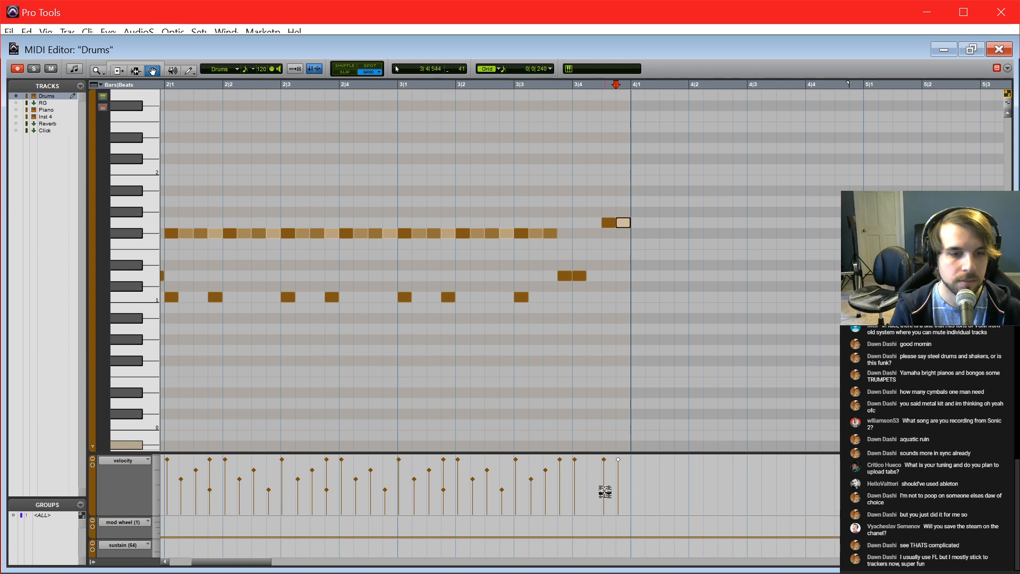
left_click_drag(607, 464, 607, 477)
left_click(594, 395)
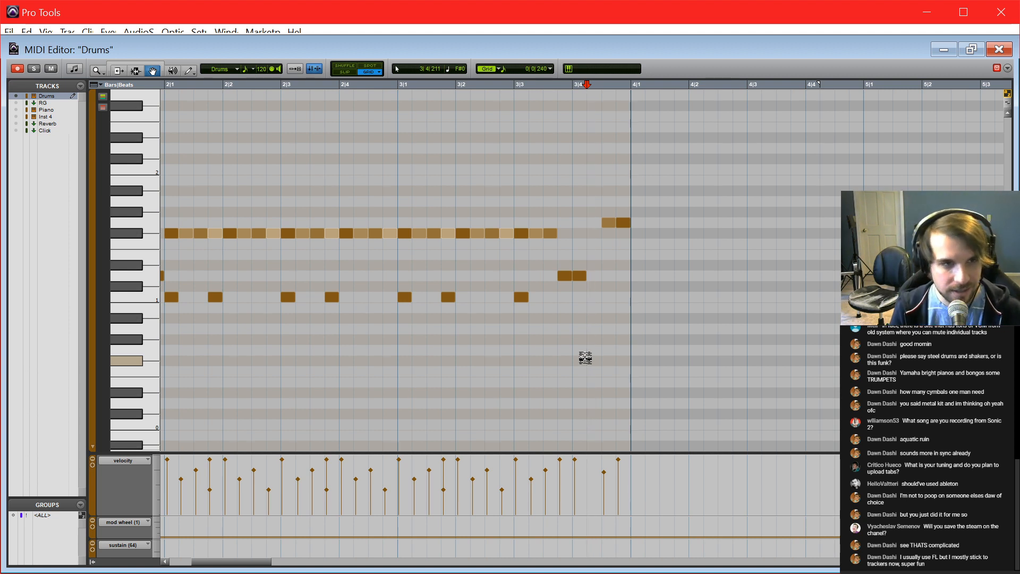
Step: Play the drum pattern from the start of bar 2 to check the fill ending bar 3
left_click(628, 261)
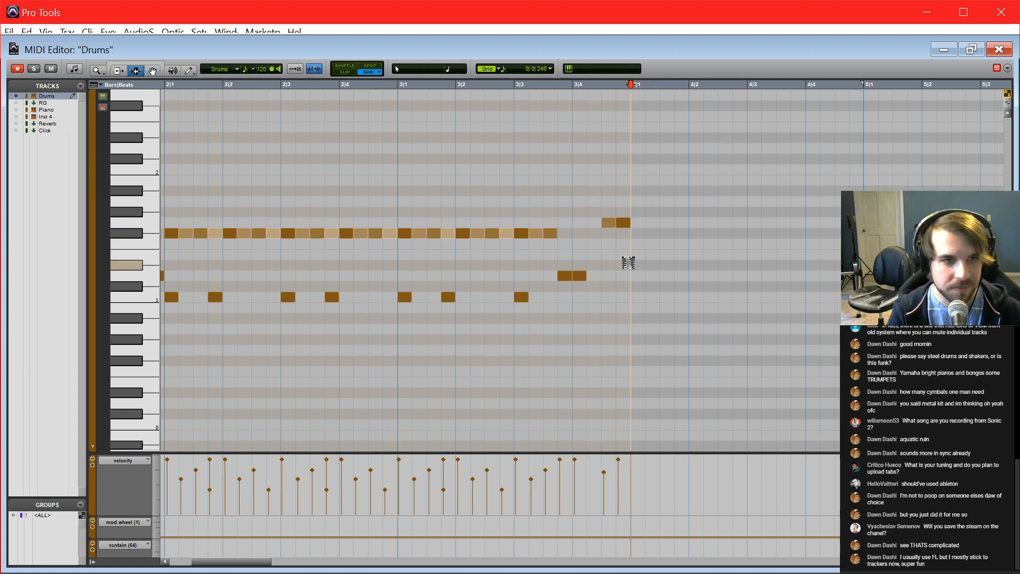
scroll(635, 265, "left", 4)
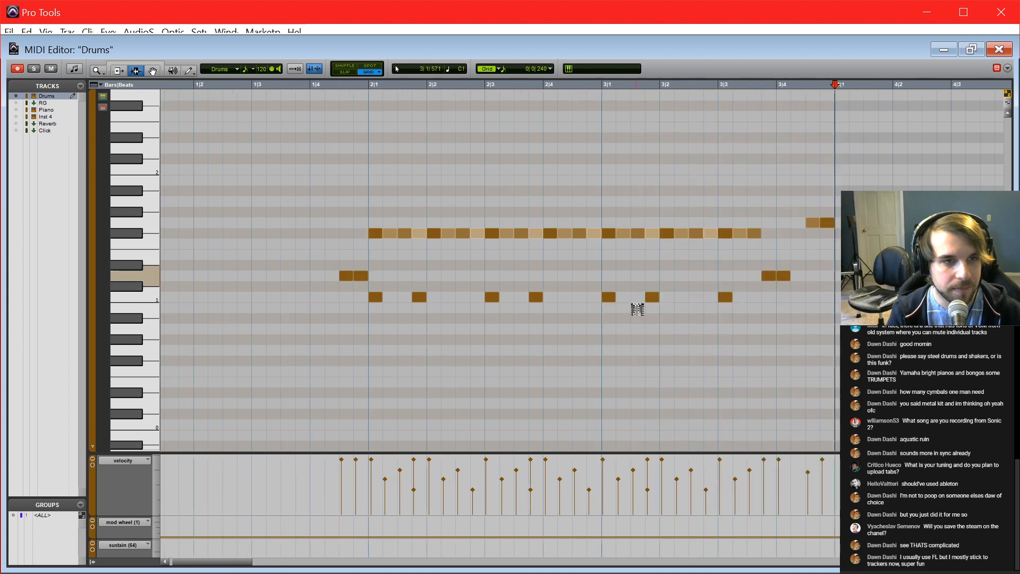
left_click(360, 340)
left_click(365, 339)
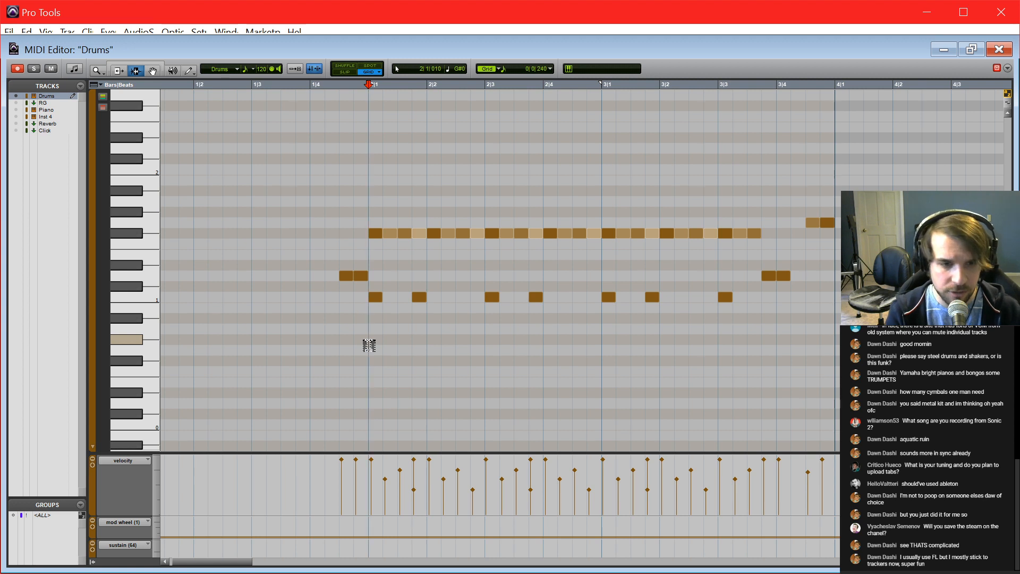
scroll(370, 340, "right", 3)
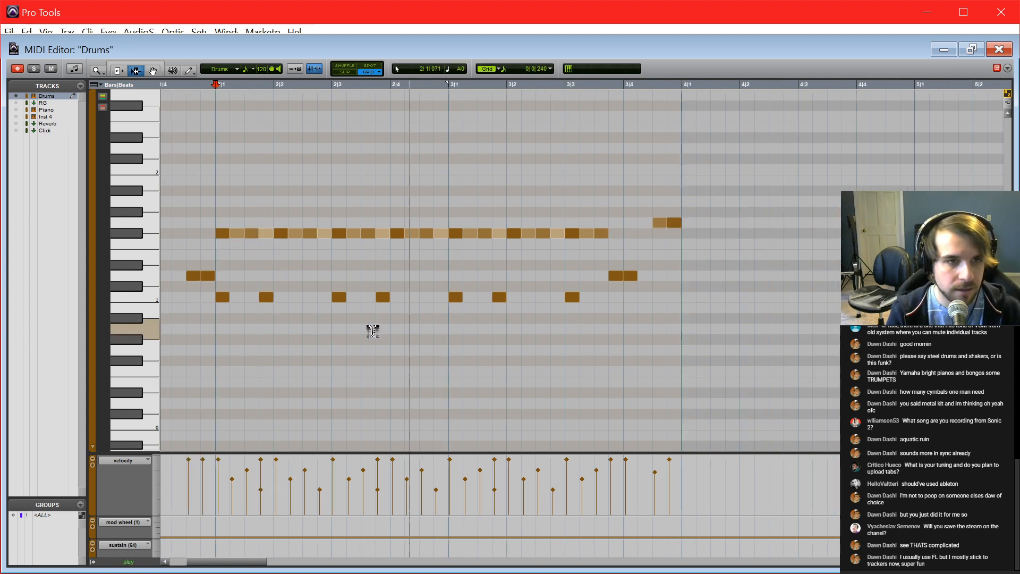
scroll(404, 292, "up", 3)
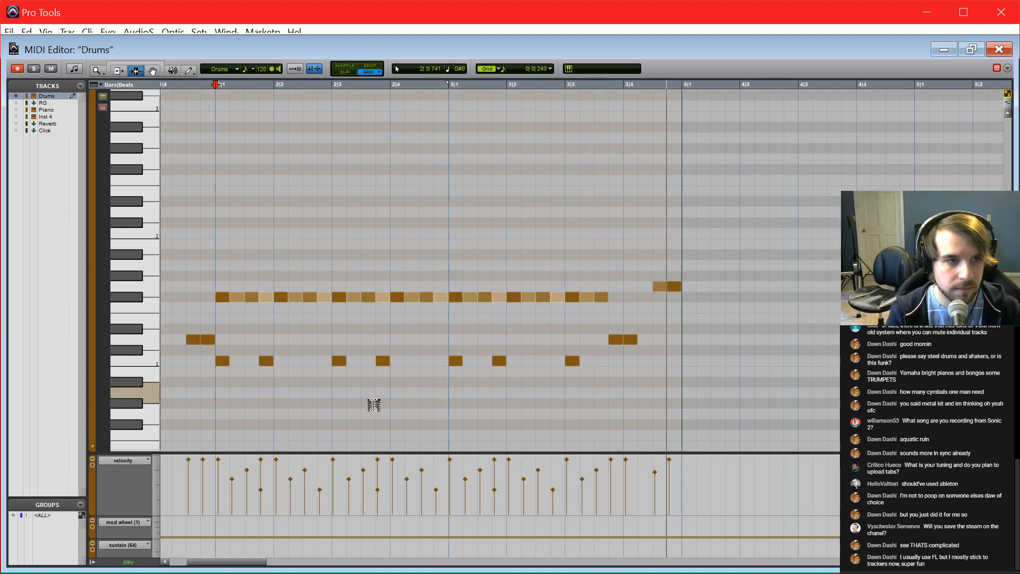
Step: Add a C#2 note at the start of bar 2, duplicate bars 2–3 into bars 4–5, and place the cursor at bar 4
key("F10")
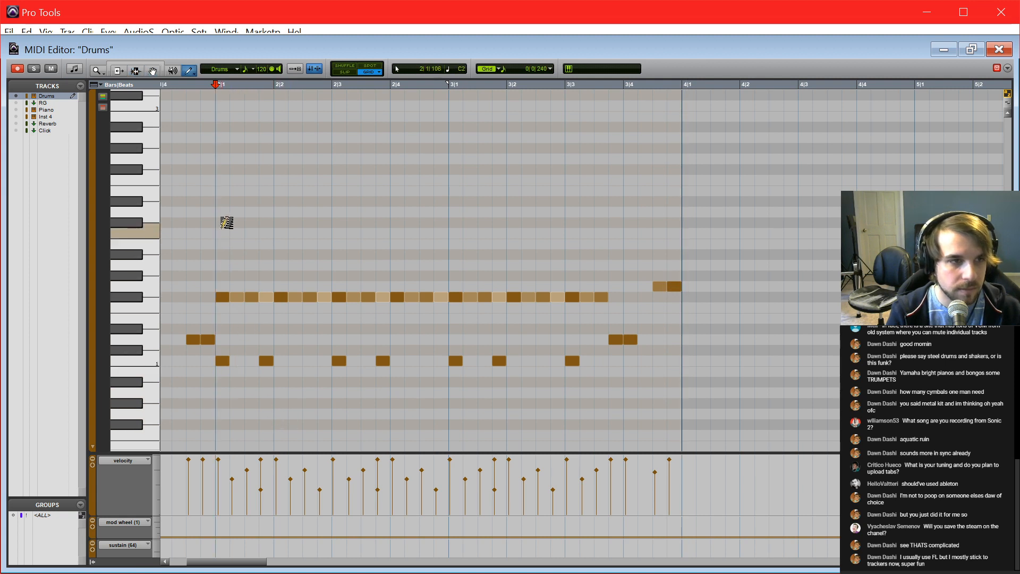
left_click(227, 223)
key("F7")
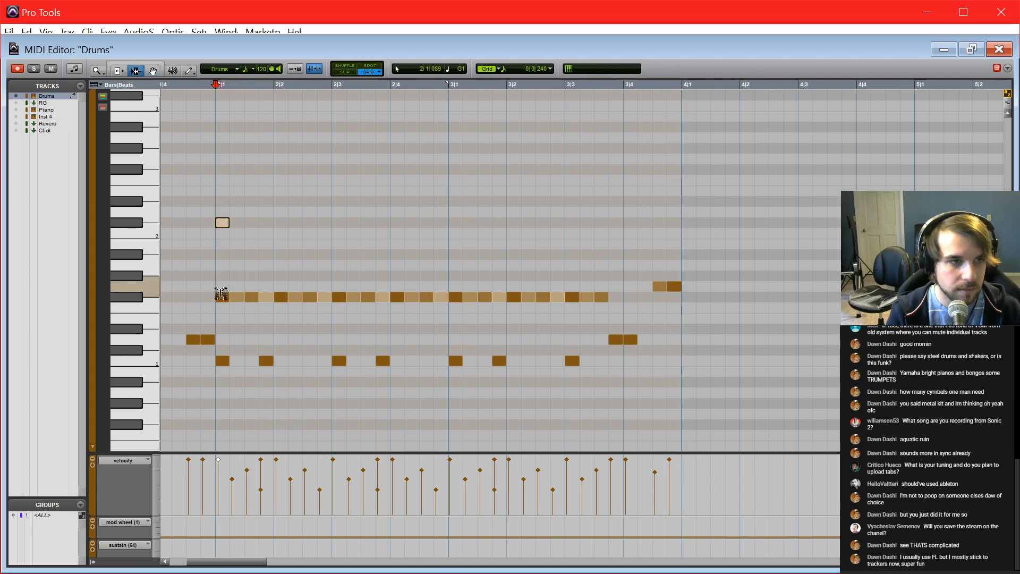
left_click_drag(221, 294, 210, 372)
key("ctrl+d")
left_click(684, 340)
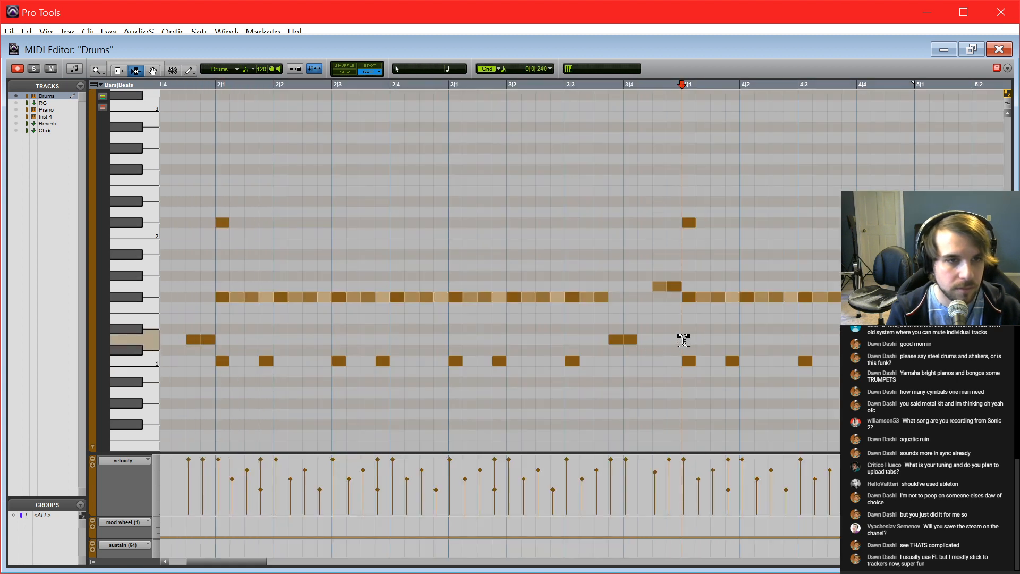
Step: Play the drums from the start of bar 4 and draw a C1 sixteenth note at the start of bar 6
key("space")
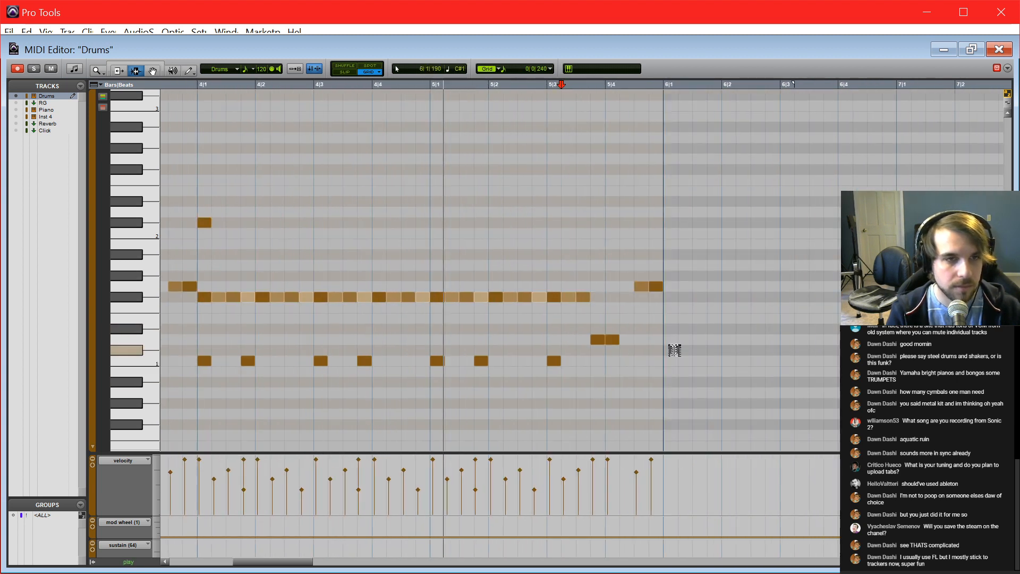
left_click(674, 350)
key("Escape")
key("Escape")
key("Escape")
key("space")
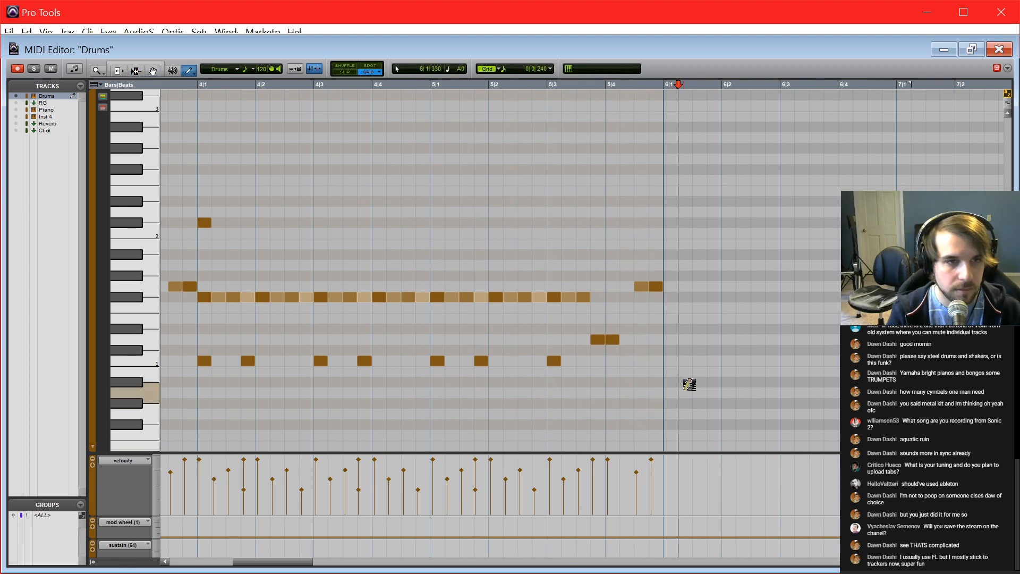
left_click(669, 360)
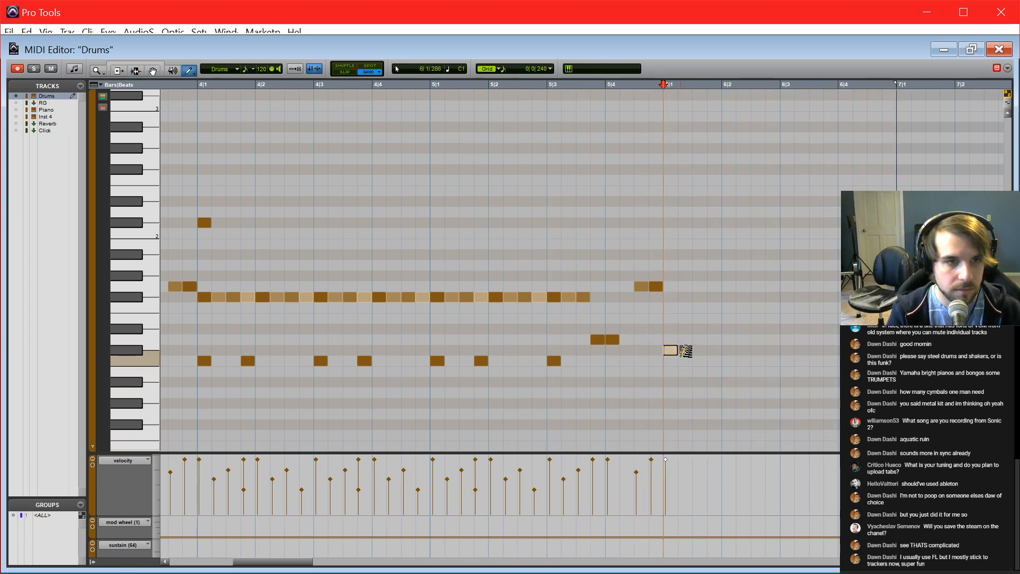
left_click(714, 360)
left_click(827, 360)
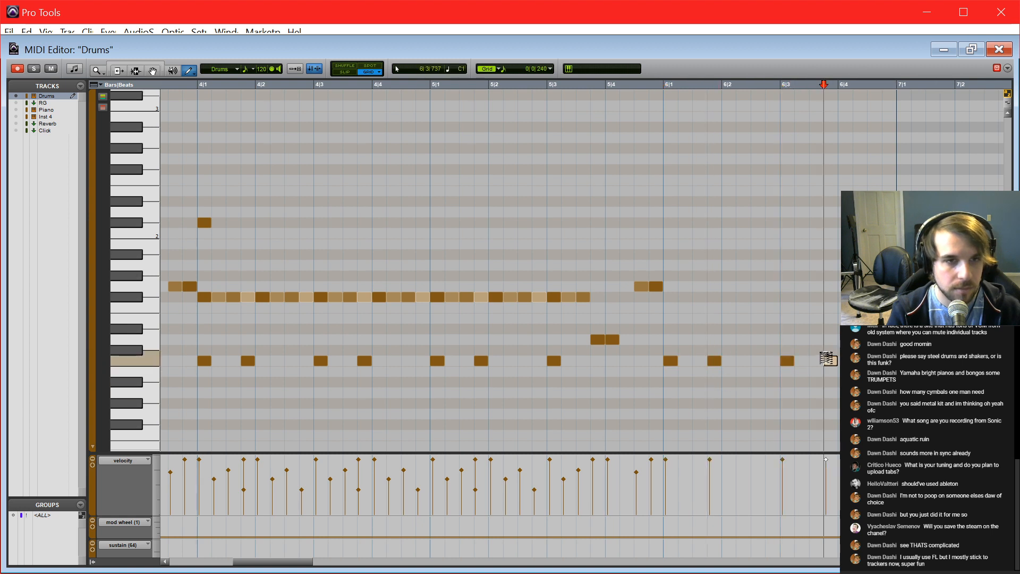
scroll(717, 377, "right", 3)
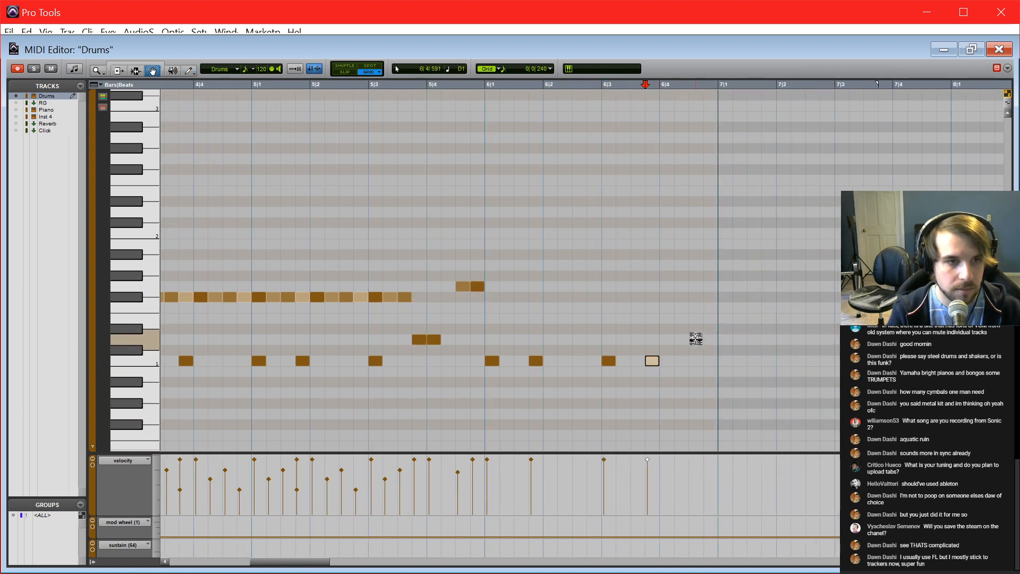
left_click_drag(695, 337, 528, 388)
key("Delete")
Step: Draw C1 notes on beats 2, 3 and 4 of bar 6, adding lower-velocity sixteenths just before beats 2 and 4
left_click(555, 359)
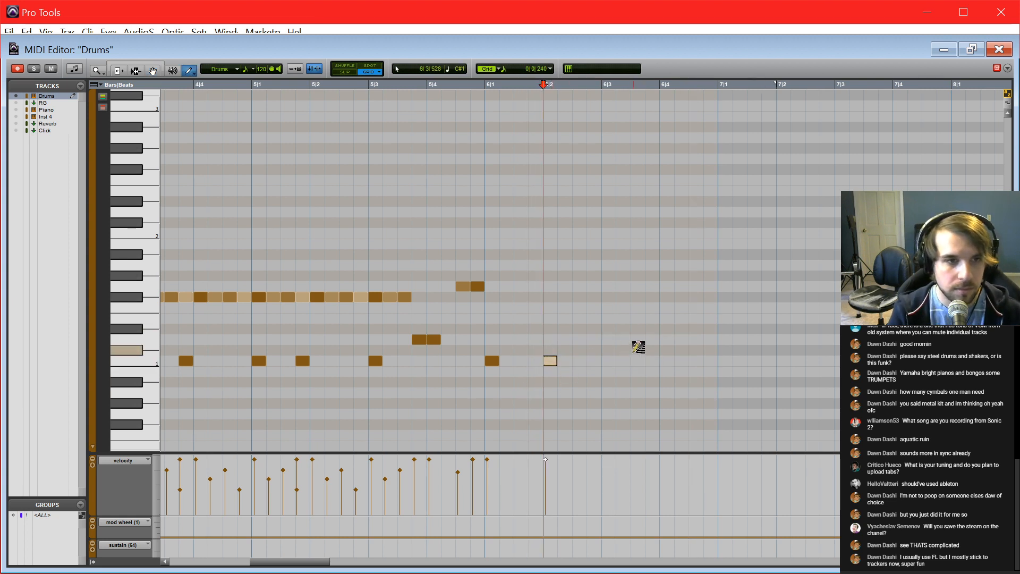
left_click(614, 361)
left_click(664, 361)
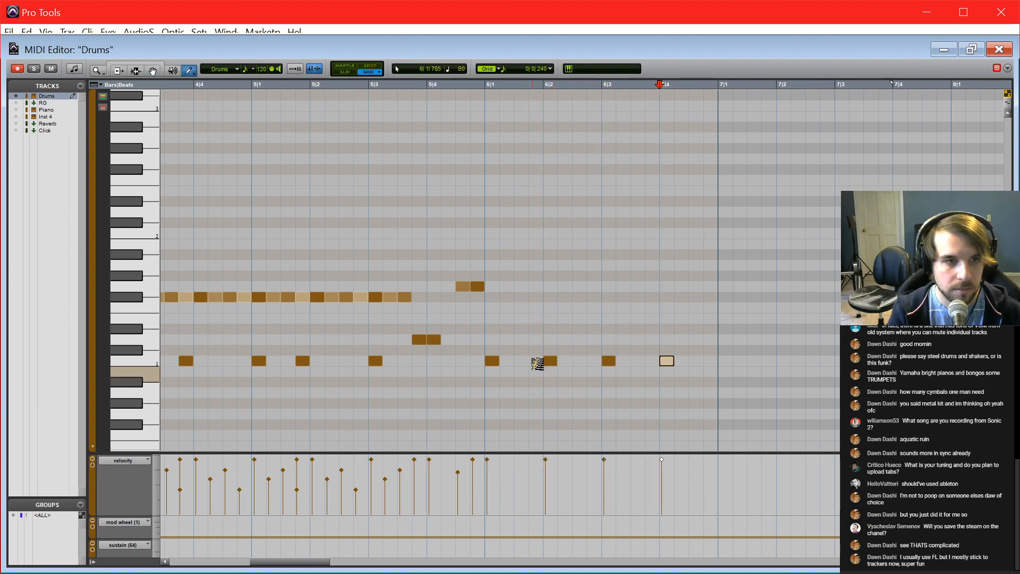
left_click(531, 360)
left_click(647, 360)
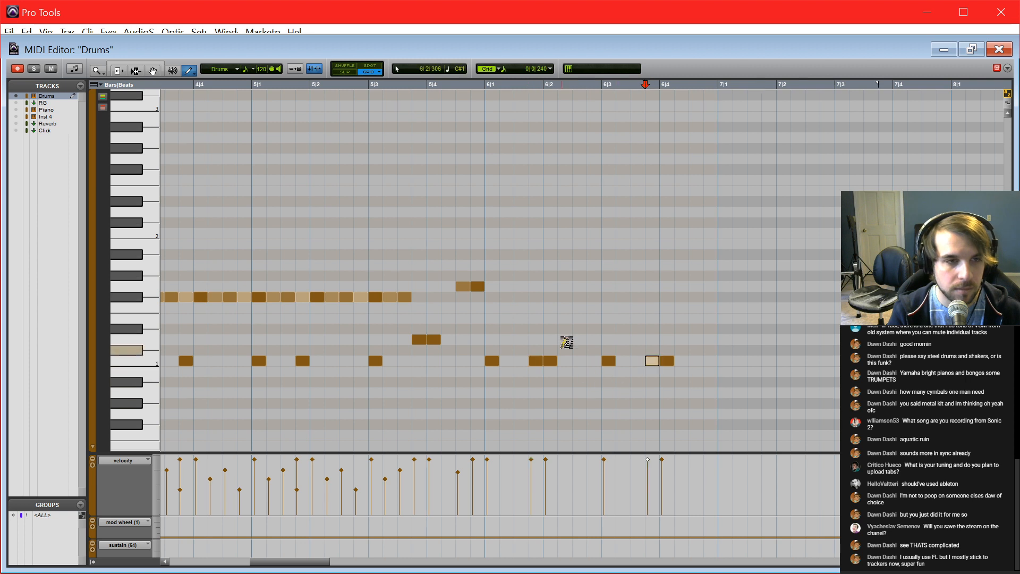
left_click_drag(531, 459, 533, 479)
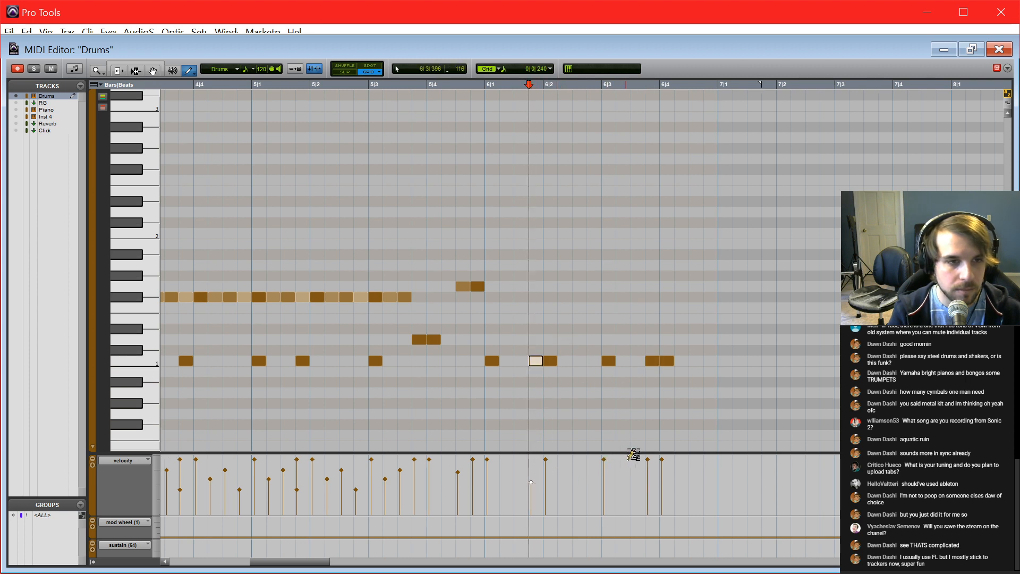
left_click_drag(647, 459, 651, 485)
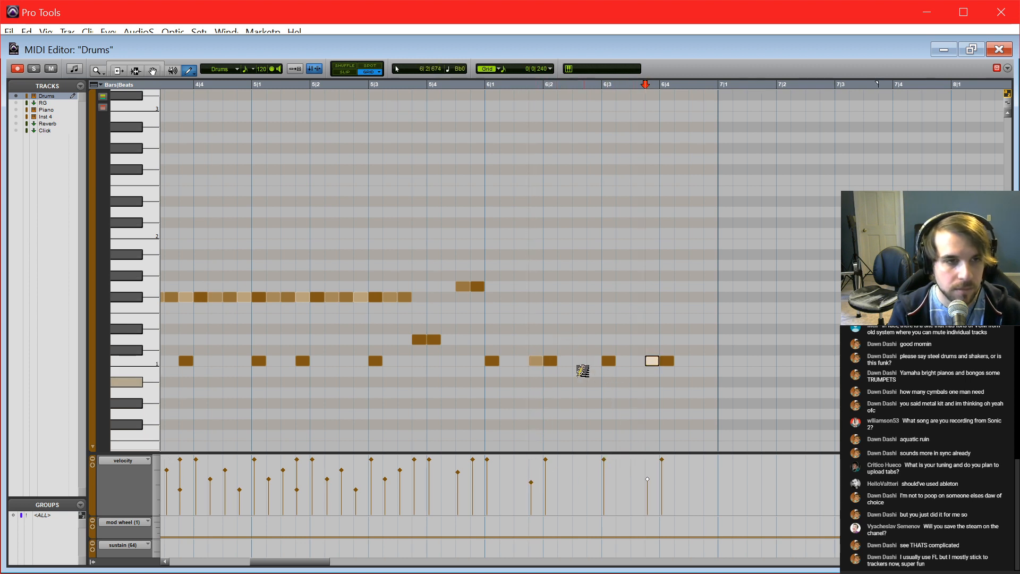
Step: Draw a D1 note at 6|1|720 and a G1 note at 6|2|720, lowering the G1 note's velocity
left_click(535, 339)
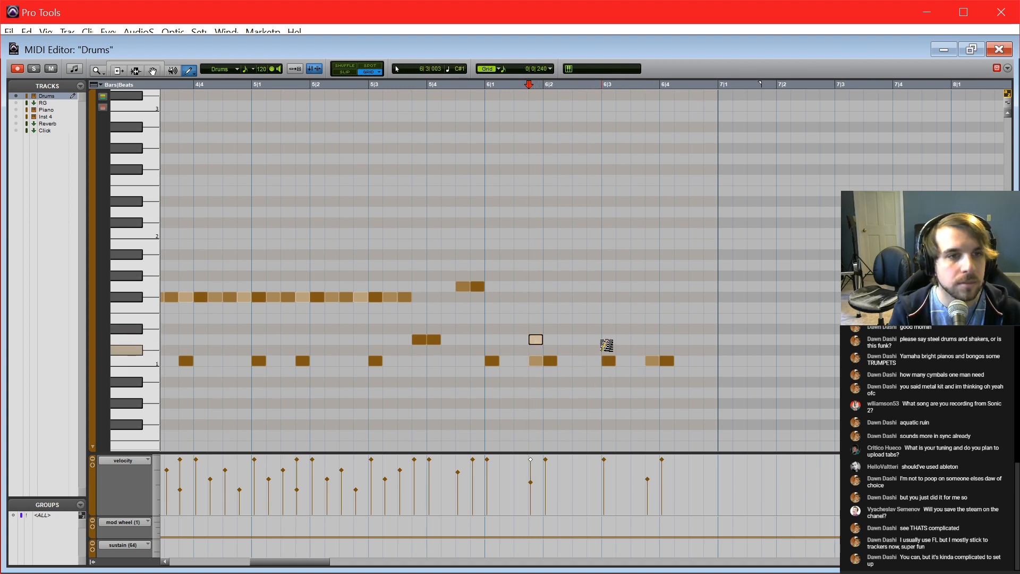
left_click(594, 286)
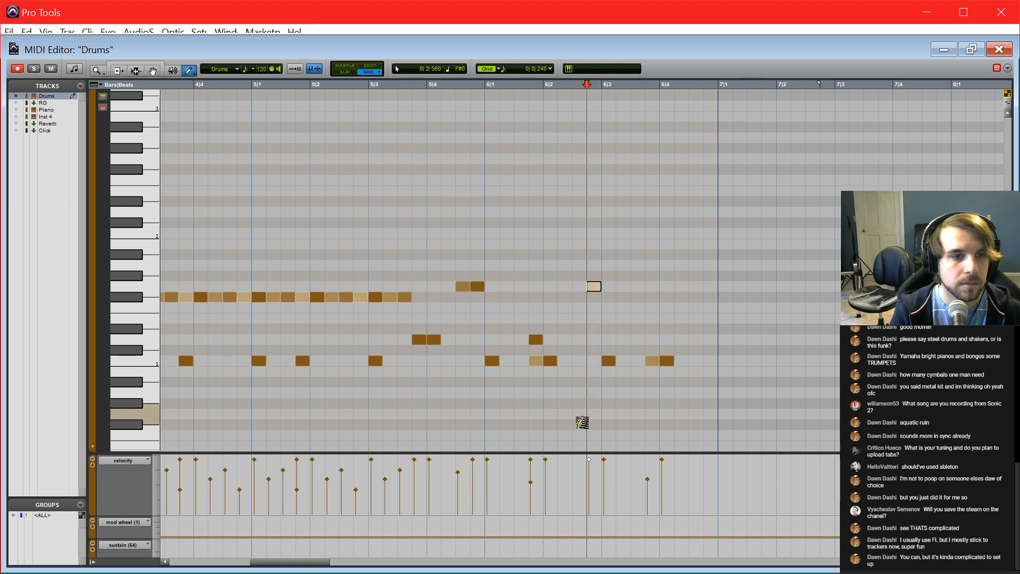
left_click_drag(594, 464, 589, 484)
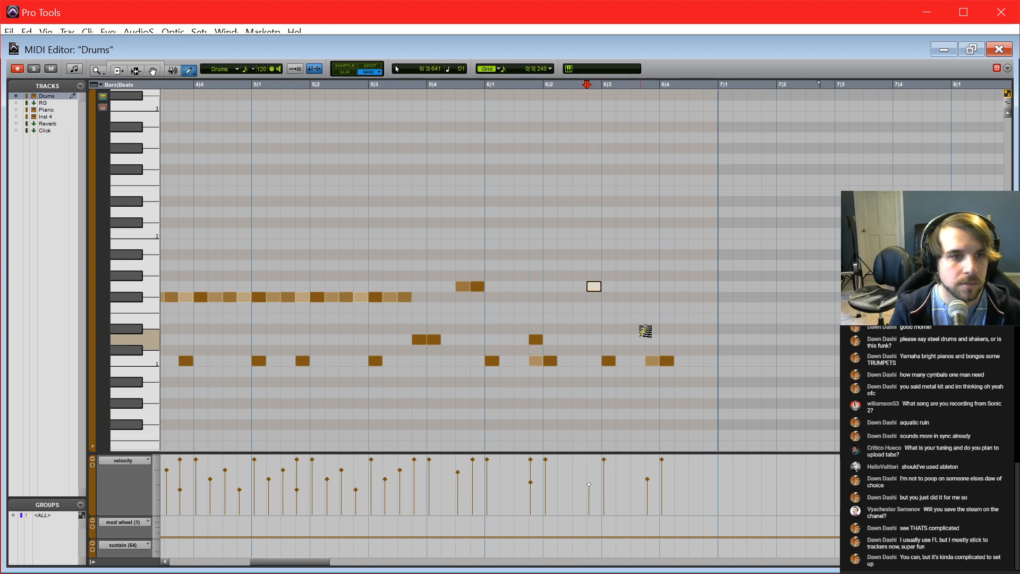
Step: Draw two consecutive C2 sixteenth notes in the last half beat of bar 6 and lower their velocities
left_click(696, 287)
key("ctrl+z")
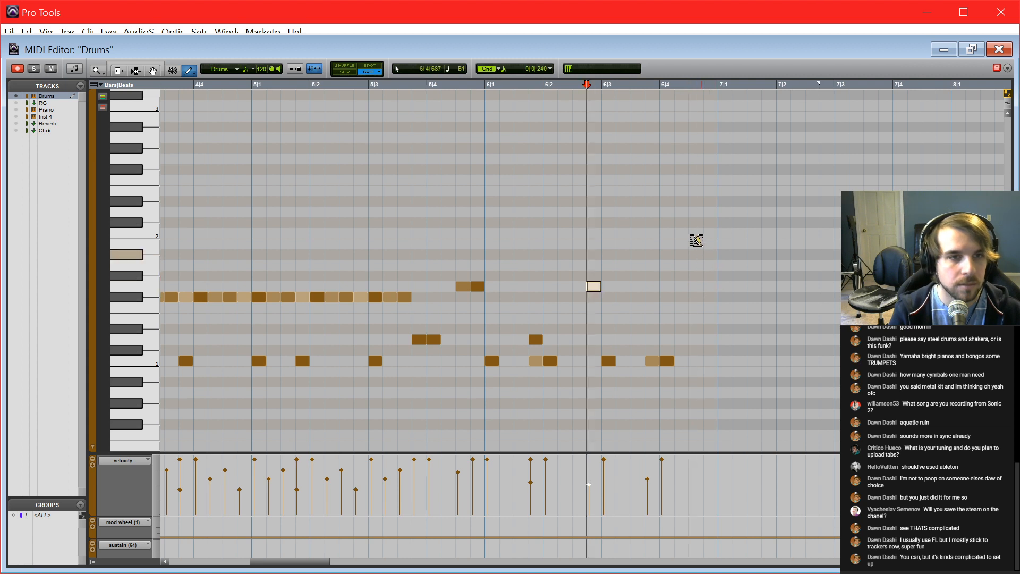
left_click(697, 233)
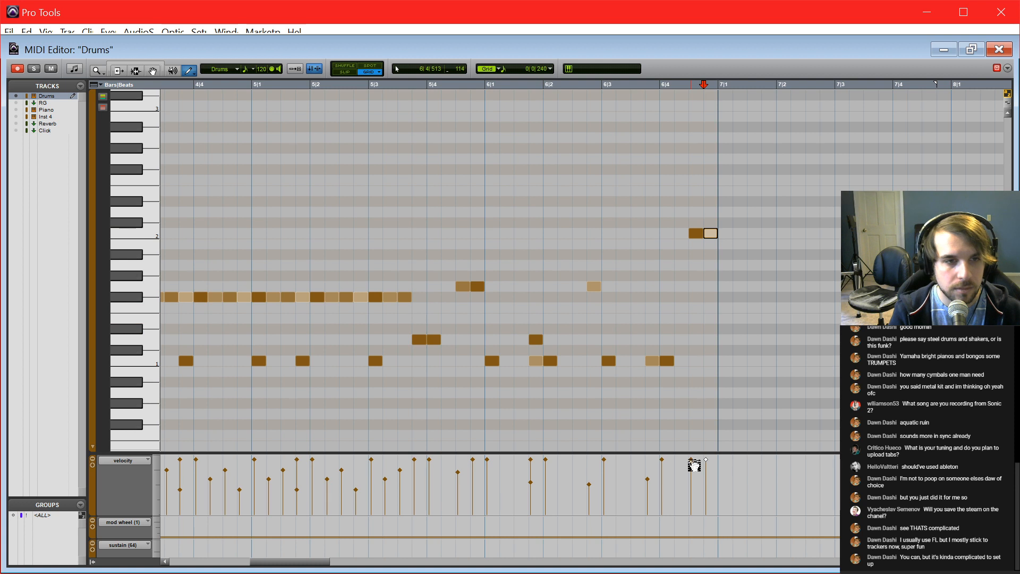
left_click_drag(690, 460, 711, 475)
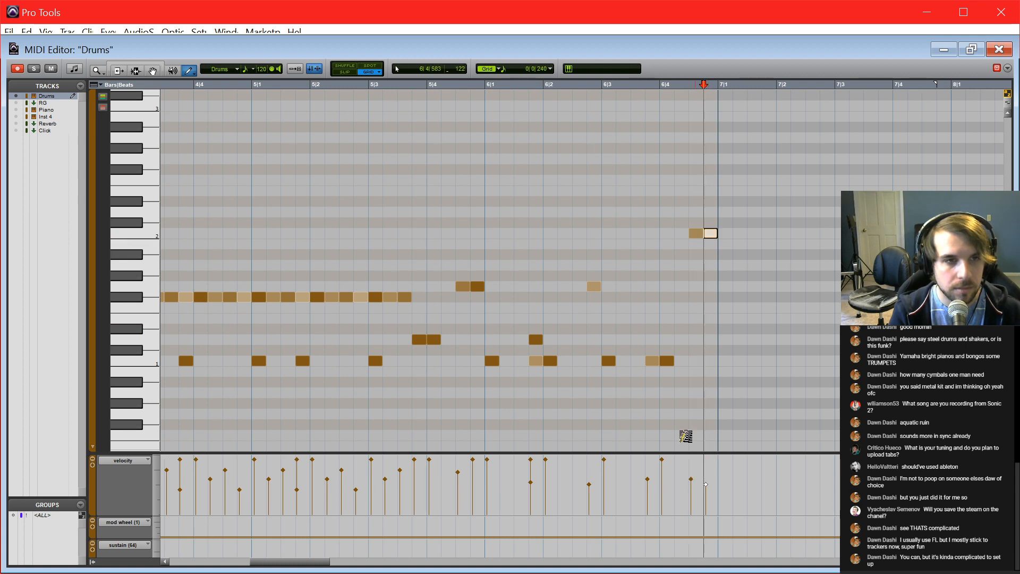
Step: Add C#2 at the start of bar 6 and D#2 eighth-note hits from beat 2 to the bar's end, with softer offbeats
left_click(492, 223)
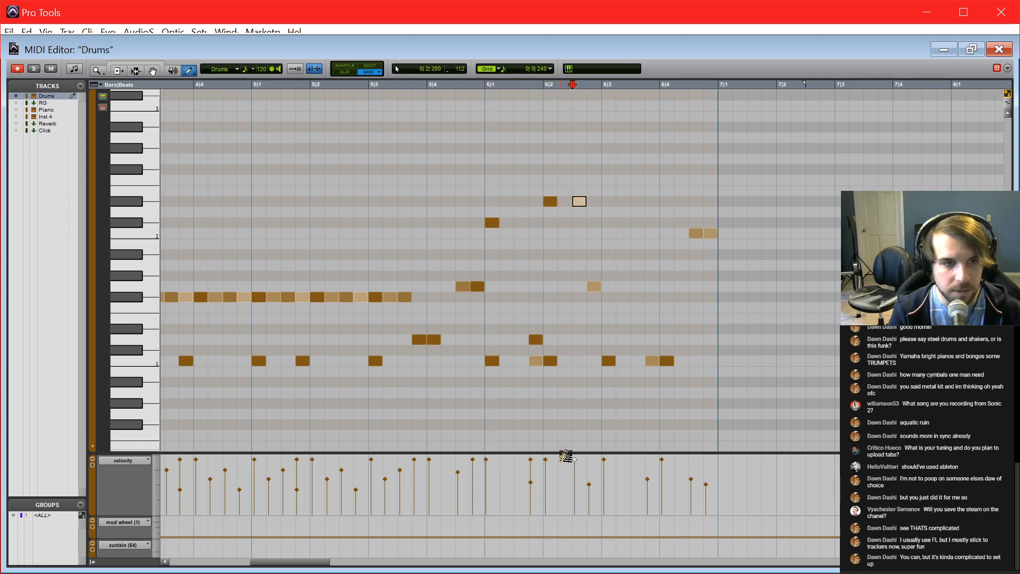
left_click_drag(575, 460, 577, 484)
key("F8")
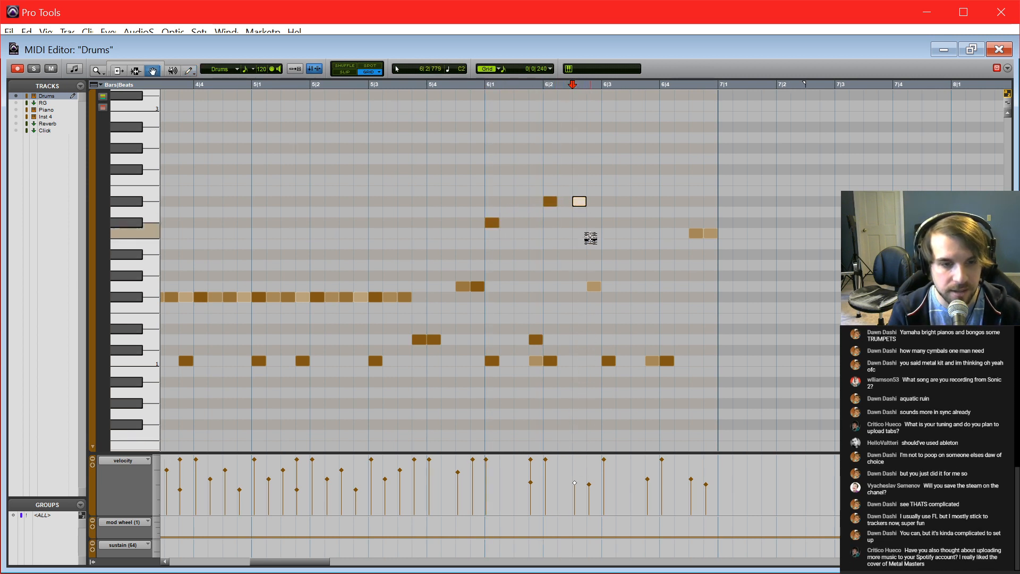
left_click_drag(544, 176, 653, 207)
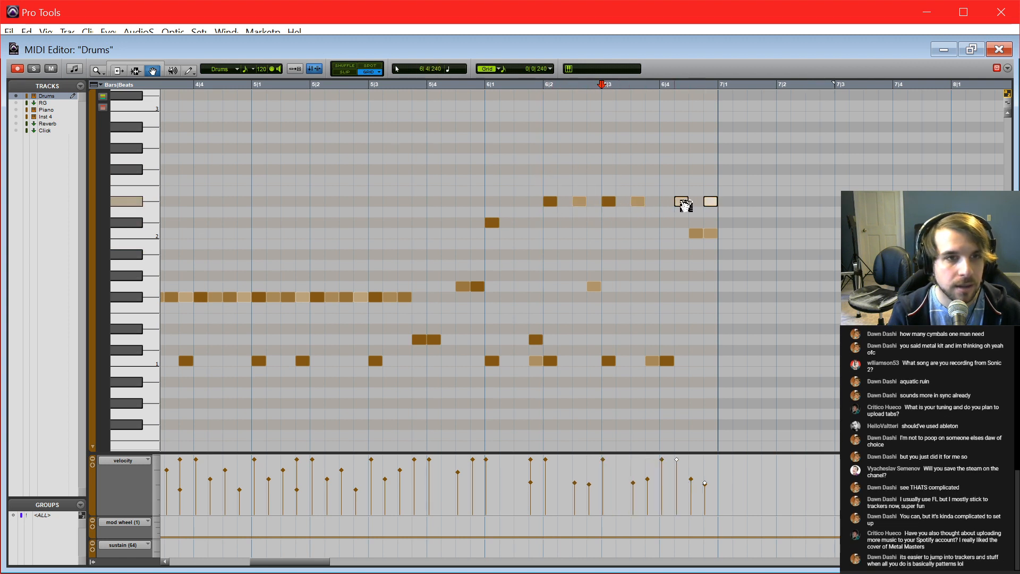
Step: Solo the drums and play them from the start of bar 6
key("F7")
left_click(485, 304)
key("space")
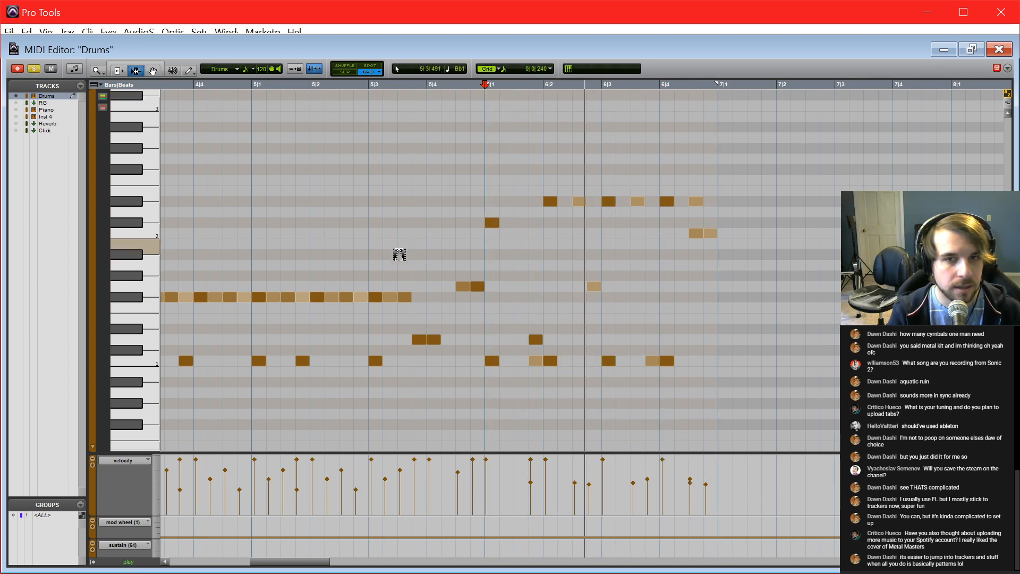
key("space")
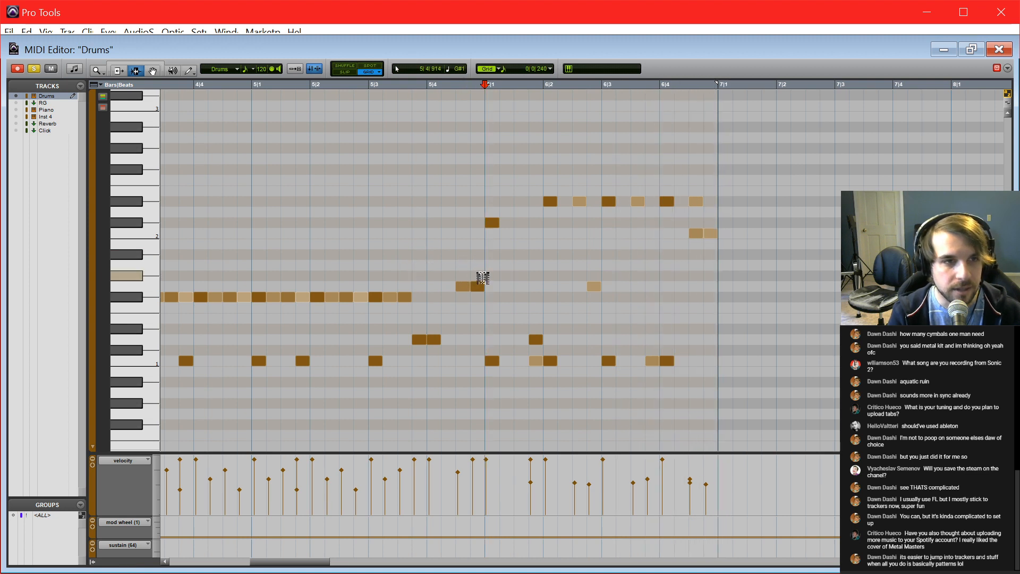
Step: Duplicate bar 6 into bar 7 and replace the copied C#2 with D#2 hits on beat 1 and its softer offbeat
left_click_drag(485, 275, 713, 287)
key("ctrl+d")
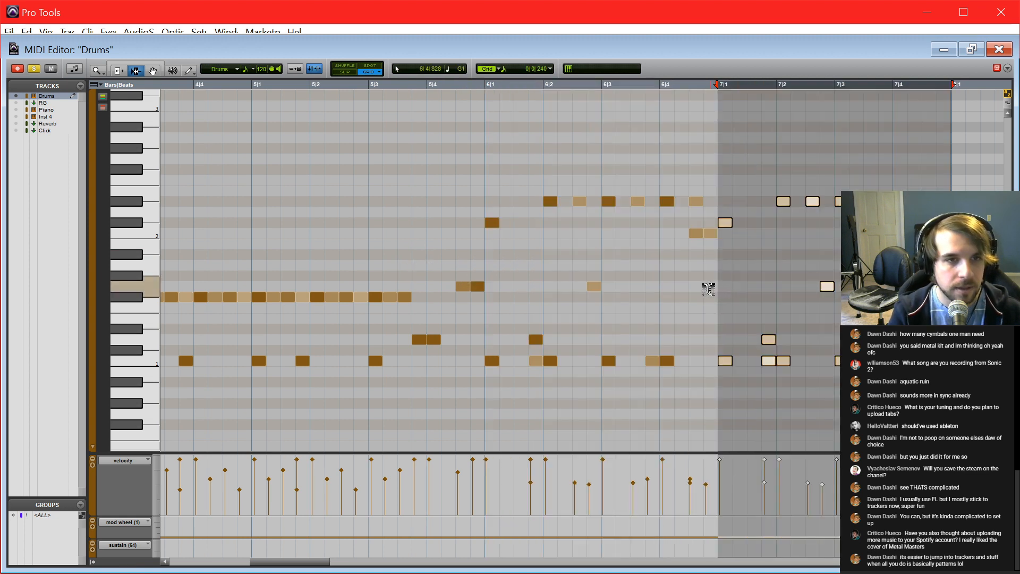
left_click(749, 301)
left_click_drag(735, 229, 729, 209)
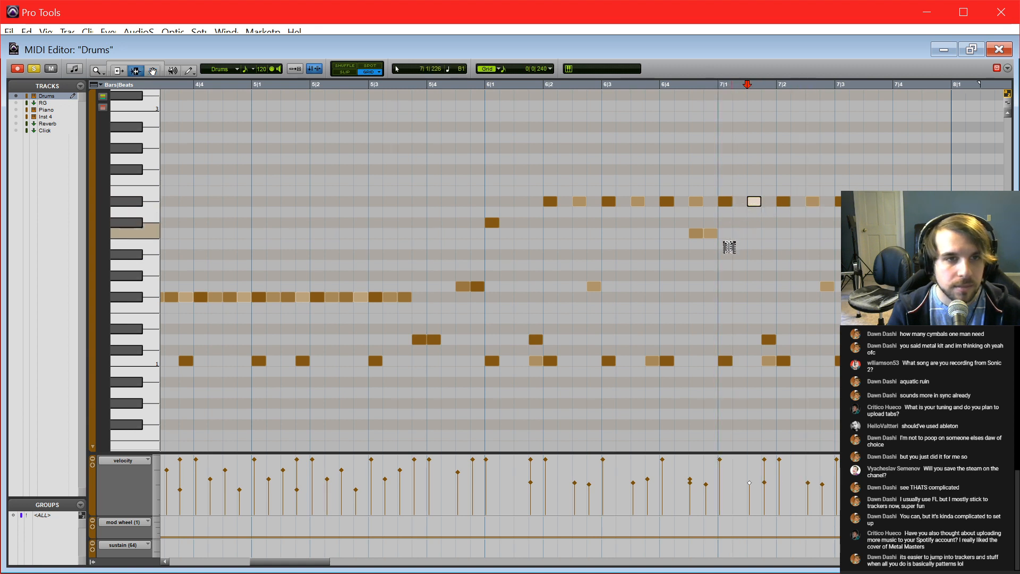
Step: Play the pattern from the start of bar 7 and duplicate bar 7 into bars 8 and 9
left_click(713, 266)
key("space")
scroll(679, 287, "down", 1)
scroll(680, 293, "right", 1)
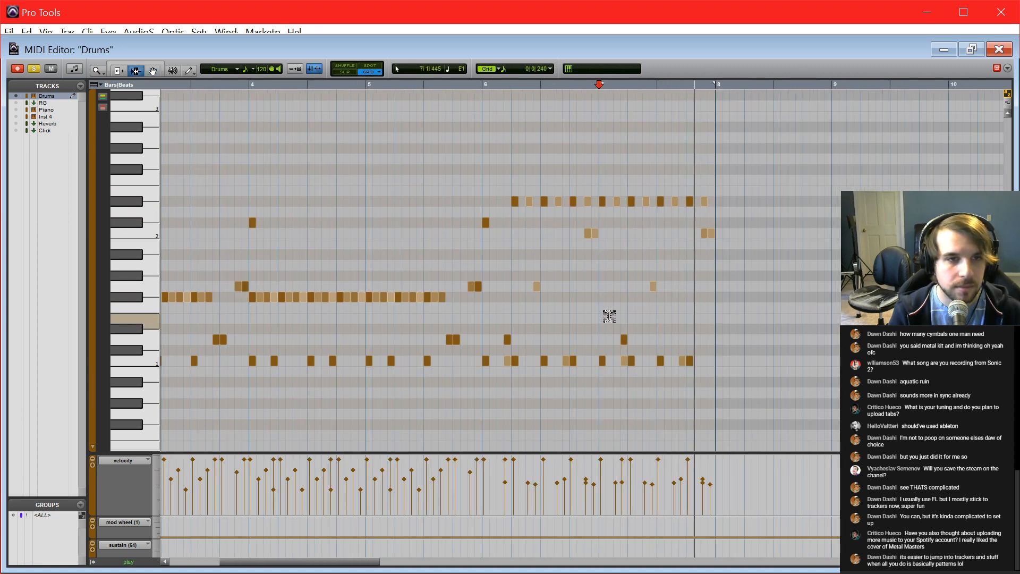
left_click_drag(598, 319, 717, 314)
key("ctrl+d")
key("ctrl+d")
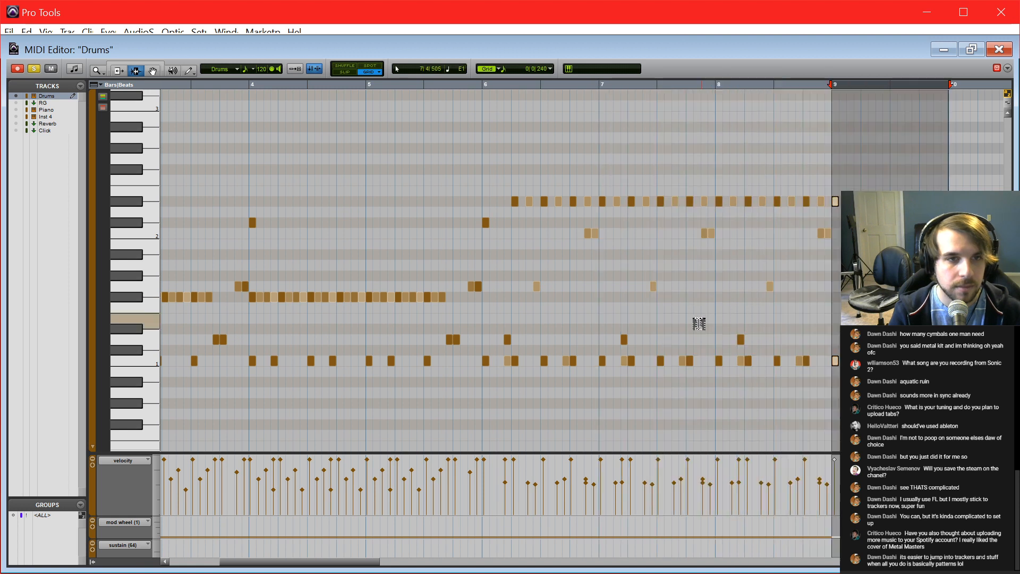
Step: Play the soloed drums from the start of bar 6 to check the duplicated bars
left_click(482, 339)
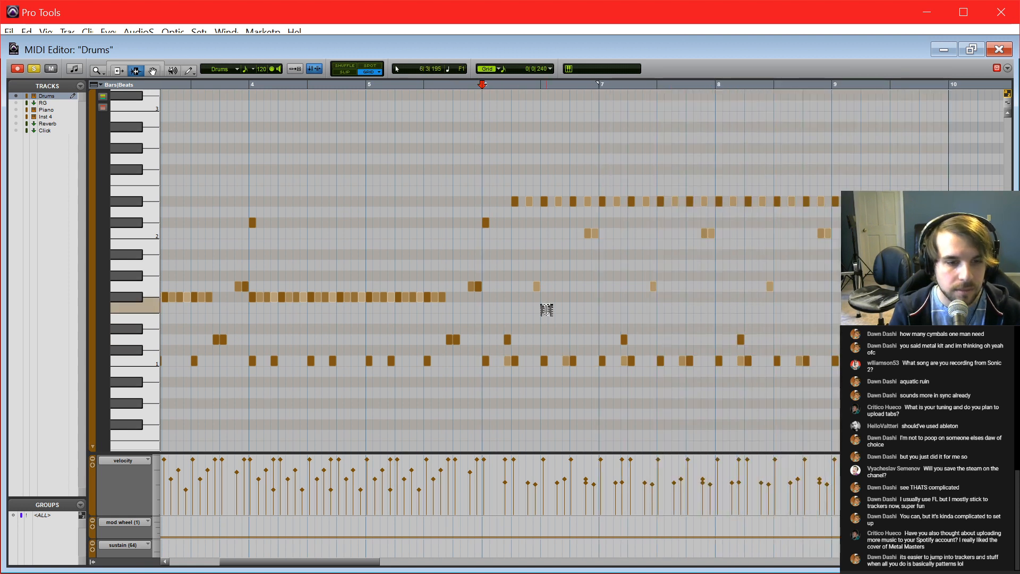
key("space")
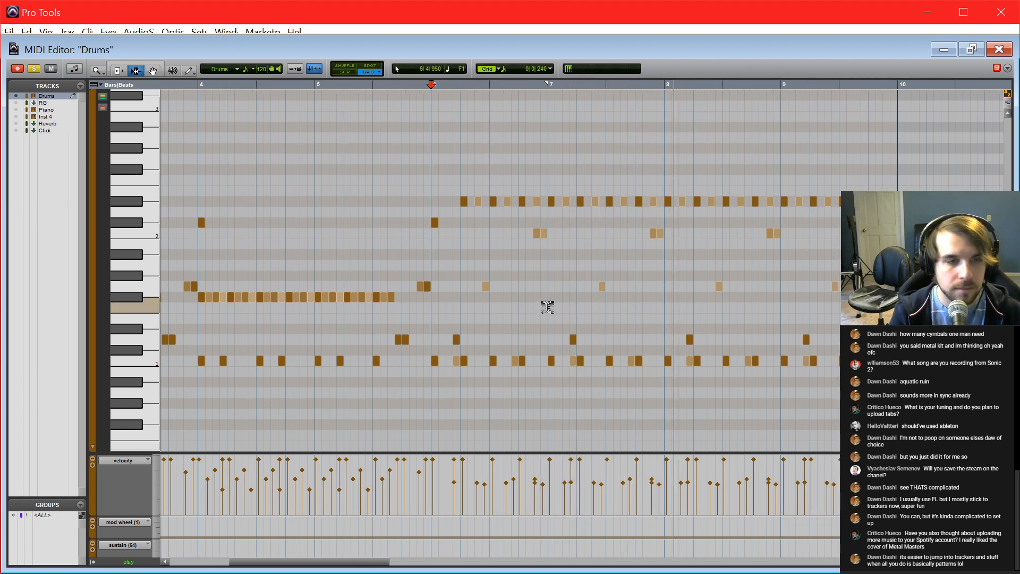
left_click(557, 297)
scroll(585, 298, "right", 5)
left_click(696, 259)
key("t")
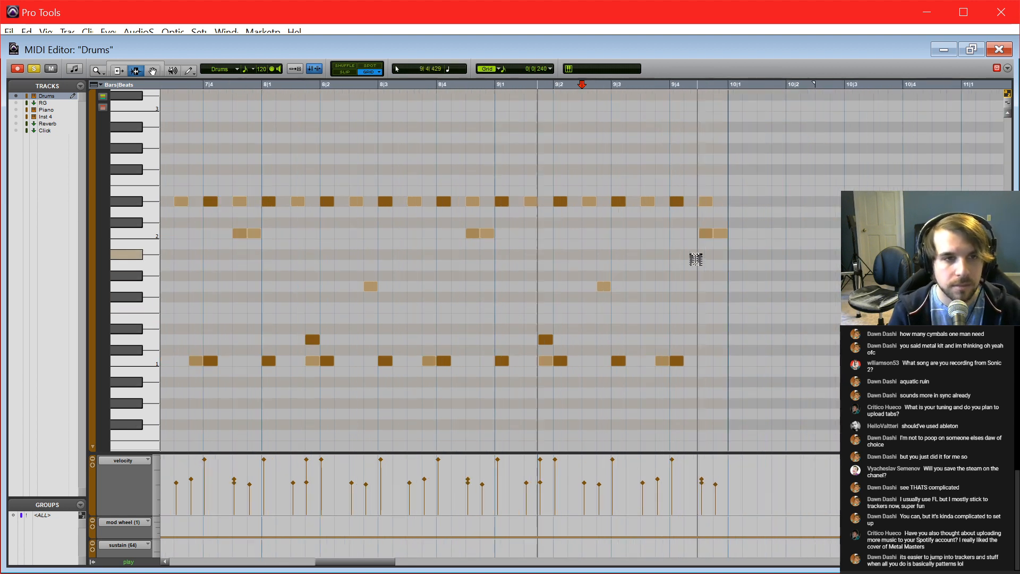
key("r")
key("space")
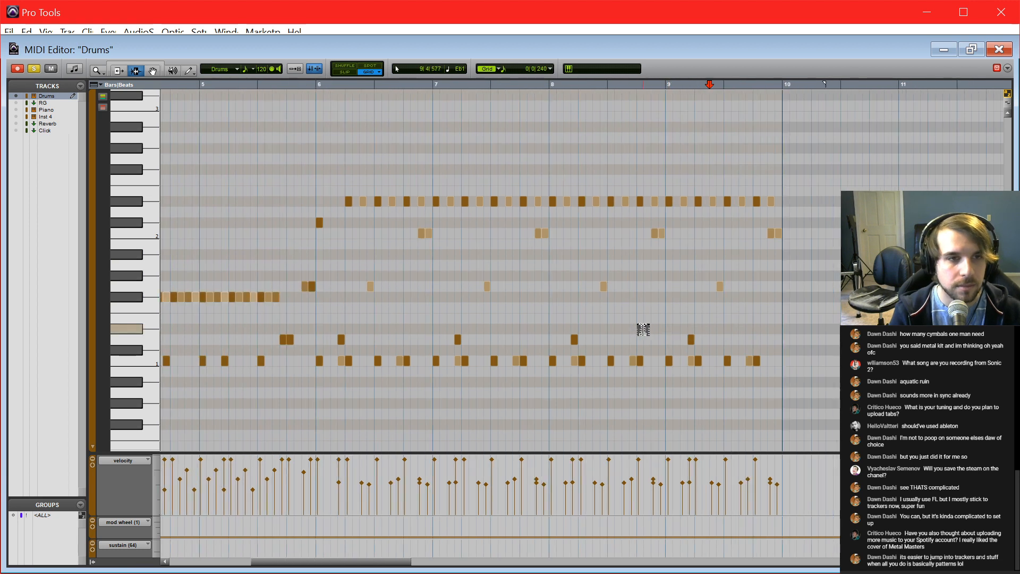
Step: Turn off the drum solo and play the full mix from the start of bar 6
left_click(321, 305)
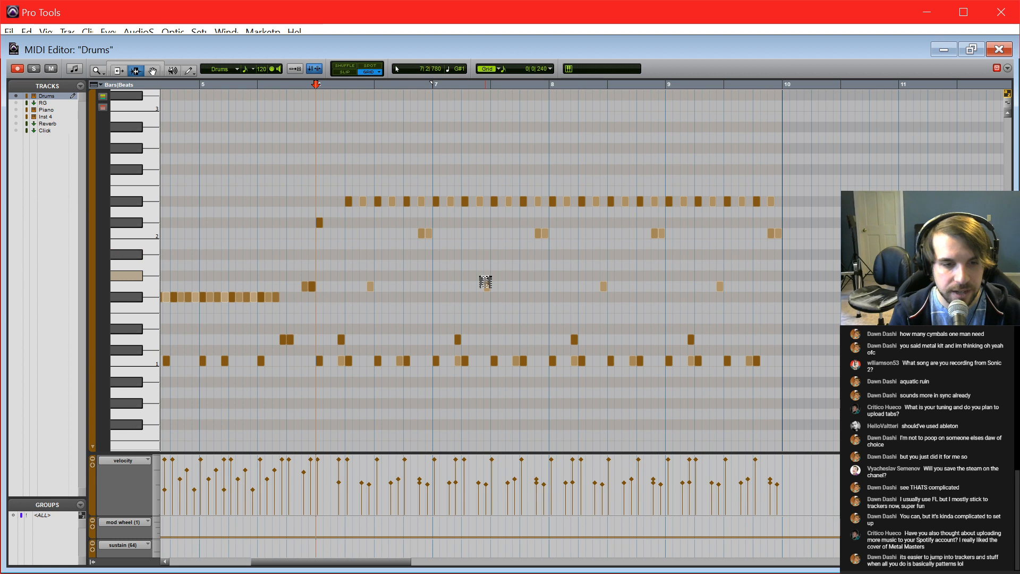
key("space")
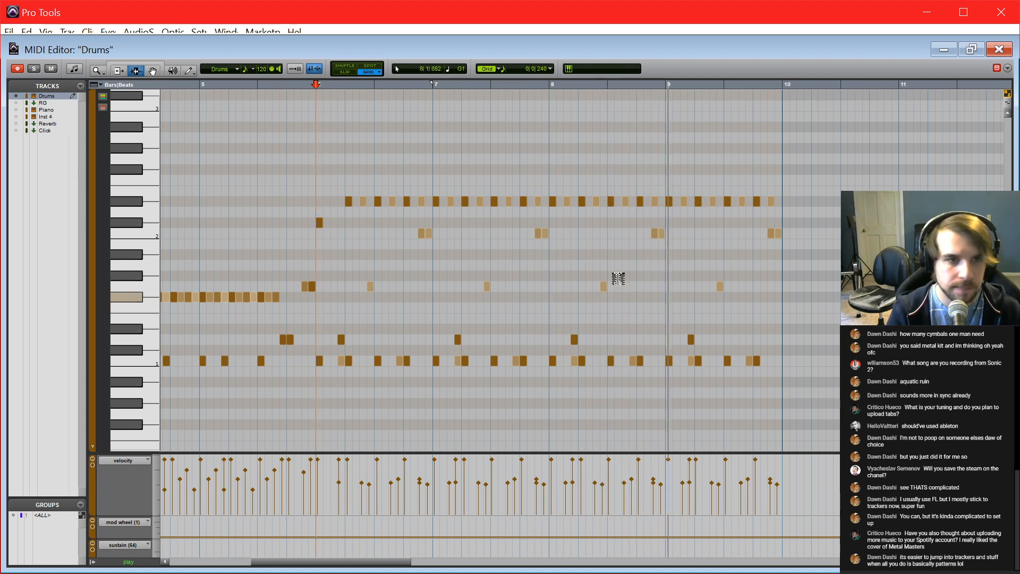
left_click(709, 276)
key("t")
key("space")
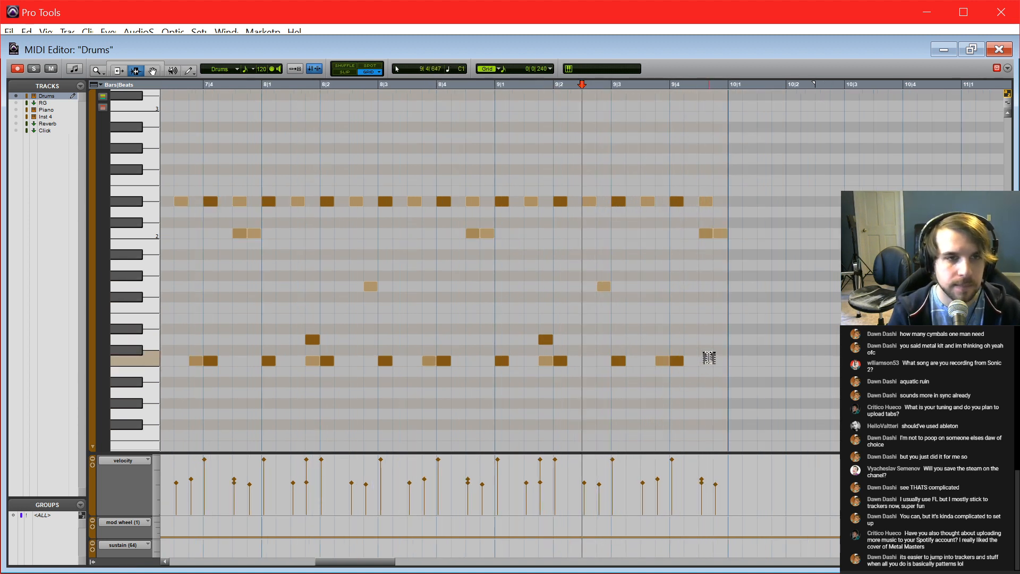
Step: Play from the start of bar 9 and delete all drum notes that follow the hits on beat 3
left_click(709, 358)
left_click_drag(770, 176, 611, 400)
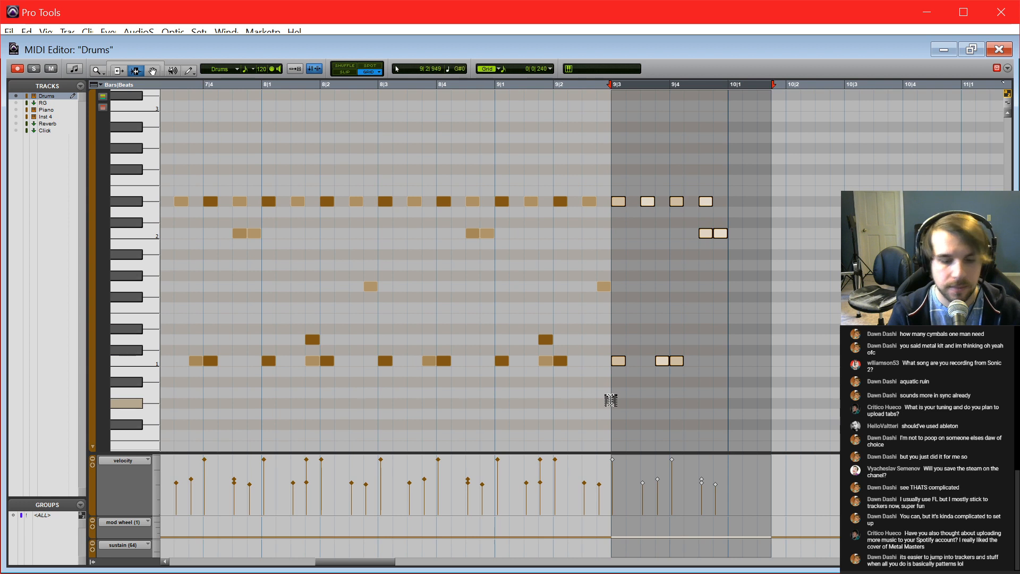
left_click(687, 303)
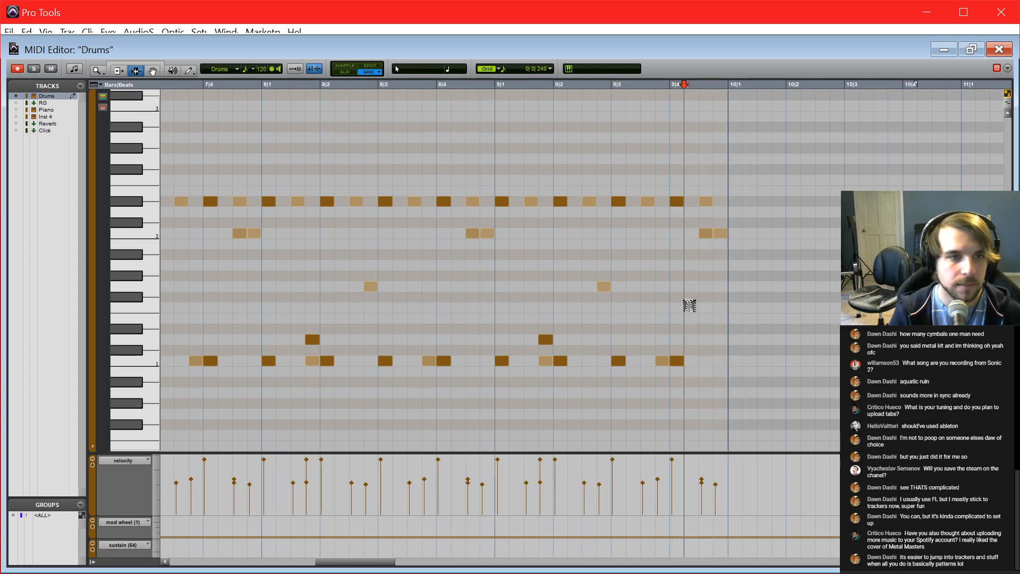
left_click(496, 337)
key("space")
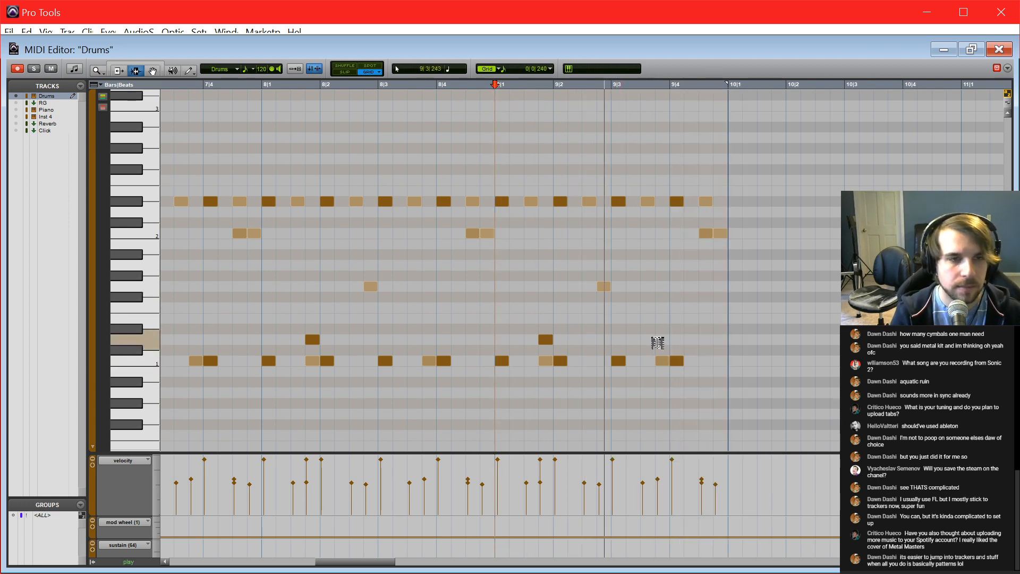
key("space")
left_click_drag(770, 197, 655, 359)
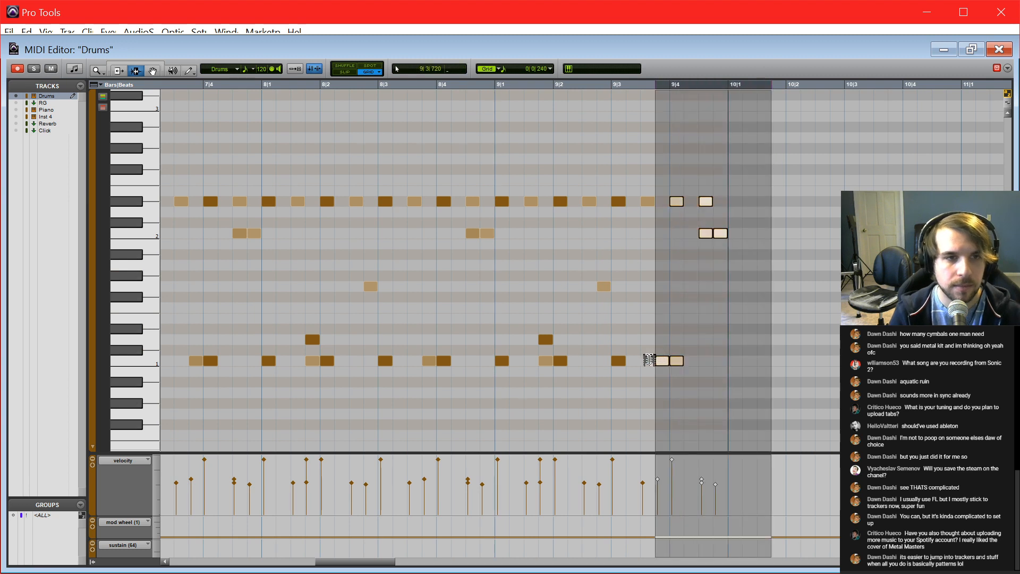
key("Delete")
Step: Set the grid to 1/32 note and draw a seven-hit D1 fill from the offbeat of beat 3 through beat 4 of bar 9
key("ctrl+]")
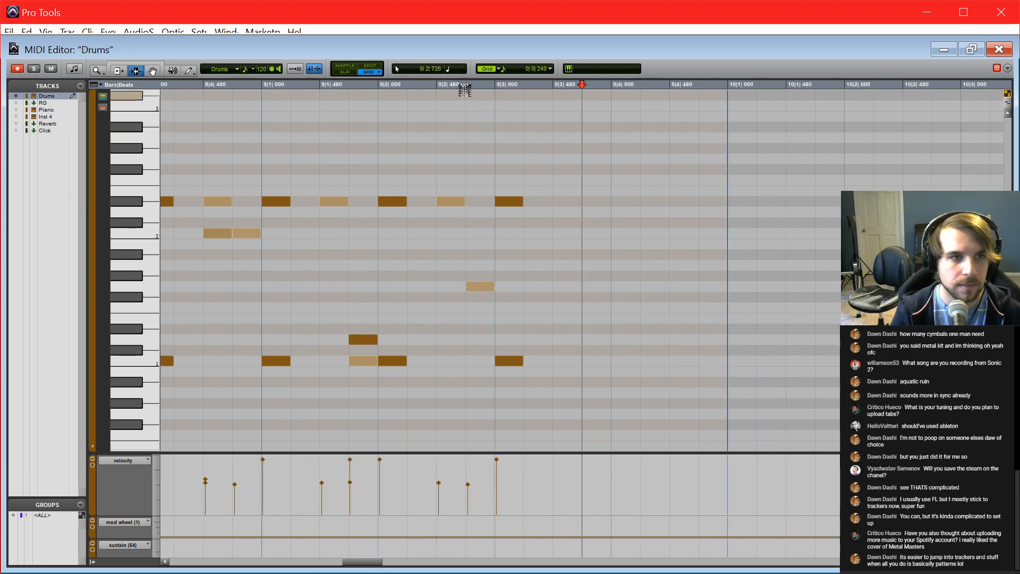
left_click(530, 67)
left_click(558, 151)
key("F10")
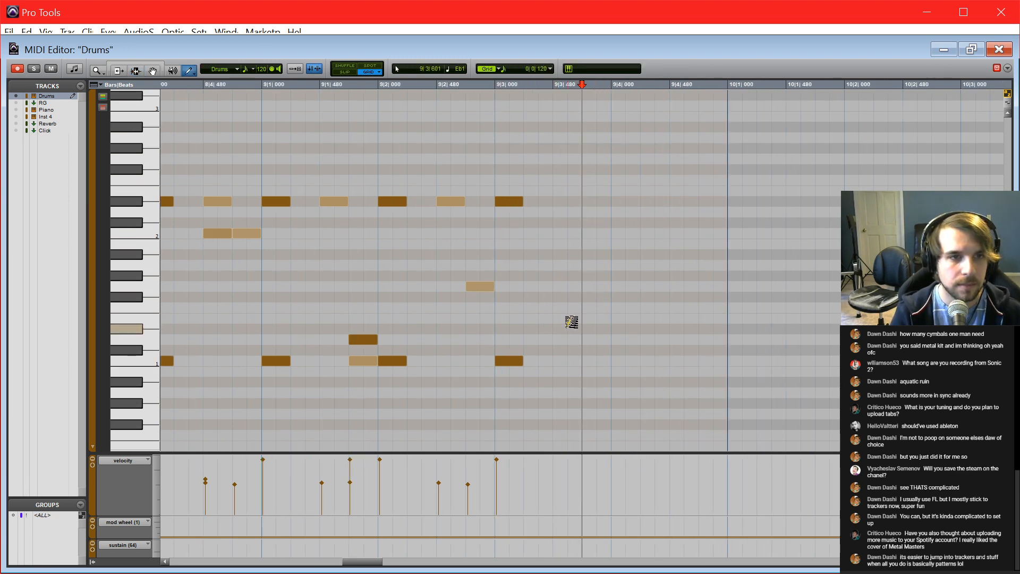
mouse_move(569, 333)
left_mouse_down()
mouse_move(584, 330)
mouse_move(584, 340)
left_mouse_up()
key("ctrl+z")
left_click(613, 340)
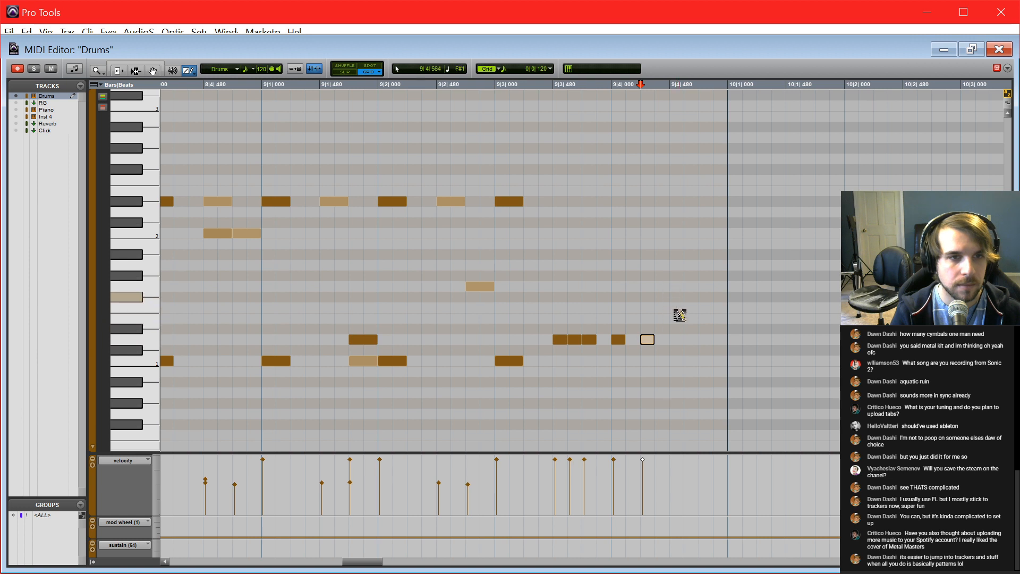
left_click(699, 342)
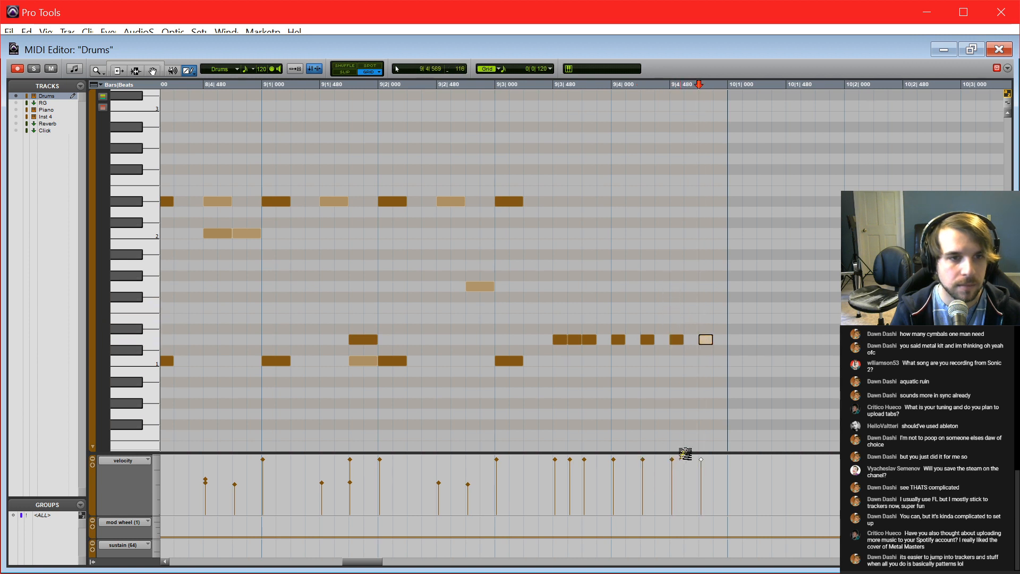
Step: Lower the velocities of the fill's first two hits and of its hit on the offbeat of beat 4
left_click_drag(671, 461, 672, 497)
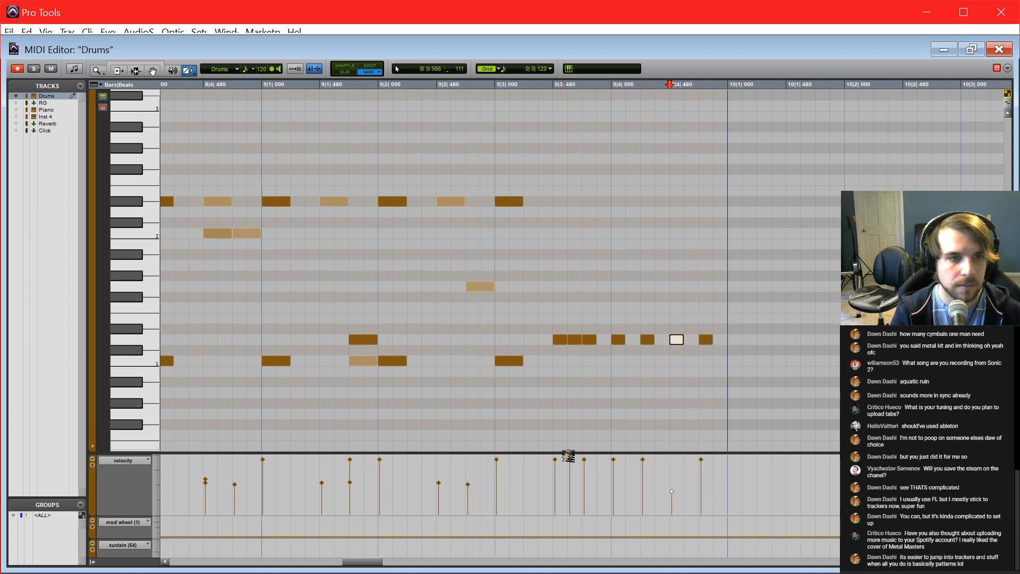
left_click_drag(555, 460, 571, 477)
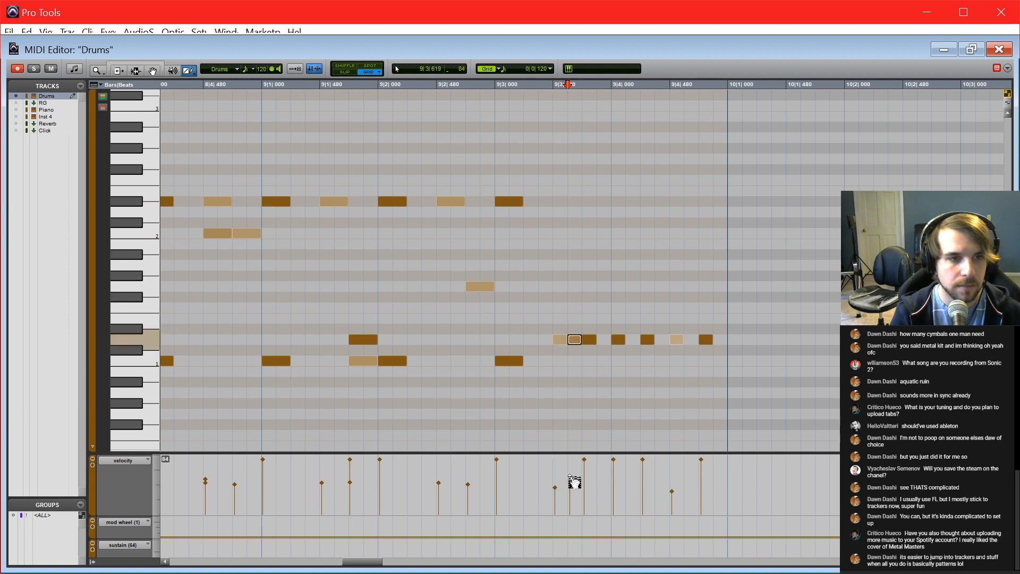
left_click(495, 398)
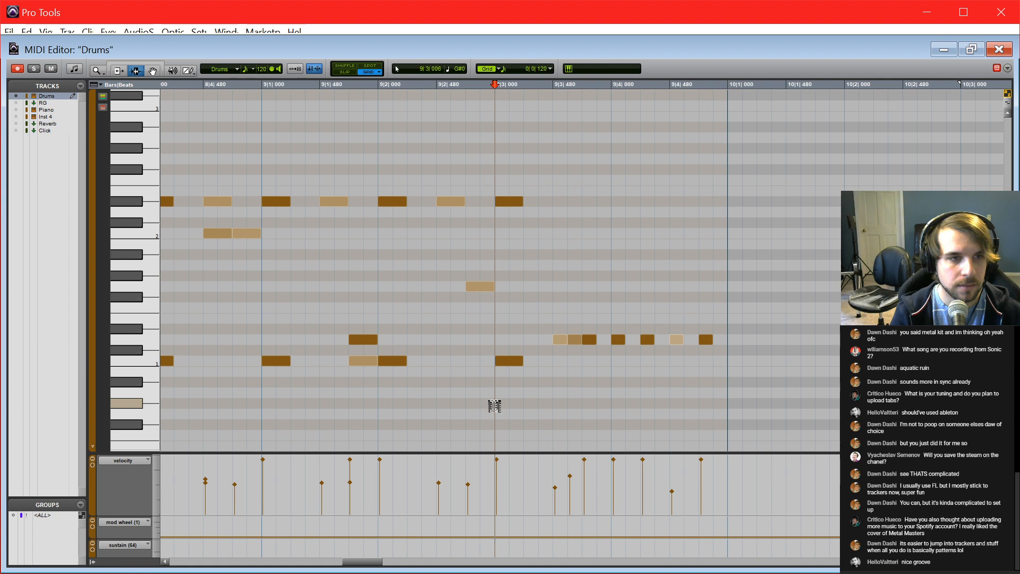
Step: Play the second half of bar 9 to check the fill
scroll(494, 410, "down", 2)
scroll(508, 409, "left", 1)
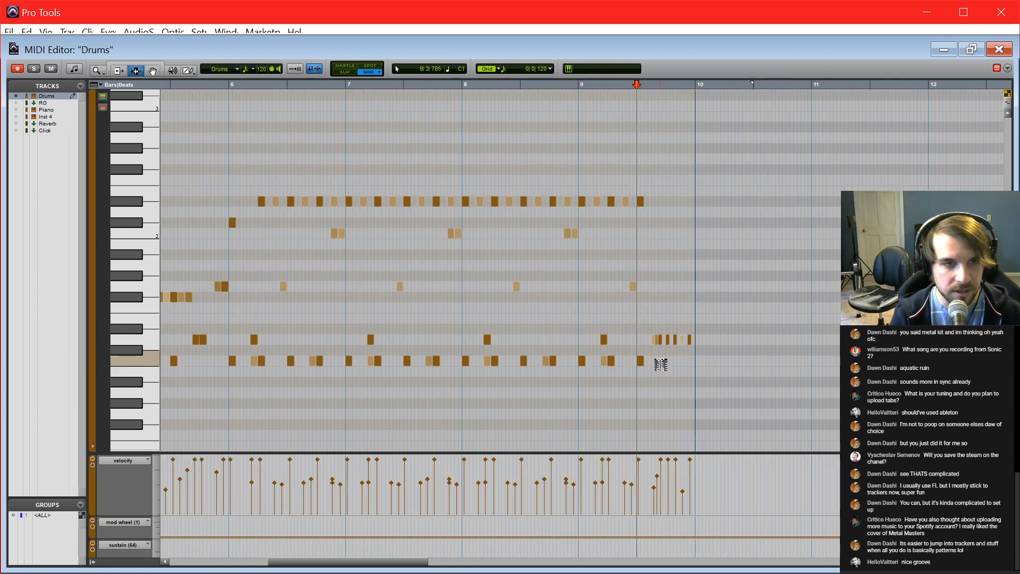
scroll(660, 364, "up", 2)
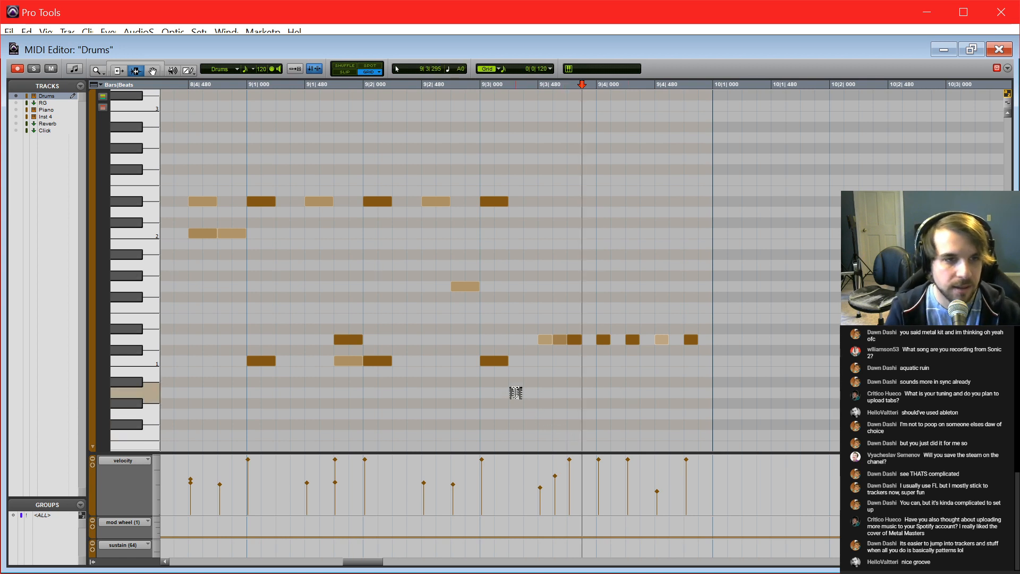
left_click(537, 390)
key("space")
scroll(537, 390, "down", 1)
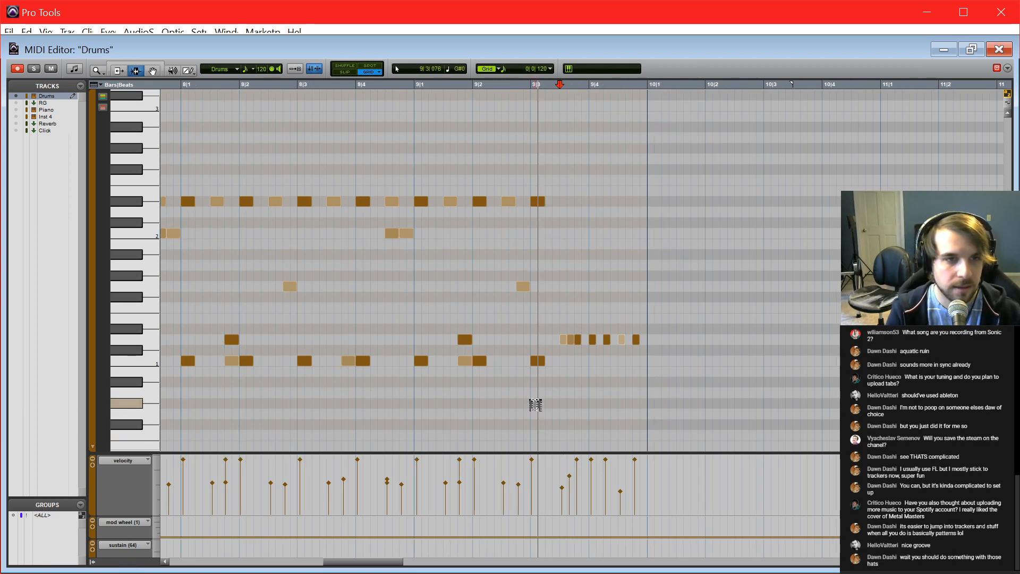
key("space")
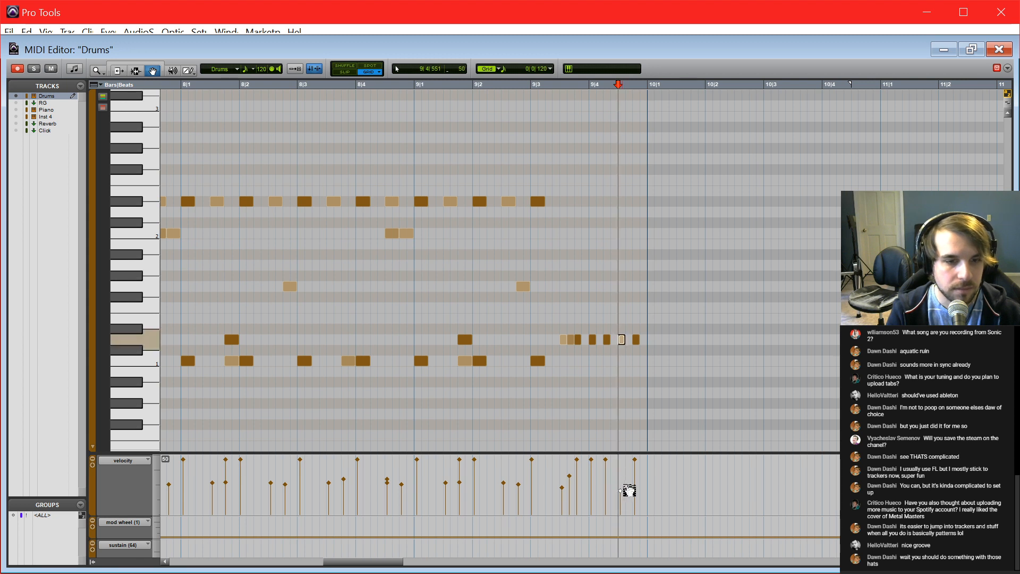
Step: Play the groove from the start of bar 6 and duplicate bars 6 to 9 into bars 10 to 13
scroll(470, 347, "left", 8)
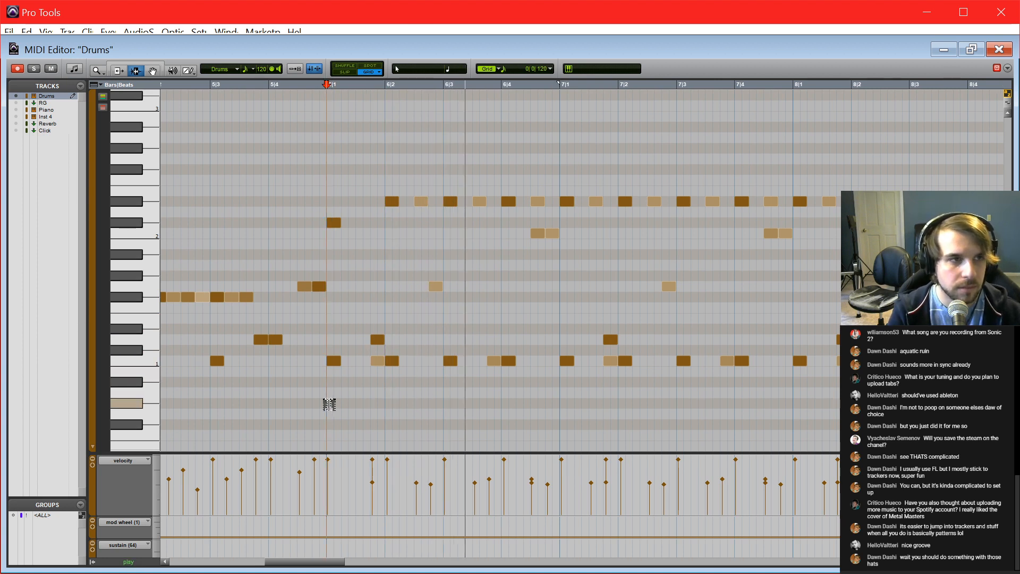
scroll(329, 401, "down", 1)
scroll(329, 402, "right", 1)
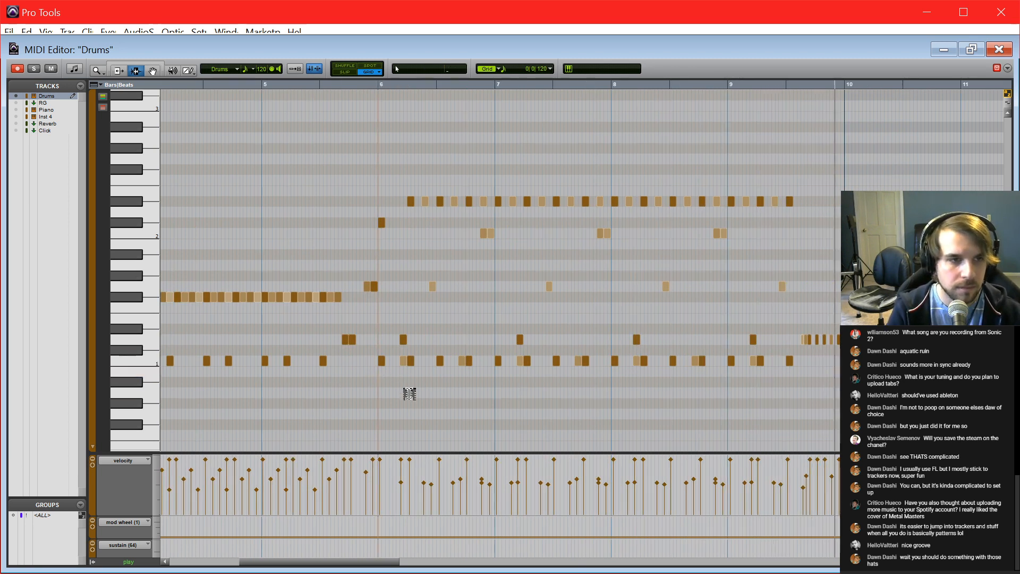
left_click_drag(410, 392, 845, 406)
key("ctrl+d")
left_click(833, 408)
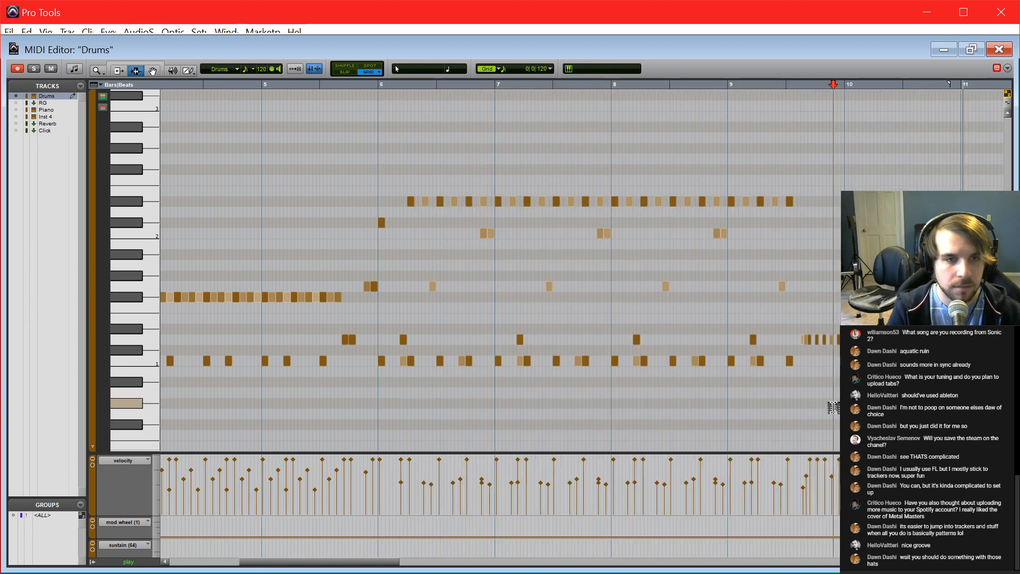
Step: Play from the end of bar 9 to check the duplicated drum pattern in bars 10 to 13
scroll(834, 408, "right", 1)
scroll(834, 408, "right", 5)
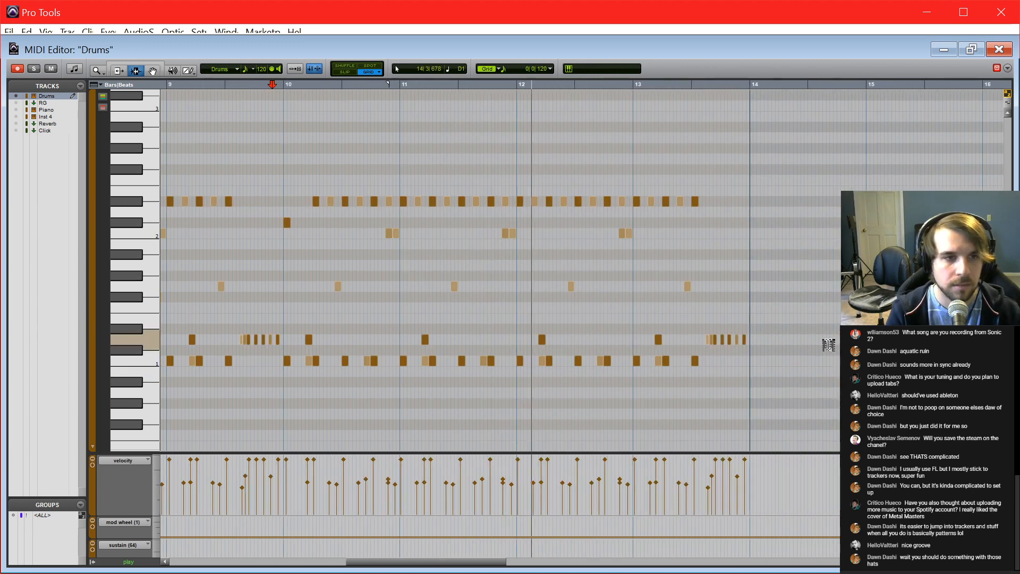
left_click(786, 358)
left_click(734, 349)
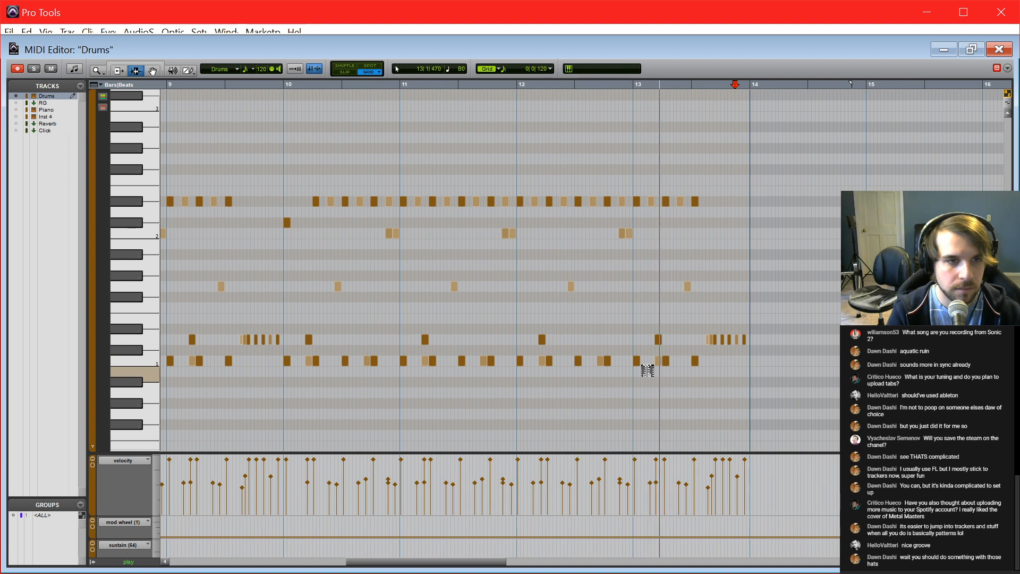
left_click(647, 368)
left_click(344, 347)
key("t")
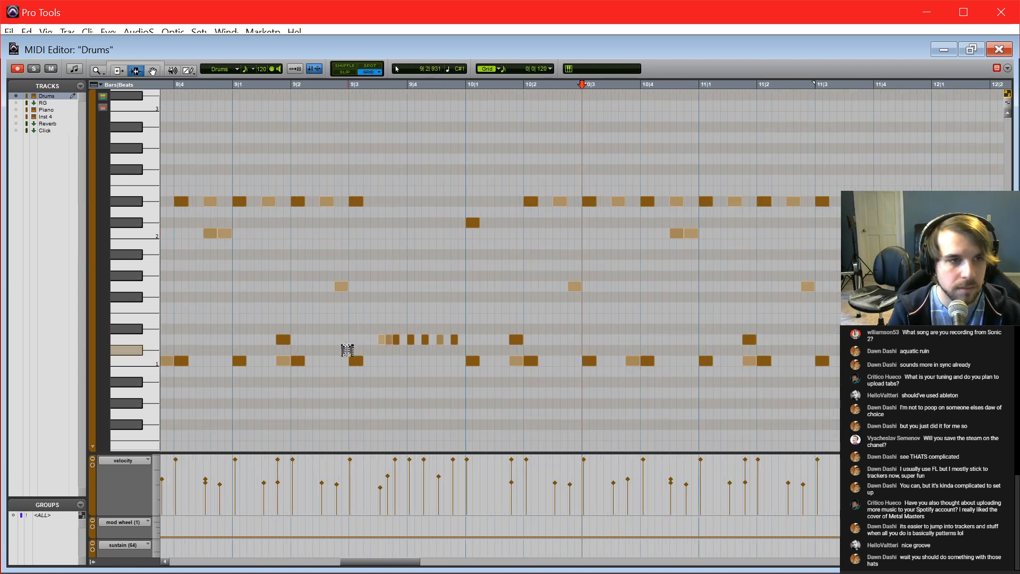
key("F10")
scroll(692, 310, "right", 2)
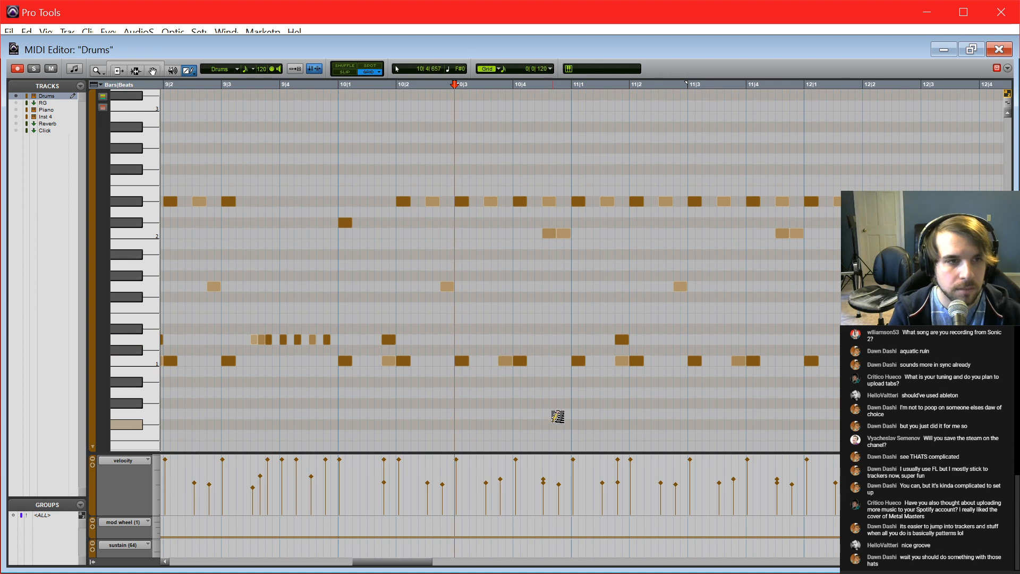
scroll(623, 321, "right", 3)
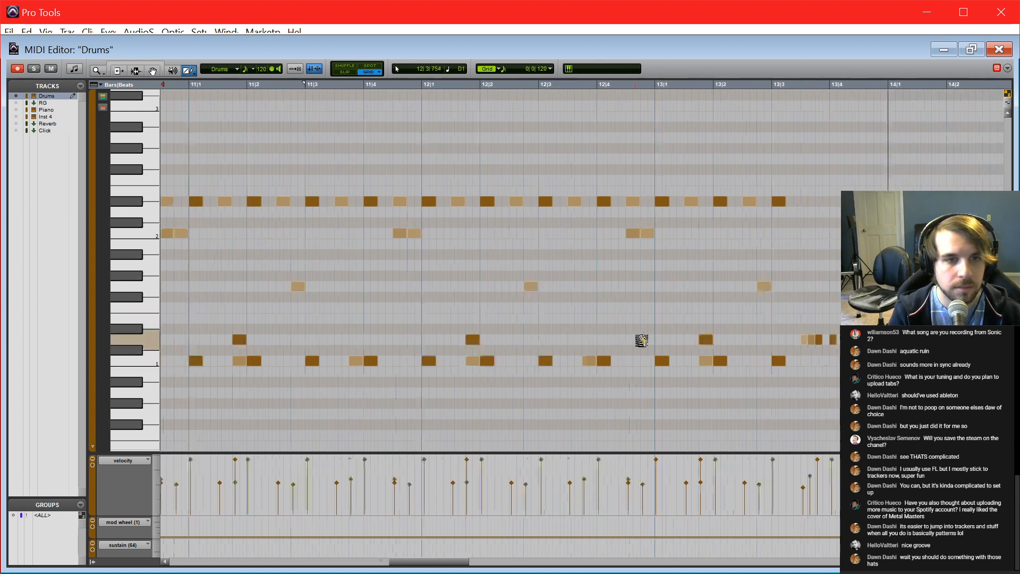
Step: Play into bar 13 and delete the copied D1 fill at the end of that bar
left_click(598, 376)
key("space")
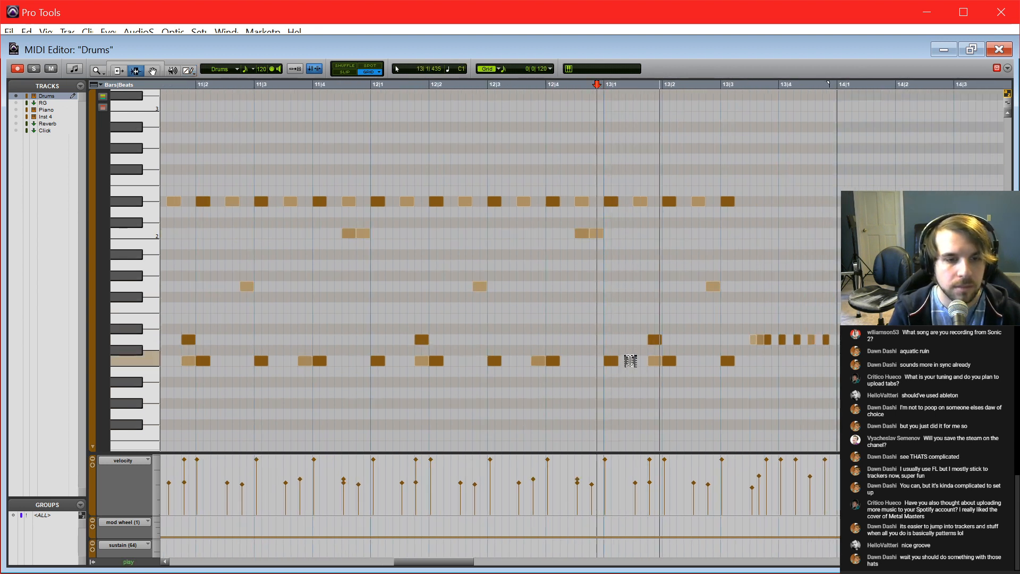
left_click_drag(744, 303, 644, 358)
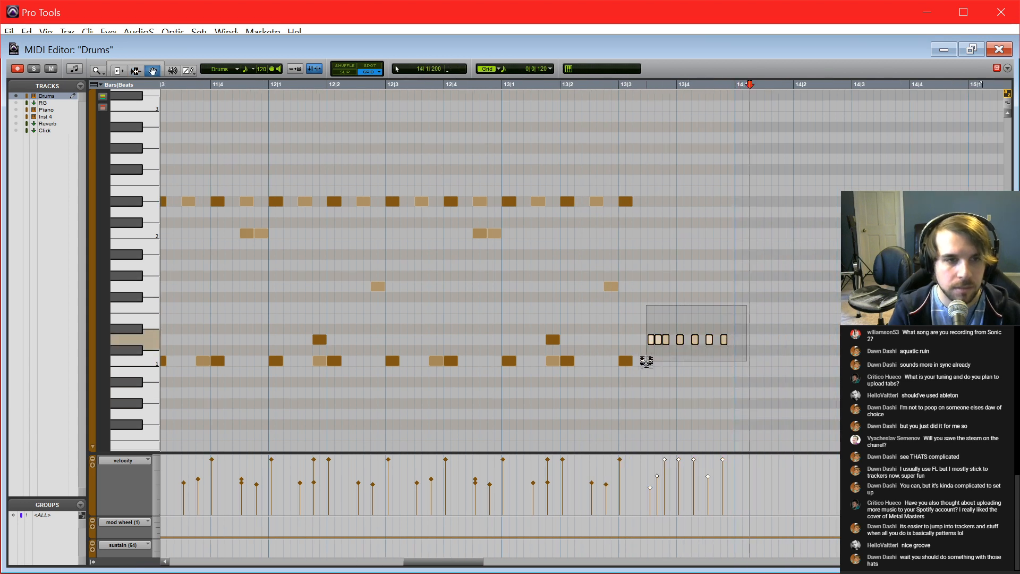
key("Delete")
Step: Set the grid to 1/16-note triplets and draw a new bar 13 fill after beat 3: three D1 hits, one G1 and one C2
key("t")
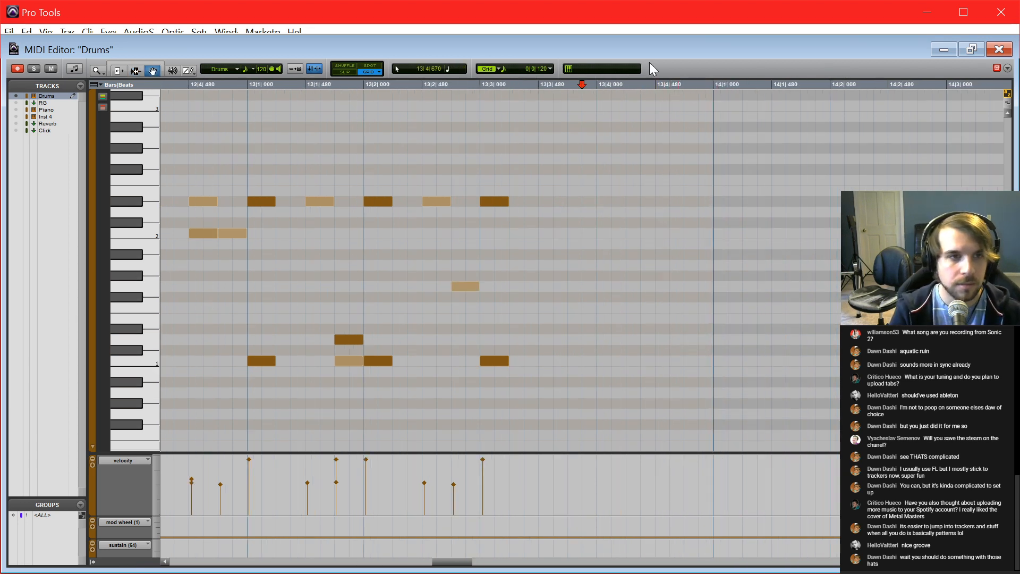
left_click(548, 71)
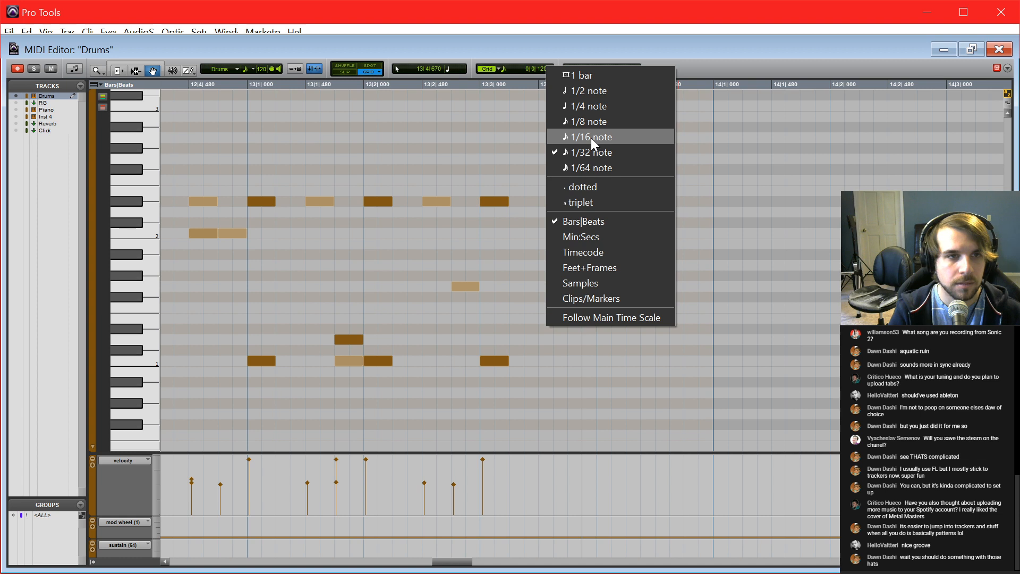
left_click(592, 137)
left_click(544, 68)
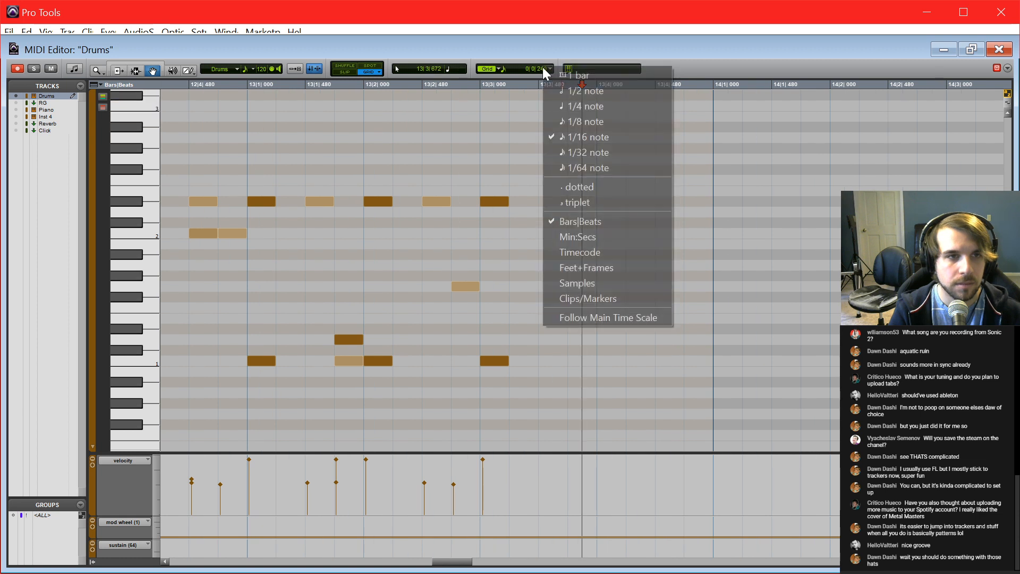
left_click(576, 203)
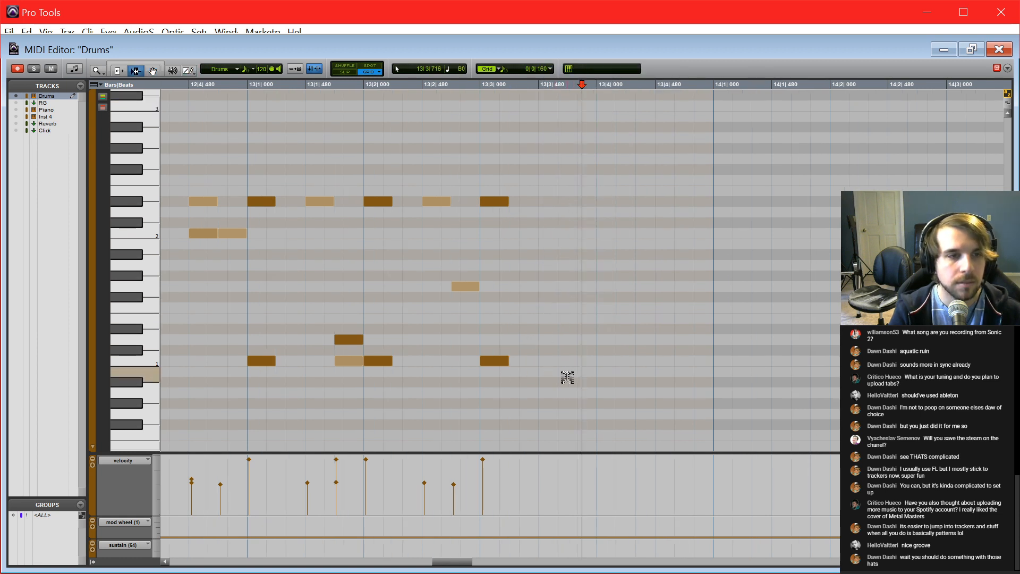
key("F10")
left_click(526, 339)
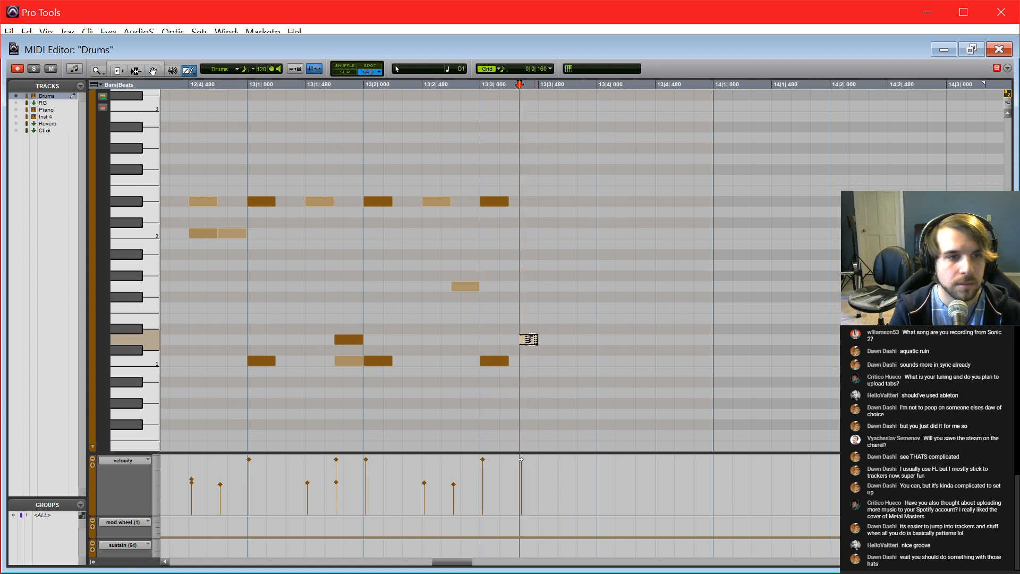
left_click(567, 339)
left_click(605, 339)
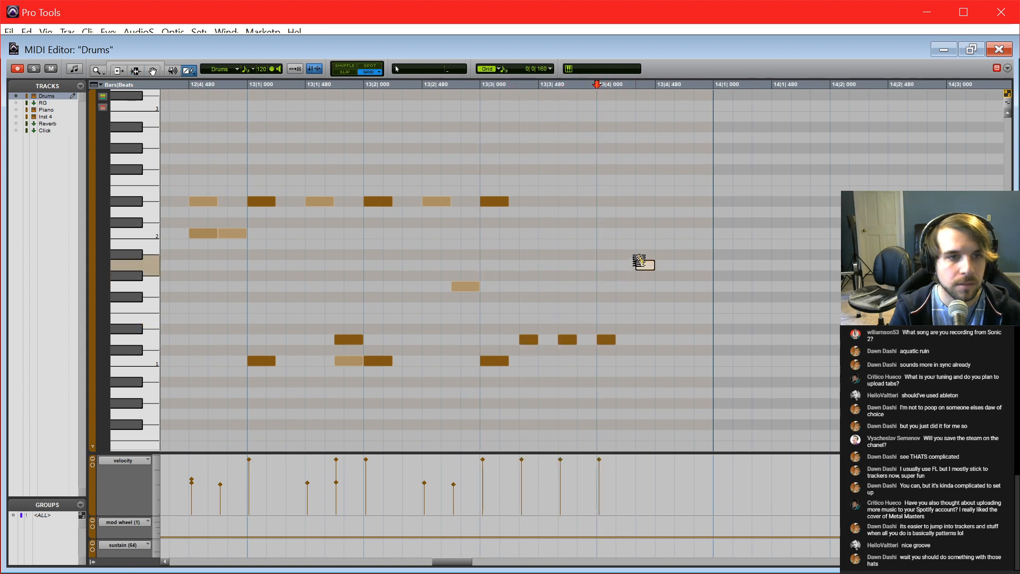
left_click(640, 286)
left_click(676, 233)
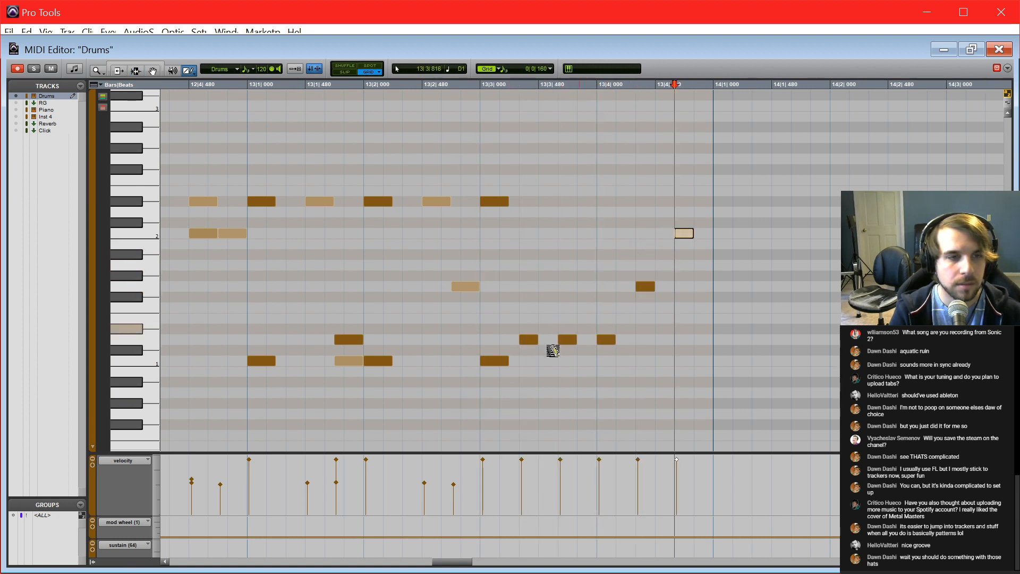
Step: Set the grid to 1/32-note triplets and add two quick D1 hits directly before the first hit of the bar 13 fill
left_click(550, 70)
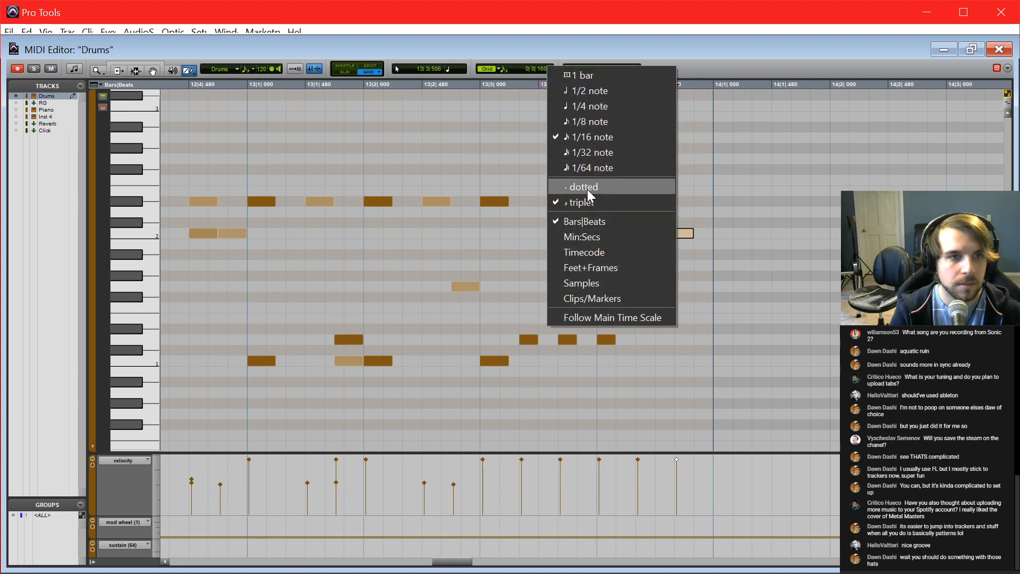
left_click(589, 152)
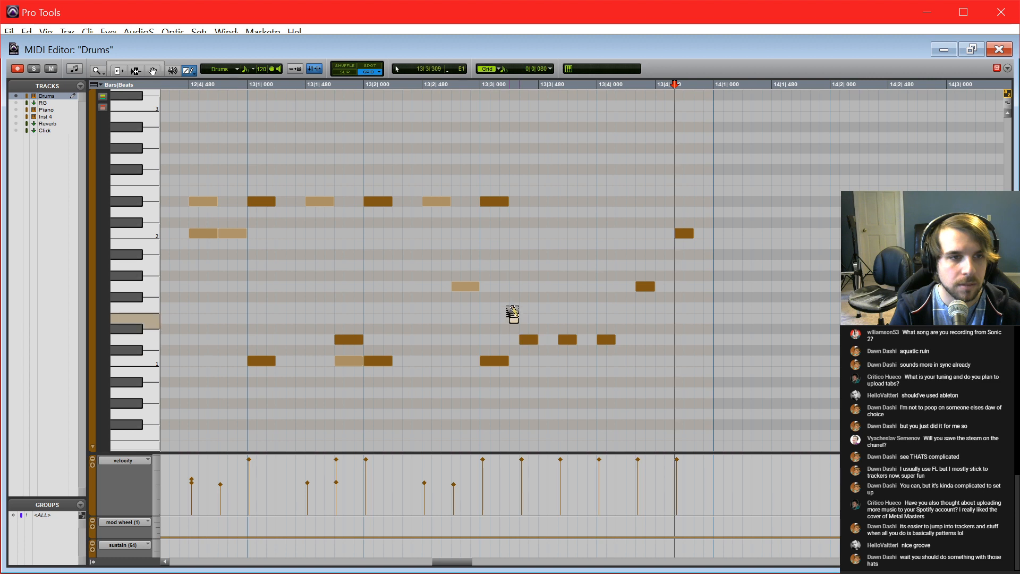
left_click(514, 341)
key("t")
key("t")
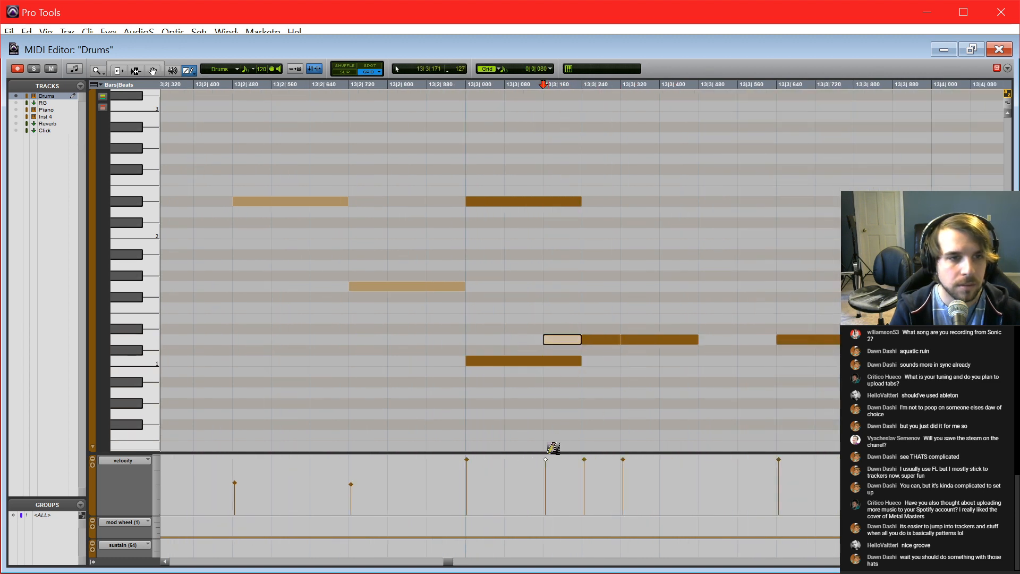
Step: Lower the velocities of the two quick D1 hits before the bar 13 fill and play the fill from beat 3
left_click_drag(546, 460, 585, 490)
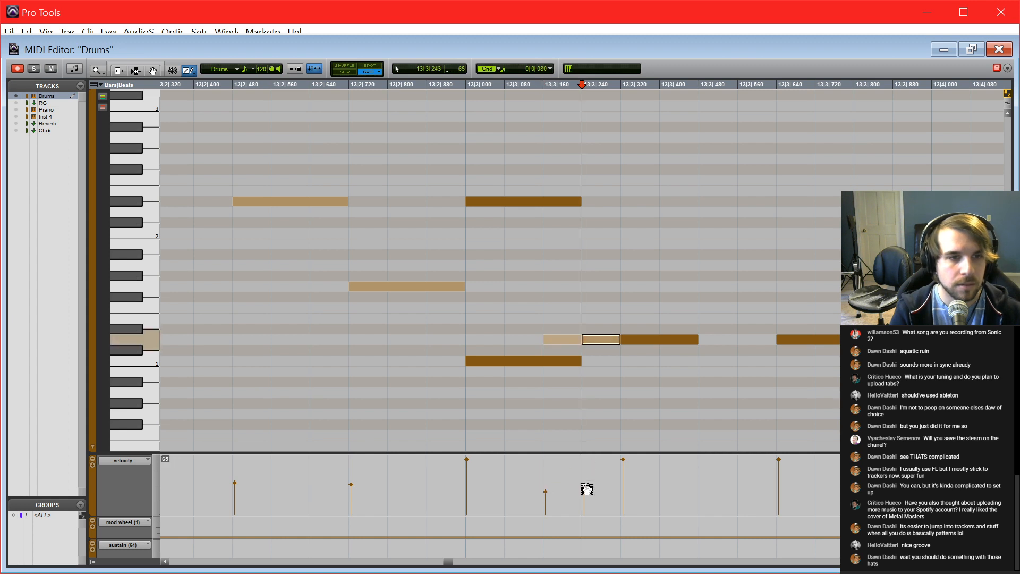
left_click(473, 433)
key("r")
key("r")
key("r")
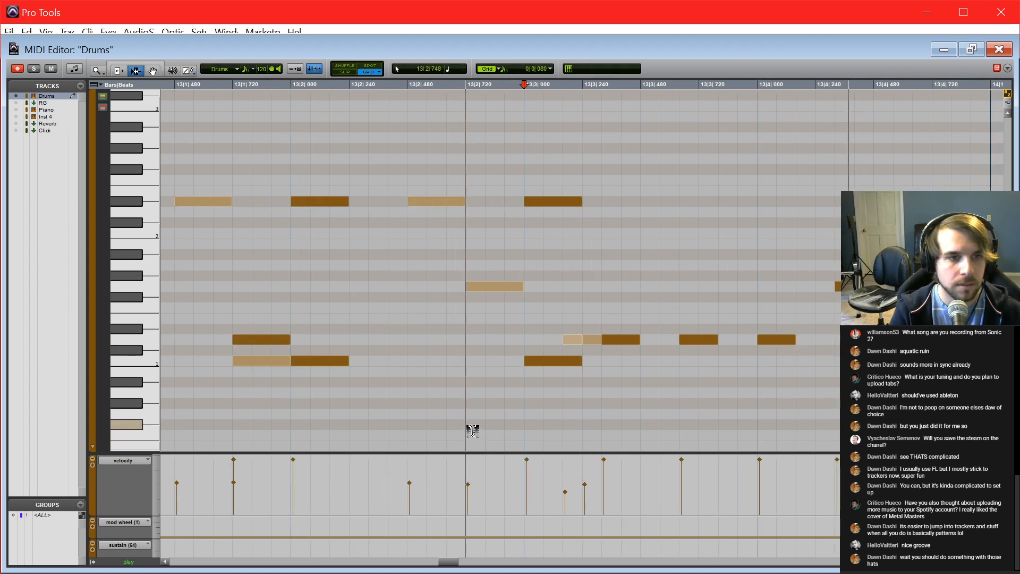
key("r")
key("r")
key("r")
key("r")
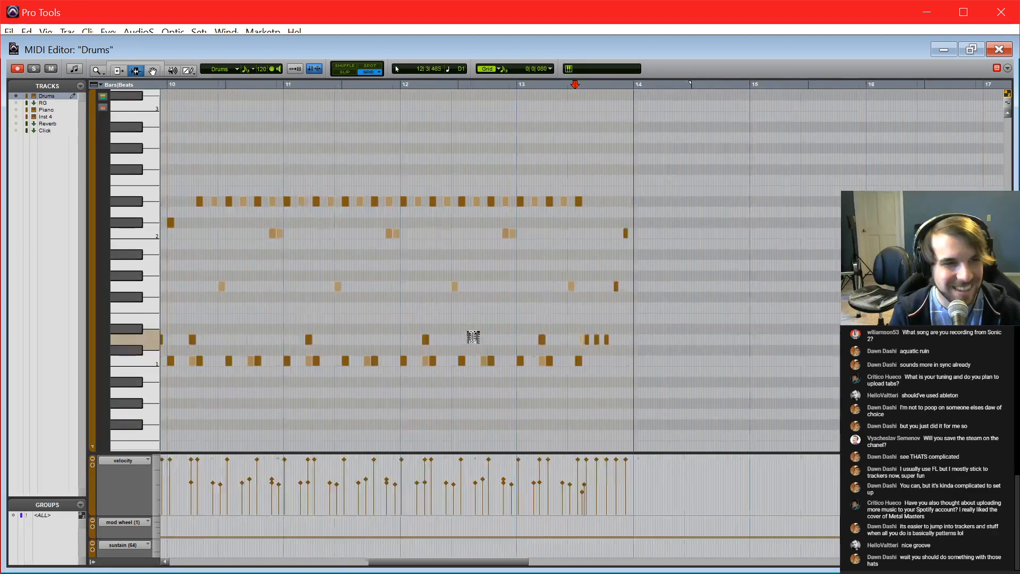
Step: Play from the end of bar 5 and again from early bar 8 to check the groove and the fills
left_click(300, 380)
key("t")
key("space")
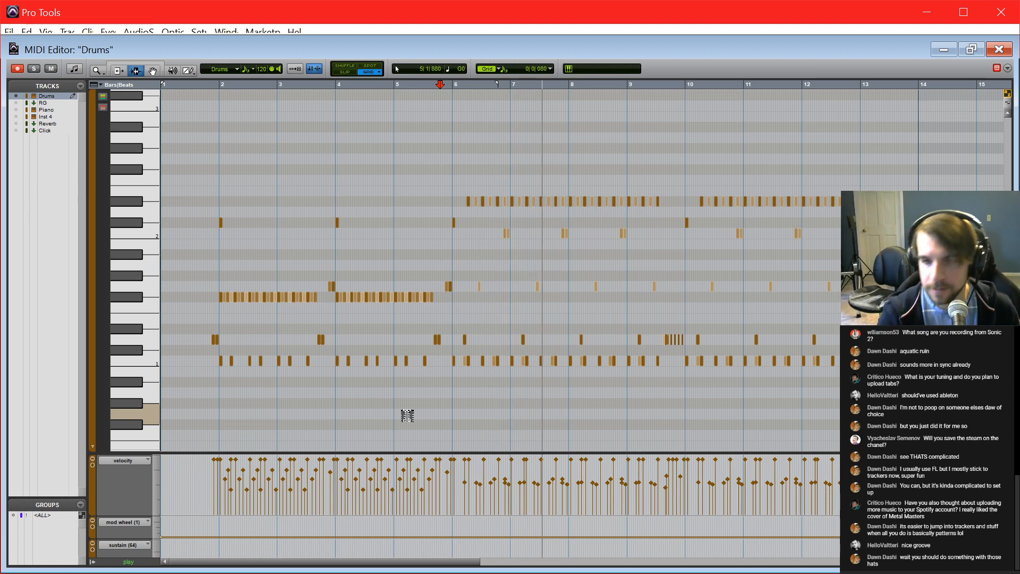
left_click(581, 447)
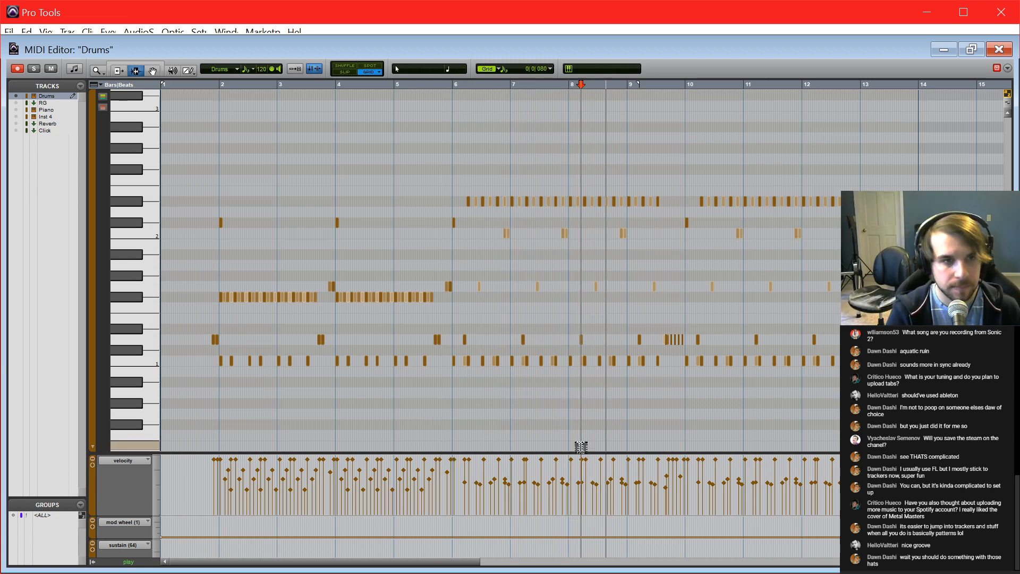
key("t")
key("t")
scroll(581, 448, "right", 3)
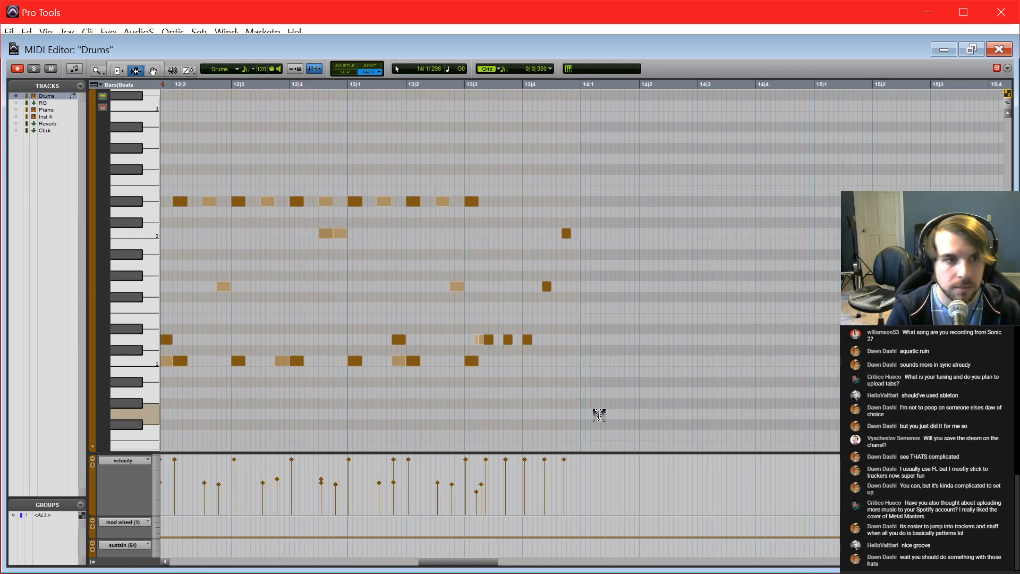
Step: Set the grid to straight 1/8 notes without triplets and add D1 hits on beat 4 of bars 6 and 8
left_click(542, 69)
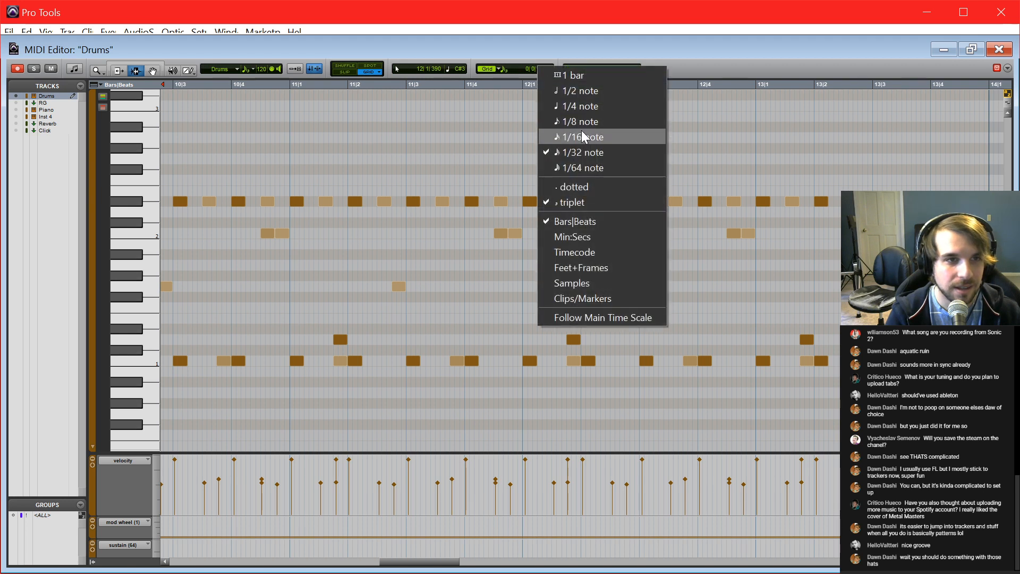
left_click(581, 121)
left_click(550, 70)
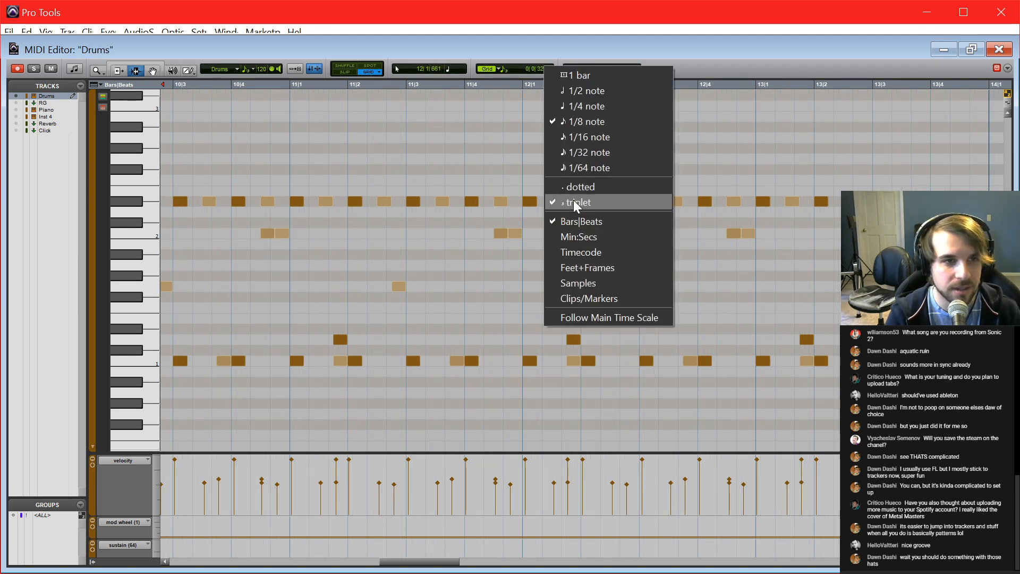
left_click(573, 202)
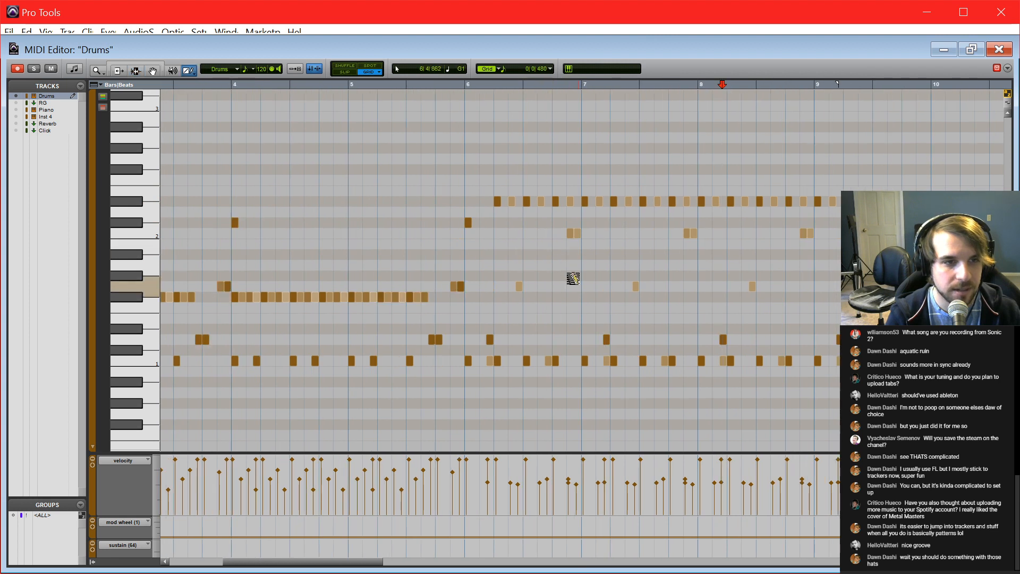
left_click(555, 339)
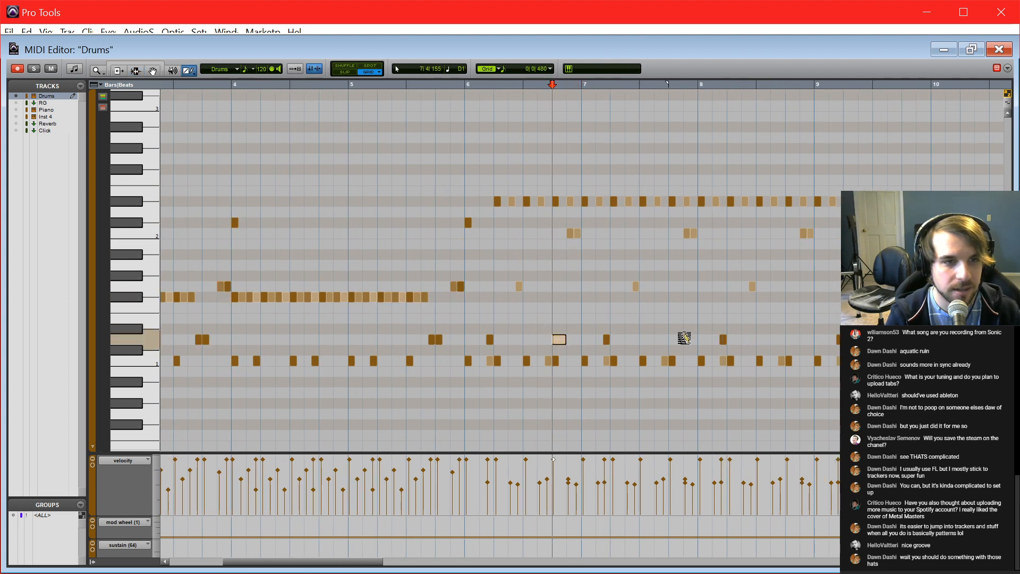
left_click(785, 339)
scroll(771, 339, "right", 5)
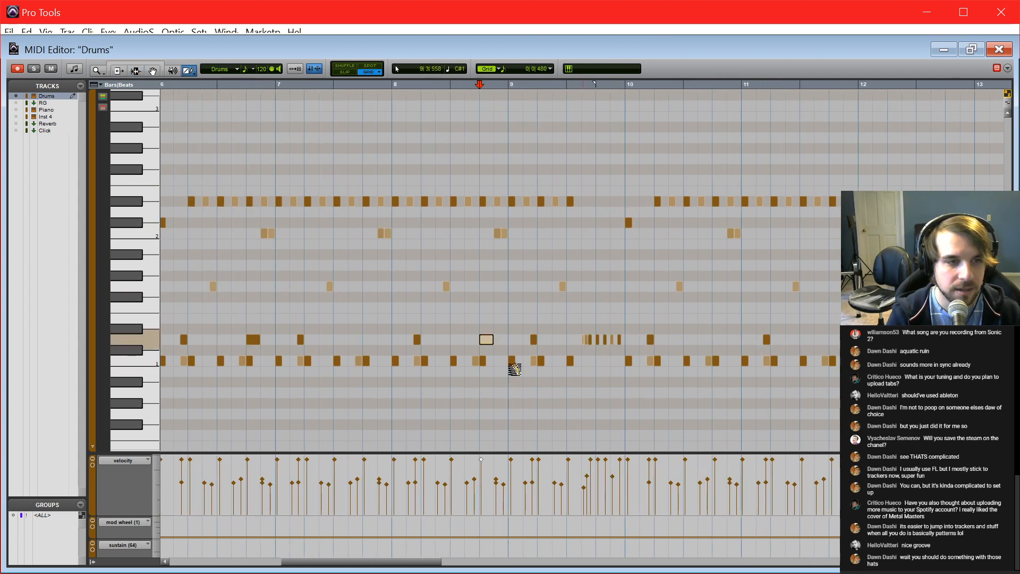
scroll(510, 369, "left", 4)
Step: Play from bar 6 and add matching D1 hits on beat 4 of bars 7, 10, 11 and 12
key("F7")
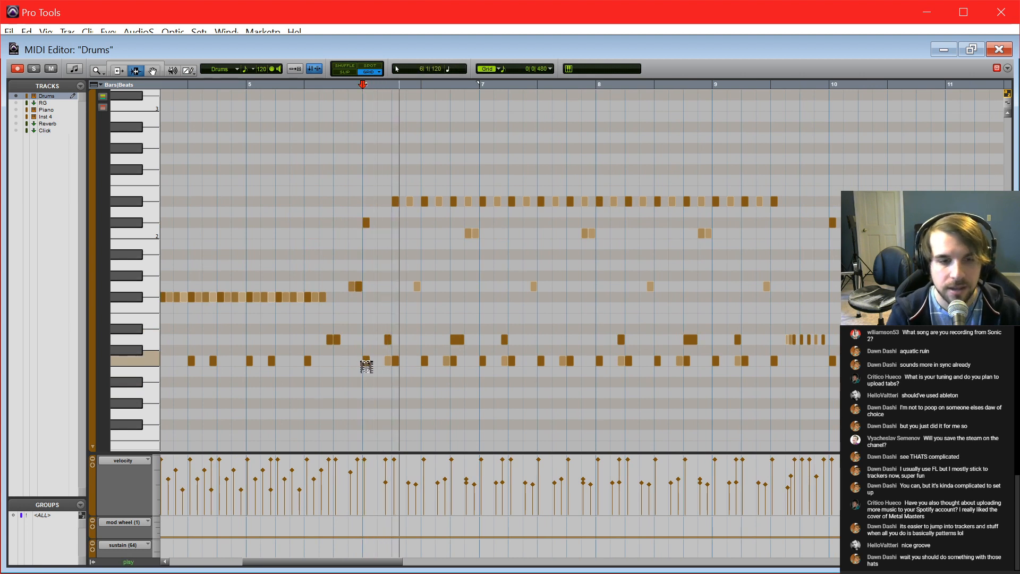
key("F10")
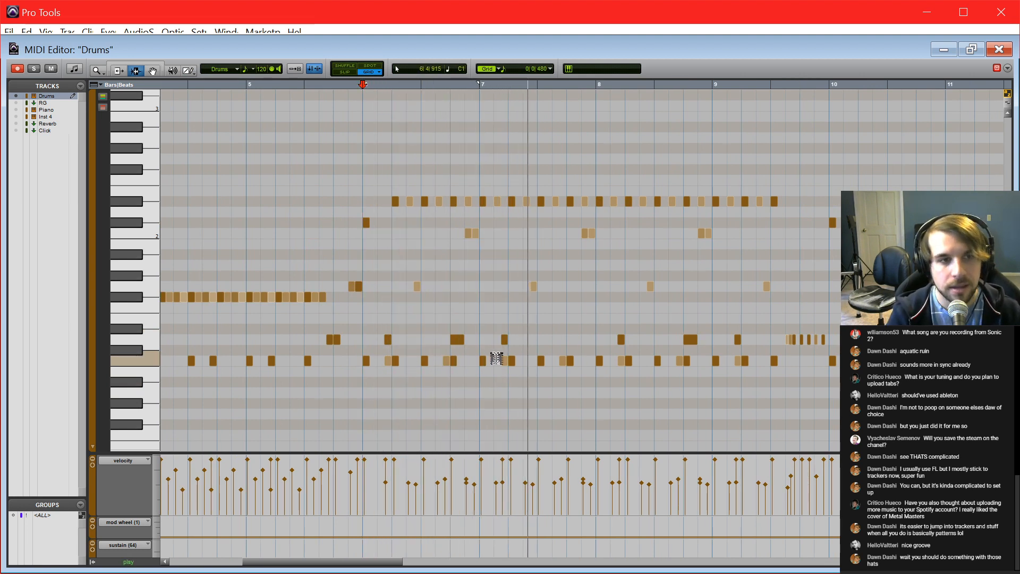
left_click(567, 339)
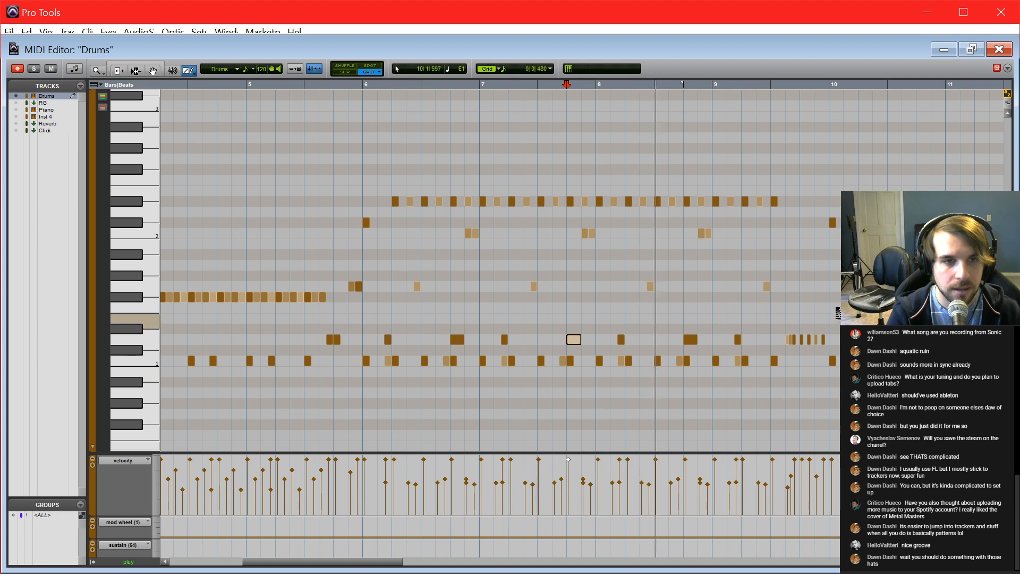
scroll(845, 320, "right", 3)
key("space")
left_click(739, 339)
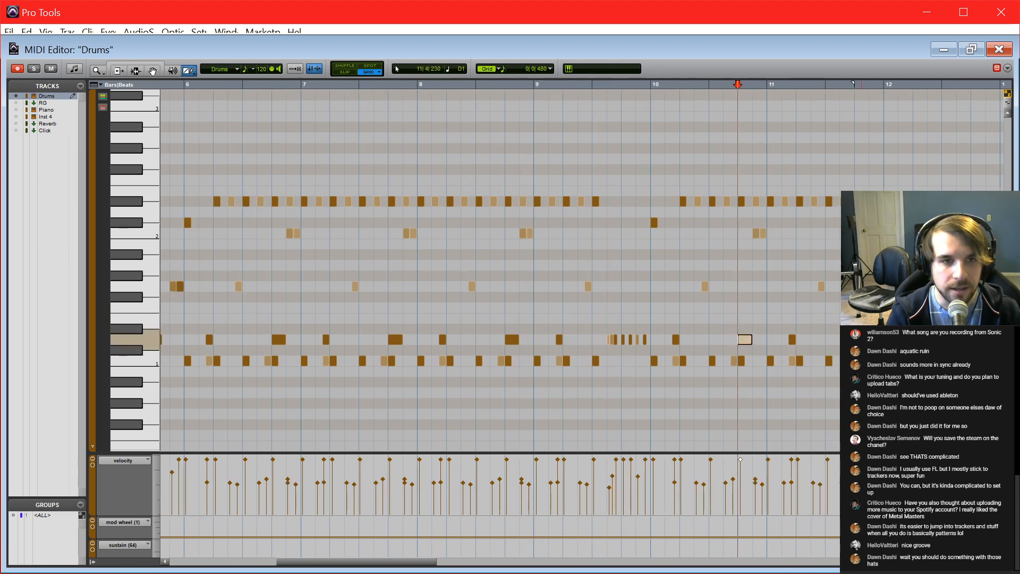
scroll(861, 339, "right", 7)
left_click(567, 339)
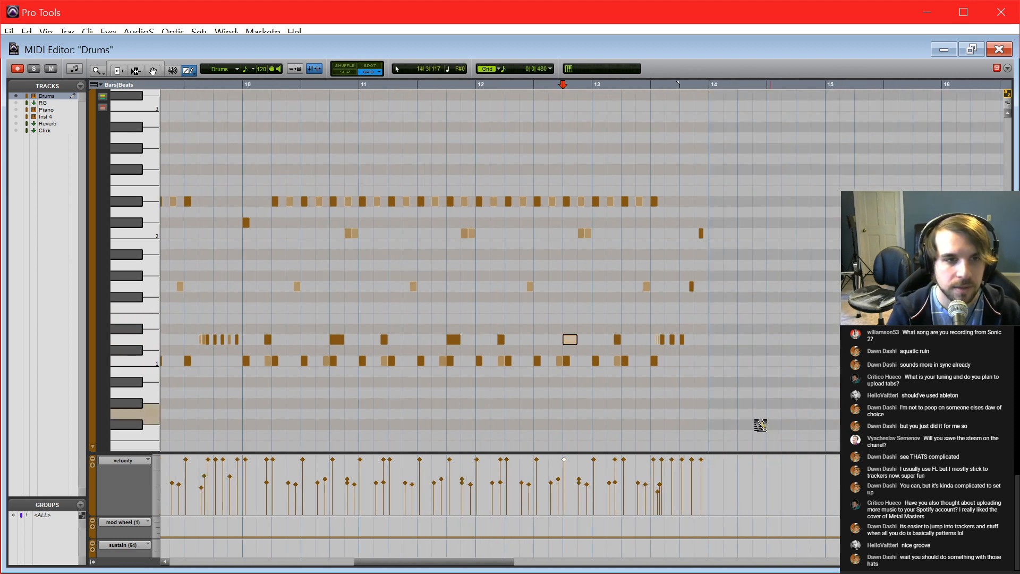
Step: Go to the start of bar 14 and draw a 1/8-note C1 on beat 1 and a 1/8-note D1 on beat 2
key("r")
key("r")
key("F7")
left_click(299, 371)
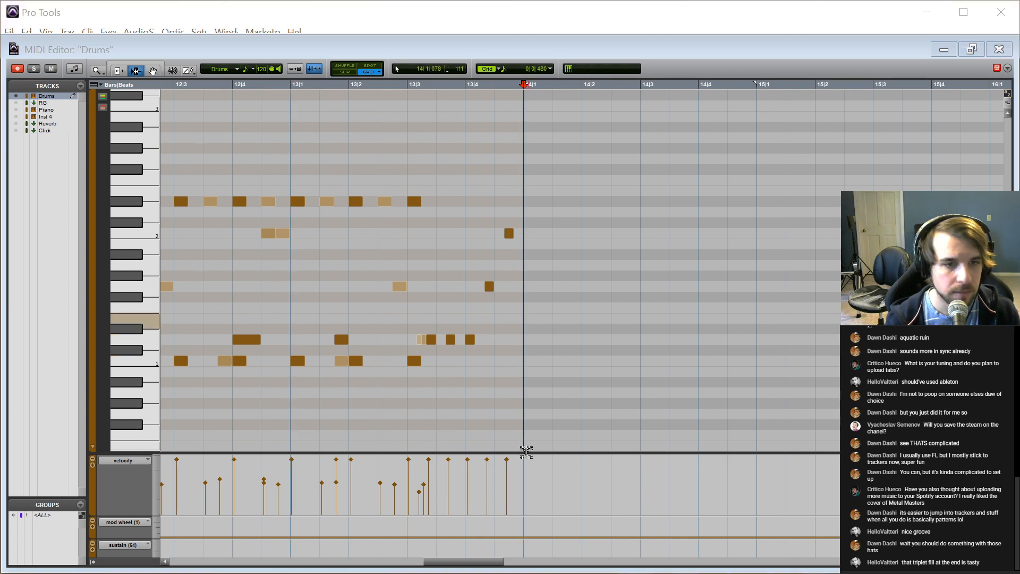
left_click(517, 404)
key("alt+Tab")
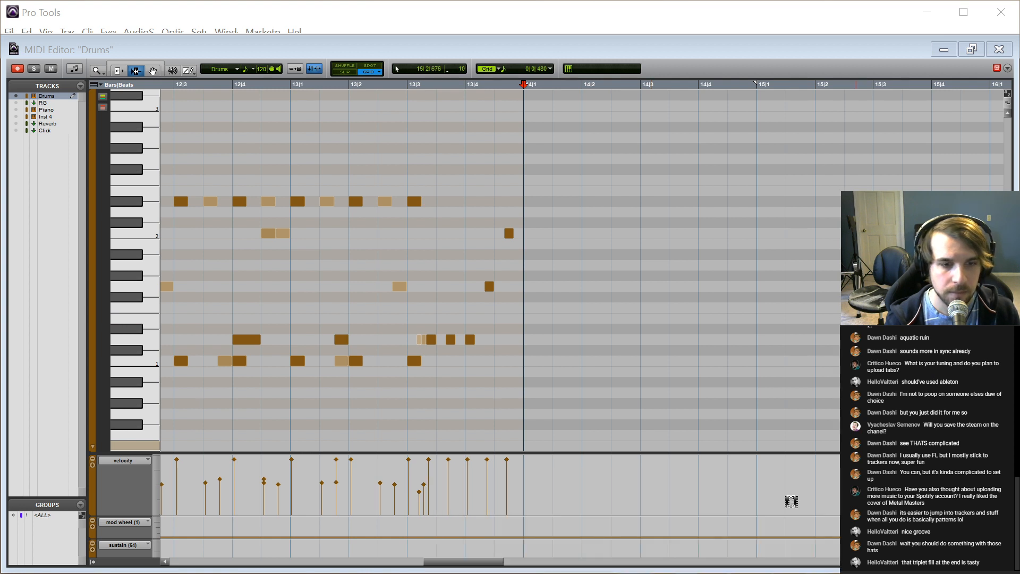
left_click(518, 366)
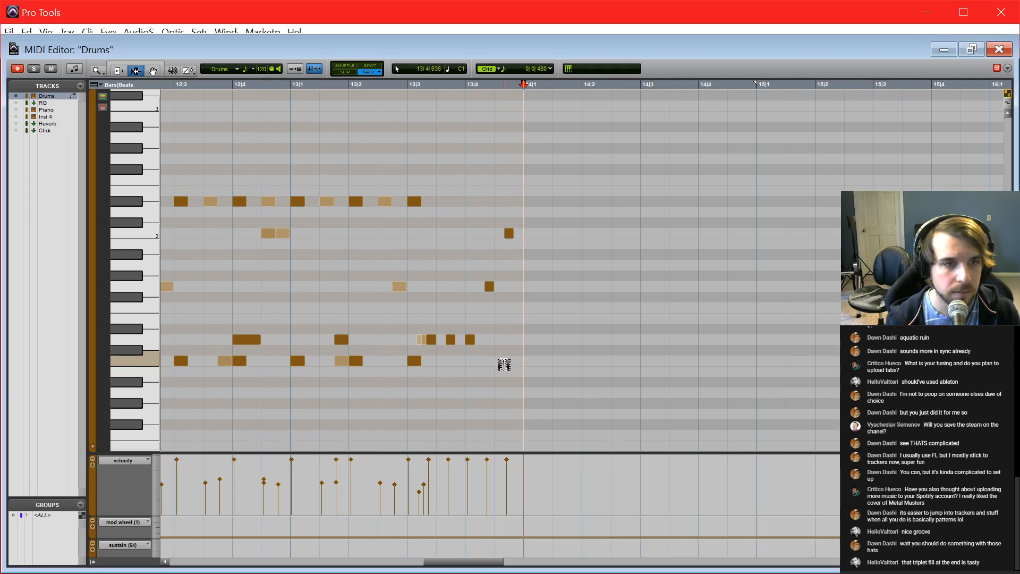
key("F10")
left_click(526, 361)
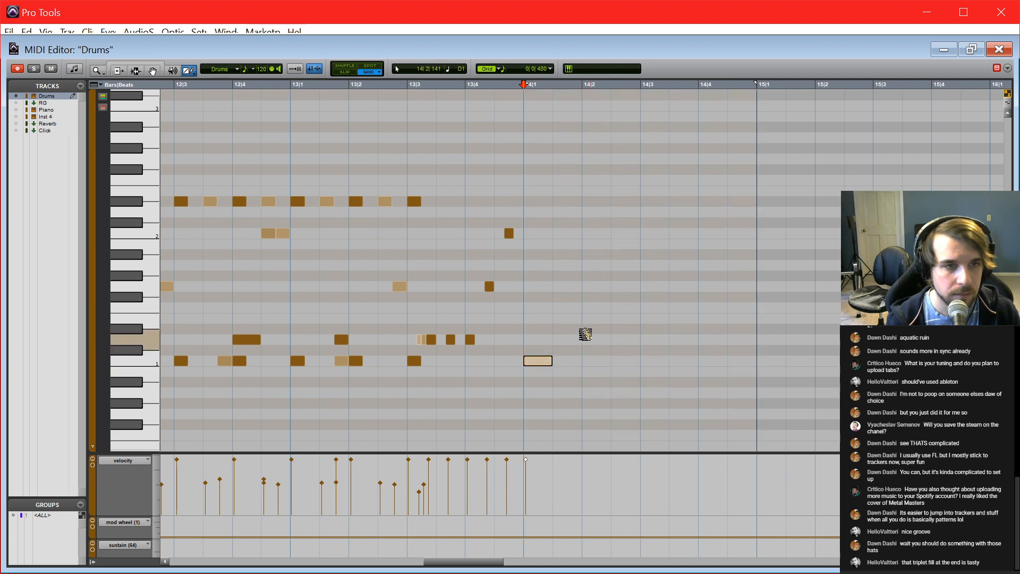
left_click(600, 338)
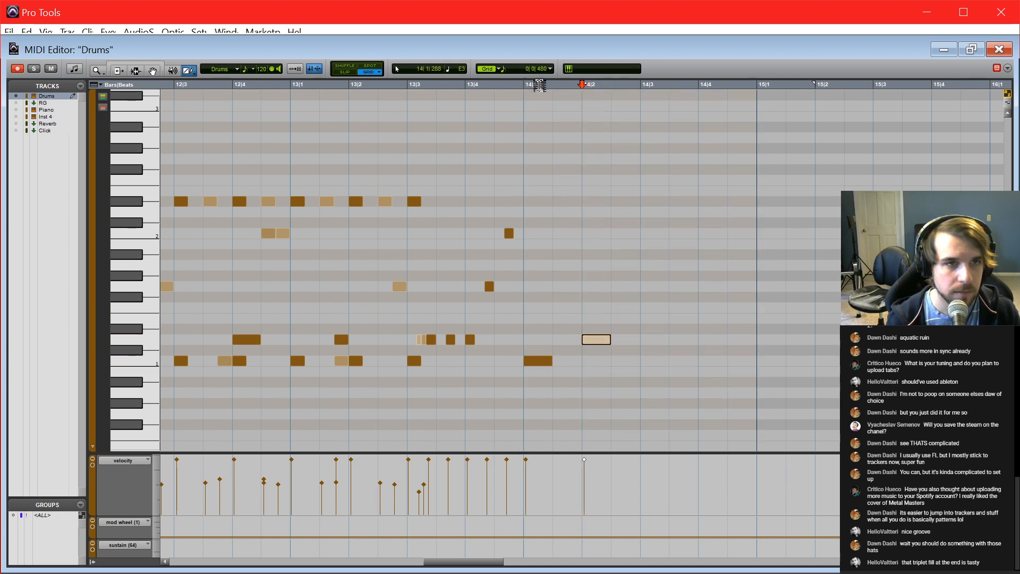
Step: Set the grid to 1/16 notes and add C1 hits at 14|1|720, 14|2|480 and 14|3|240, plus a D1 on beat 4
left_click(540, 70)
left_click(584, 137)
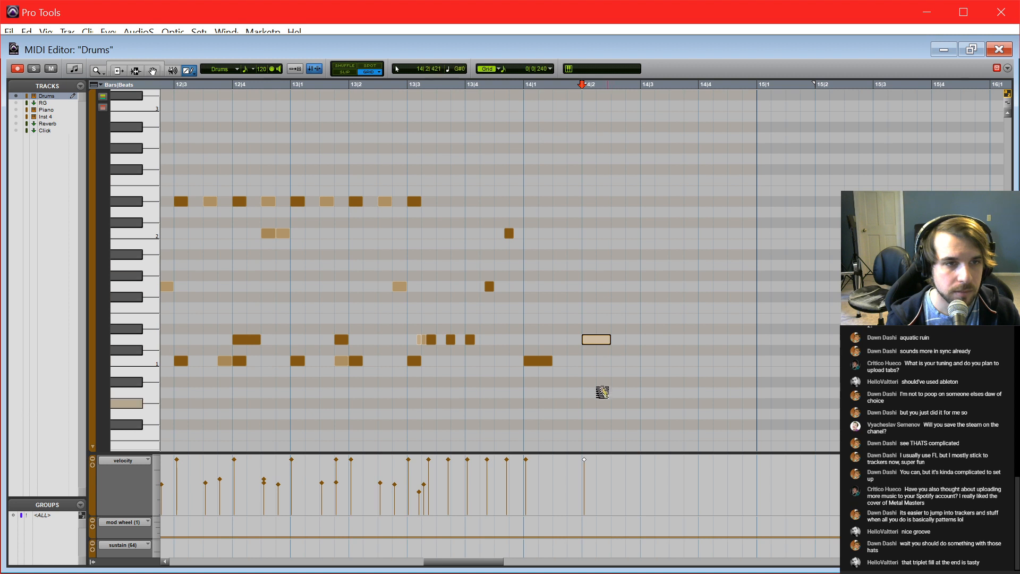
key("ctrl+]")
left_click(554, 361)
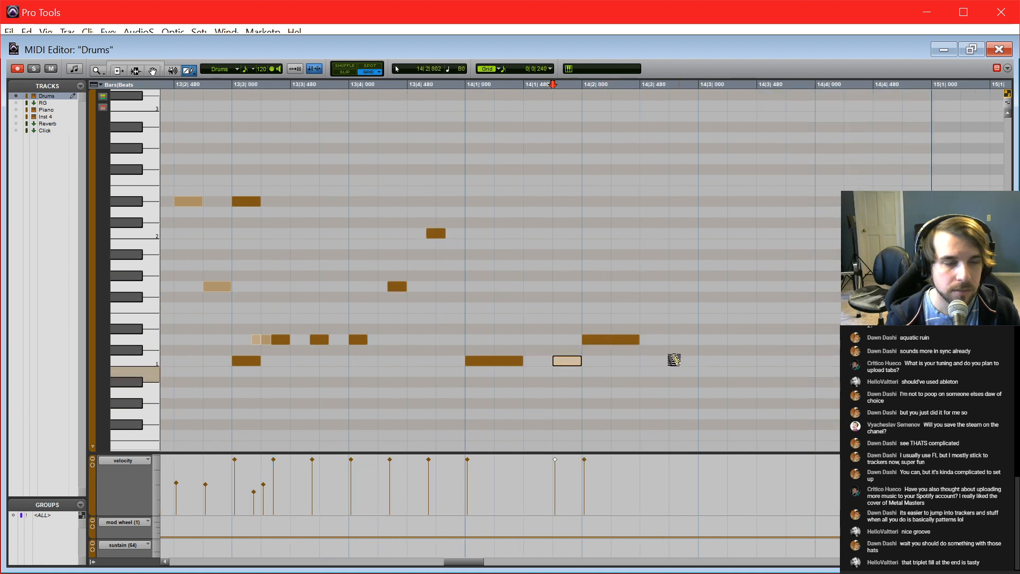
left_click(645, 361)
left_click(736, 361)
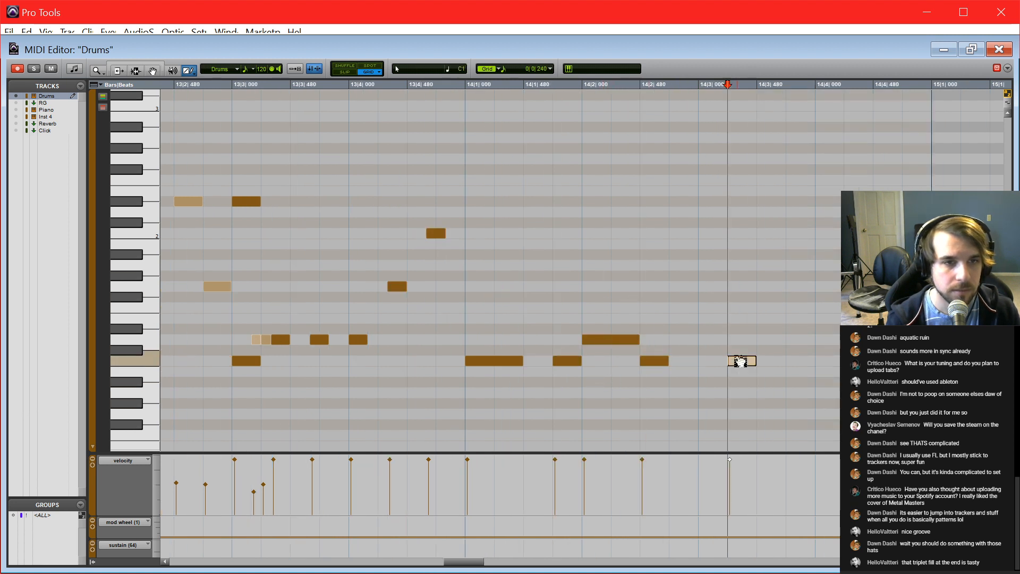
left_click(819, 338)
Step: Add a C#2 hit on beat 1 of bar 14 and Bb1 hits on beats 2, 3 and 4, and play the bar
left_click(471, 223)
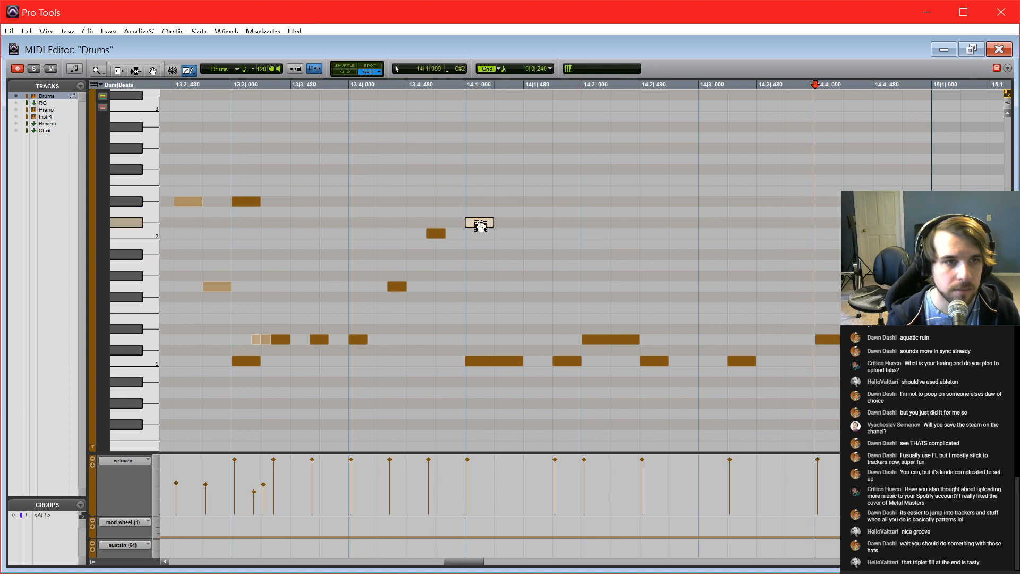
left_click(588, 254)
left_click(702, 255)
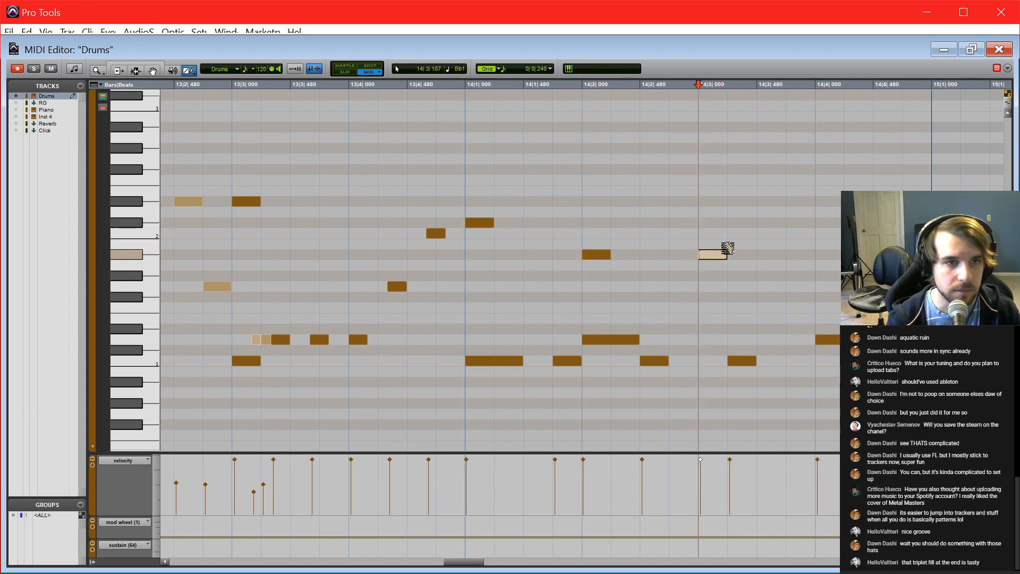
left_click(819, 253)
key("F7")
left_click(458, 385)
key("space")
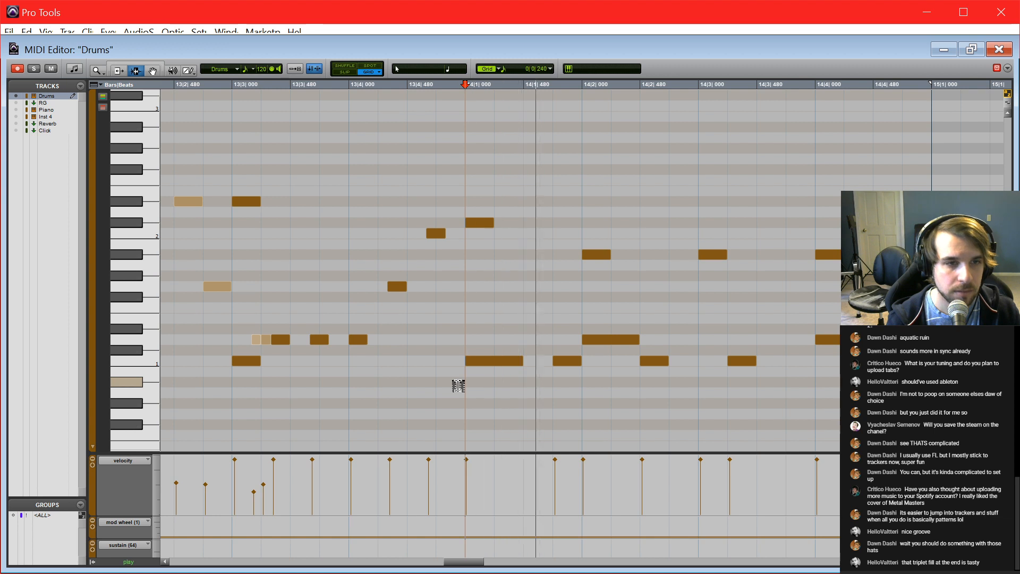
key("r")
scroll(488, 371, "right", 2)
key("space")
Step: Duplicate the bar 14 notes except the C#2 hit into bar 15 and add a Bb1 hit on its beat 1
key("F8")
left_click_drag(395, 415, 618, 204)
mouse_move(639, 436)
left_mouse_down()
mouse_move(419, 262)
mouse_move(421, 250)
left_mouse_up()
key("ctrl+d")
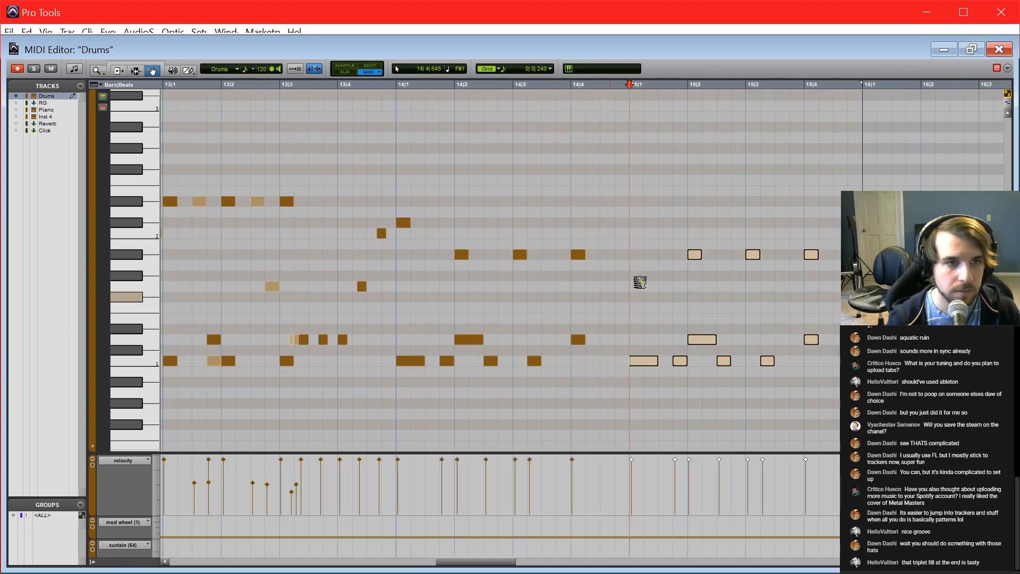
key("F10")
left_click(628, 252)
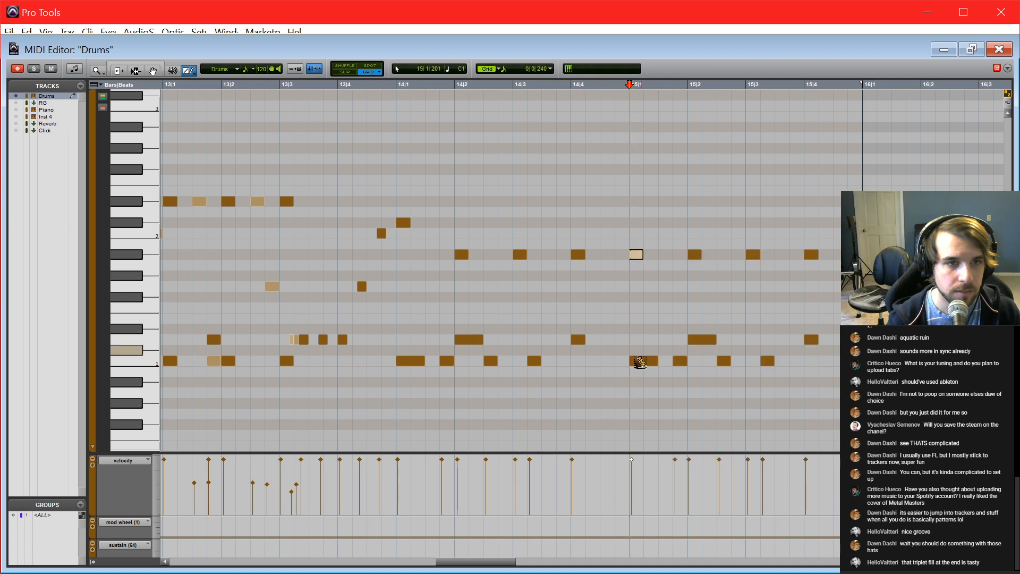
Step: Add two softer C1 hits at 15|4|240 and 15|4|720 and play bars 14 and 15
left_click(826, 361)
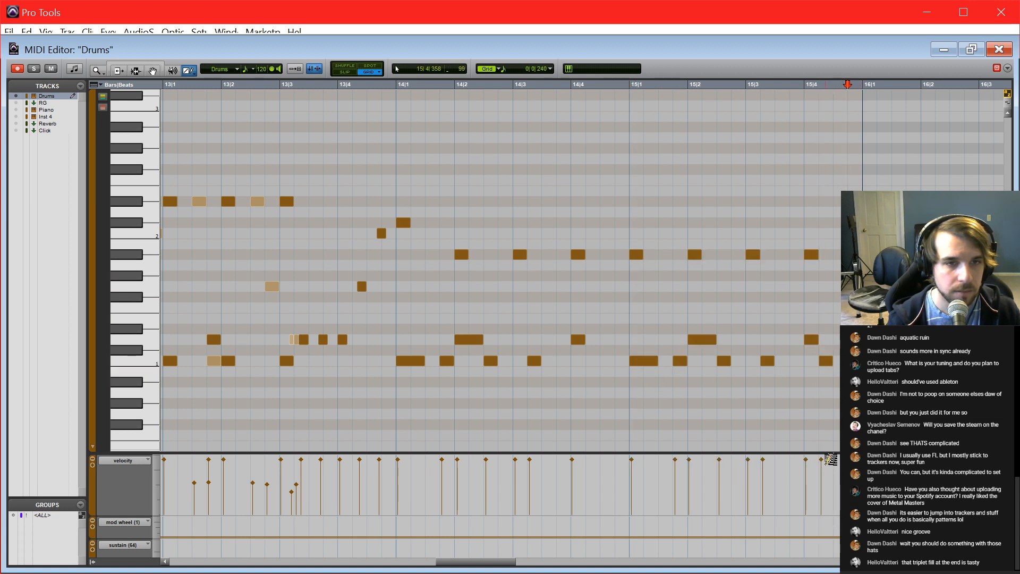
left_click_drag(826, 467, 825, 481)
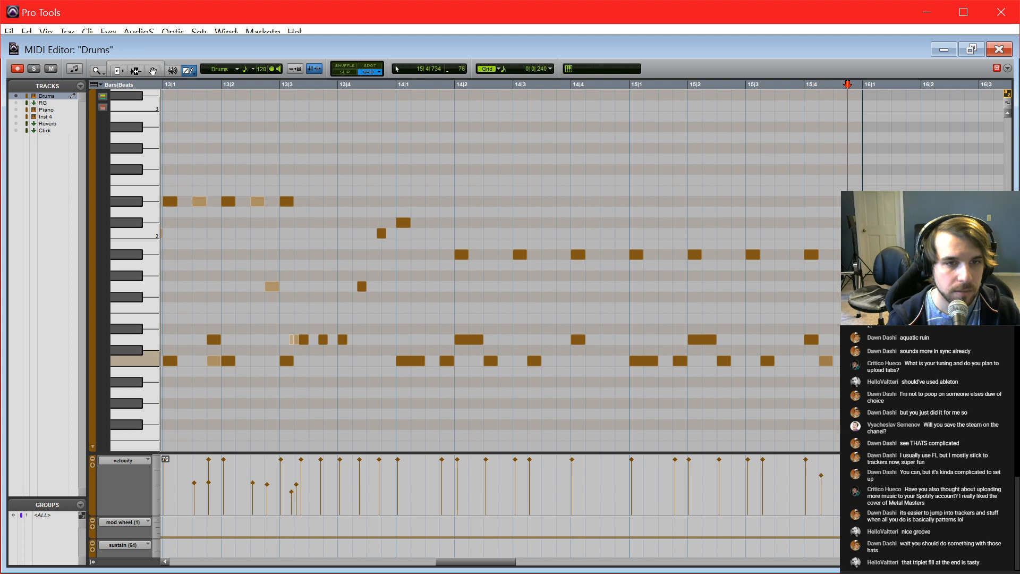
key("space")
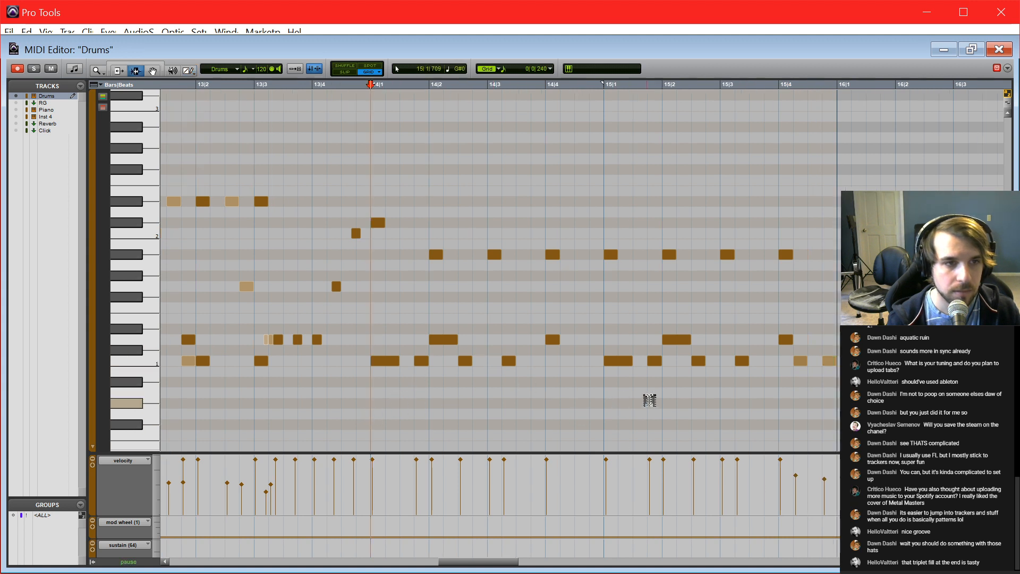
left_click(288, 379)
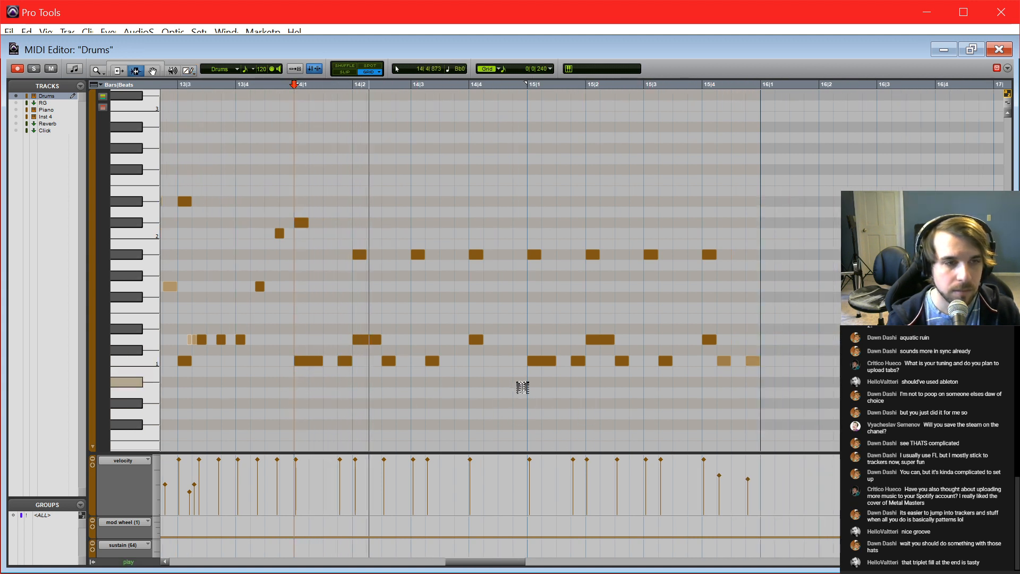
scroll(523, 388, "down", 2)
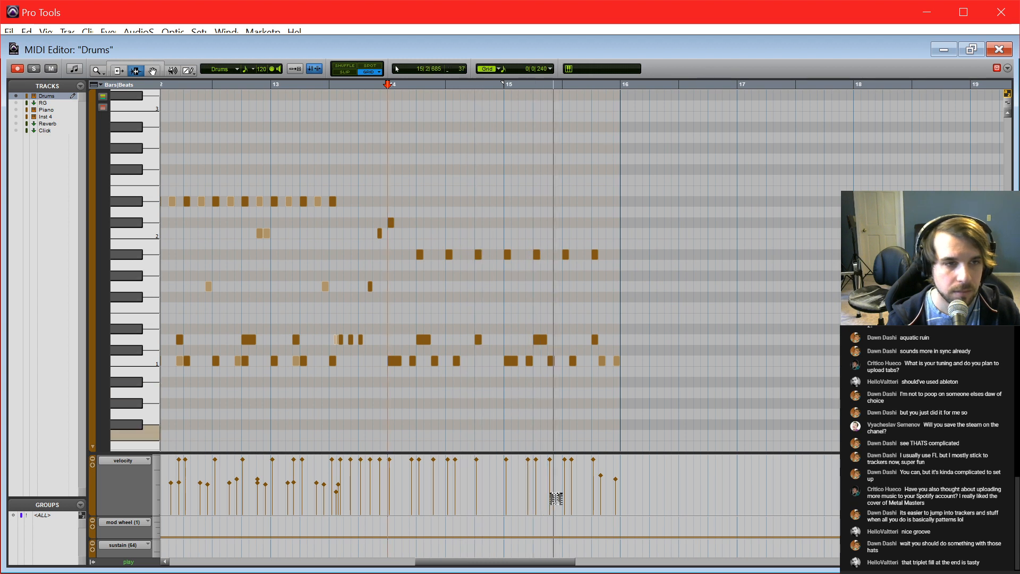
Step: Duplicate the drum pattern of bars 14 and 15 into bars 16 and 17 and play from just before bar 16
left_click_drag(659, 412, 389, 219)
key("ctrl+d")
left_click(610, 296)
key("space")
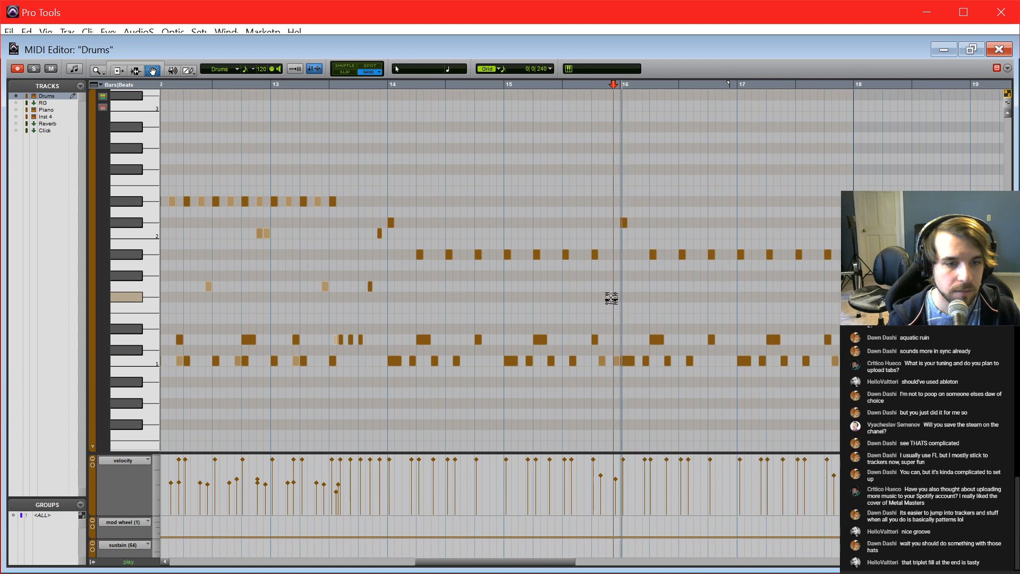
Step: Play into bar 17, delete its copied notes from beat 3 onward and replay from the start of that bar
scroll(609, 299, "right", 5)
left_click(597, 319)
key("t")
scroll(601, 335, "right", 3)
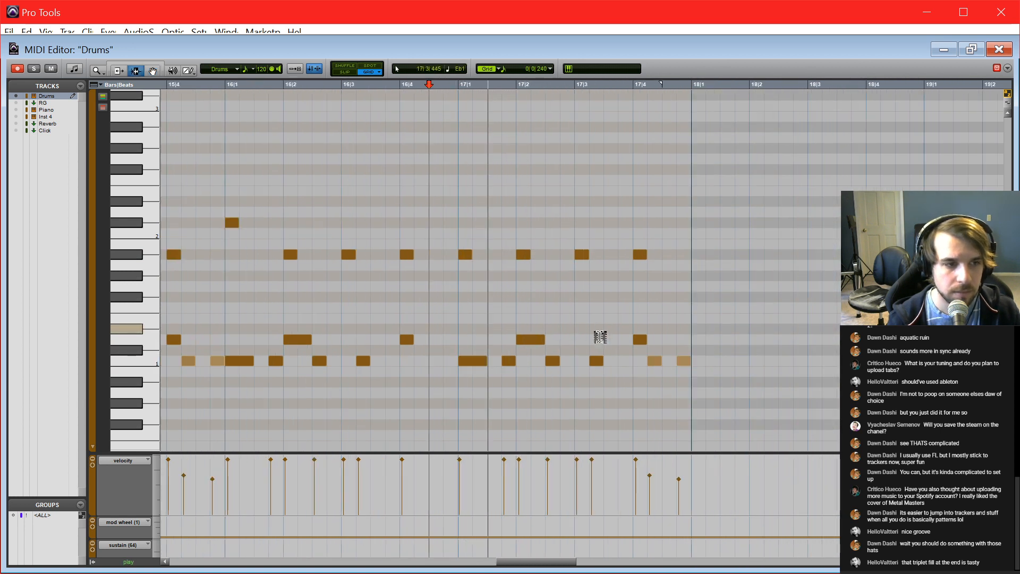
key("F10")
key("F8")
left_click_drag(746, 410, 583, 163)
key("Delete")
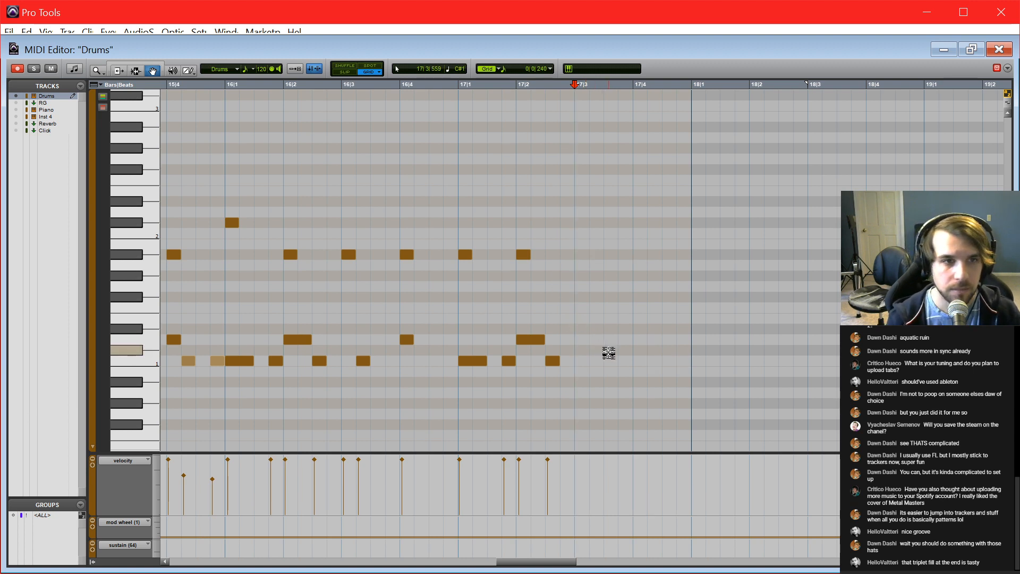
key("F7")
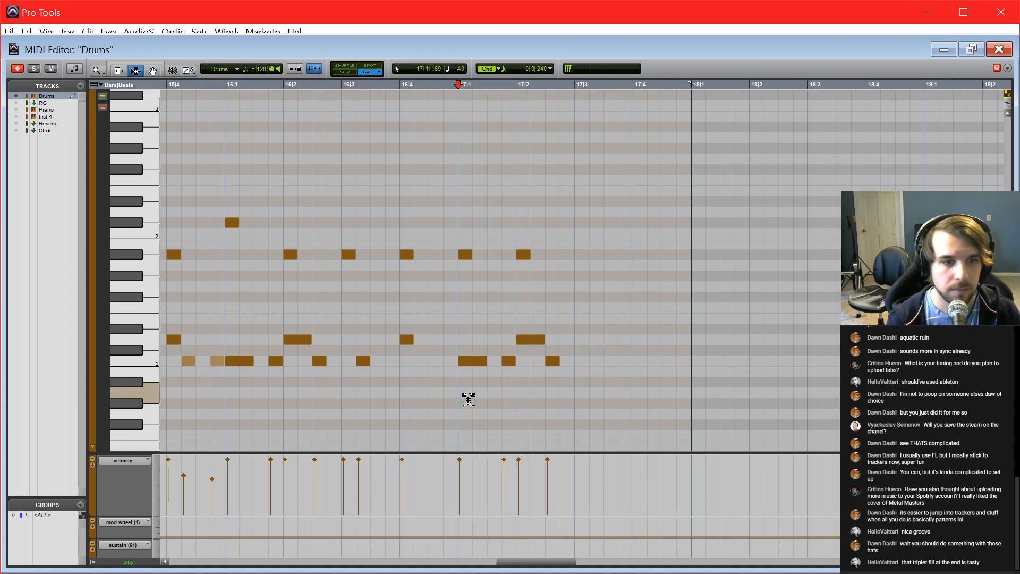
Step: Set the grid to 1/8 notes and pencil a C1 note at 17|3 in the Drums part
key("F10")
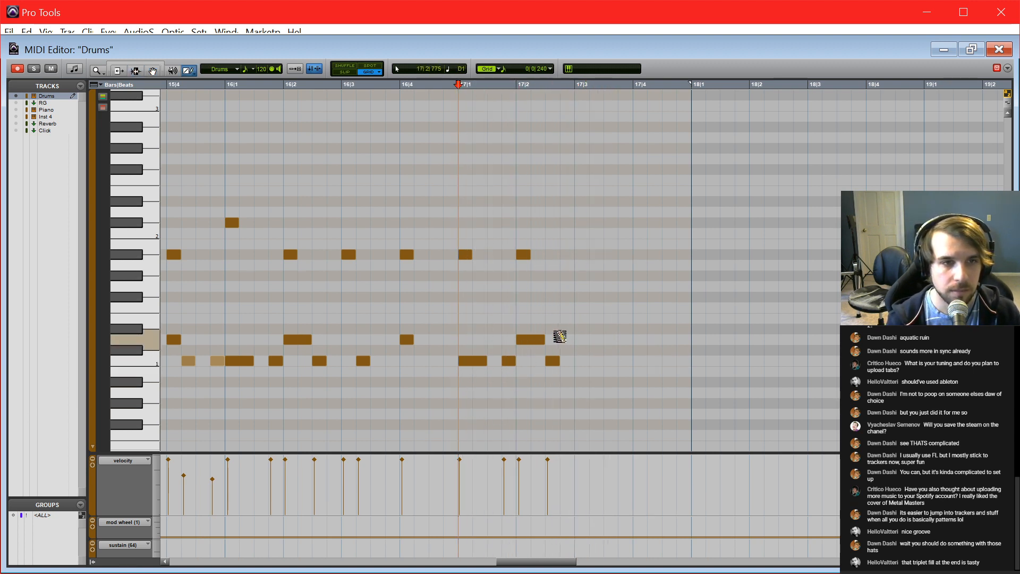
left_click(539, 75)
left_click(566, 120)
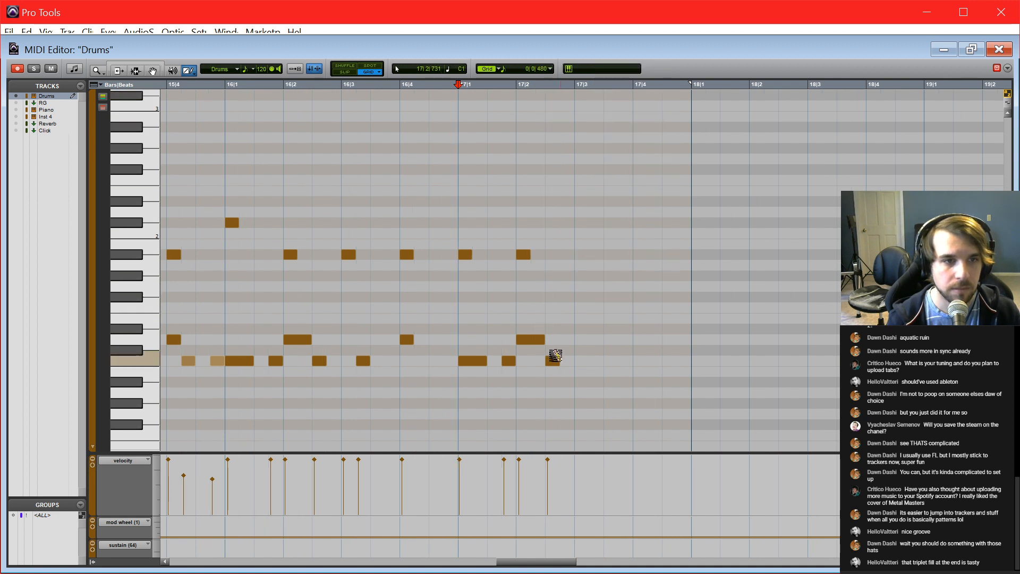
left_click(577, 360)
Step: Switch the grid to 1/8 triplets and add five consecutive D1 notes from one triplet after 17|3 to the end of bar 17
left_click(542, 75)
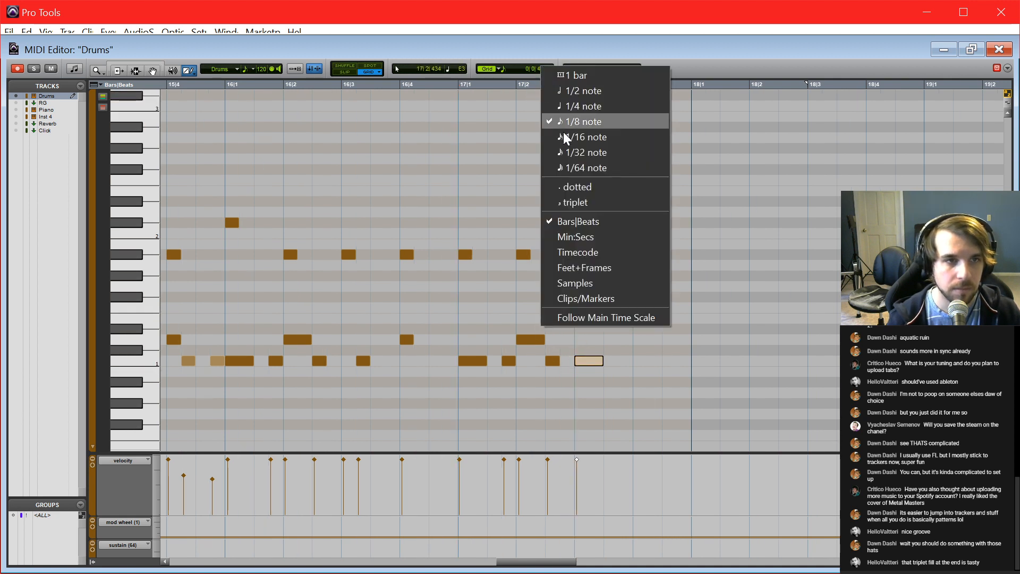
left_click(574, 202)
left_click(596, 339)
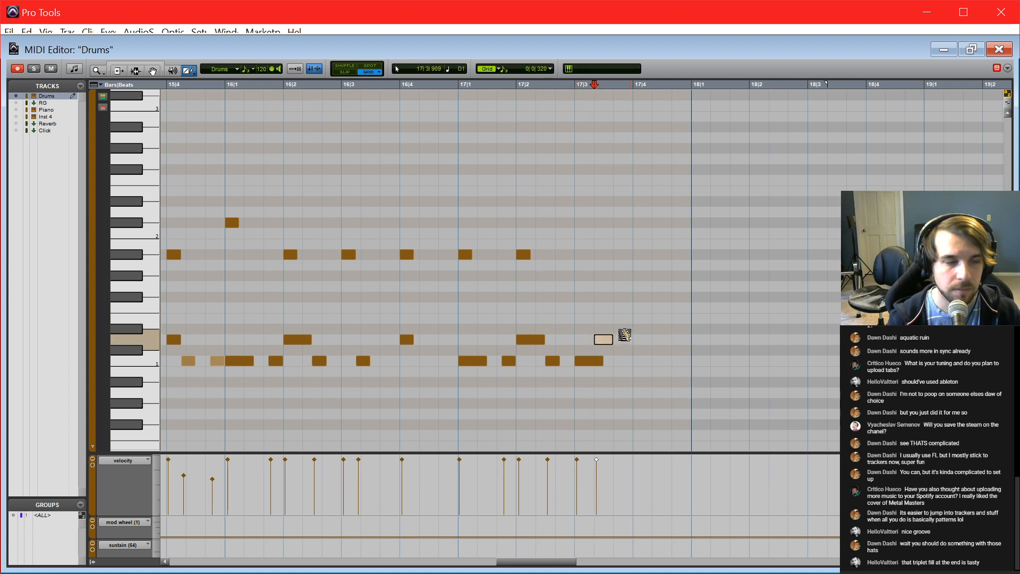
left_click(625, 339)
left_click(644, 339)
left_click(664, 339)
left_click(674, 339)
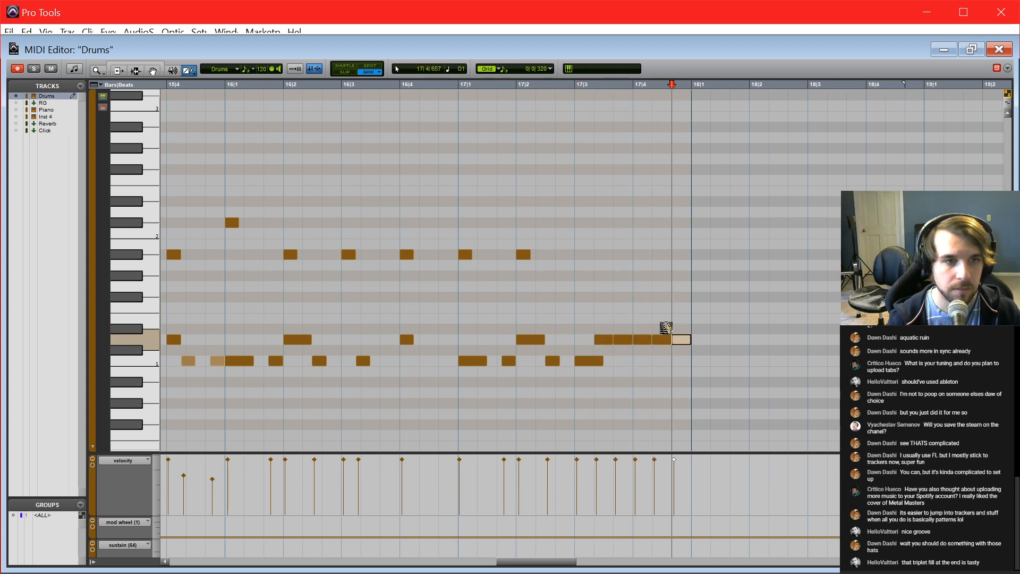
Step: Replace the last two D1 triplet notes of bar 17 with C1 notes at the same positions
left_click(661, 360)
left_click(679, 360)
left_click(663, 340)
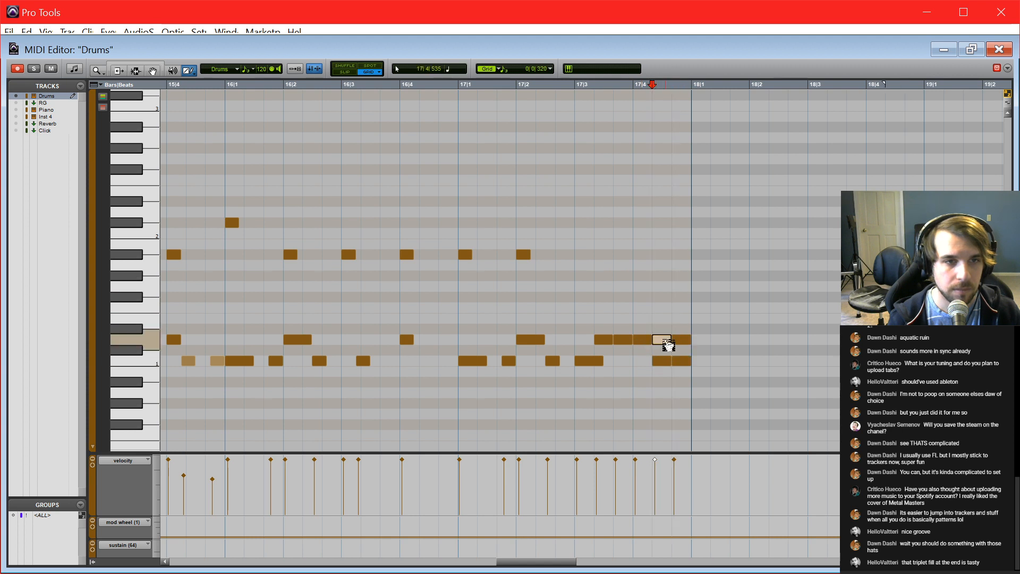
left_click(664, 340, "alt")
left_click(681, 340, "alt")
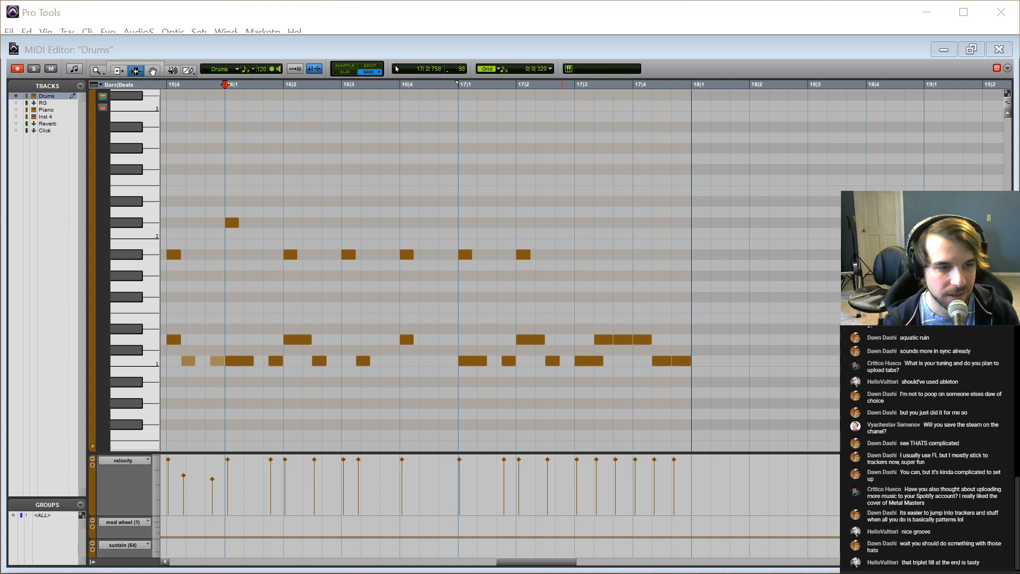
Step: Play the fill from the start of bar 17 and add an A#1 triplet note at 17|3
left_click(671, 407)
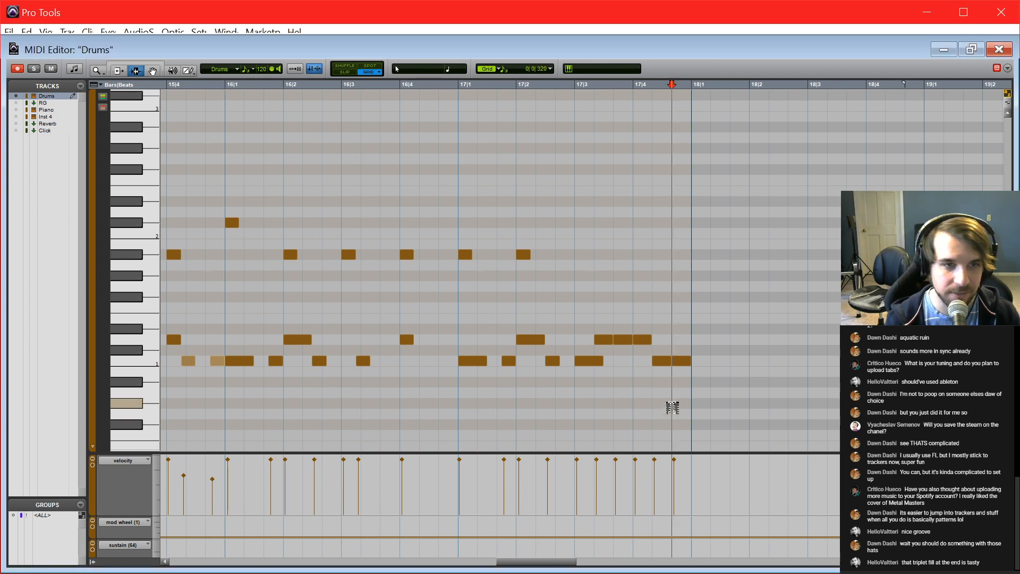
left_click(704, 394)
left_click(460, 397)
key("space")
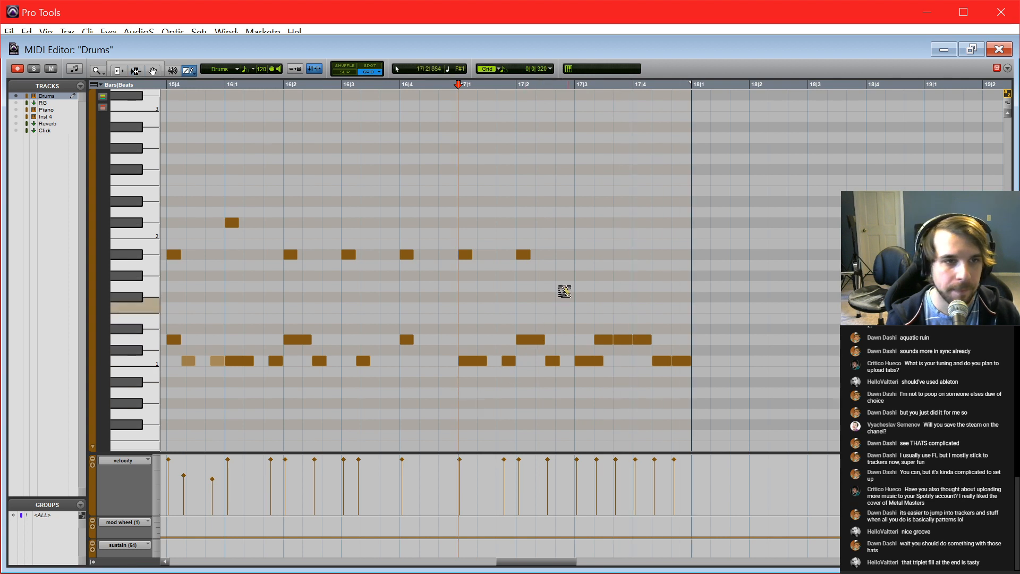
left_click(577, 255)
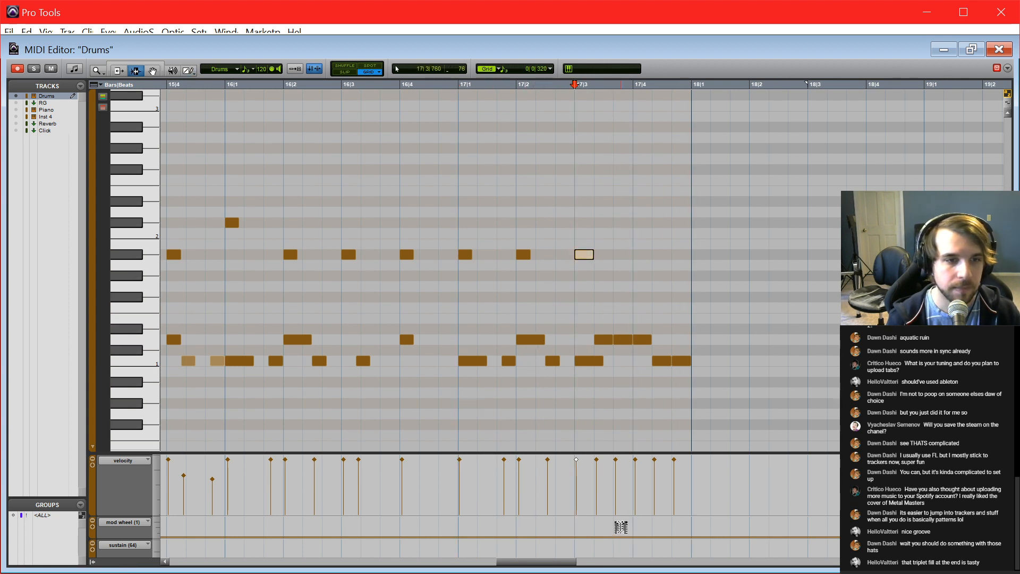
Step: Play back the drum pattern from bar 14 through the end of the bar 17 fill to check the groove
key("alt+Tab")
key("alt+Tab")
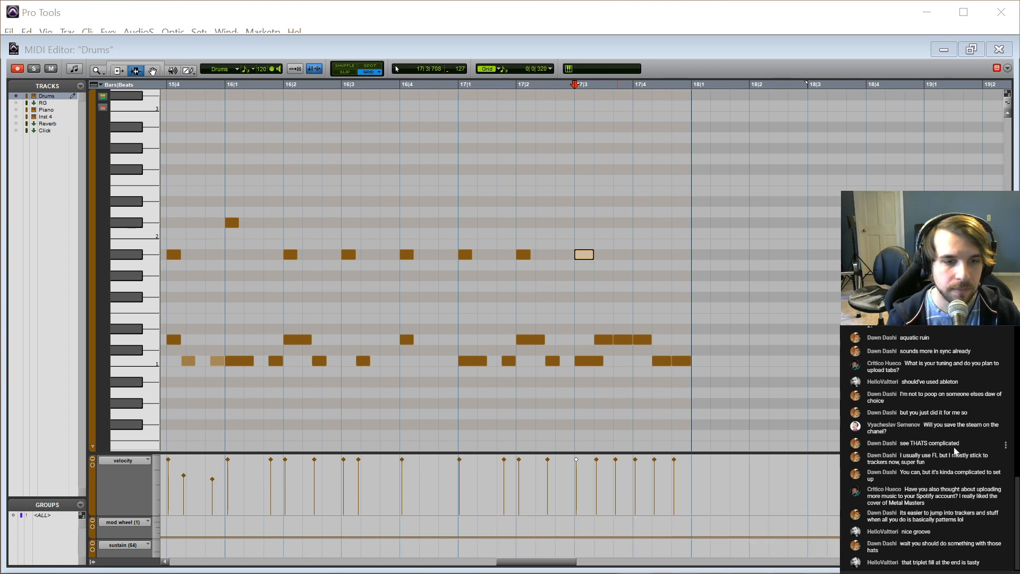
left_click(615, 390)
left_click(470, 369)
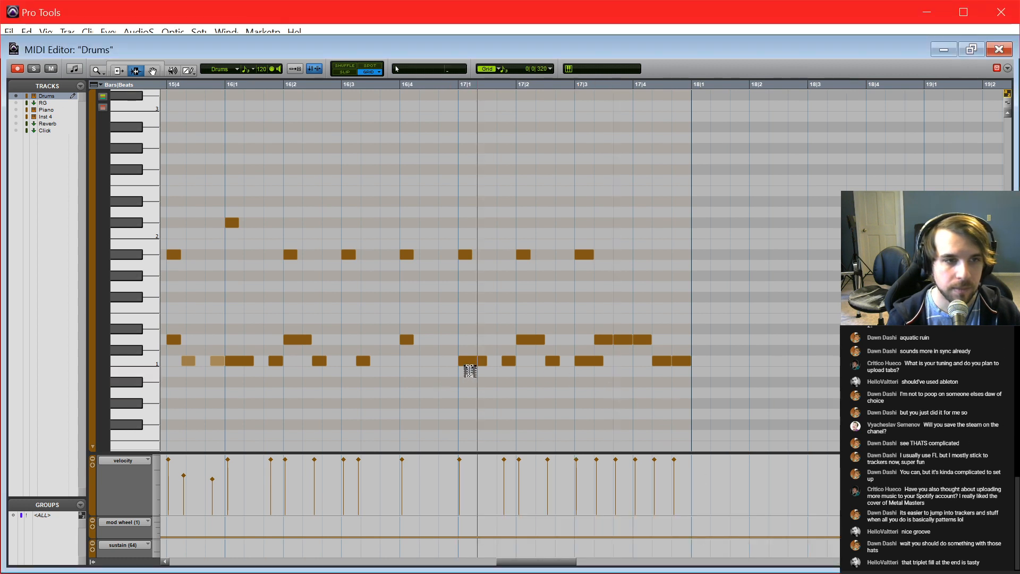
key("r")
left_click(280, 387)
scroll(266, 391, "left", 1)
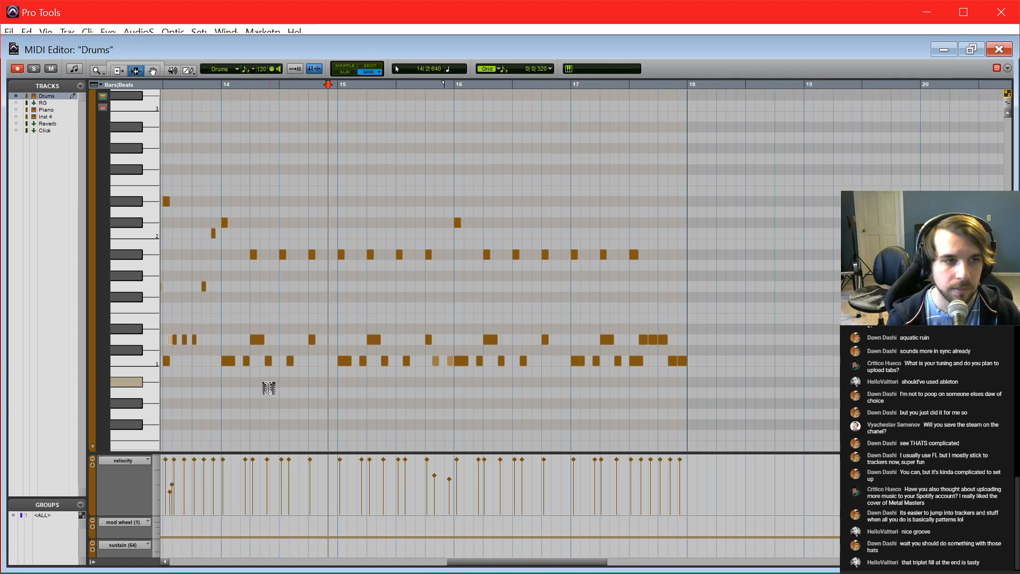
left_click(736, 390)
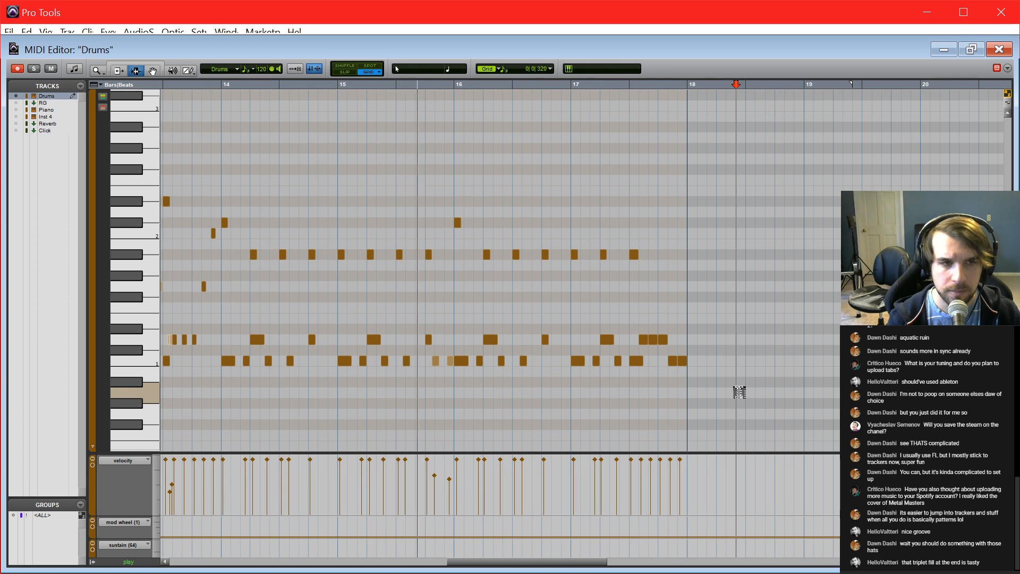
left_click(653, 392)
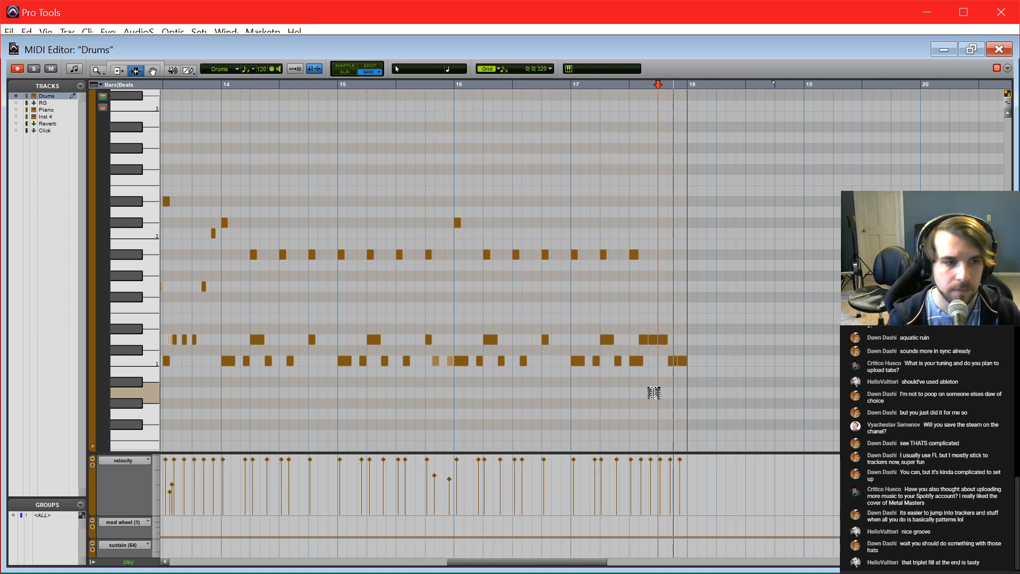
left_click(700, 381)
key("space")
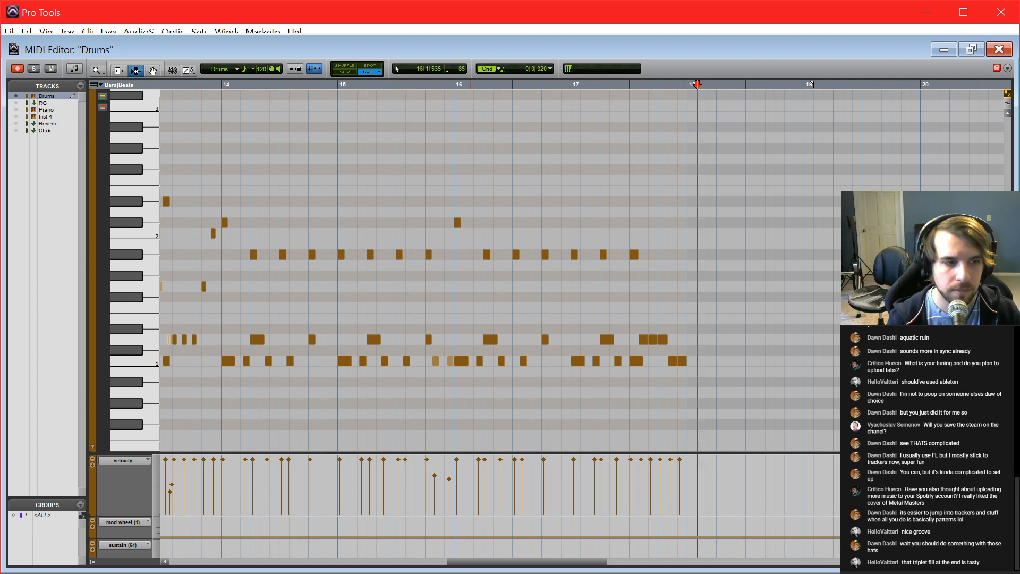
left_click(666, 461)
scroll(661, 449, "right", 3)
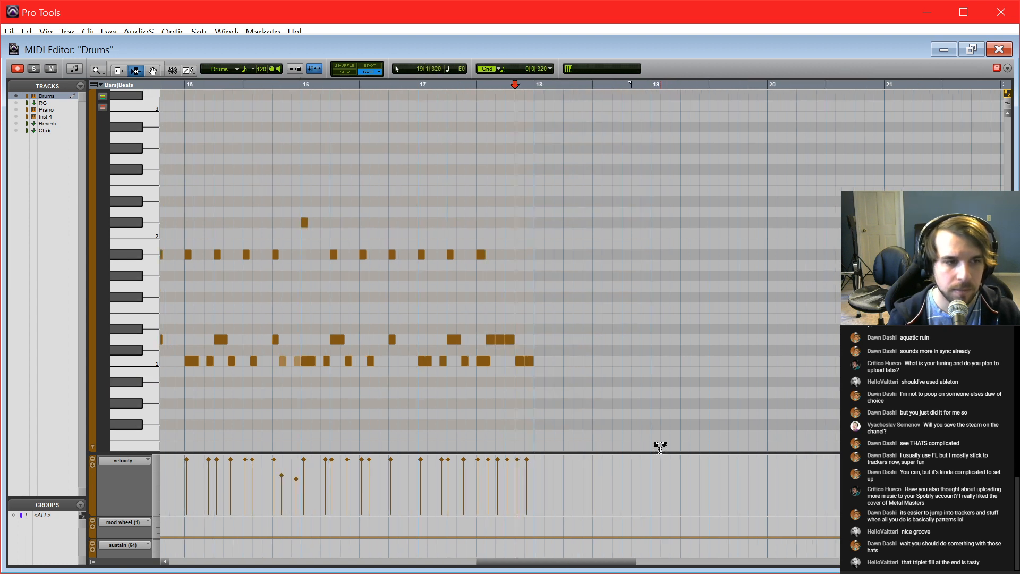
left_click(612, 414)
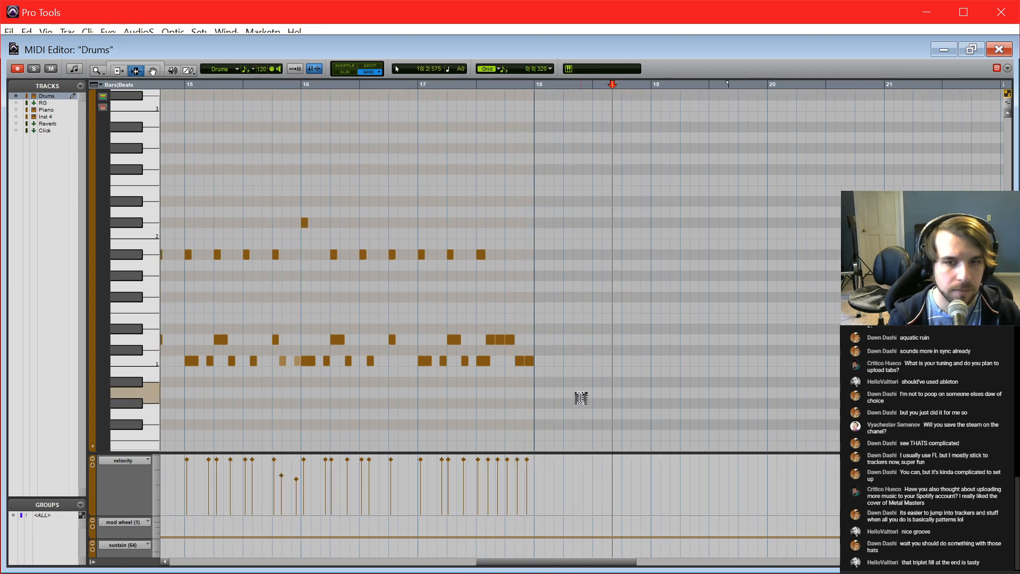
left_click(526, 418)
Step: In the Edit window, split the Drums clip at bar 14 and duplicate the resulting four-bar clip to bar 18
key("ctrl+equal")
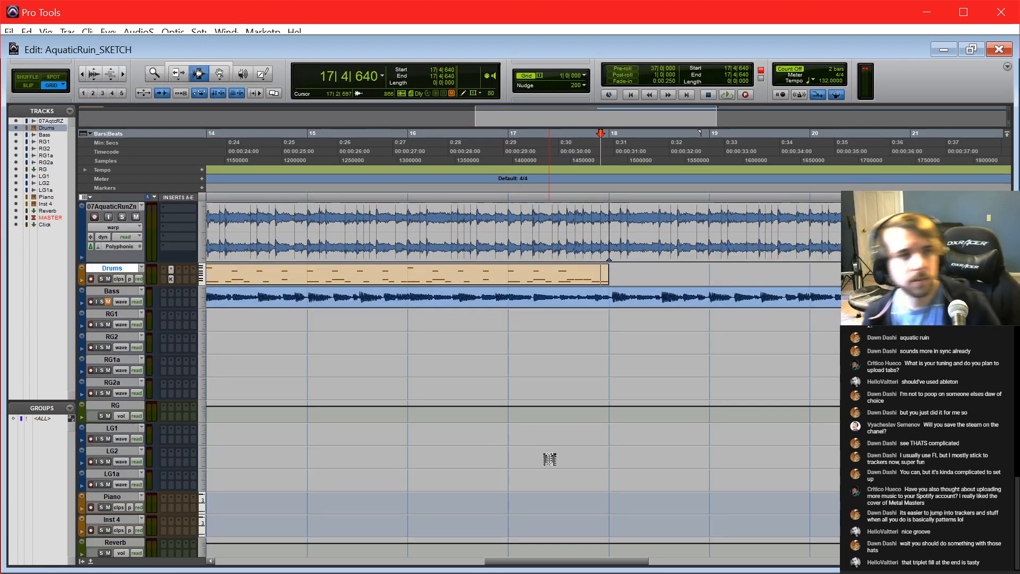
left_click(491, 277)
key("r")
left_click(407, 286)
key("b")
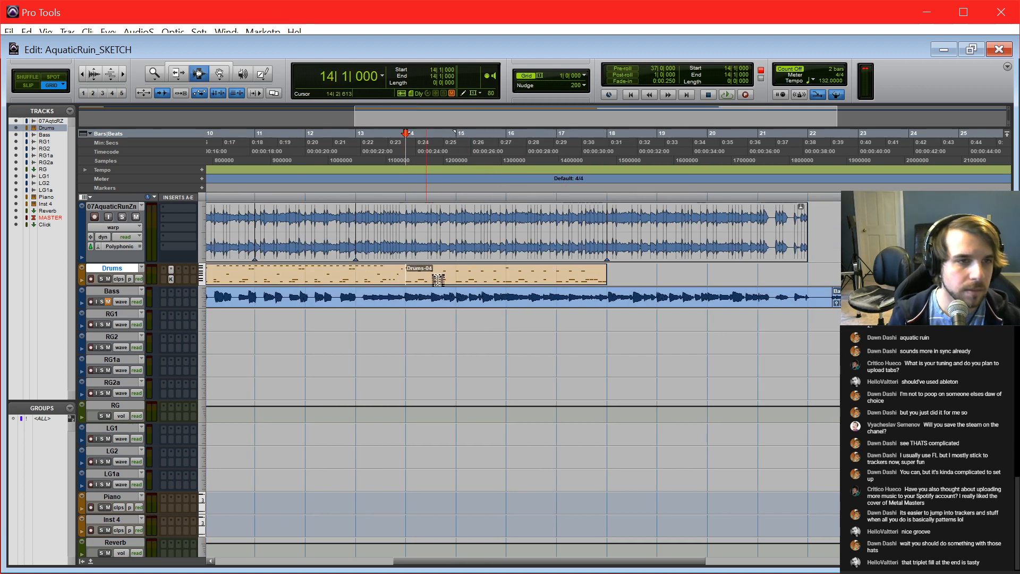
double_click(446, 278)
key("ctrl+d")
Step: Open the duplicated Drums clip in the MIDI Editor and delete all its notes in bar 21
double_click(755, 266)
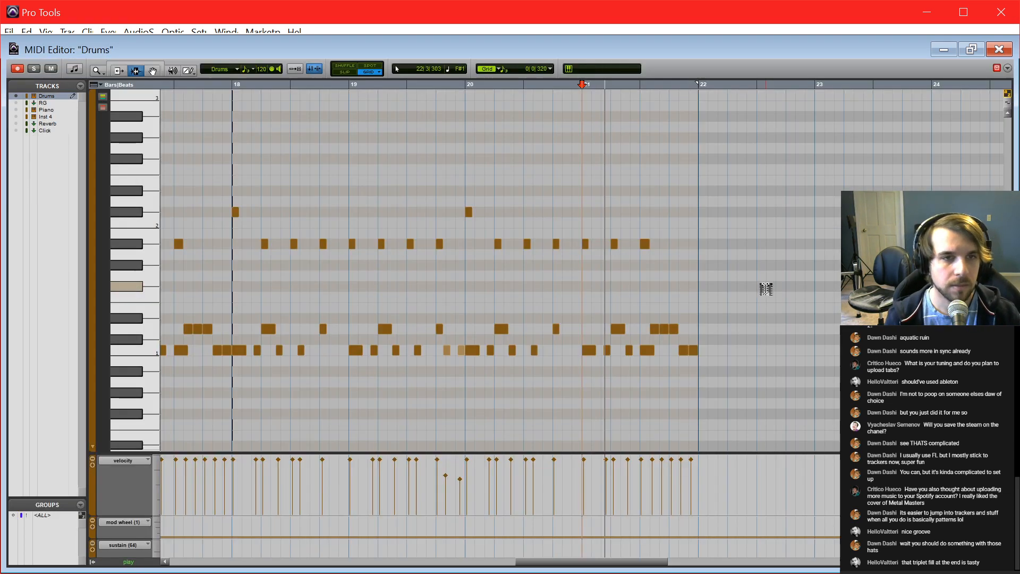
left_click_drag(685, 276, 574, 183)
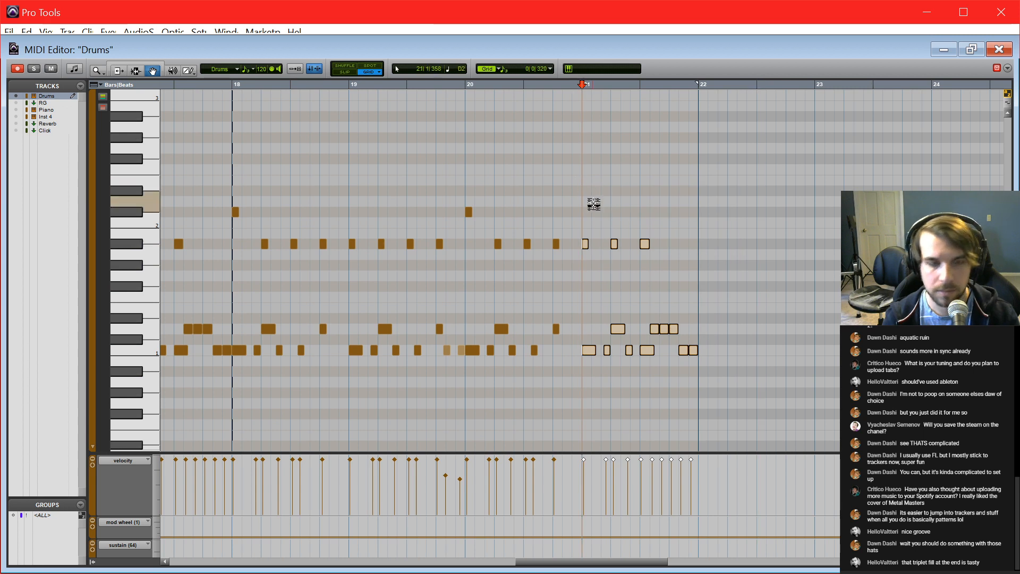
key("Delete")
Step: Set the grid to straight 1/16 notes and pencil two groups of three D1 notes, starting at 21|1 and halfway through beat 21|2
key("F10")
left_click(549, 69)
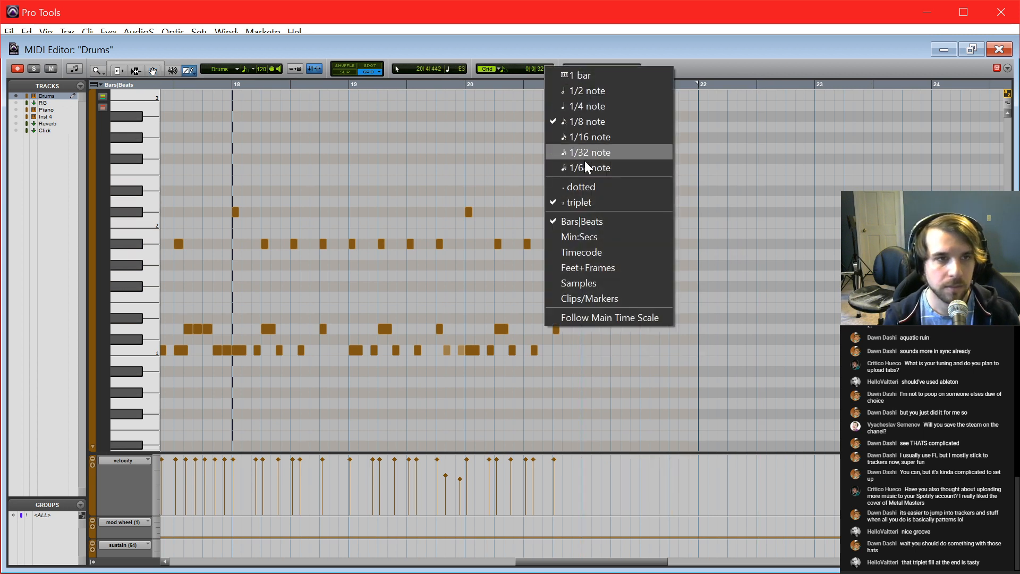
left_click(595, 204)
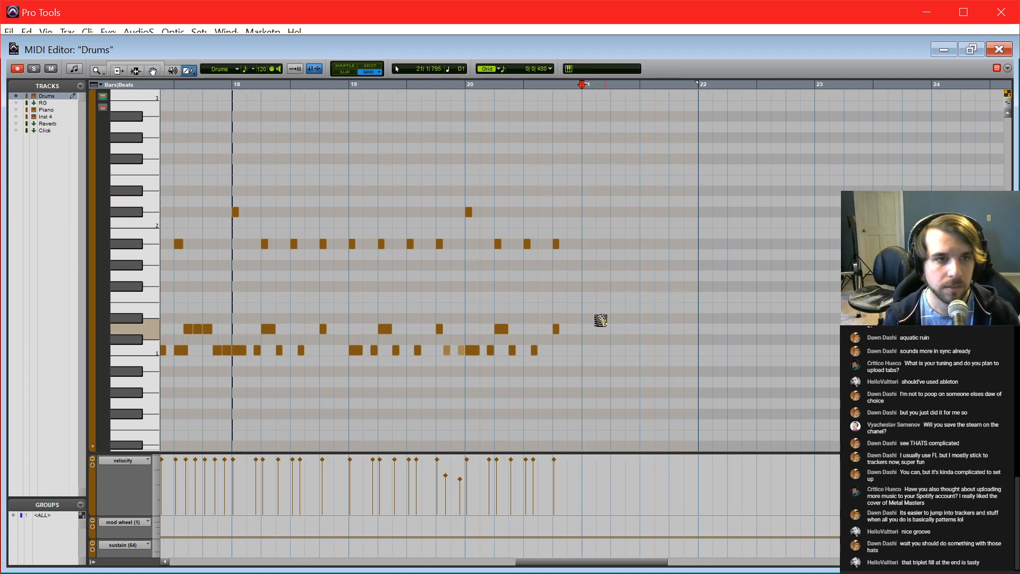
left_click(535, 66)
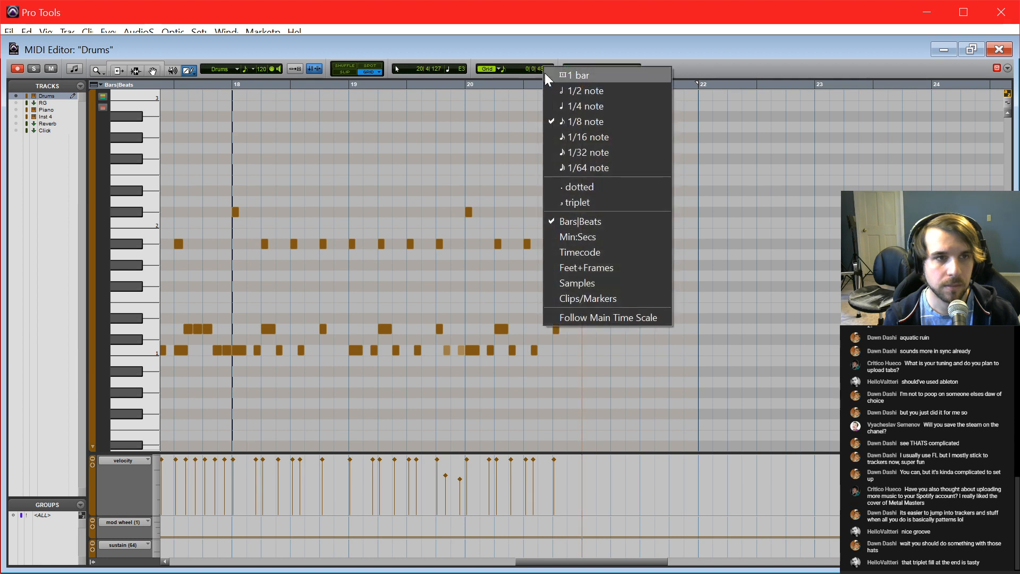
left_click(579, 136)
key("t")
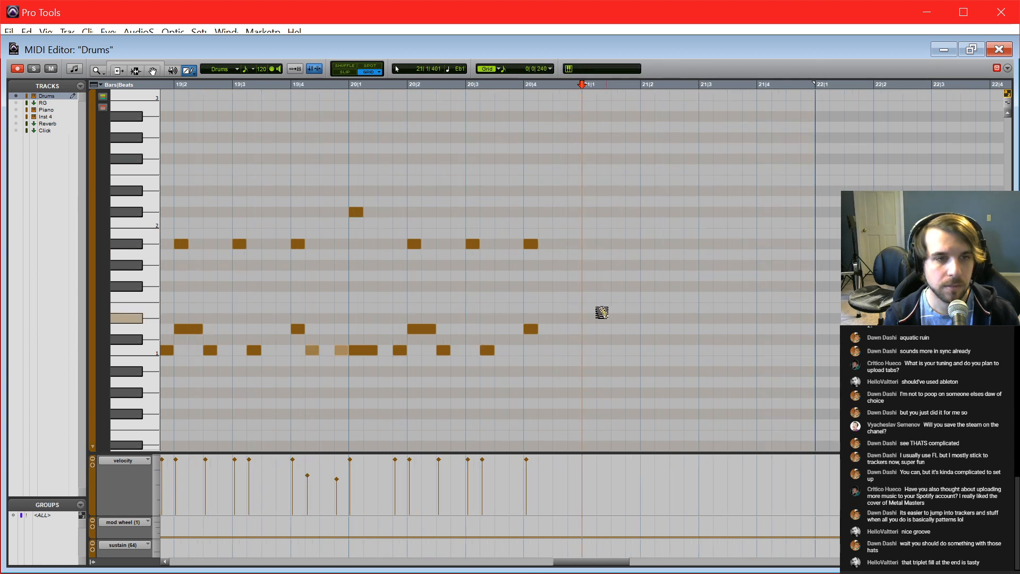
left_click(588, 329)
left_click(599, 330)
left_click(617, 329)
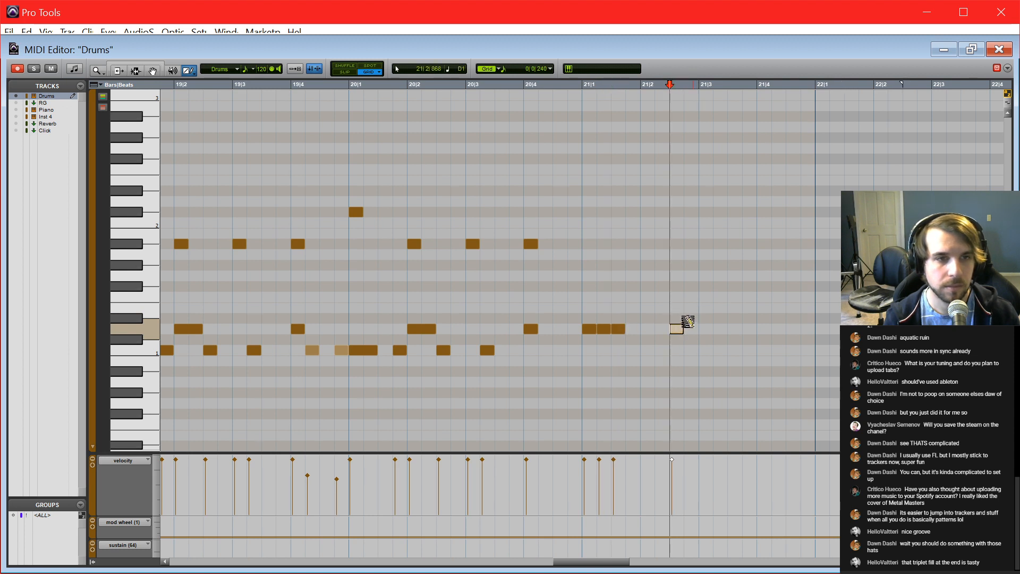
left_click(688, 329)
left_click(703, 329)
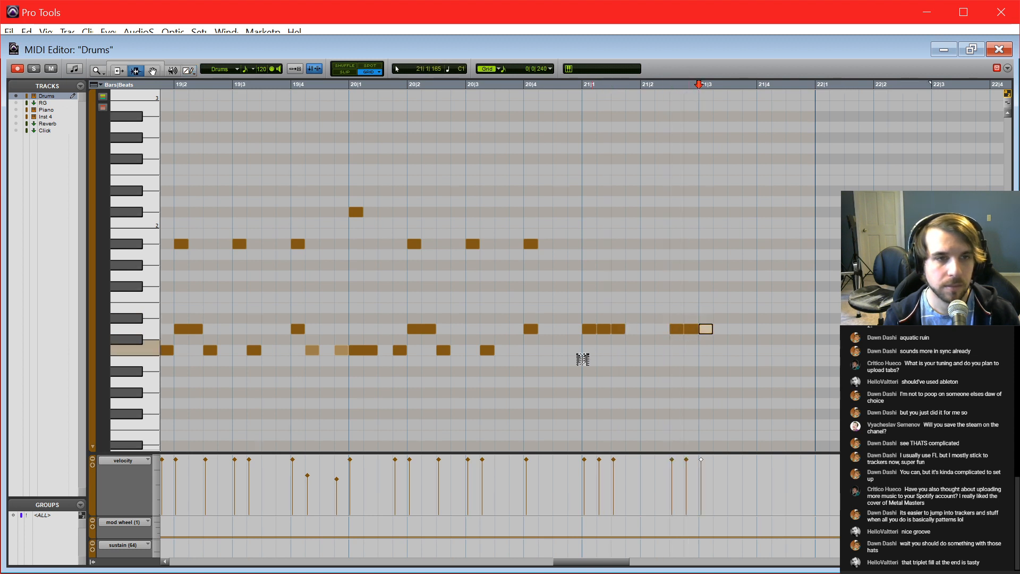
Step: Add two C1 sixteenth notes from 21|4 followed by two D1 notes, and play the fill from bar 21
left_click(763, 349)
left_click(777, 349)
left_click(793, 329)
left_click(806, 329)
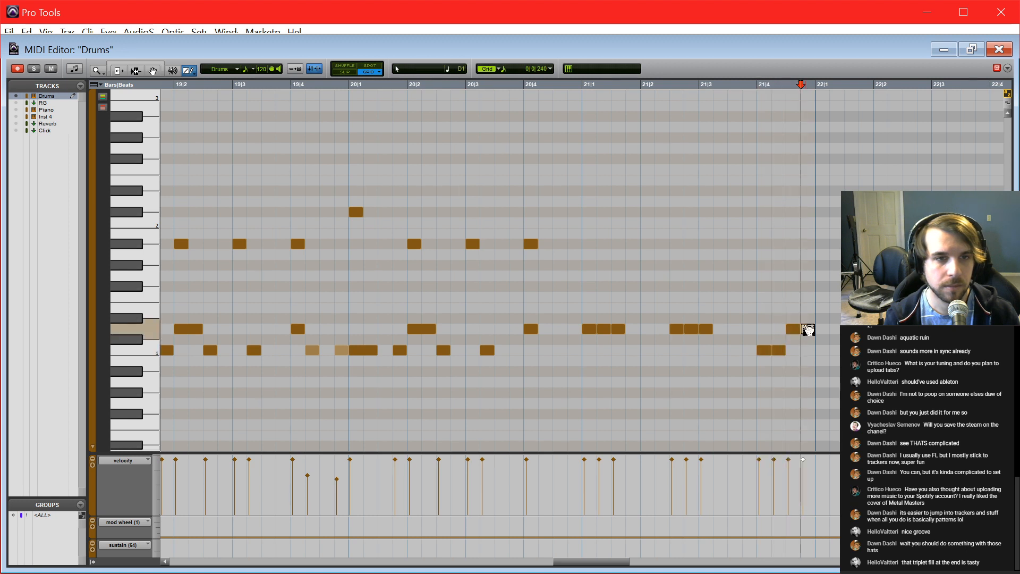
left_click(582, 366)
key("space")
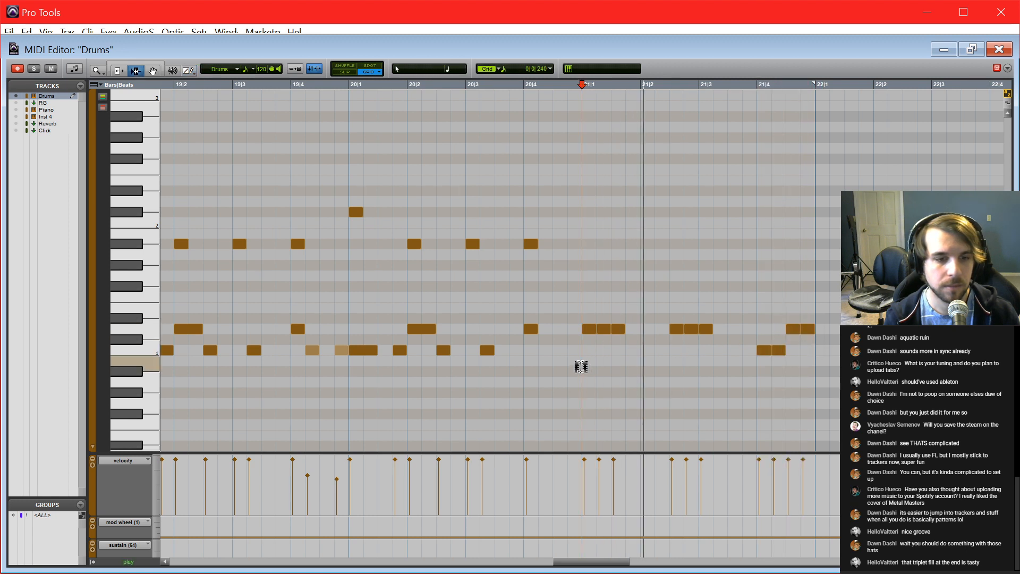
key("space")
Step: Return to the Edit window, select the RG1 track and move the playback position to the session start
key("ctrl+=")
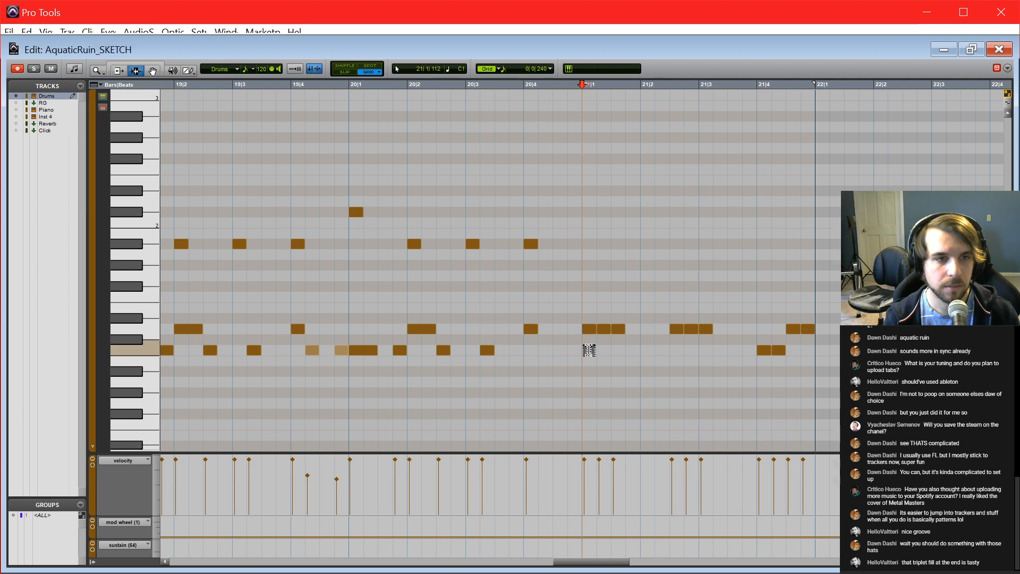
left_click(623, 318)
key("r")
key("r")
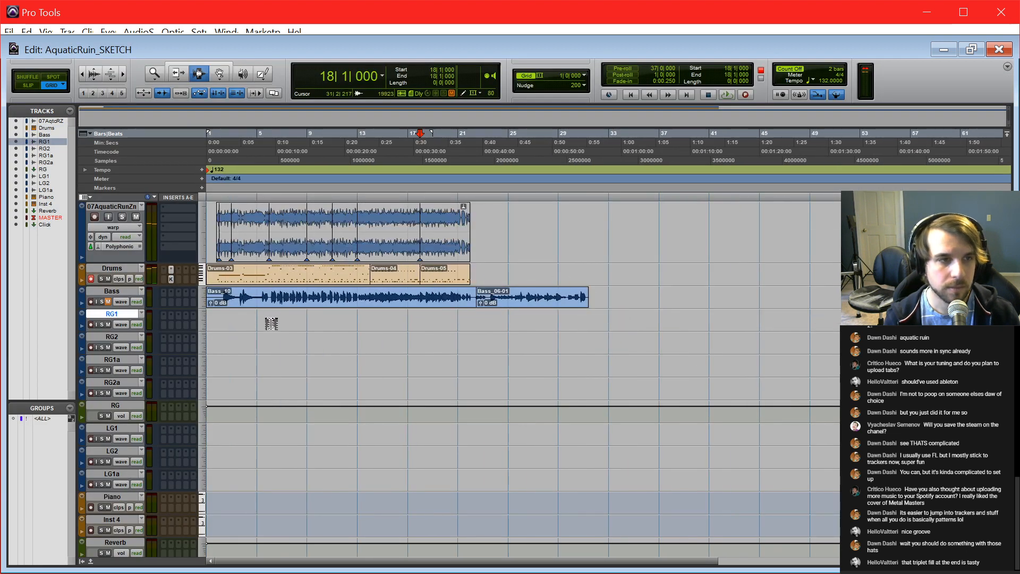
left_click(246, 325)
key("Return")
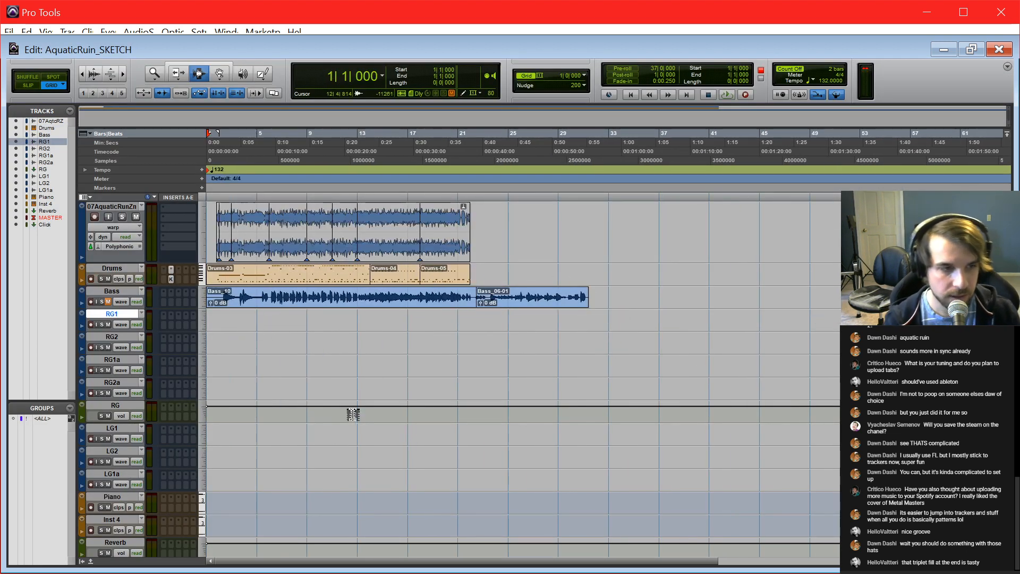
key("alt+Tab")
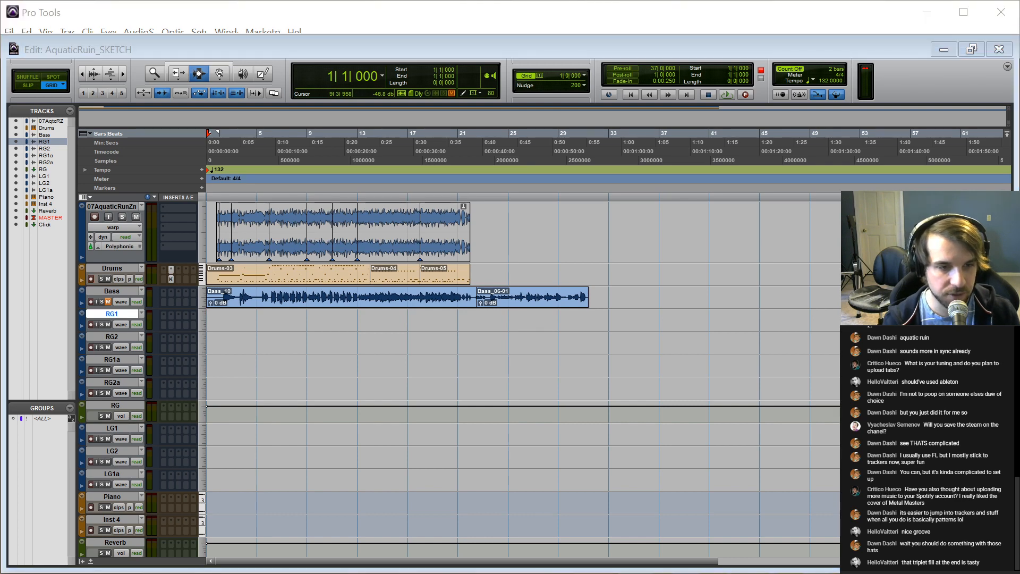
key("alt+Tab")
key("alt+Tab")
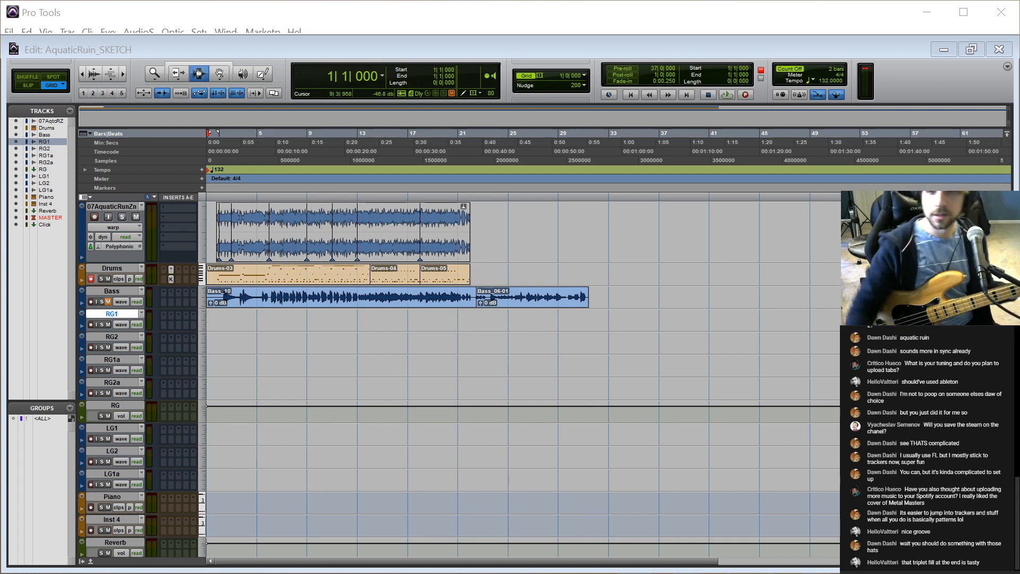
Step: Enlarge the Drums track to fill the Edit window and play the drum part from bar 13 through the fill in bar 21
left_click(365, 307)
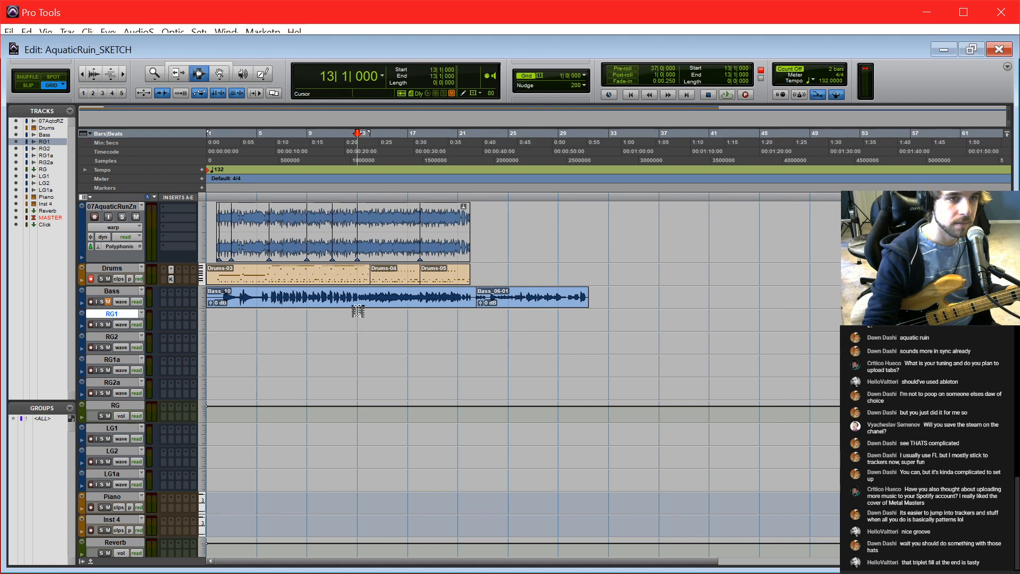
left_click(368, 268)
left_click(358, 272)
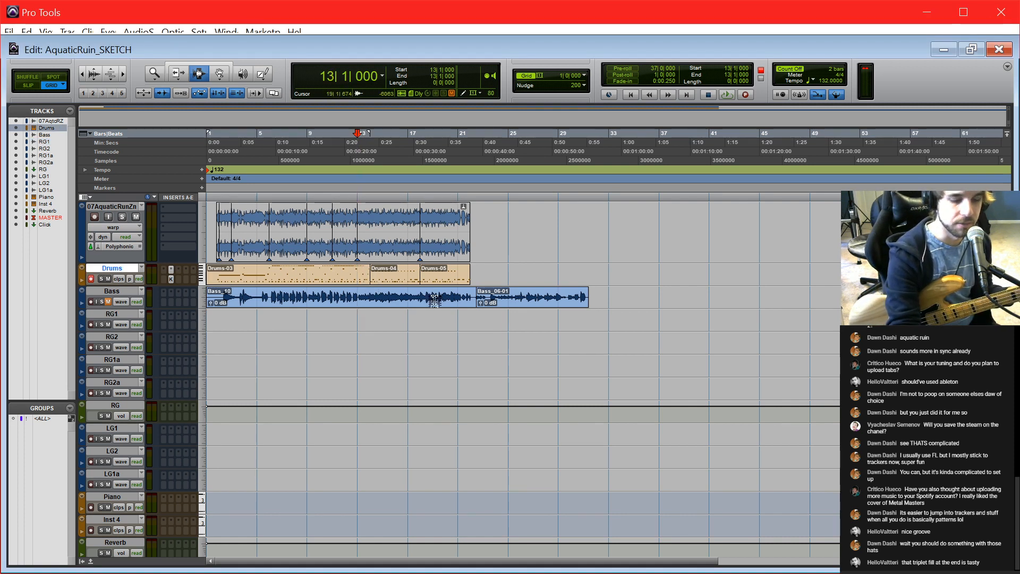
key("ctrl+super+e")
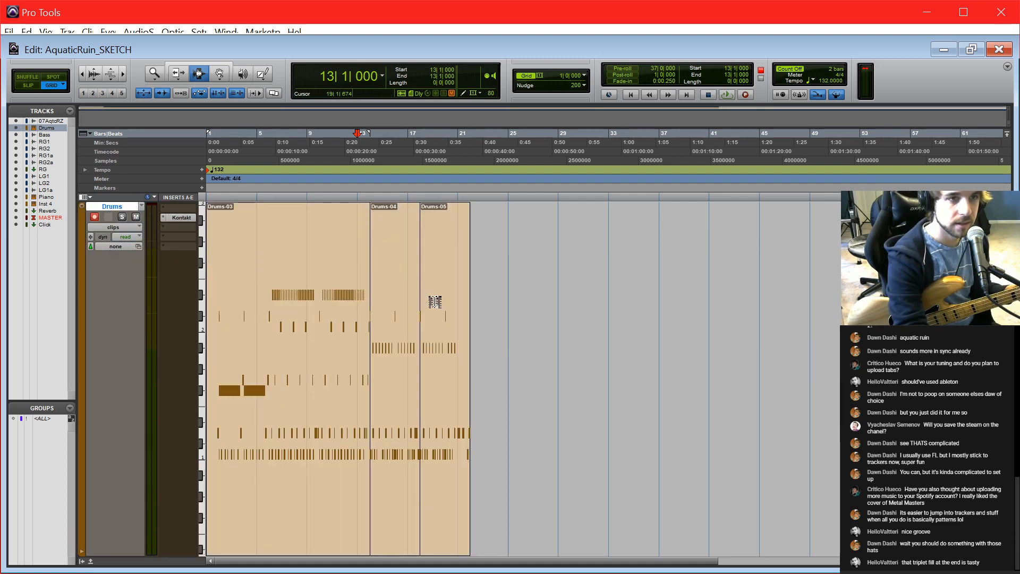
key("t")
key("t")
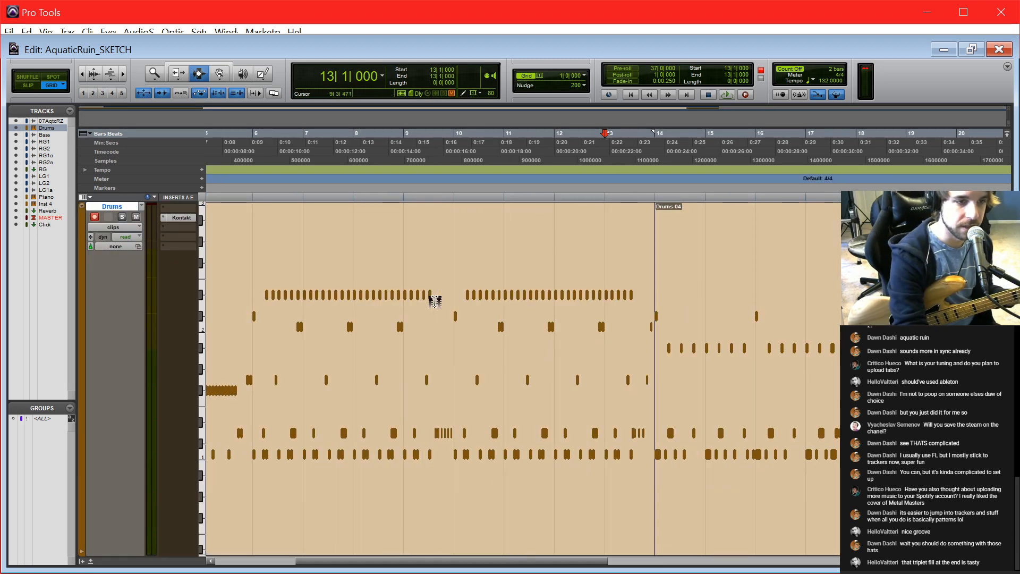
key("space")
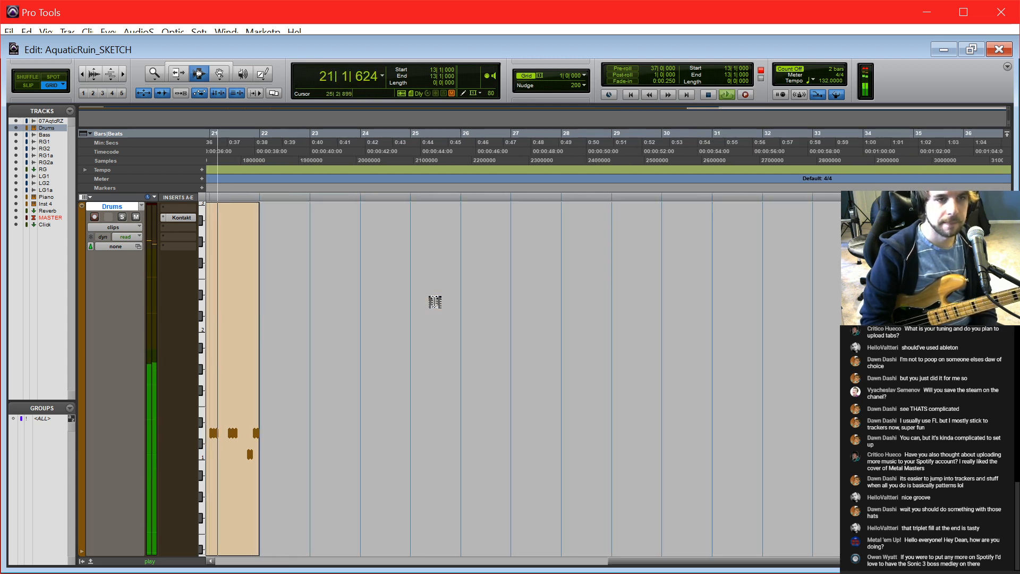
key("space")
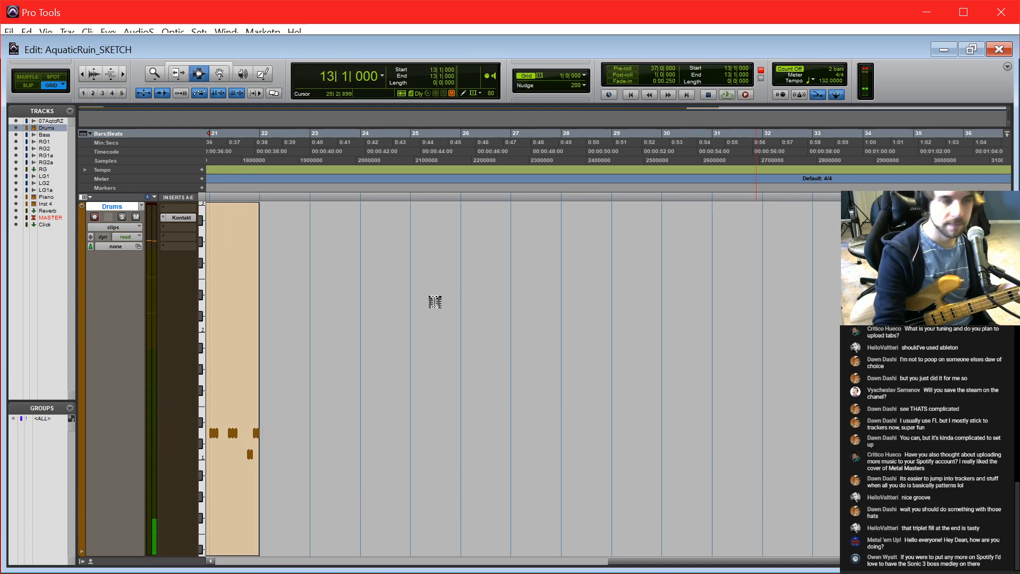
Step: Return to the session start and record-enable the Bass track
key("Return")
scroll(396, 295, "down", 3)
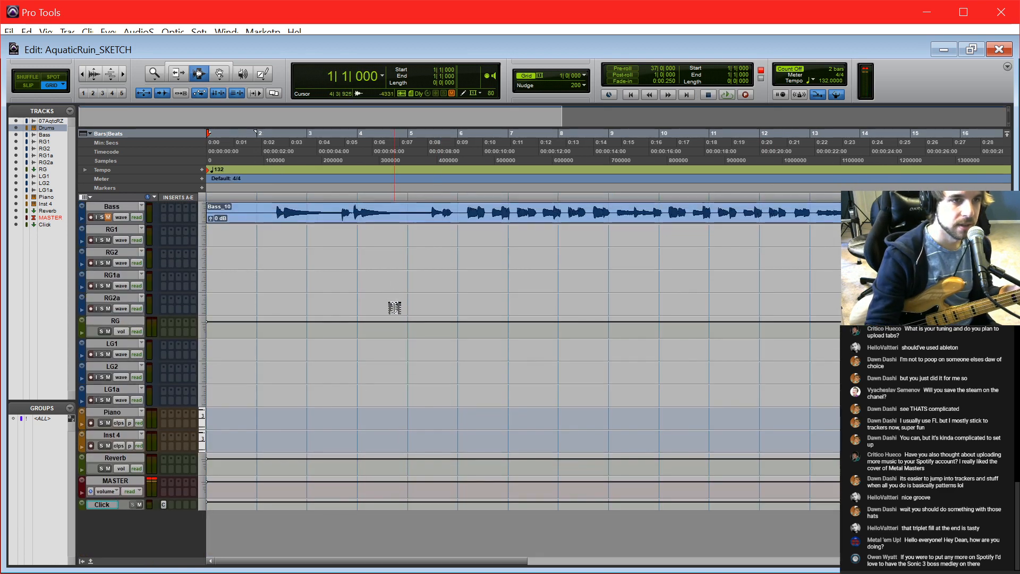
scroll(394, 307, "up", 3)
scroll(211, 424, "down", 3)
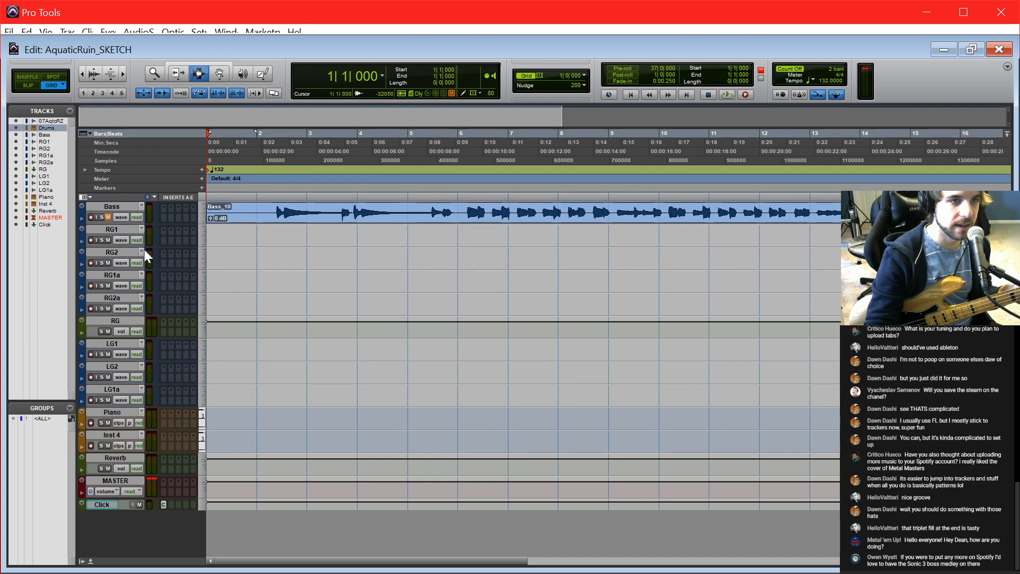
left_click(91, 218)
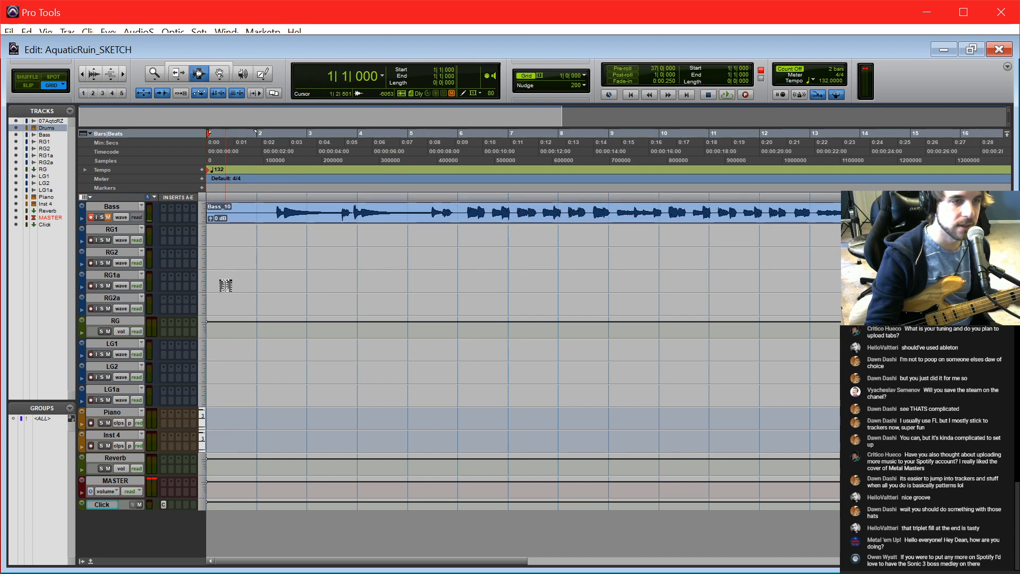
scroll(220, 284, "up", 3)
scroll(143, 303, "down", 3)
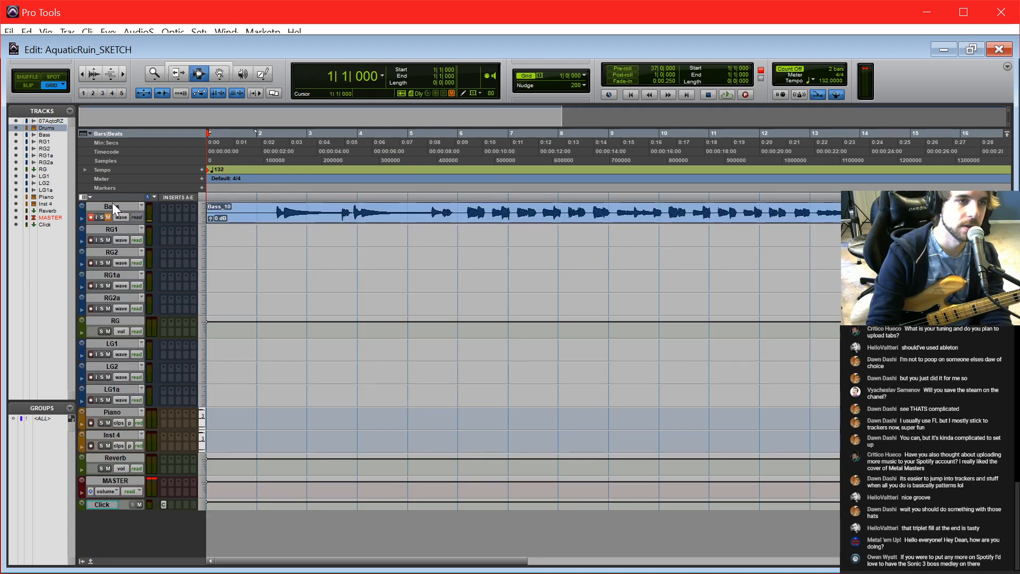
Step: Select the Bass track together with Drums, enlarge both to fill the Edit window, and zoom in on the opening bars
left_click(112, 204, "shift")
key("e")
key("e")
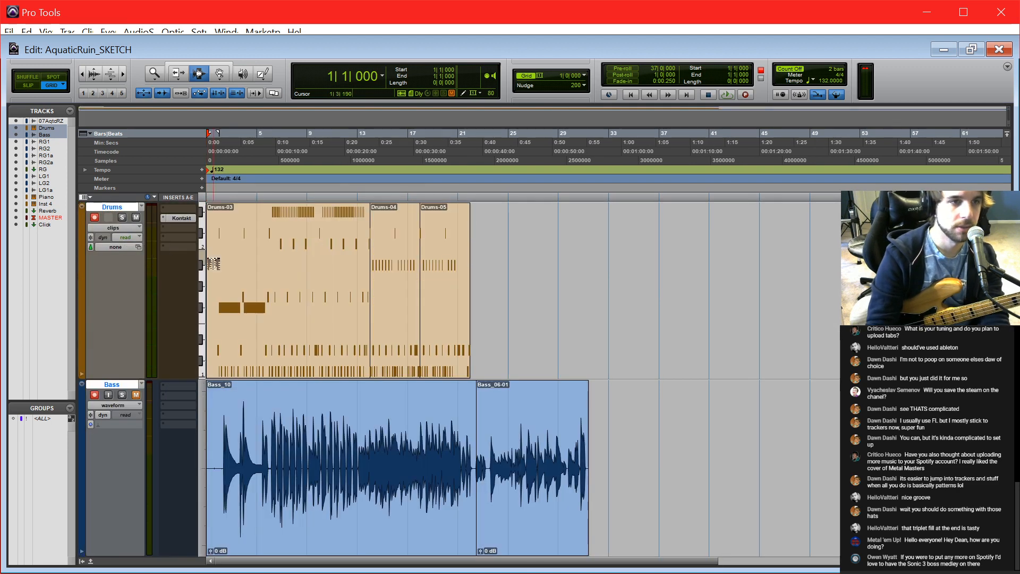
key("t")
key("t")
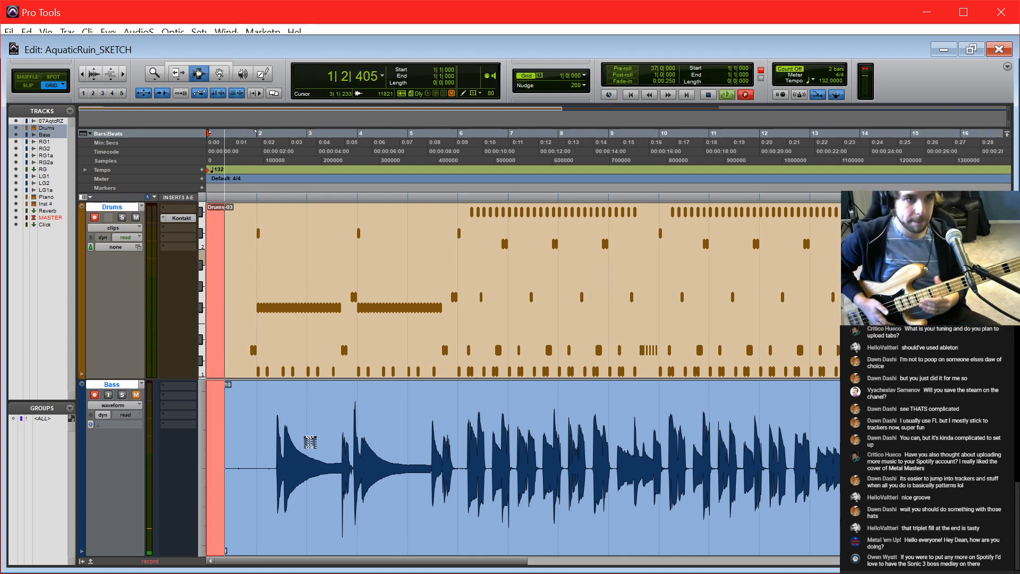
Step: Stop the current take, unmute Bass, and re-record it from the session start with only the Bass track armed
key("space")
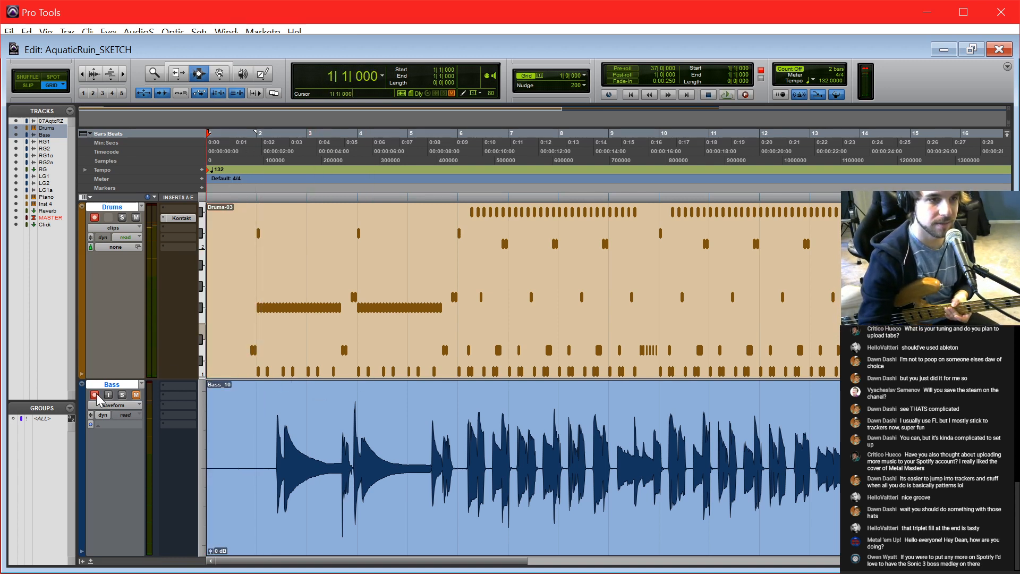
left_click(137, 396)
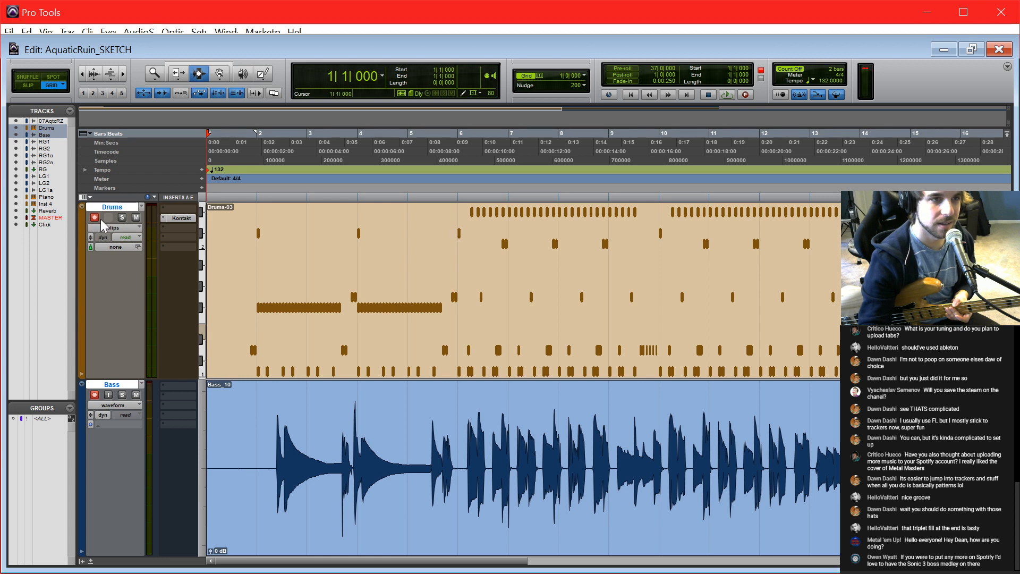
key("ctrl+space")
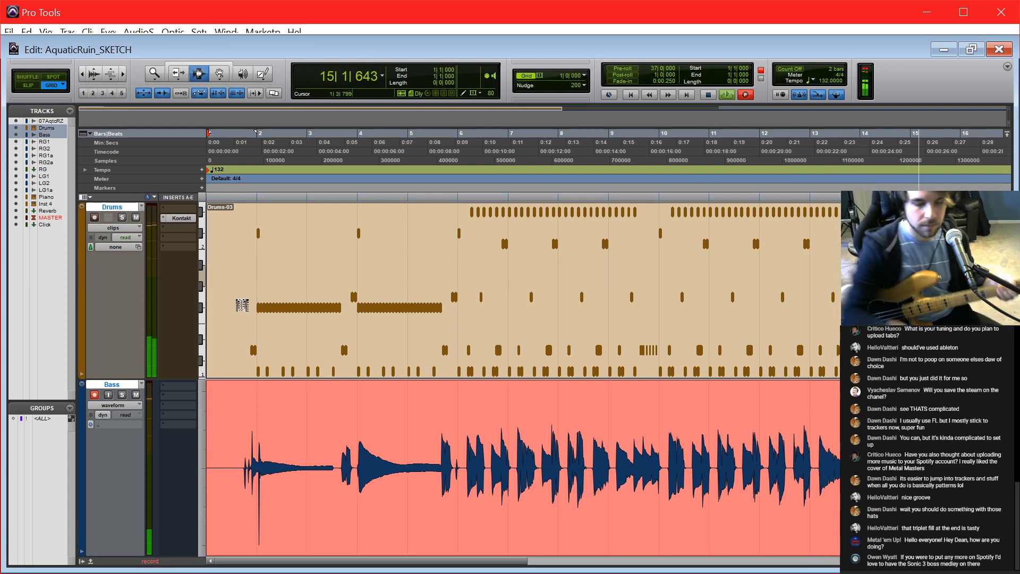
key("space")
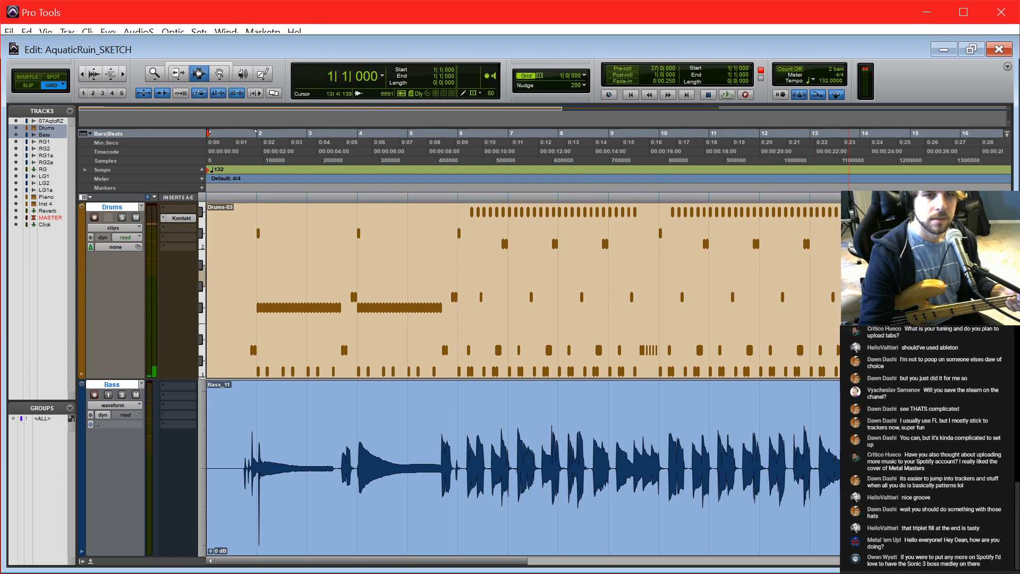
Step: Record the Bass part onward from bar 14, and retake its ending from bar 21
left_click(855, 431)
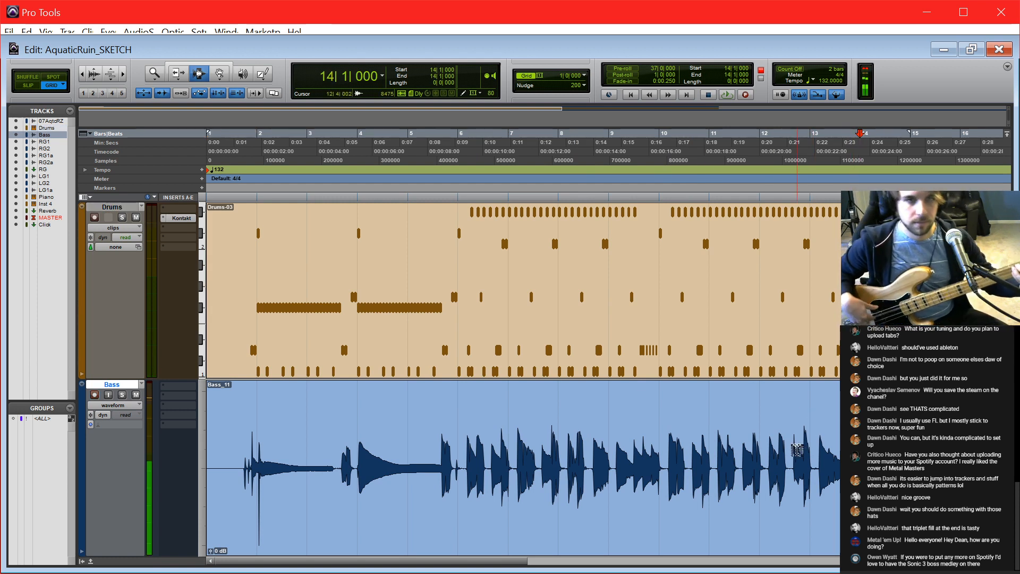
key("ctrl+space")
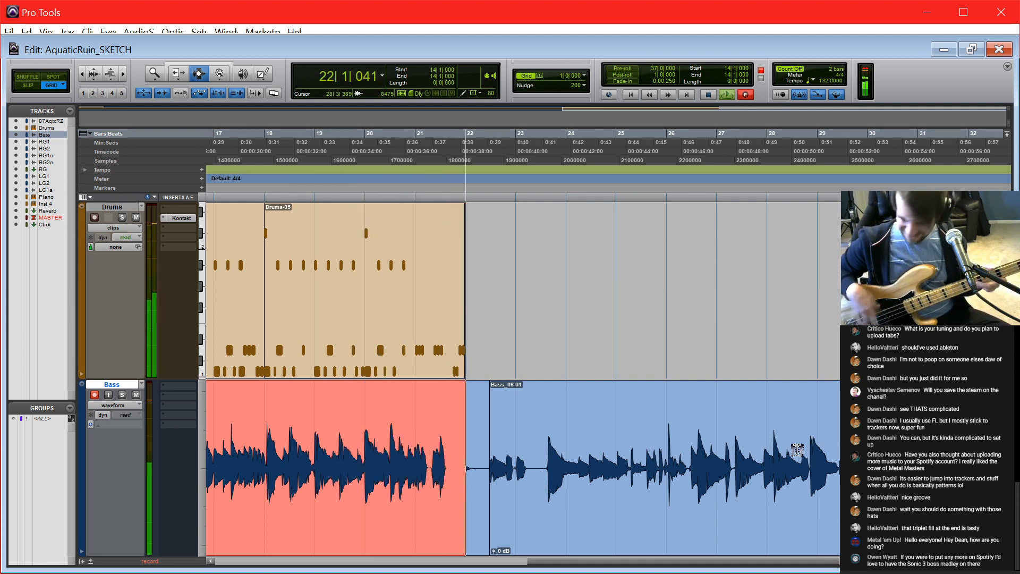
key("space")
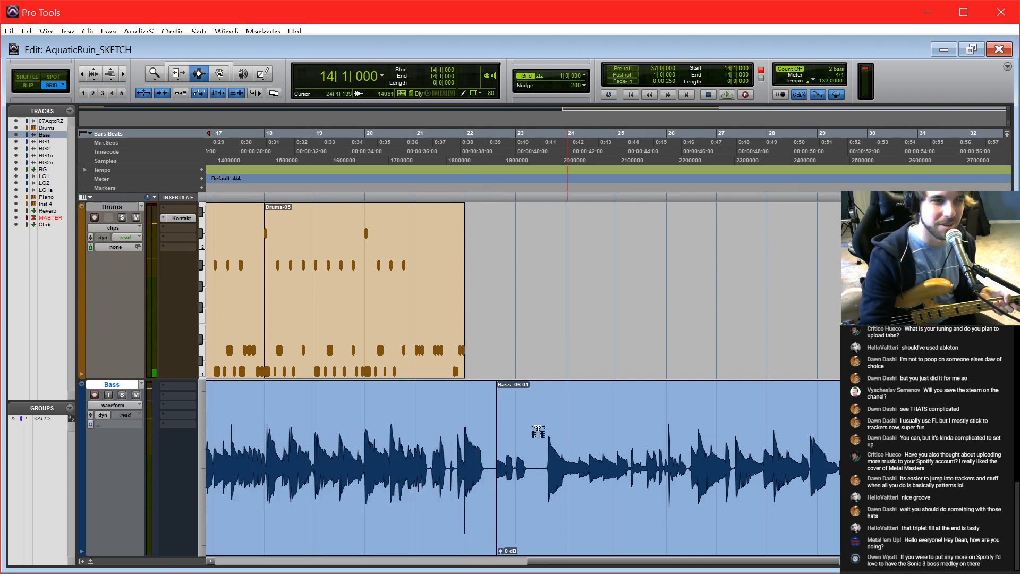
left_click(412, 428)
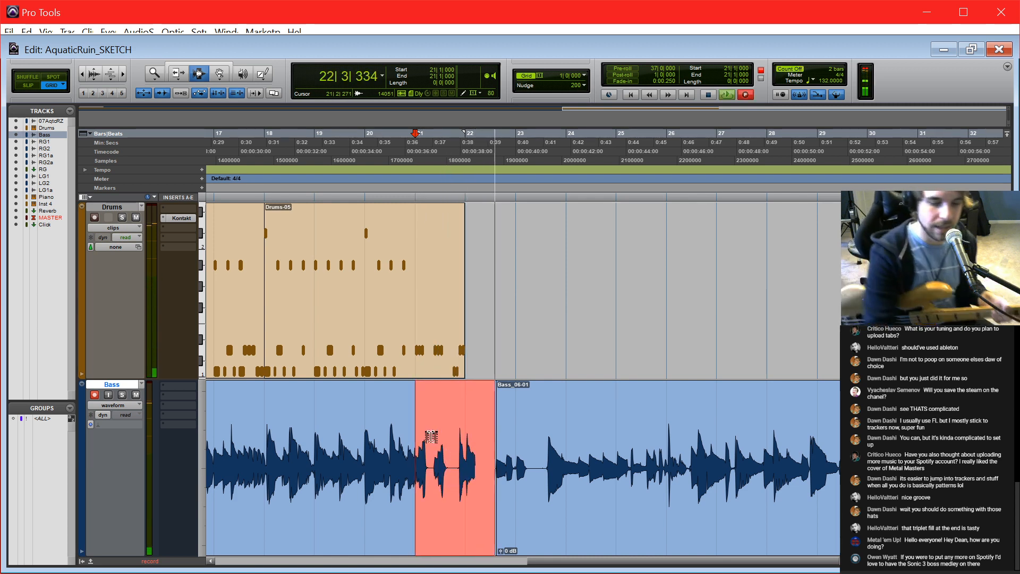
key("space")
key("Return")
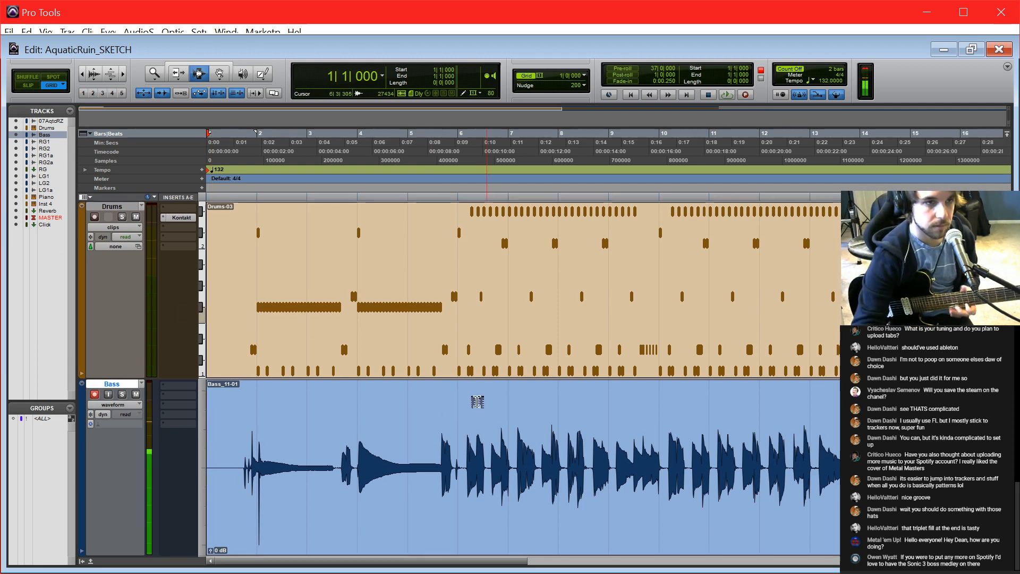
scroll(319, 372, "down", 3)
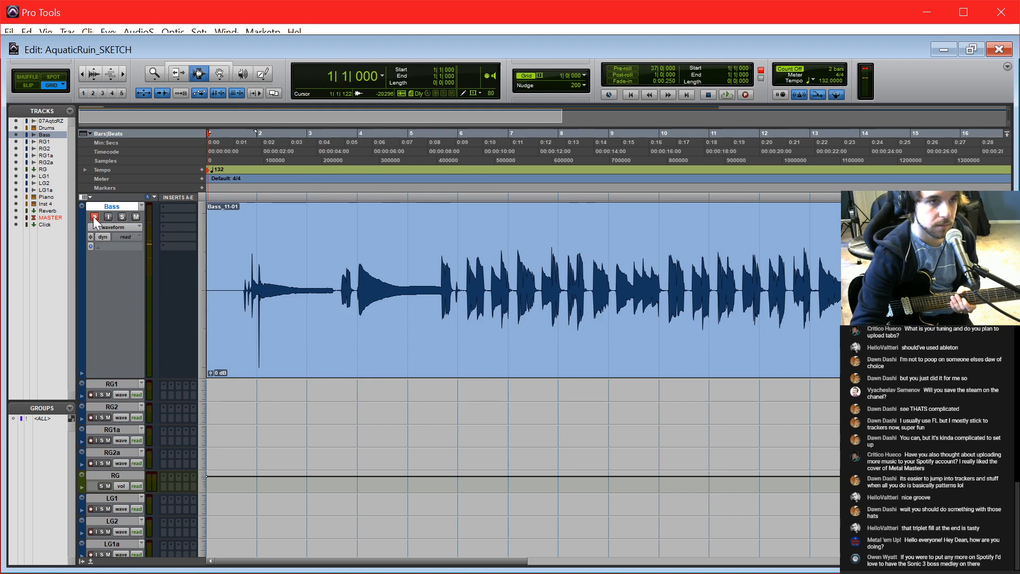
left_click(91, 394)
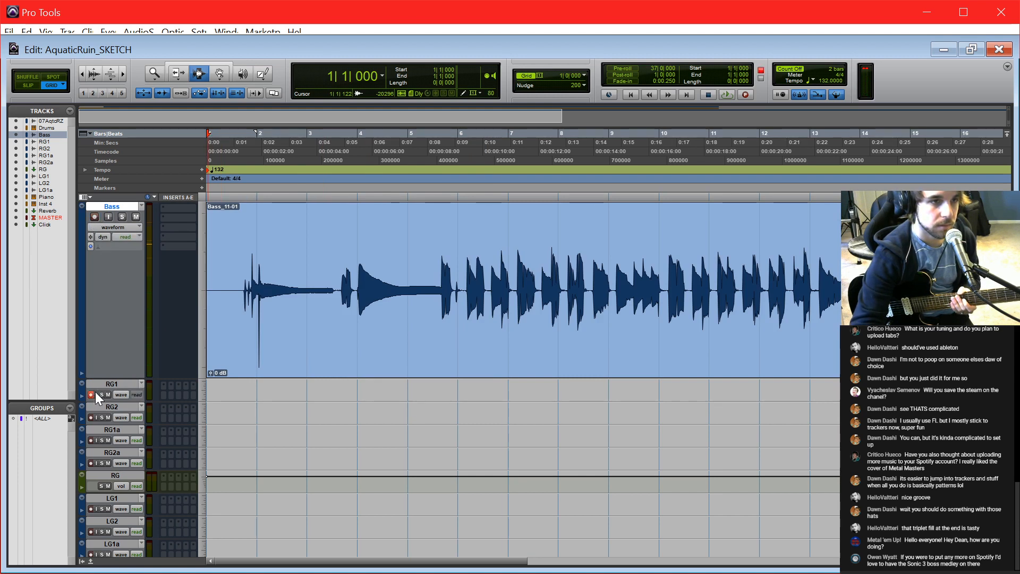
left_click(108, 395)
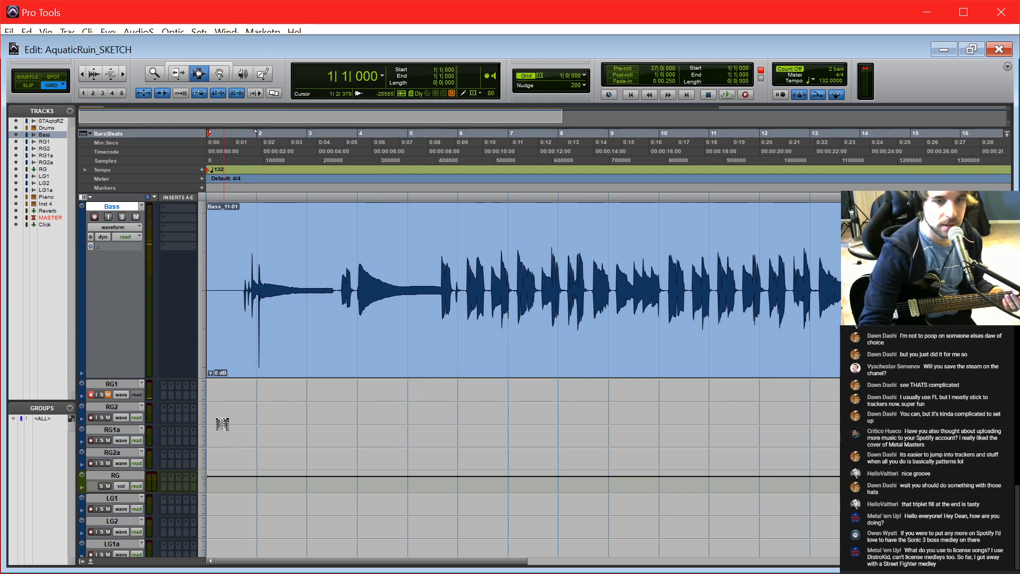
left_click(91, 394)
left_click(109, 394)
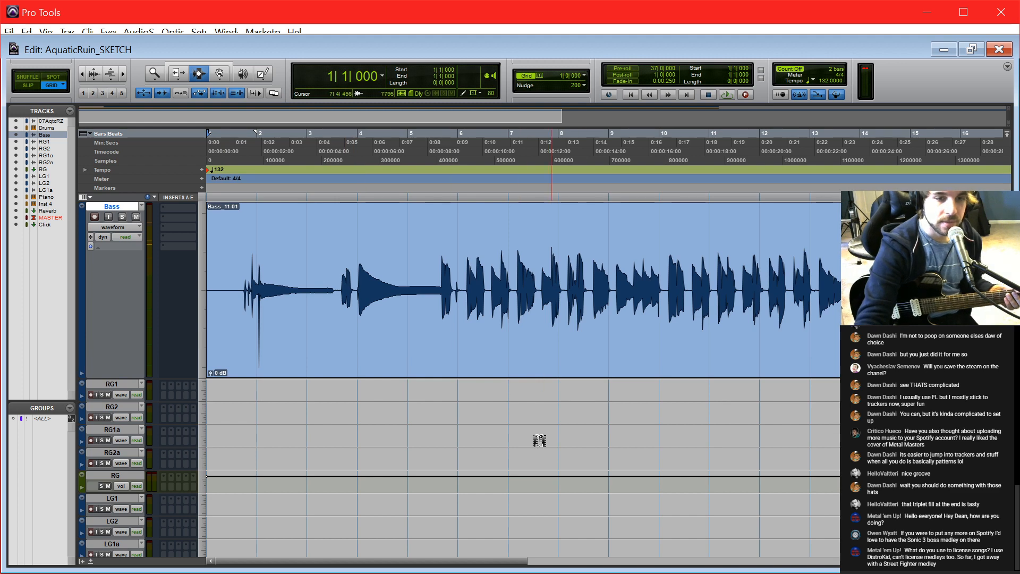
Step: Record-enable and mute the LG1 track, and record a short take on it from the session start
scroll(237, 473, "down", 5)
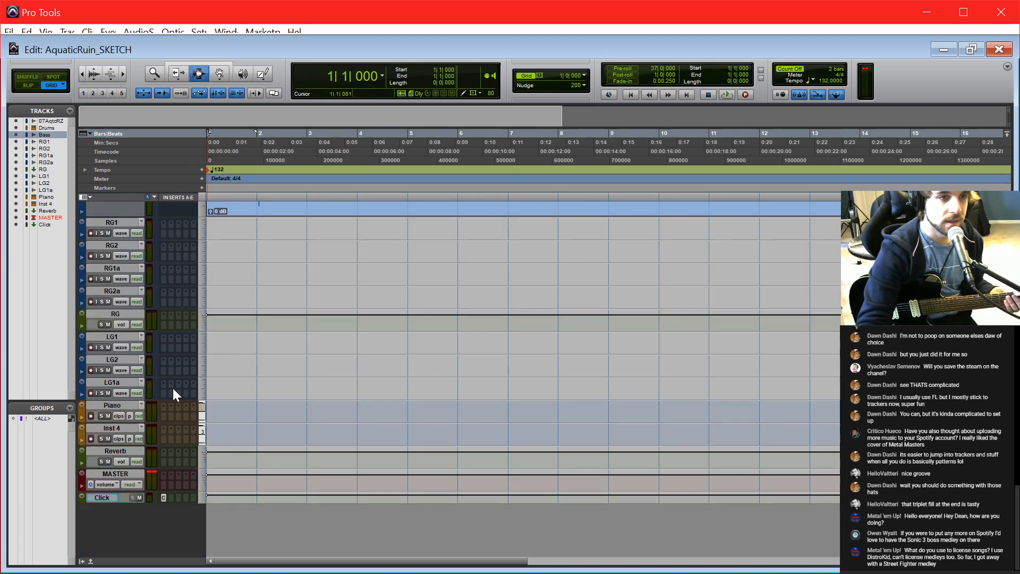
left_click(90, 348)
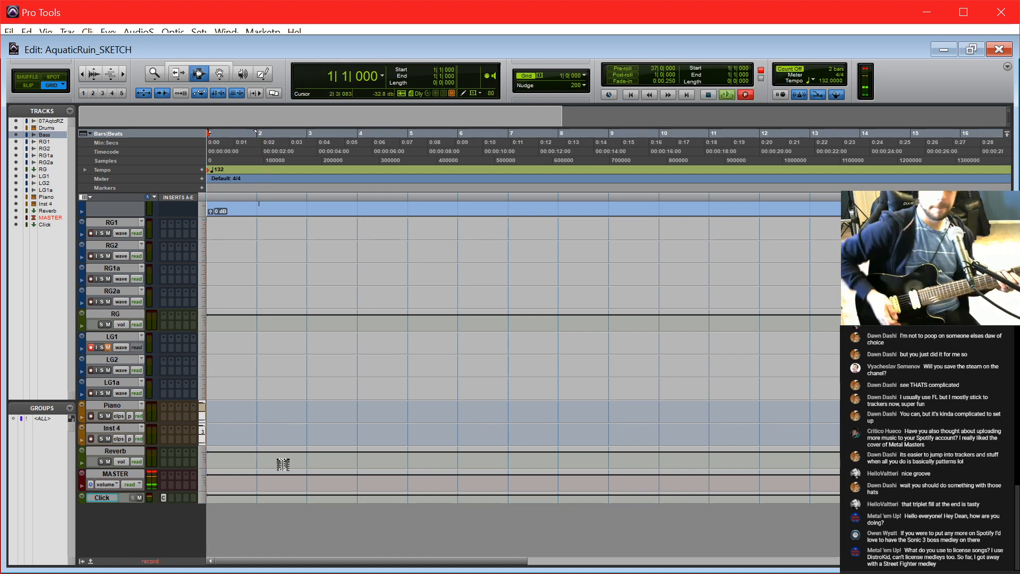
key("ctrl+space")
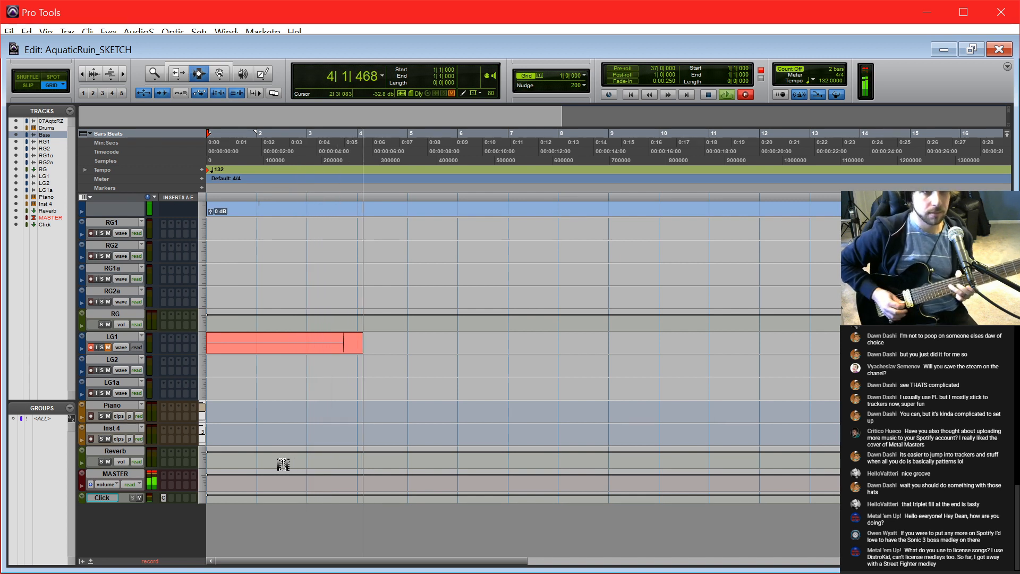
key("space")
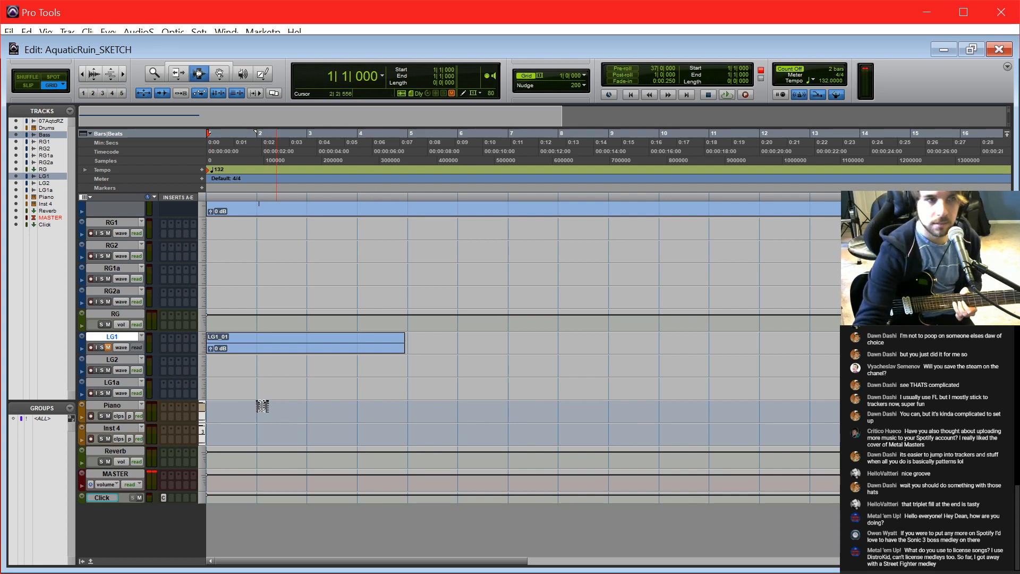
Step: In the Mix window, set the inputs of Bass, RG1 to RG2a and LG1 to LG1a to VM-VAIO 1 (Mono), and mute LG1
key("ctrl+=")
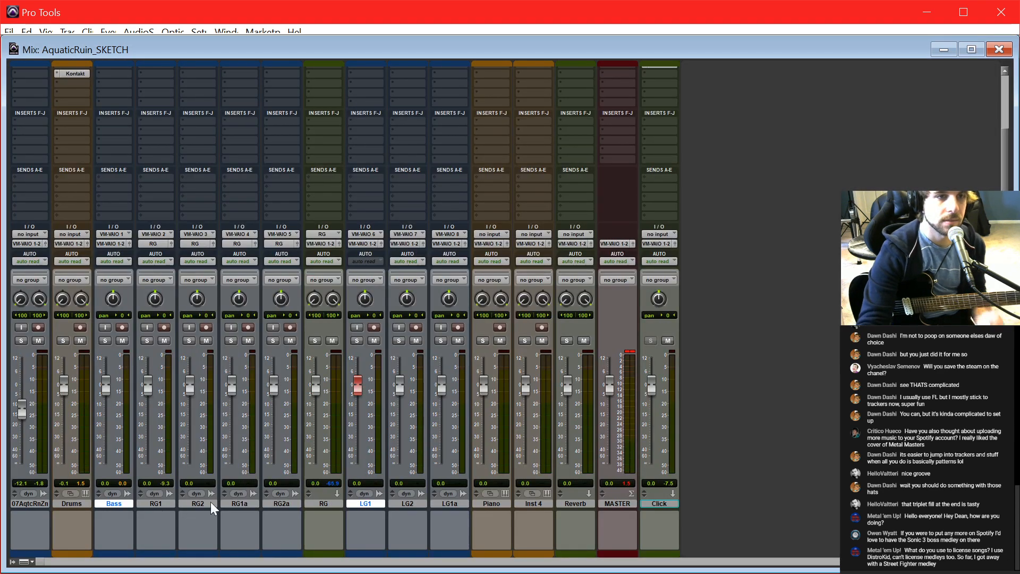
left_click(115, 502)
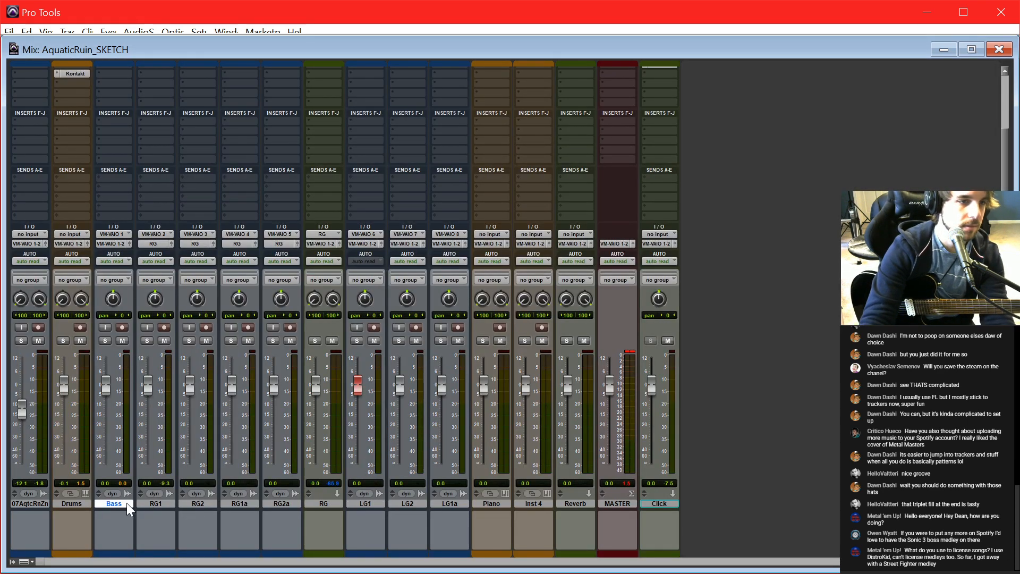
left_click(456, 504, "shift")
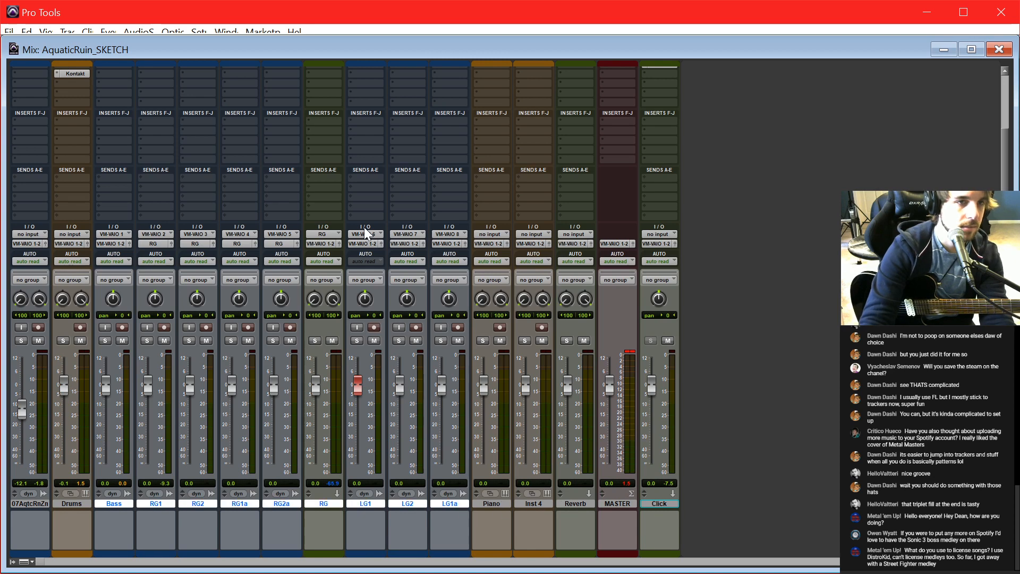
left_click(403, 234)
mouse_move(436, 259)
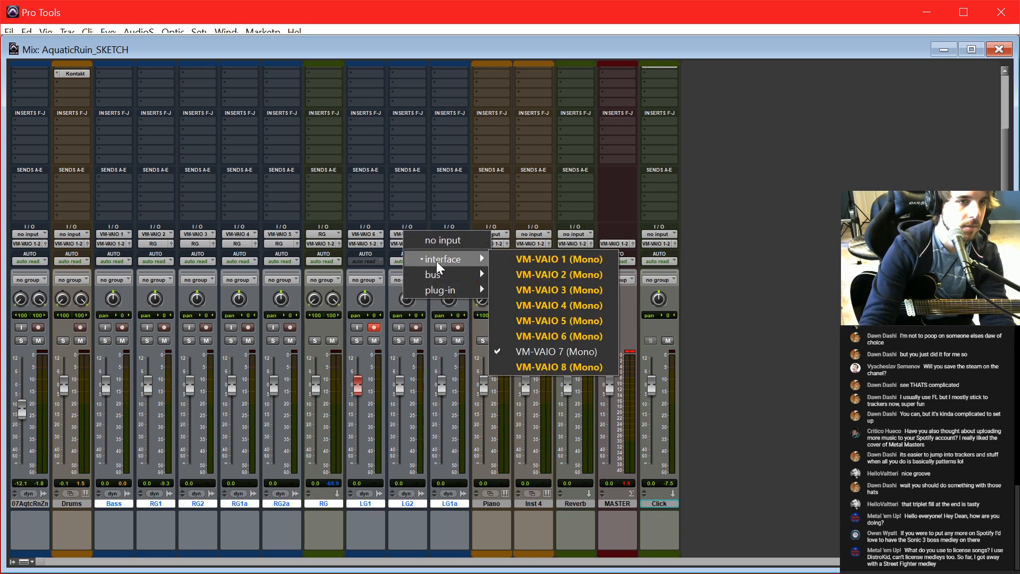
left_click(531, 258, "alt+shift")
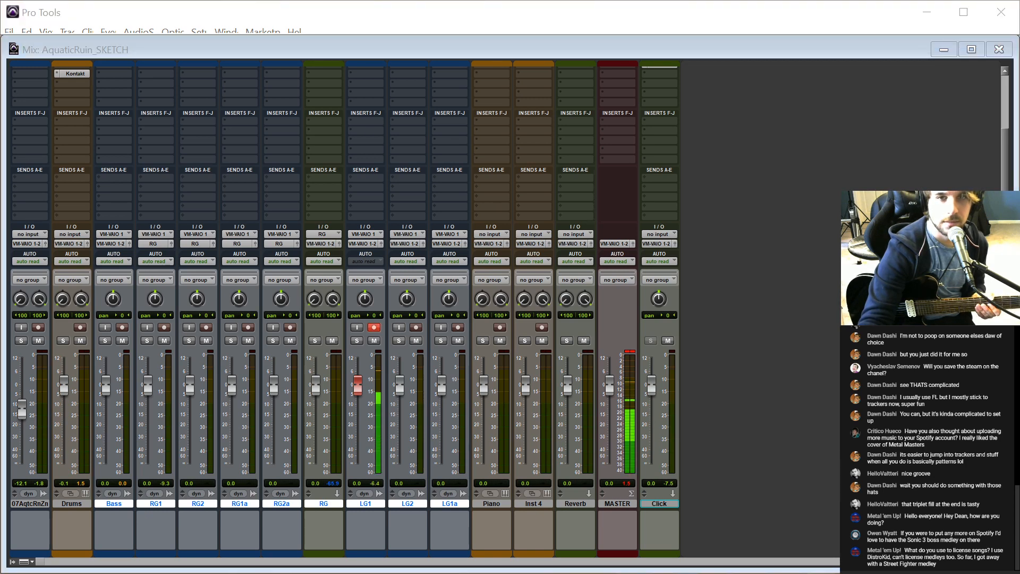
left_click(374, 341)
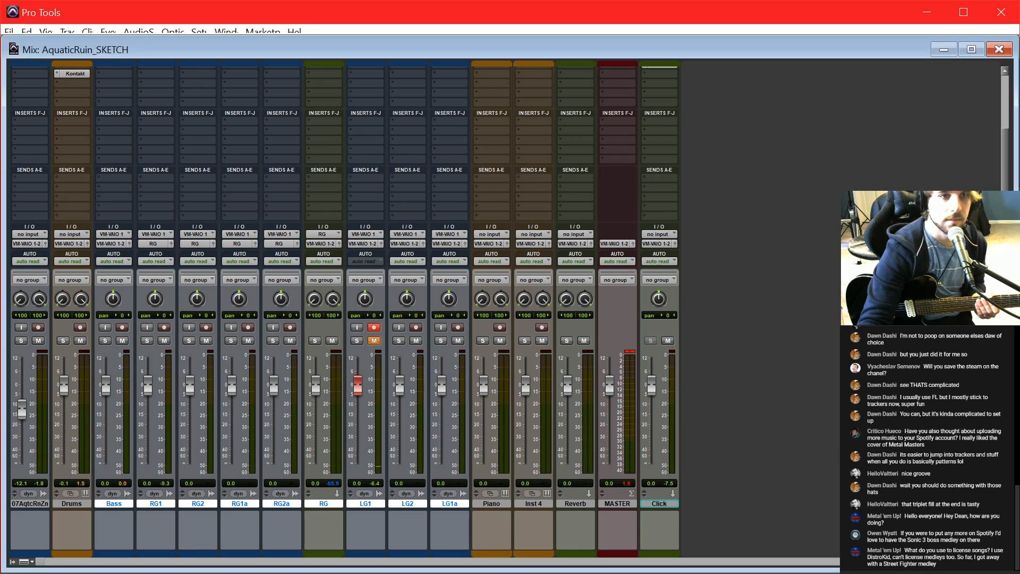
Step: Return to the Edit window and record LG1 from the session start, then record it onward from bar 14 to about bar 22
key("ctrl+equal")
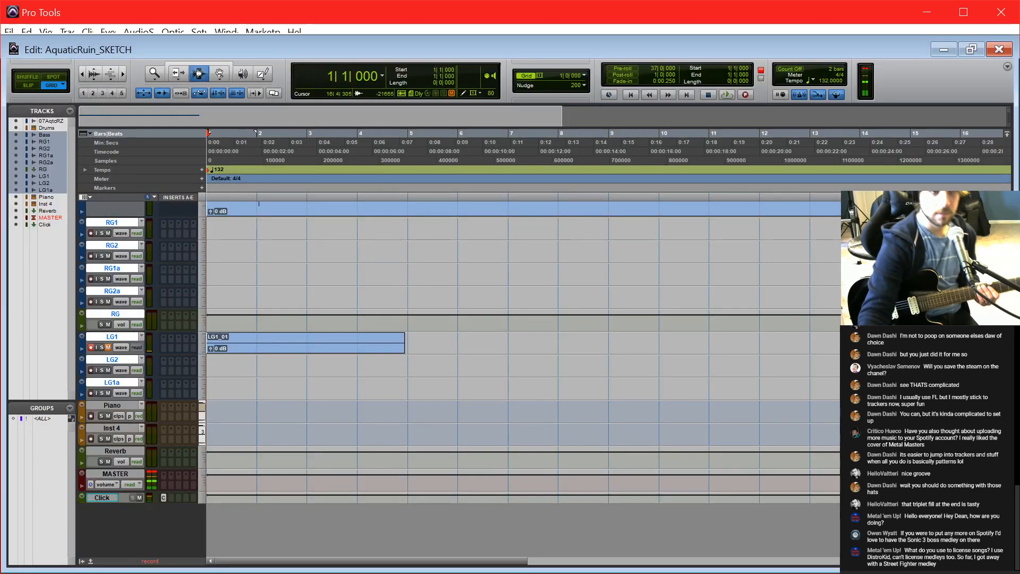
key("ctrl+space")
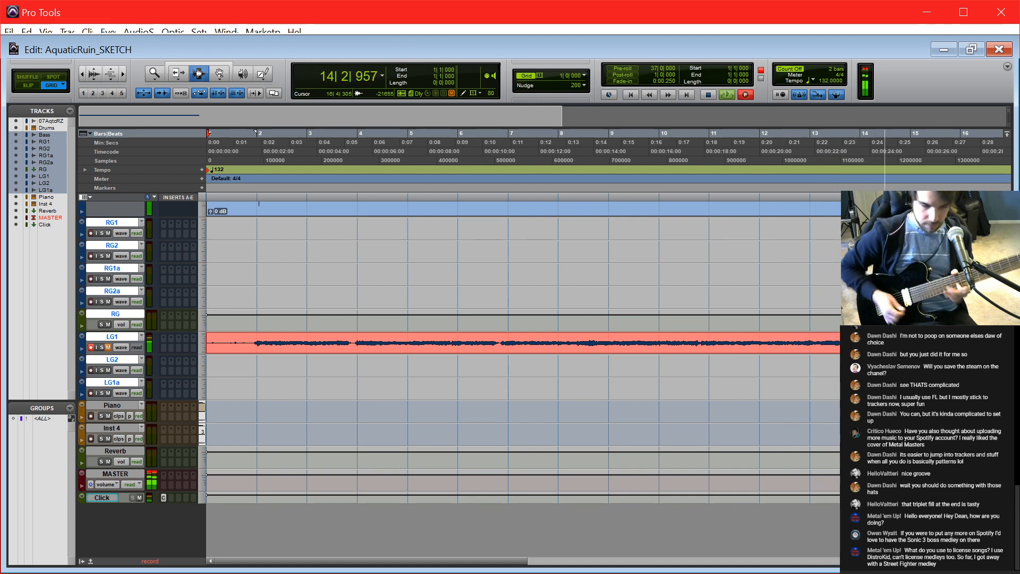
key("space")
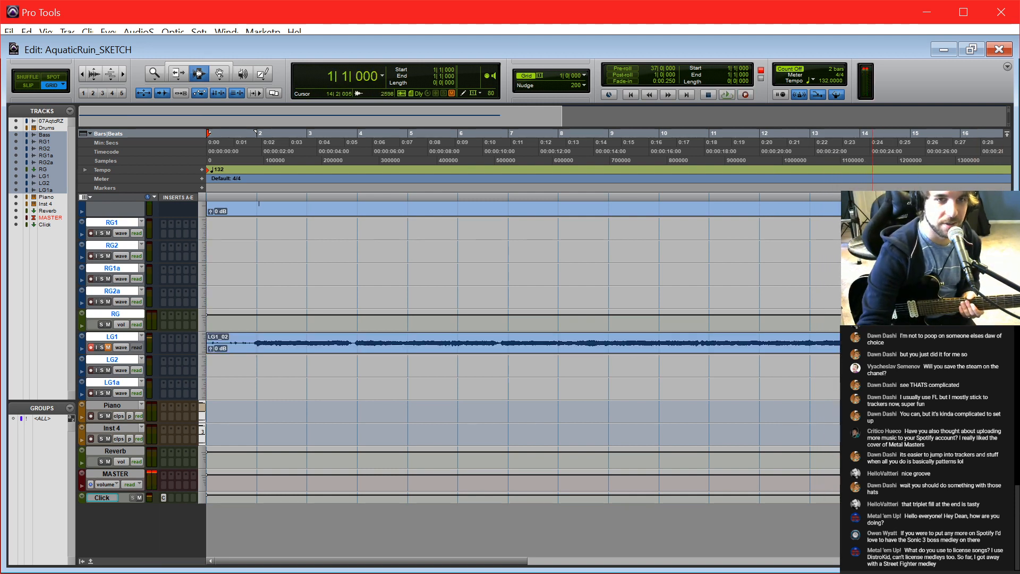
left_click(860, 344)
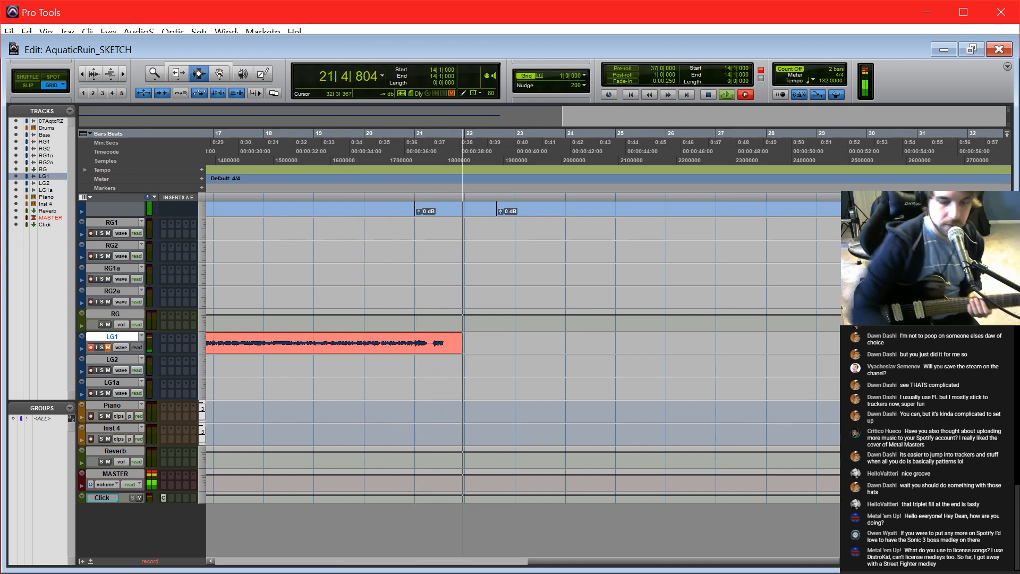
key("space")
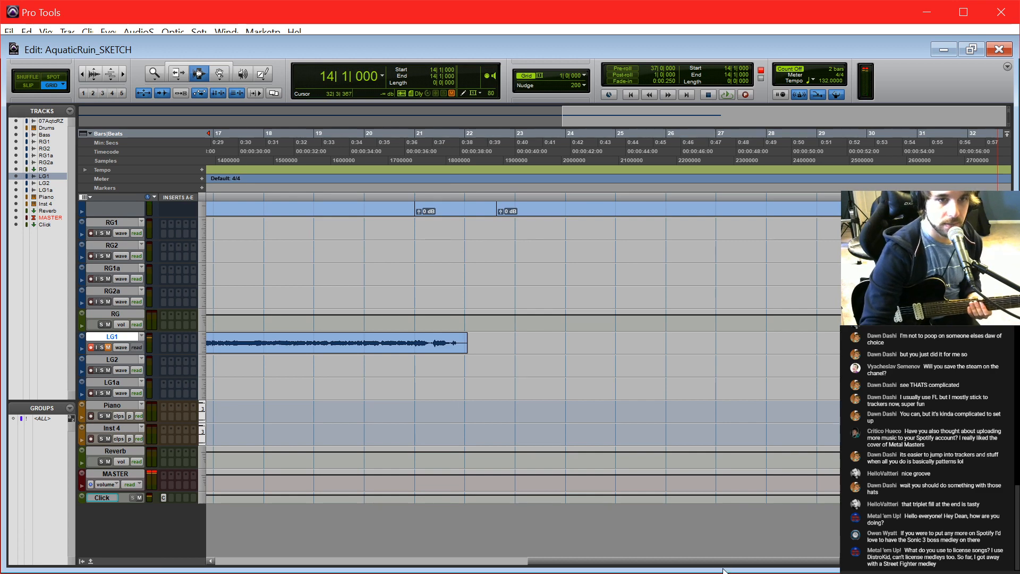
Step: Abandon a retake at bar 14 and re-record LG1 from the session start through about bar 21
left_click_drag(726, 561, 353, 541)
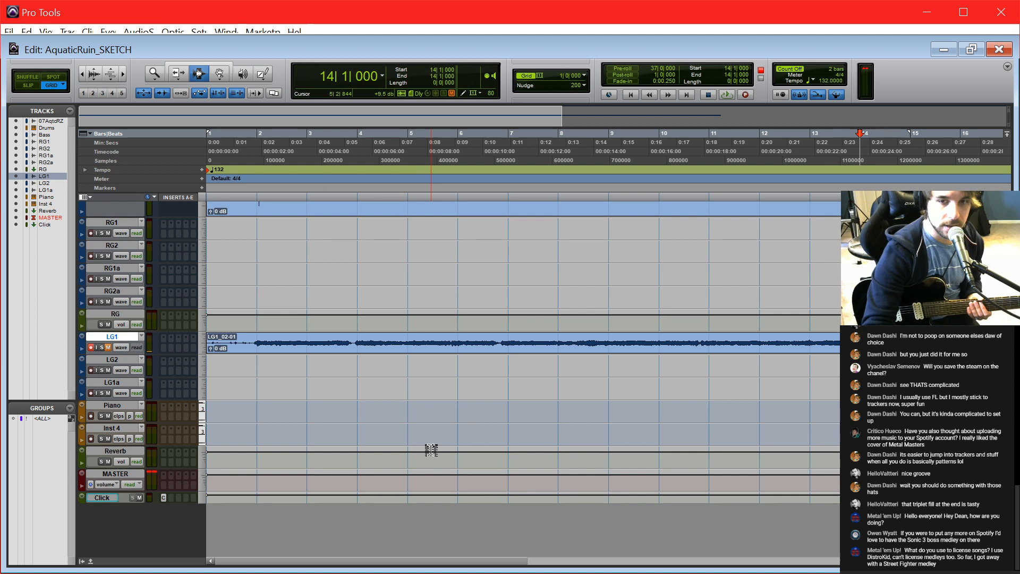
key("ctrl+space")
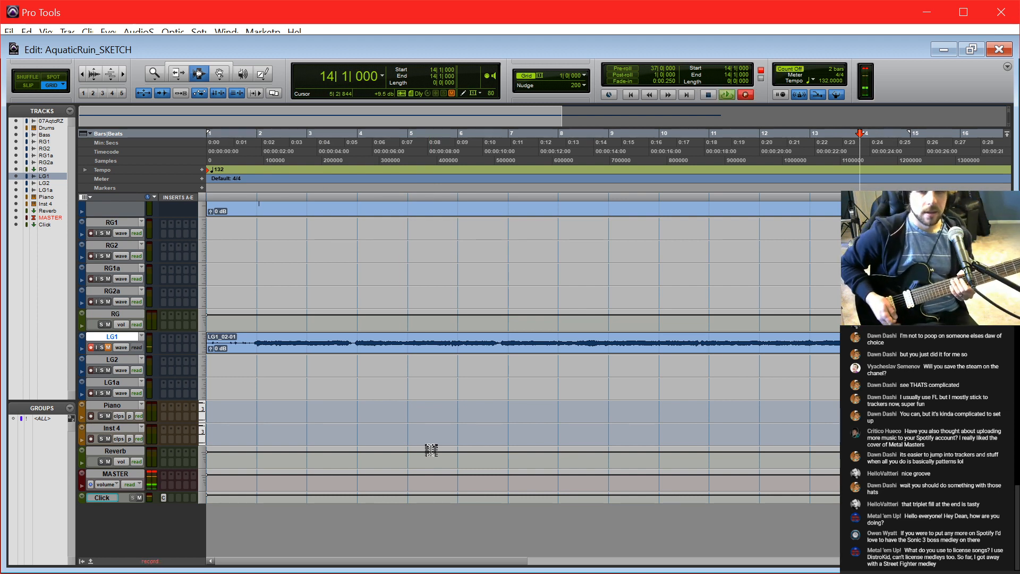
key("space")
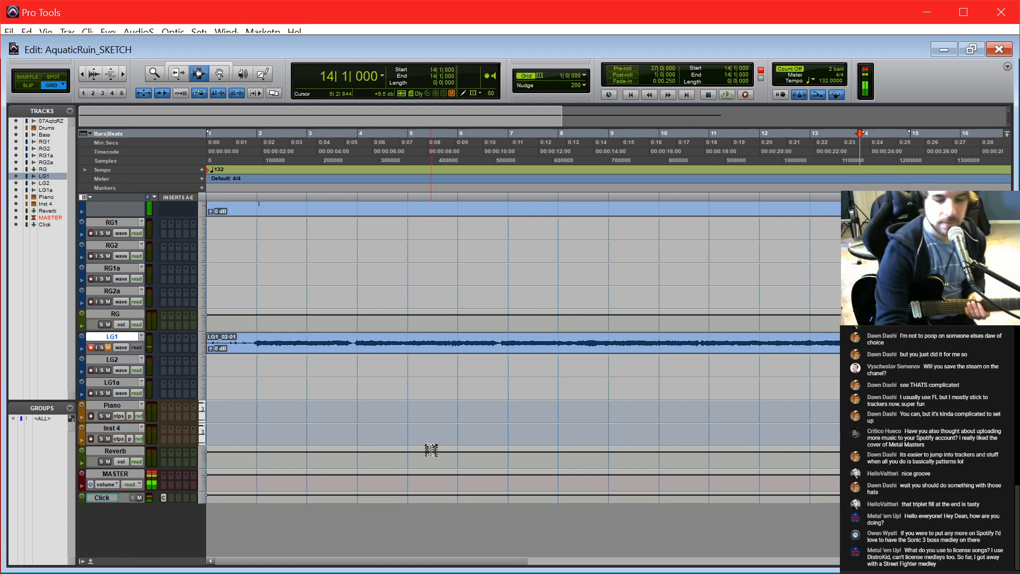
key("Return")
key("ctrl+space")
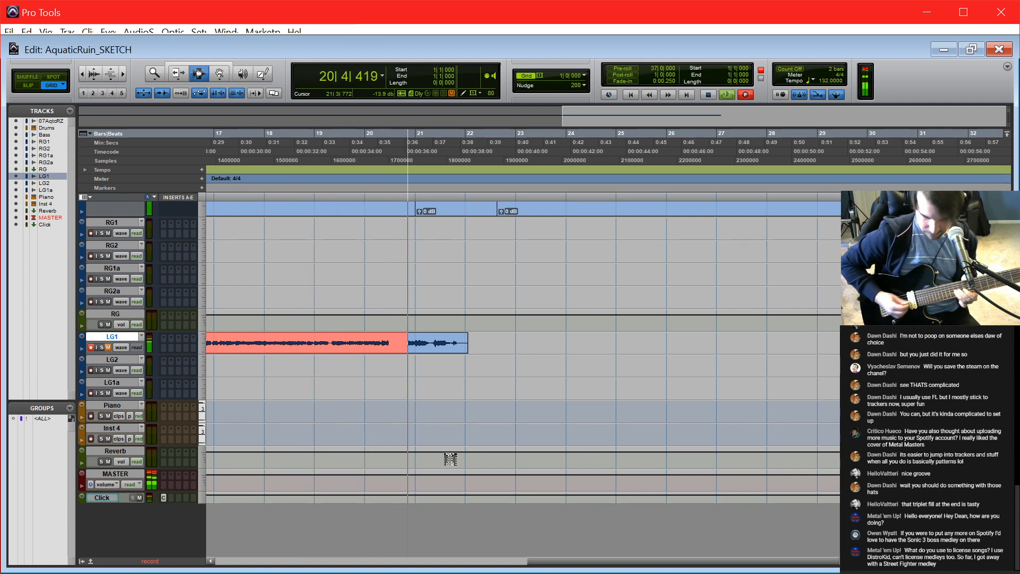
key("space")
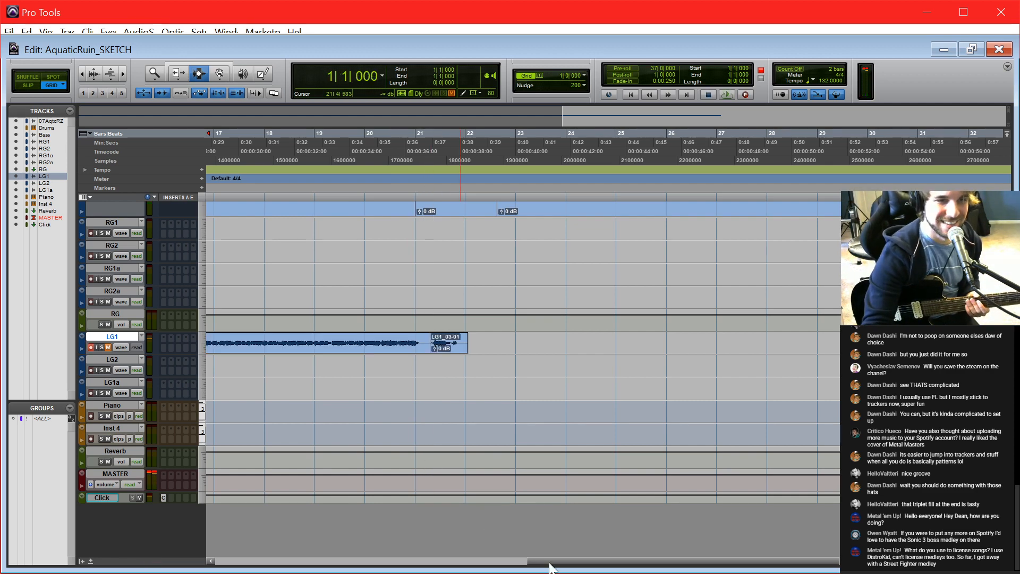
Step: Trim the start of the last LG1 clip back to bar 17 so it covers the end of the new take
left_click_drag(550, 562, 501, 546)
key("F6")
left_click_drag(586, 337, 353, 342)
key("F7")
Step: Record-enable and mute LG2 in place of LG1, and record its opening from the session start, retaking it once to about bar 6
left_click(451, 366)
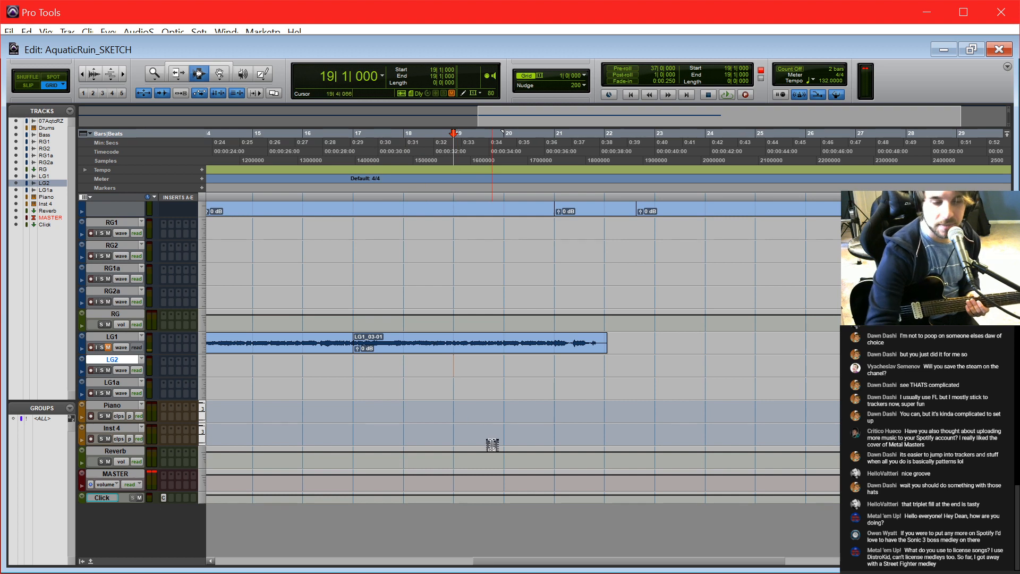
key("Return")
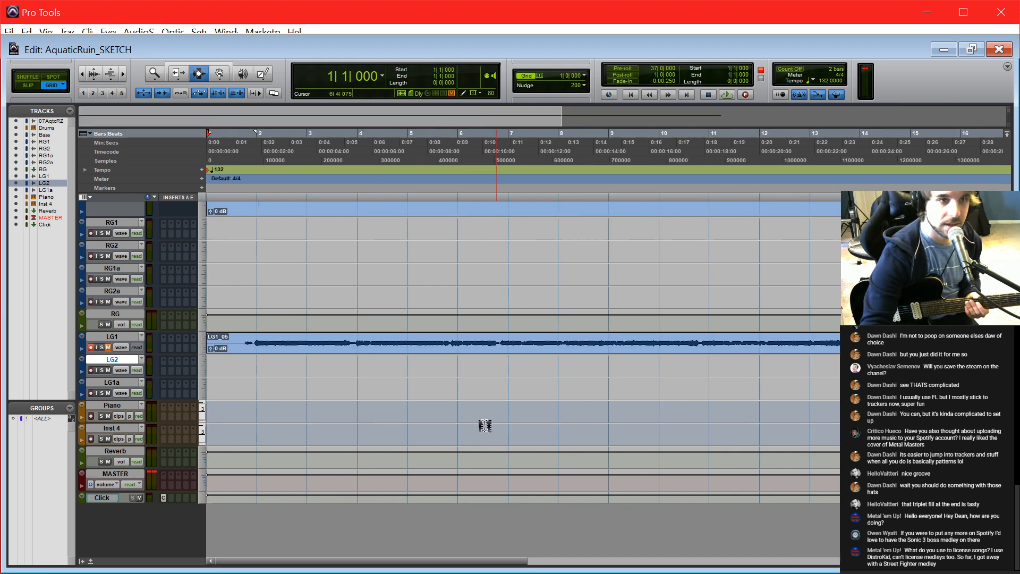
left_click(108, 370)
left_click(91, 370)
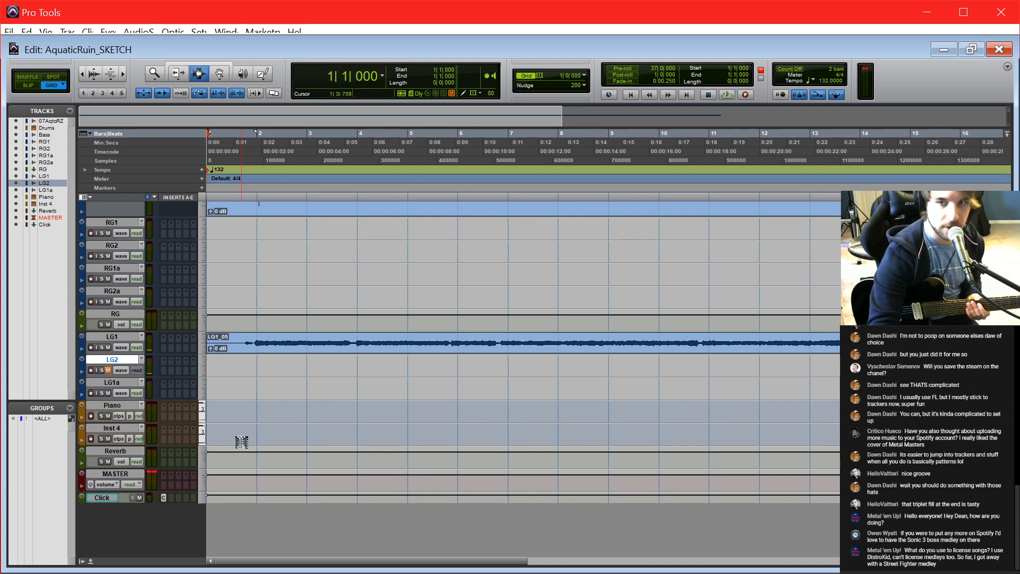
key("ctrl+space")
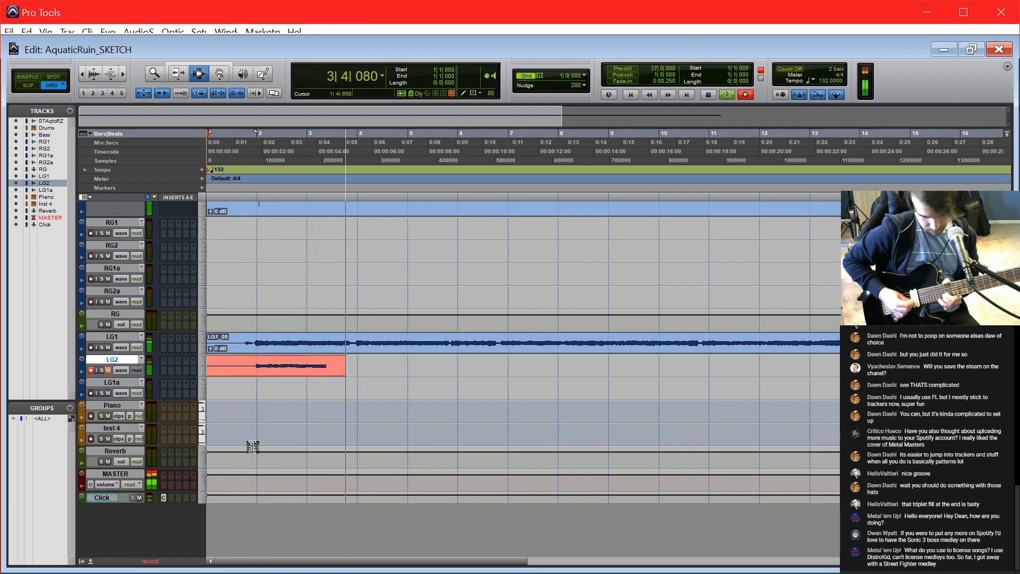
key("space")
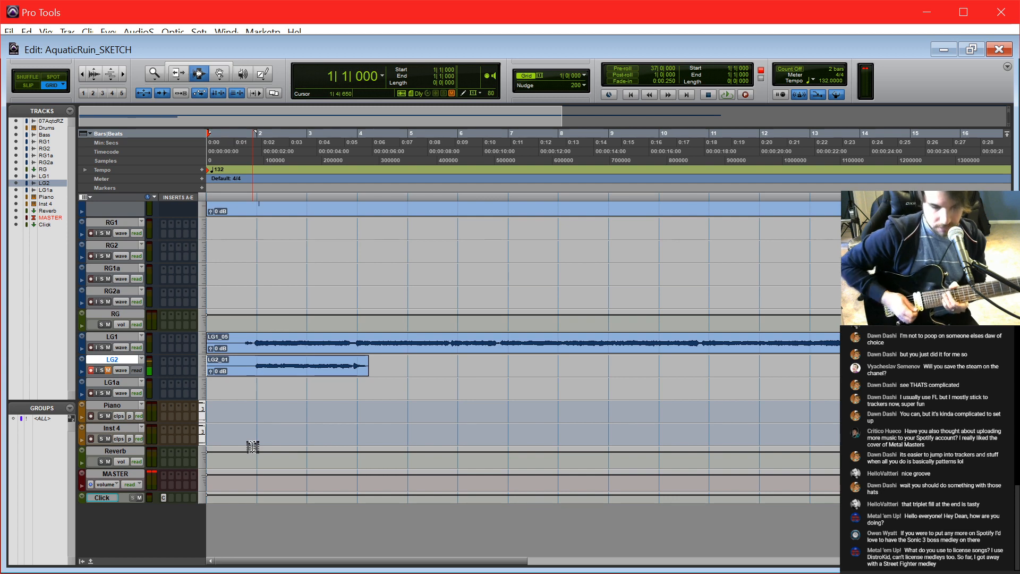
key("ctrl+space")
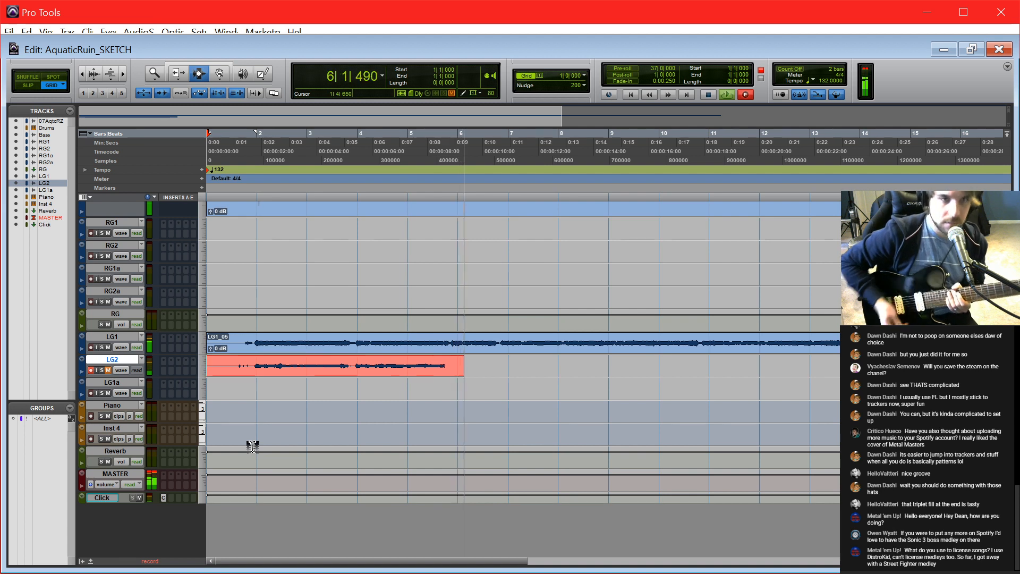
key("space")
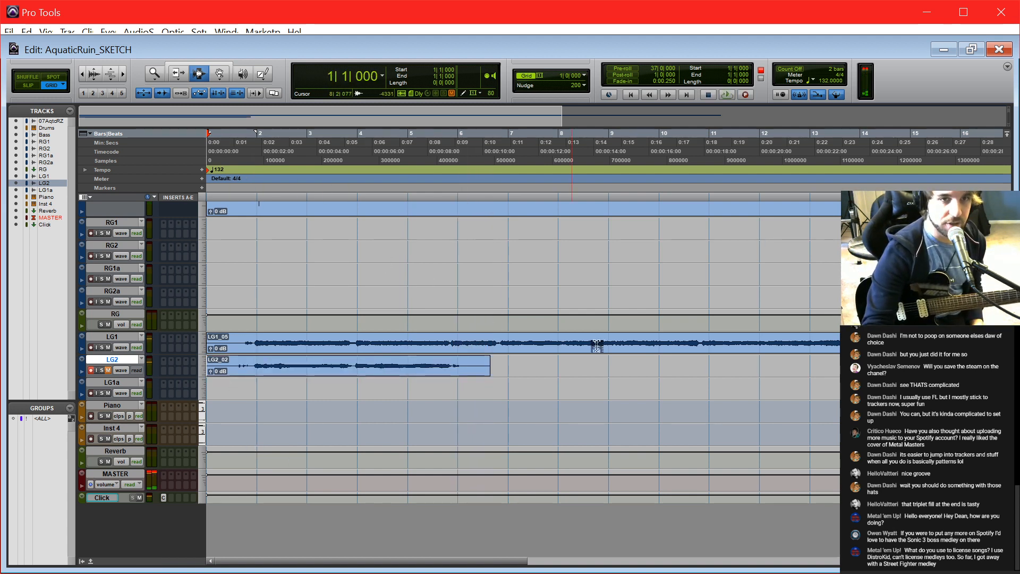
Step: Record the LG2 part from bar 12, and retake it from the same bar through about bar 22
left_click(765, 360)
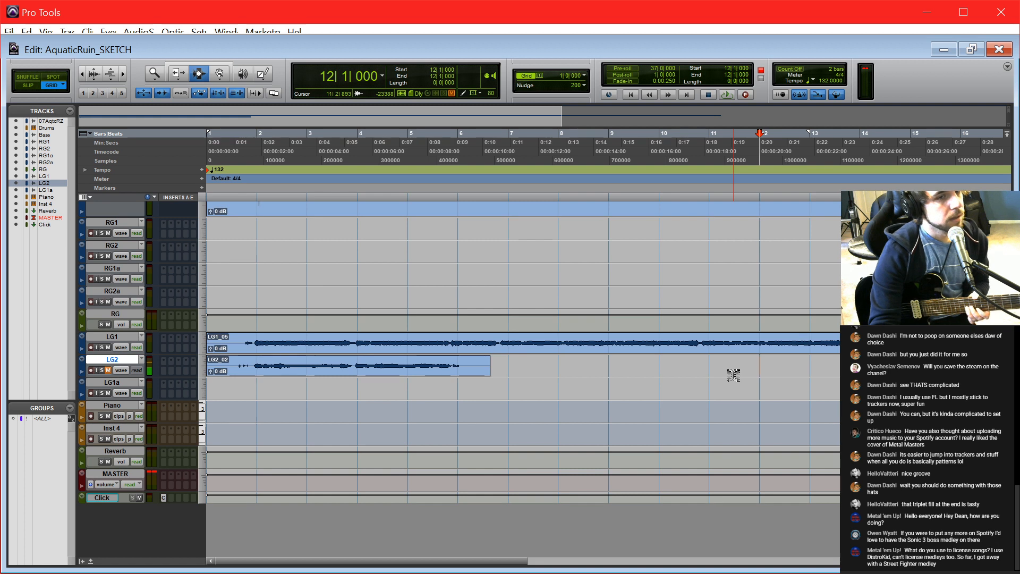
key("ctrl+space")
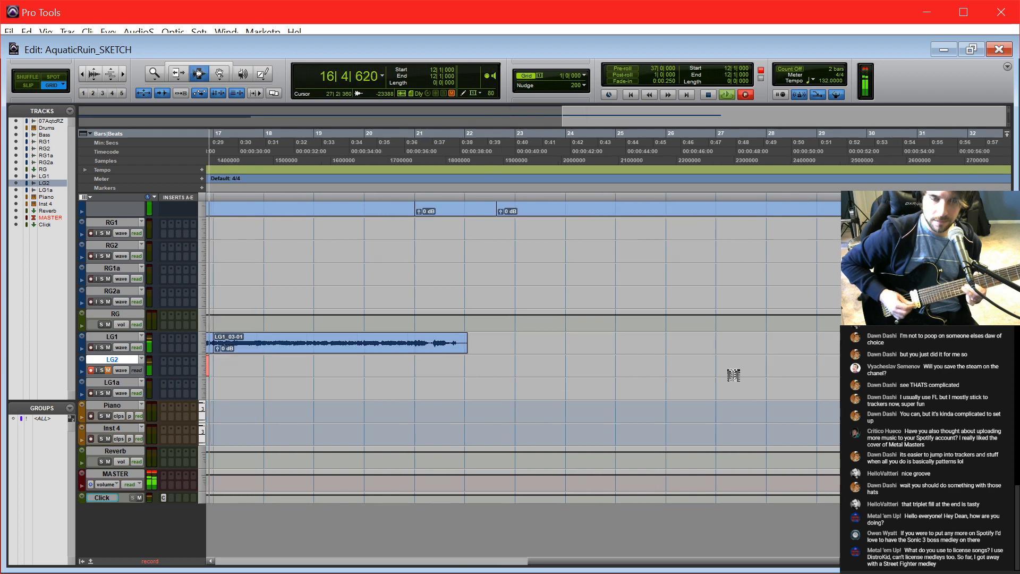
key("space")
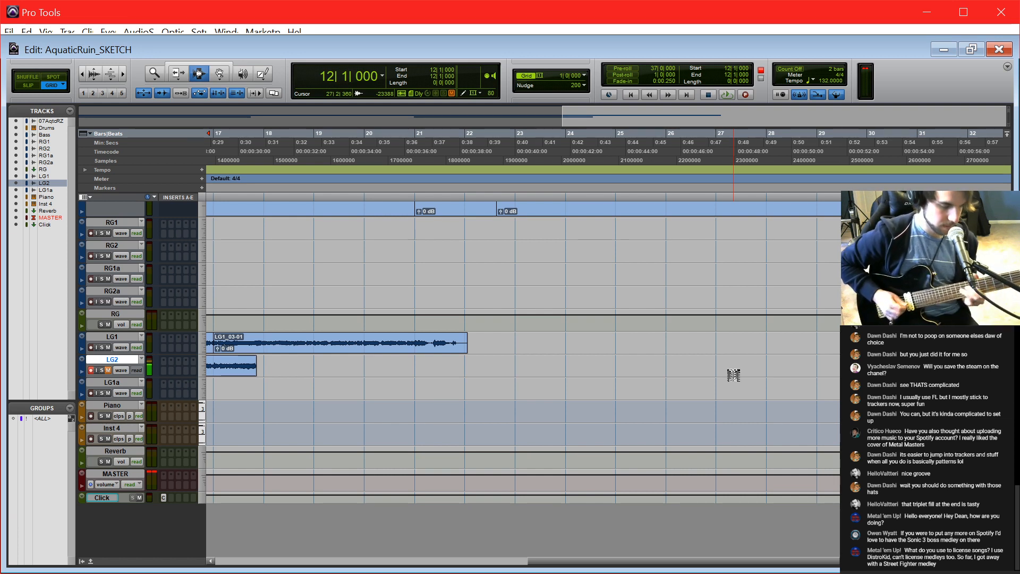
key("space")
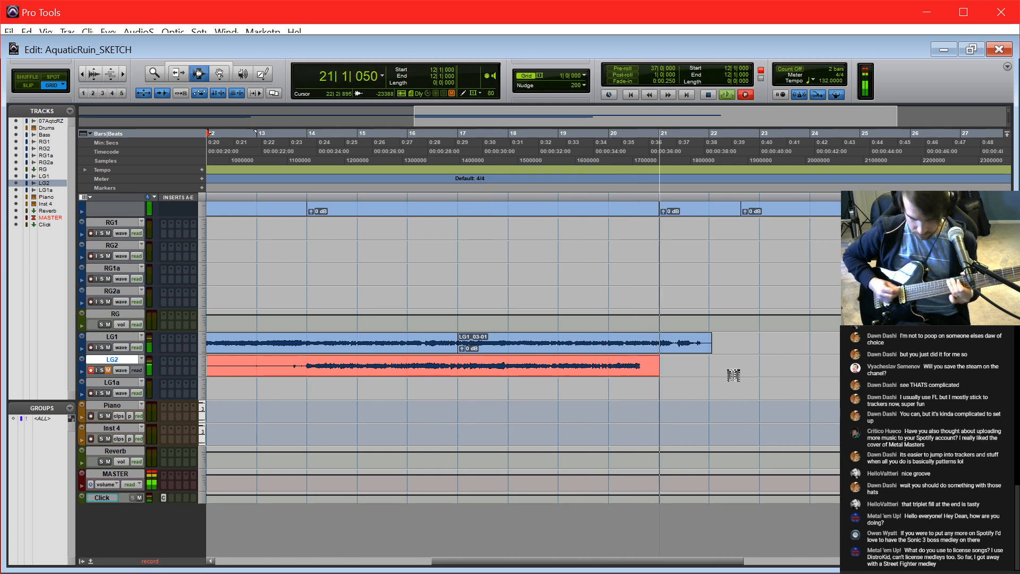
key("space")
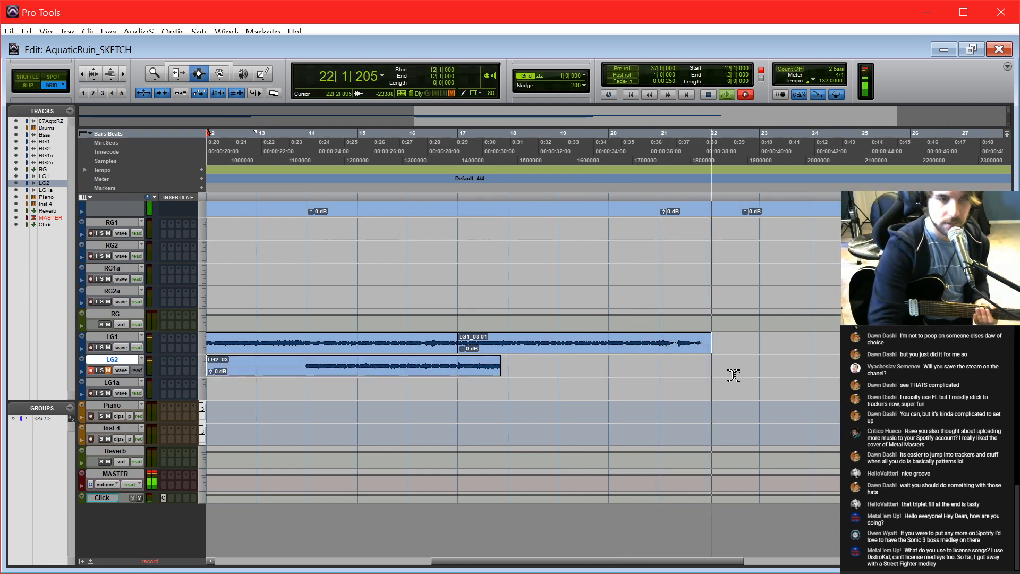
Step: Record-enable and mute LG1a, unmute LG2, and record the LG1a harmony from the session start to about bar 6
left_click_drag(622, 561, 298, 561)
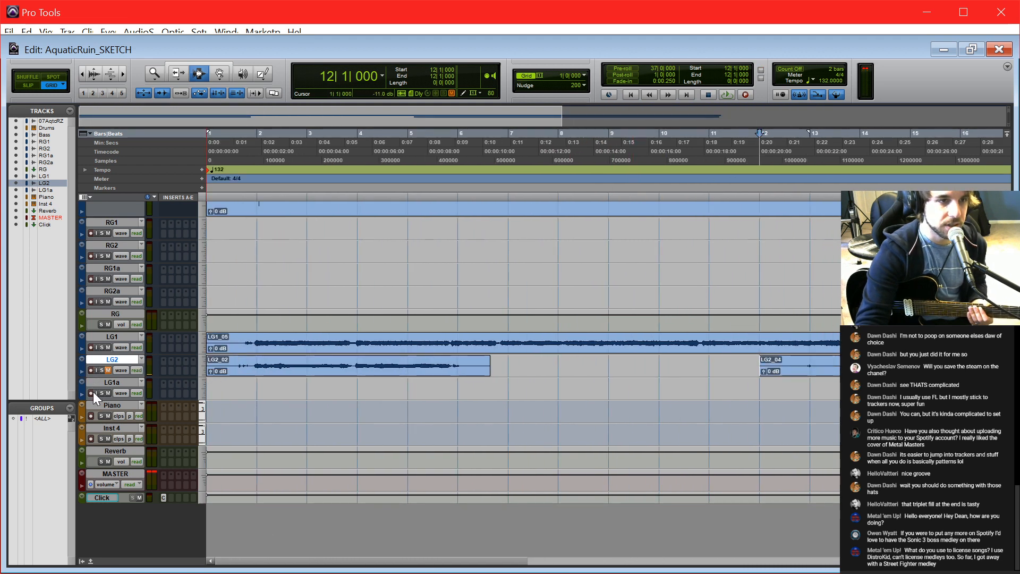
left_click(91, 393)
left_click(108, 370)
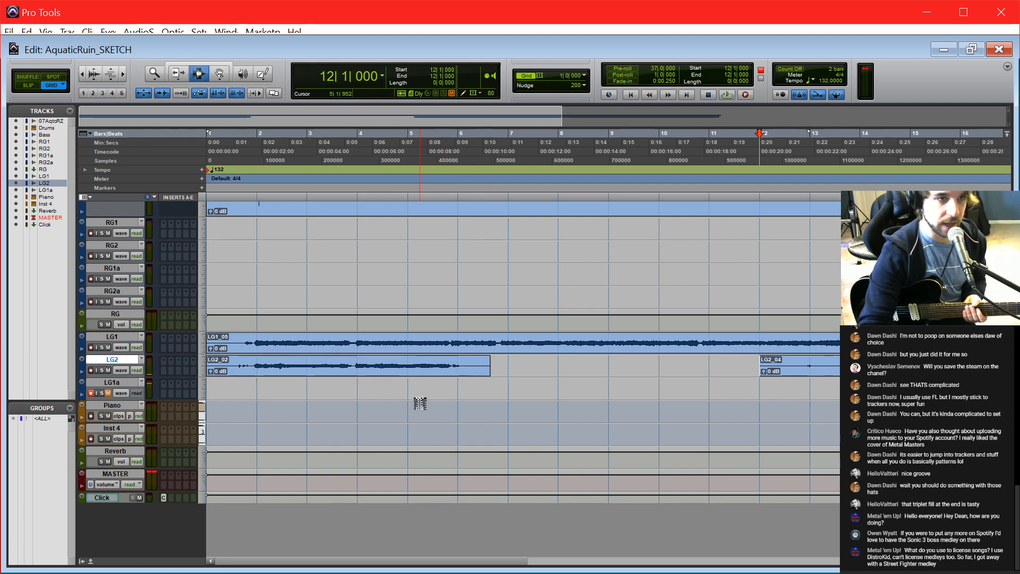
key("ctrl+space")
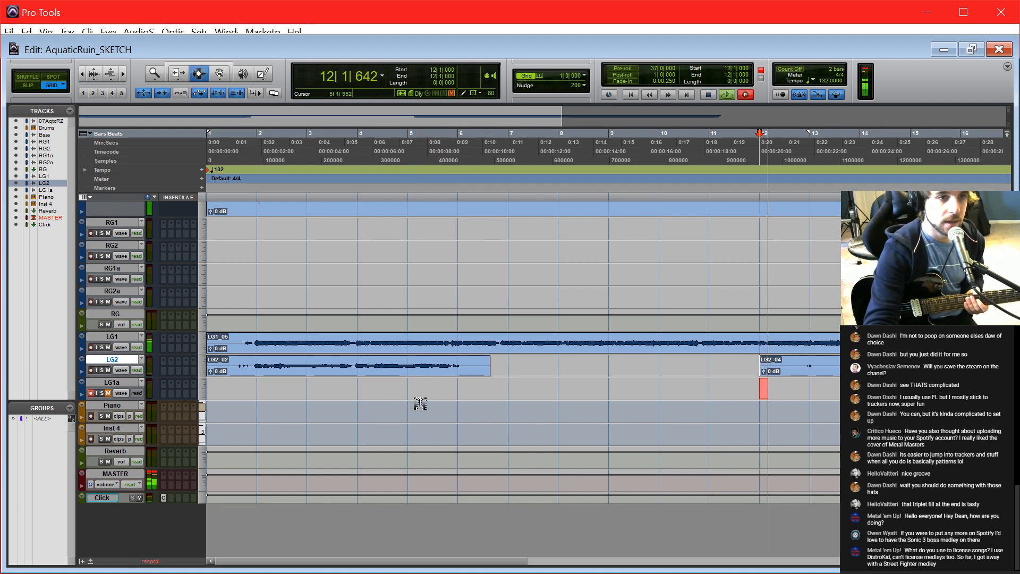
key("space")
key("Return")
key("ctrl+space")
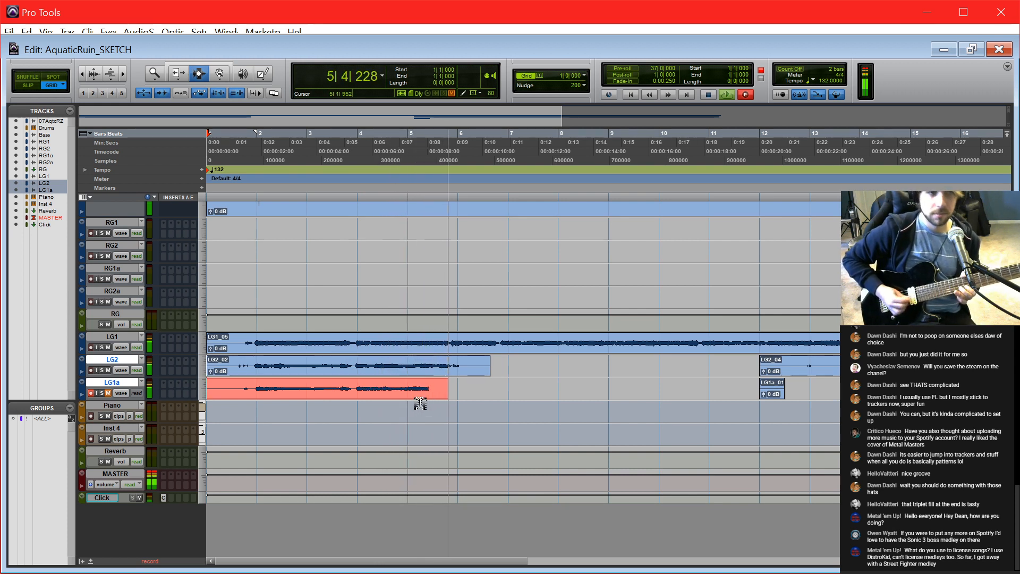
key("space")
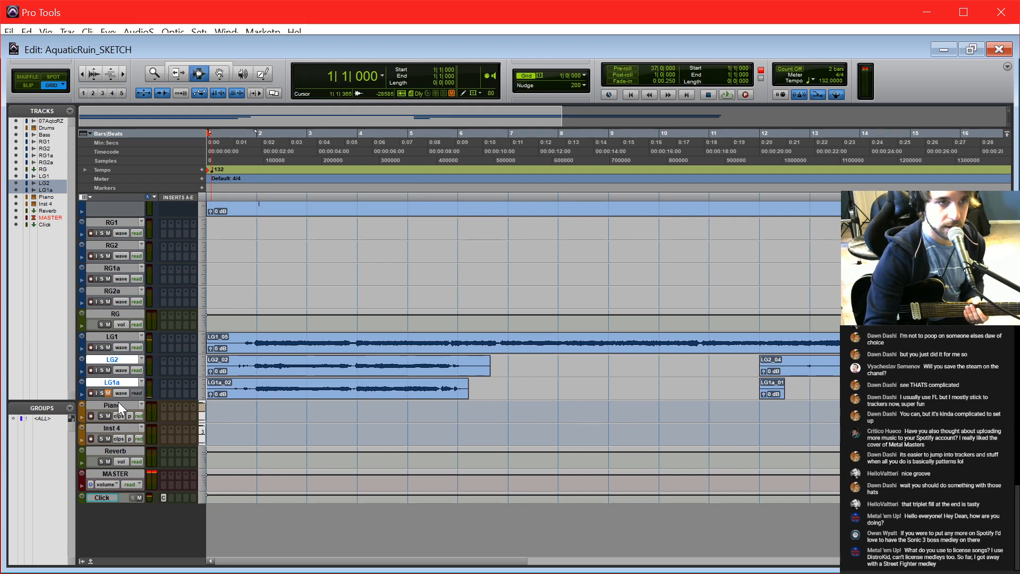
Step: Duplicate the LG1a track without its recorded clips
left_click(114, 383)
right_click(115, 381)
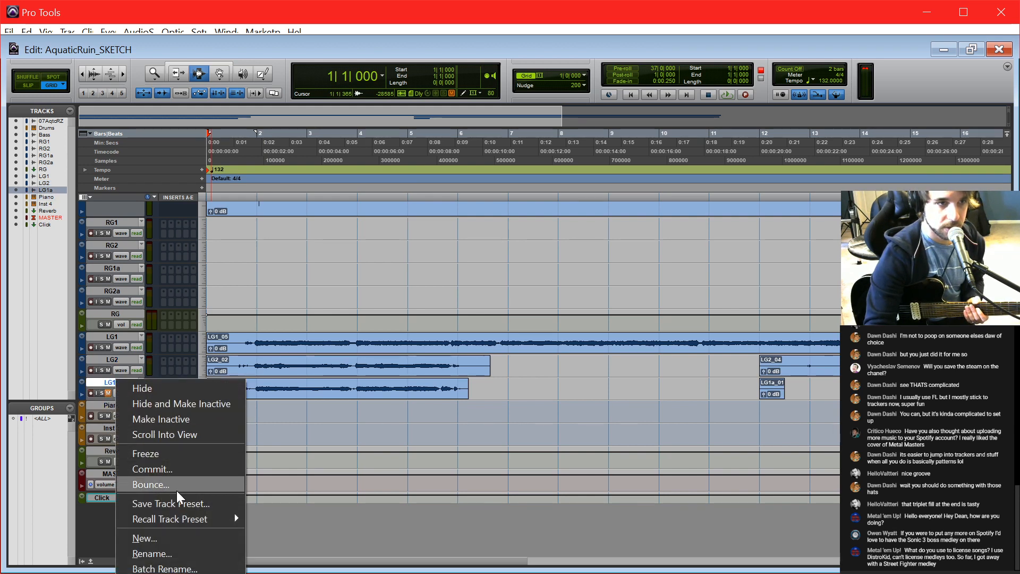
left_click(170, 573)
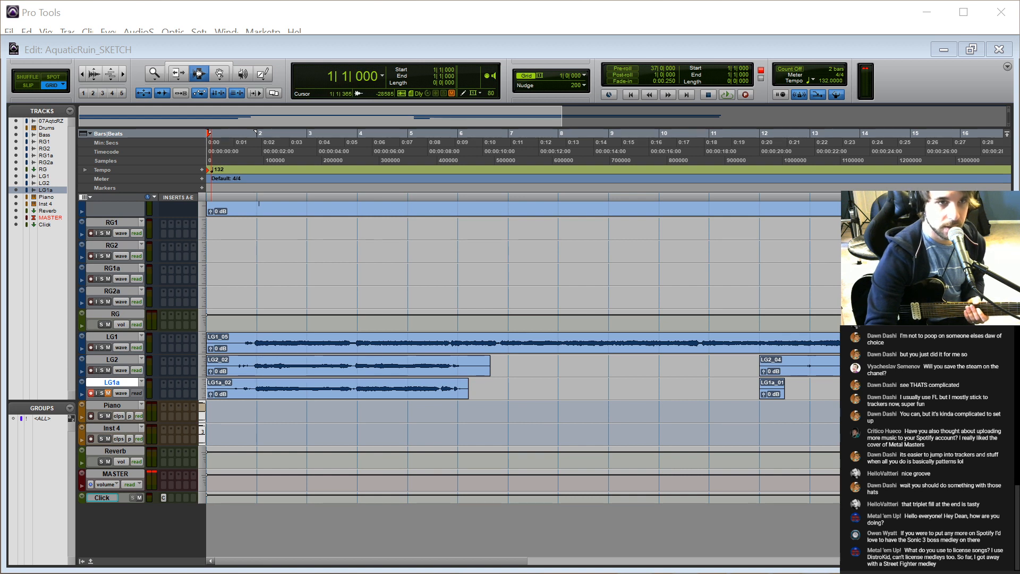
key("Return")
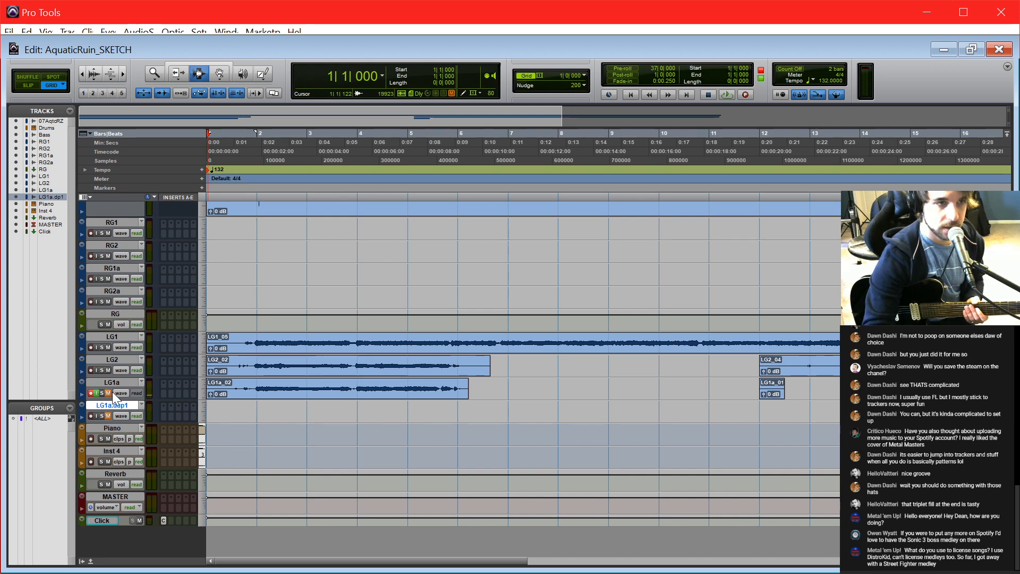
Step: Turn off mute, record-enable and input monitoring on the original LG1a track, leaving it unsoloed
left_click(109, 394)
left_click(101, 393)
left_click(91, 393)
left_click(96, 393)
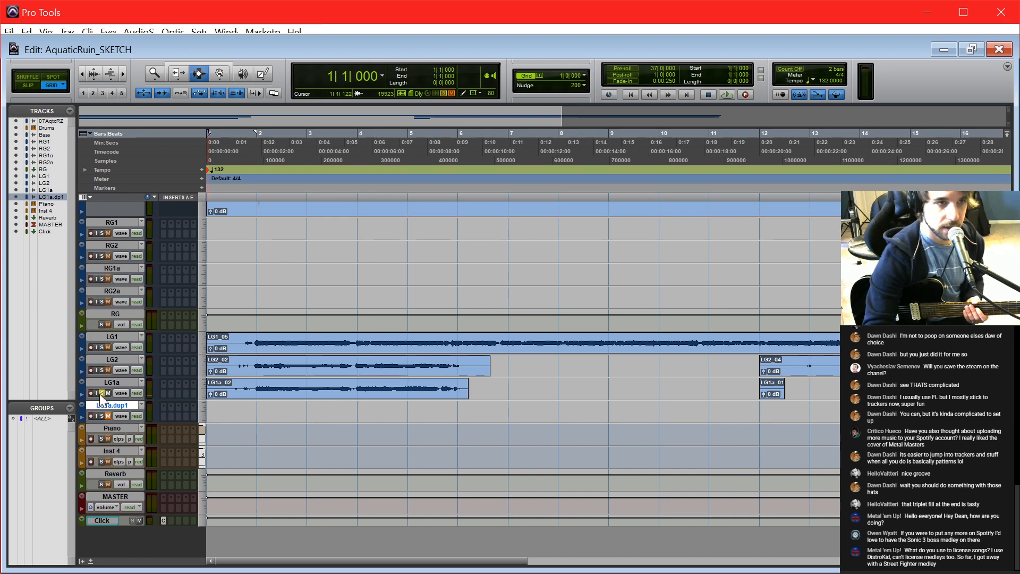
left_click(102, 394)
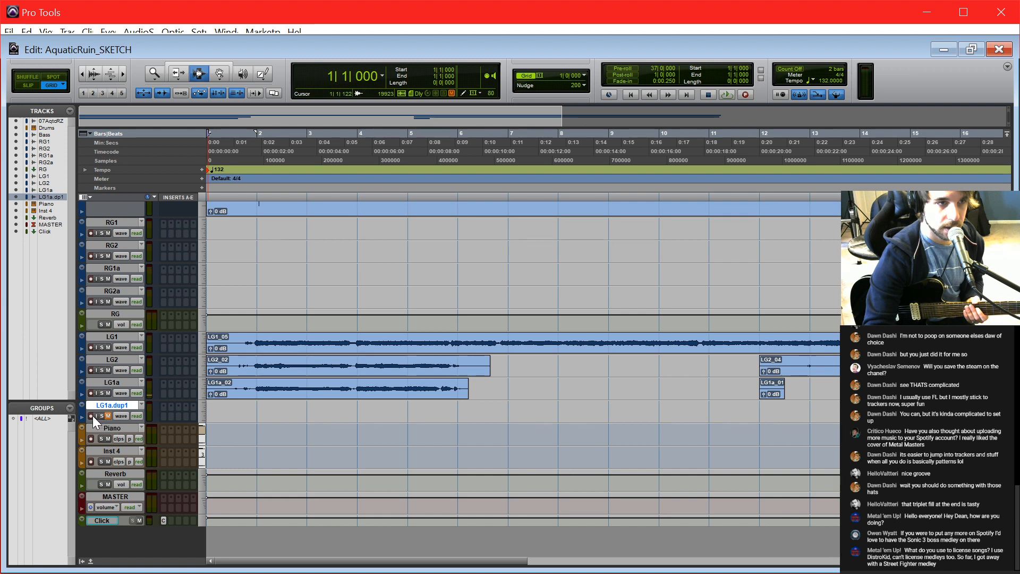
Step: Record-enable the duplicated LG1a track and record a take on it from the session start to about bar 6
left_click(91, 415)
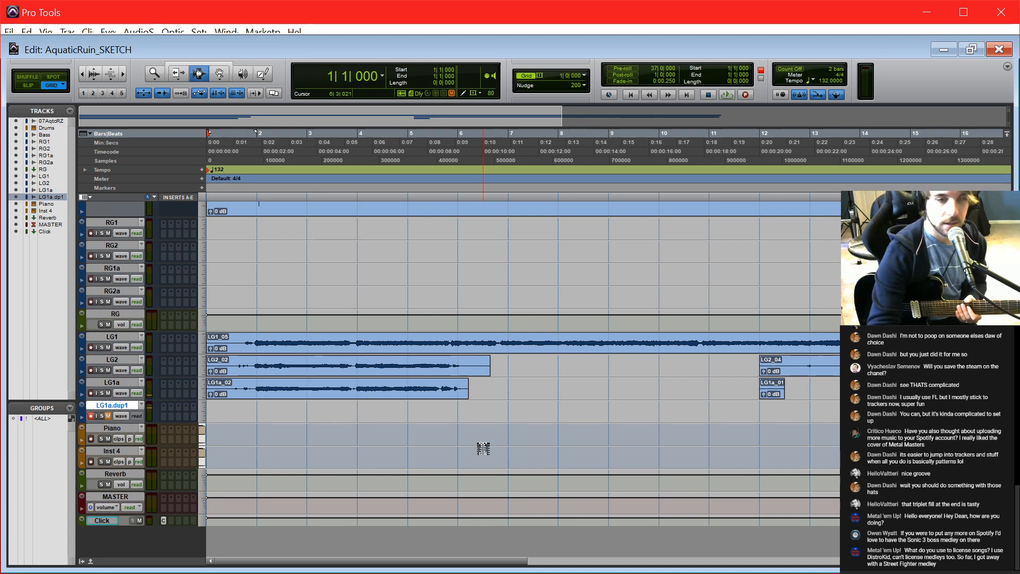
key("ctrl+space")
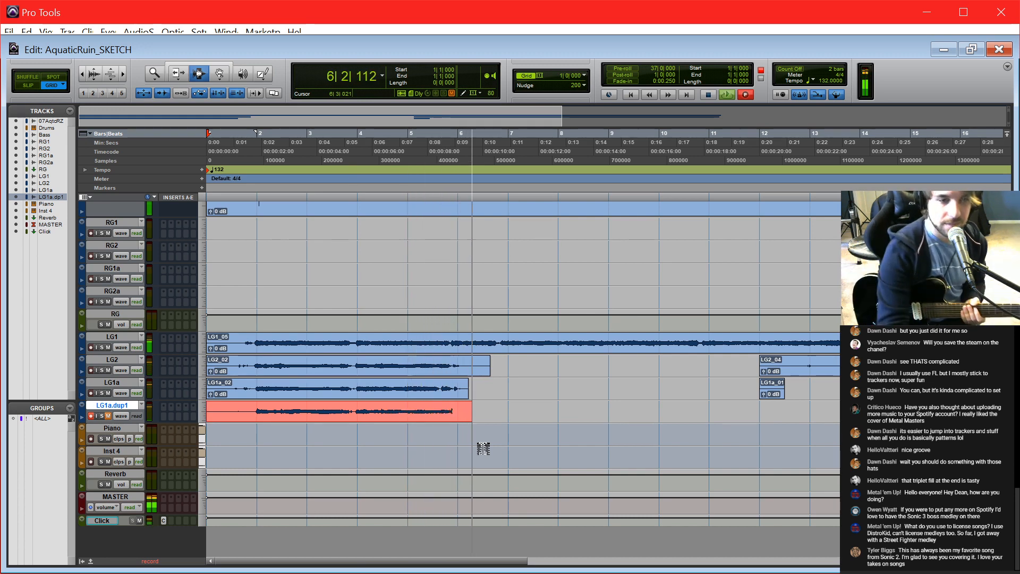
key("space")
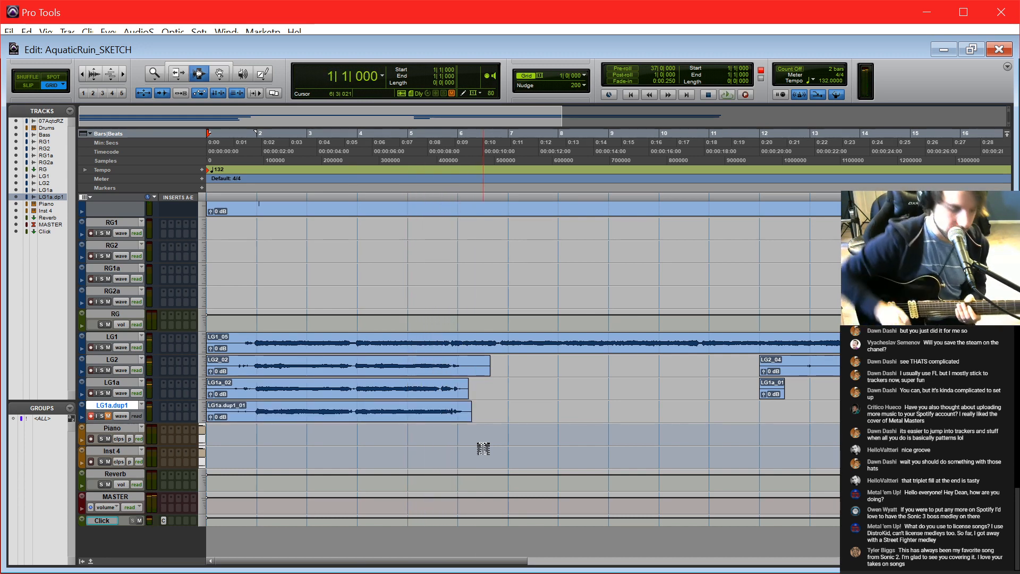
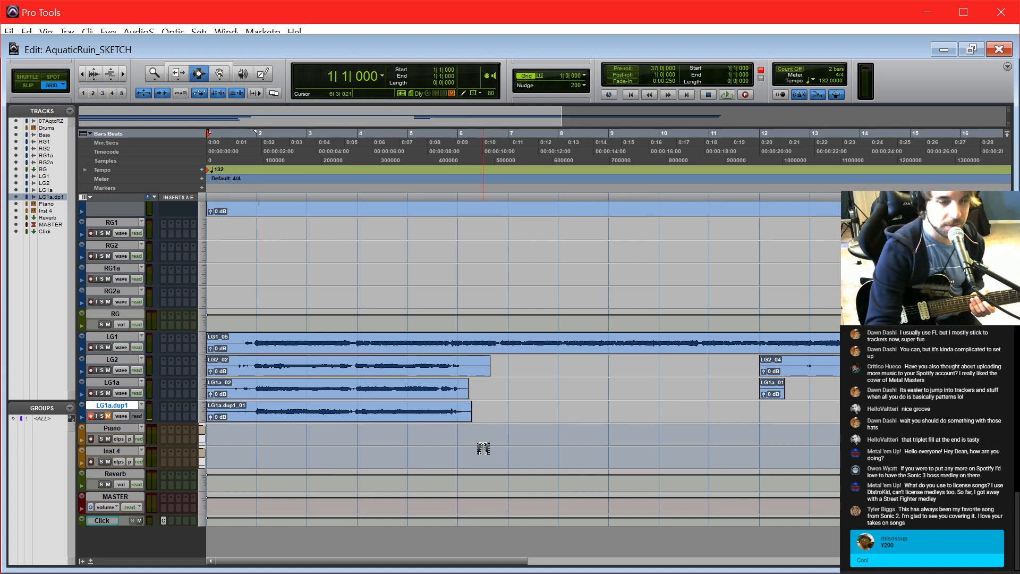
Step: Record a replacement take on LG1a.dup1 from the session start to about bar 6, and disarm the track
key("ctrl+space")
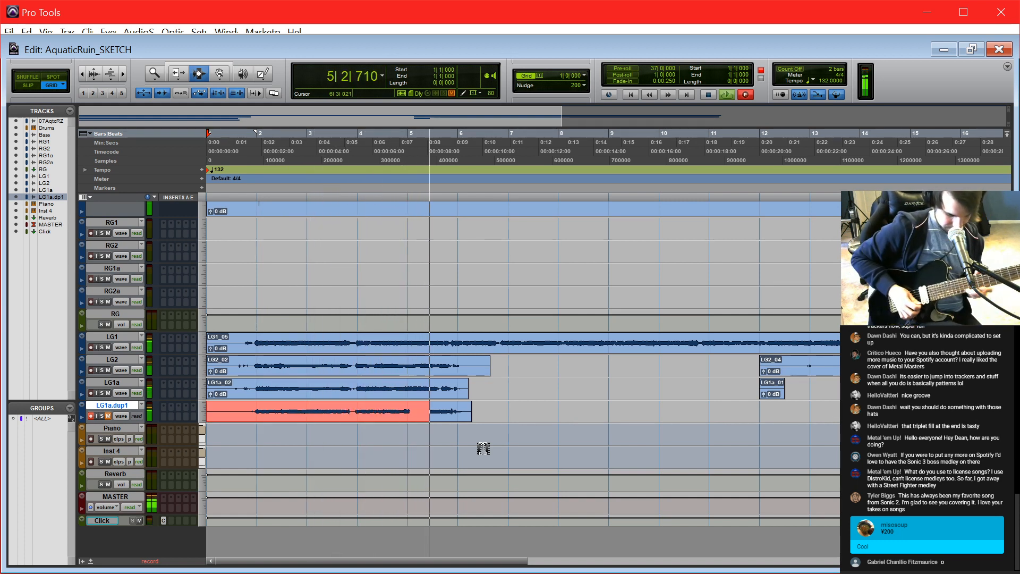
key("space")
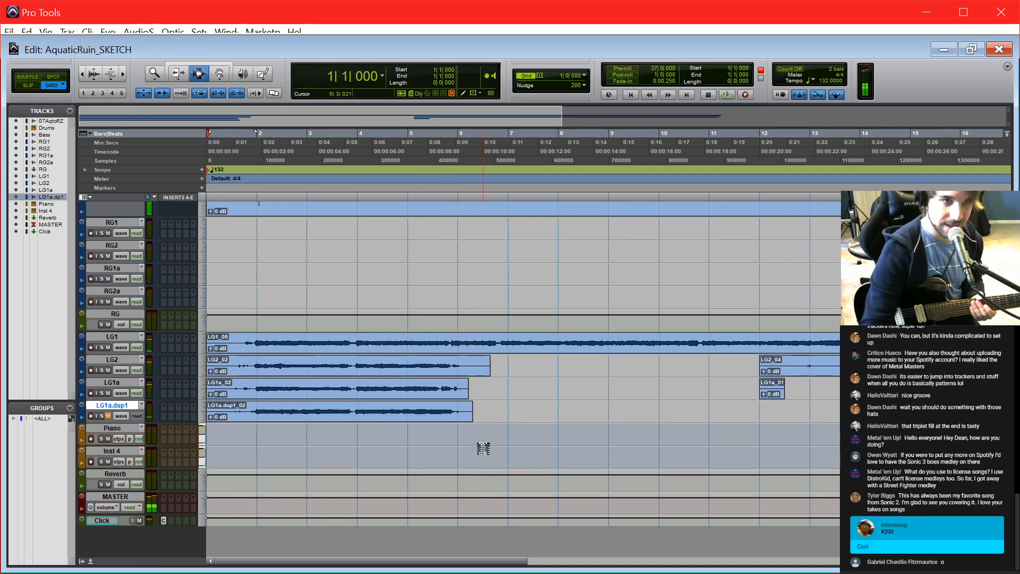
left_click(91, 416)
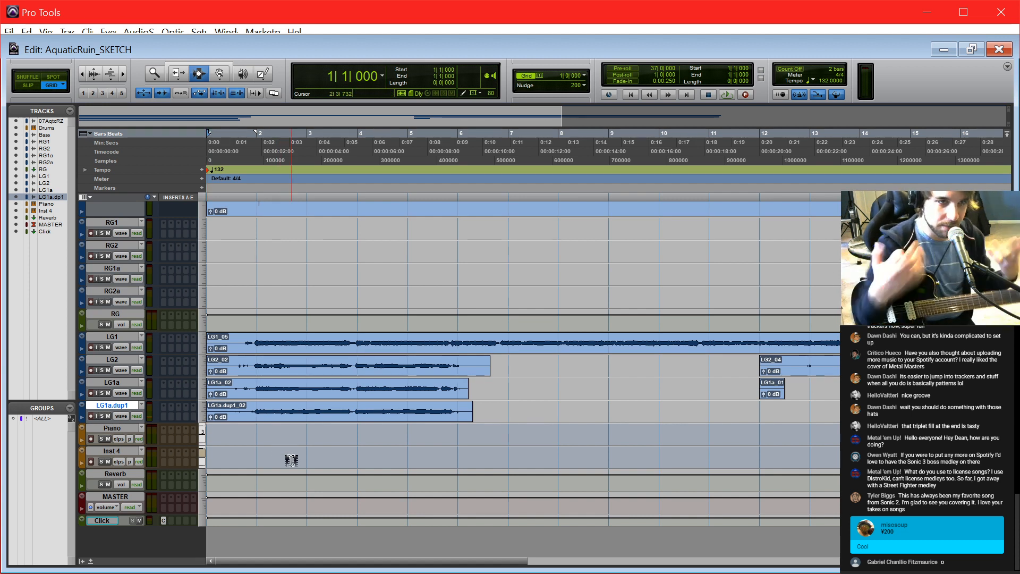
Step: Listen to the LG1, LG1a and LG1a.dup1 takes from bar 2, soloing one track at a time
left_click(102, 347)
left_click(248, 345)
key("space")
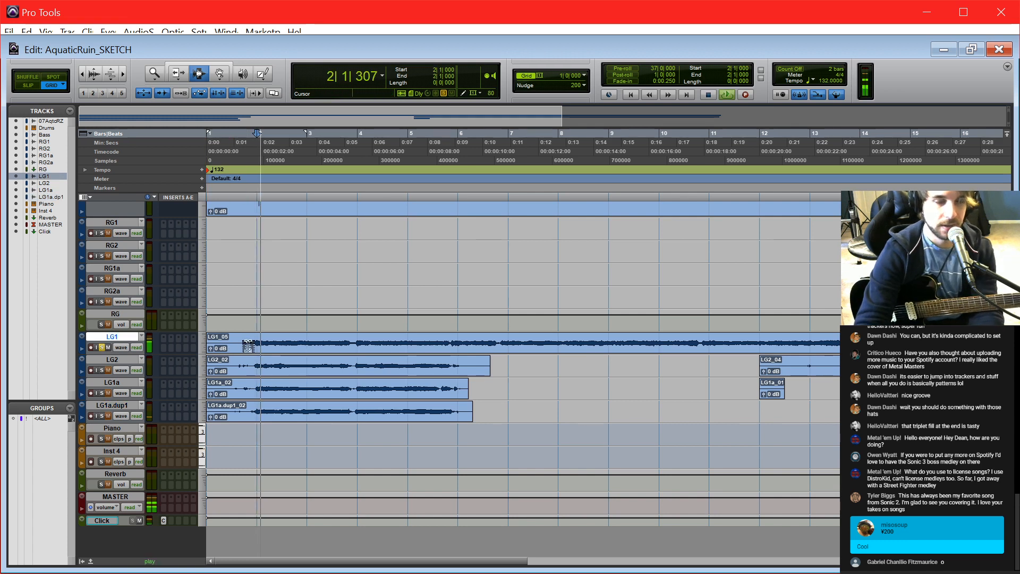
key("space")
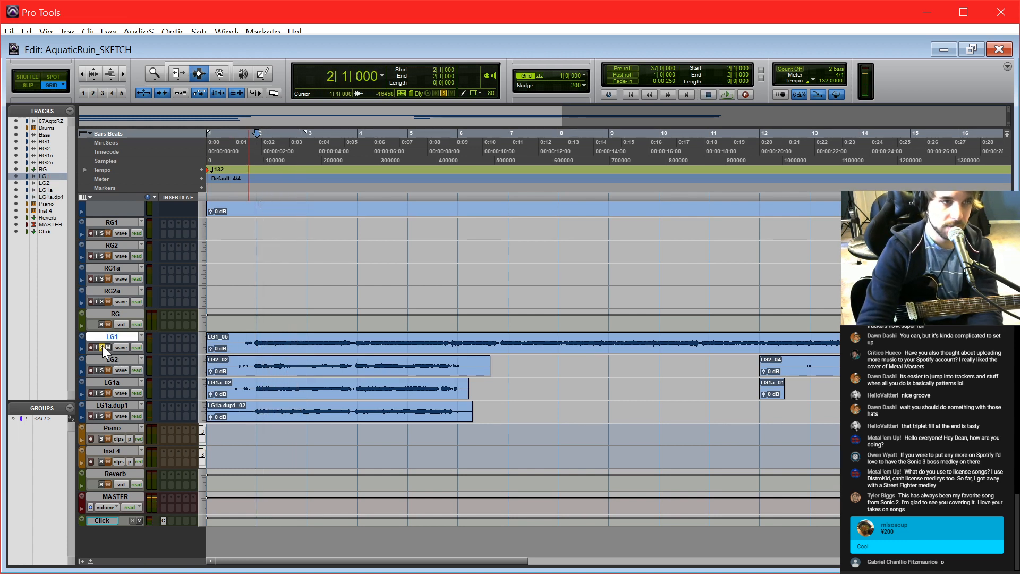
left_click(107, 370)
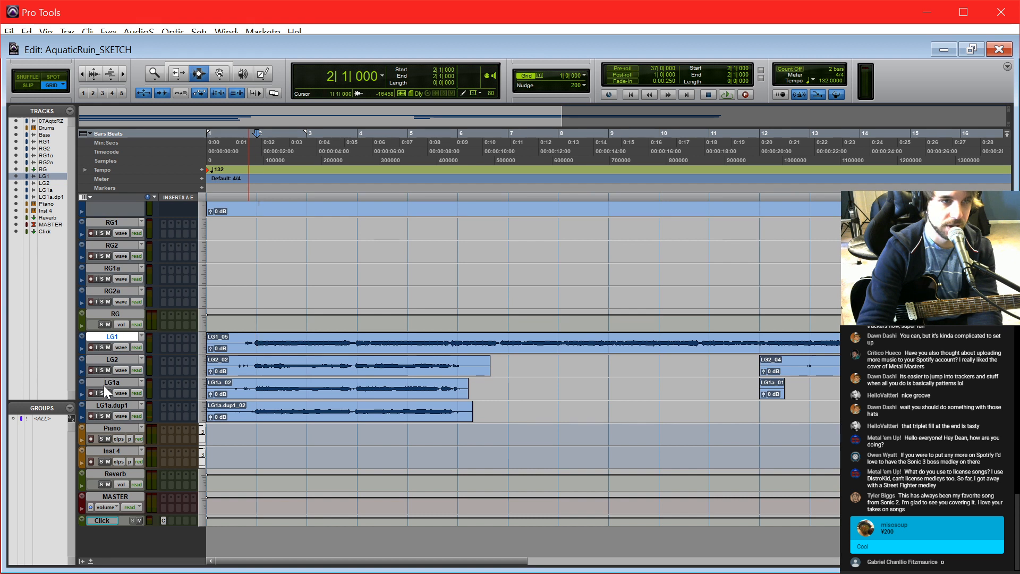
left_click(102, 392)
key("space")
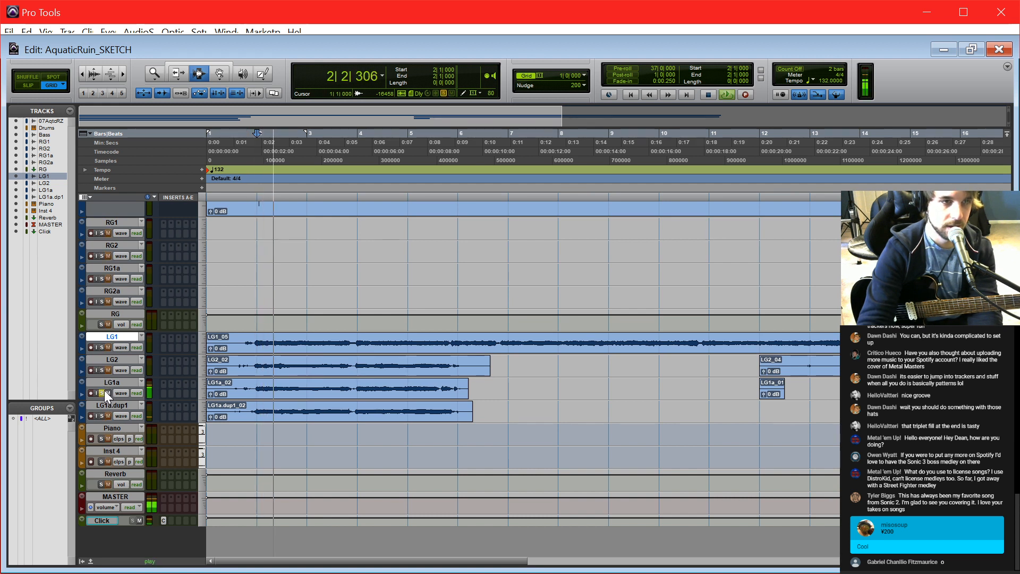
key("space")
left_click(103, 393)
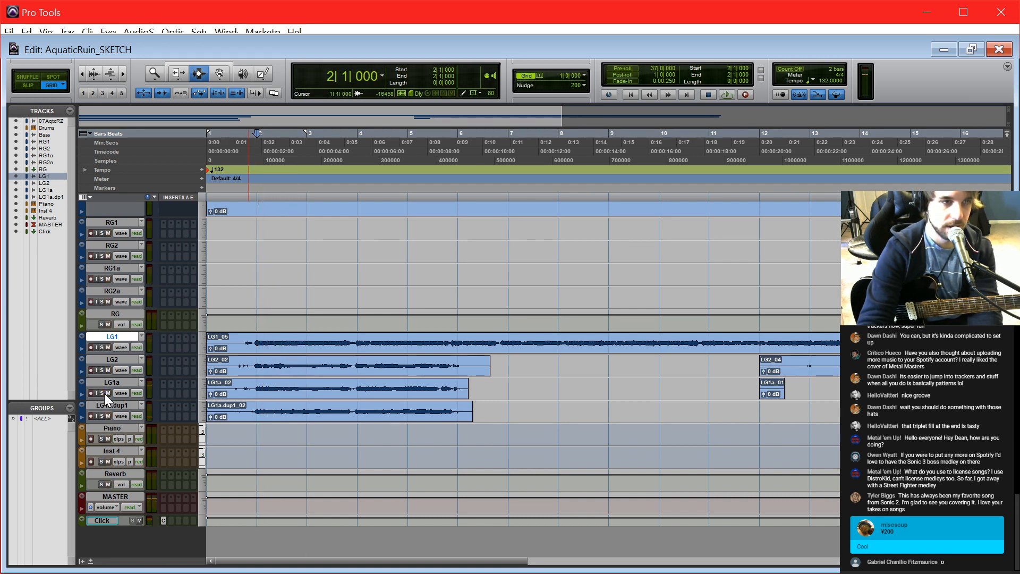
left_click(102, 415)
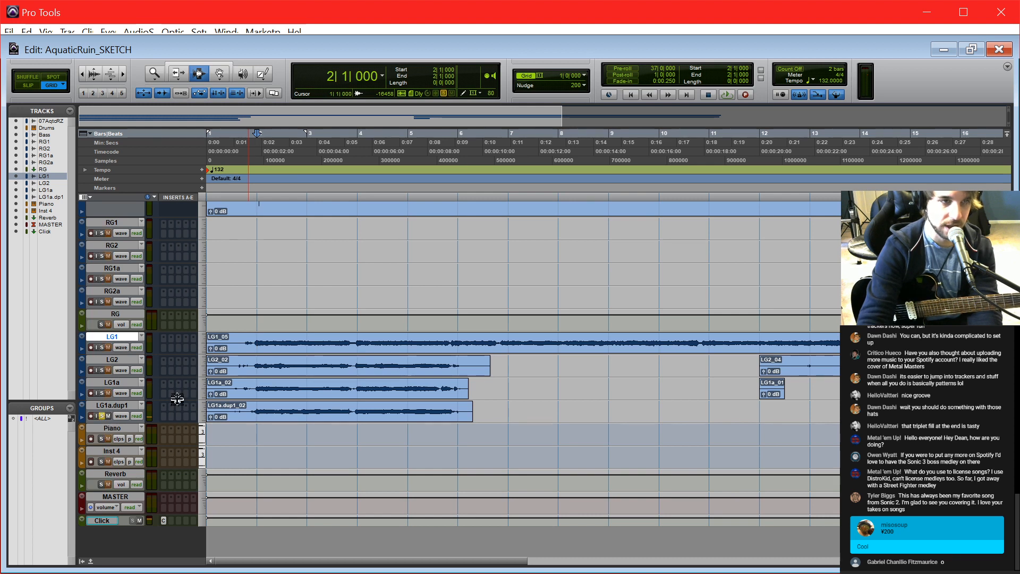
key("space")
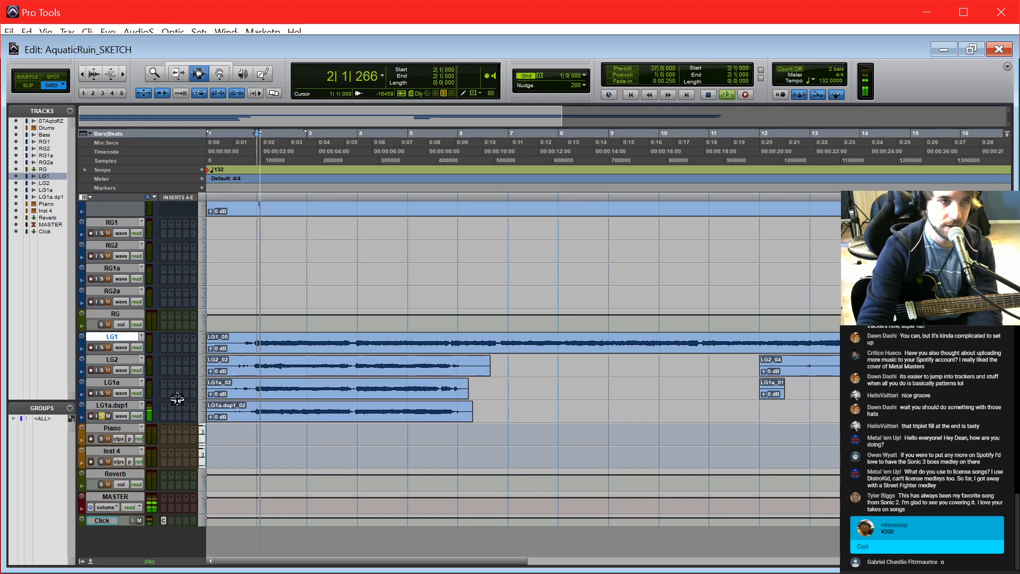
key("space")
left_click(102, 415)
Step: Solo all four lead guitar tracks, adding LG2 last, and play them together from bar 2 while checking their mixer levels
left_click(100, 394)
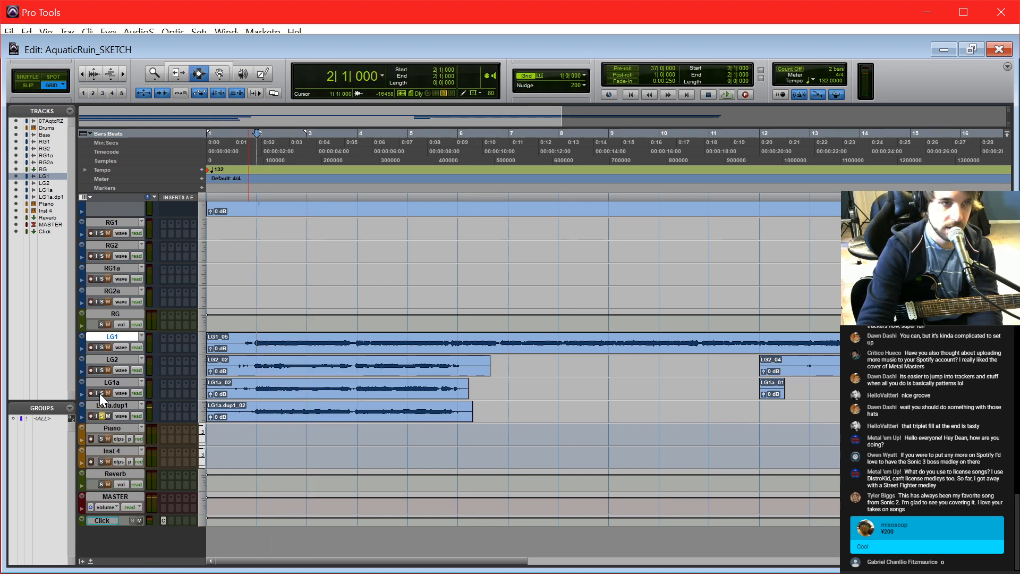
left_click(102, 347)
key("space")
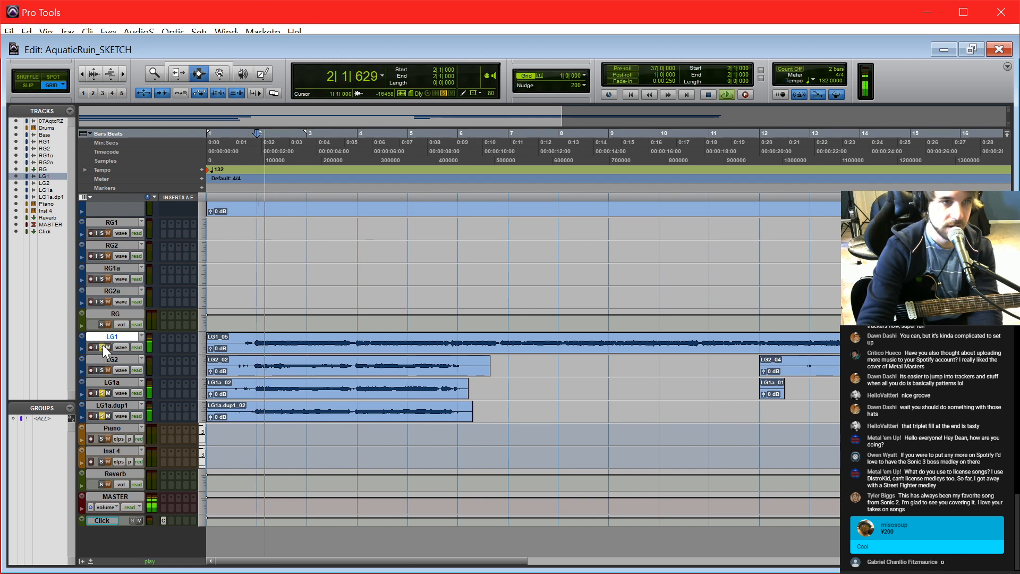
key("space")
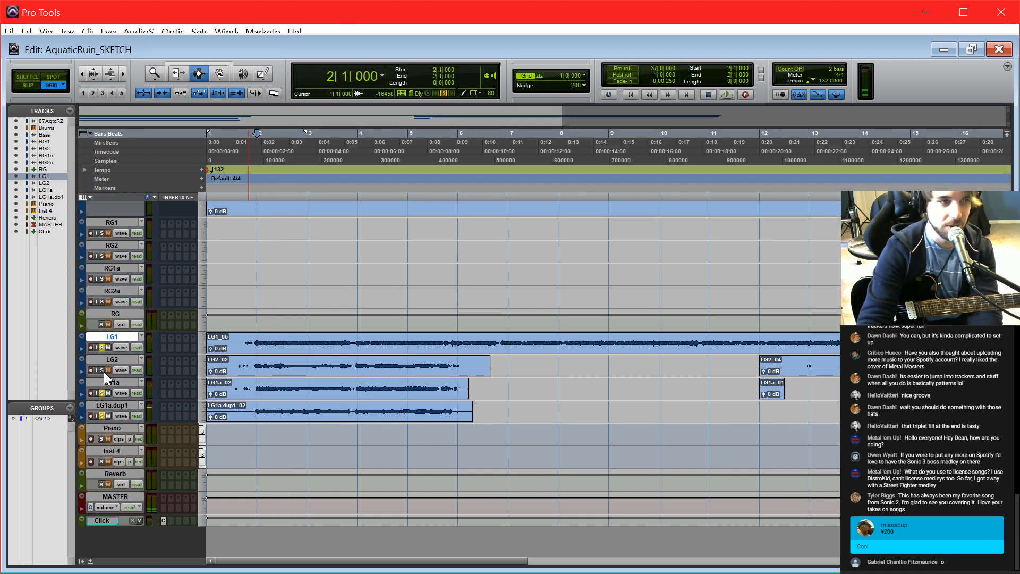
left_click(101, 370)
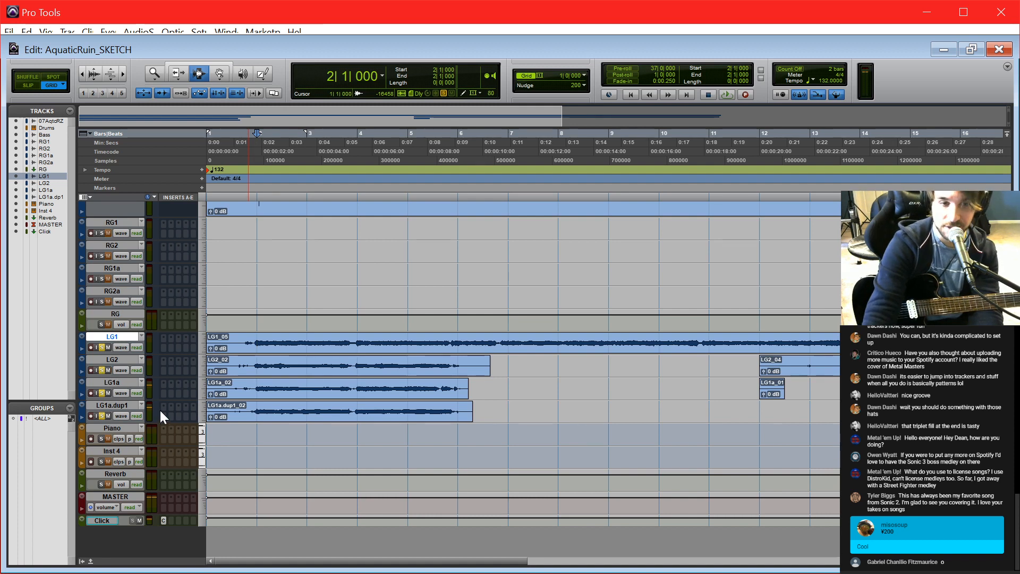
key("space")
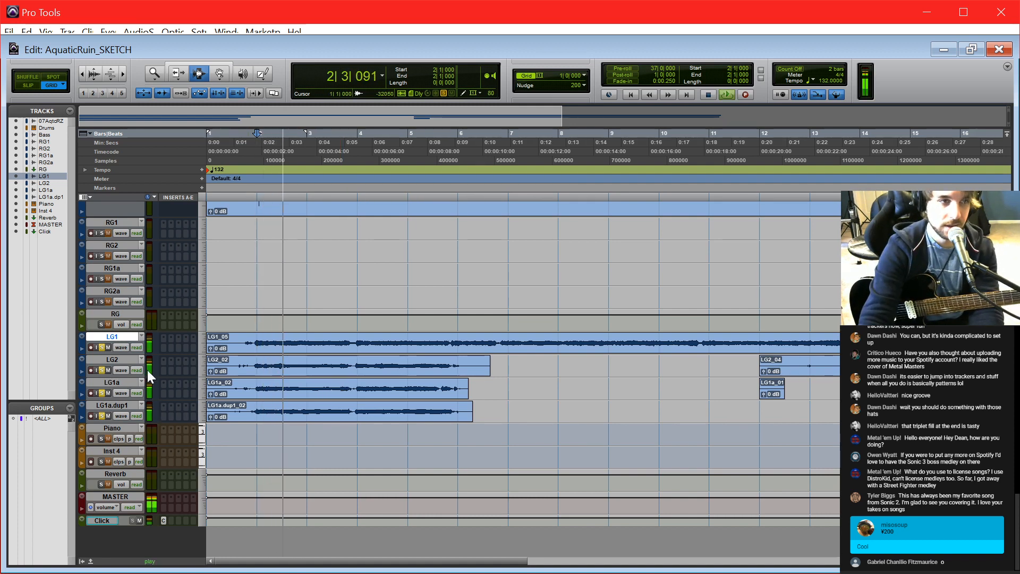
key("ctrl+equal")
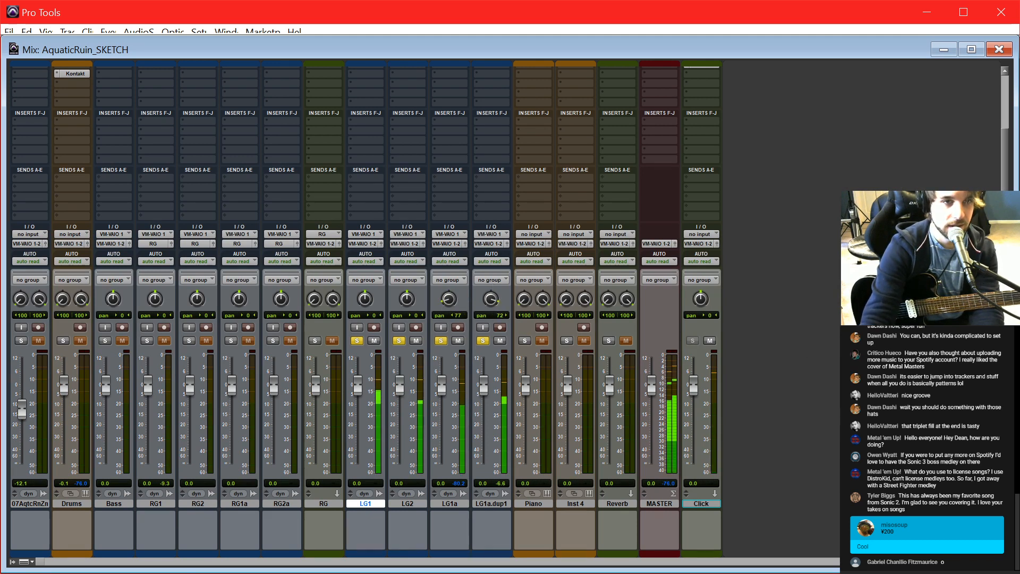
key("ctrl+equal")
key("space")
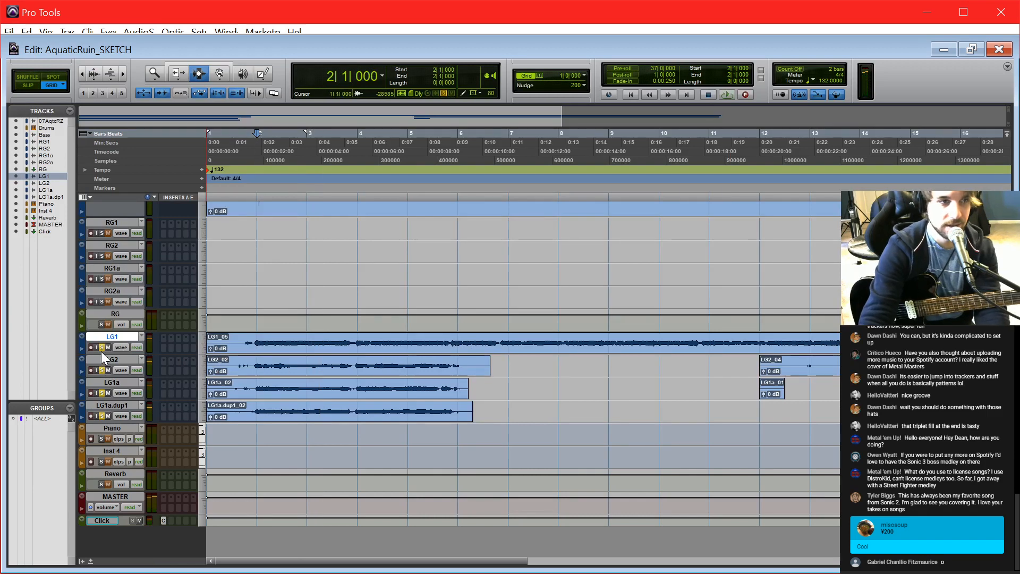
Step: Route the outputs of LG1, LG2, LG1a and LG1a.dup1 together to a new stereo track named LG
left_click(125, 406, "shift")
key("ctrl+equal")
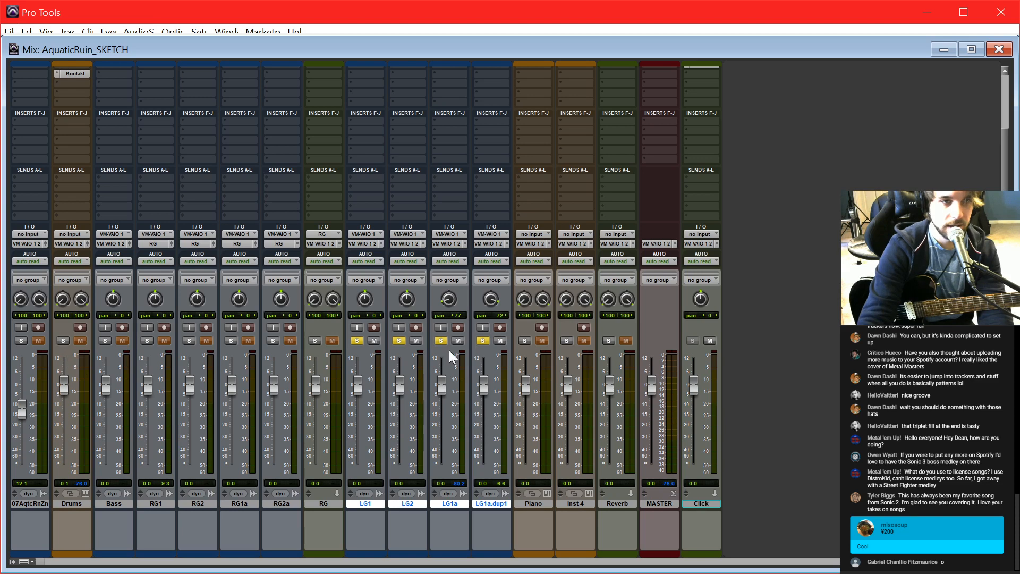
left_click(449, 242)
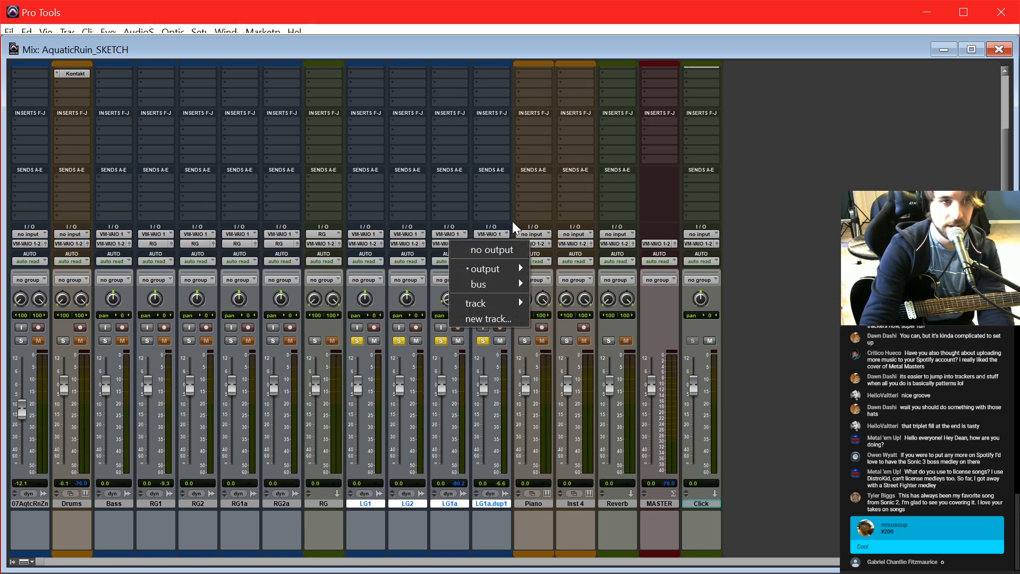
left_click(512, 221)
left_click(486, 245)
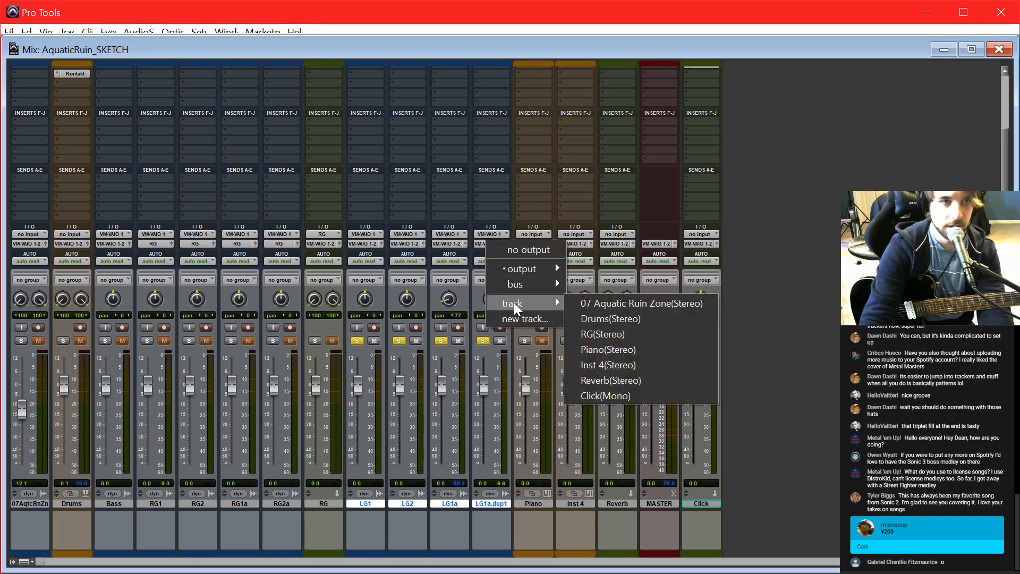
left_click(517, 316)
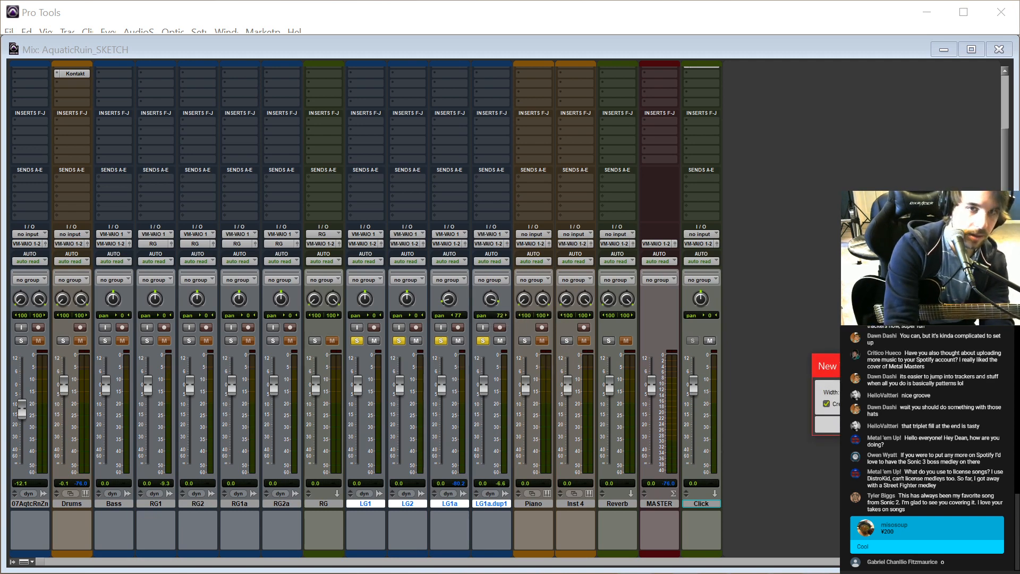
key("Return")
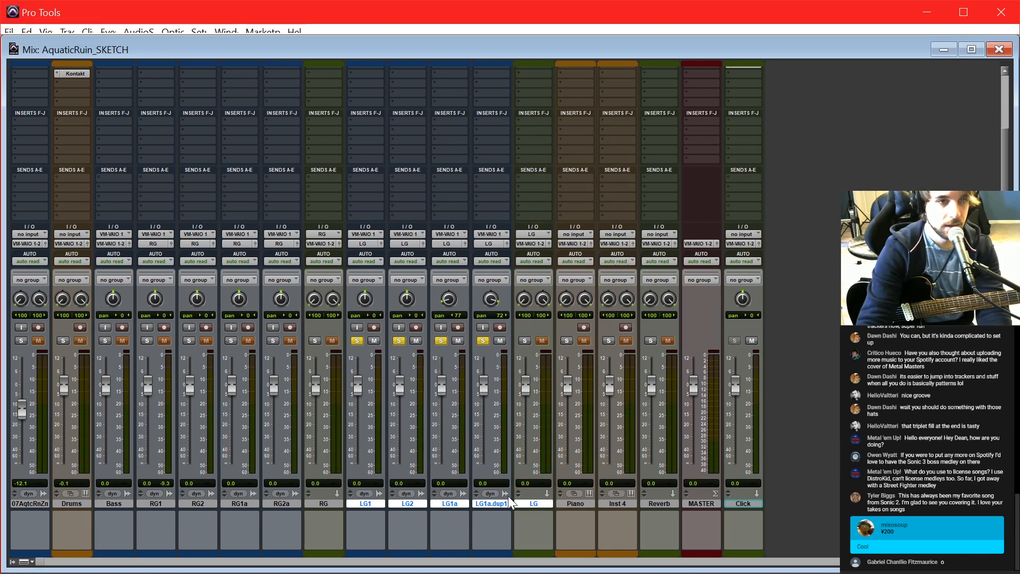
Step: Lower the LG track's fader to about -5.9 dB during playback and clear the solos on the lead guitar tracks
left_click(522, 504)
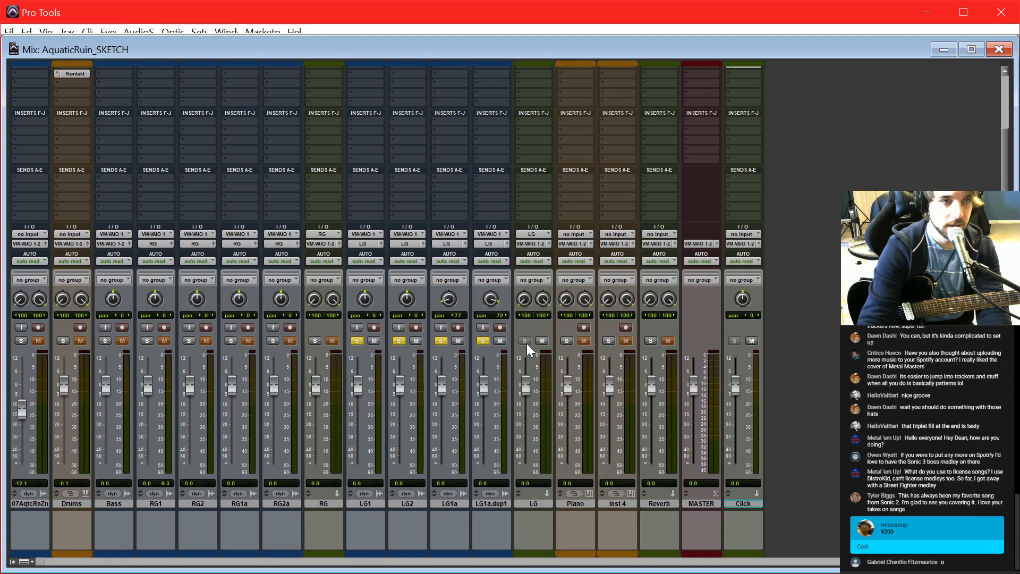
left_click_drag(528, 389, 529, 399)
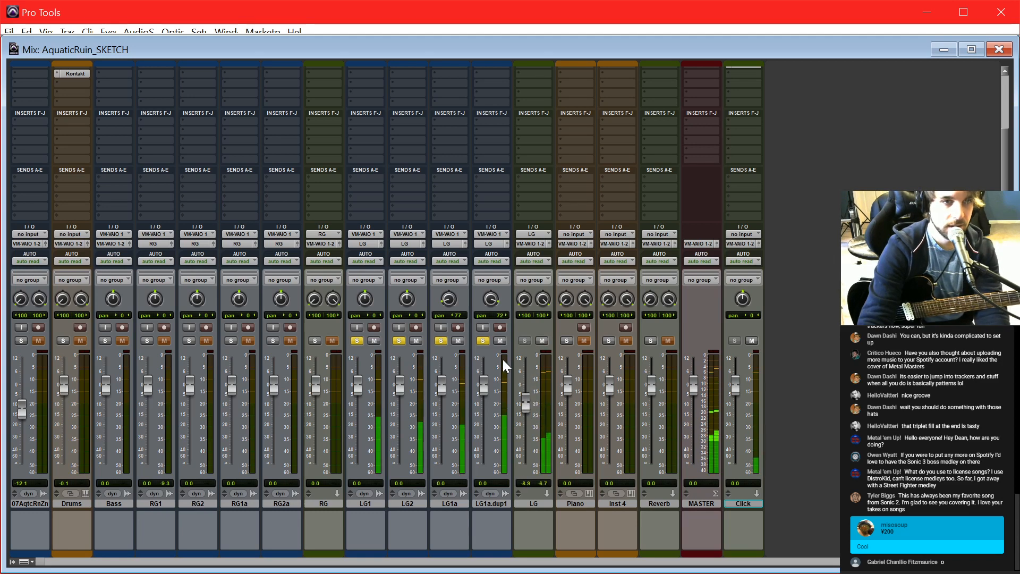
left_click(482, 341, "alt")
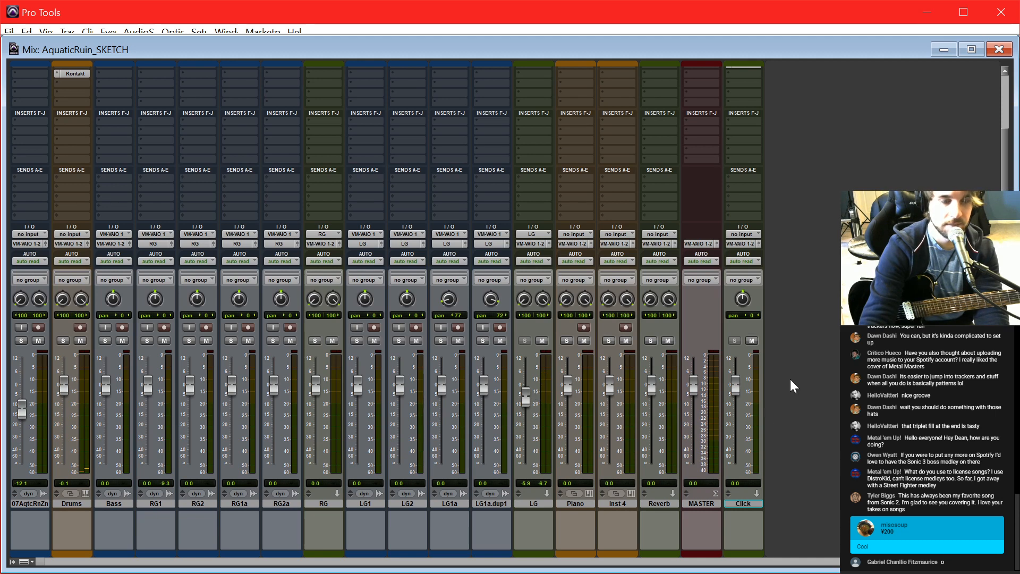
Step: Return to the Edit window and set the Bass track's height to small
key("ctrl+equal")
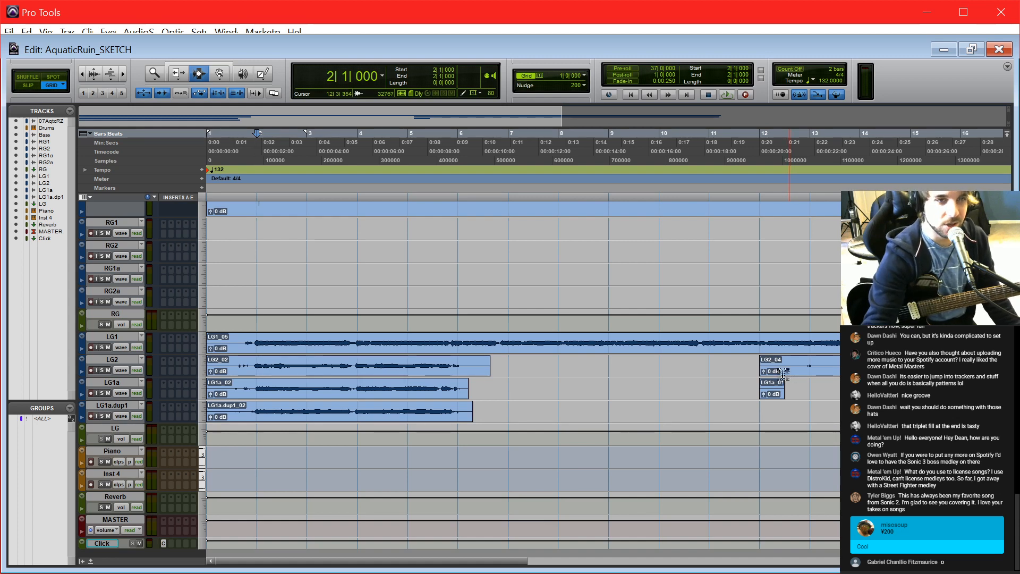
scroll(784, 372, "up", 5)
scroll(547, 314, "down", 6)
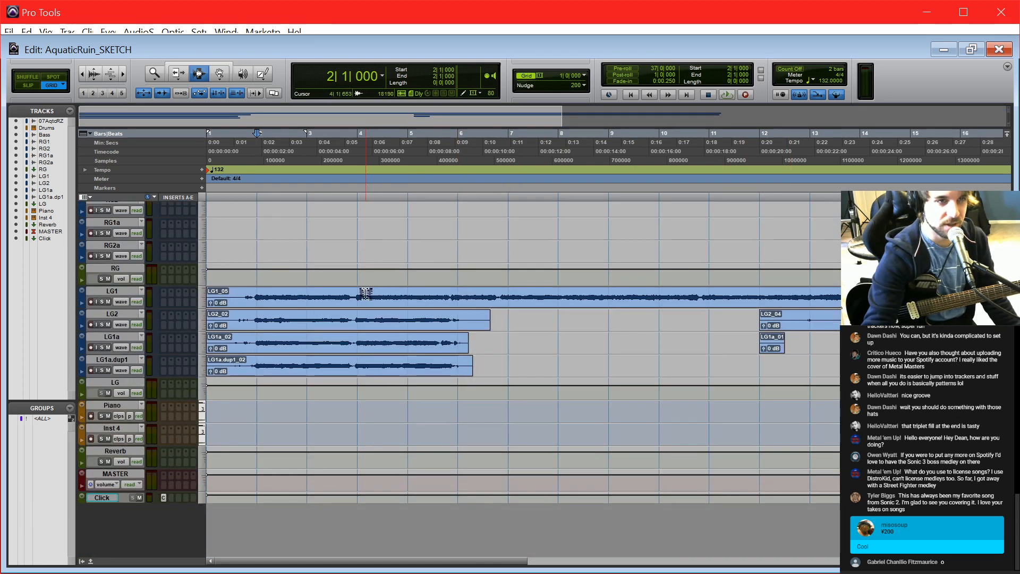
scroll(365, 294, "up", 4)
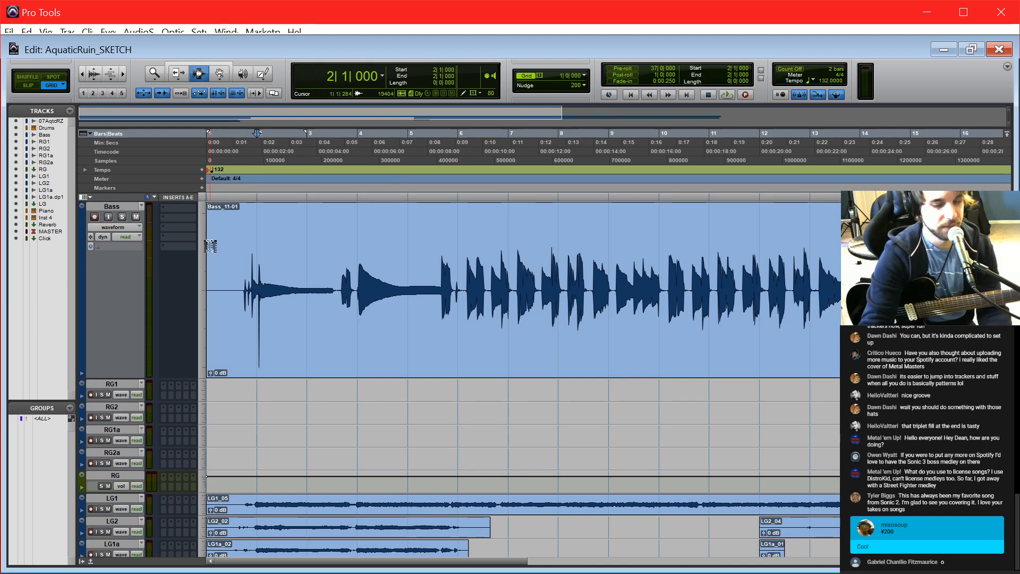
left_click(199, 287)
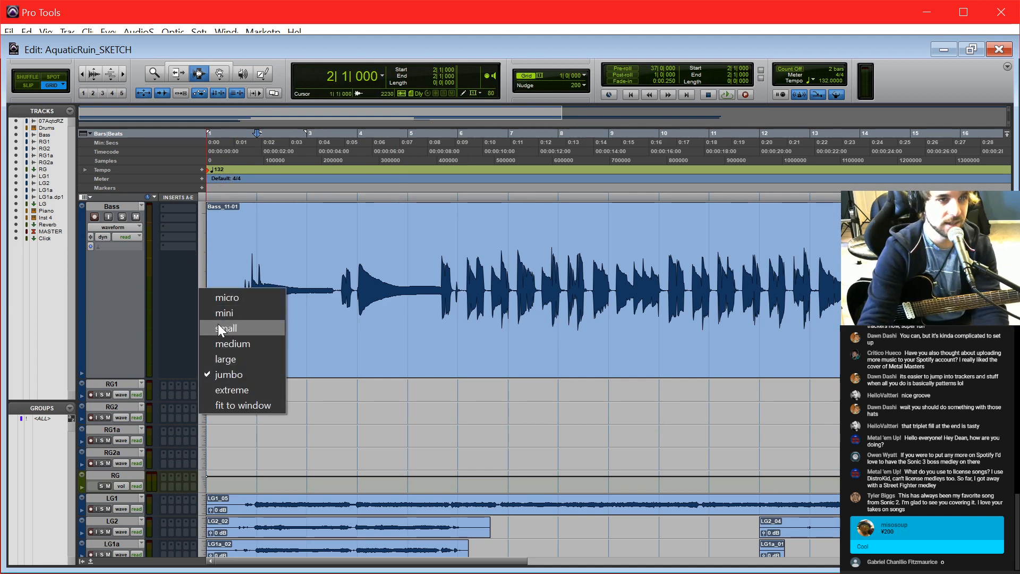
left_click(218, 326)
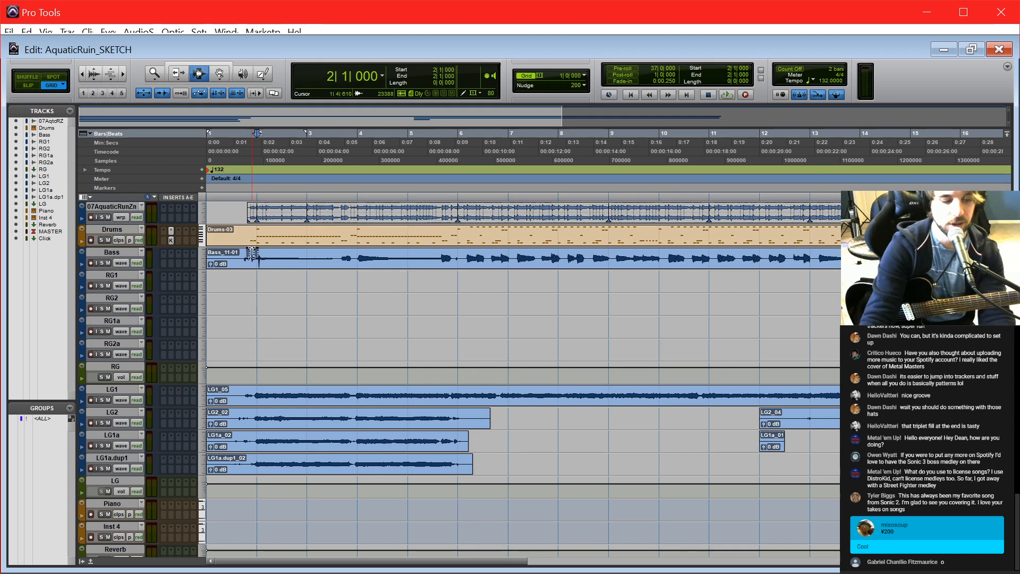
left_click(266, 313)
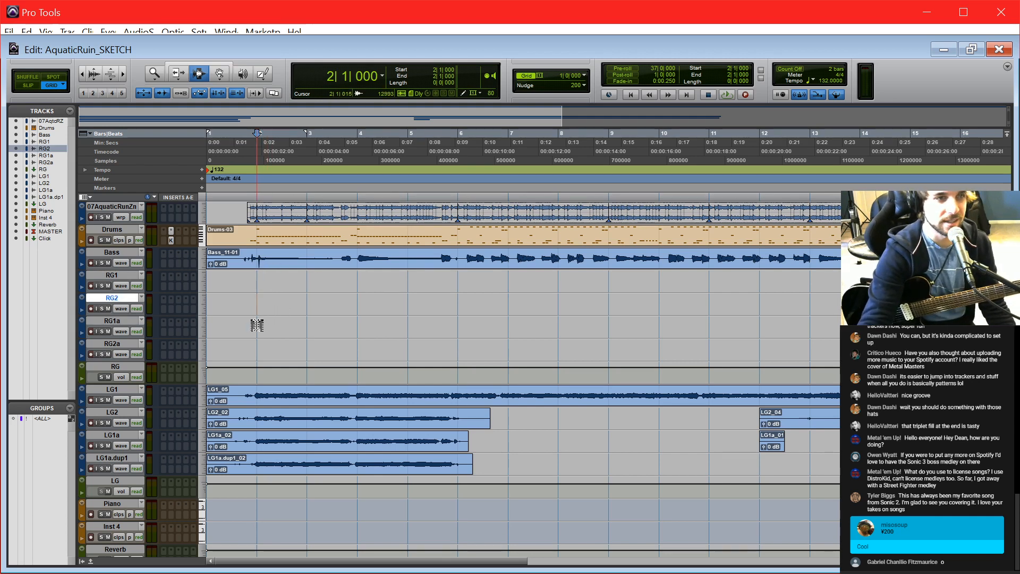
left_click(262, 325)
left_click(264, 354)
left_click(260, 473)
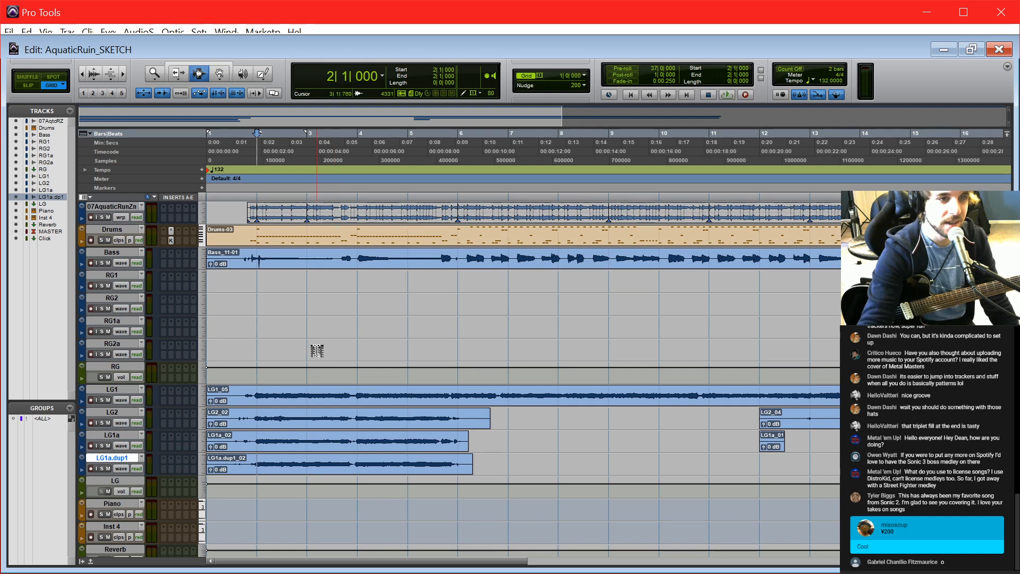
scroll(336, 409, "down", 4)
scroll(303, 326, "up", 4)
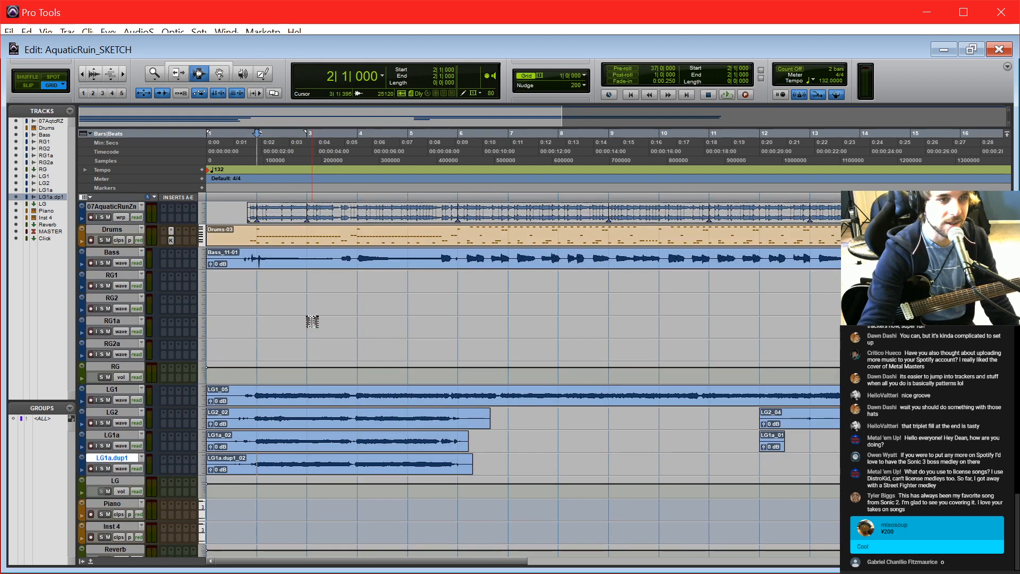
scroll(312, 317, "down", 3)
left_click(262, 378)
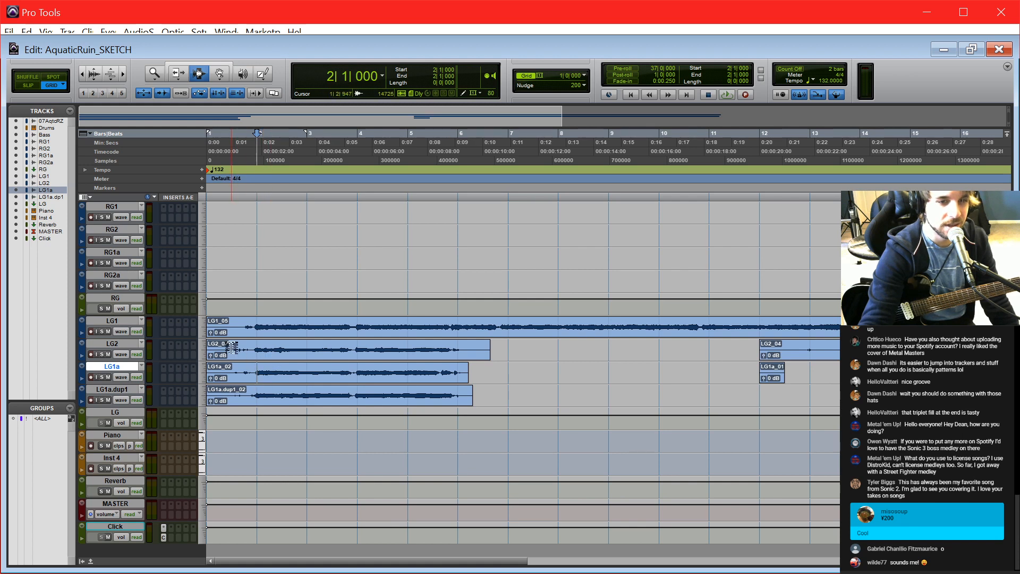
Step: Play the song from bar 1 and lower the LG track's fader to about -8.1 dB in the Mix window
scroll(231, 347, "up", 3)
left_click(230, 277)
left_click(255, 296)
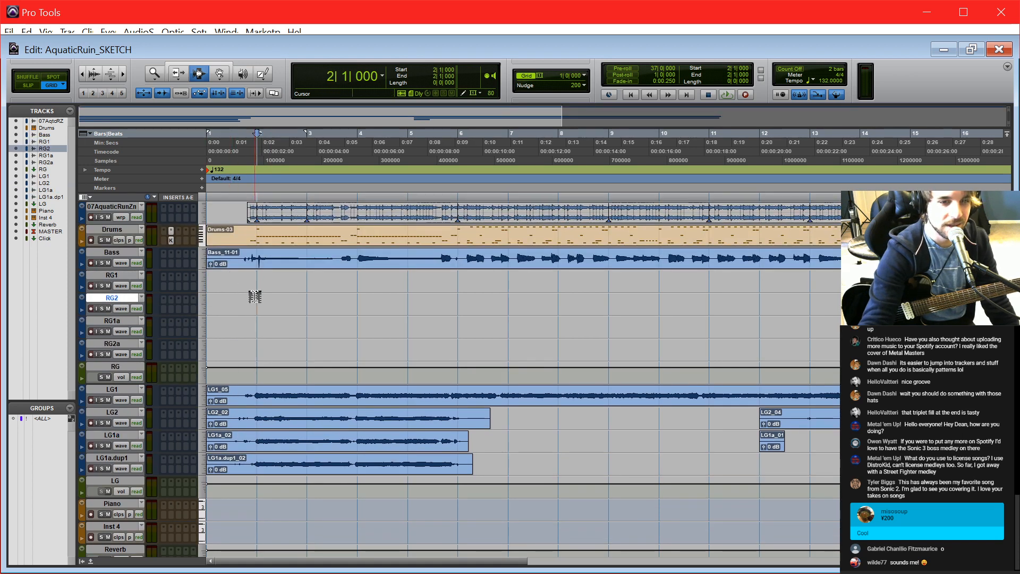
left_click(220, 300)
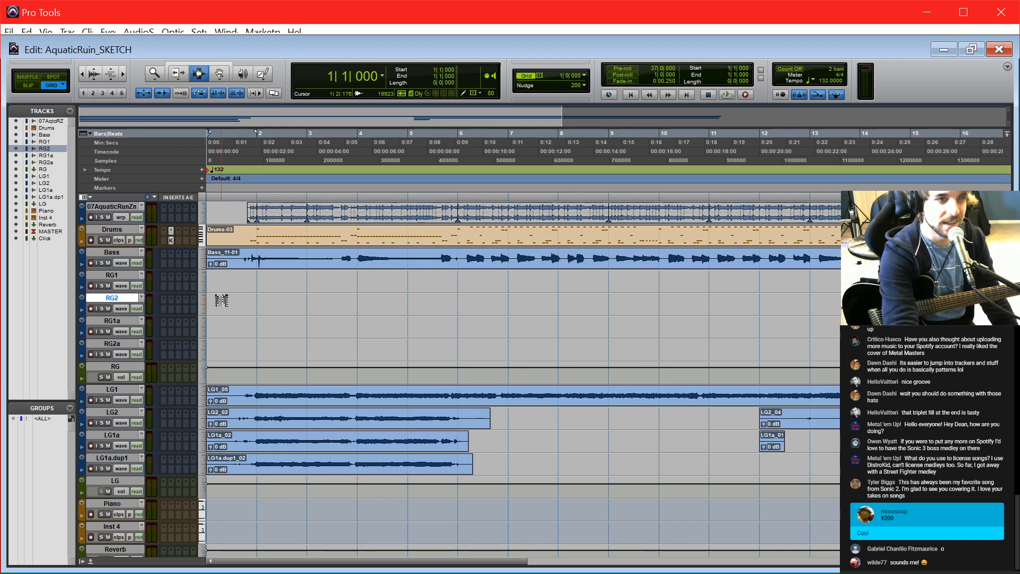
key("space")
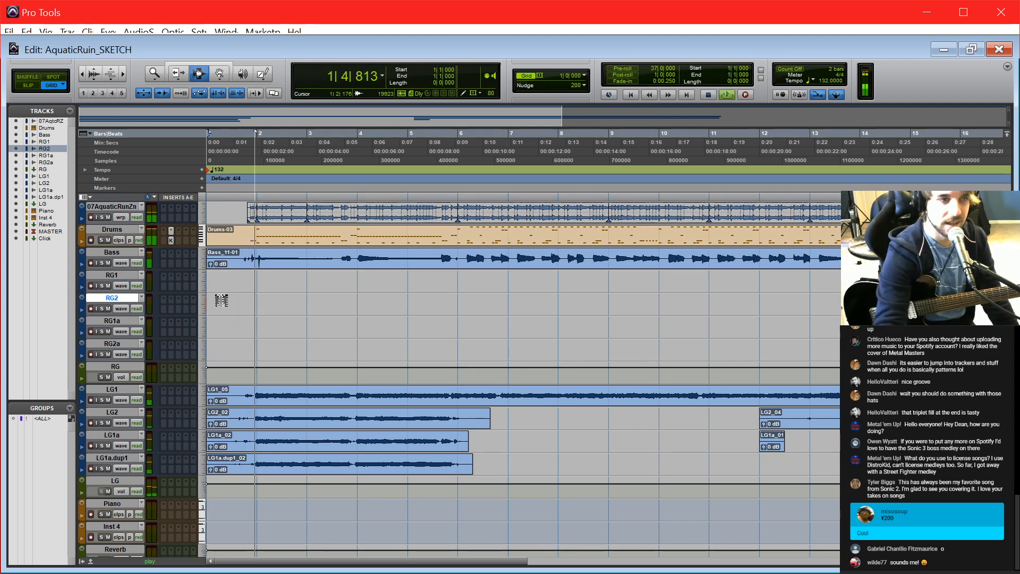
key("ctrl+equal")
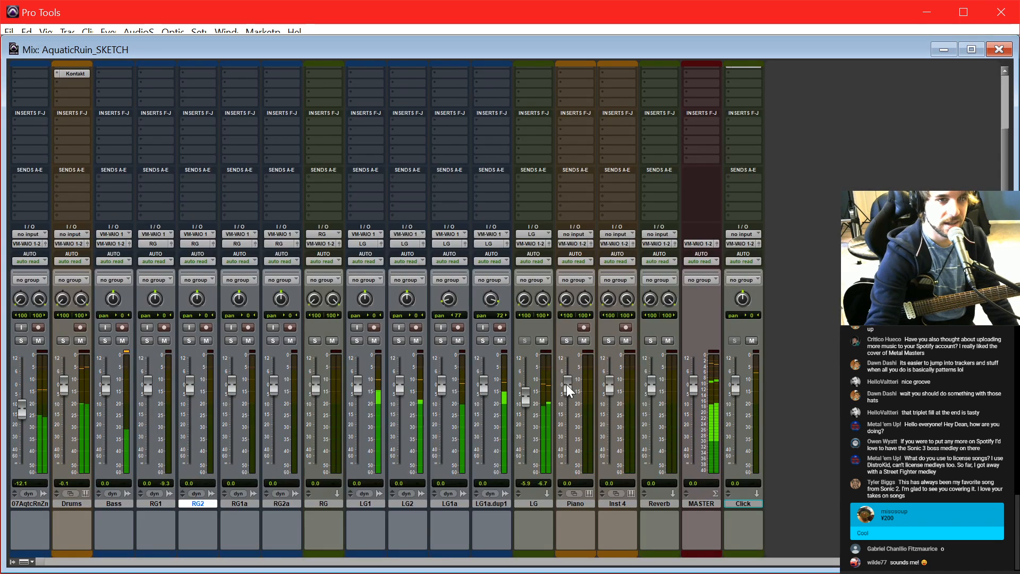
left_click_drag(518, 396, 528, 403)
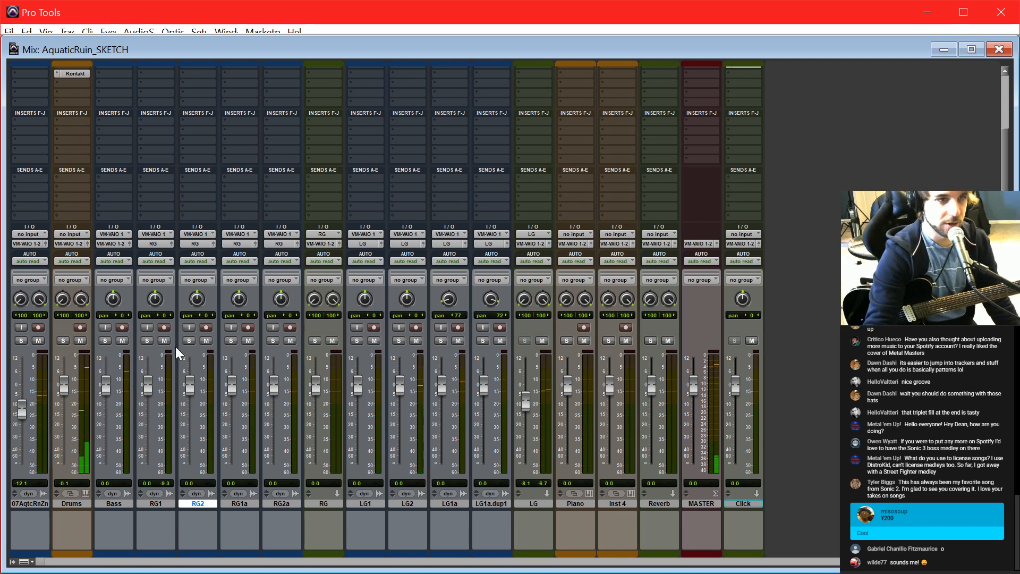
Step: Record-enable the RG1 track and mute it in the Edit window
left_click(164, 328)
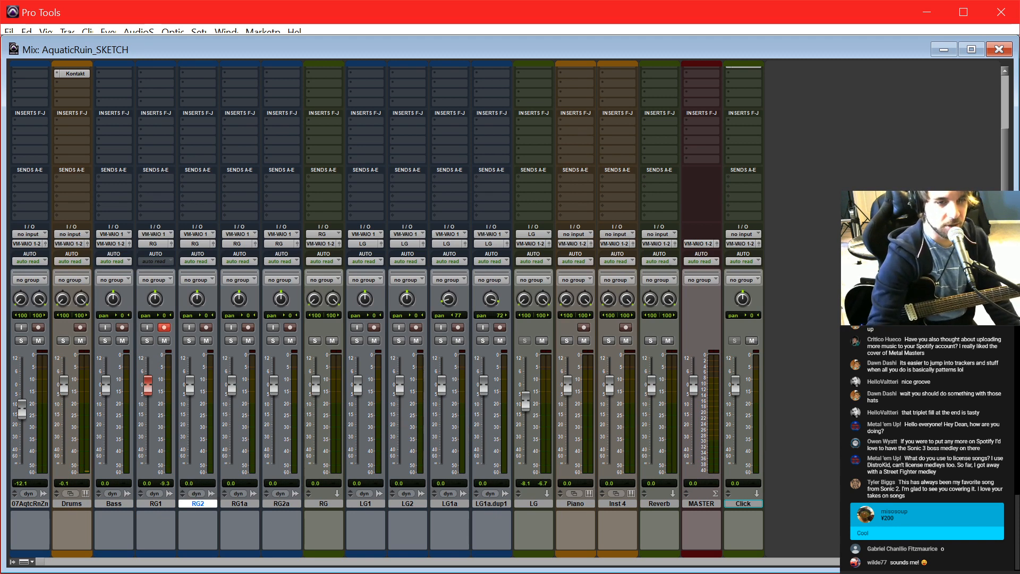
key("ctrl+equal")
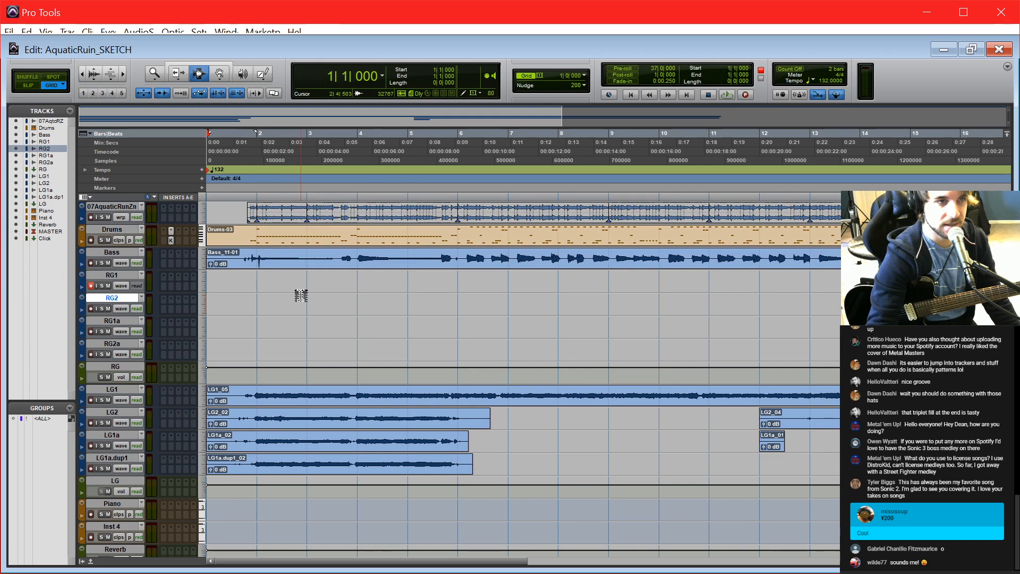
left_click(108, 285)
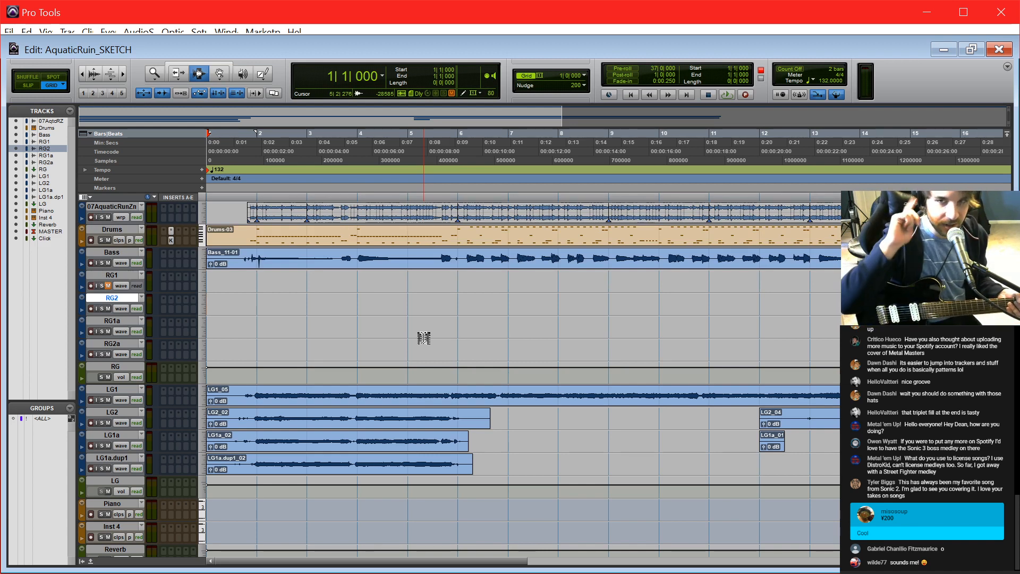
Step: Listen to the intro on the soloed 07AquaticRunZn reference track from bar 1 and again from bar 2
key("space")
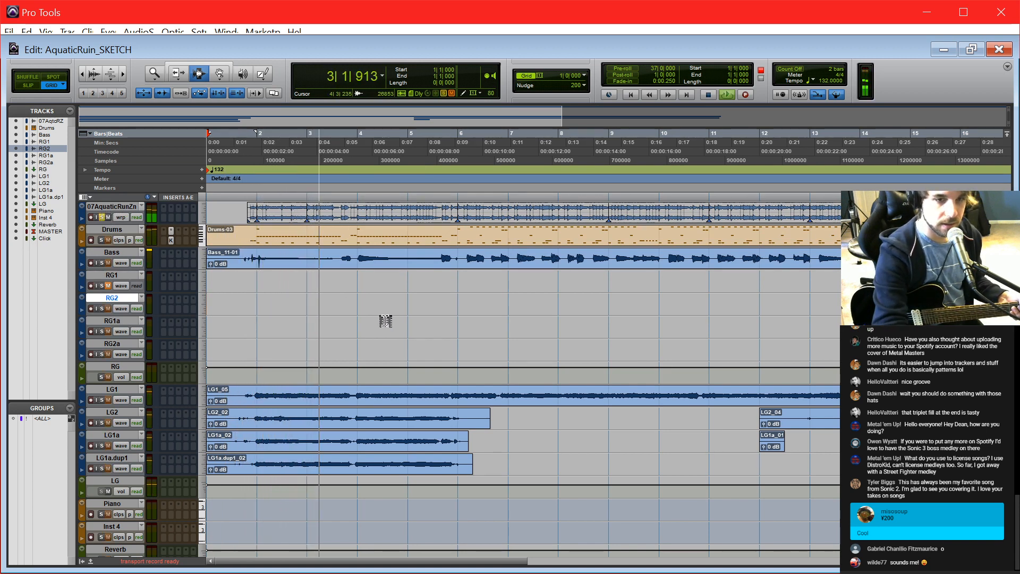
key("space")
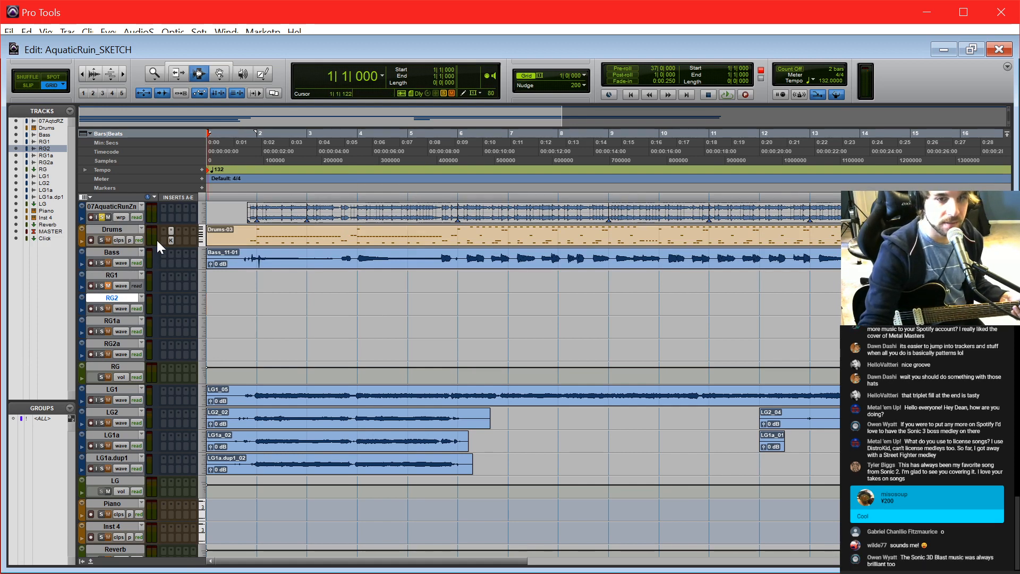
left_click(101, 216)
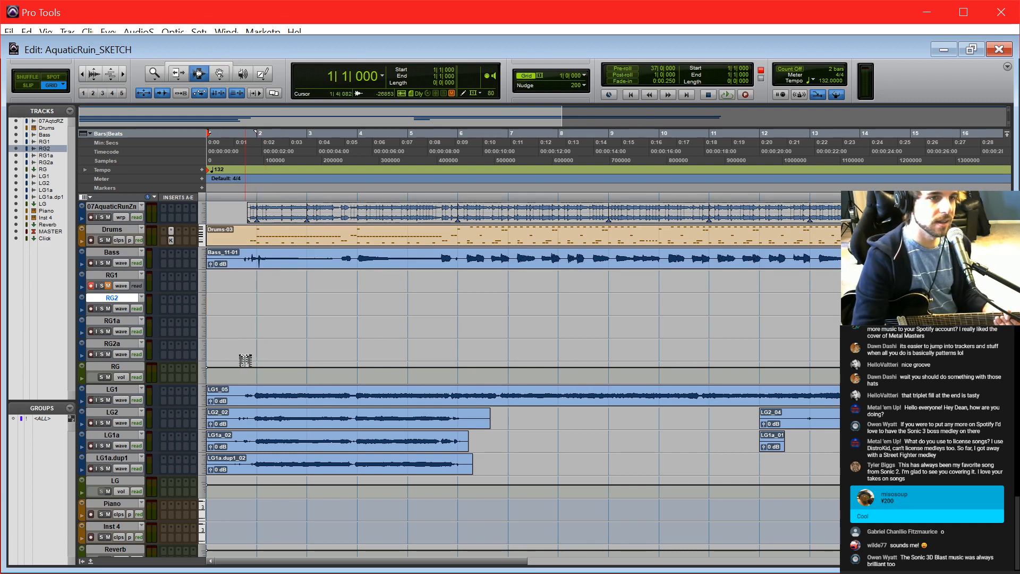
left_click(260, 319)
left_click(101, 216)
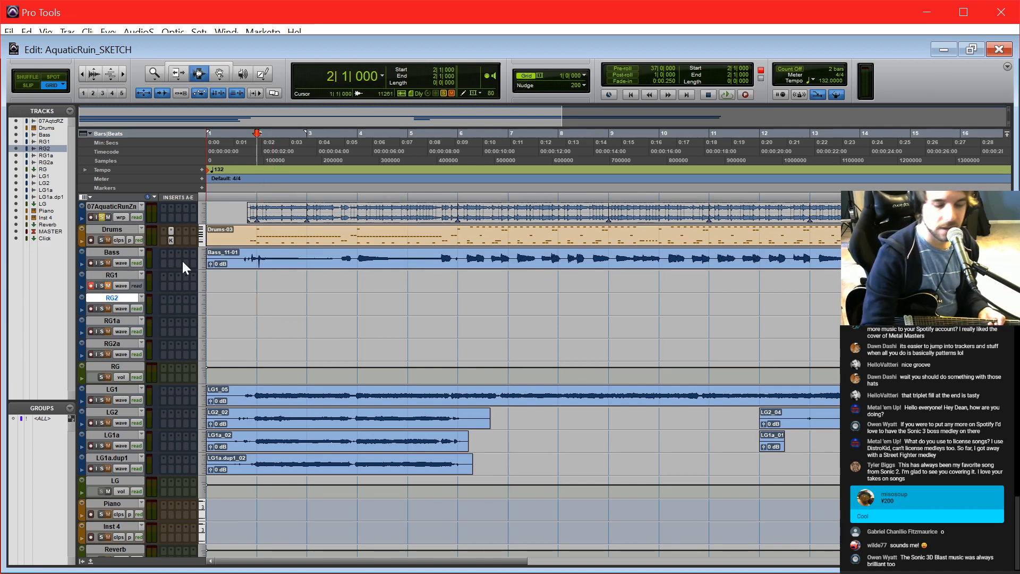
key("space")
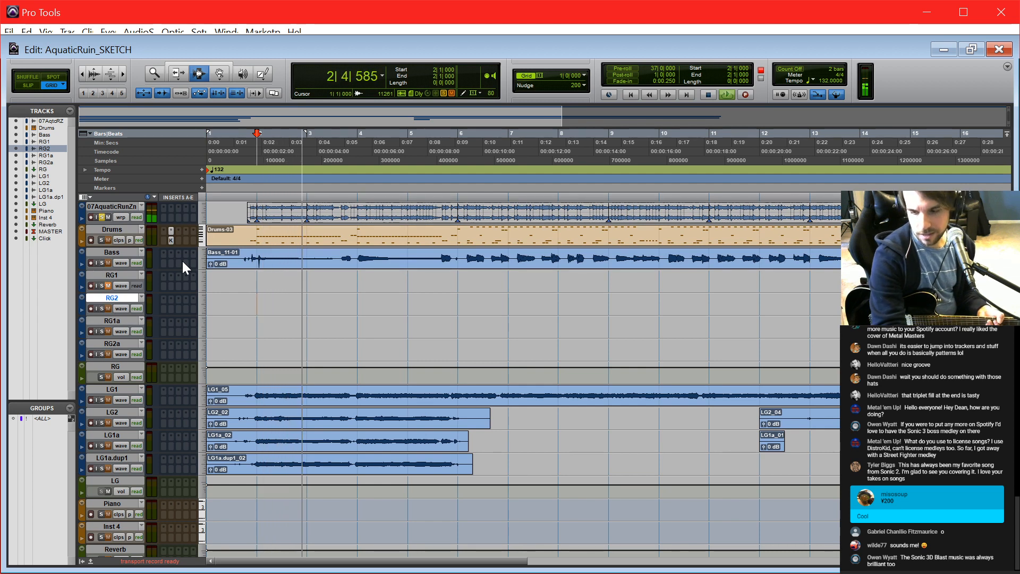
key("space")
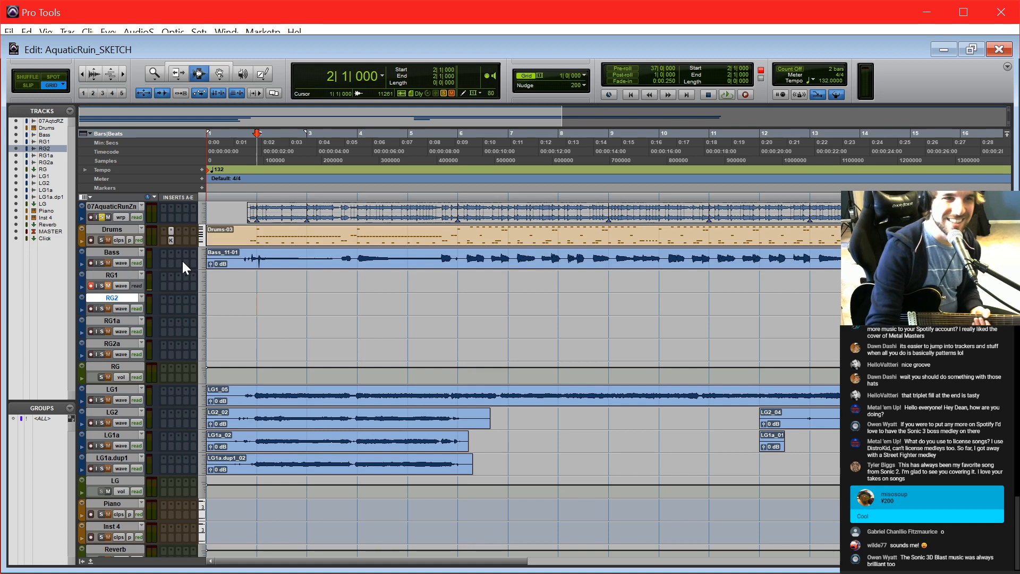
Step: Try to record a rhythm guitar take on RG1 from bar 1 with the reference track soloed, restarting the recording once
key("Return")
key("ctrl+space")
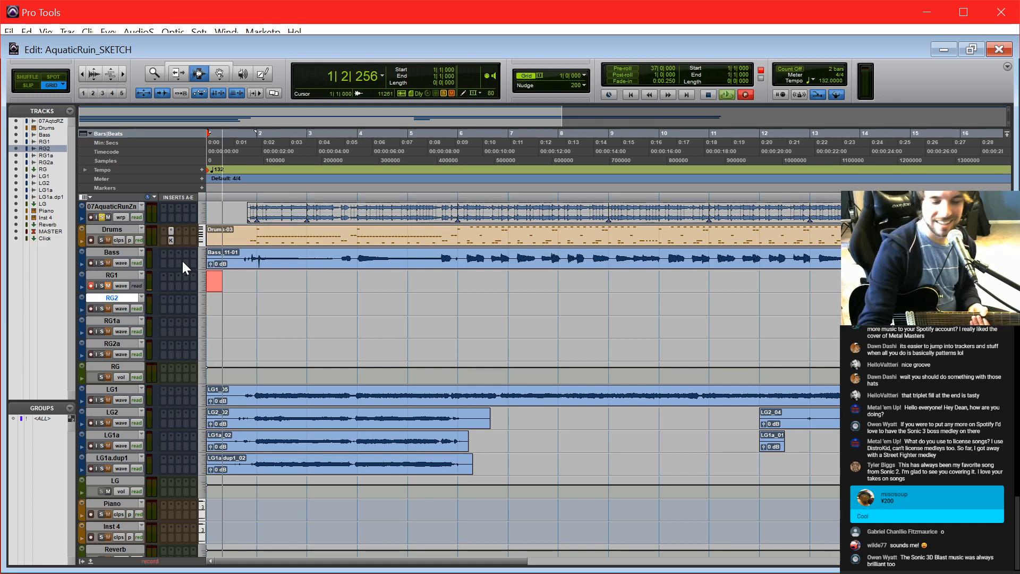
key("space")
key("ctrl+space")
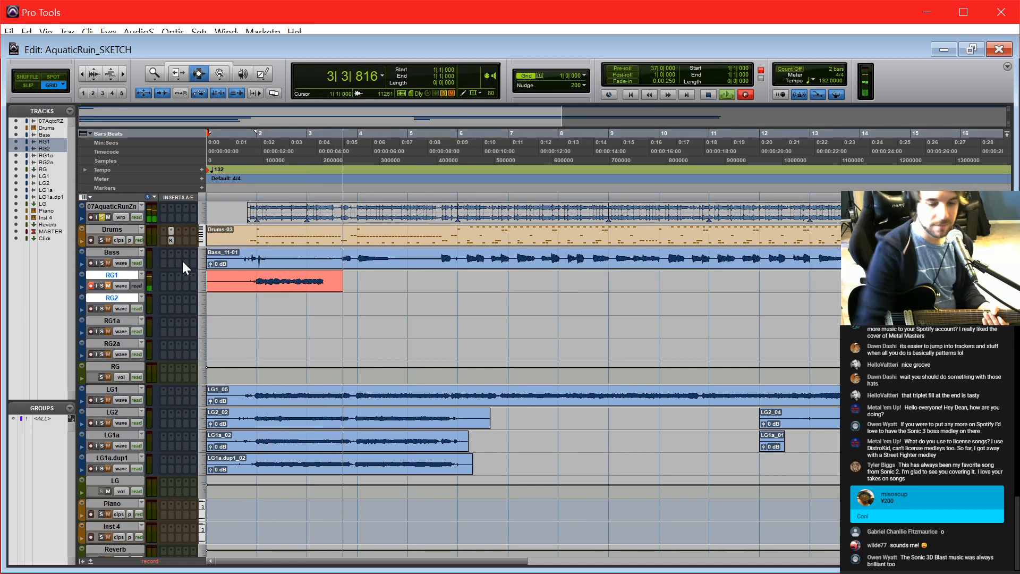
key("space")
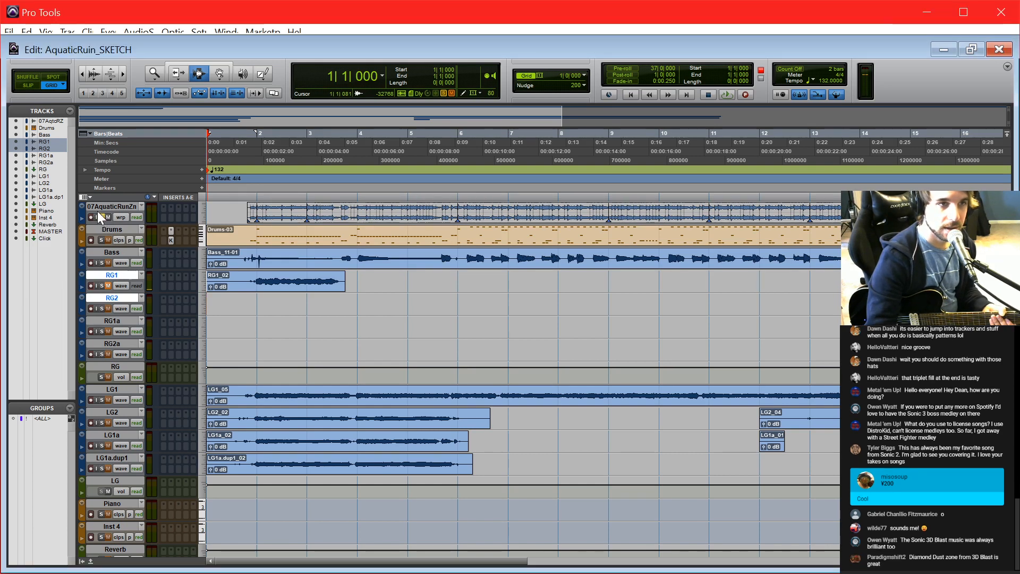
Step: Record the RG1 intro from bar 1 into bar 6 with the reference track unsoloed and muted, and clear RG1's record arm and mute
left_click(101, 217)
left_click(107, 217)
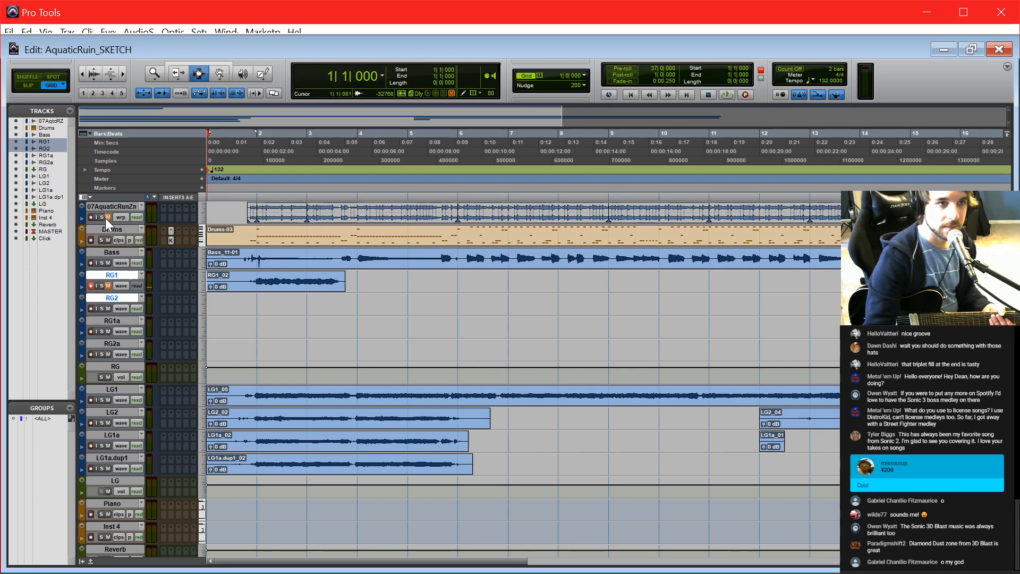
key("ctrl+space")
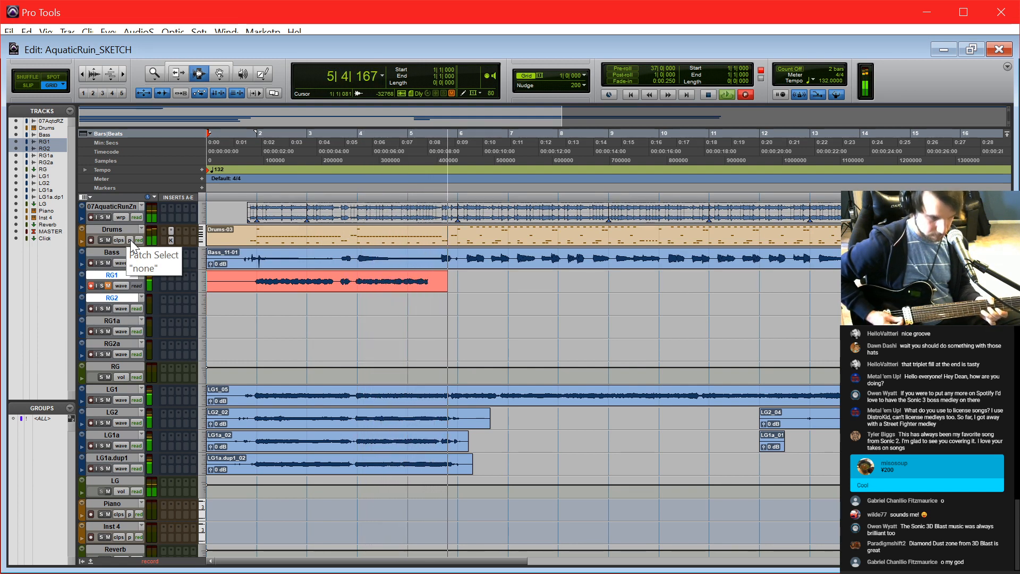
key("space")
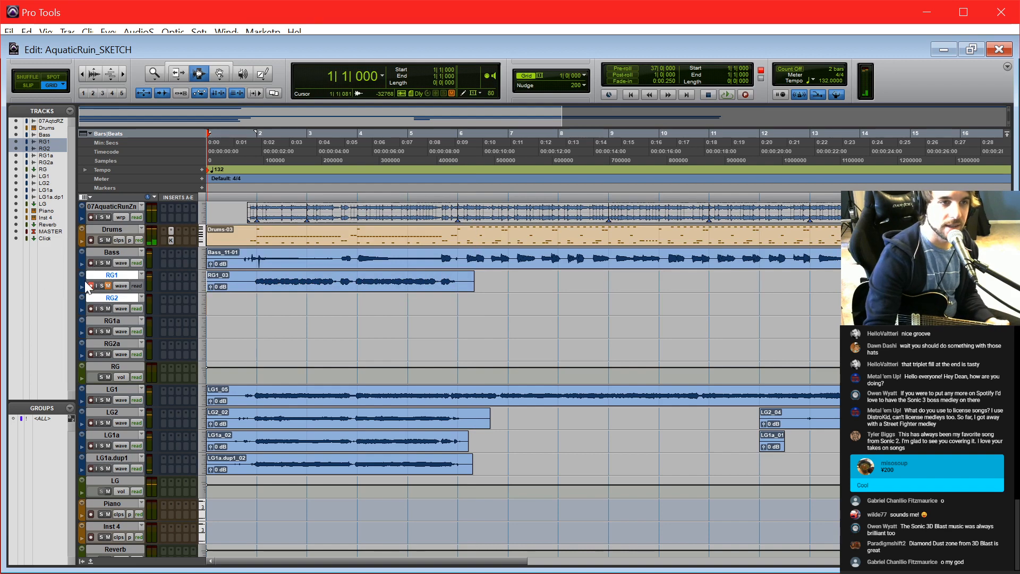
left_click(109, 286)
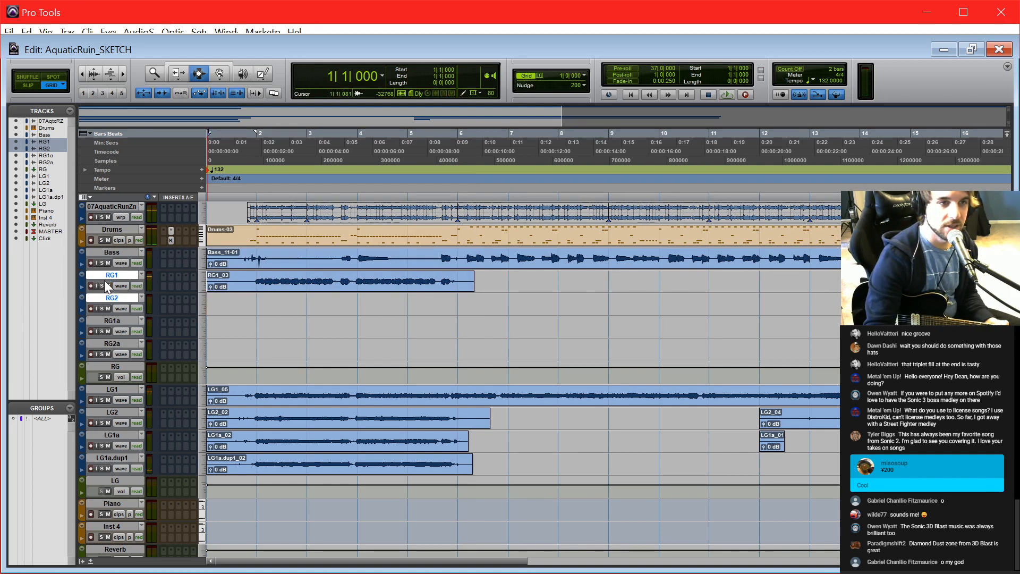
Step: Solo the 07AquaticRunZn reference track and play the intro twice from bar 2 to study the rhythm part
left_click(102, 218)
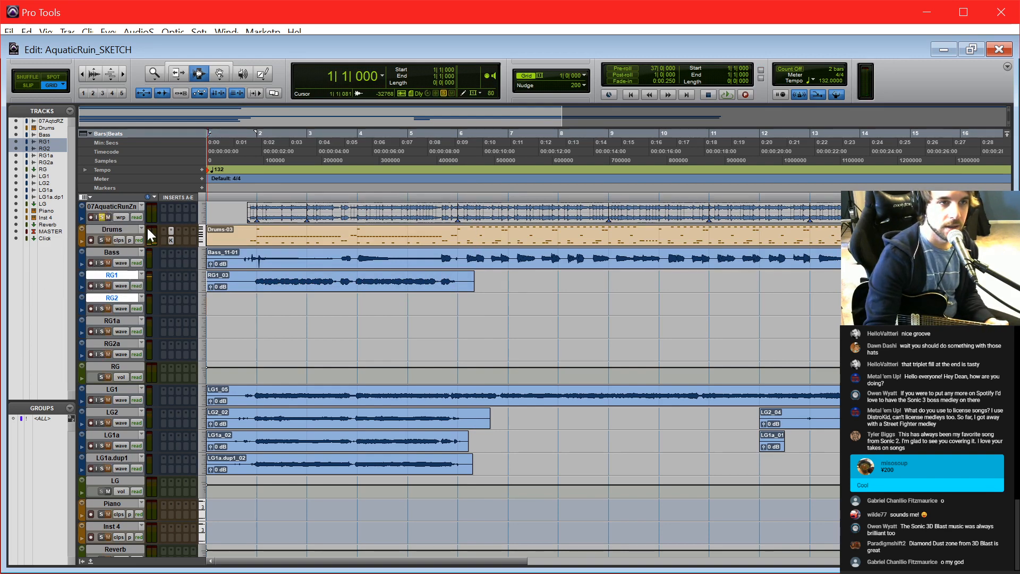
key("KP_2")
key("space")
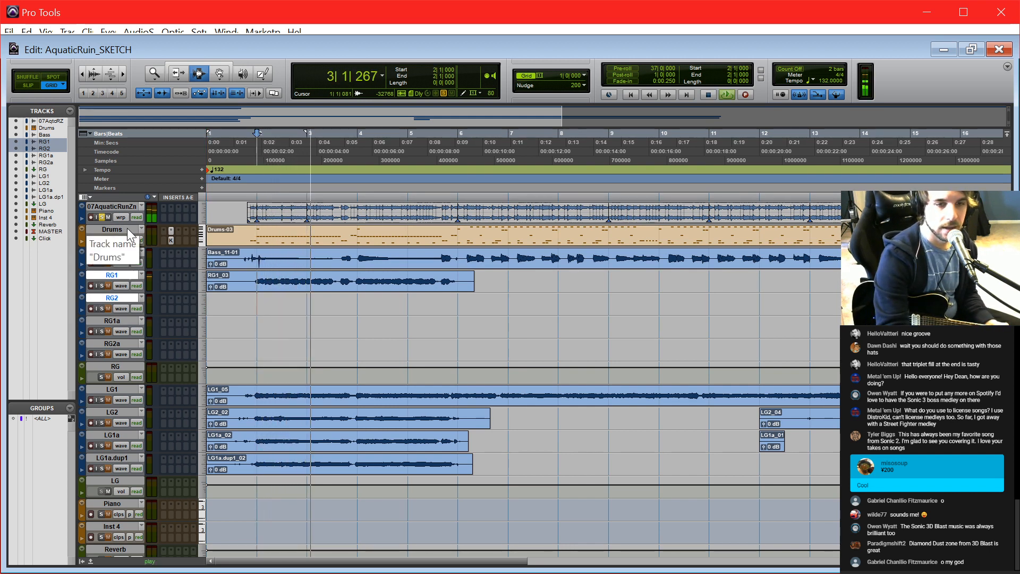
key("space")
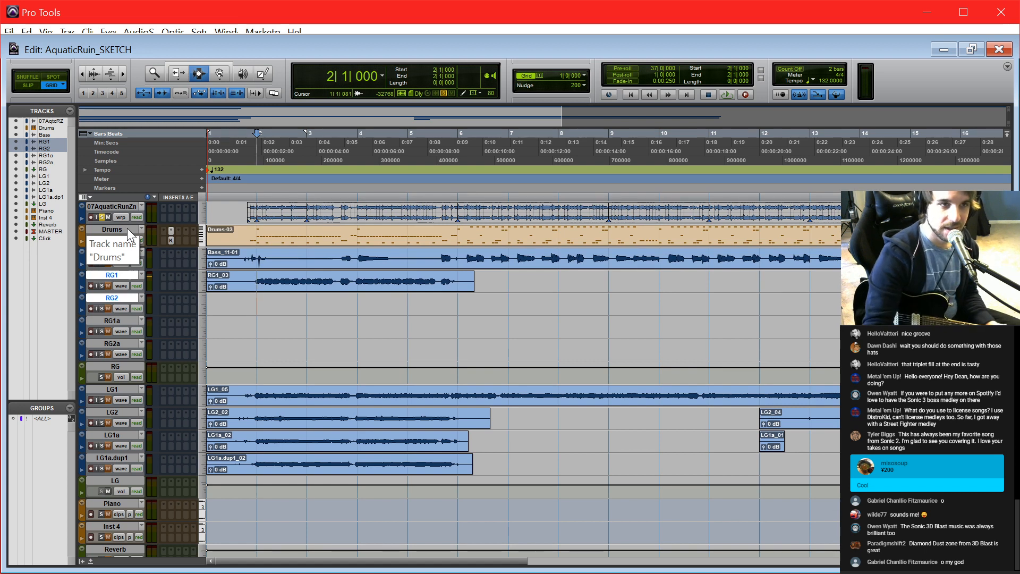
key("space")
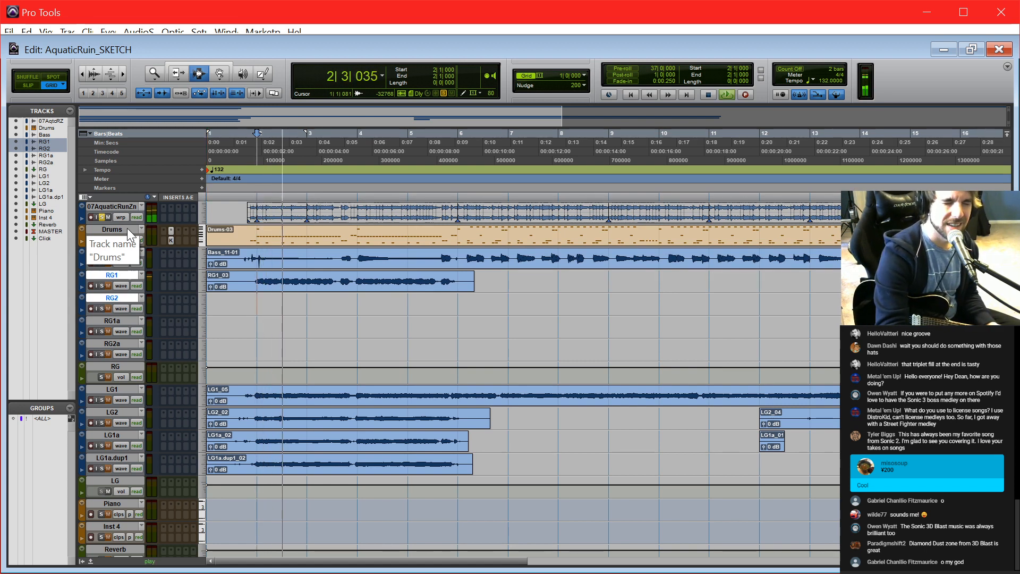
key("space")
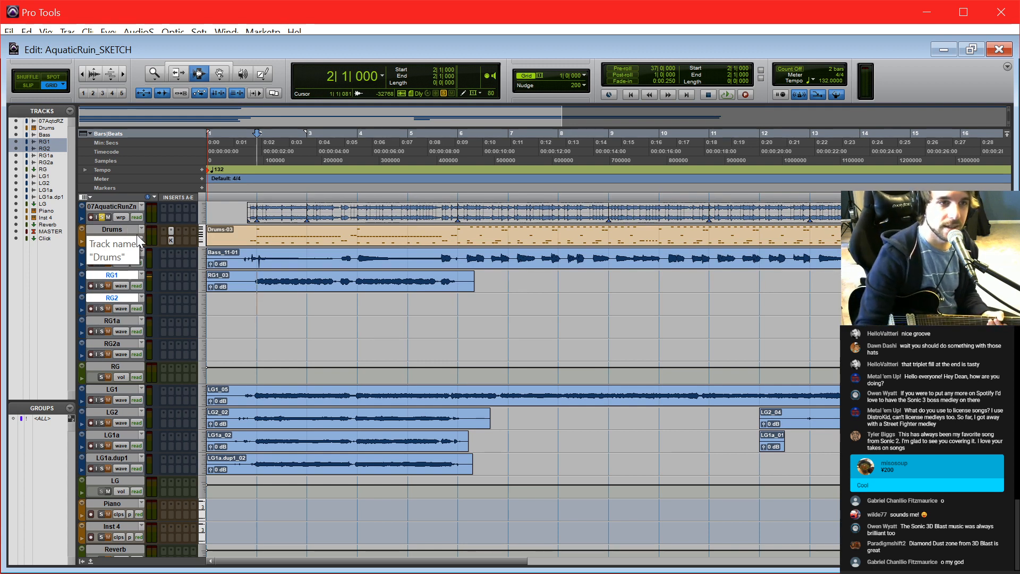
Step: Unsolo and mute the reference track, arm and mute RG2, and record a second rhythm guitar take from bar 1 into bar 6
left_click(101, 217)
left_click(108, 216)
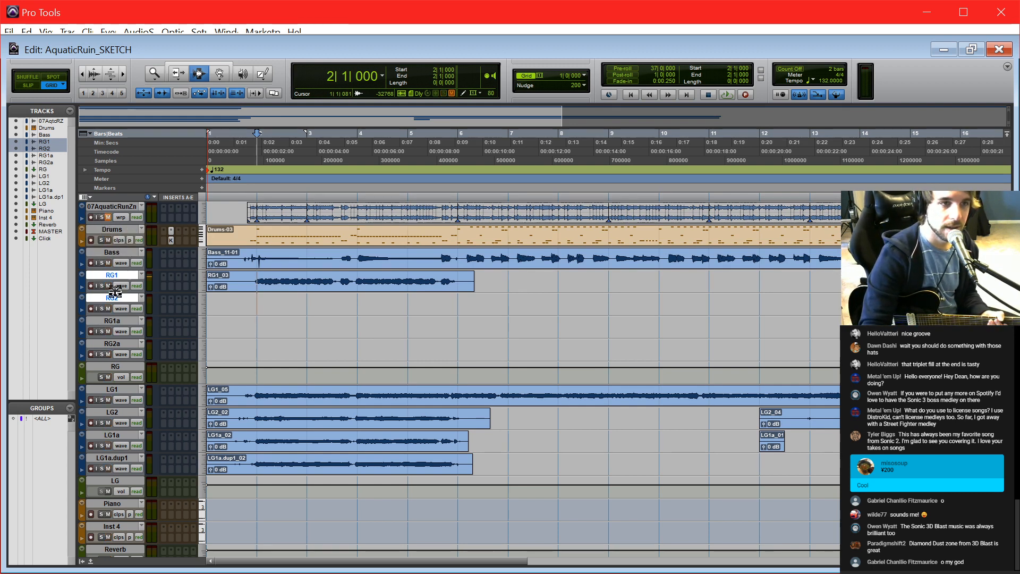
left_click(90, 308)
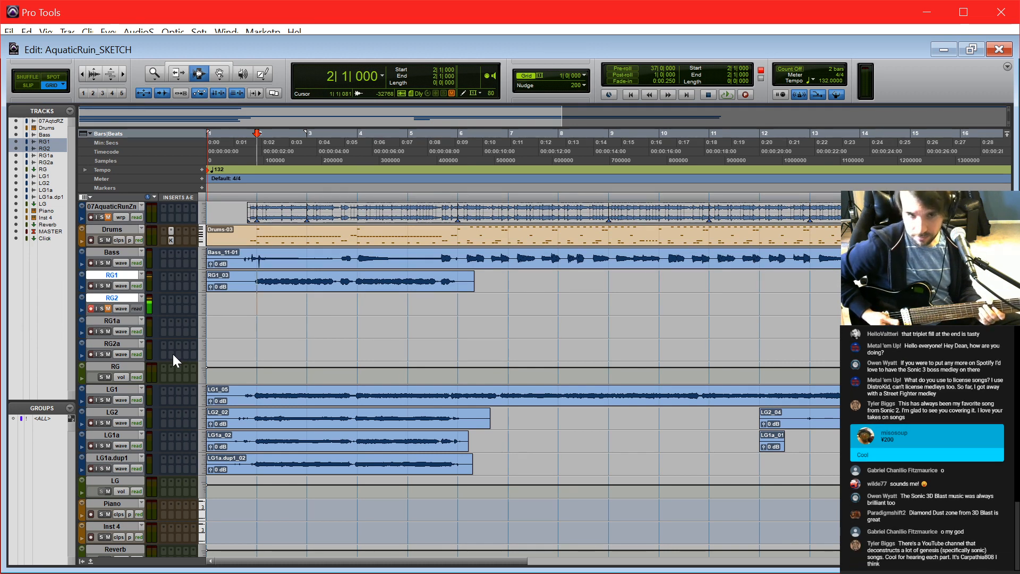
key("Return")
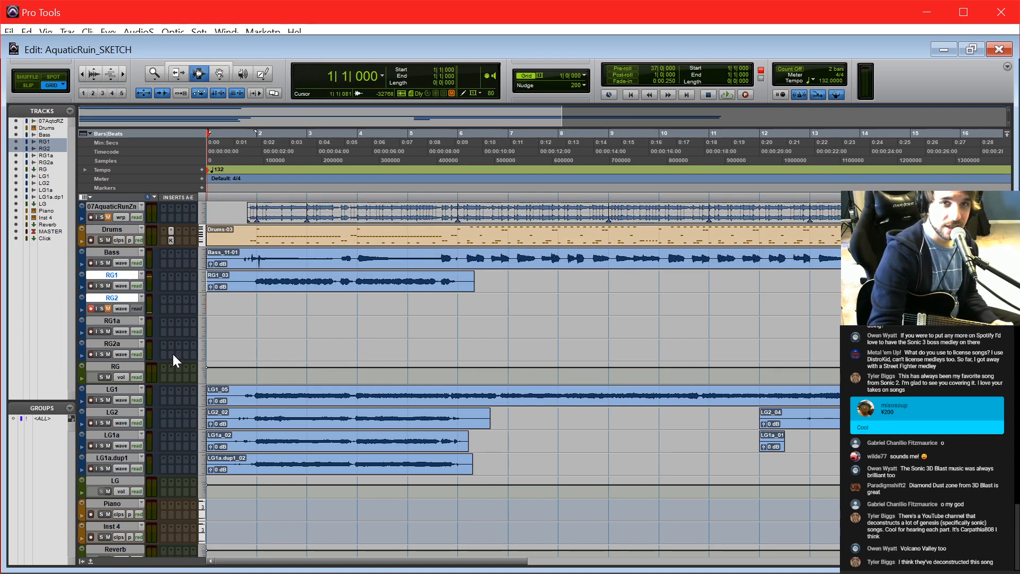
key("ctrl+space")
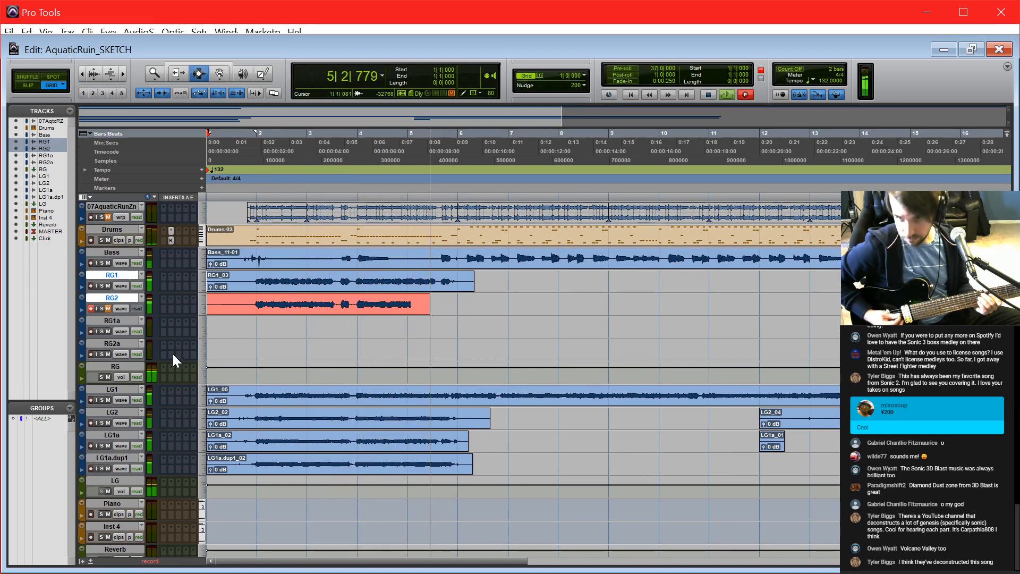
key("space")
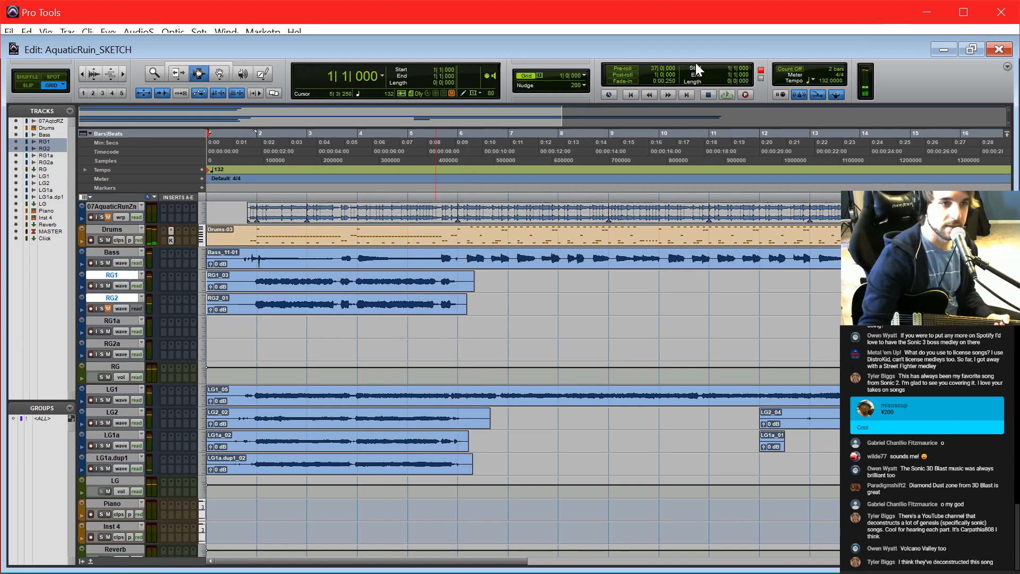
Step: Pan RG1 to 88 left and RG2 to 100 right, lower the RG fader to about -4.3 dB, and play back the intro
key("ctrl+equal")
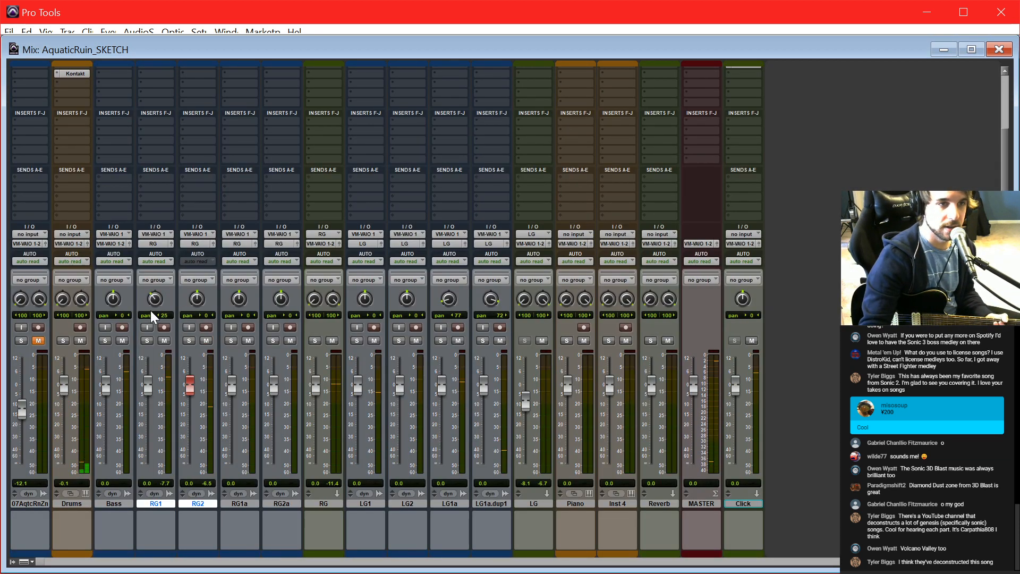
left_click_drag(151, 310, 151, 337)
left_click_drag(196, 299, 193, 246)
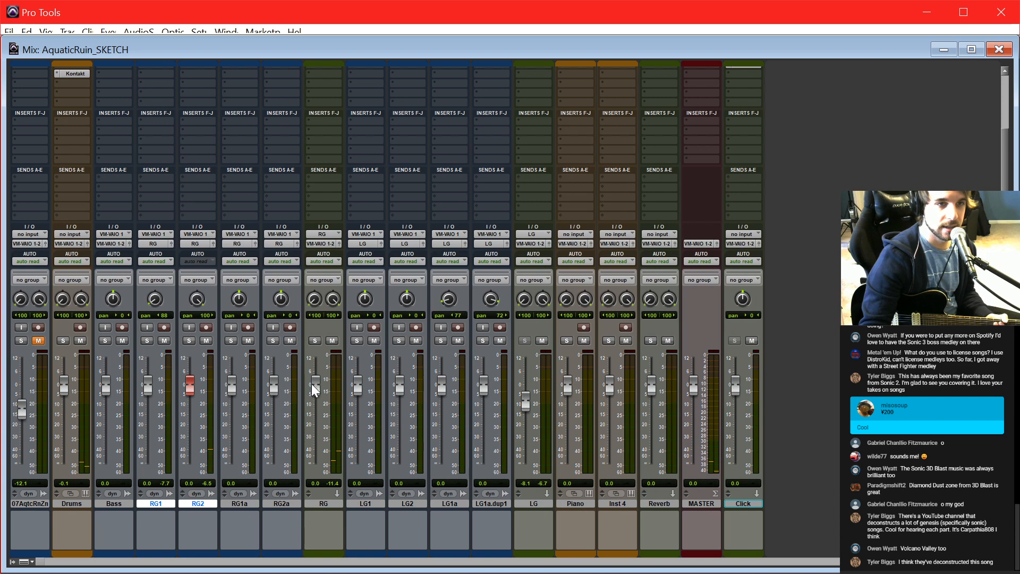
left_click_drag(313, 387, 314, 393)
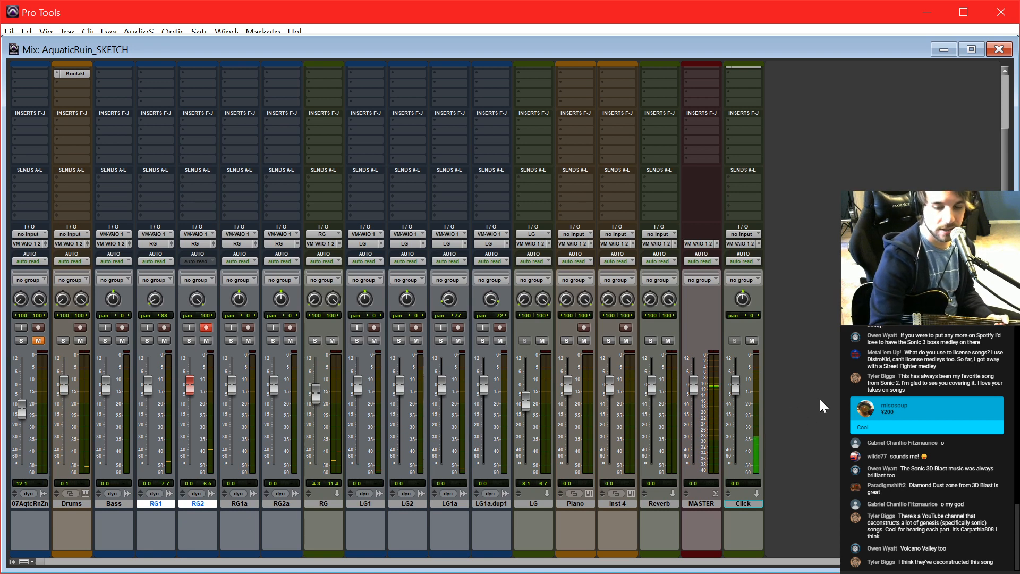
key("ctrl+equal")
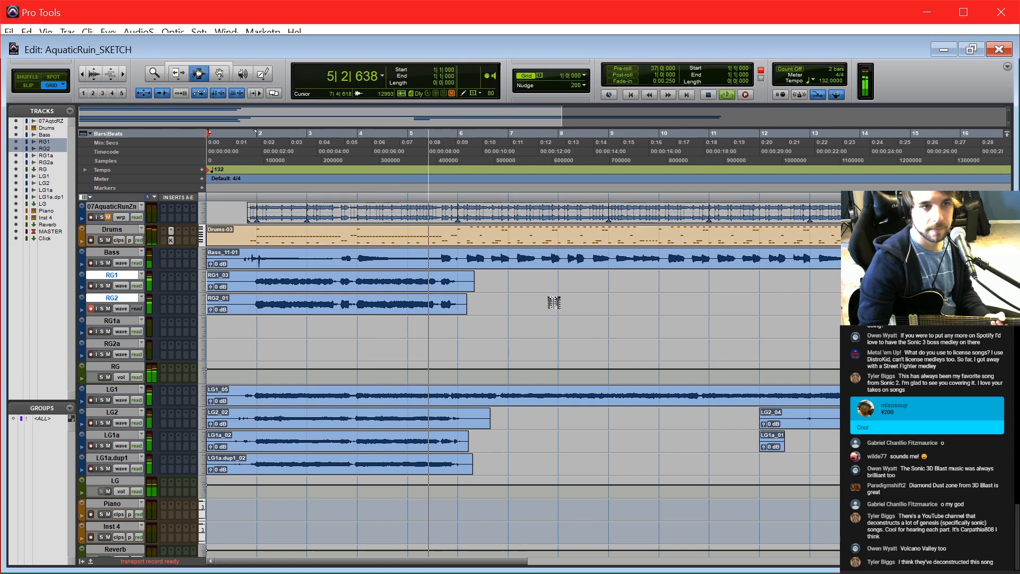
Step: Stop the playback, clear RG2's record arm, and mute RG1a in preparation for its own take
key("space")
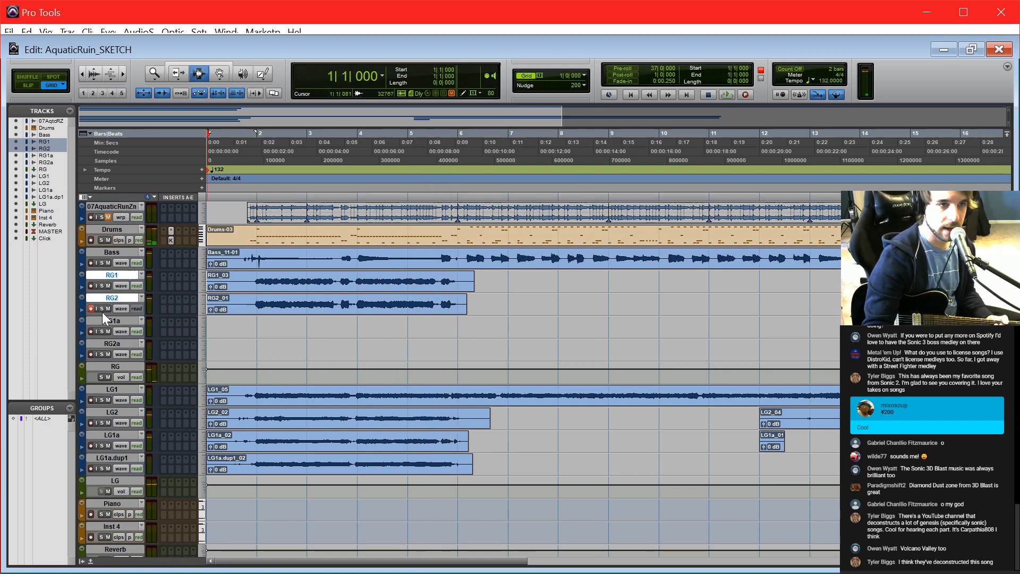
left_click(91, 308)
left_click(92, 332)
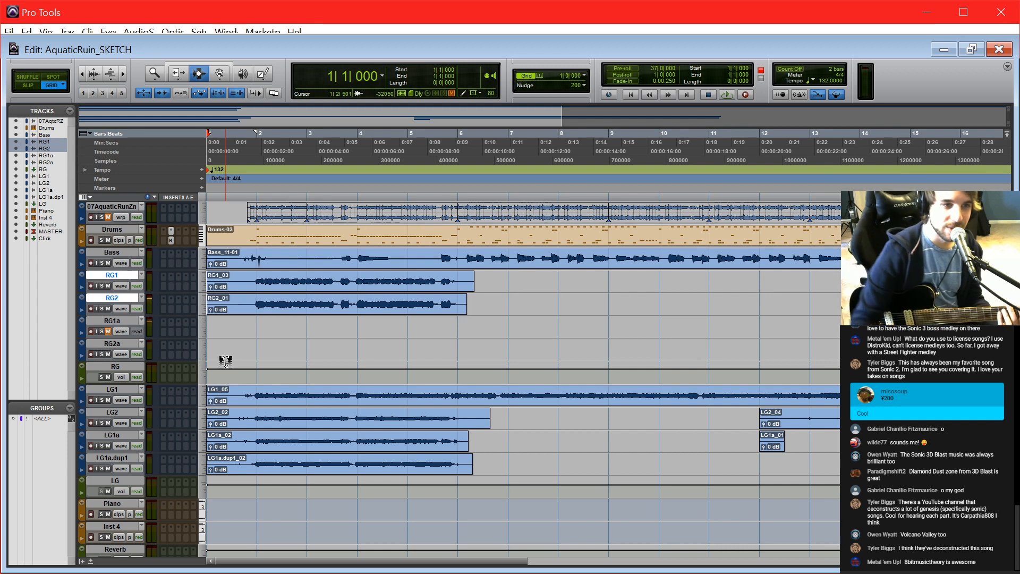
Step: Pan RG1a to 91 left, RG2a to 100 right, RG1 to 43 left and RG2 to 45 right, and record-arm RG1a
key("ctrl+equal")
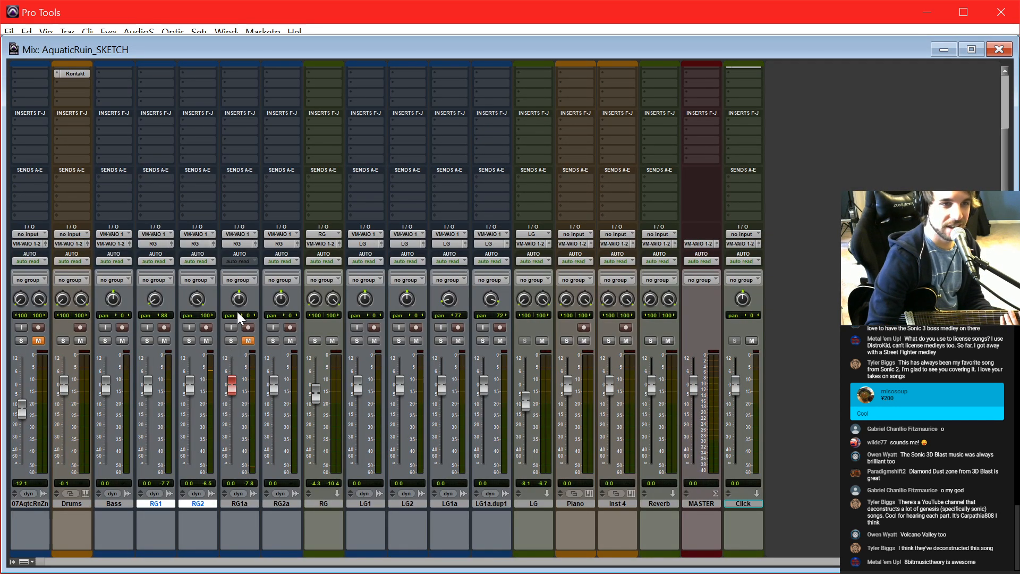
left_click_drag(237, 301, 231, 405)
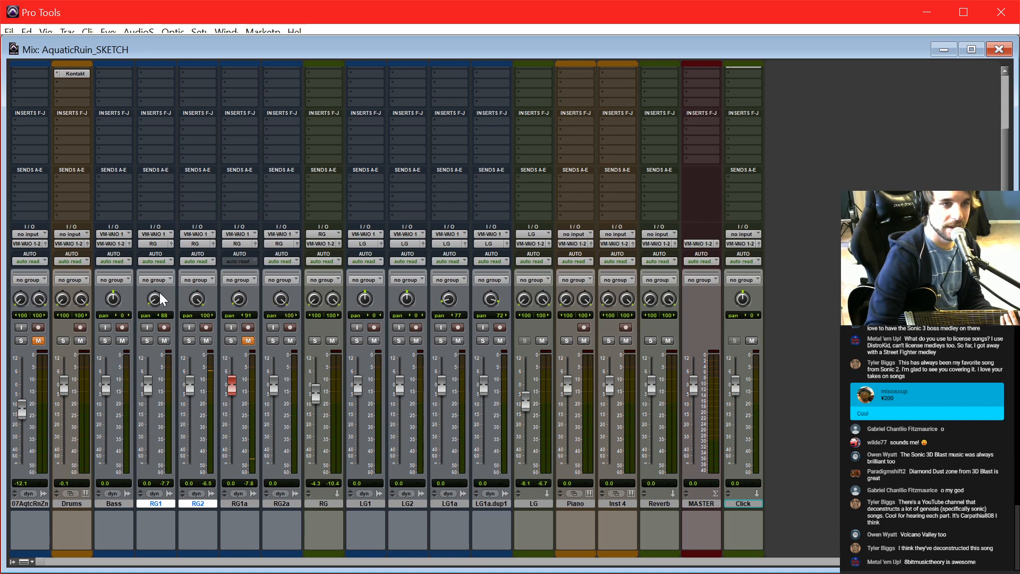
left_click_drag(196, 299, 197, 302)
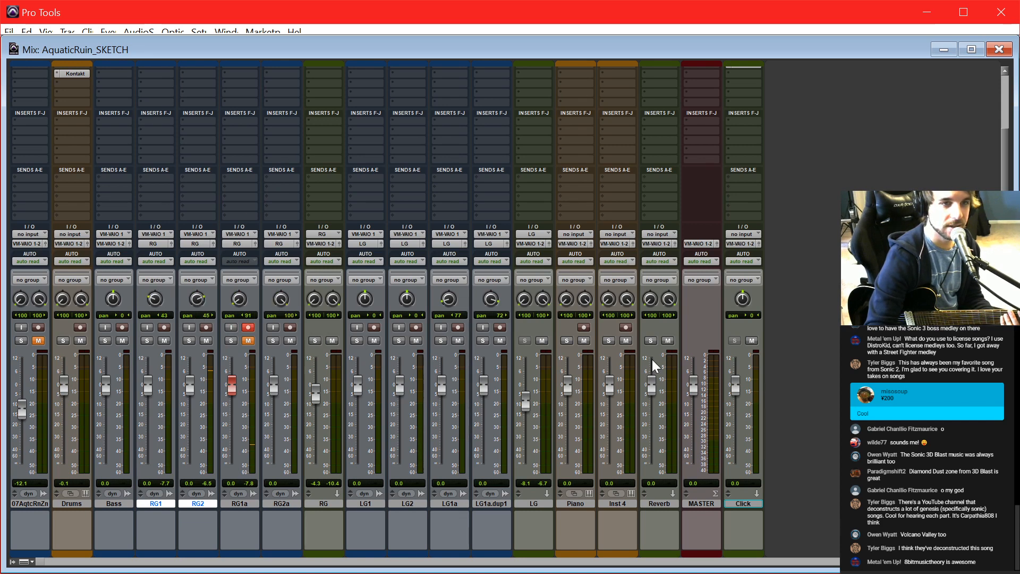
key("ctrl+equal")
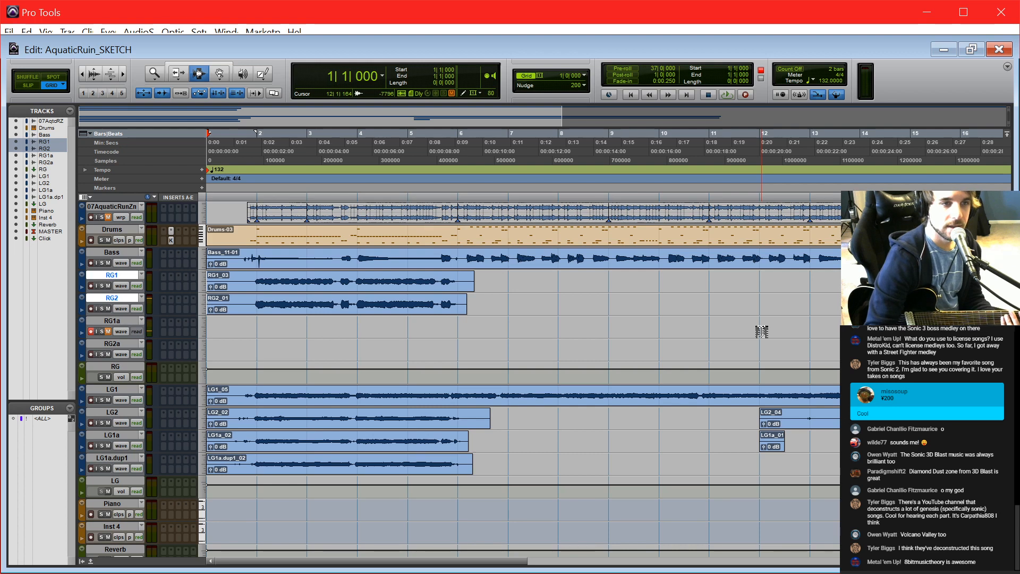
Step: Record takes of the rhythm guitar intro on RG1a from bar 1, restarting until one reaches bar 6
key("ctrl+space")
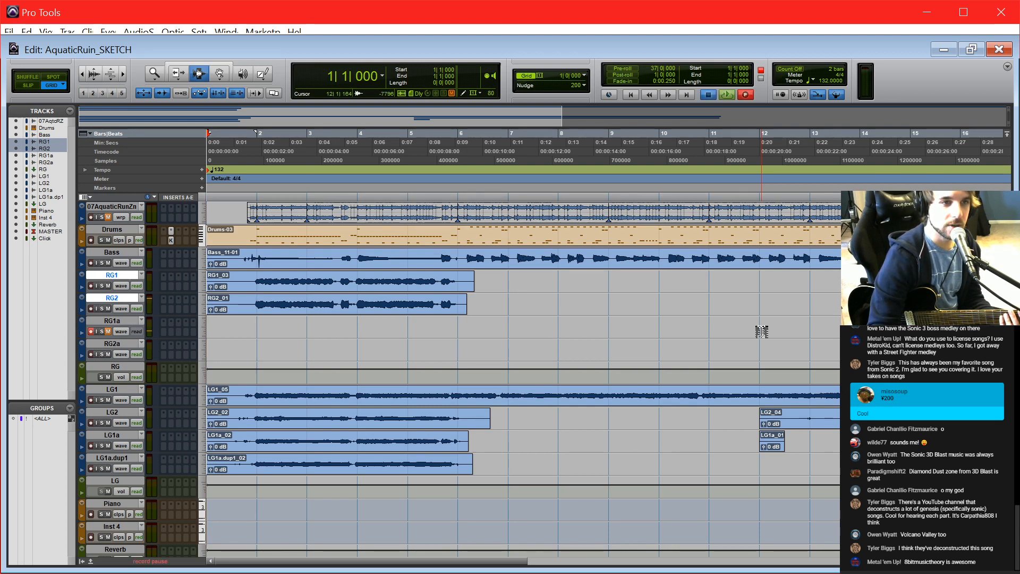
key("space")
key("ctrl+space")
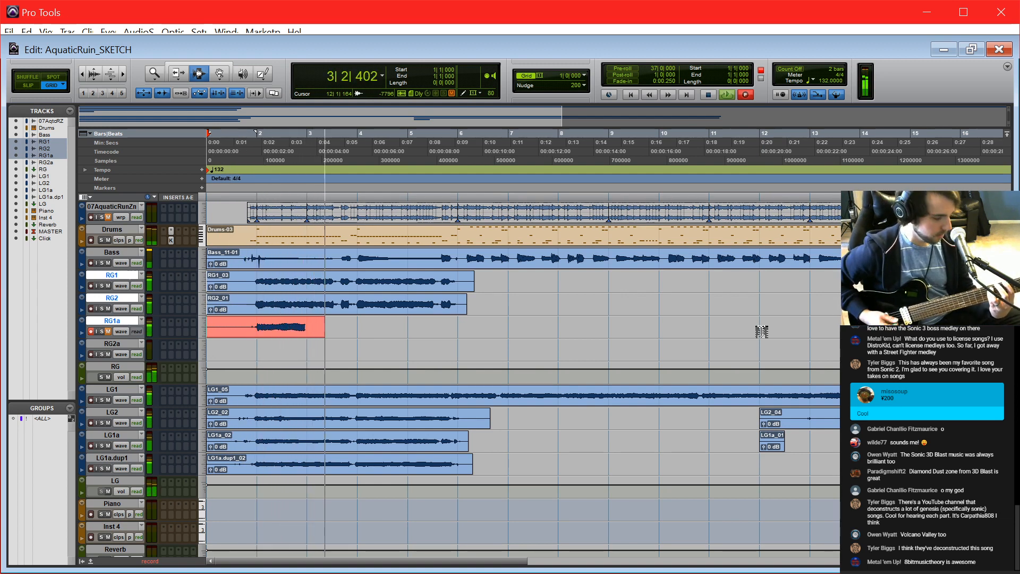
key("space")
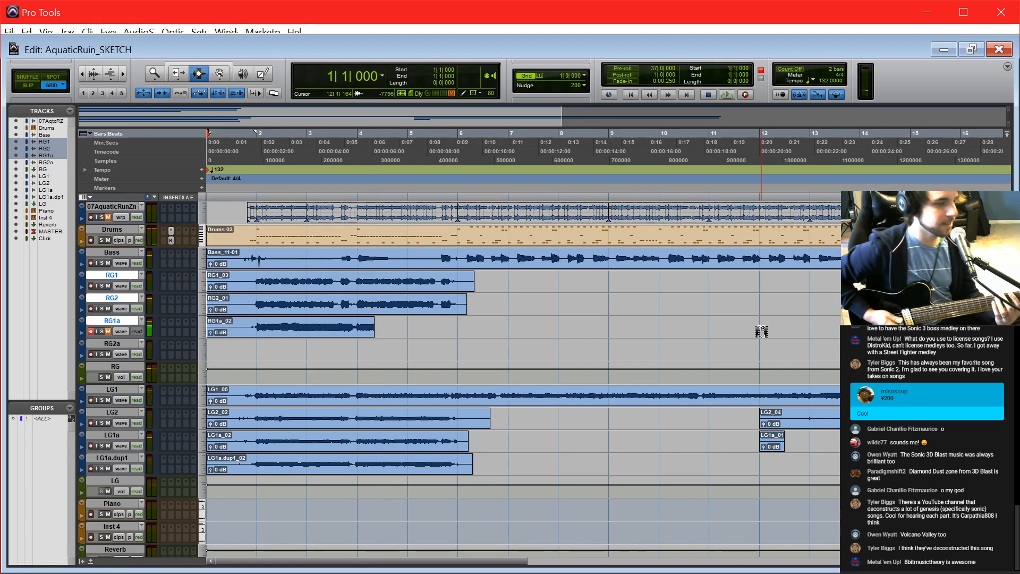
key("ctrl+space")
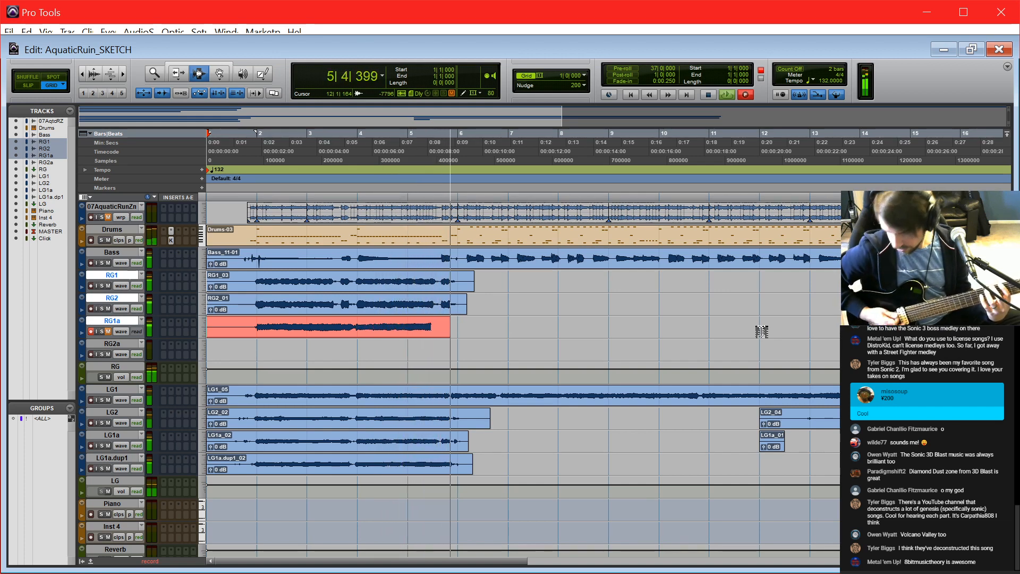
key("space")
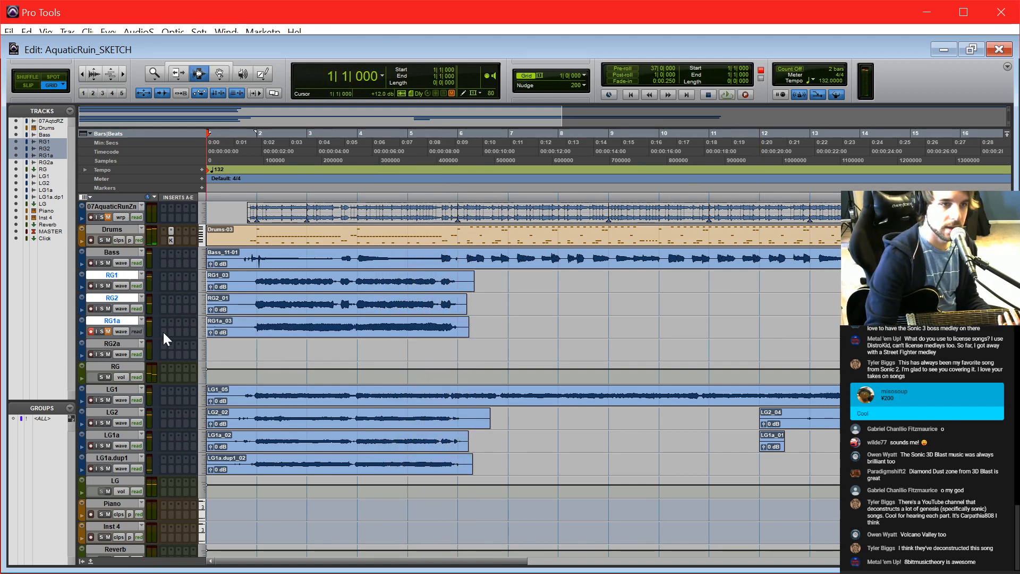
Step: Switch the record arm from RG1a to RG2a, mute RG2a, and record the intro from bar 1 until a take reaches bar 6
left_click(91, 331)
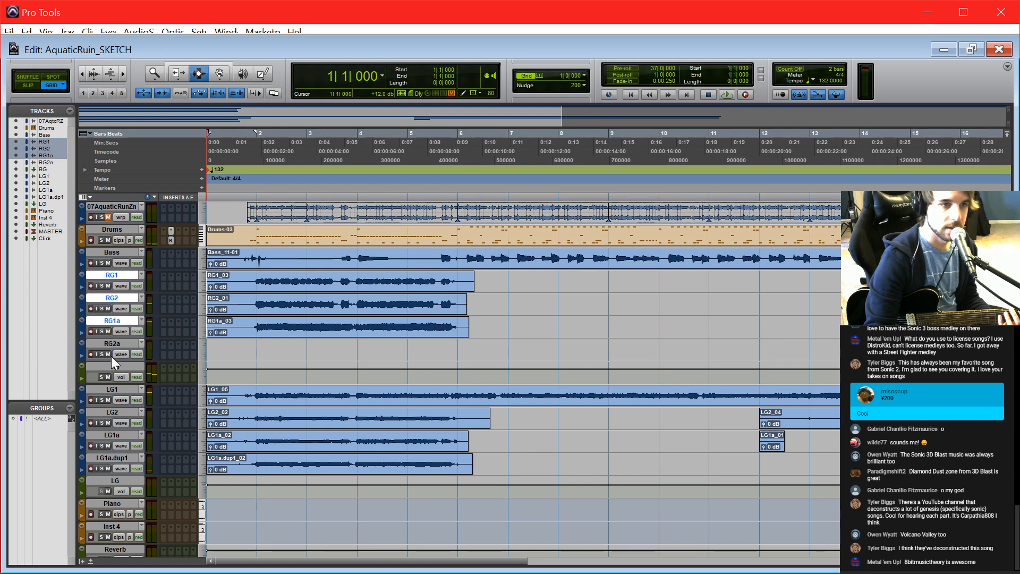
left_click(91, 354)
key("ctrl+space")
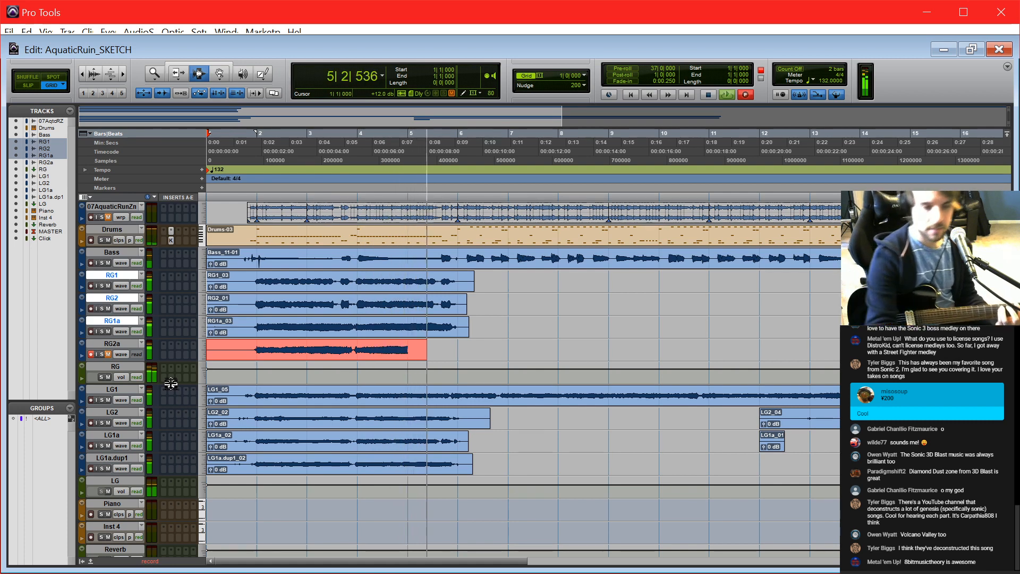
key("space")
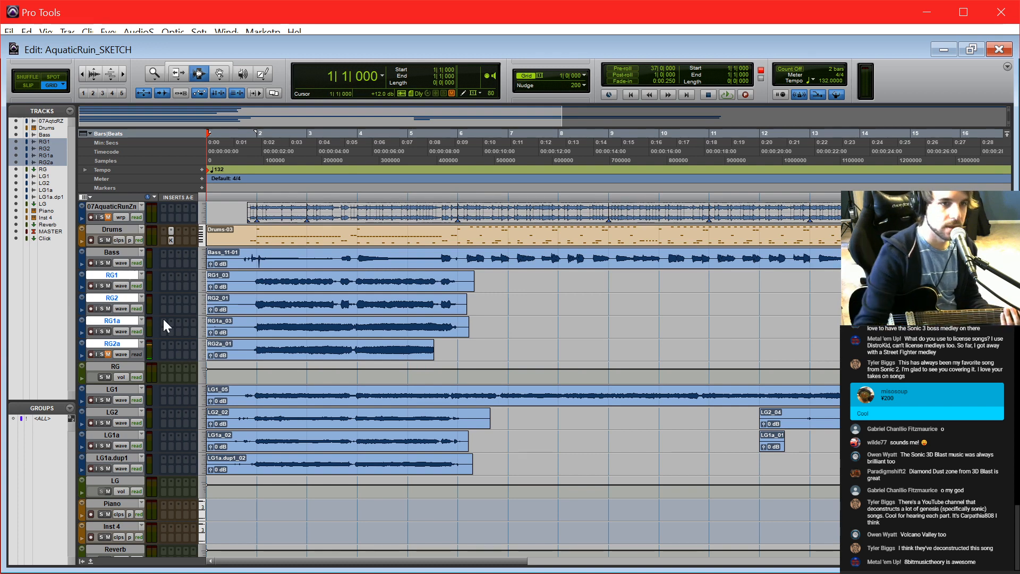
key("ctrl+equal")
key("ctrl+equal")
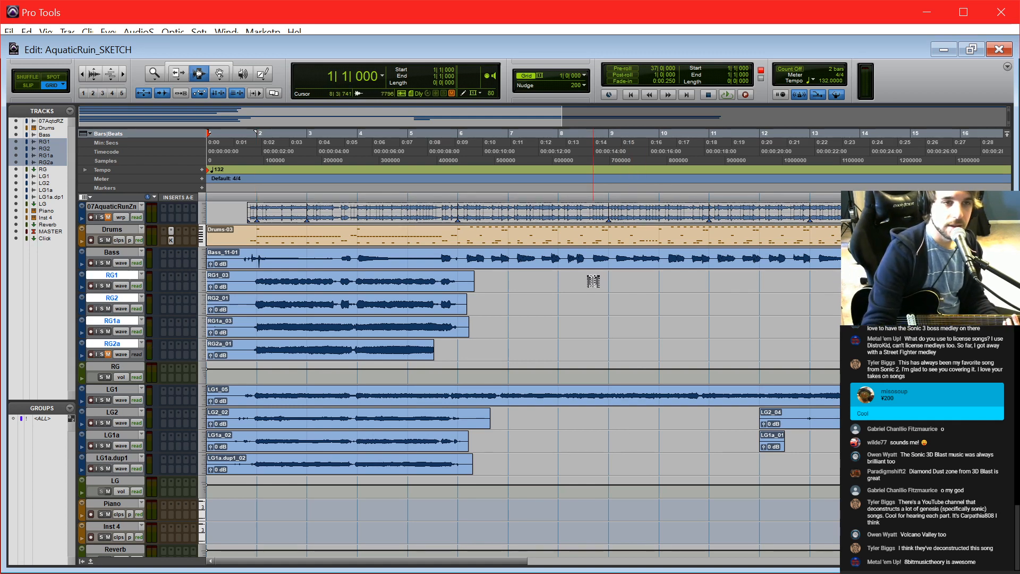
key("ctrl+space")
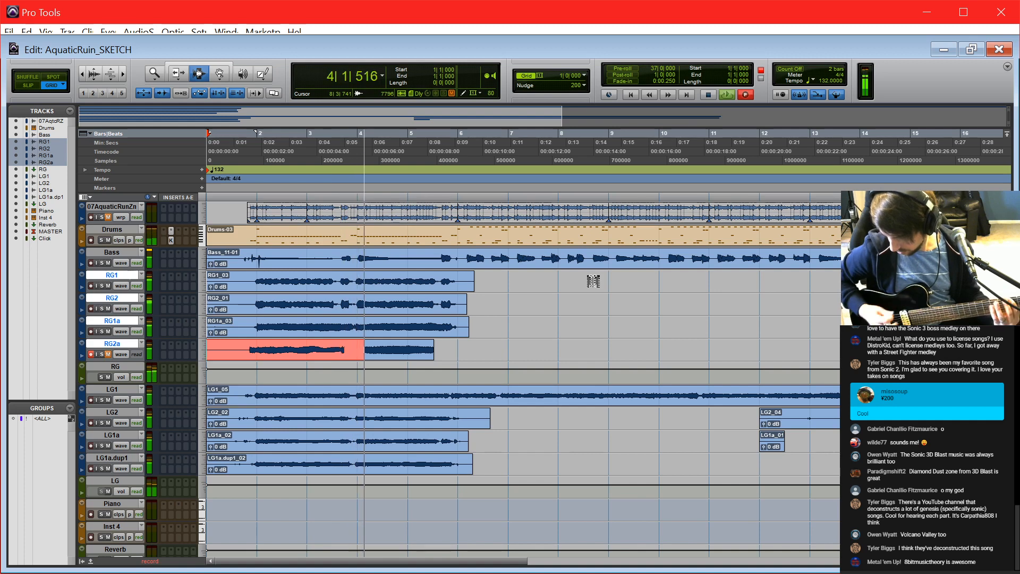
key("space")
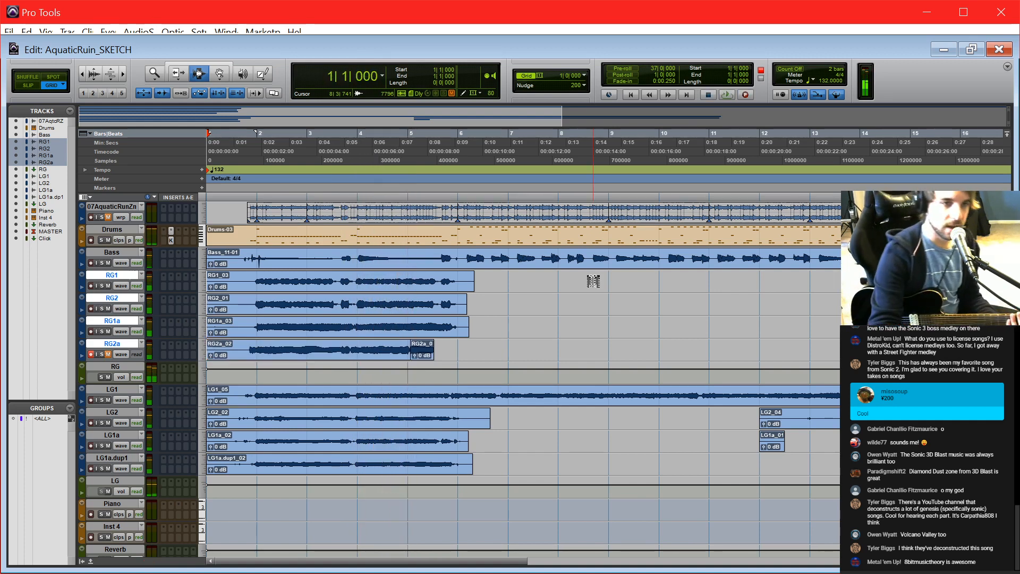
key("ctrl+space")
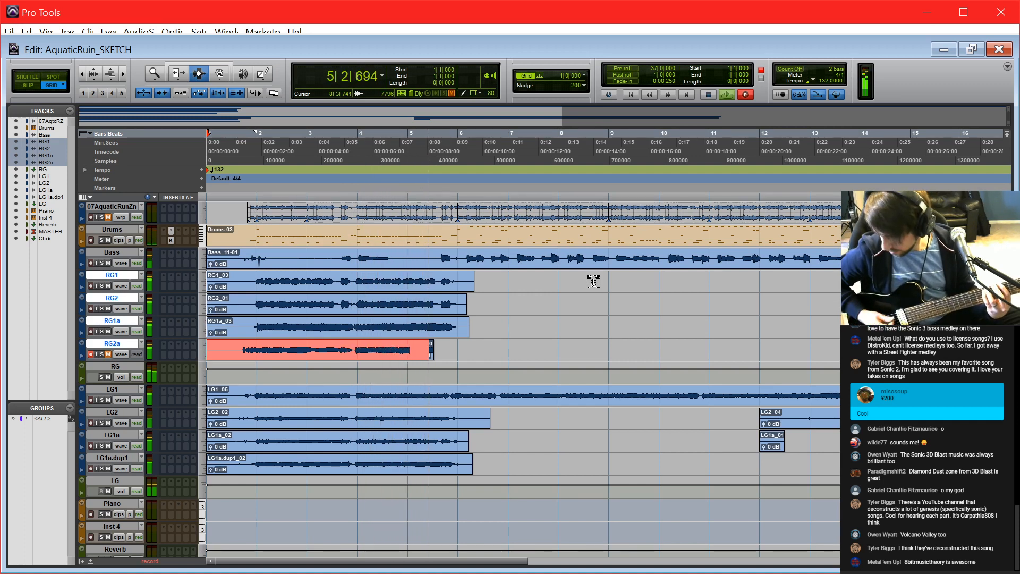
key("space")
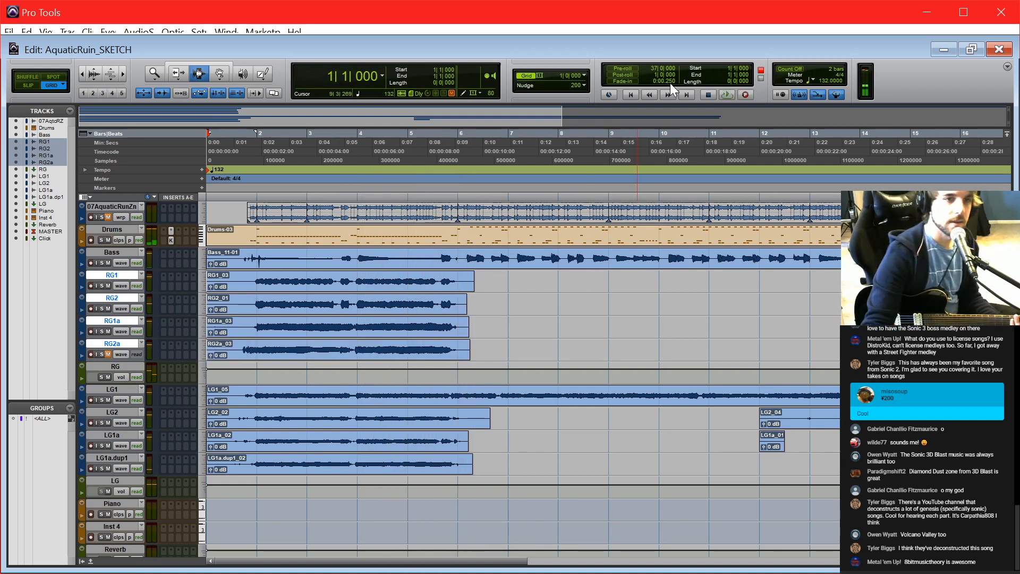
Step: Switch the record arm from RG2a back to RG1a and re-record the RG1a intro from bar 1 into bar 6
left_click(90, 354)
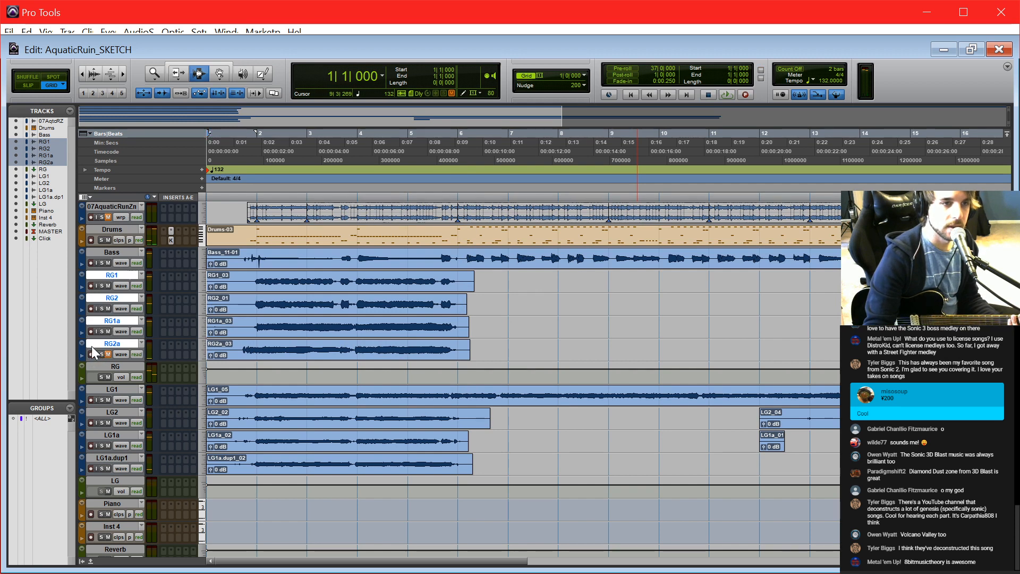
left_click(90, 331)
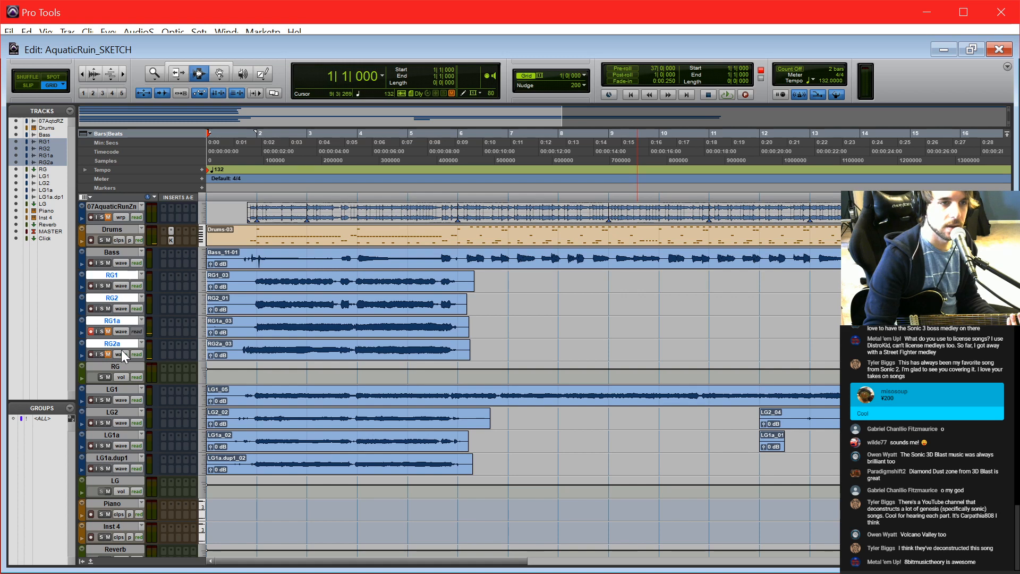
key("ctrl+space")
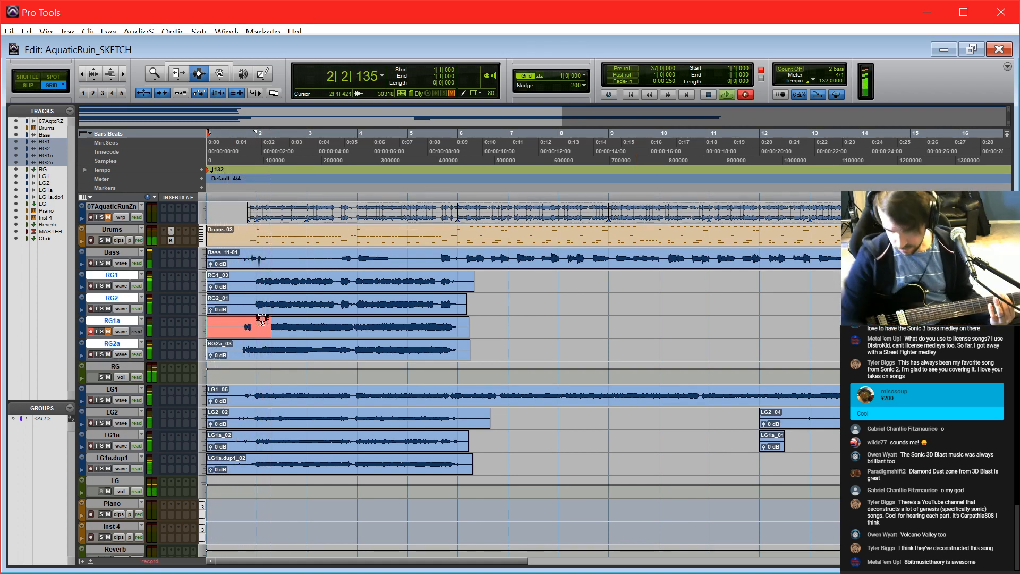
key("space")
key("ctrl+space")
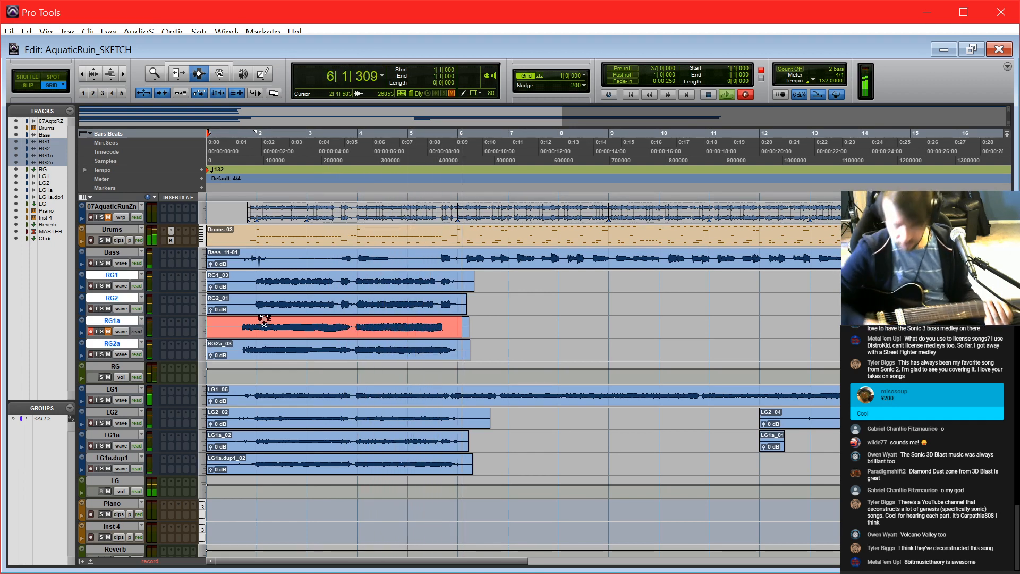
key("space")
Step: Play the arrangement from bar 6 into bar 15 to review the section after the intro
left_click(459, 321)
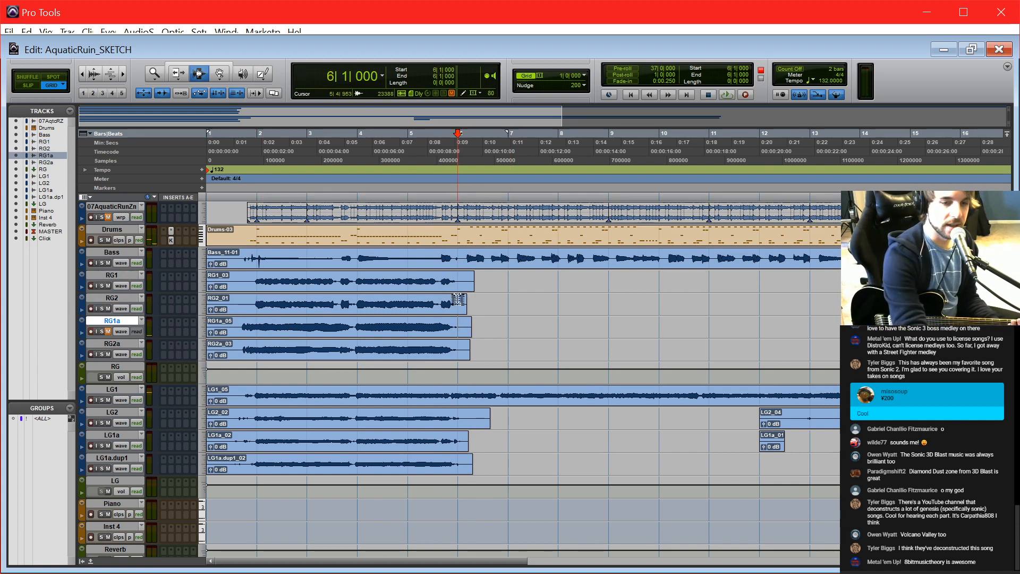
key("space")
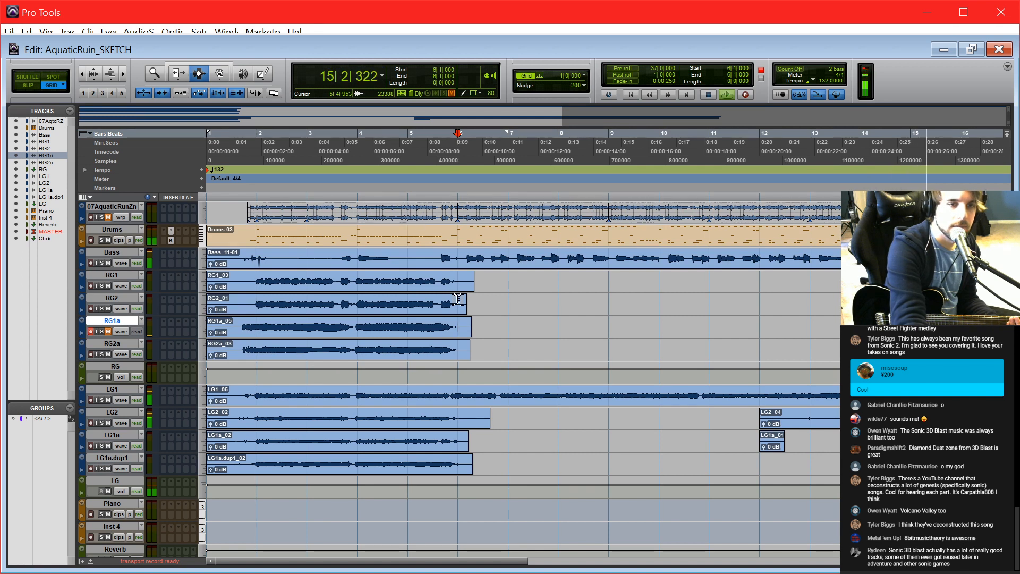
key("space")
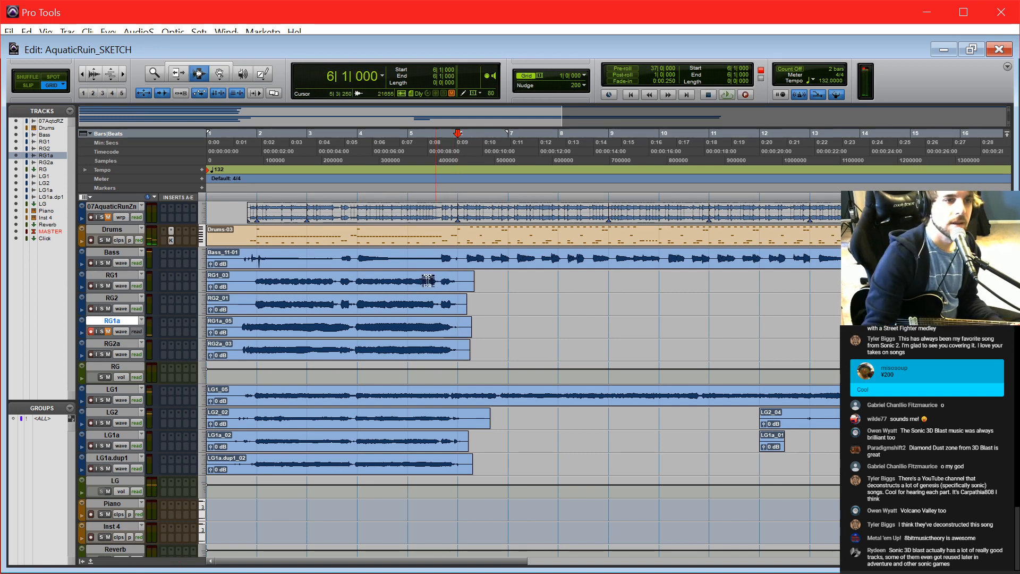
Step: Switch the record arm from RG1a to RG1, enable Count Off, and record RG1 from bar 6 past bar 18, retaking it into bar 14
left_click(90, 331)
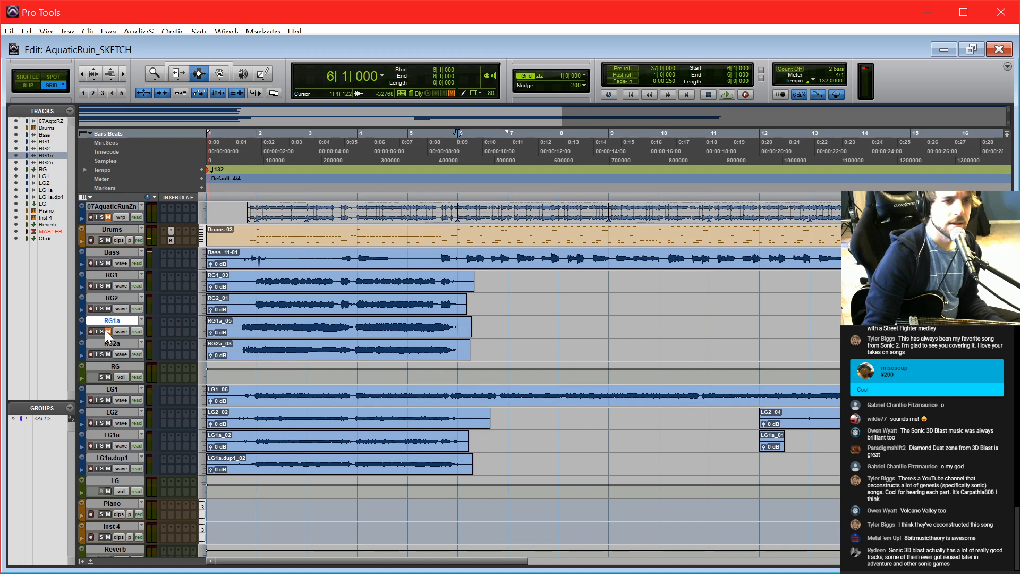
left_click(111, 275)
left_click(91, 287)
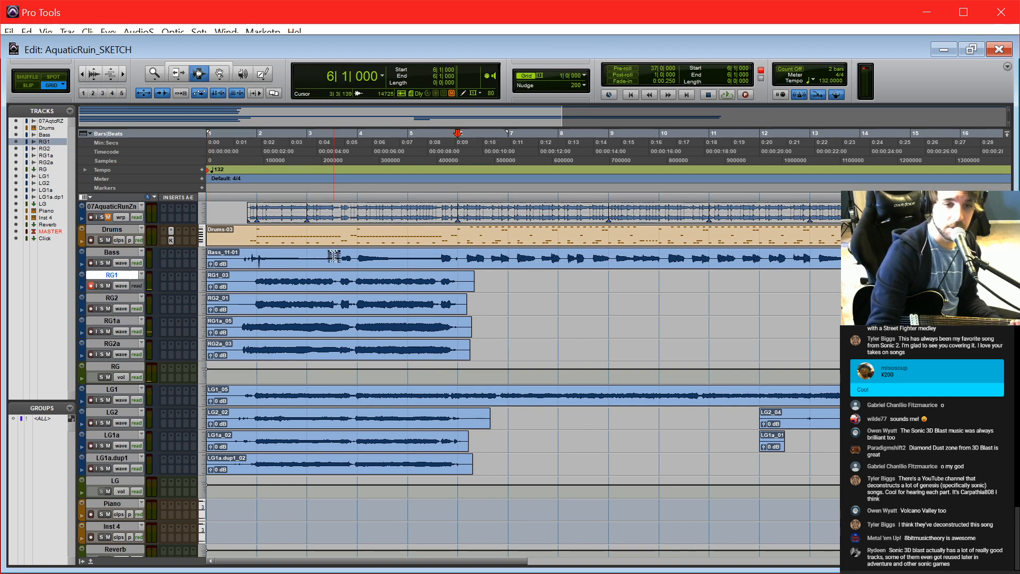
key("KP_2")
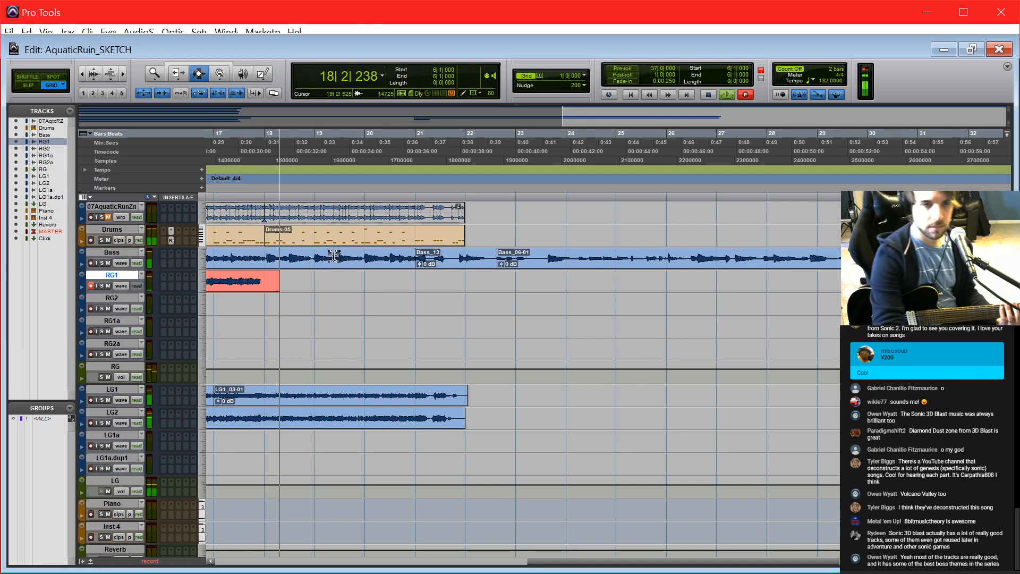
key("space")
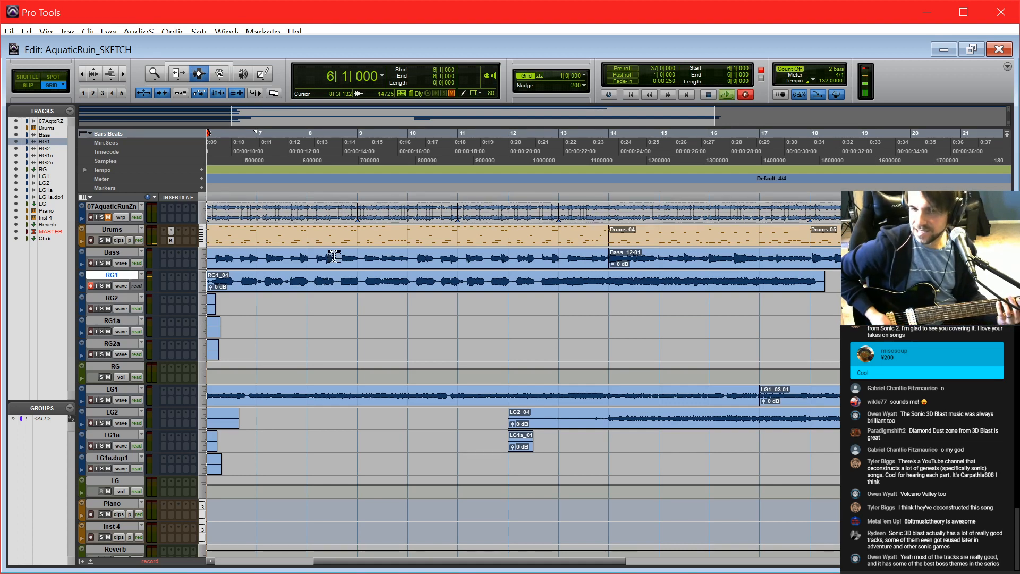
key("ctrl+space")
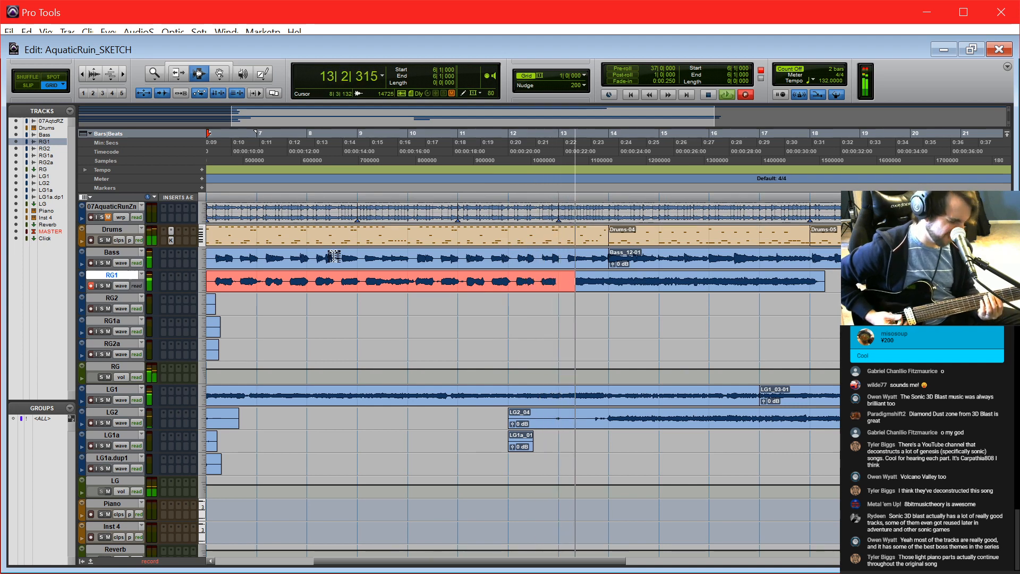
key("space")
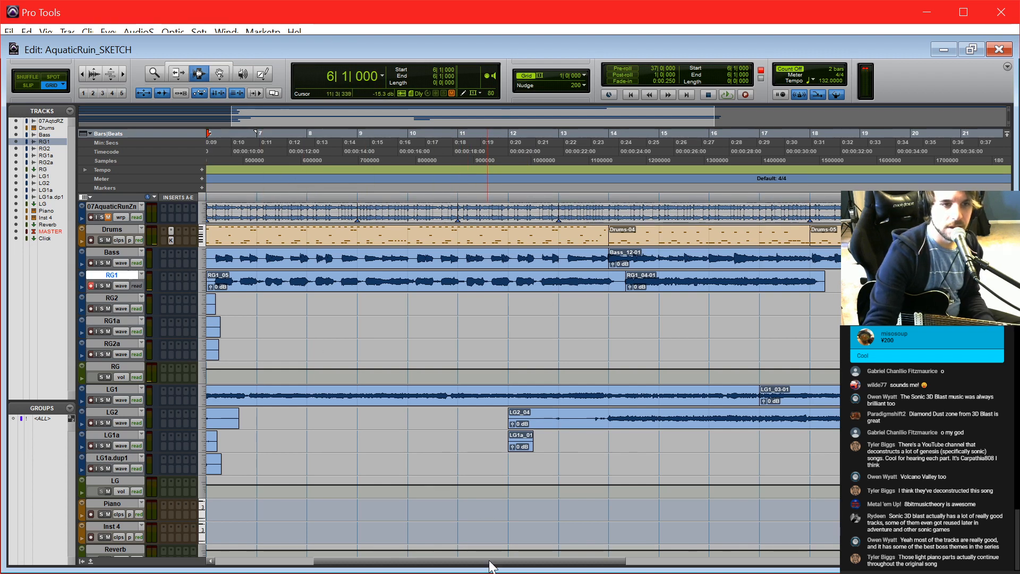
Step: Unmute and solo the 07AquaticRunZn reference track
left_click_drag(486, 554, 396, 550)
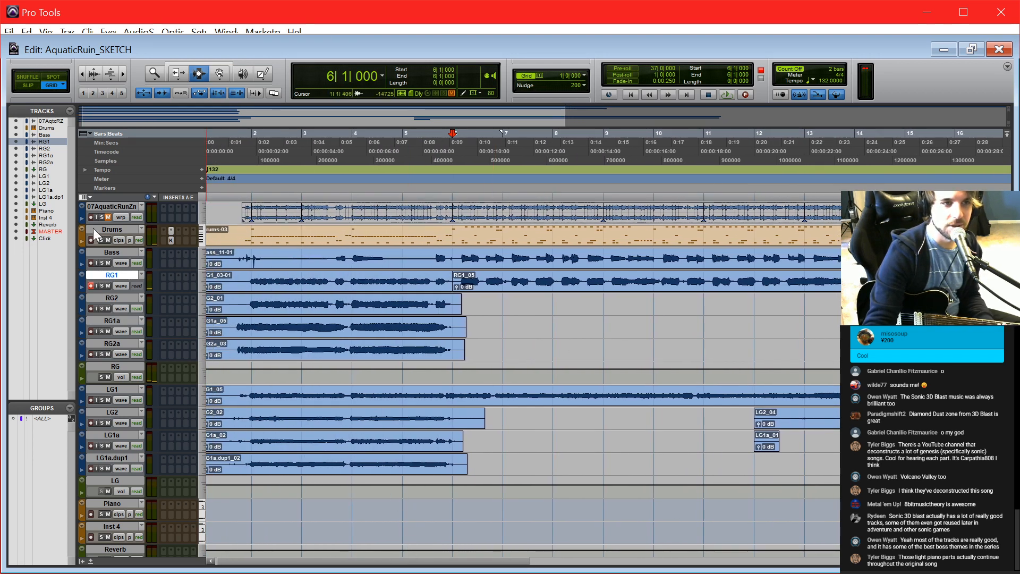
left_click(108, 218)
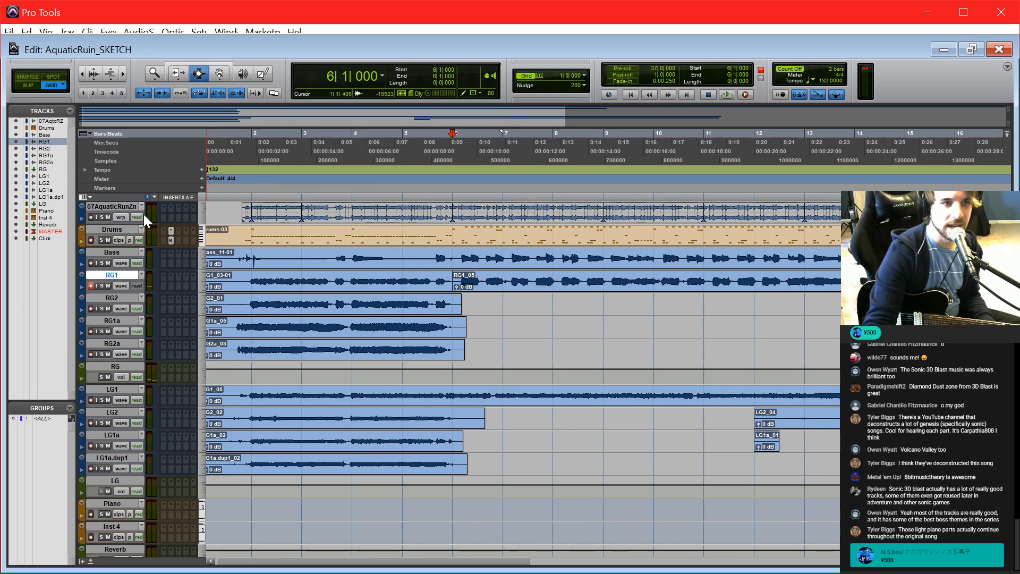
left_click(104, 217)
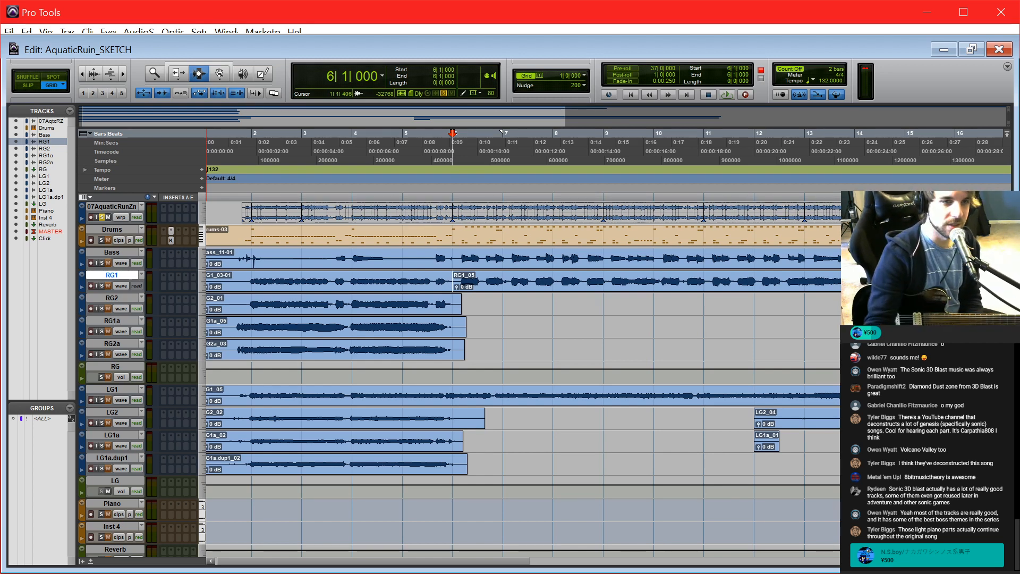
Step: Play the soloed reference track repeatedly from bar 6 to study the section up to about bar 13
key("space")
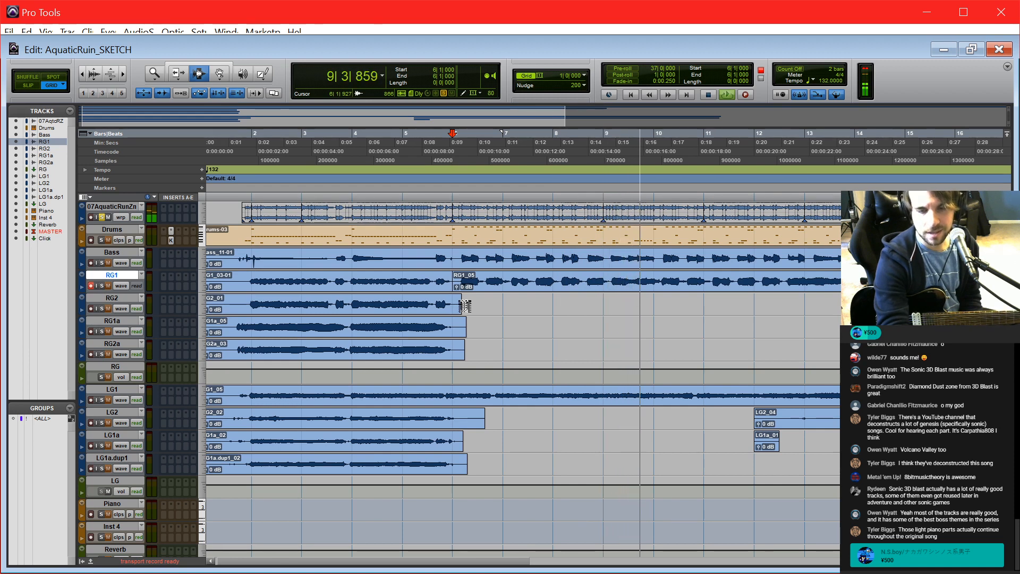
key("space")
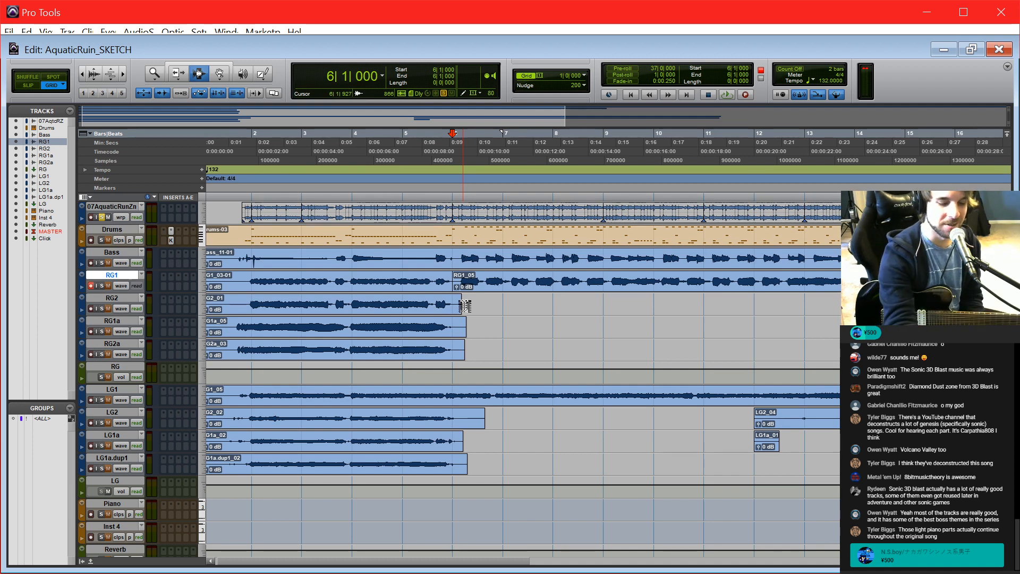
key("space")
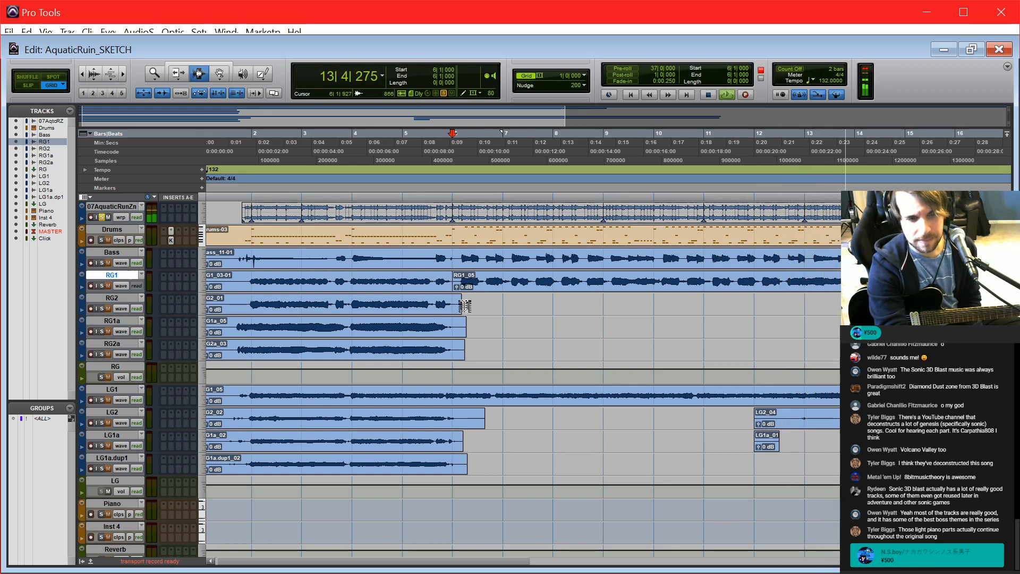
key("space")
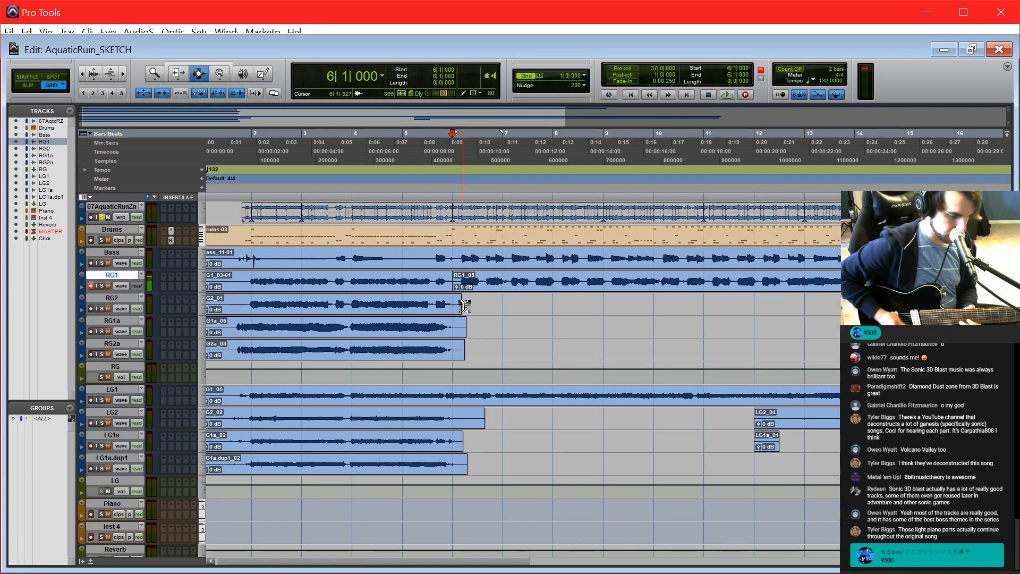
key("space")
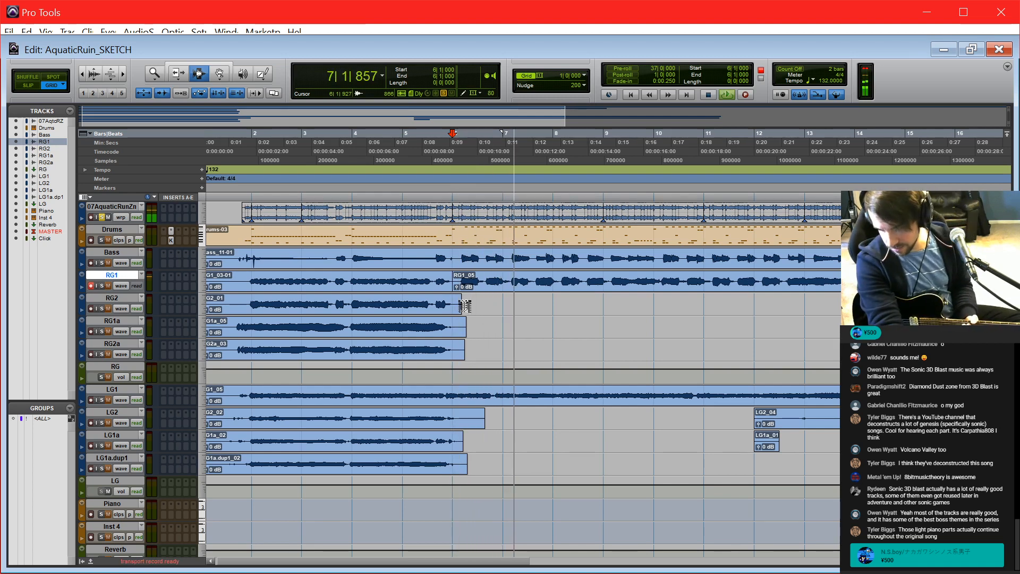
key("space")
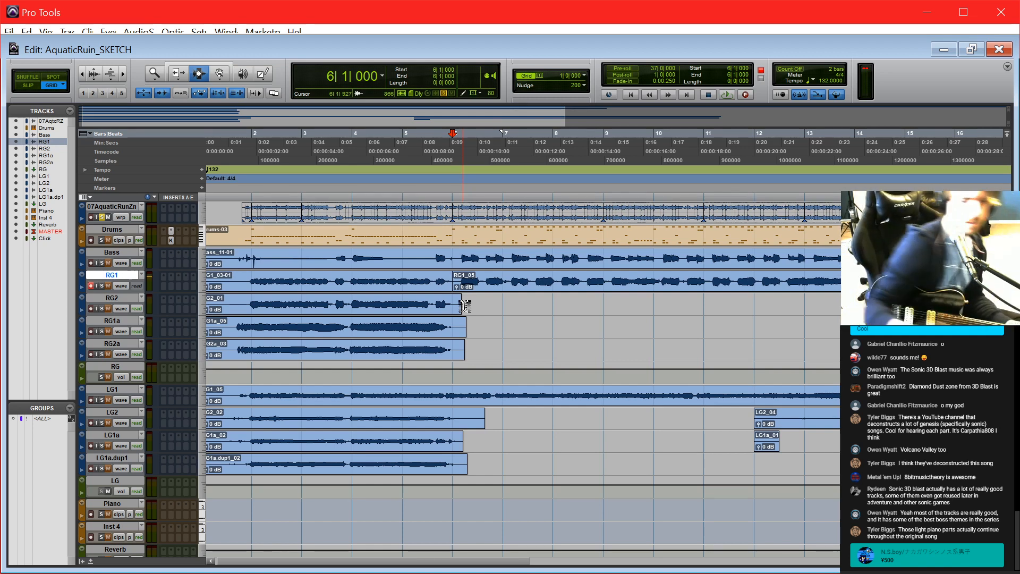
Step: Unsolo the 07AquaticRunZn reference track, then record-arm and mute LG2
left_click(91, 423)
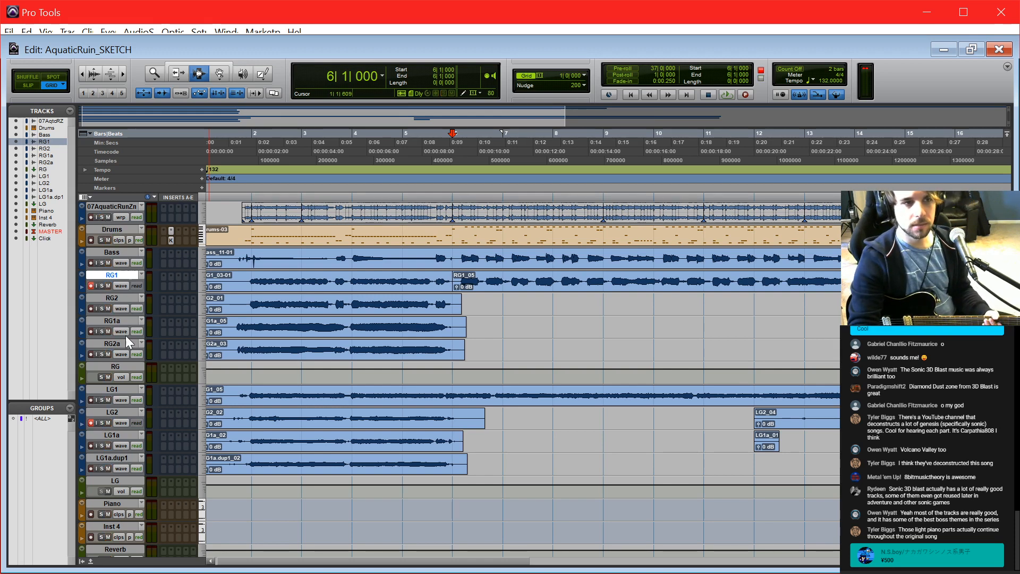
left_click(106, 422)
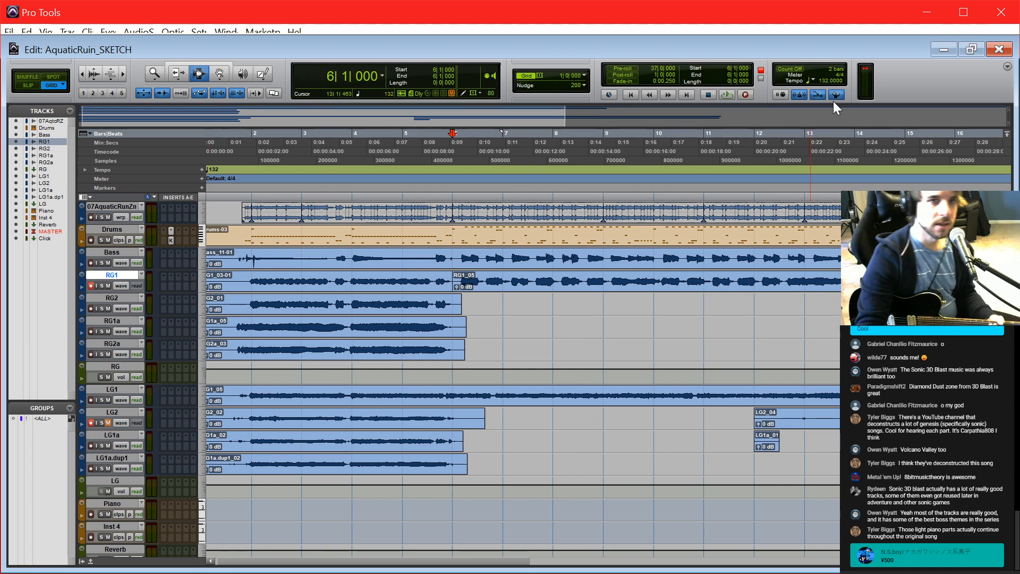
left_click(824, 81)
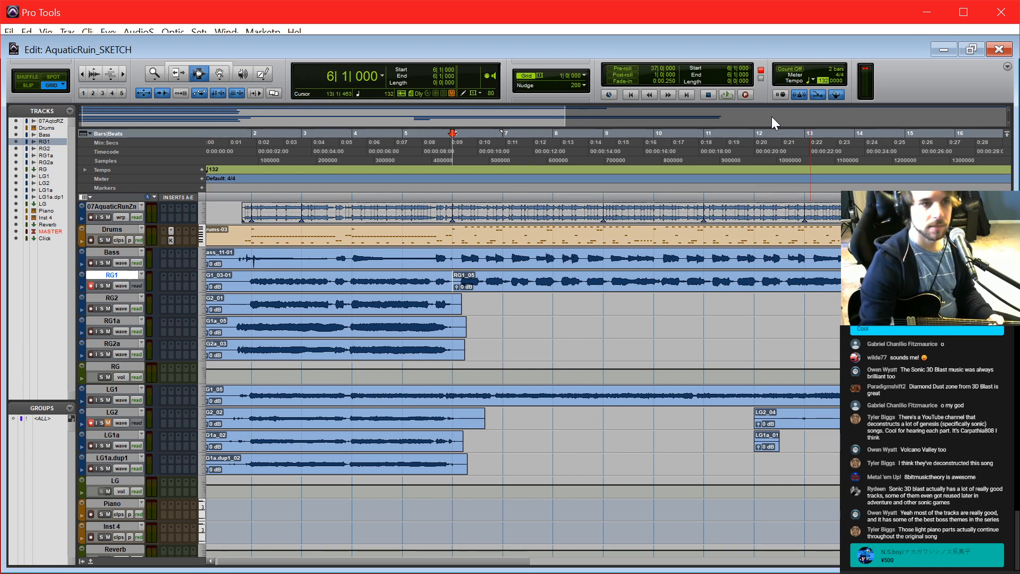
key("Return")
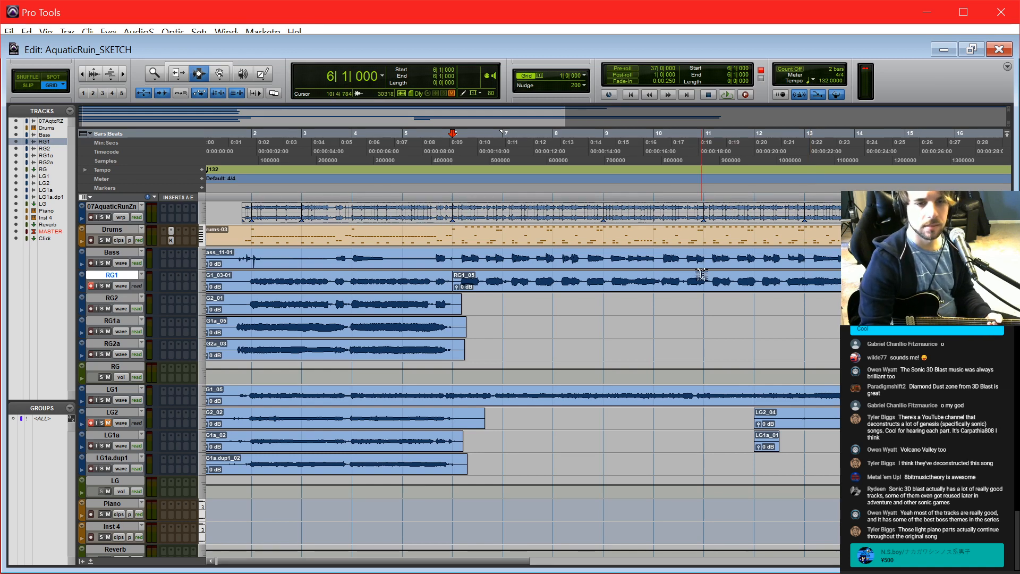
key("ctrl+space")
key("space")
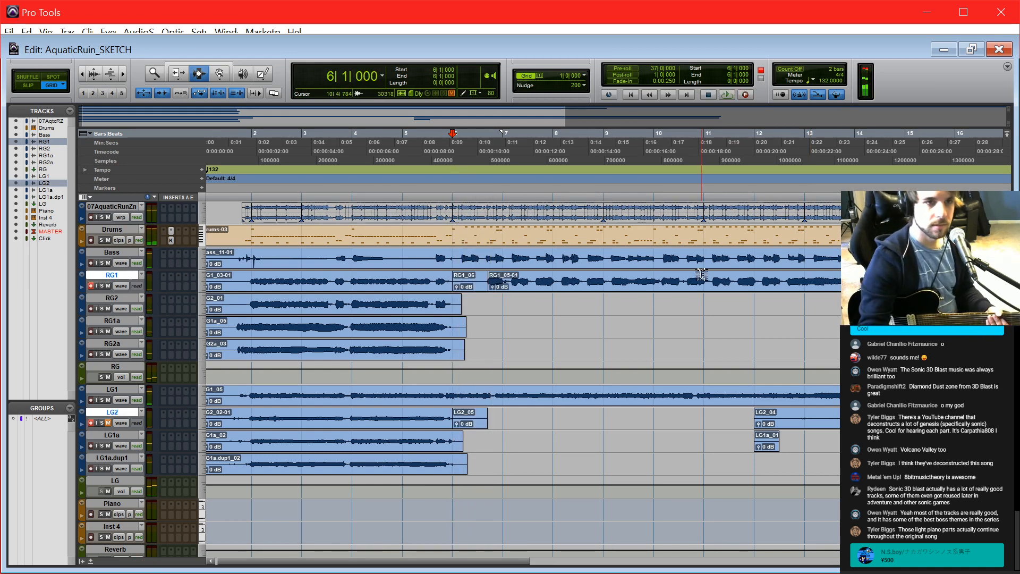
key("ctrl+z")
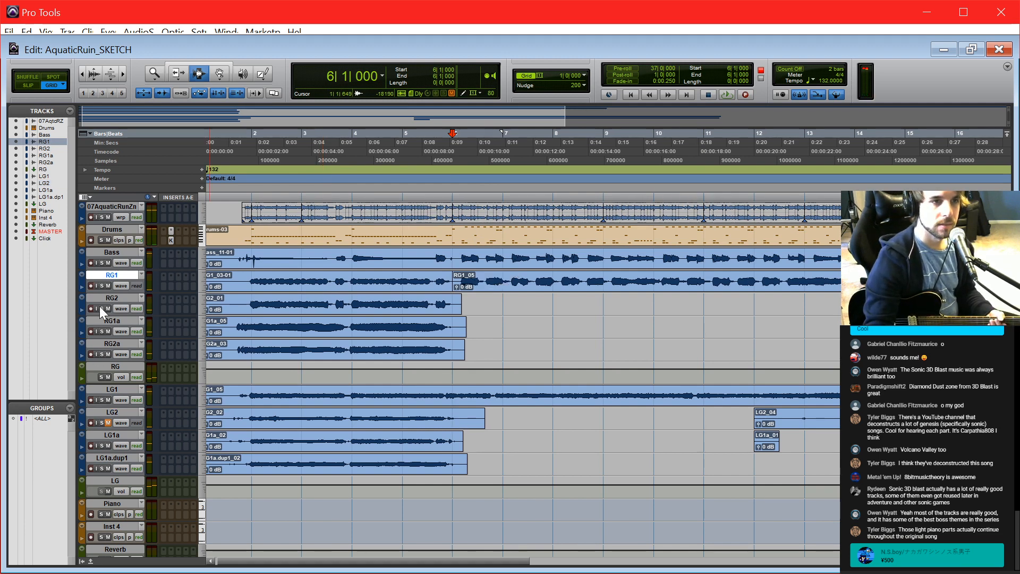
Step: Disarm RG1, start recording LG2 from bar 6, and set the RG bus fader to -10.5 dB during the take
left_click(91, 286)
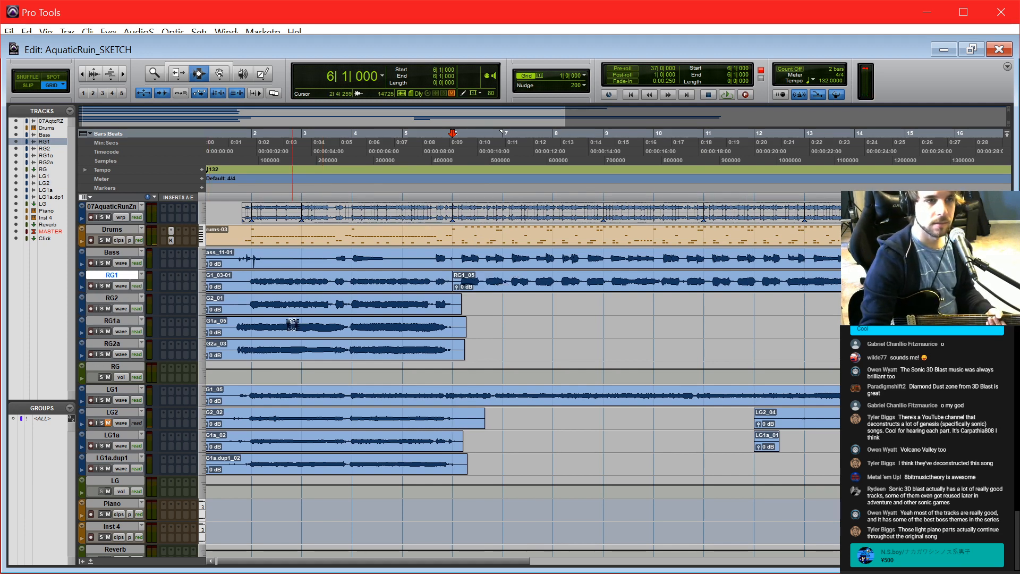
key("ctrl+space")
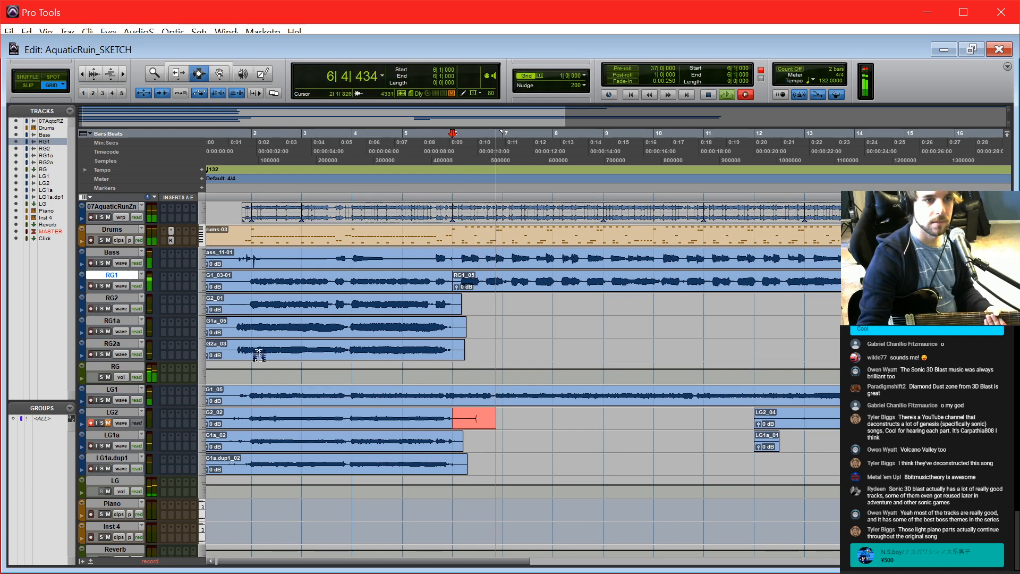
key("ctrl+equal")
left_click_drag(318, 397, 313, 414)
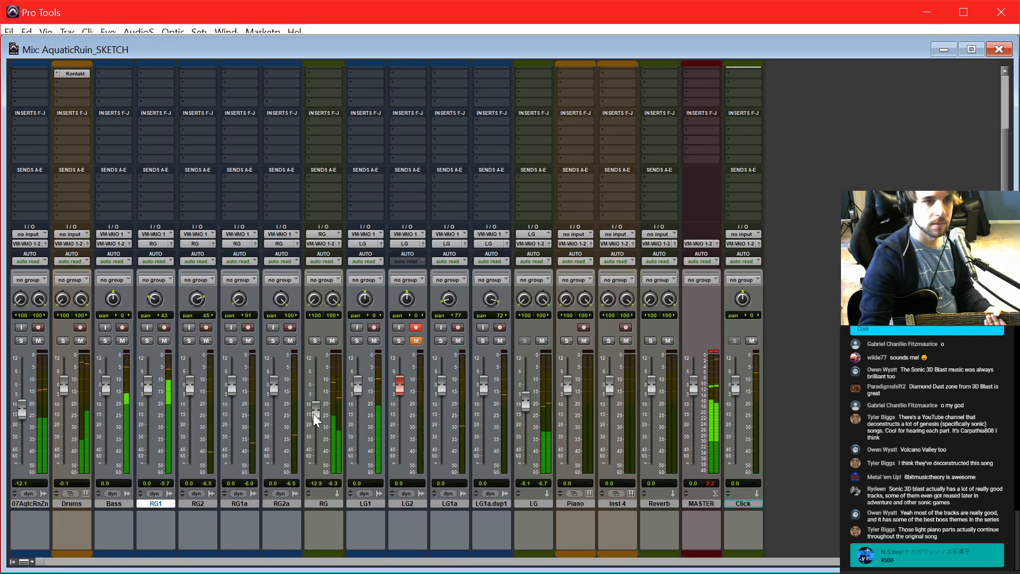
key("ctrl+equal")
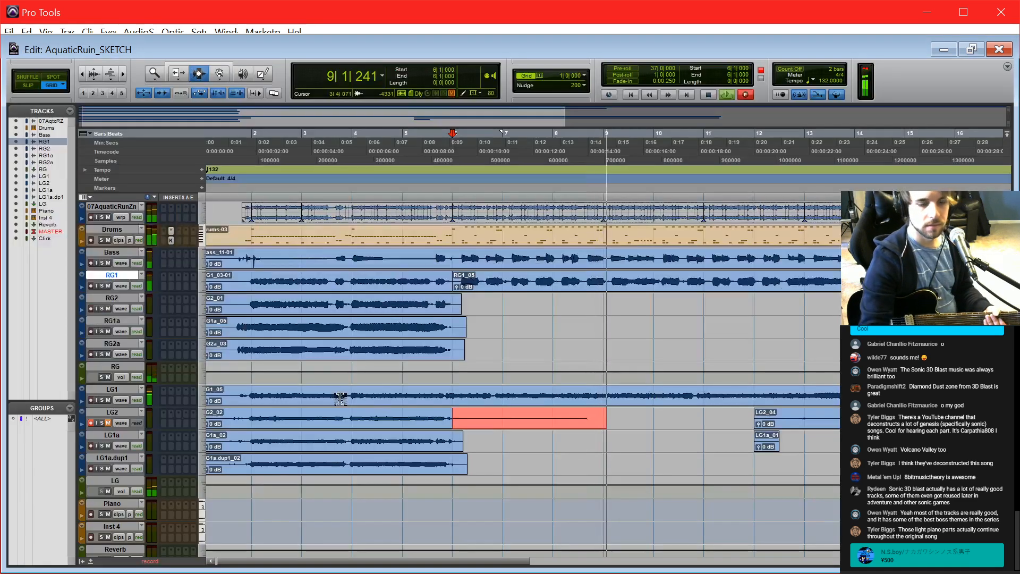
Step: Stop the LG2 take and re-record LG2 from bar 6 past bar 12
key("space")
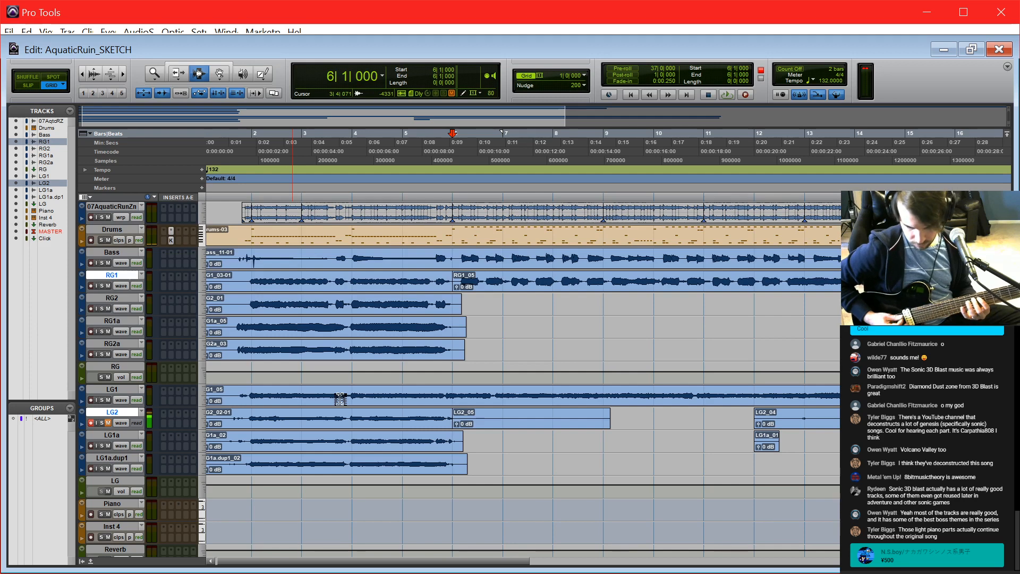
key("ctrl+space")
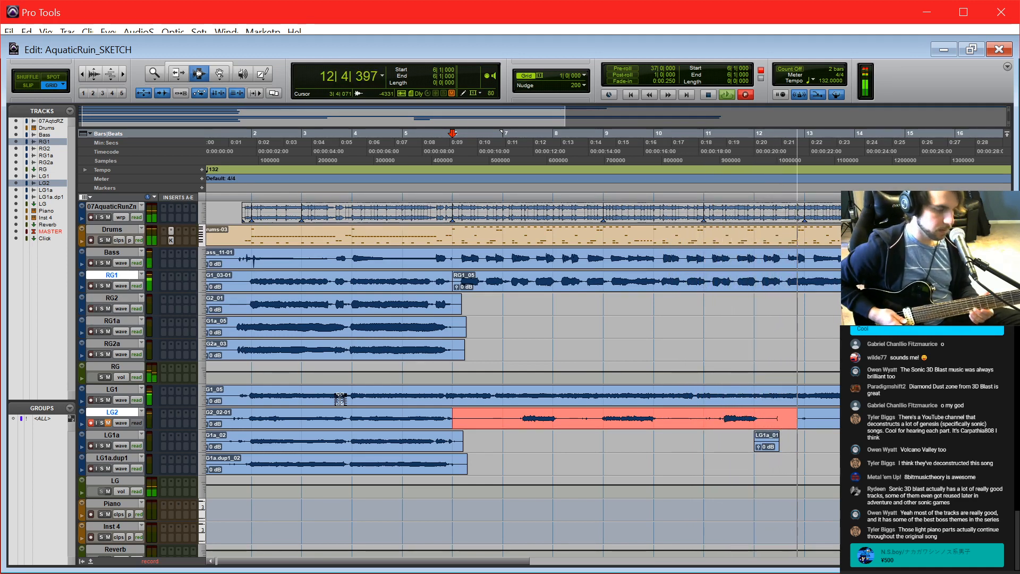
key("space")
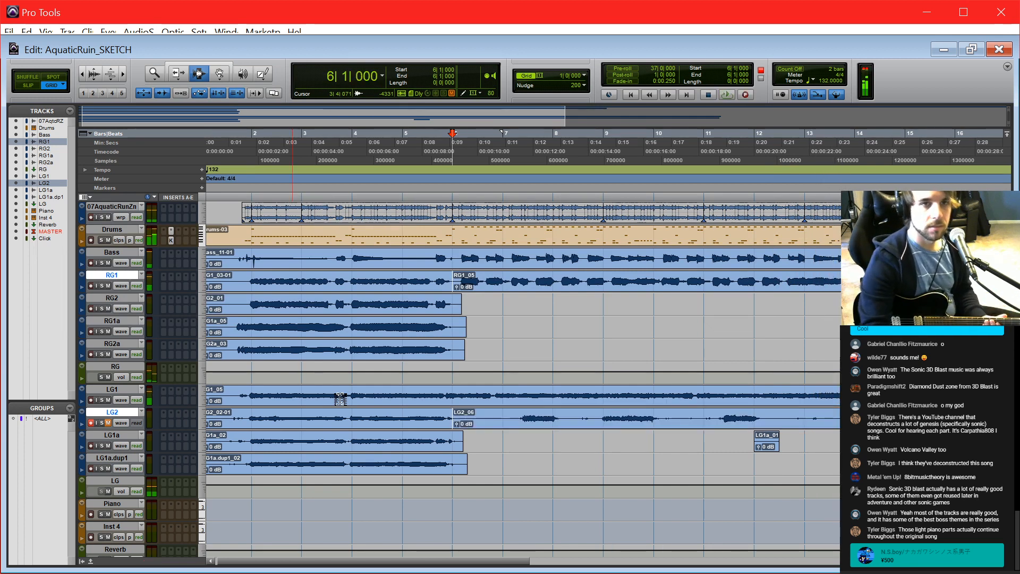
Step: Solo the 07AquaticRunZn reference track and play it briefly from bar 13
left_click(807, 222)
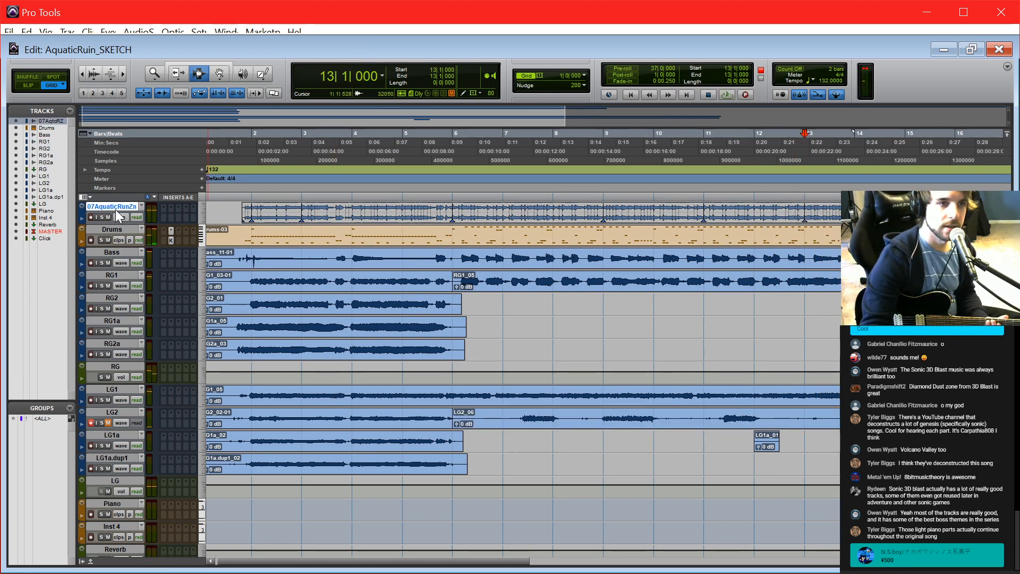
key("space")
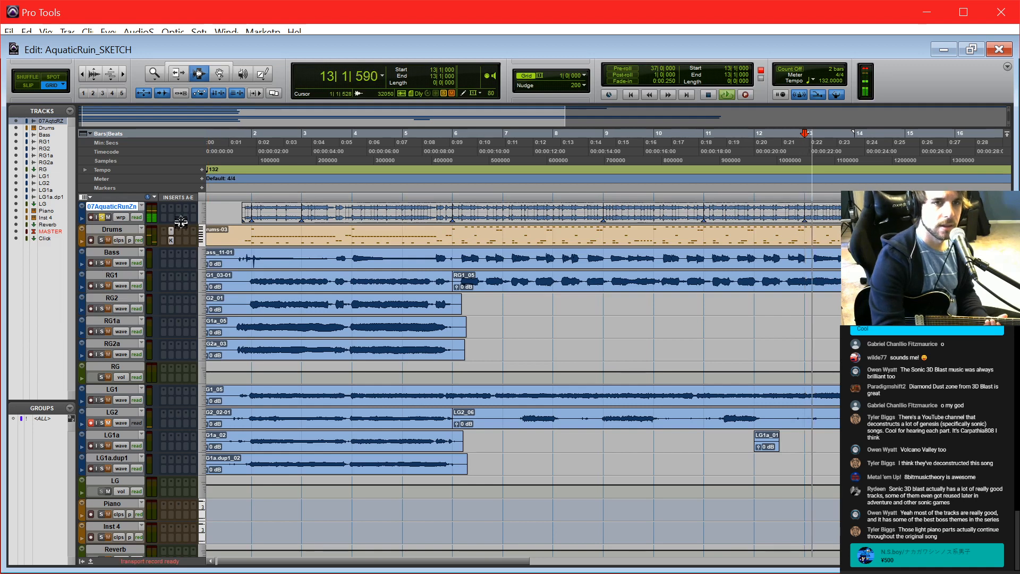
key("space")
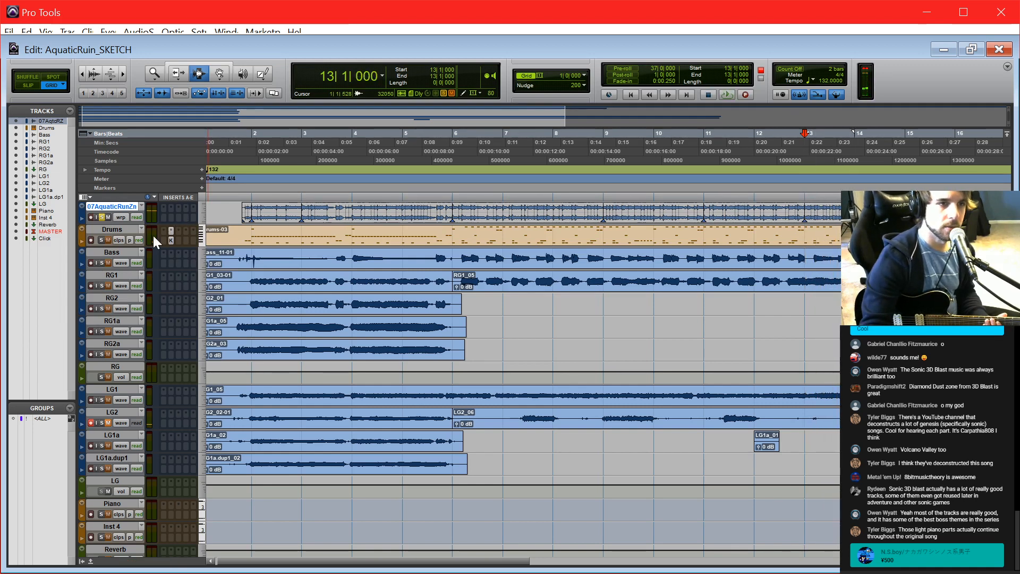
left_click(714, 446)
left_click(766, 439)
left_click(807, 442)
left_click(726, 446)
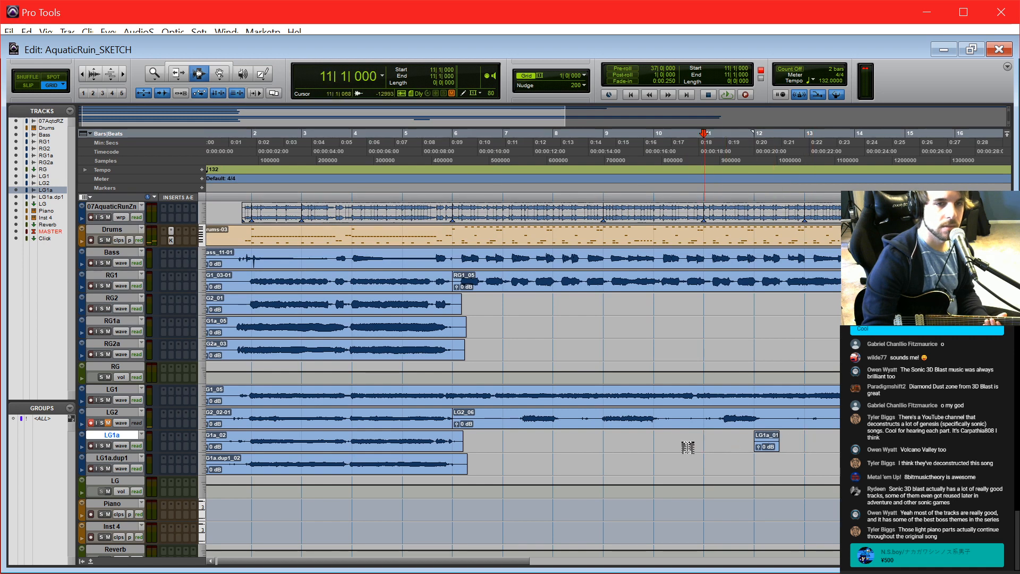
left_click(657, 442)
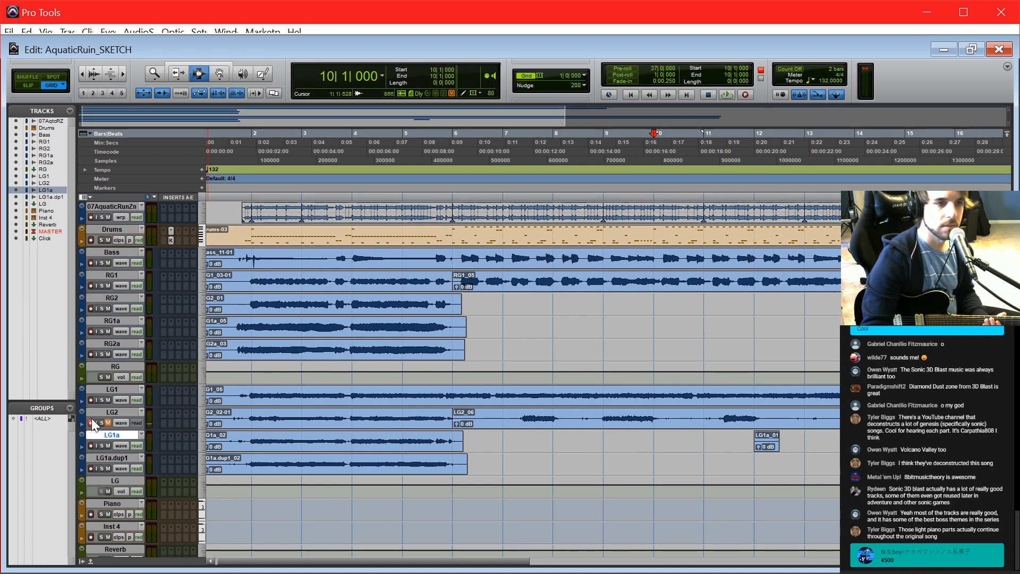
Step: Disarm and unmute LG2, and during playback from bar 6 set the faders to -0.9 dB on LG2, -4.3 dB on LG and -3.0 dB on Bass
left_click(107, 422)
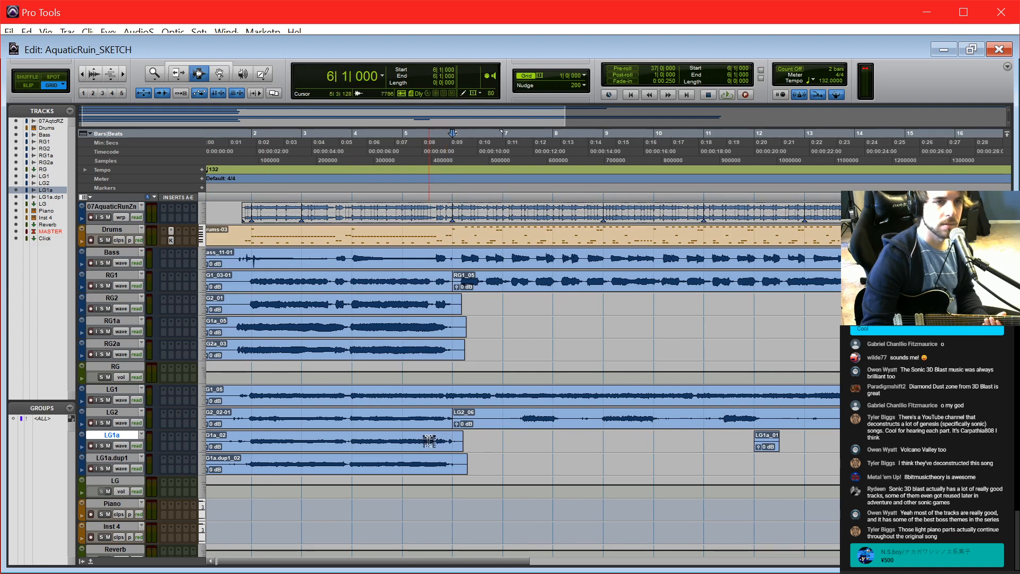
key("space")
key("ctrl+equal")
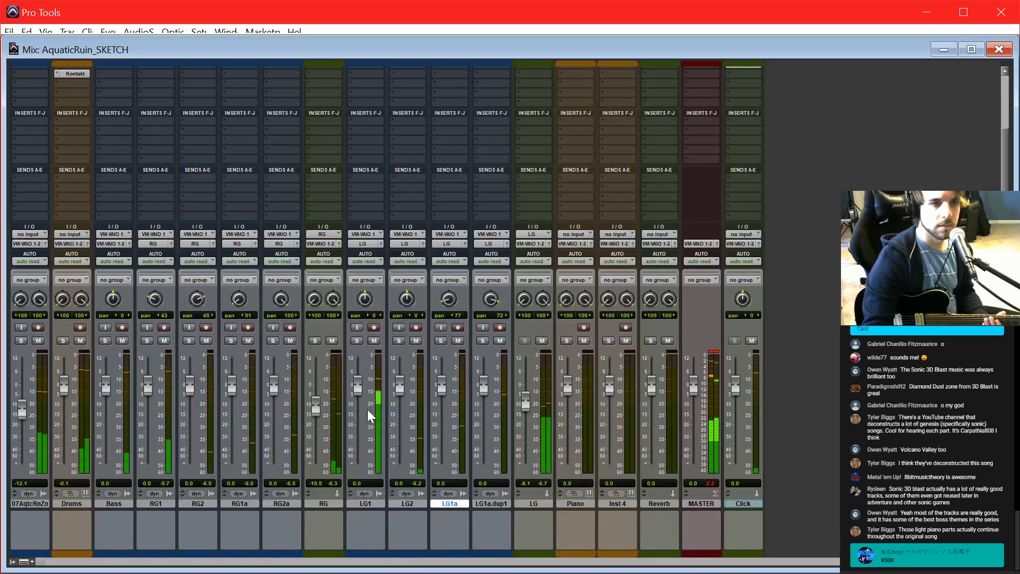
left_click_drag(403, 390, 406, 391)
left_click_drag(530, 404, 525, 396)
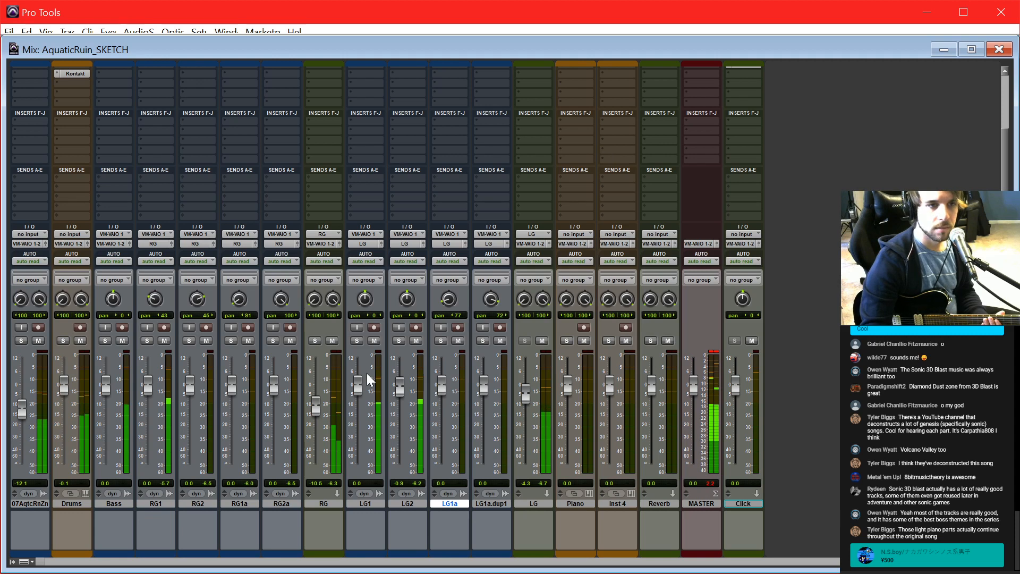
left_click_drag(109, 392, 111, 398)
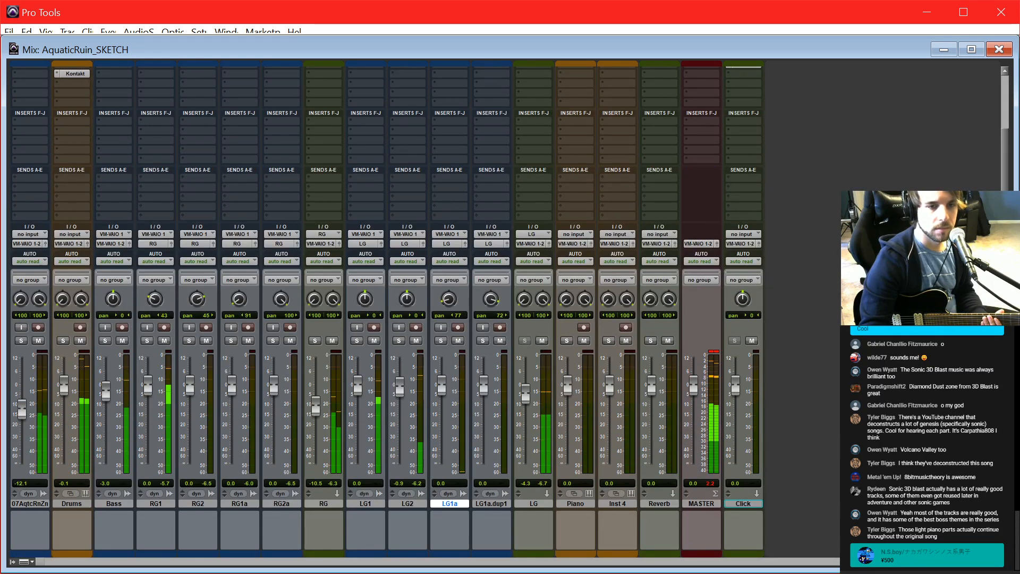
key("ctrl+equal")
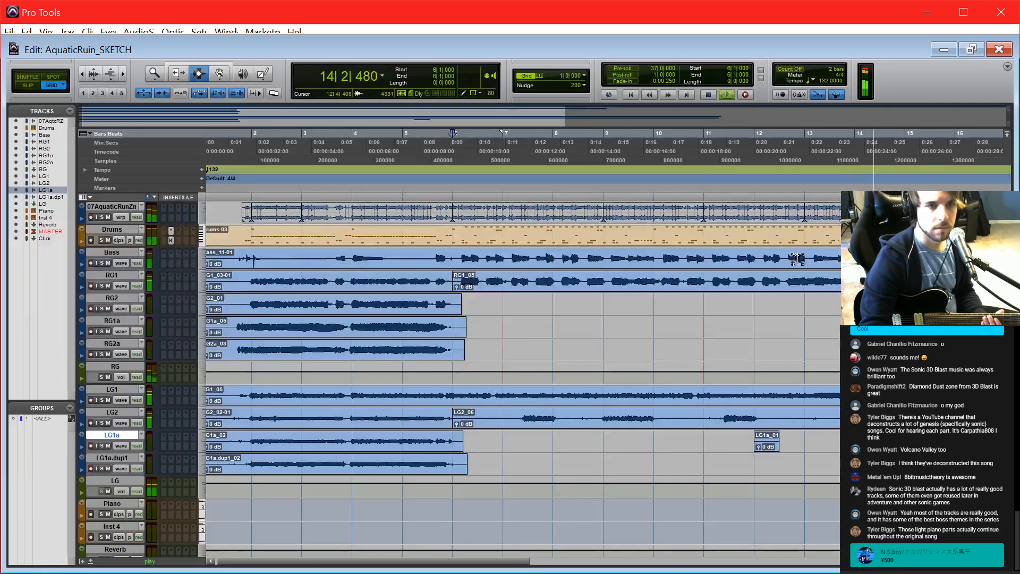
Step: Extend the start of the RG1_04-01 clip back to bar 14 and stop playback
left_click_drag(499, 562, 678, 535)
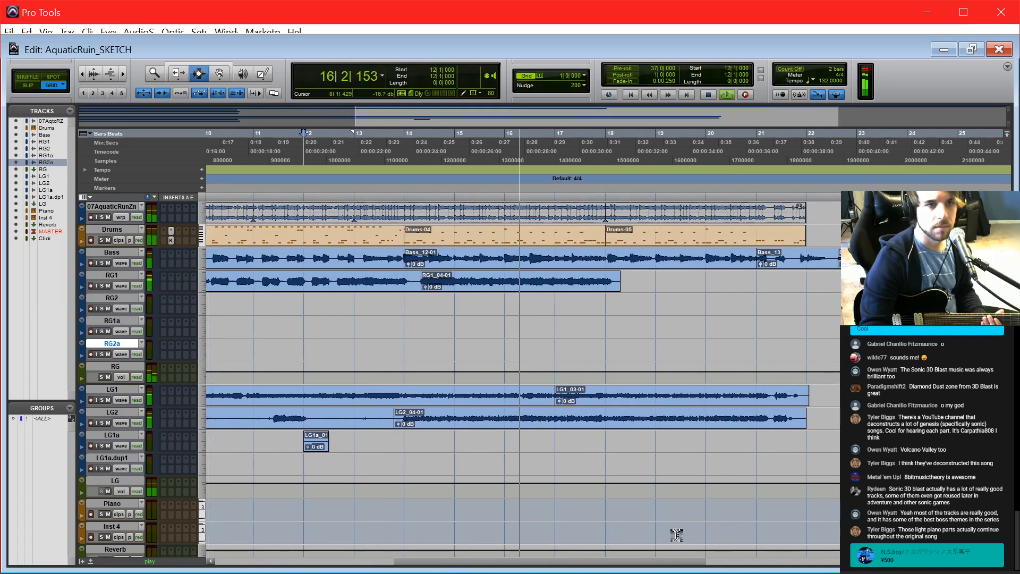
key("F6")
left_click_drag(428, 286, 415, 287)
key("F7")
left_click(471, 335)
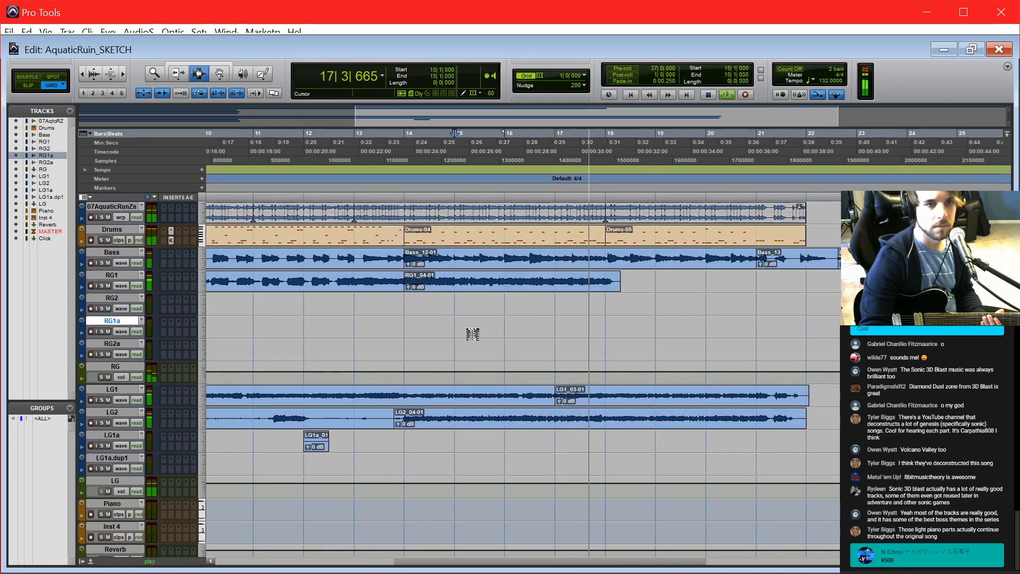
key("space")
Step: Arm RG1 and re-record it from bar 14 past bar 21, restarting the take once from bar 14
left_click(402, 283)
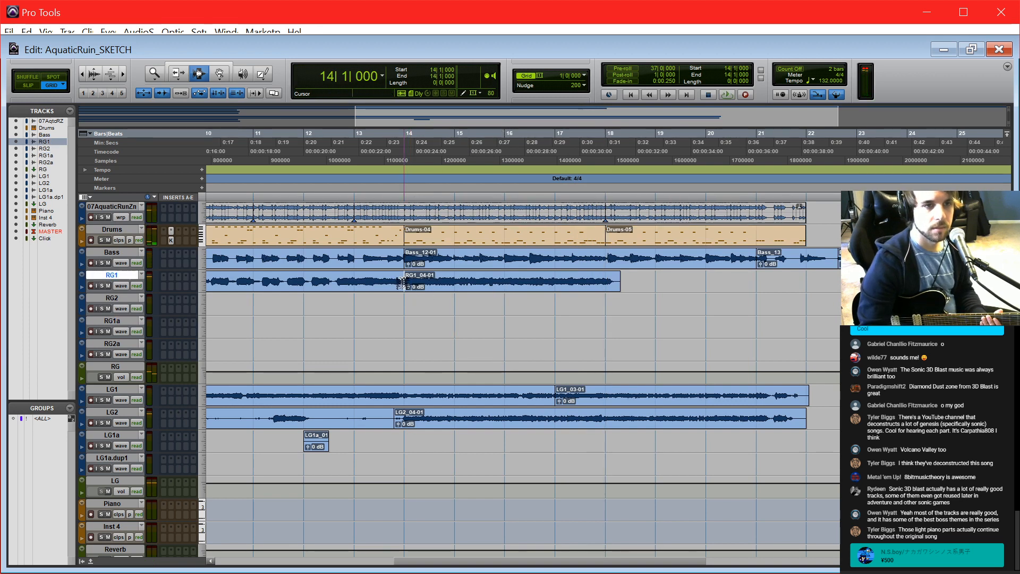
left_click(91, 286)
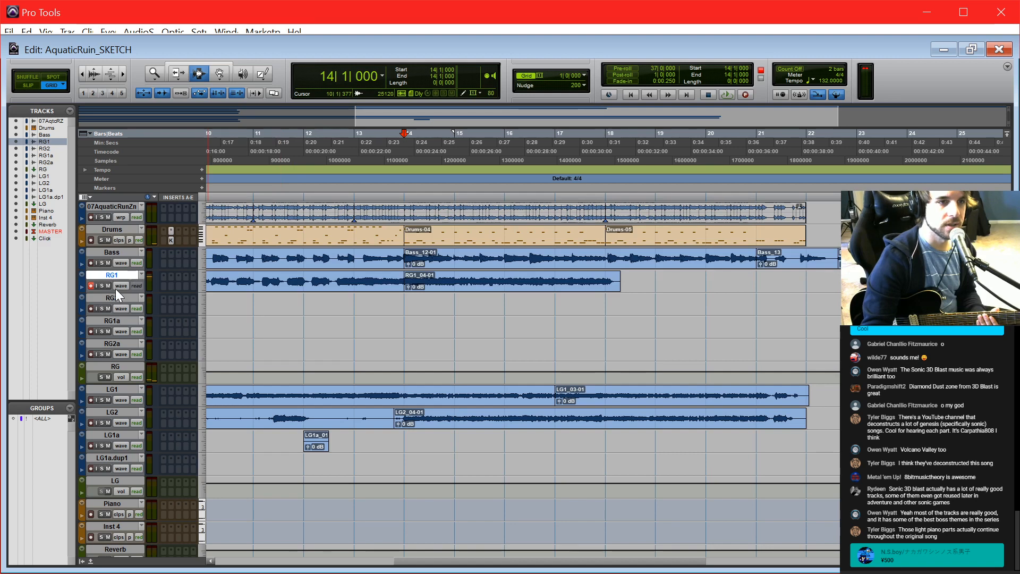
key("ctrl+space")
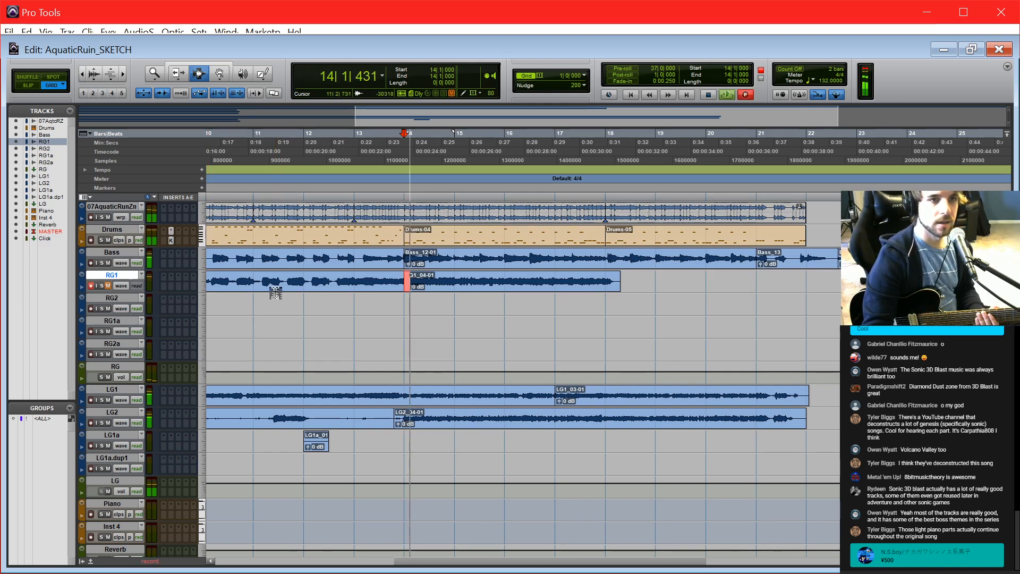
key("space")
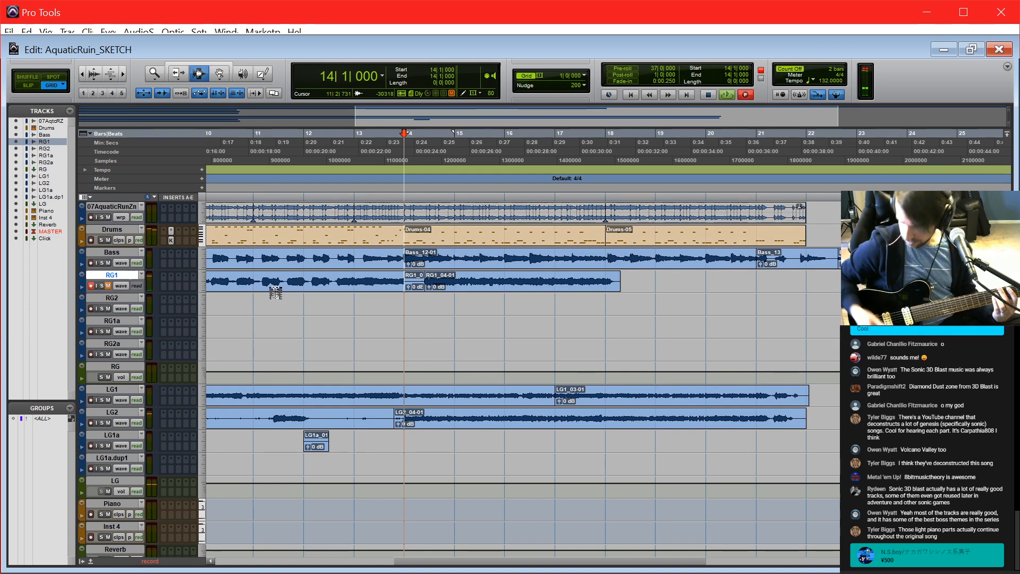
key("ctrl+space")
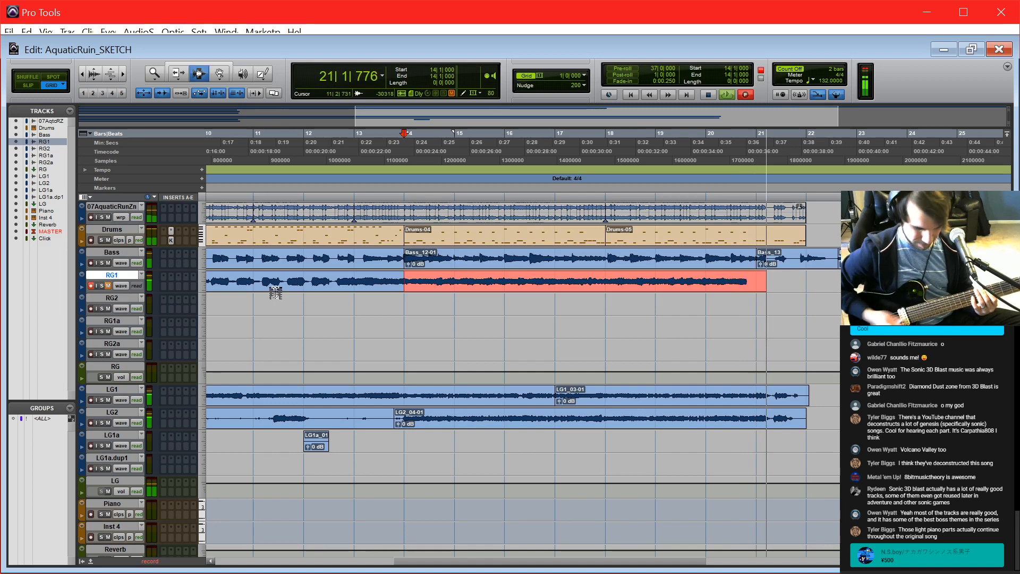
key("space")
key("Return")
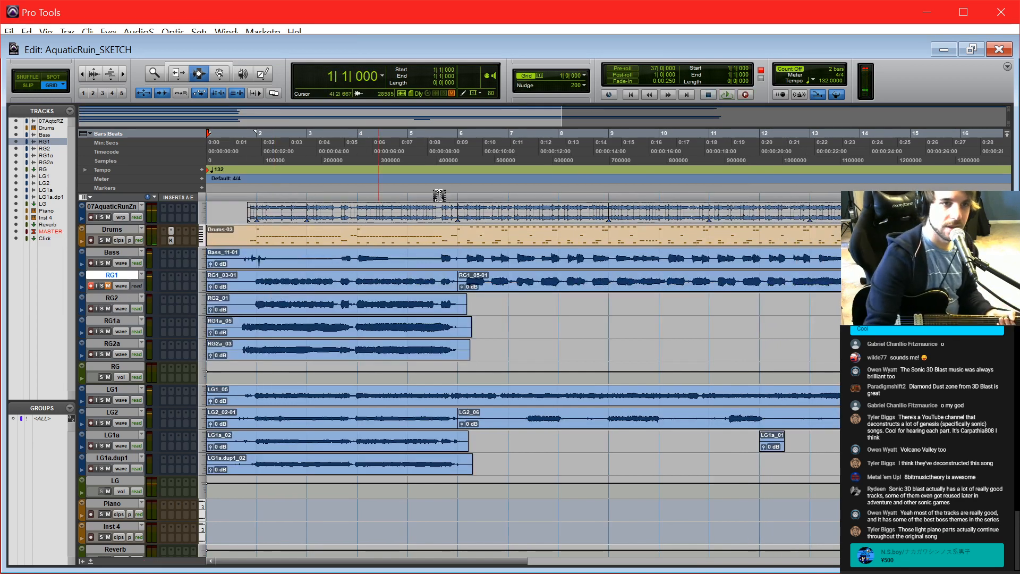
Step: Disarm and unmute the RG1 track
left_click(90, 285)
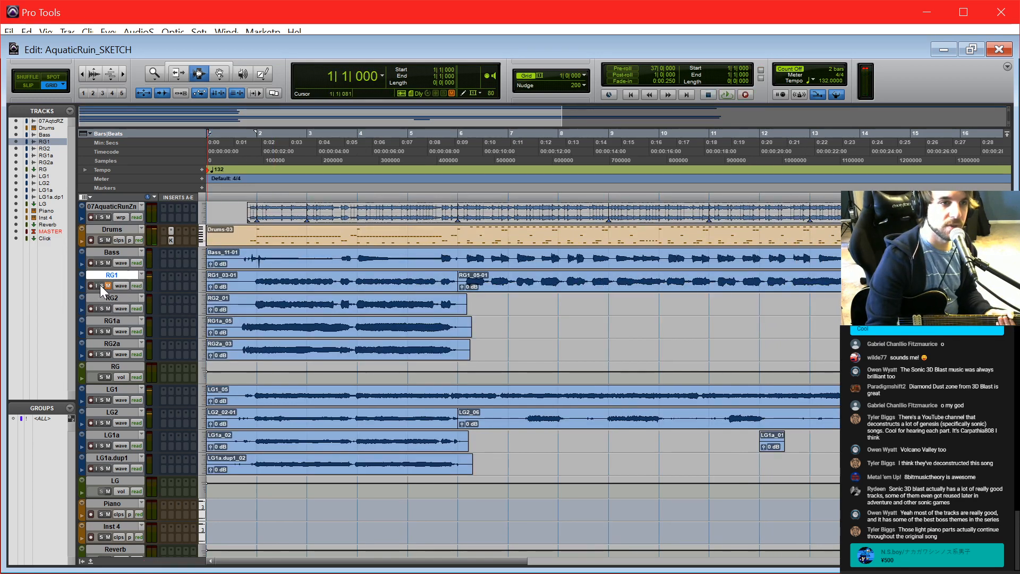
left_click(115, 286)
left_click(109, 285)
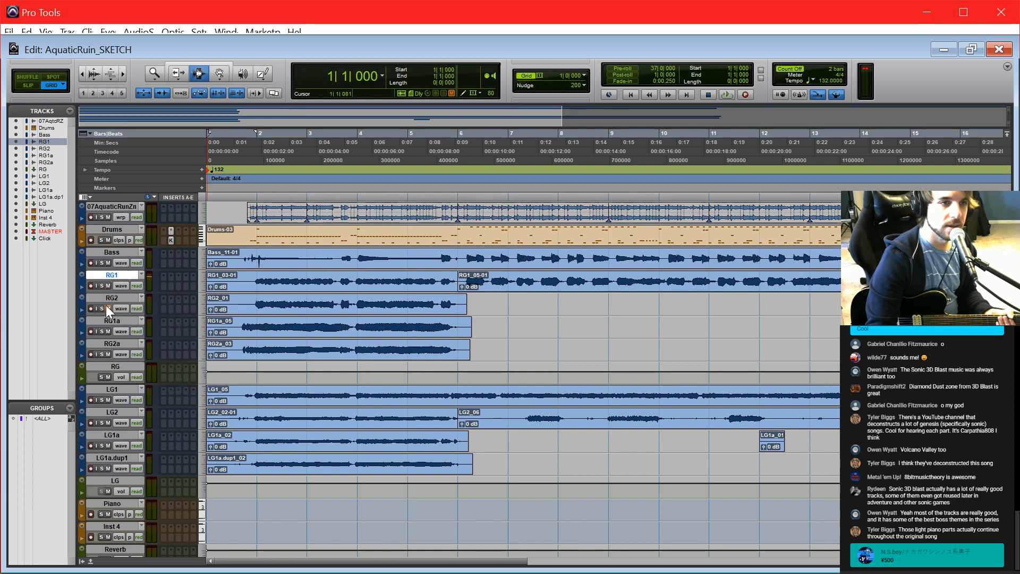
Step: Arm RG2, record it from bar 6 past bar 21, and disarm it after the take
left_click(90, 308)
left_click(444, 301)
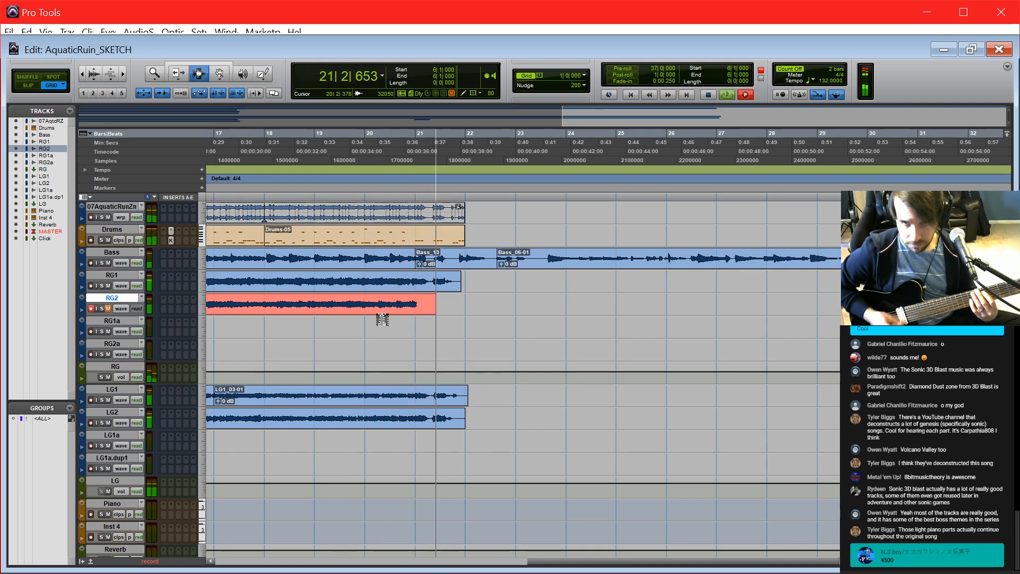
key("space")
key("Return")
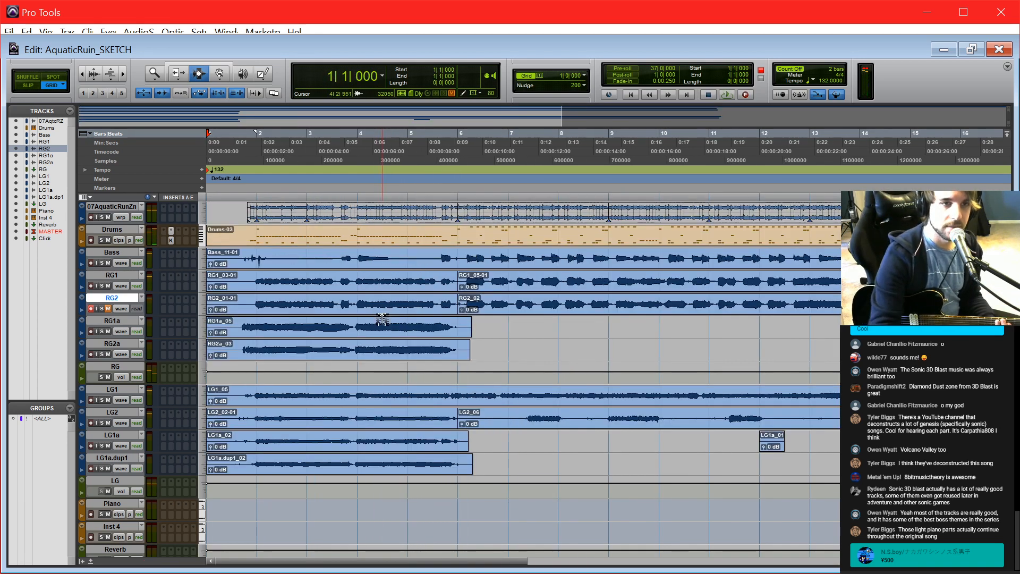
left_click(91, 308)
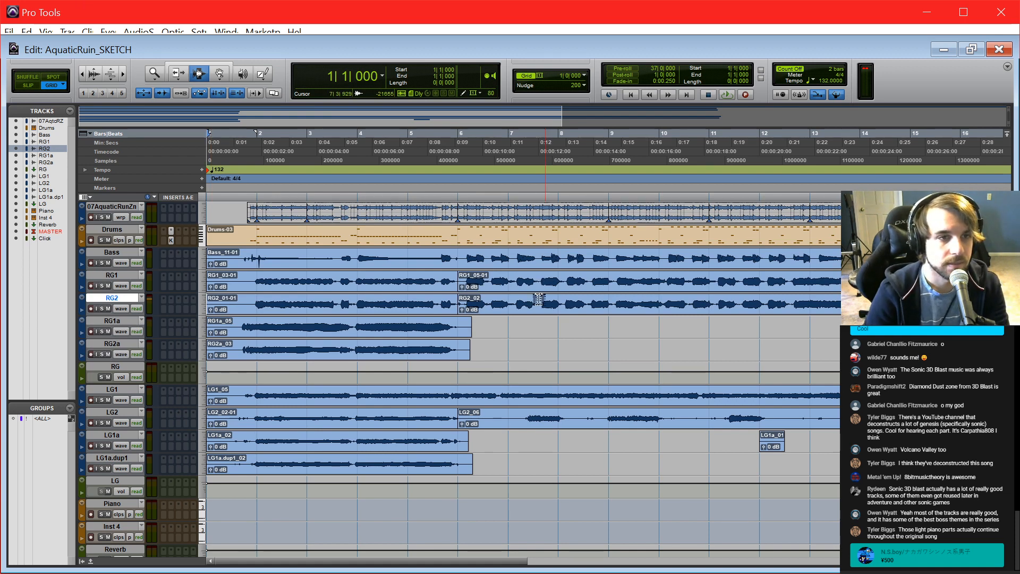
left_click(497, 323)
left_click(380, 345)
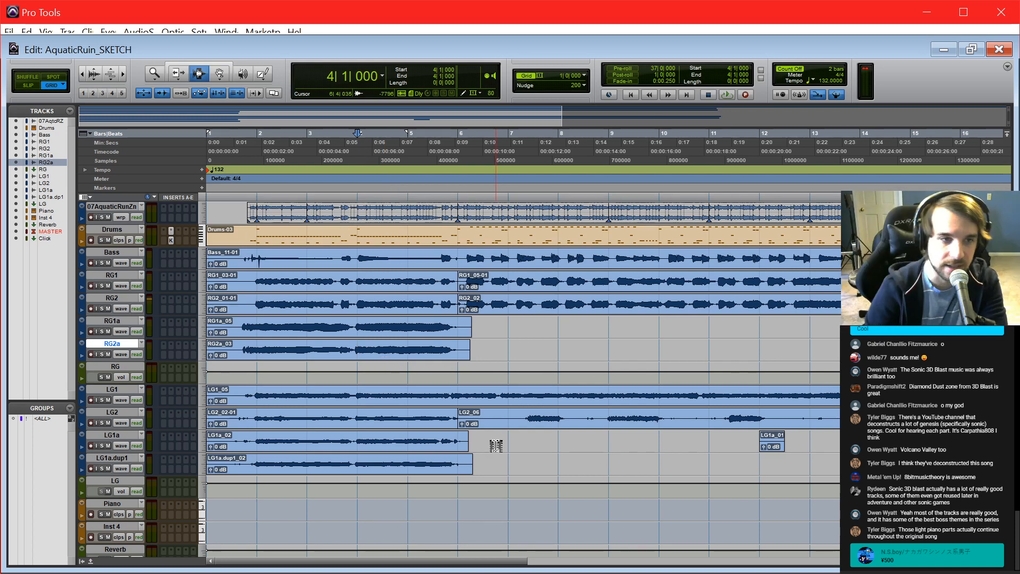
left_click(522, 449)
left_click(565, 356)
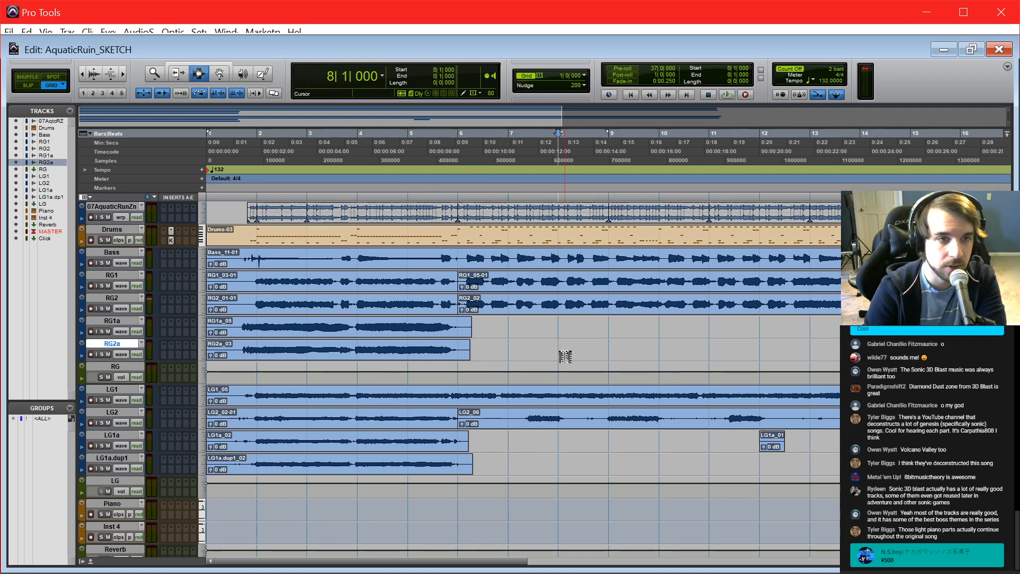
left_click(593, 327)
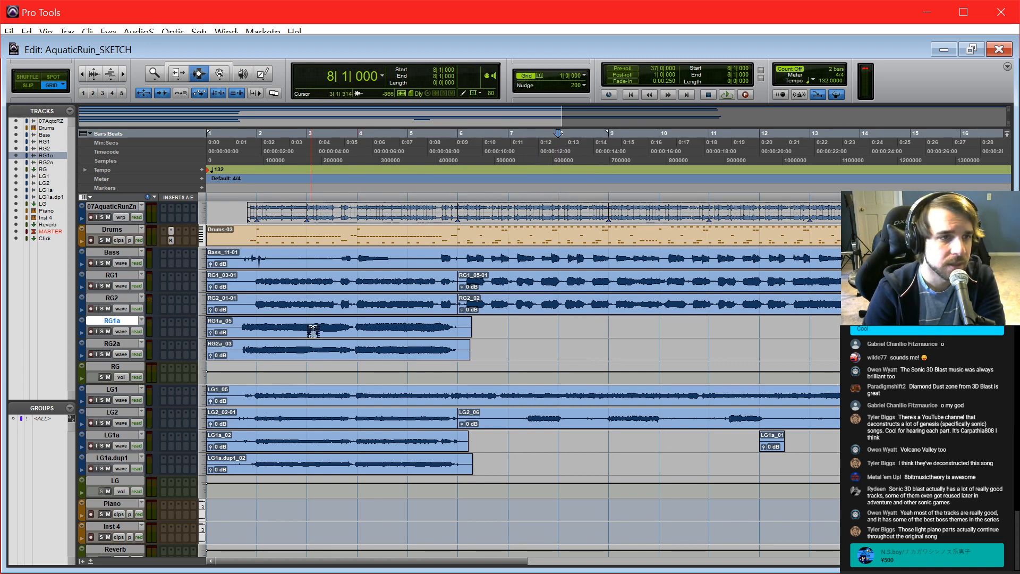
left_click(320, 314)
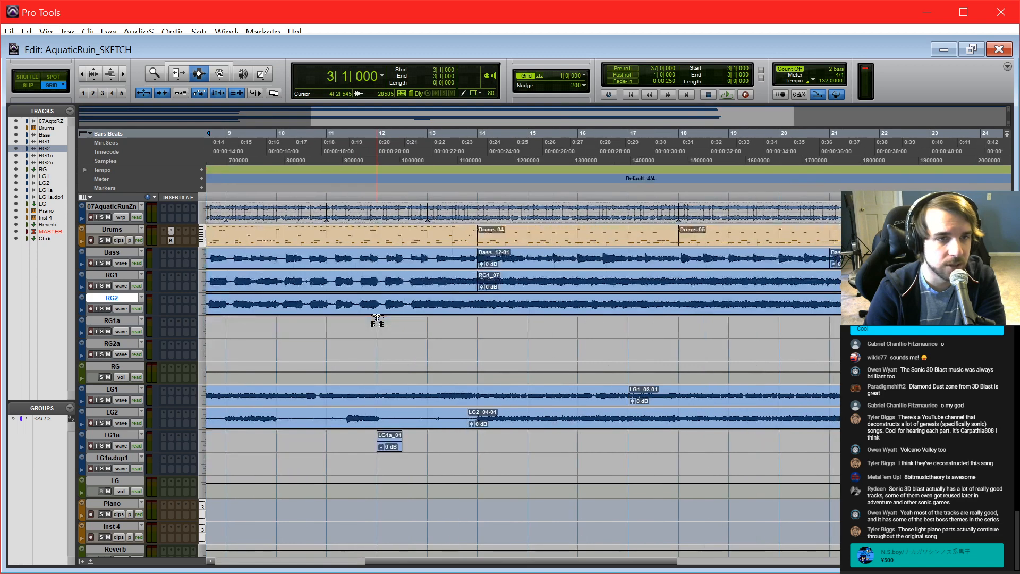
left_click(380, 320)
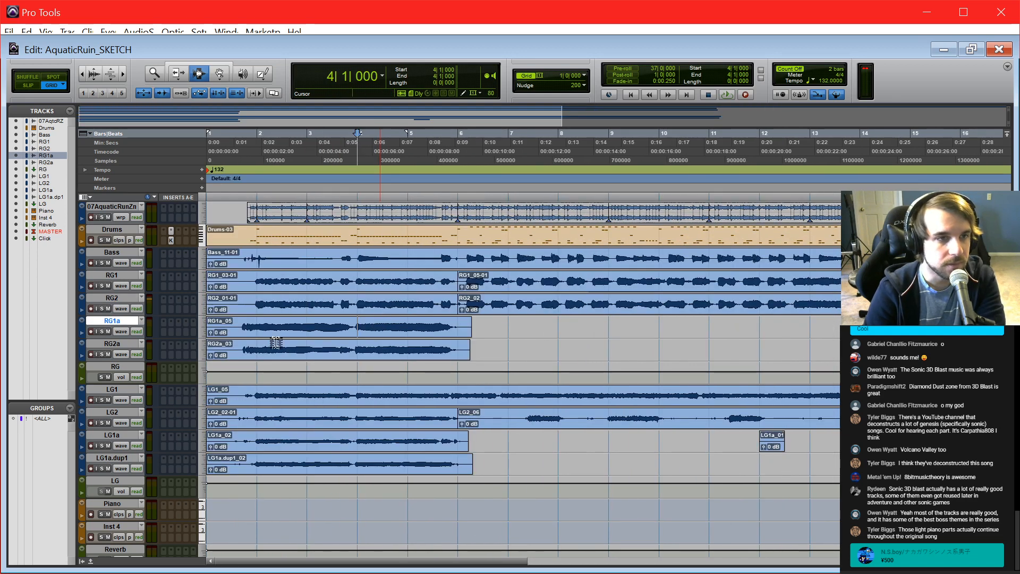
left_click(259, 347)
left_click(259, 272)
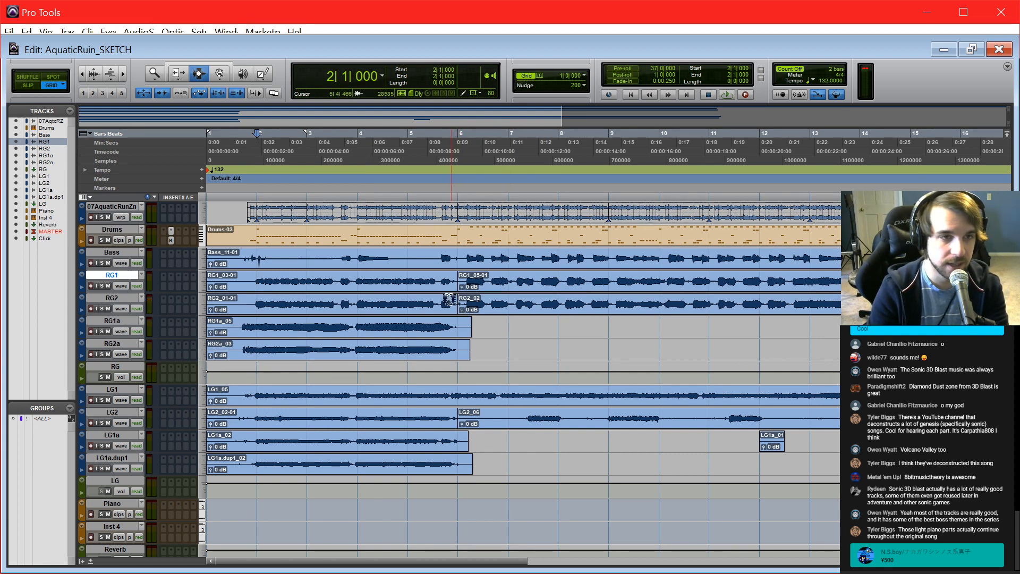
Step: Solo RG1 and RG2 and audition the doubled rhythm guitars from bars 2, 6 and 14
left_click(102, 309)
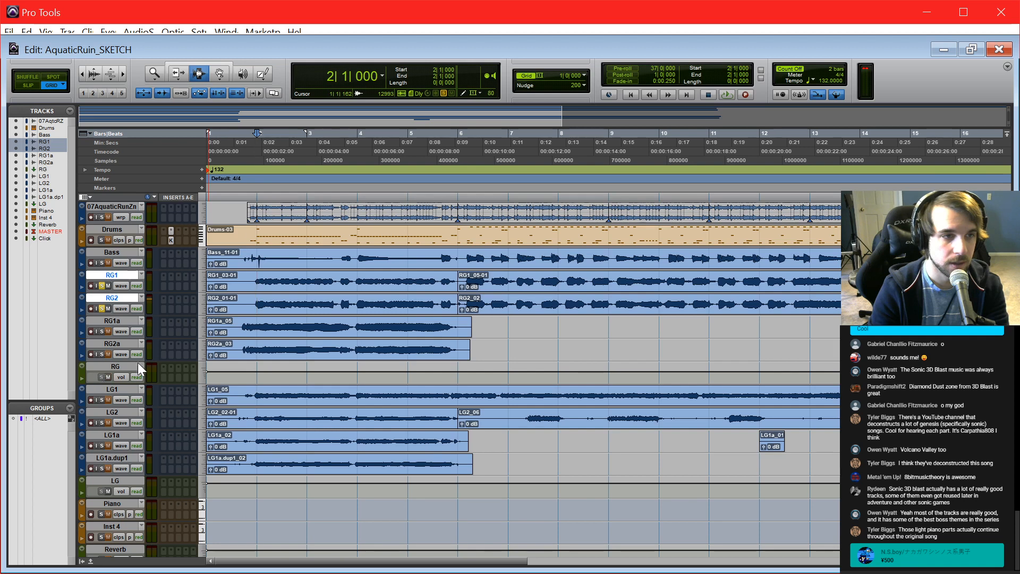
key("space")
key("space")
left_click(470, 300)
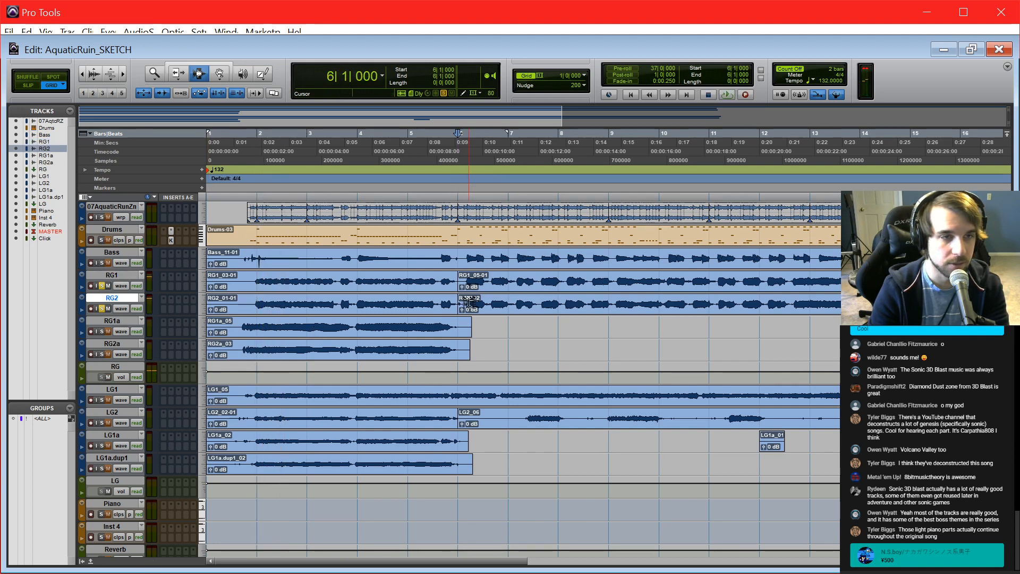
key("space")
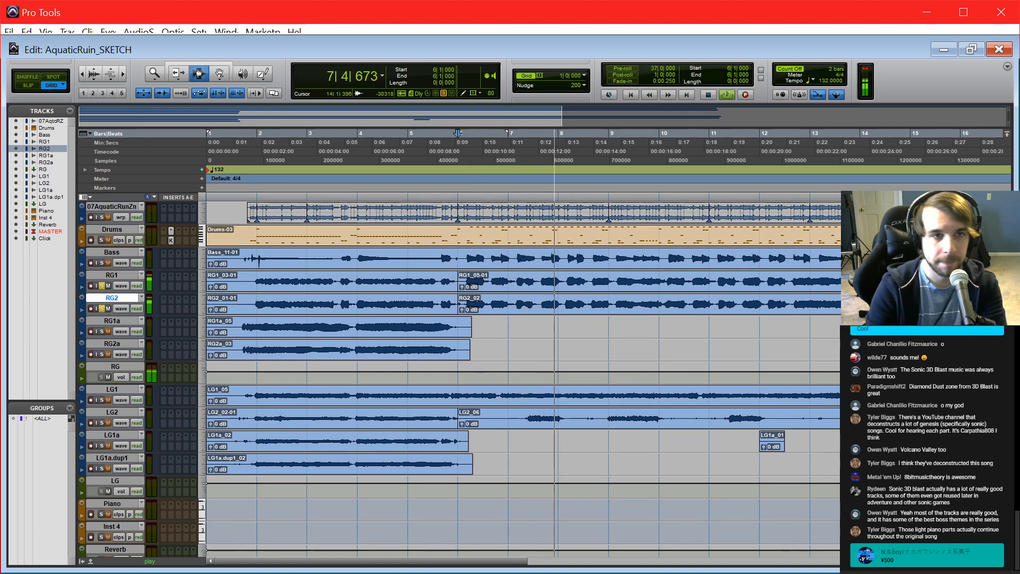
key("space")
left_click(865, 286)
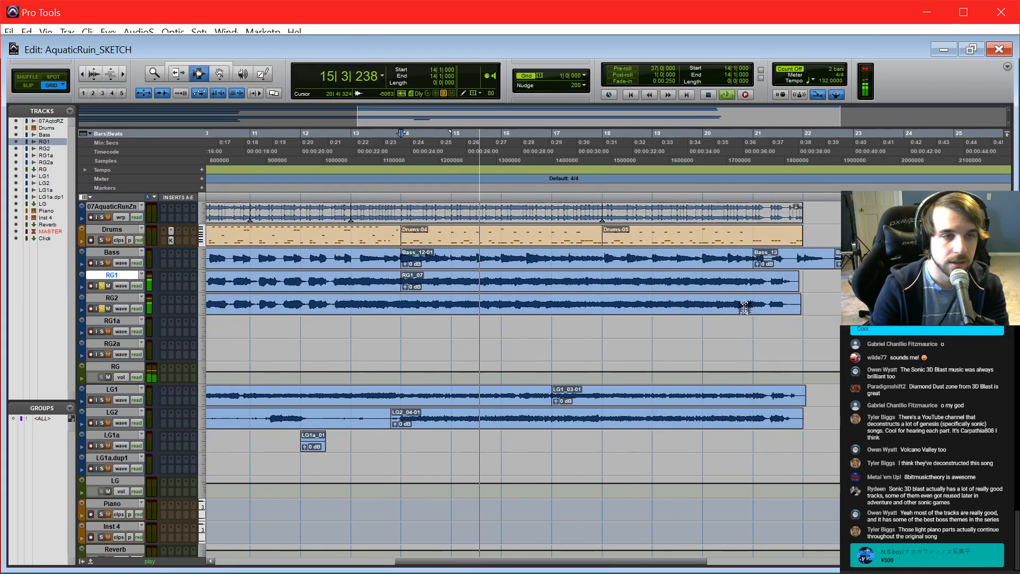
left_click(644, 300)
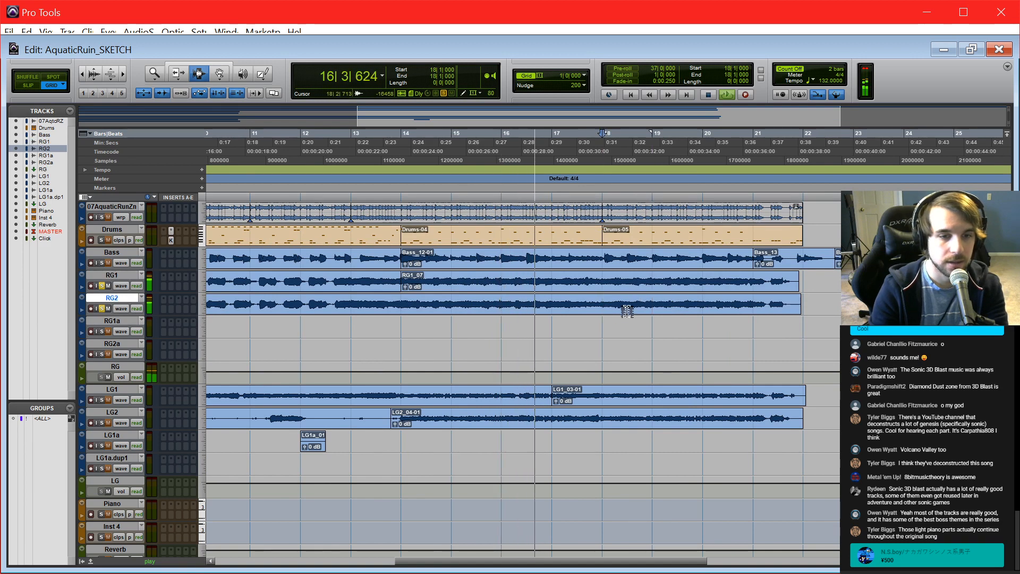
left_click(705, 301)
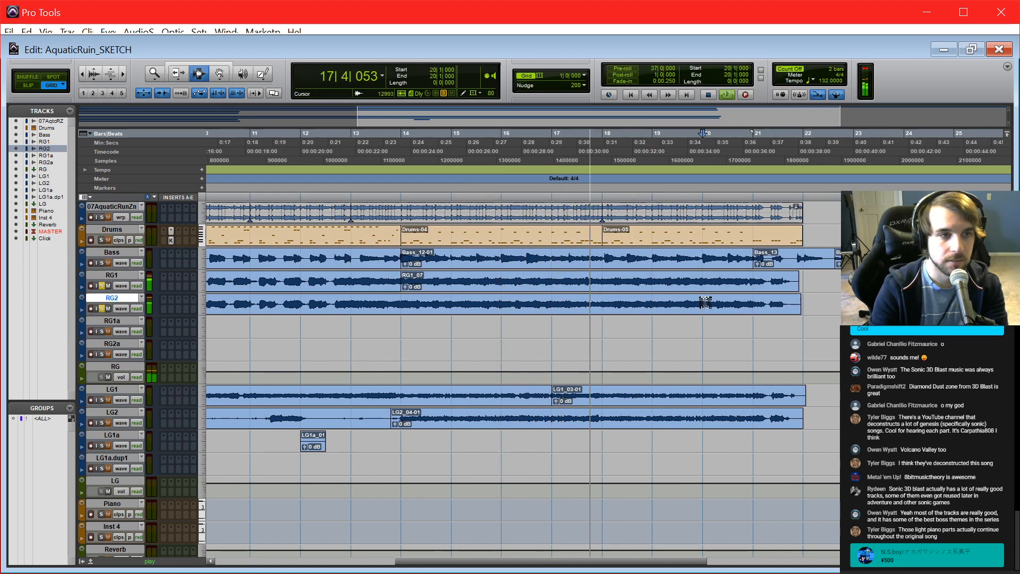
Step: Pan RG1 fully left and RG2 fully right, both at 100, in the mixer
key("ctrl+equal")
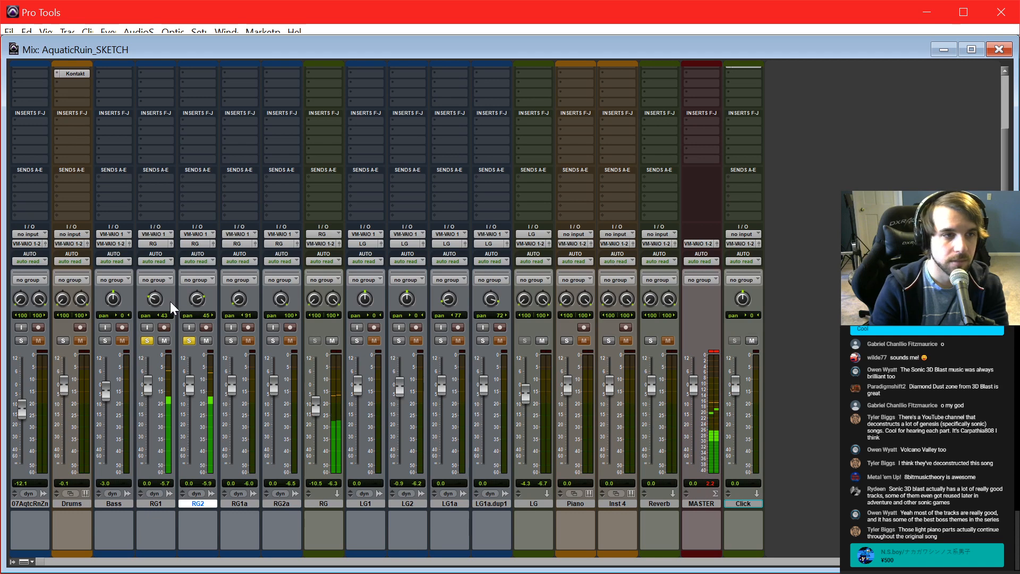
left_click_drag(164, 304, 171, 312)
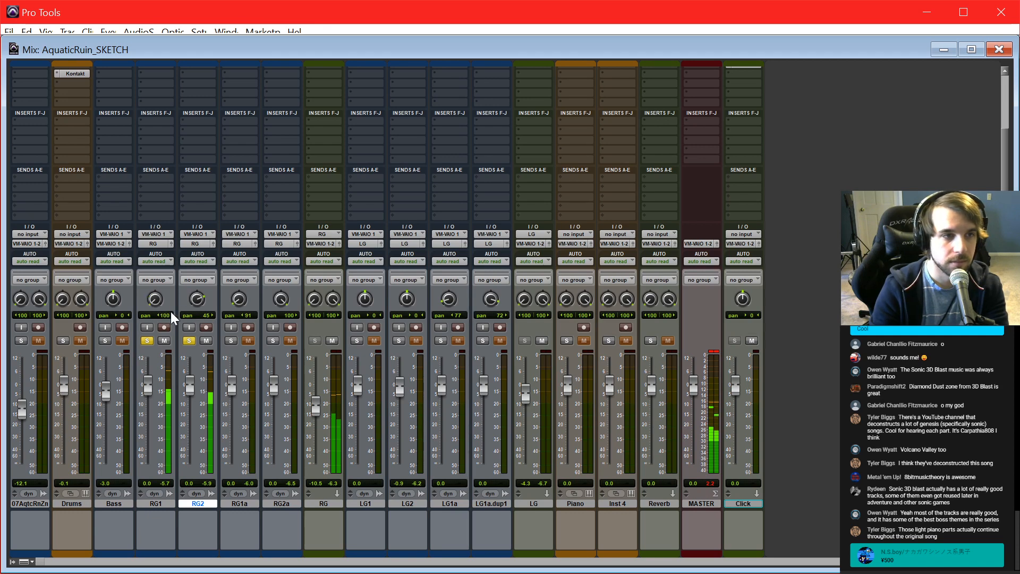
key("ctrl+equal")
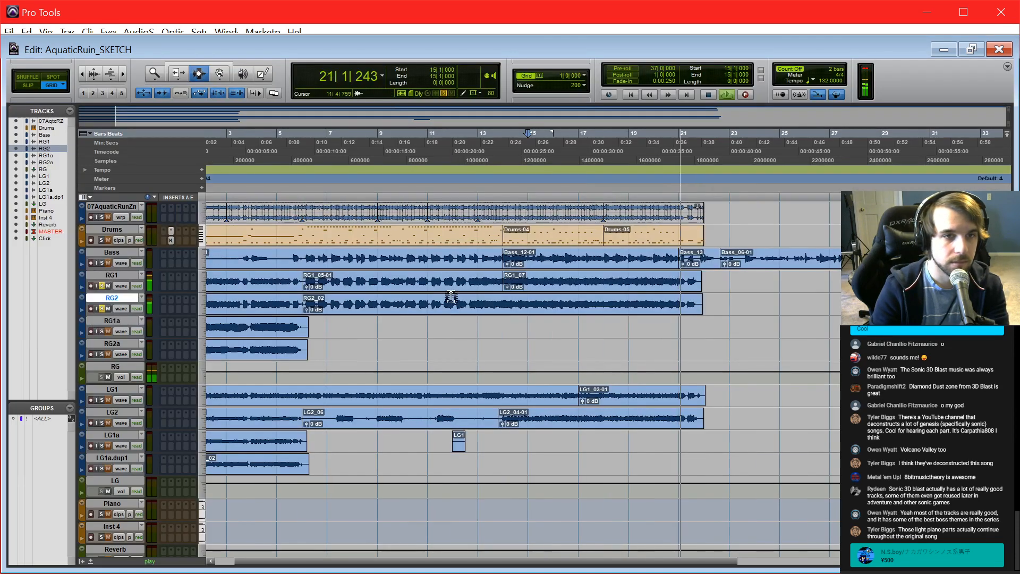
Step: Stop playback and move the RG1a_05 and RG2a_03 clips together so they start at bar 6 on their own tracks
key("space")
left_click(270, 332)
left_click(268, 353, "shift")
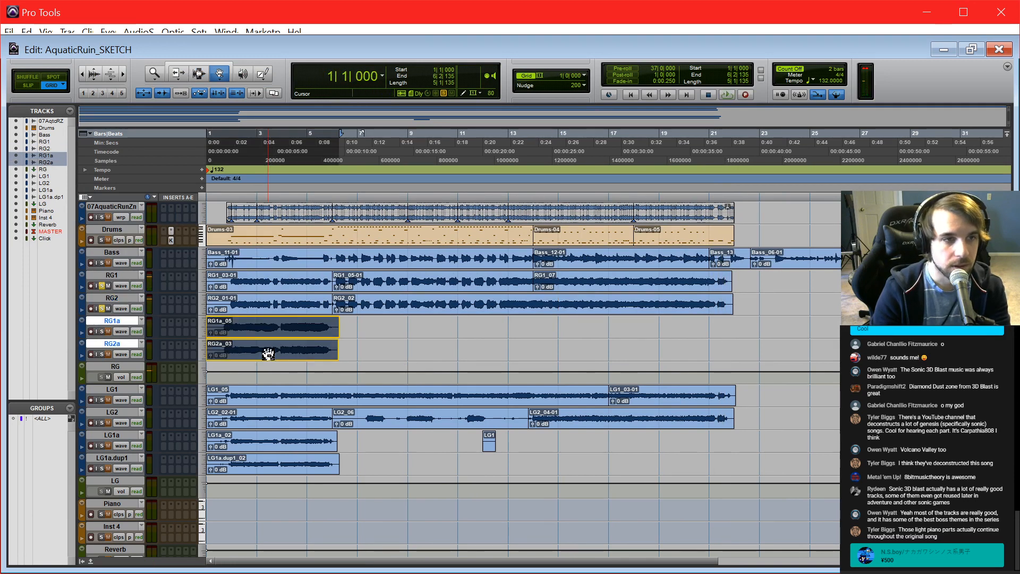
left_click_drag(289, 327, 410, 334)
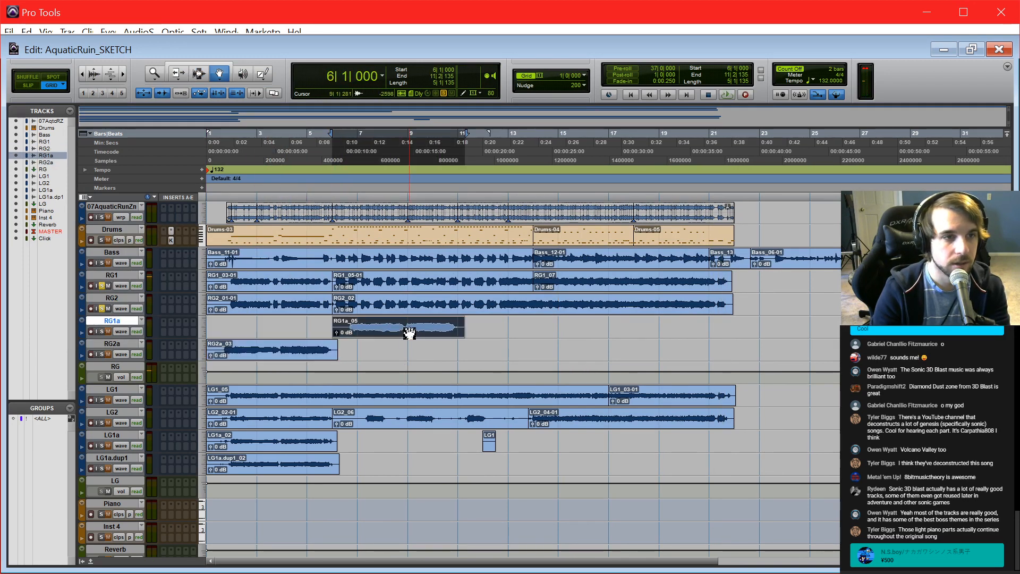
key("ctrl+z")
left_click(309, 356, "shift")
left_click_drag(305, 332, 431, 325)
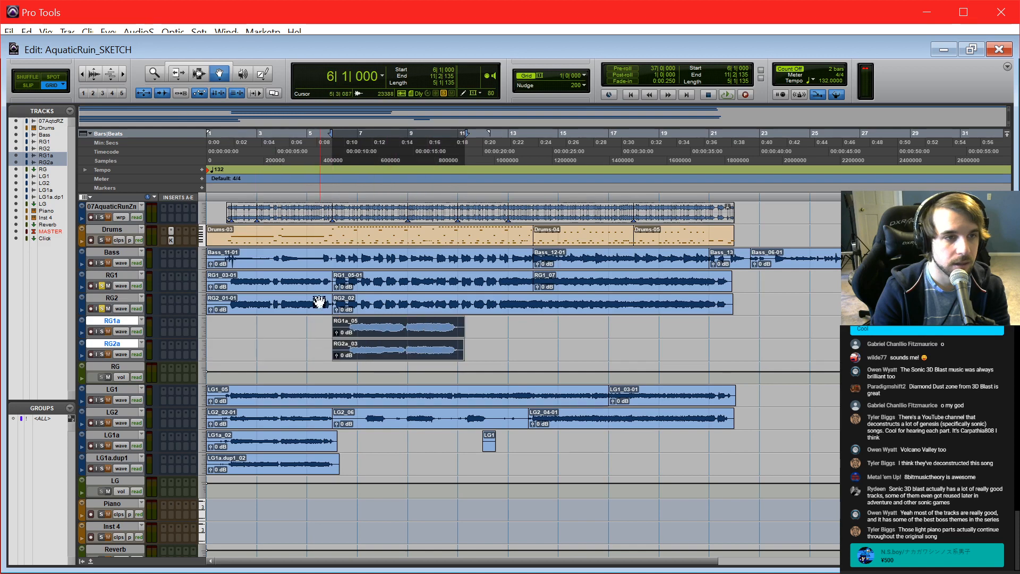
Step: Move the RG1_03-01 and RG2_01-01 clips down to the RG1a and RG2a tracks, keeping their start at bar 1
left_click(314, 288)
left_click(303, 300, "shift")
left_click_drag(303, 293, 295, 340)
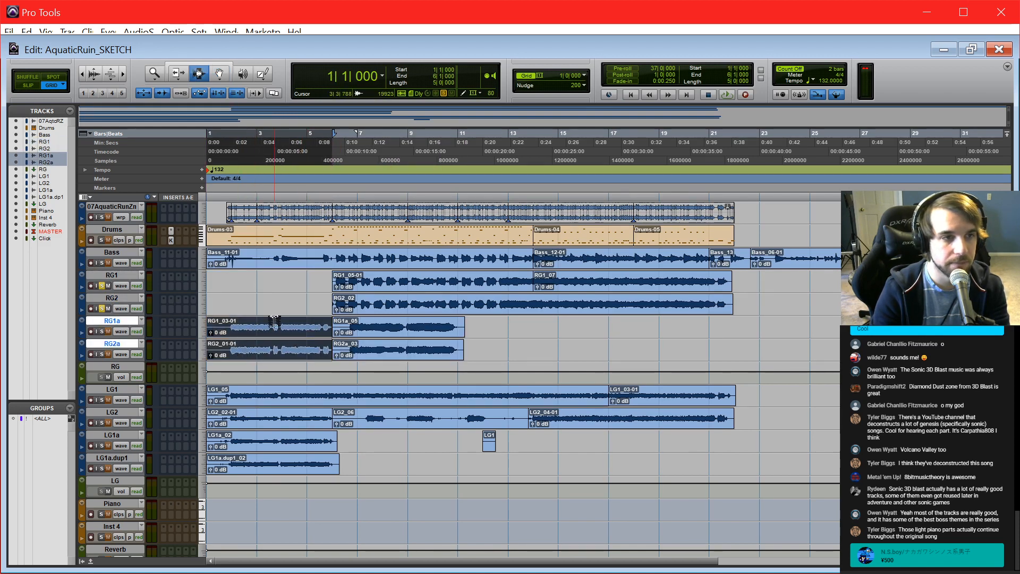
Step: Move the RG1a_05 and RG2a_03 clips up to the RG1 and RG2 tracks, starting at bar 1
left_click(380, 339)
left_click(381, 353, "shift")
left_click_drag(370, 331, 266, 289)
key("F7")
left_click(266, 307)
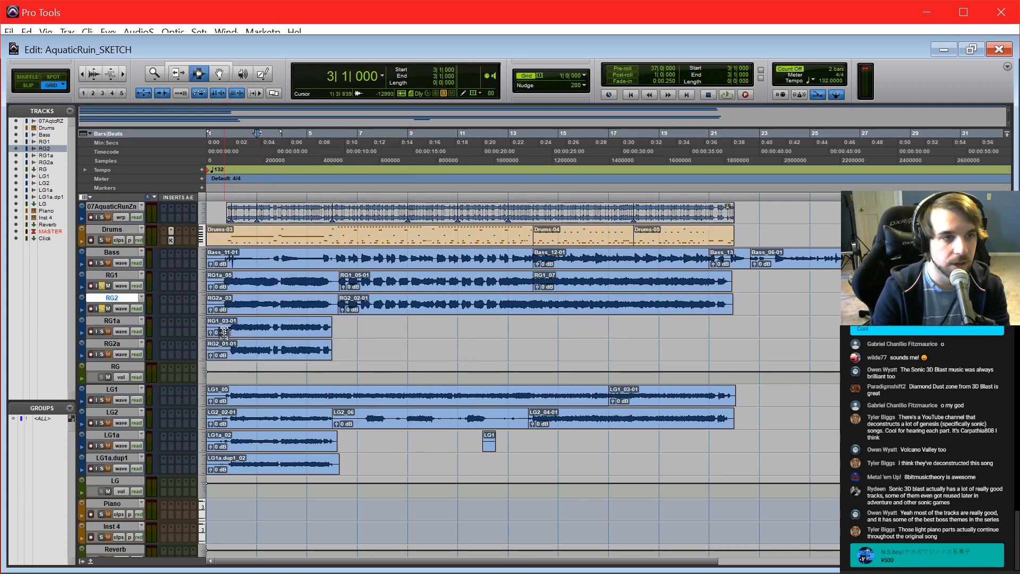
Step: During playback from bar 2, lower the faders to -7.0 dB on RG1a and -8.4 dB on RG2a and solo both tracks
left_click(225, 332)
key("space")
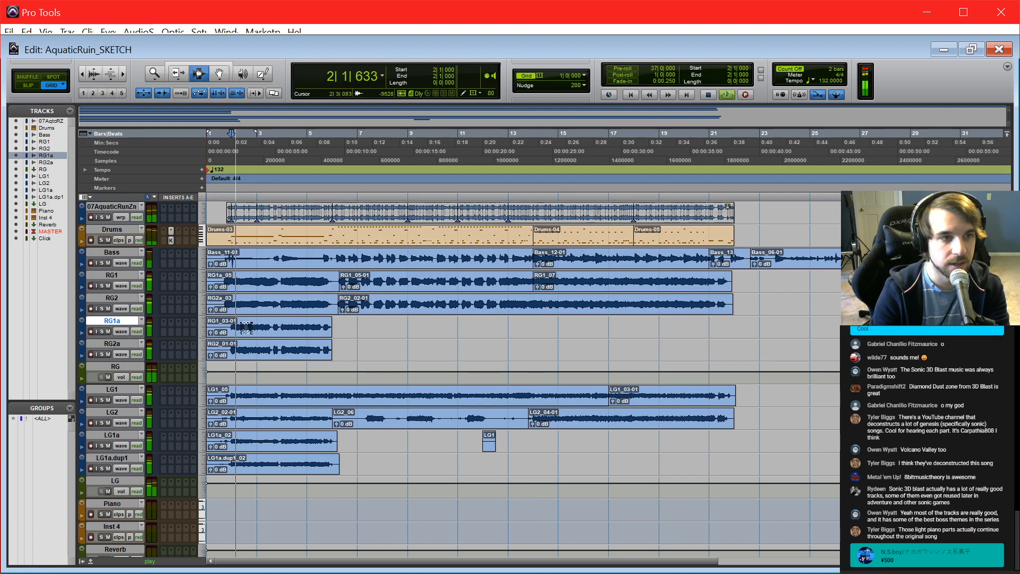
key("ctrl+equal")
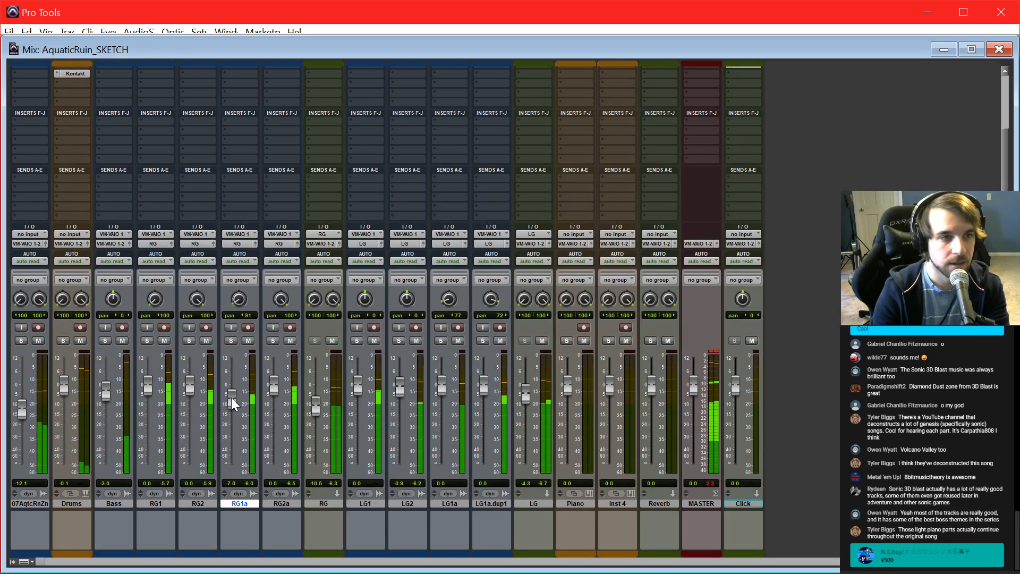
left_click(231, 341)
left_click(273, 341)
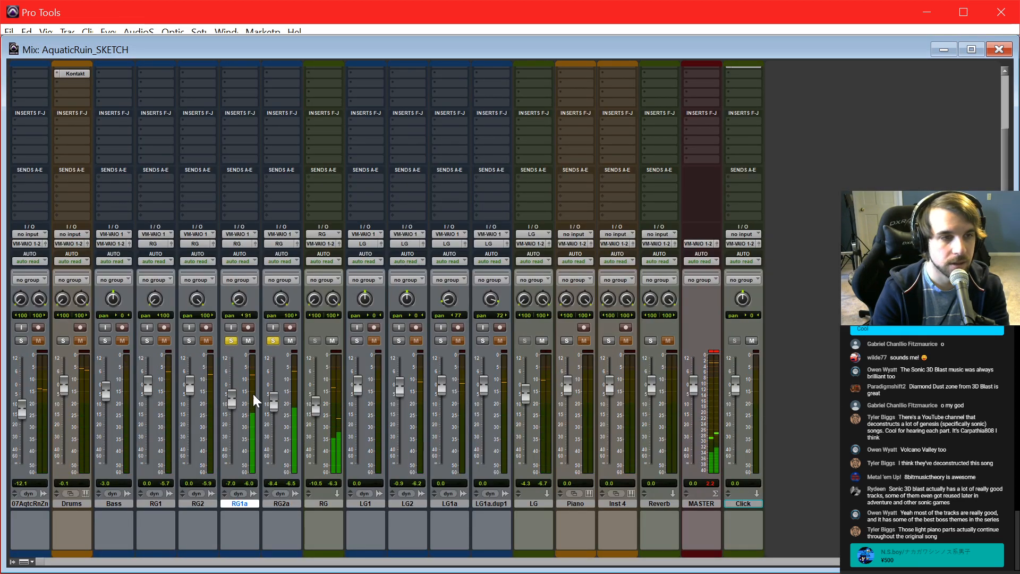
Step: Raise the RG1a and RG2a faders to -3.6 dB and narrow their panning, with RG1a at 43 left
left_click_drag(233, 398, 271, 394)
left_click_drag(239, 302, 284, 324)
scroll(281, 326, "up", 1)
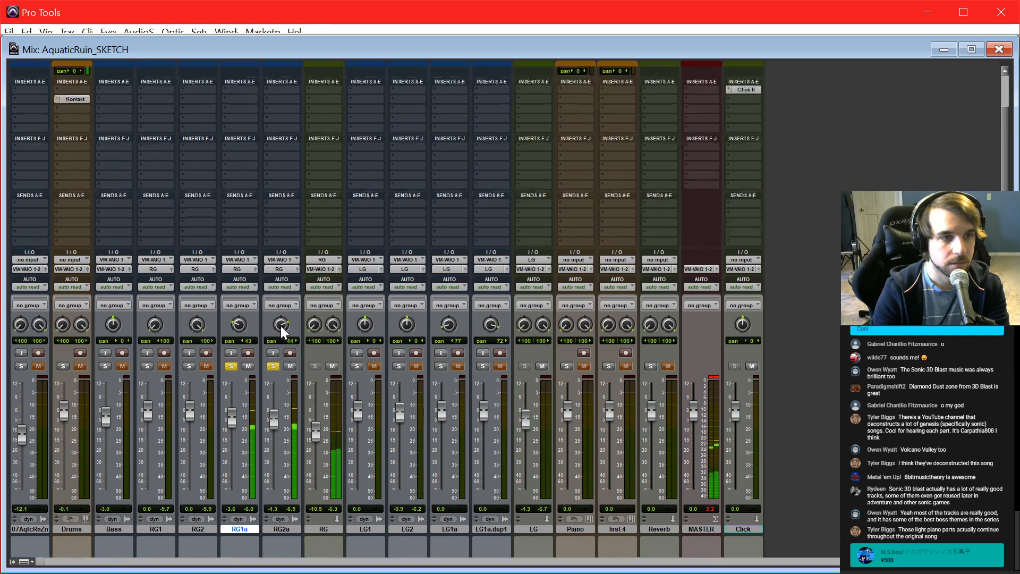
Step: Raise the RG2a fader to -3.3 dB and, with the track solos cleared, the RG fader to -8.6 dB
scroll(281, 326, "up", 2)
left_click_drag(273, 459, 275, 455)
left_click(271, 404, "alt")
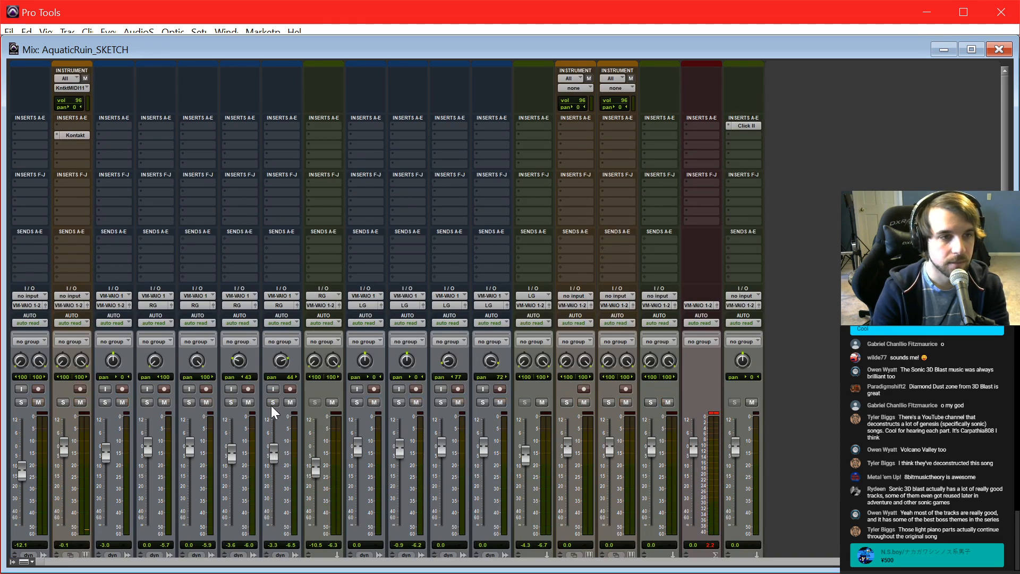
left_click_drag(313, 467, 315, 464)
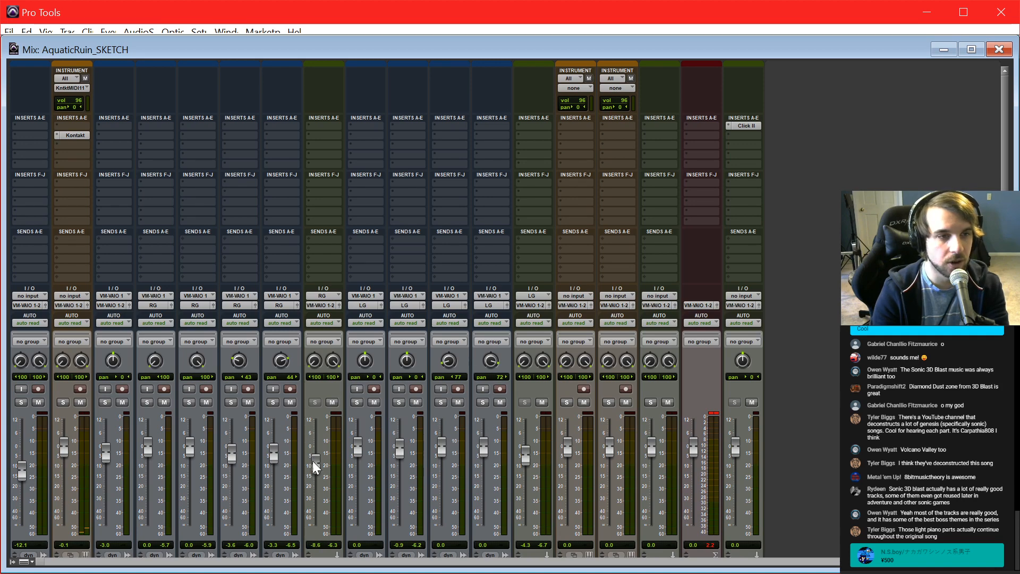
Step: Solo RG1, RG2, RG1a and RG2a and select the RG2 track from bar 6 to bar 22 for playback
scroll(192, 530, "down", 3)
left_click(166, 505)
left_click(267, 505, "shift")
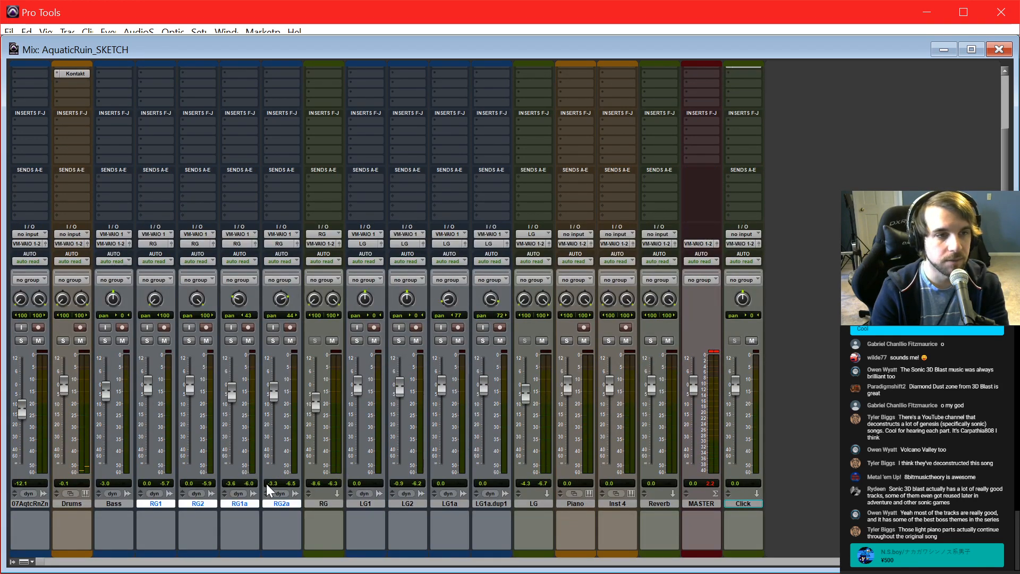
left_click(230, 342, "alt+shift")
key("ctrl+equal")
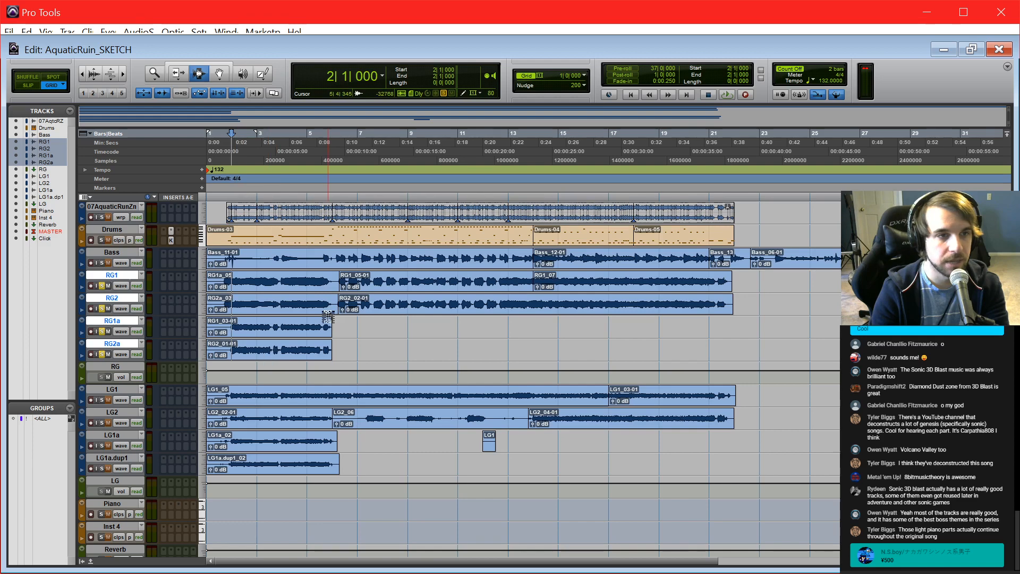
left_click_drag(335, 307, 734, 304)
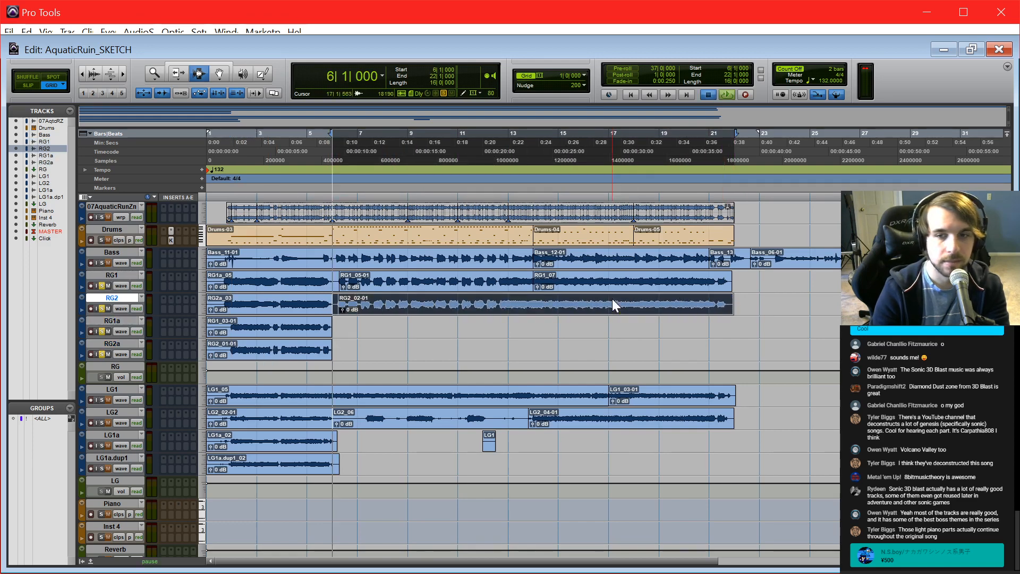
Step: Insert a stereo Neutron Equalizer in the second insert slot of the RG track
key("ctrl+equal")
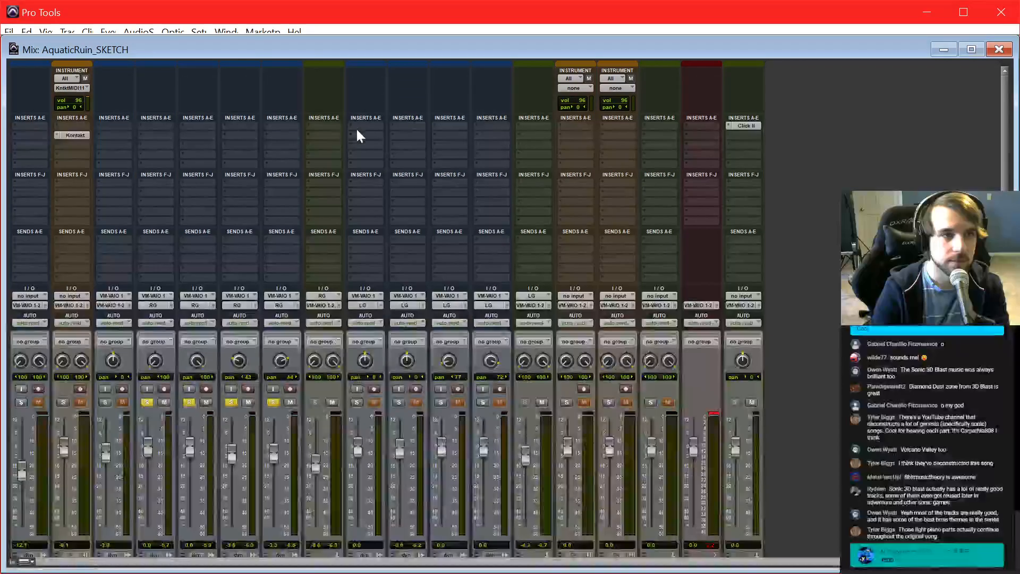
left_click(323, 135)
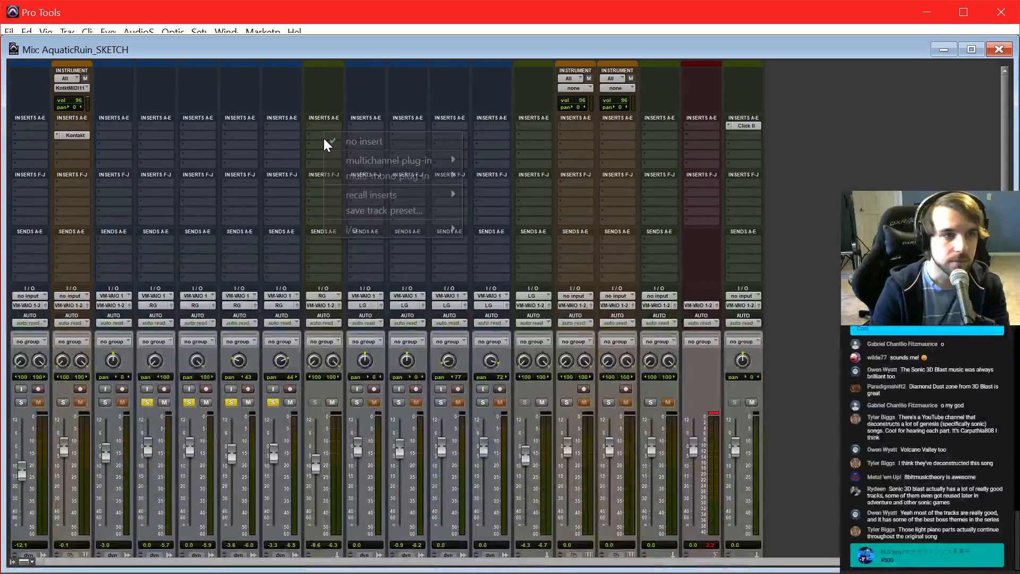
mouse_move(458, 154)
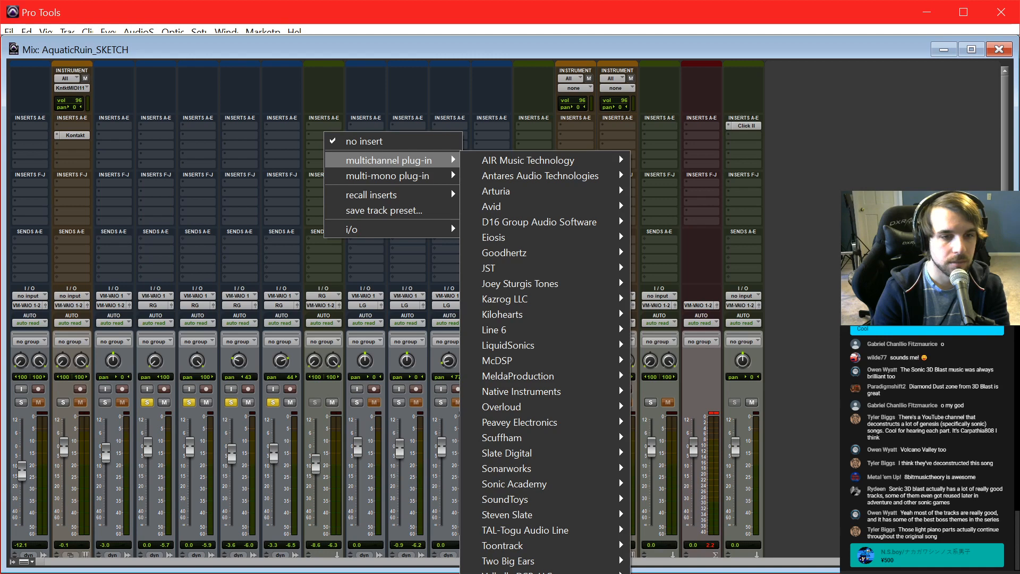
key("Escape")
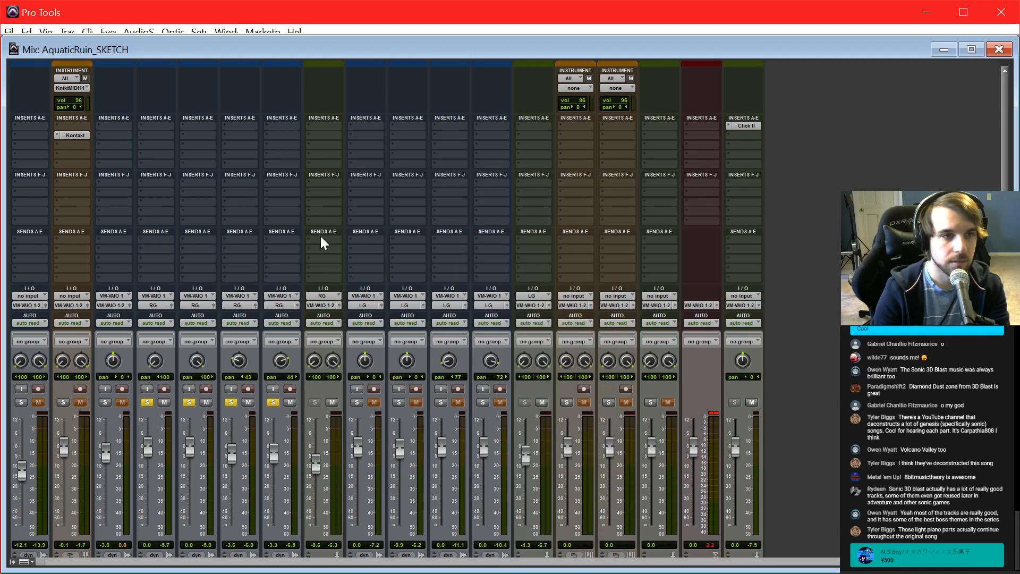
left_click(326, 162)
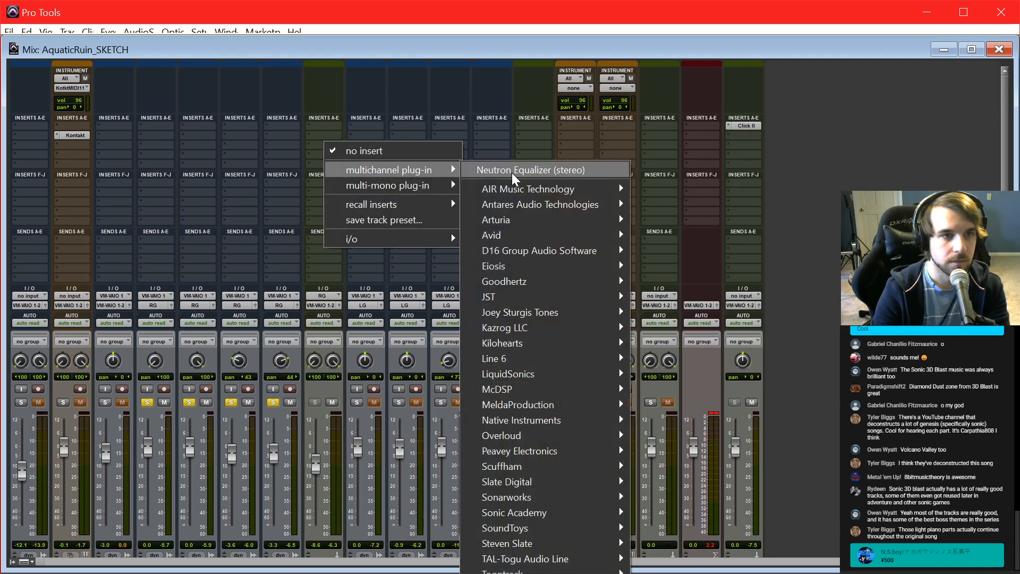
key("Escape")
key("ctrl+equal")
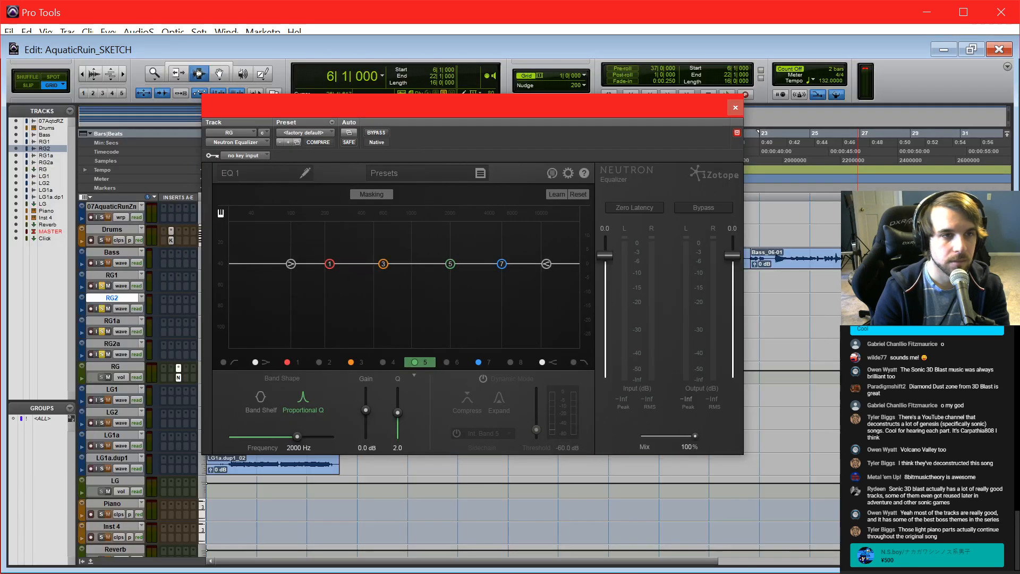
Step: Enable the 12 dB low-cut filter in the RG equalizer and set it to 236 Hz while auditioning from bar 6
key("space")
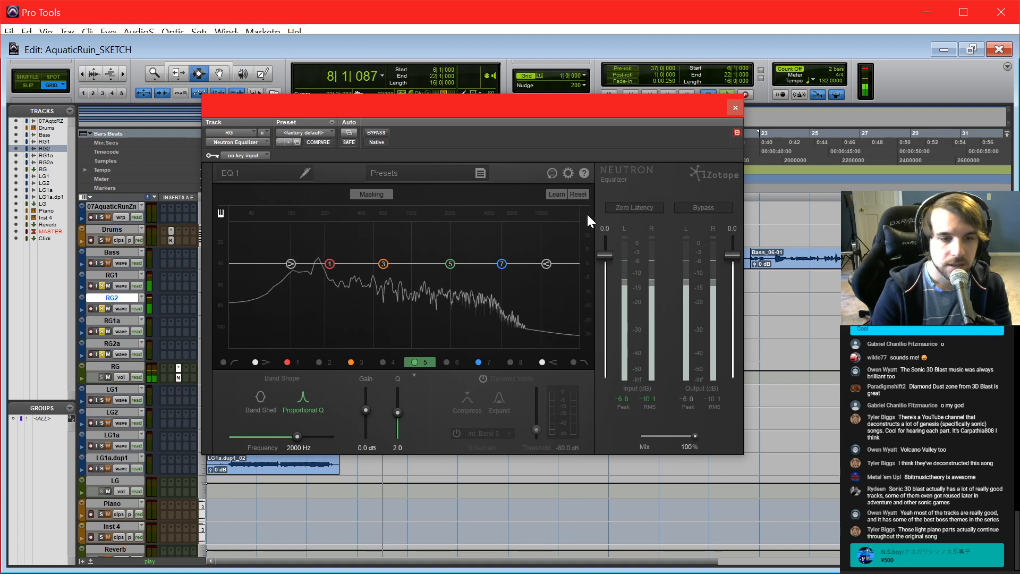
key("space")
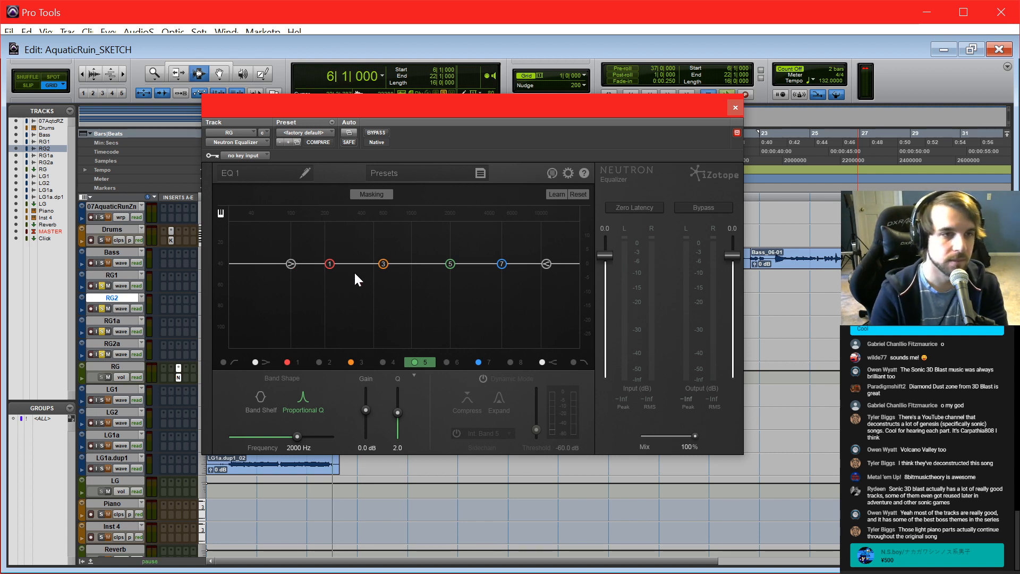
left_click_drag(548, 114, 599, 137)
key("space")
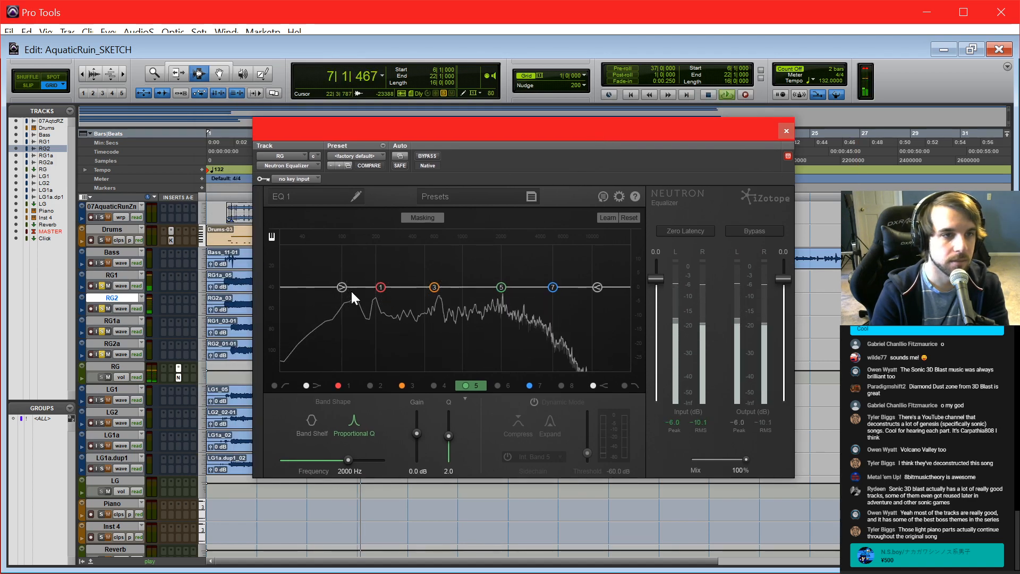
left_click(273, 385)
left_click_drag(301, 287, 384, 287)
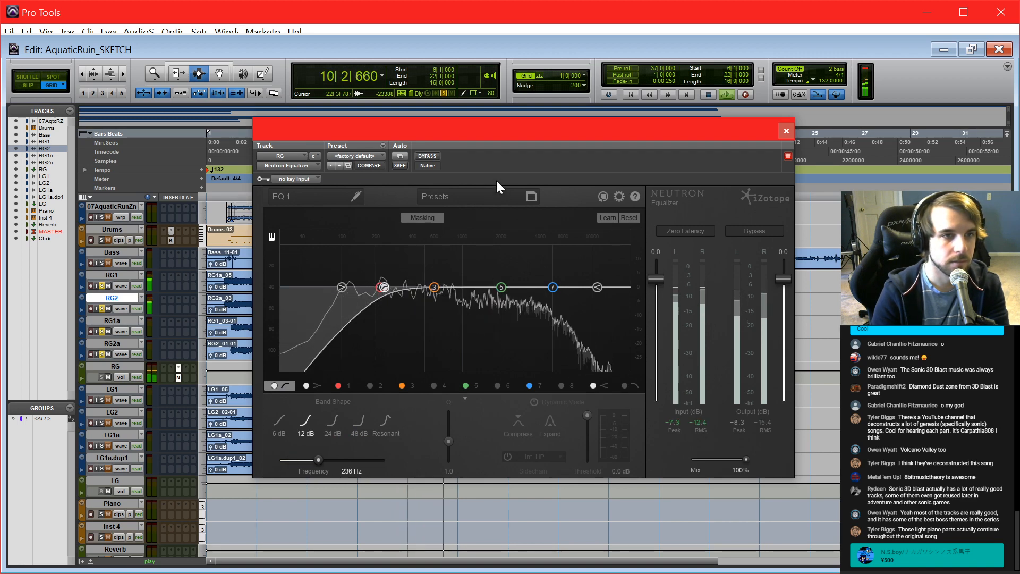
key("space")
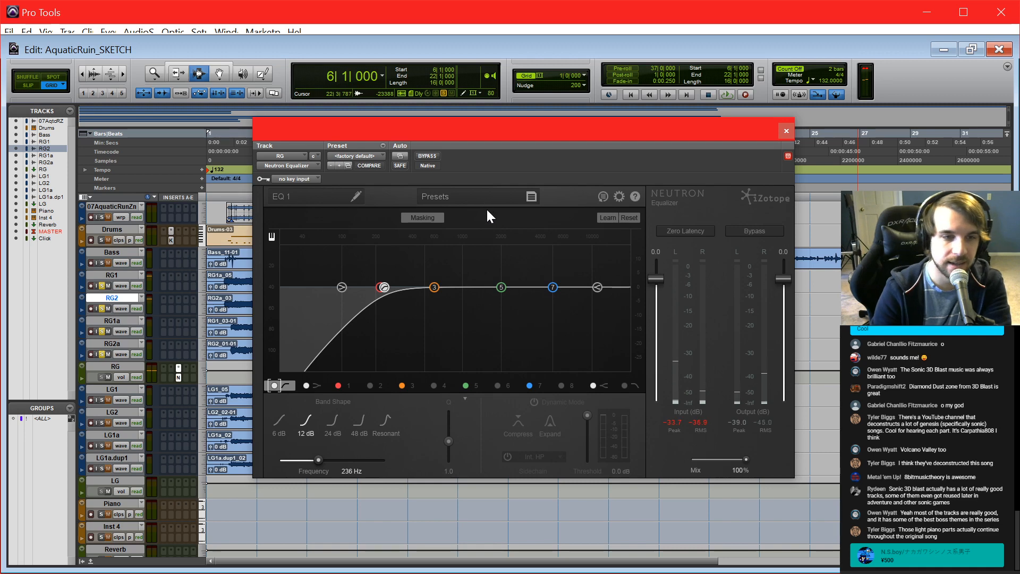
key("space")
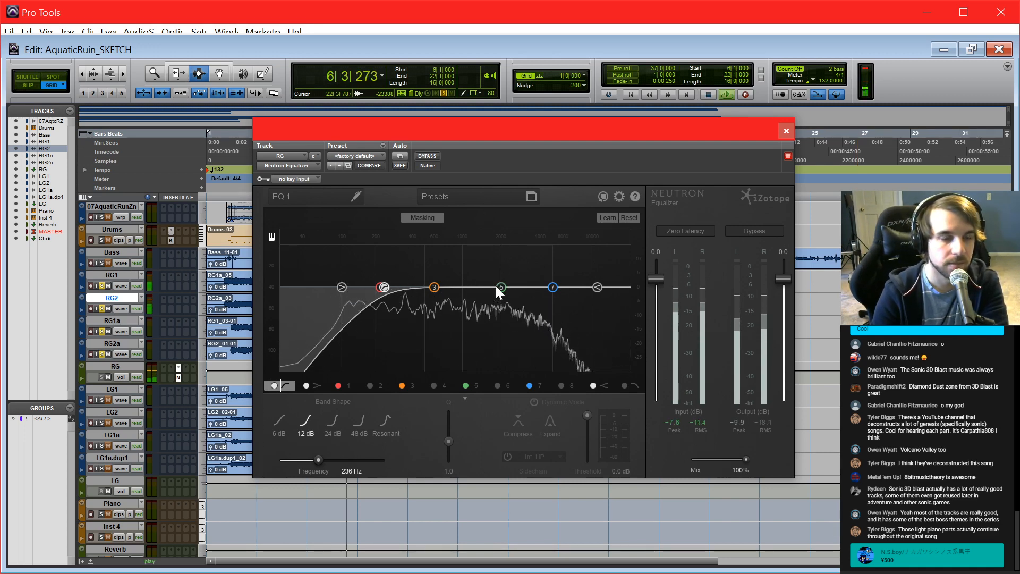
key("space")
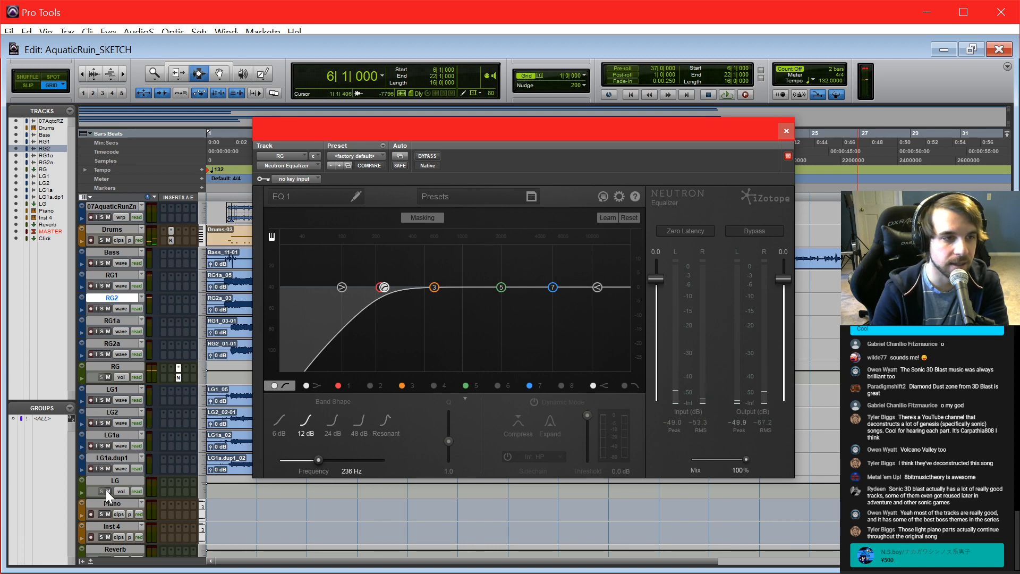
Step: Mute the 07AquaticRuin reference and LG tracks and play the mix from bar 6 with the equalizer moved aside
left_click(108, 218)
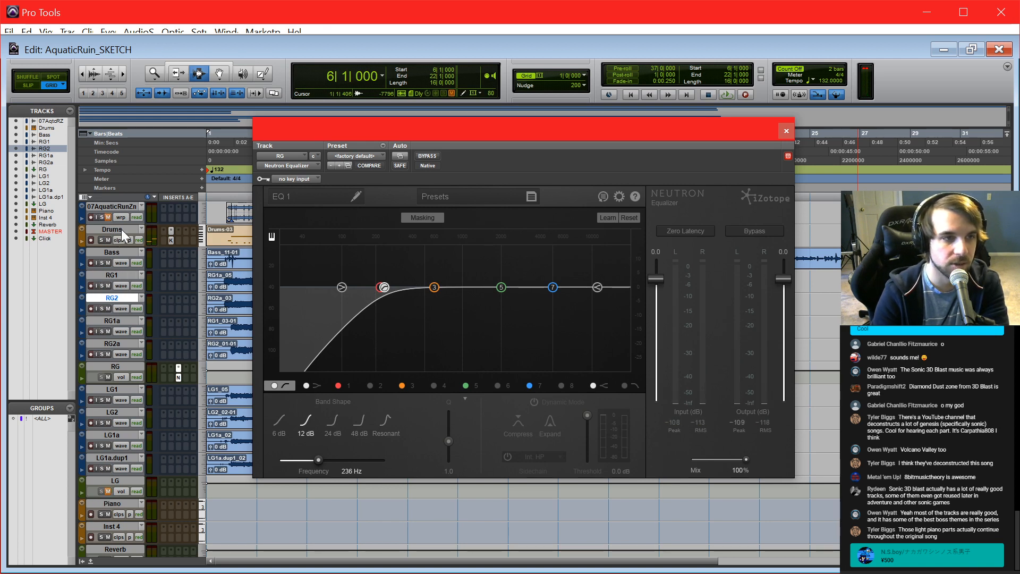
left_click_drag(352, 139, 629, 133)
key("space")
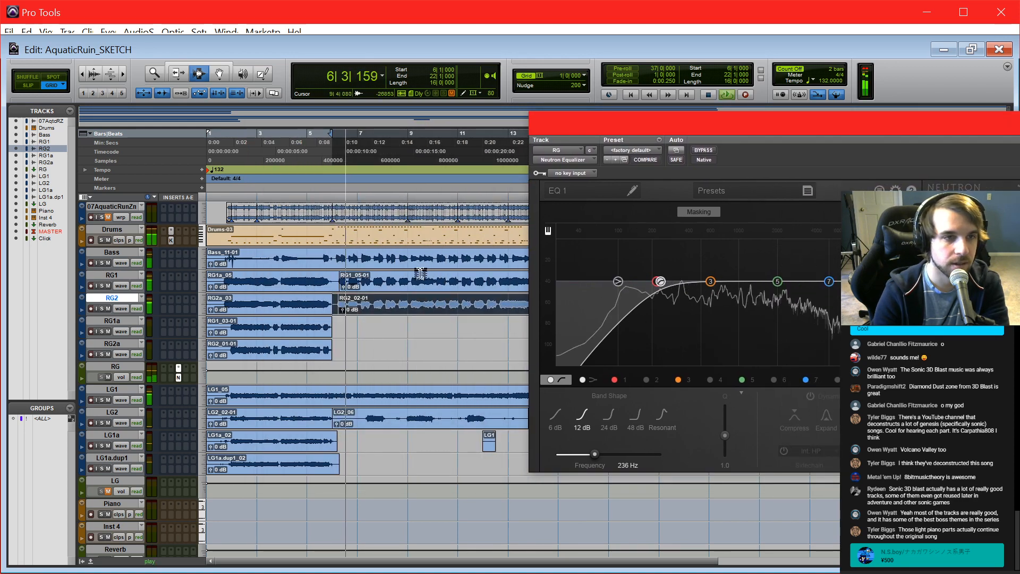
Step: Lower the Drums fader to -2.5 dB and Bass to -5.2 dB, and play Bass, RG1 and RG2 soloed
key("ctrl+equal")
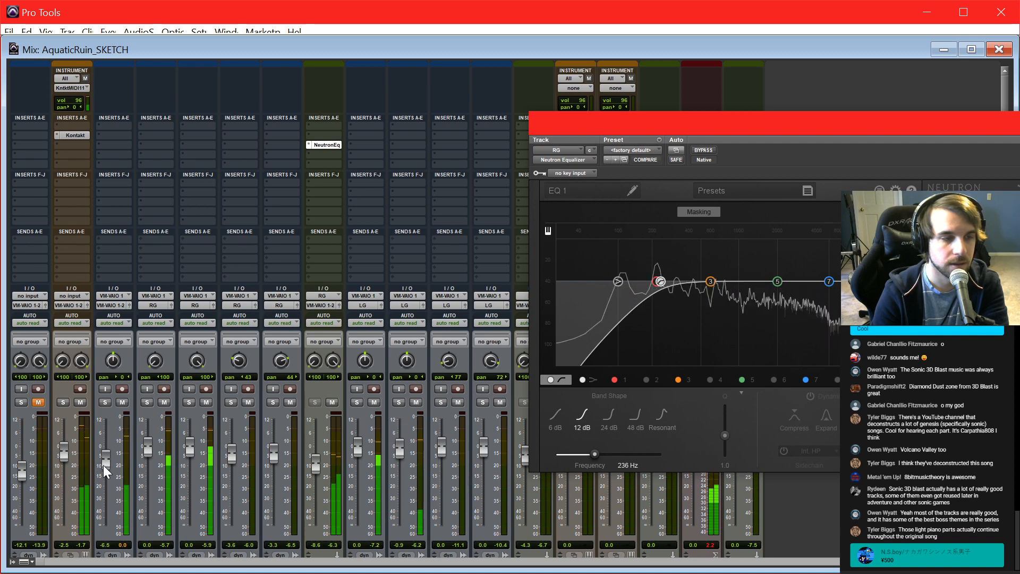
left_click(104, 402)
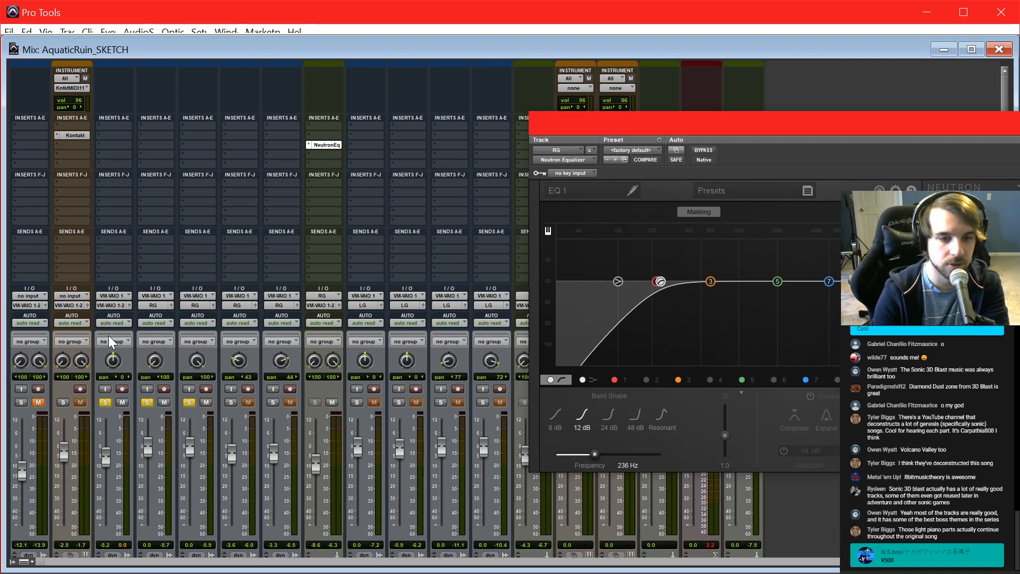
key("space")
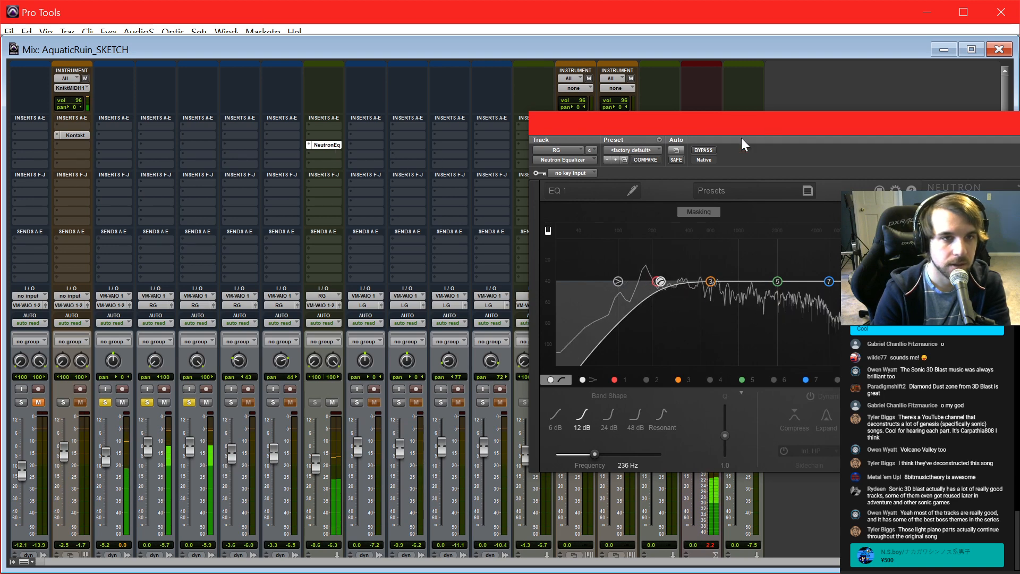
Step: Compare the RG equalizer bypassed and active, and raise its low-cut frequency to 255 Hz
left_click(707, 149)
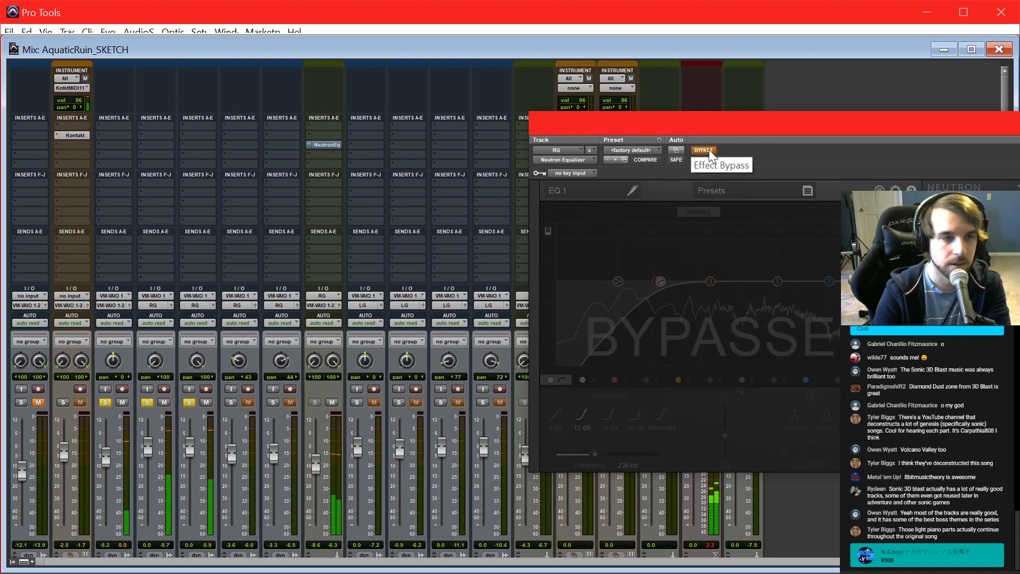
left_click(709, 148)
left_click_drag(660, 282, 664, 282)
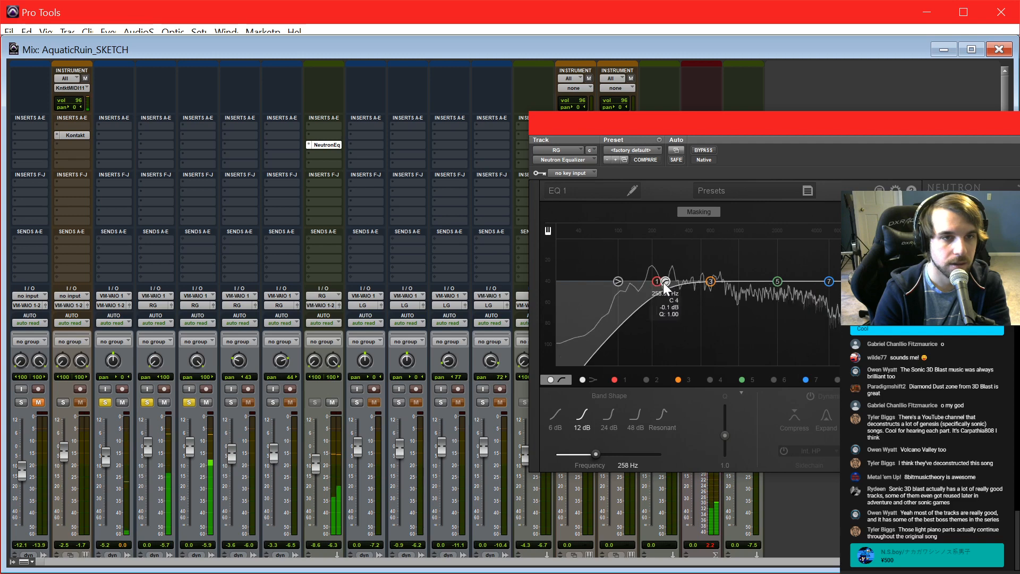
key("space")
Step: Insert a Neutron Equalizer in the first insert slot of the Bass track and bring its window into full view
left_click(115, 145)
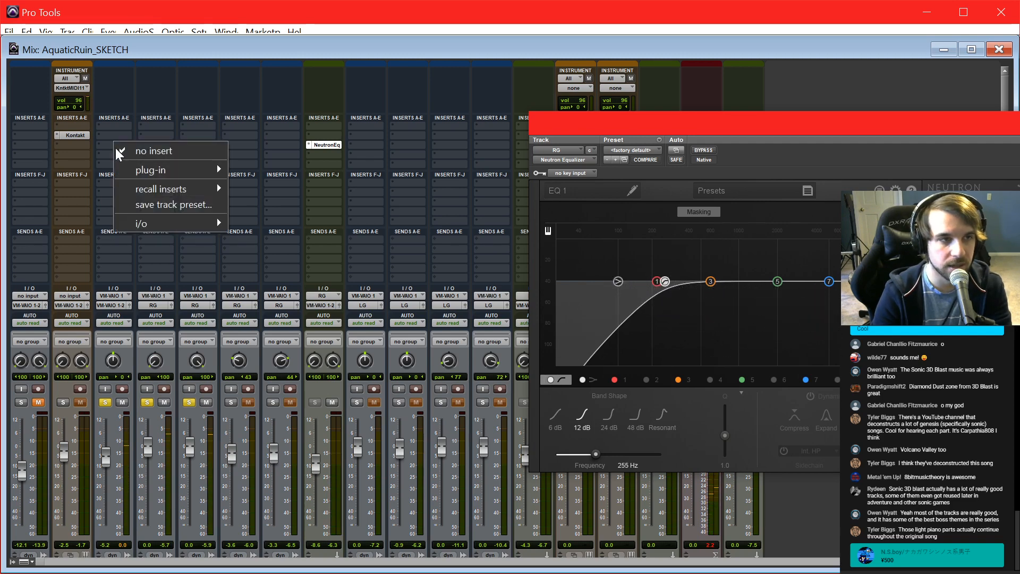
mouse_move(137, 170)
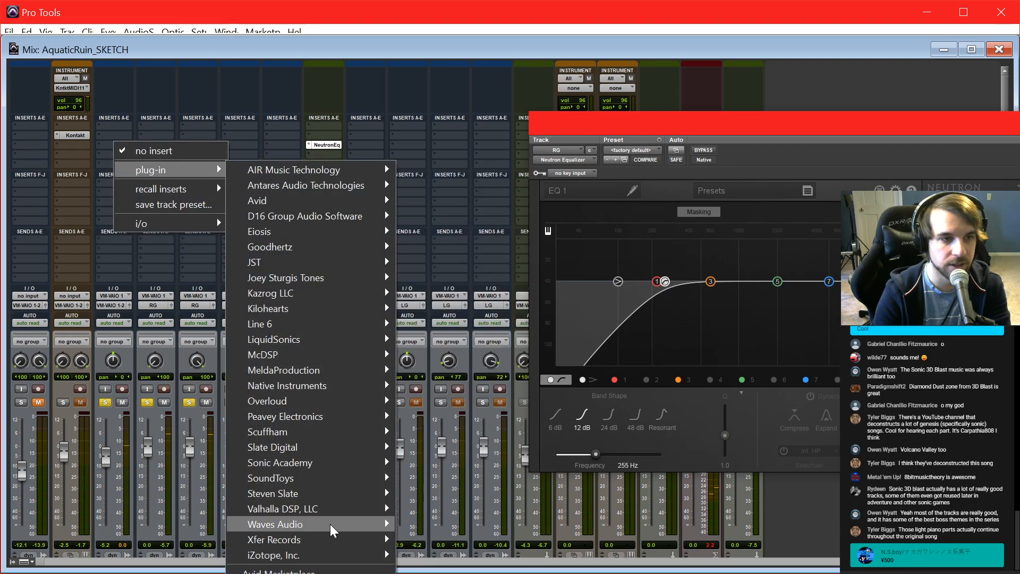
mouse_move(366, 386)
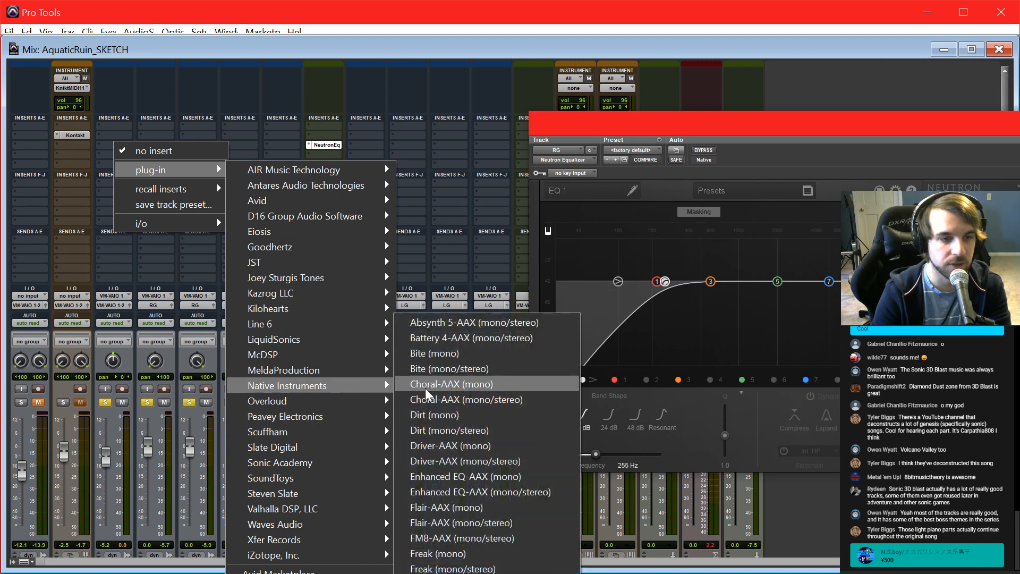
mouse_move(324, 555)
left_click(489, 540)
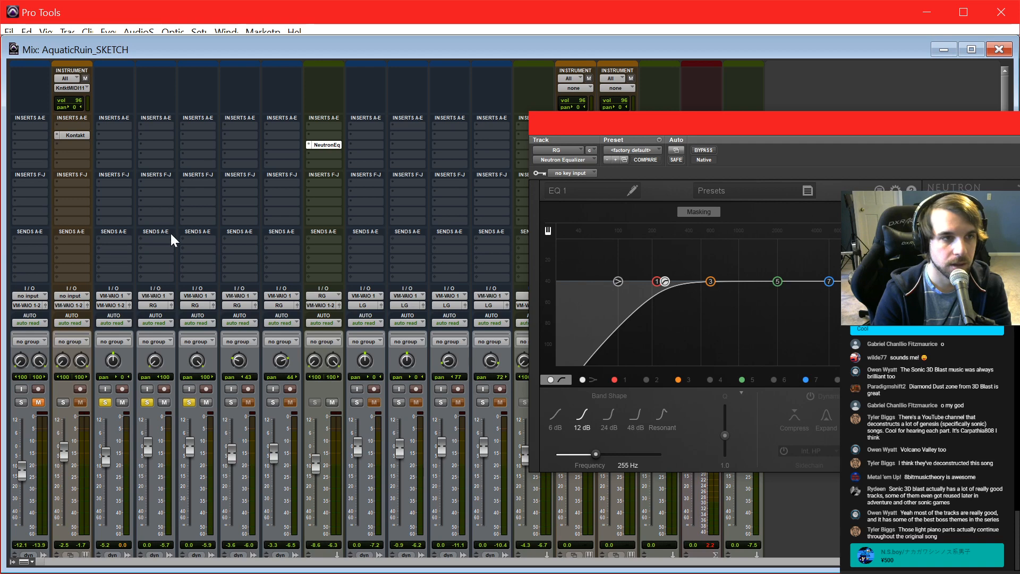
left_click(115, 139)
mouse_move(139, 159)
left_click(277, 161)
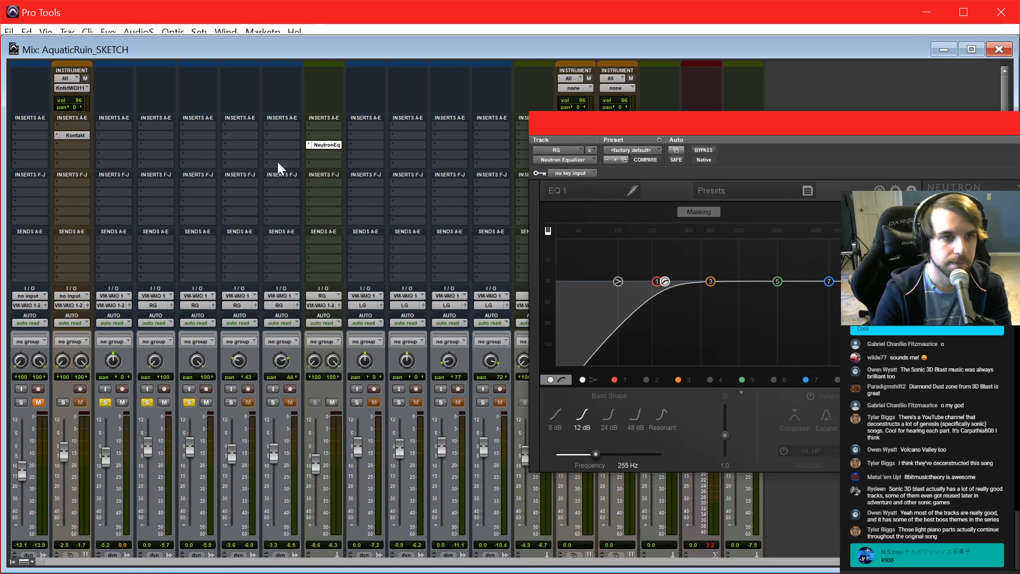
left_click_drag(575, 135, 325, 114)
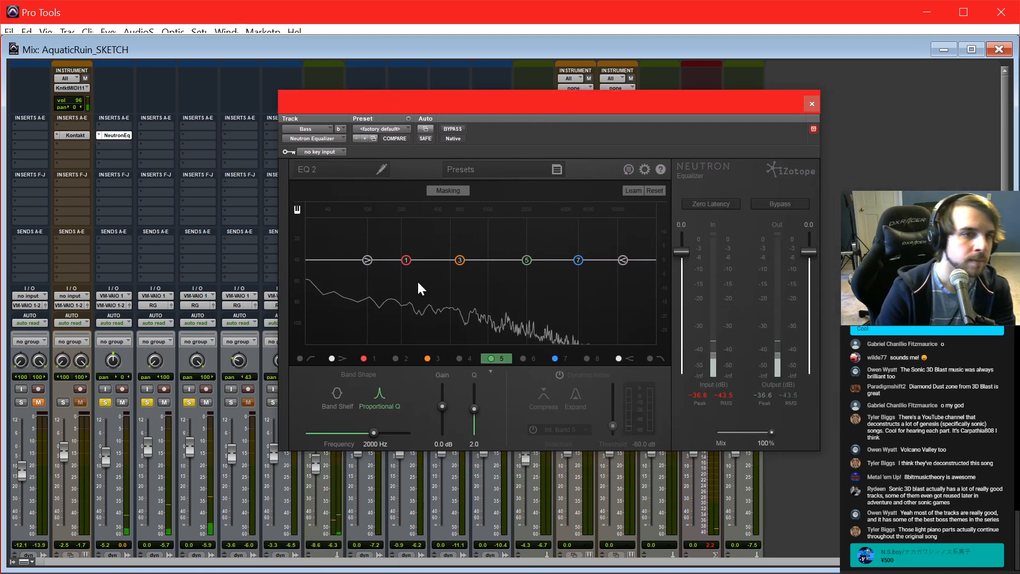
Step: With only Bass soloed, sweep band 3 of its equalizer and set a cut of -11.2 dB at 949 Hz
left_click(143, 402, "alt")
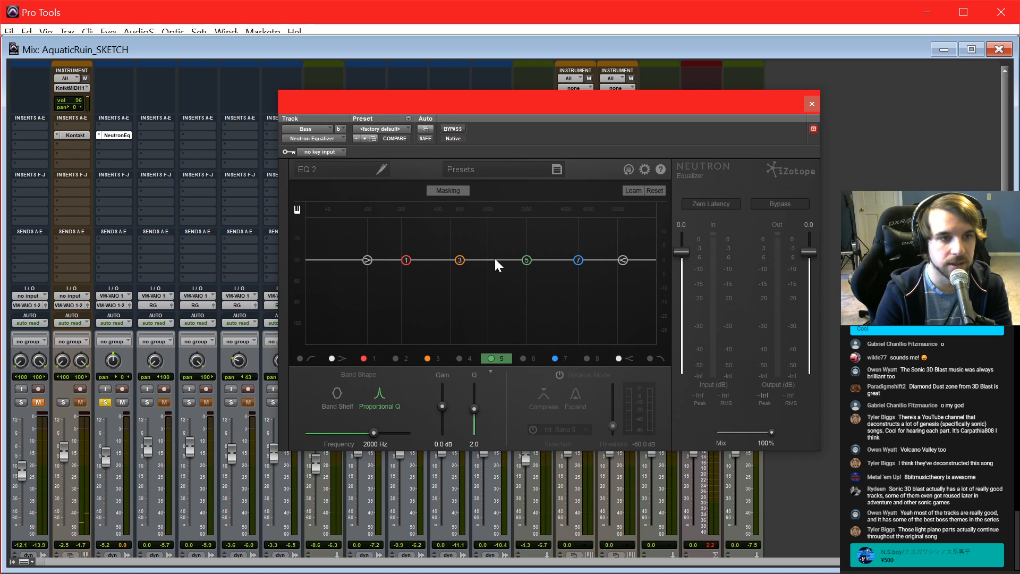
key("space")
left_click_drag(460, 261, 484, 227)
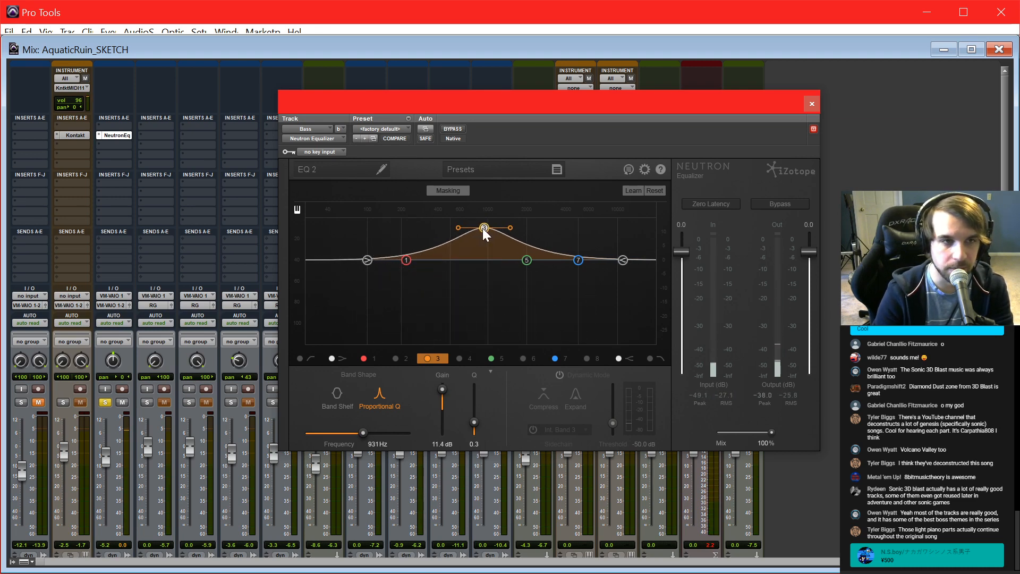
left_click_drag(484, 228, 484, 279)
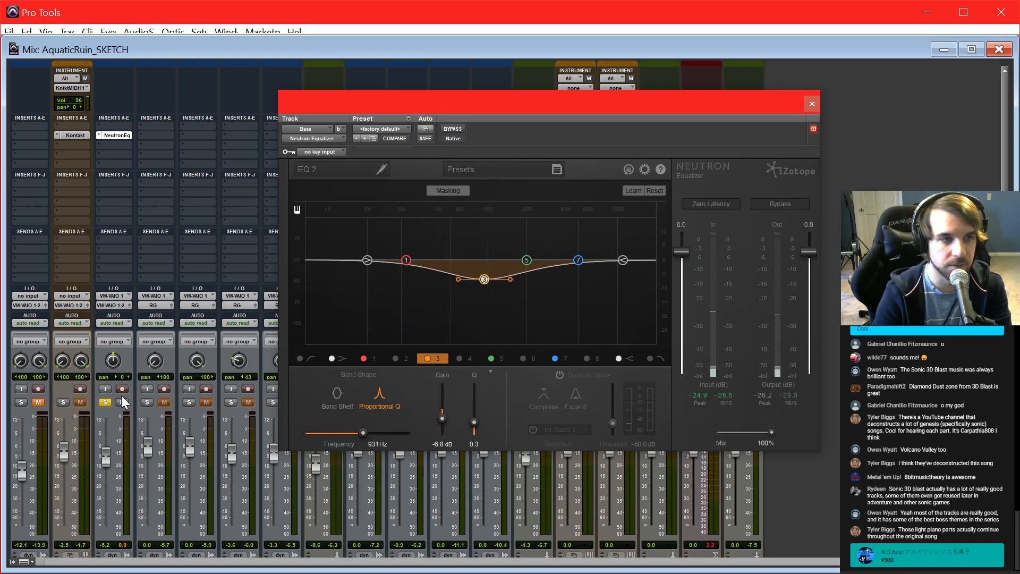
left_click_drag(484, 284, 485, 291)
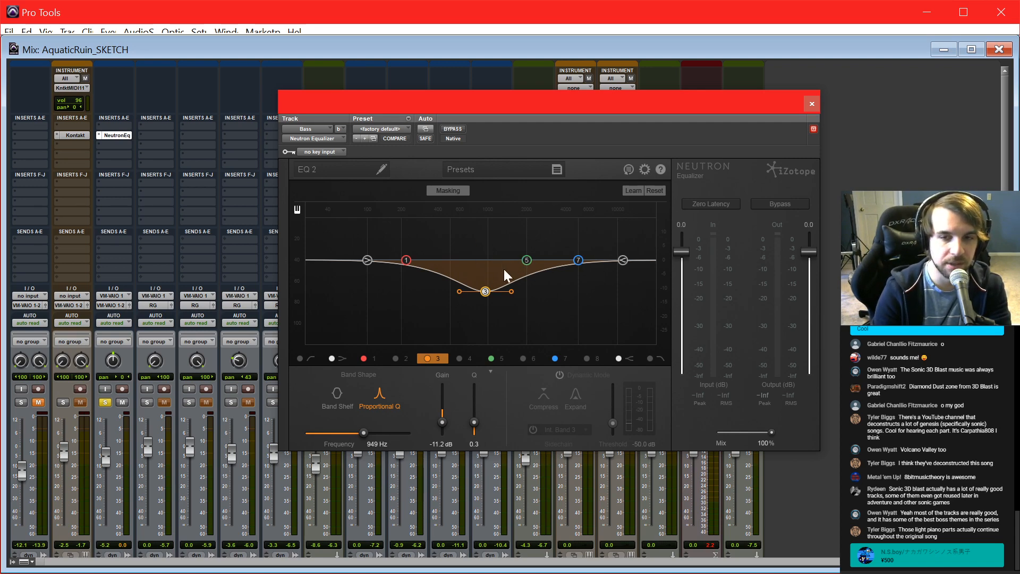
Step: Play Bass with RG1 and RG2 soloed, raise the Bass fader to -2.2 dB, and close the Bass equalizer
key("space")
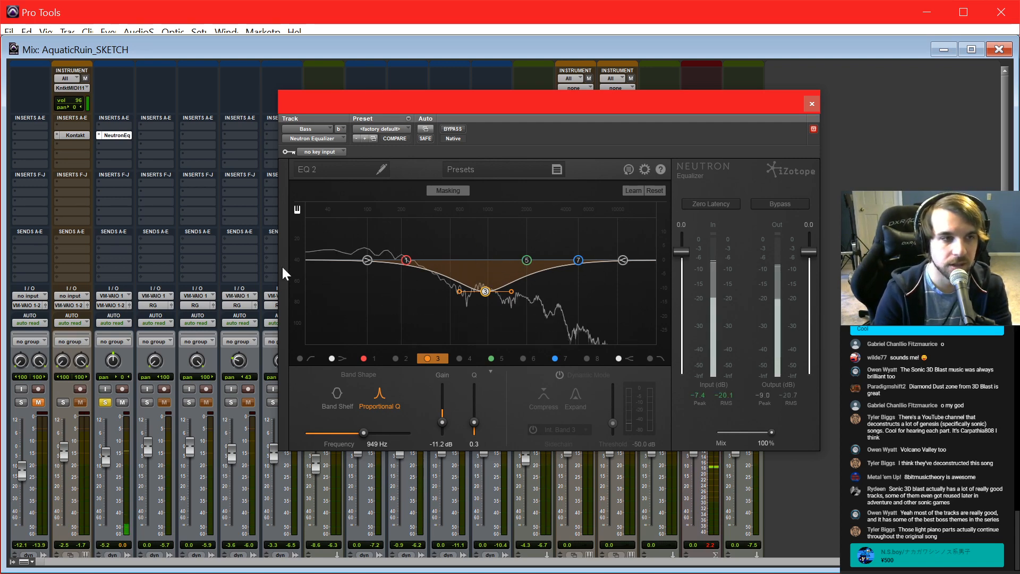
left_click(147, 402)
left_click(189, 402)
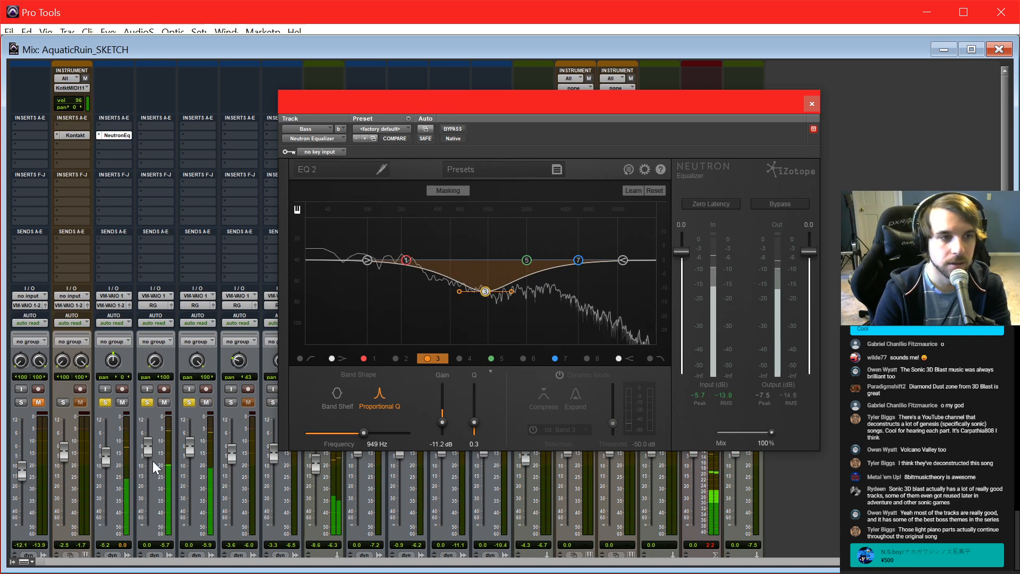
left_click_drag(105, 463, 105, 457)
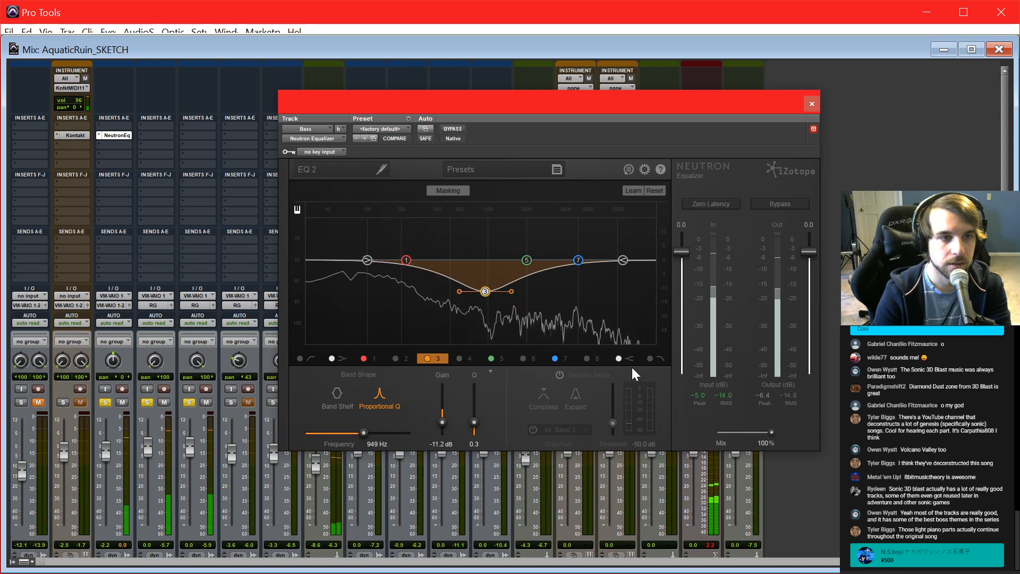
key("space")
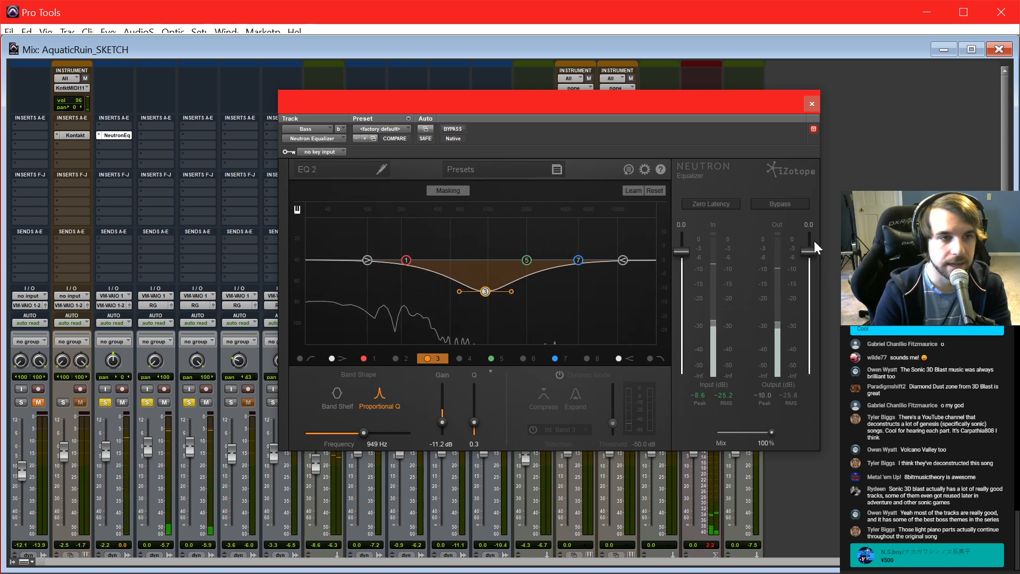
left_click(812, 104)
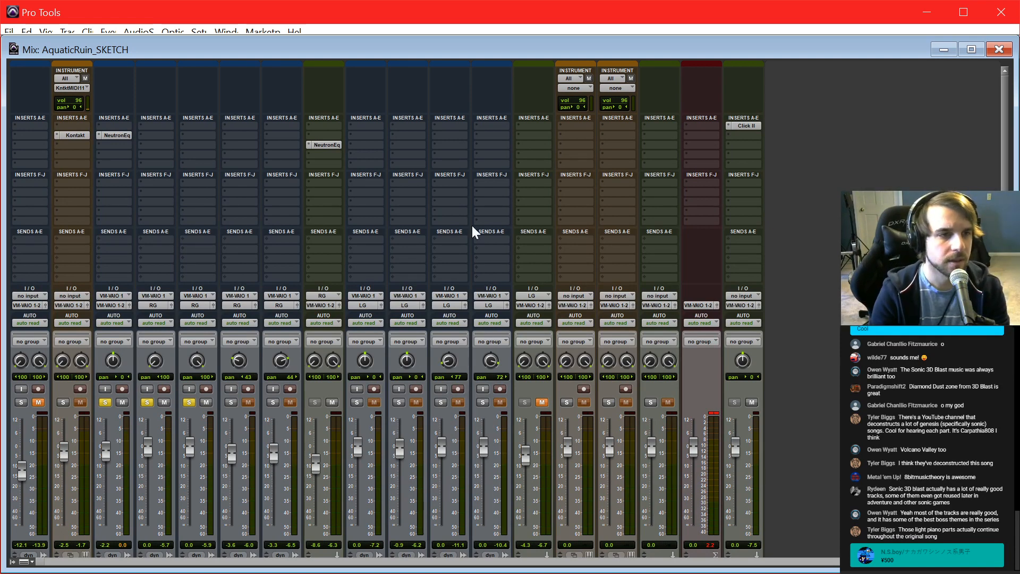
Step: Clear the existing solos, solo Drums, and insert a Neutron Equalizer directly below Kontakt on the Drums track
left_click(188, 402, "alt")
left_click(63, 403)
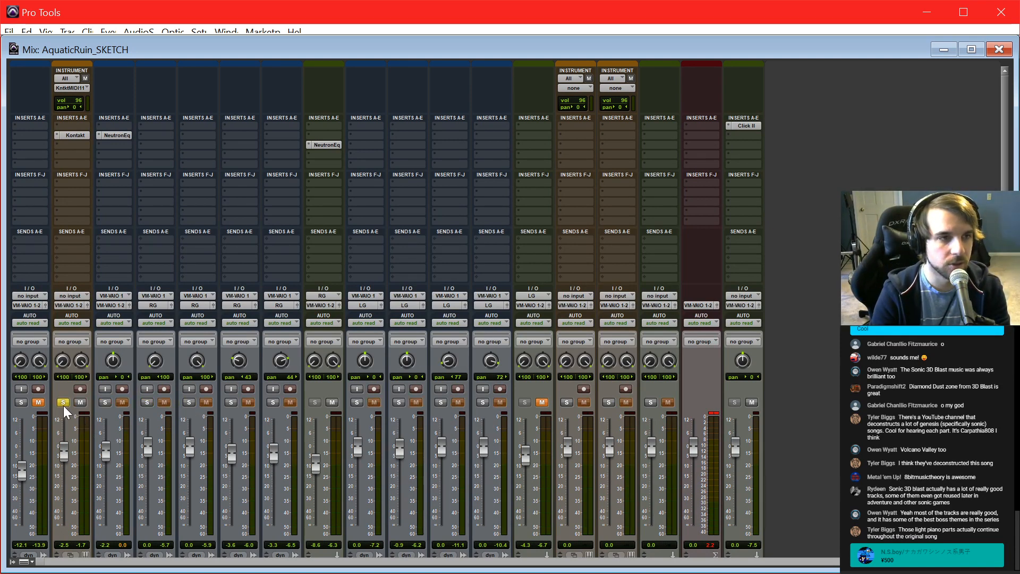
left_click(71, 148)
mouse_move(136, 166)
left_click(221, 171)
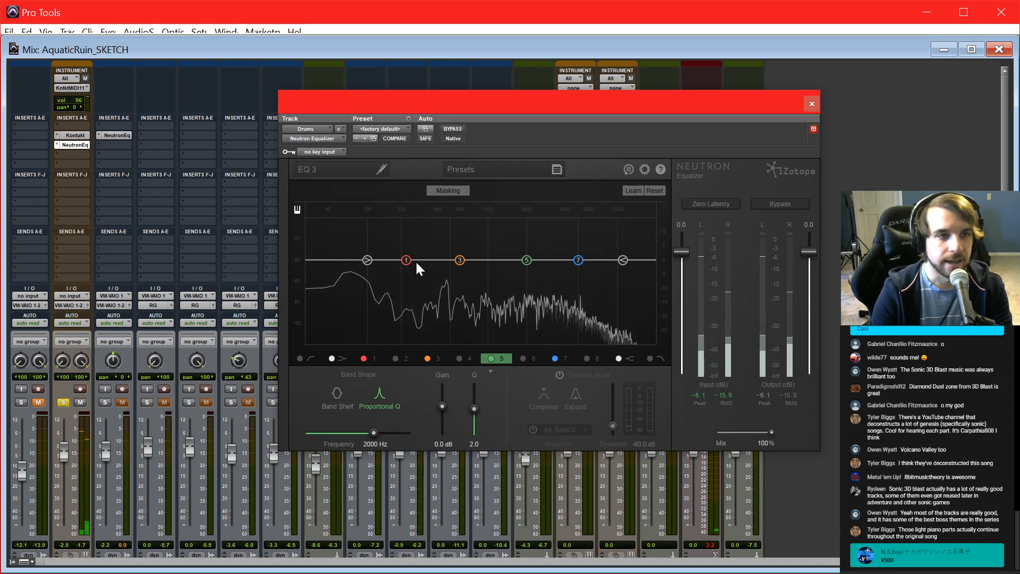
Step: Set the Drums equalizer's low shelf to -2.9 dB at 132 Hz, unsolo Drums, and close the equalizer
left_click_drag(366, 260, 372, 274)
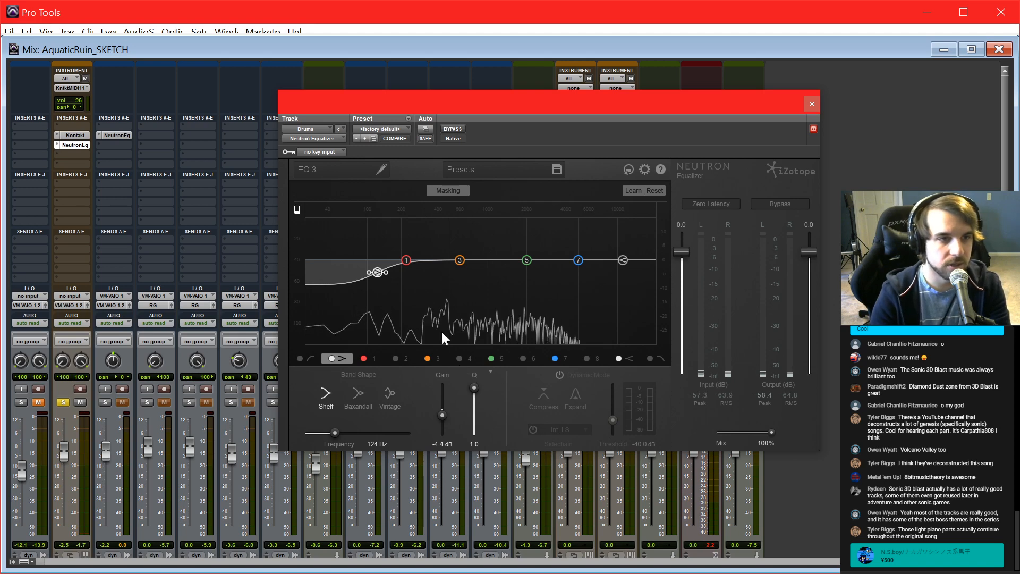
left_click_drag(383, 272, 383, 269)
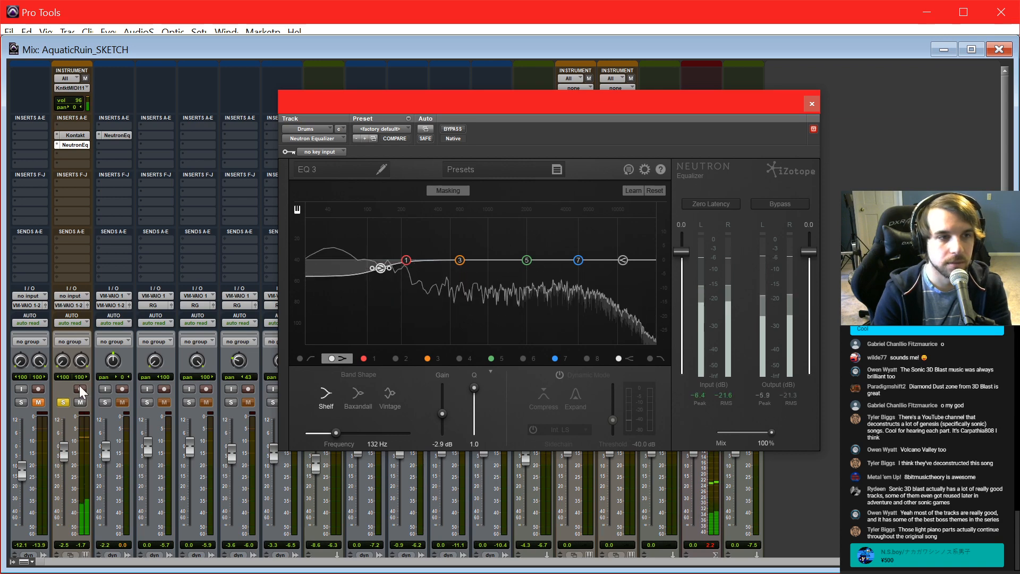
left_click(62, 402)
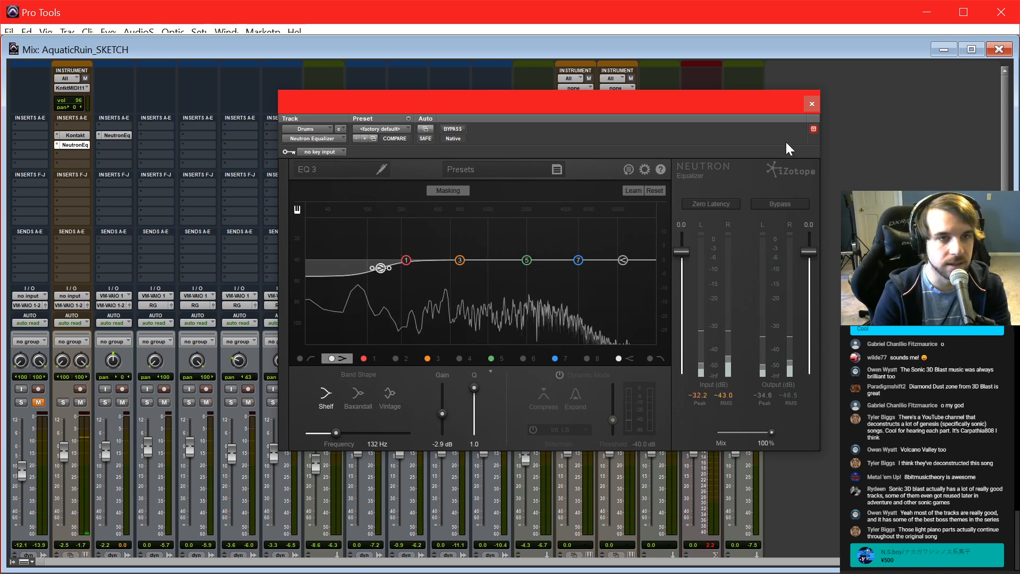
left_click(817, 108)
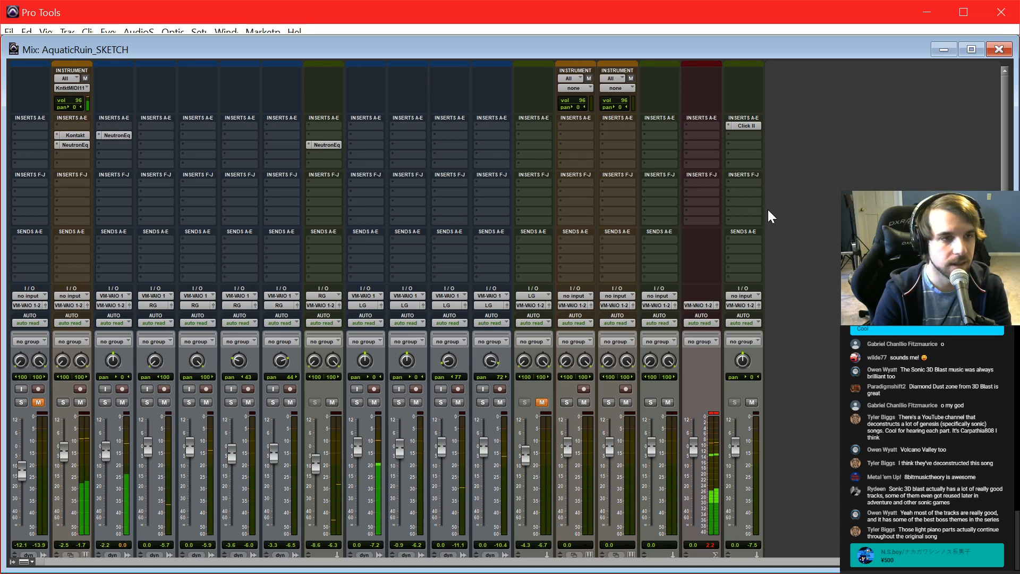
Step: Unmute the LG bus and solo LG1, LG2, LG1a and LG1a.dup1
scroll(822, 346, "down", 3)
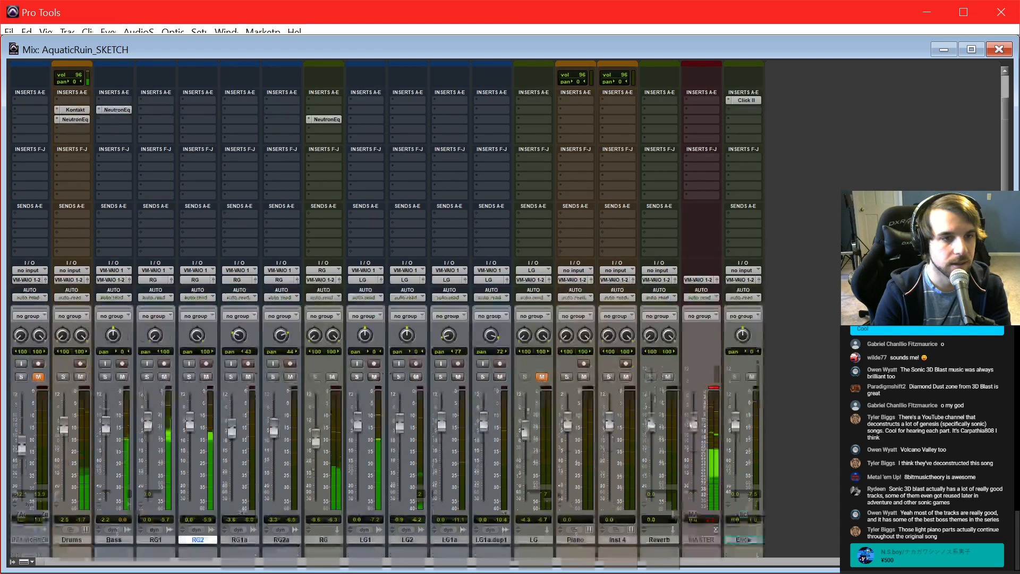
left_click(540, 339)
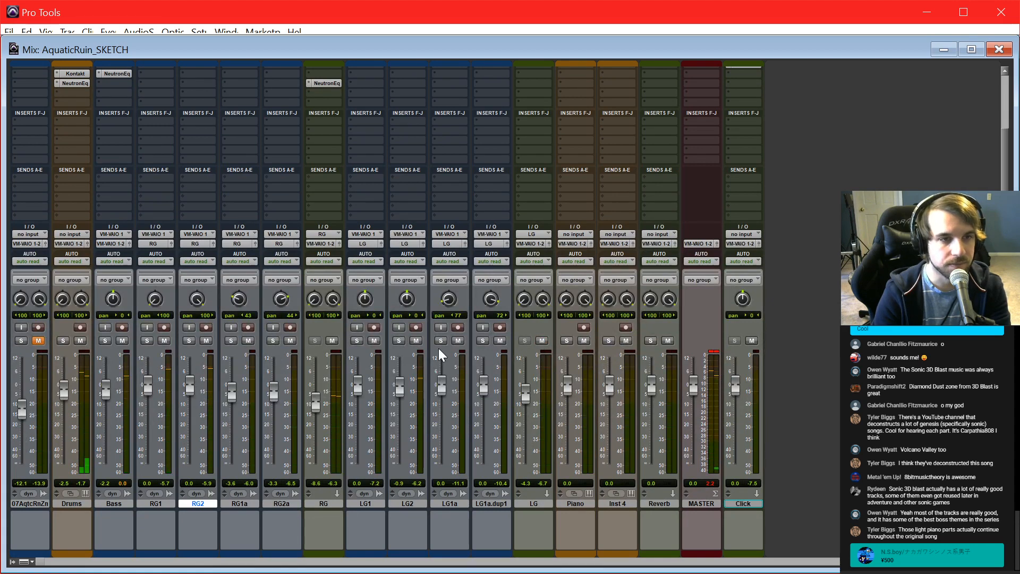
left_click(356, 340)
left_click(441, 340)
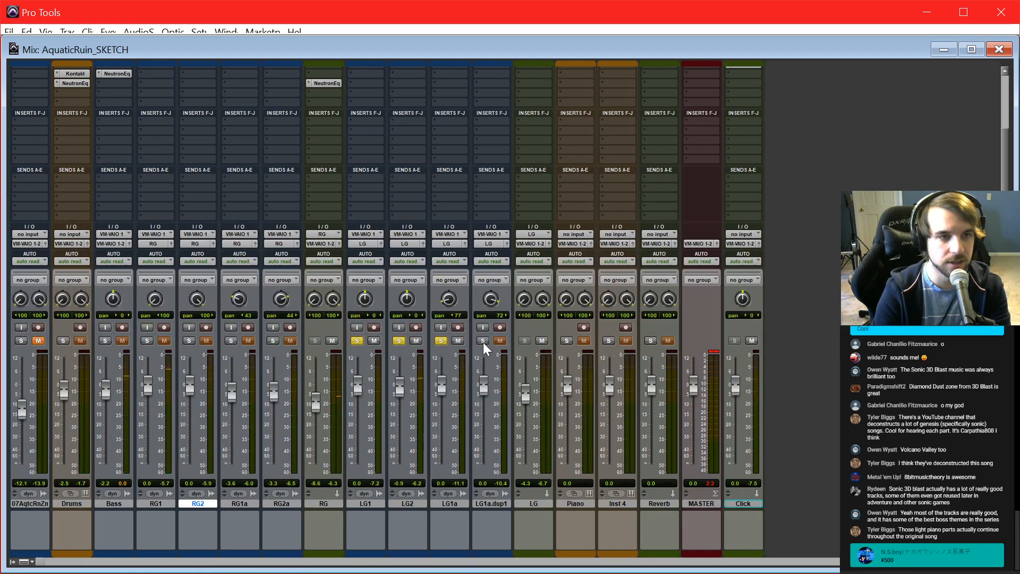
left_click(482, 341)
Step: Copy the RG bus's Neutron Equalizer to LG and raise its low-cut frequency to 274 Hz during playback
scroll(528, 299, "up", 3)
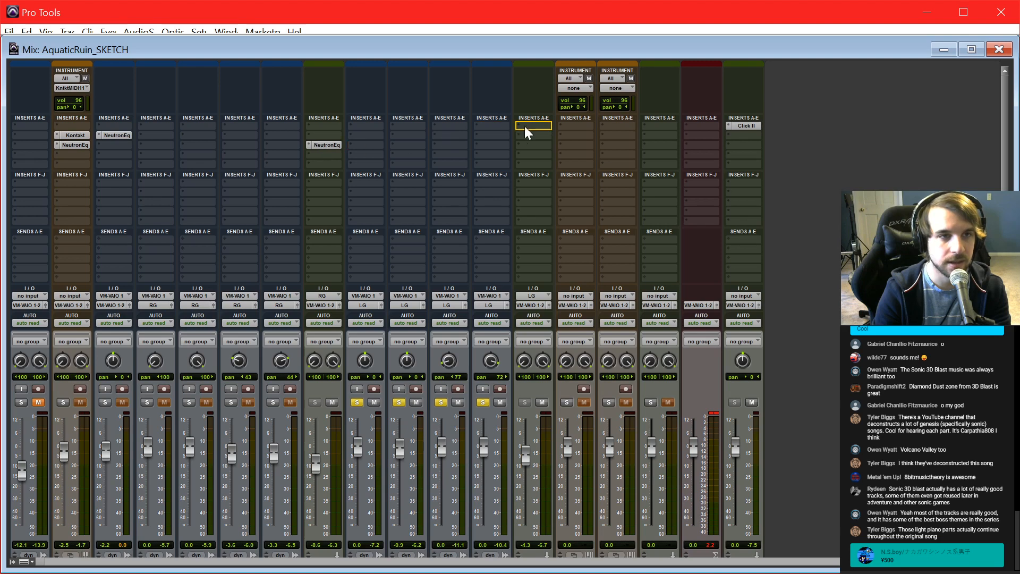
left_click_drag(540, 142, 540, 145)
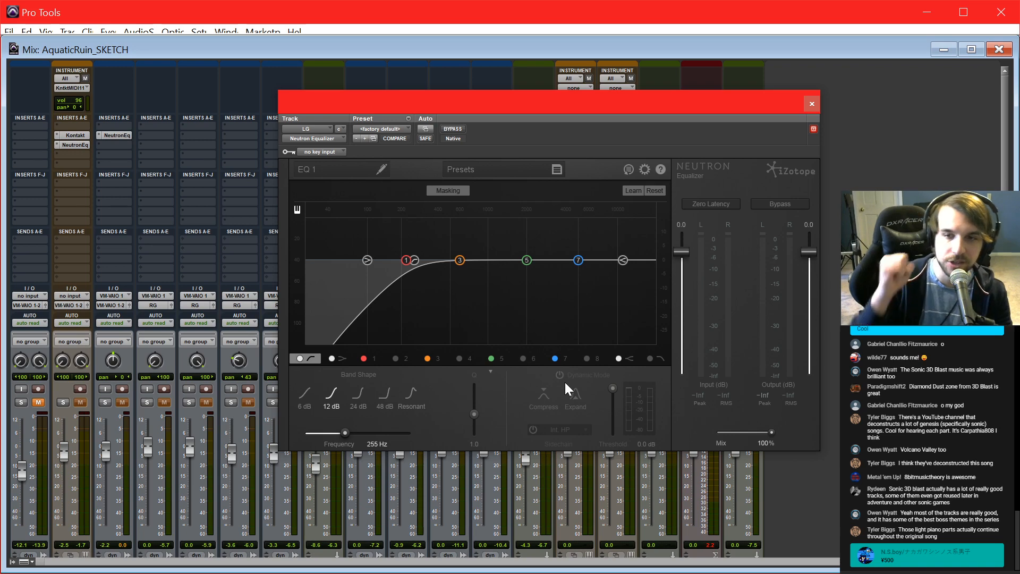
key("space")
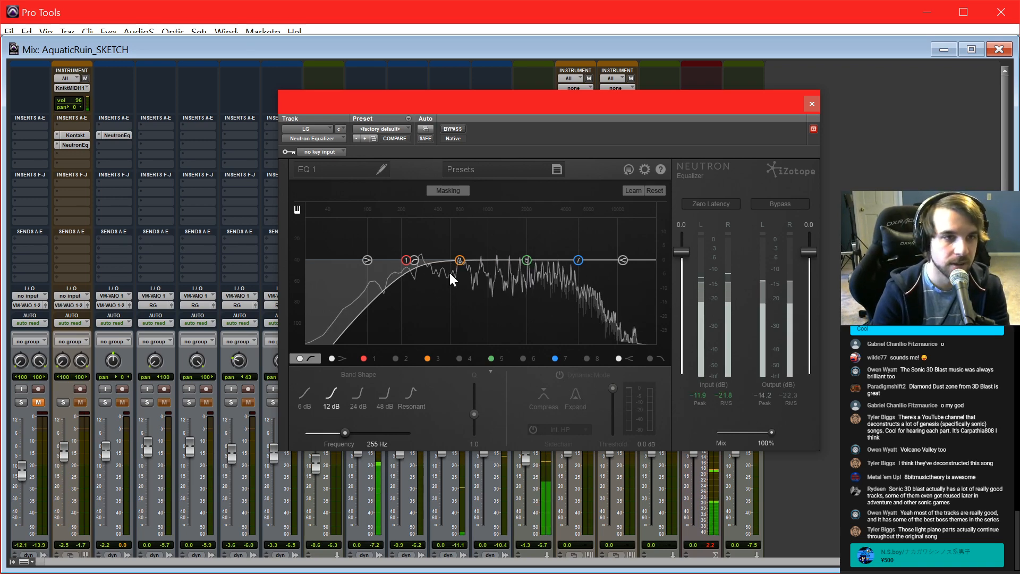
mouse_move(415, 260)
left_mouse_down()
mouse_move(454, 261)
mouse_move(348, 262)
mouse_move(415, 266)
left_mouse_up()
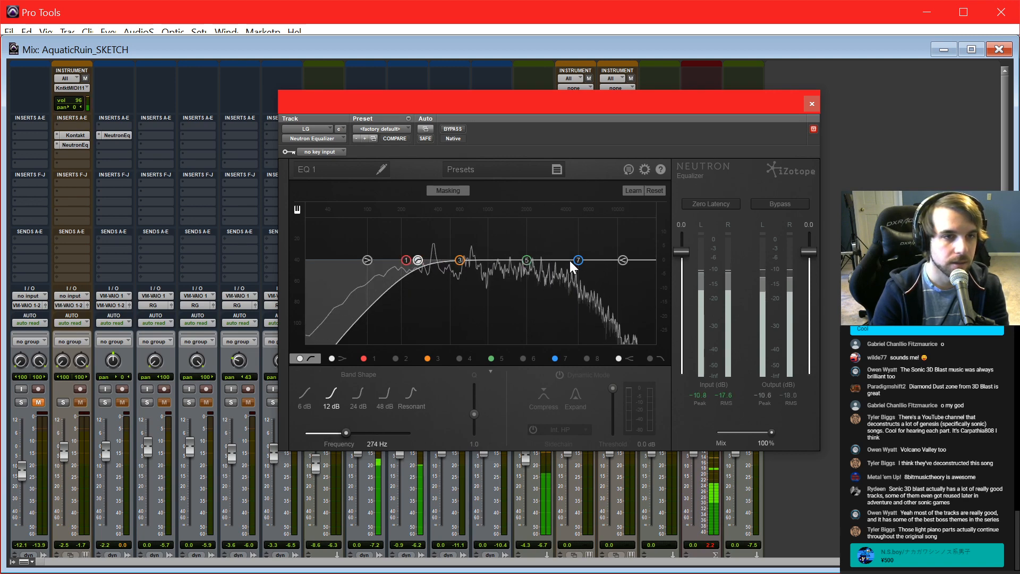
left_click(812, 104)
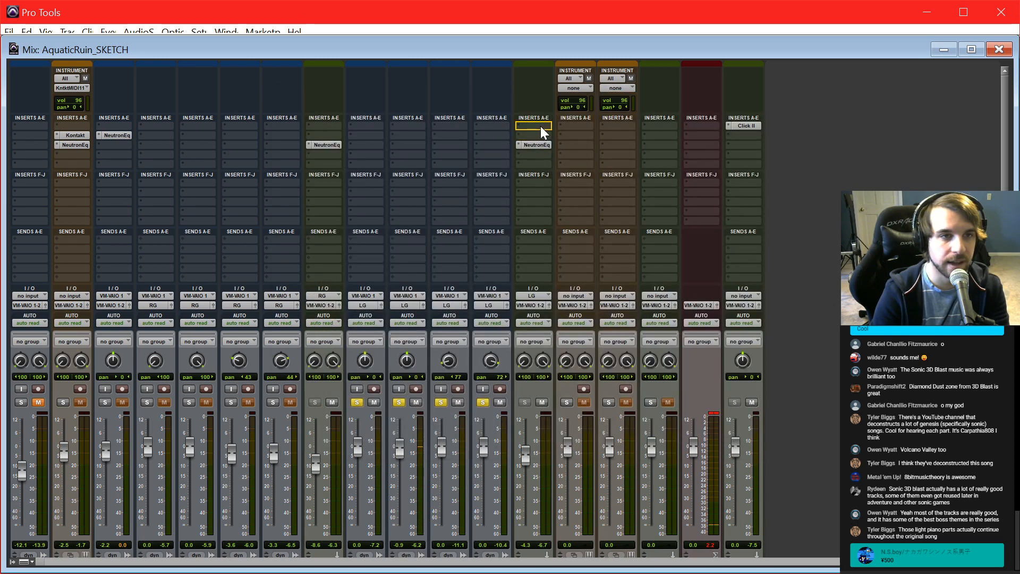
Step: Try SoundToys EchoBoy in the third insert slot of the LG bus, repositioning its window and testing its controls
left_click(543, 144)
mouse_move(605, 170)
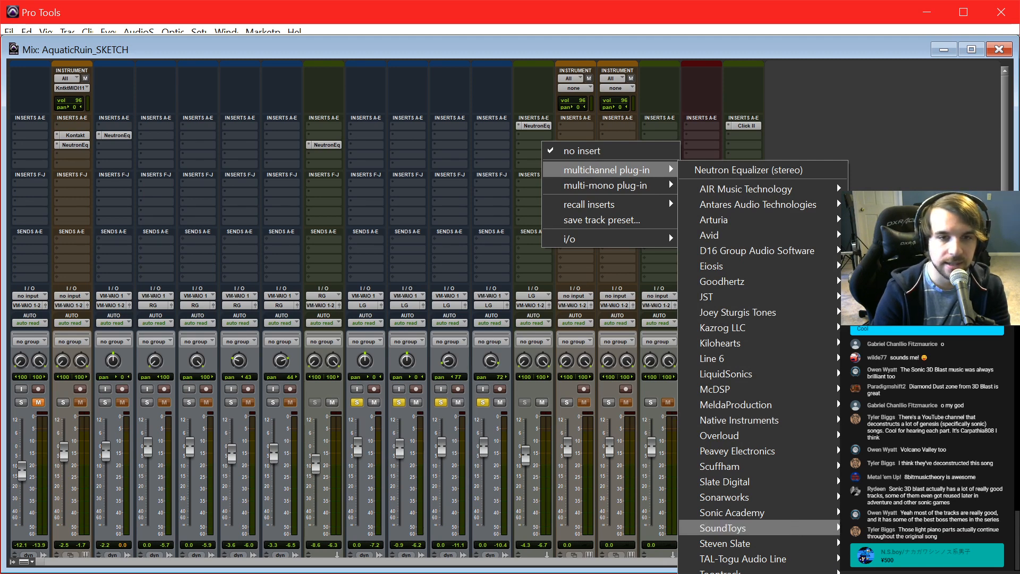
left_click(892, 510)
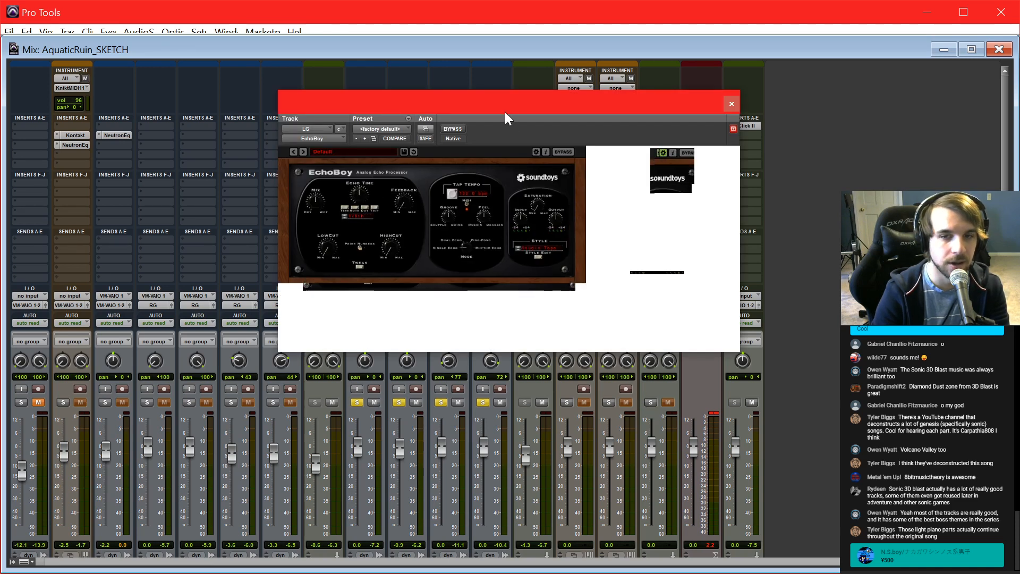
left_click_drag(505, 112, 521, 137)
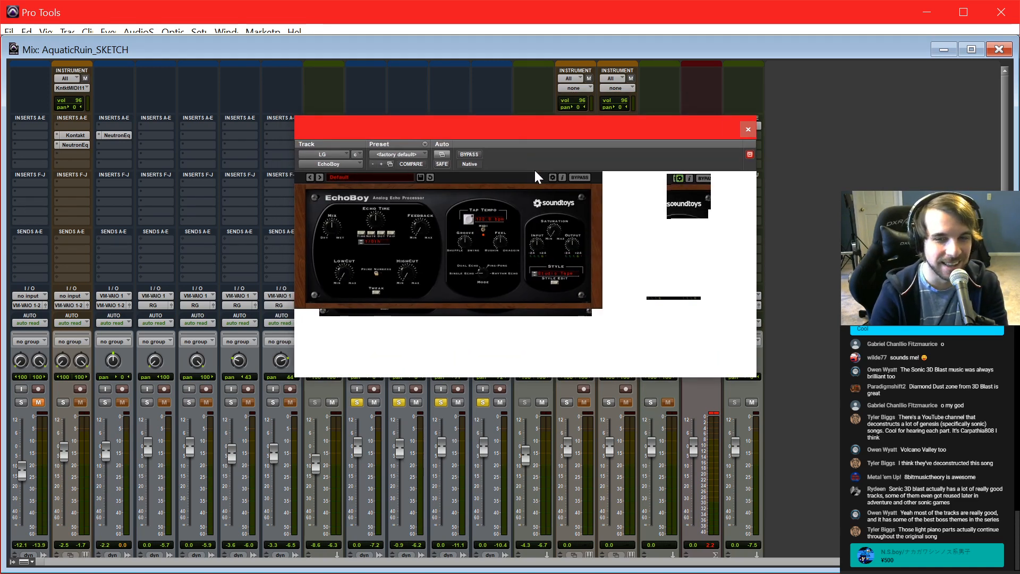
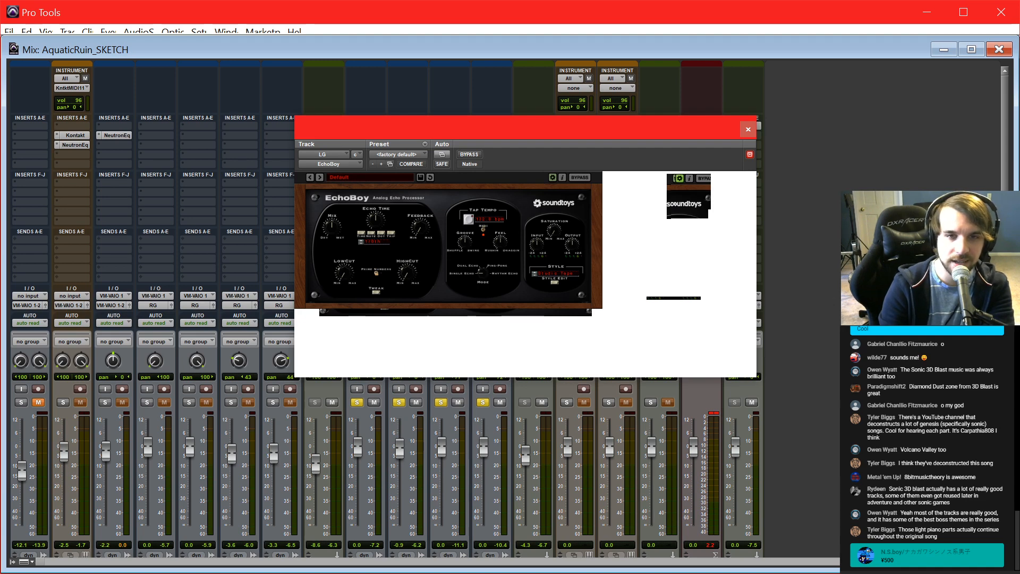
left_click_drag(637, 148, 622, 178)
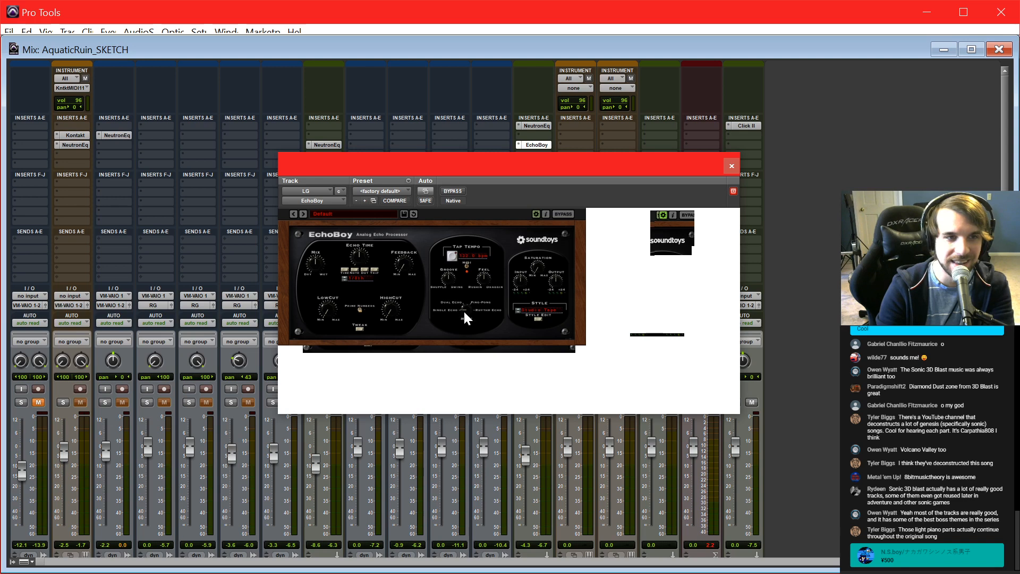
left_click_drag(564, 368, 566, 343)
left_click_drag(546, 178, 529, 196)
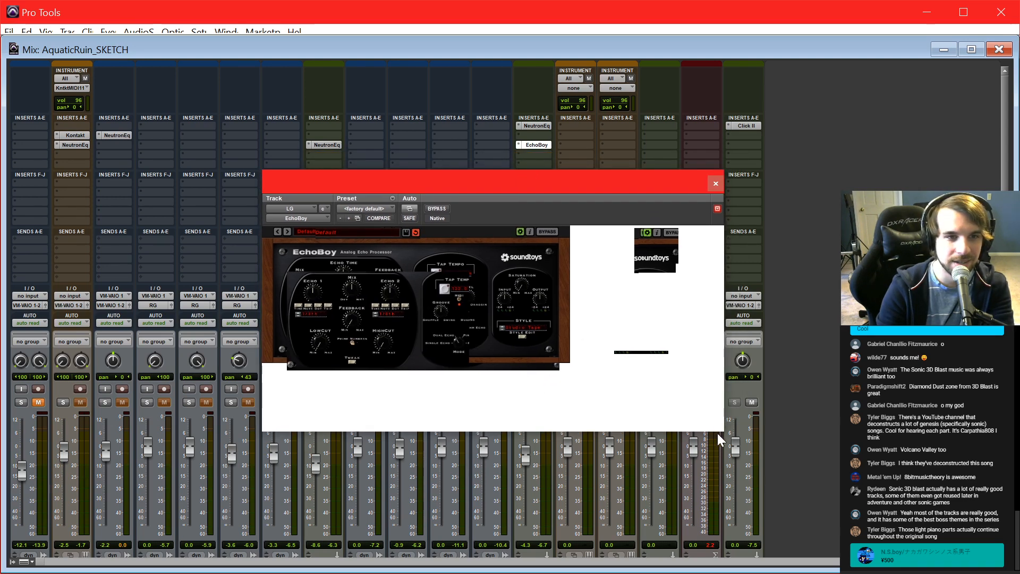
Step: Replace EchoBoy on the LG bus with Native Instruments Replika XT and move its window clear of the inserts
left_click(307, 218)
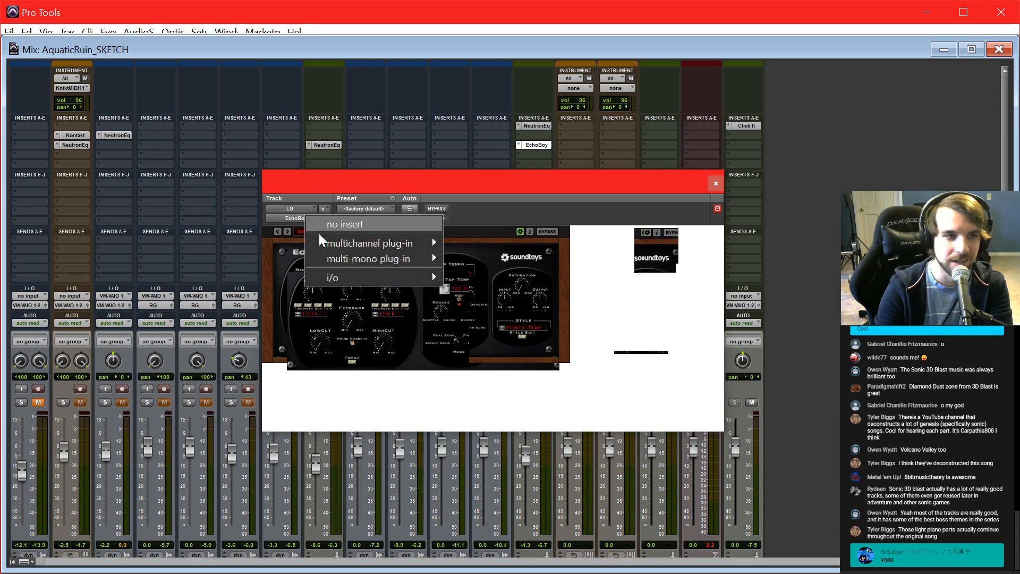
mouse_move(333, 242)
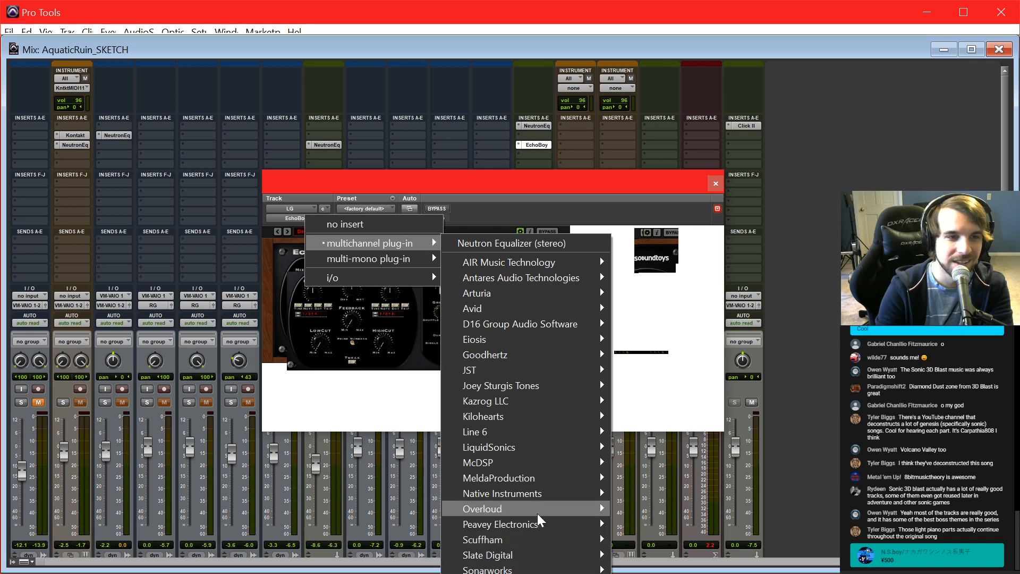
mouse_move(536, 494)
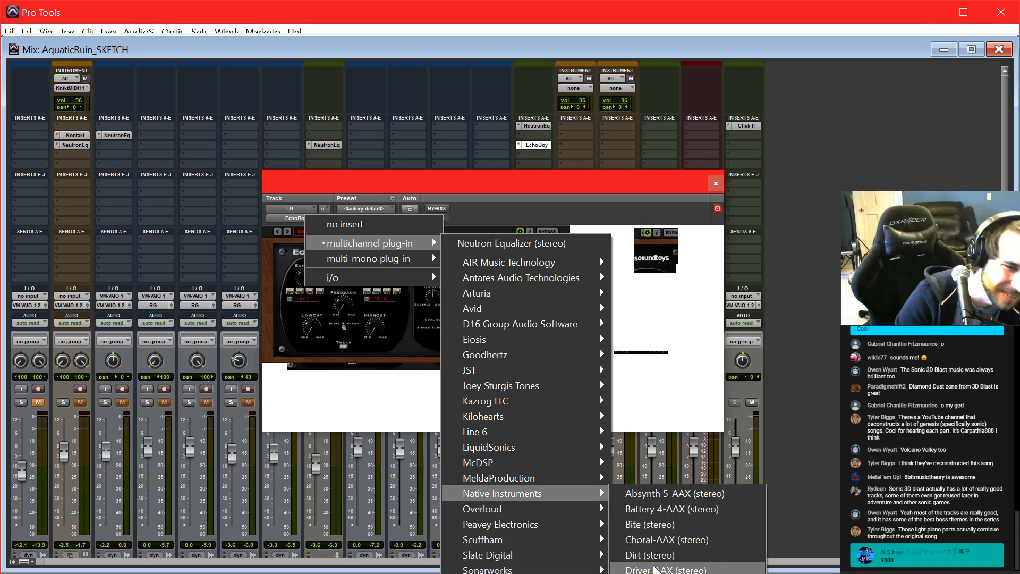
mouse_move(555, 509)
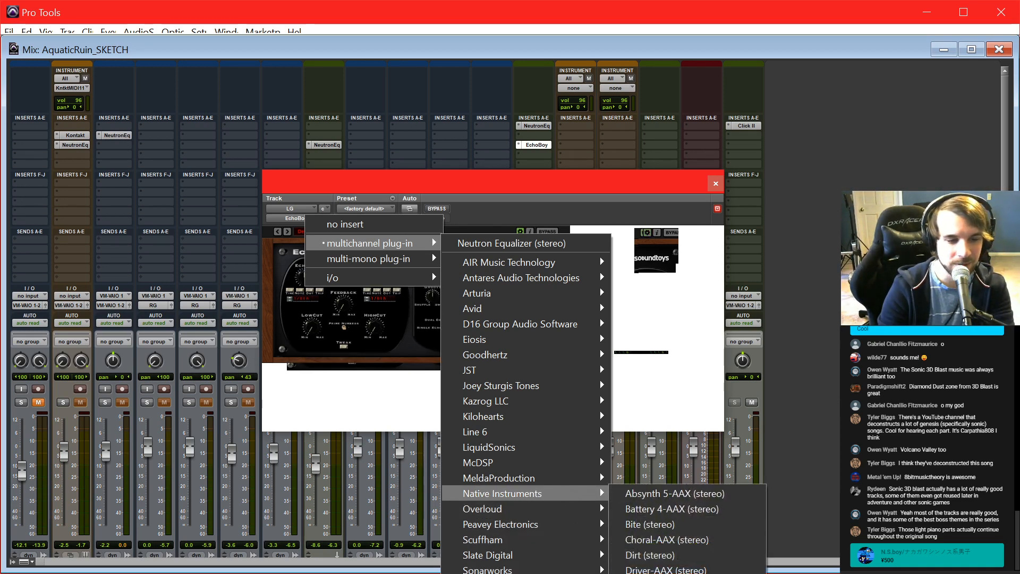
key("Escape")
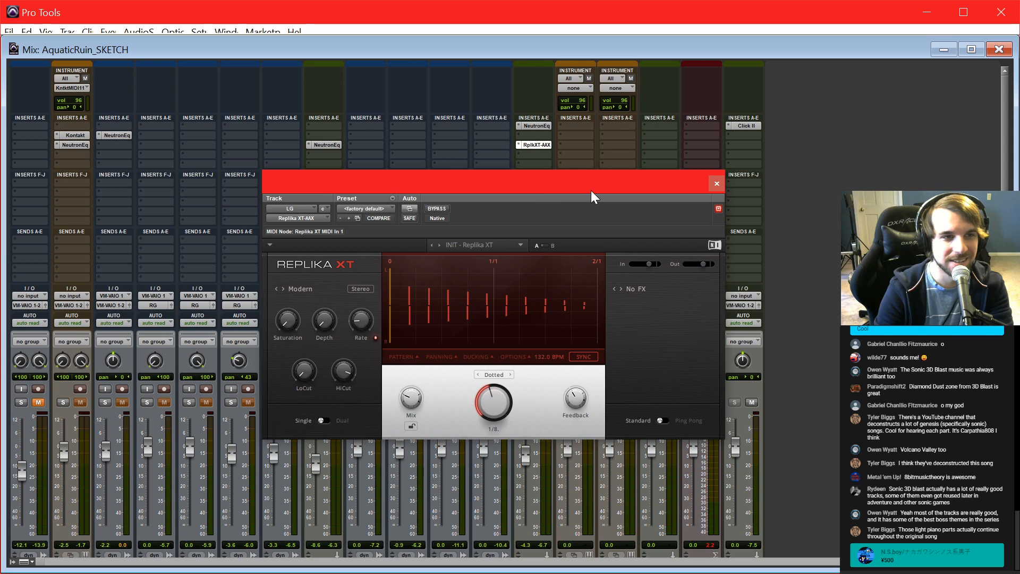
left_click_drag(594, 197, 678, 205)
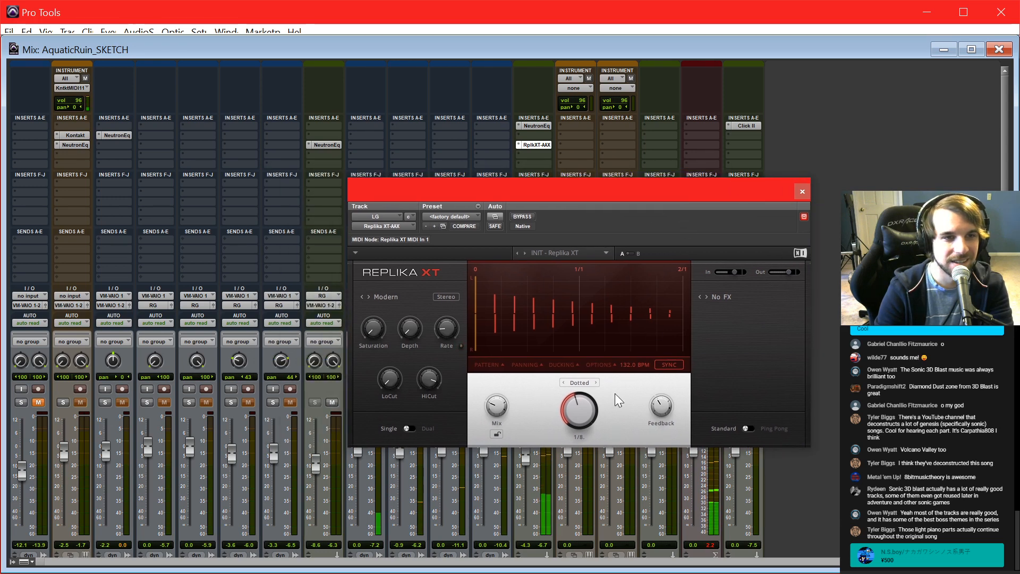
Step: Adjust Replika XT's wet/dry mix on the LG bus and look through its delay style and modulation effect choices
mouse_move(500, 407)
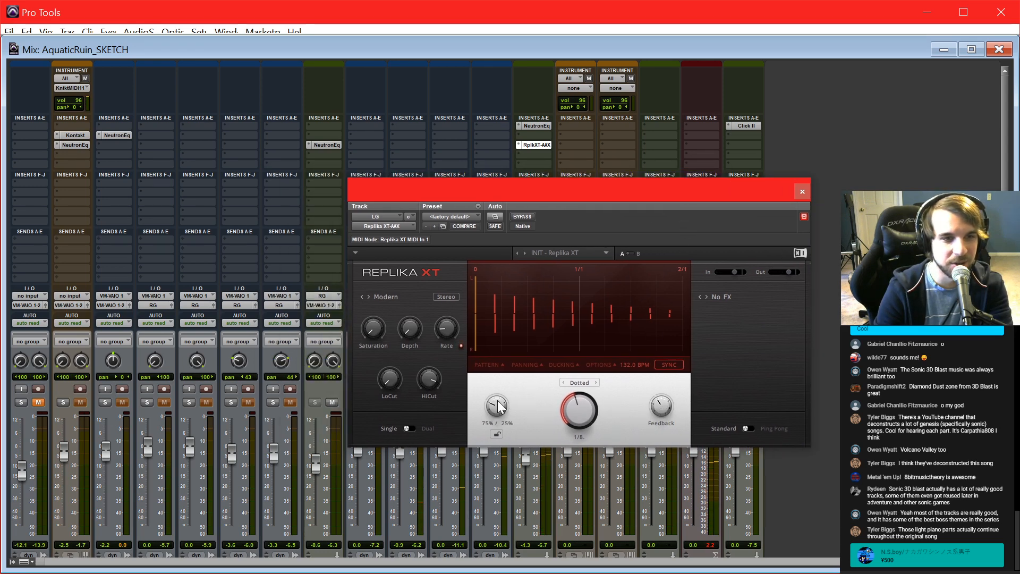
left_click_drag(500, 407, 500, 393)
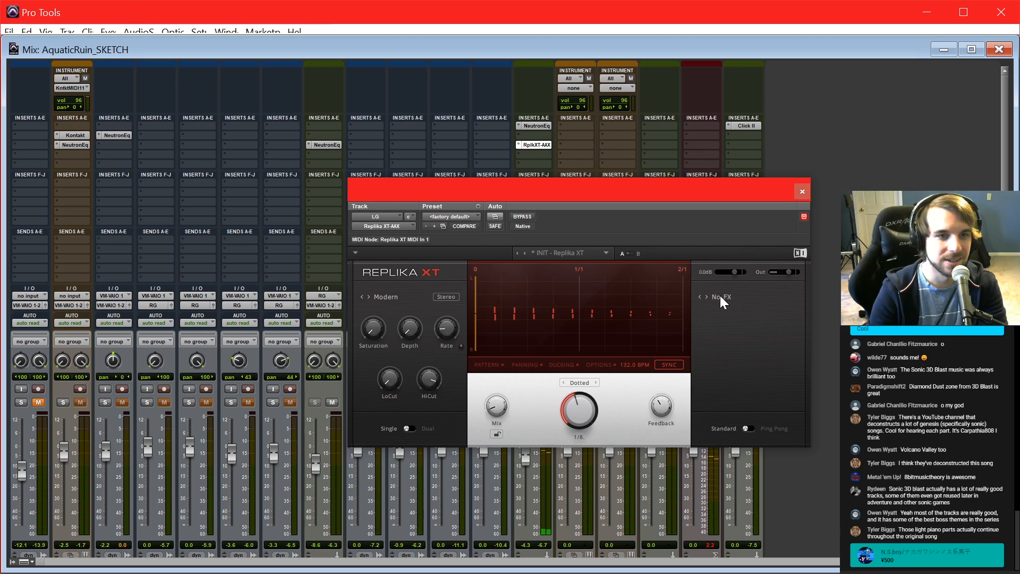
left_click(397, 299)
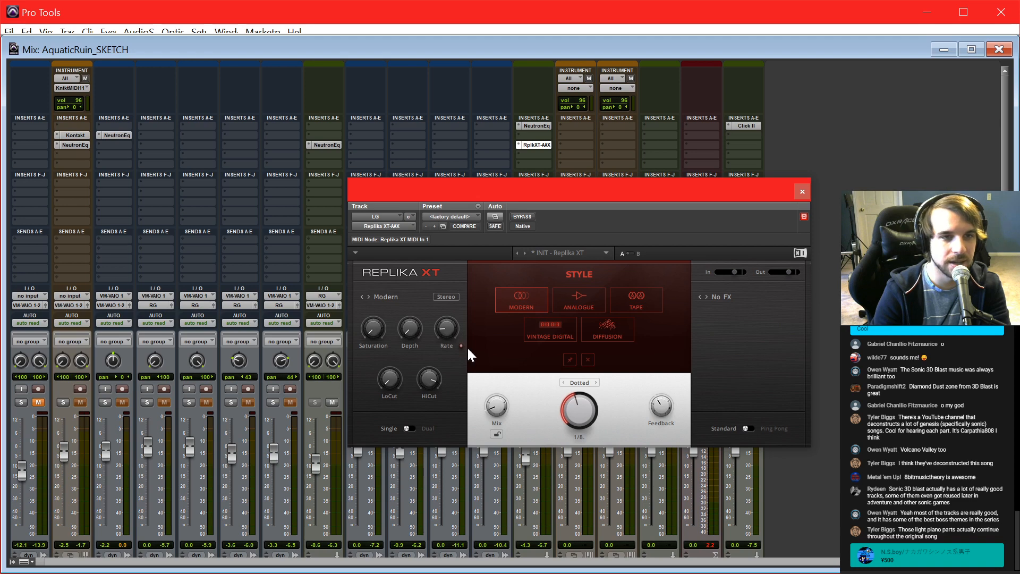
left_click(723, 297)
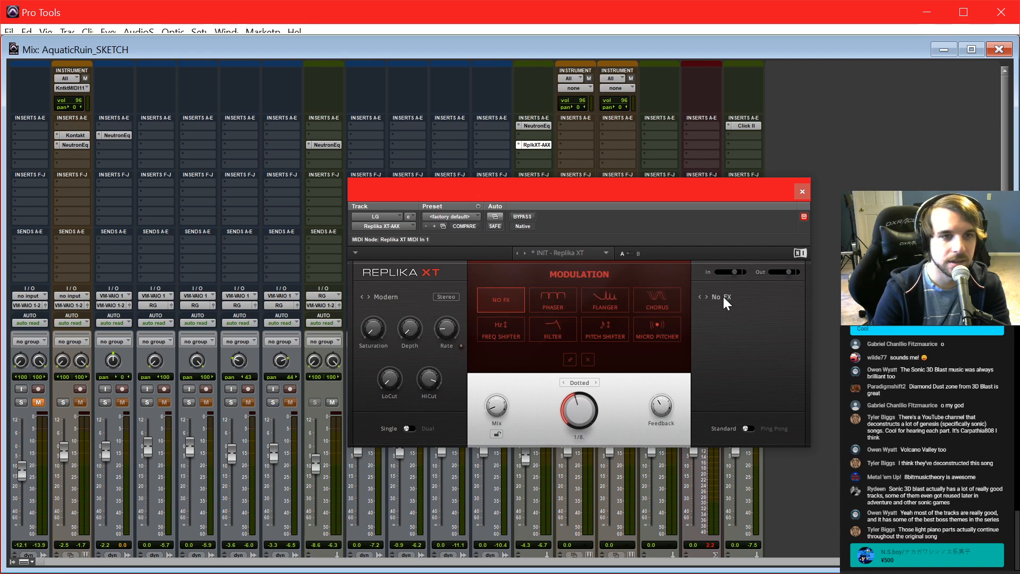
left_click(723, 297)
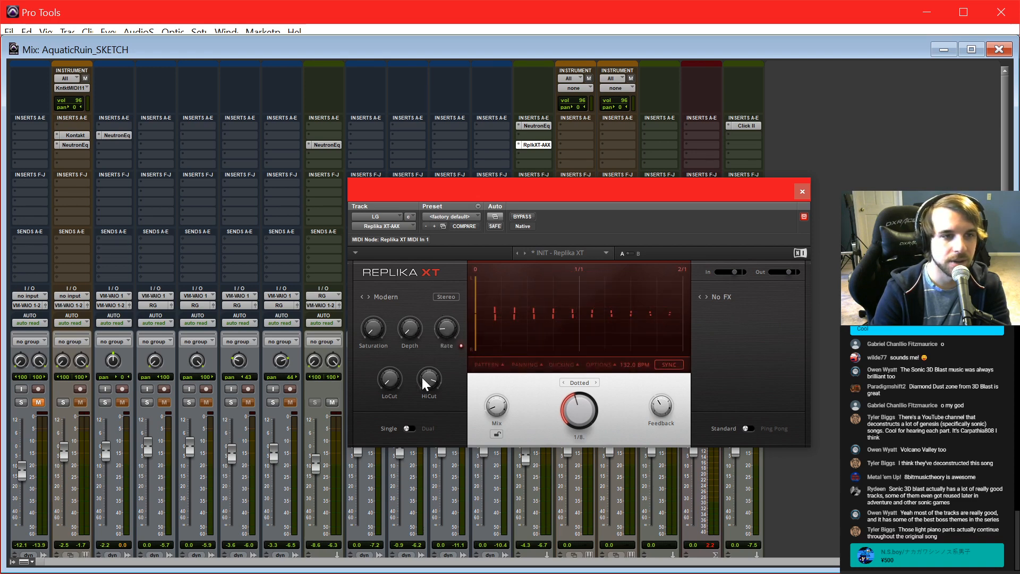
Step: Try Replika XT's dual delay with 1/8 triplet and 1/16 dotted times, then return to single mode and view the styles
left_click(410, 429)
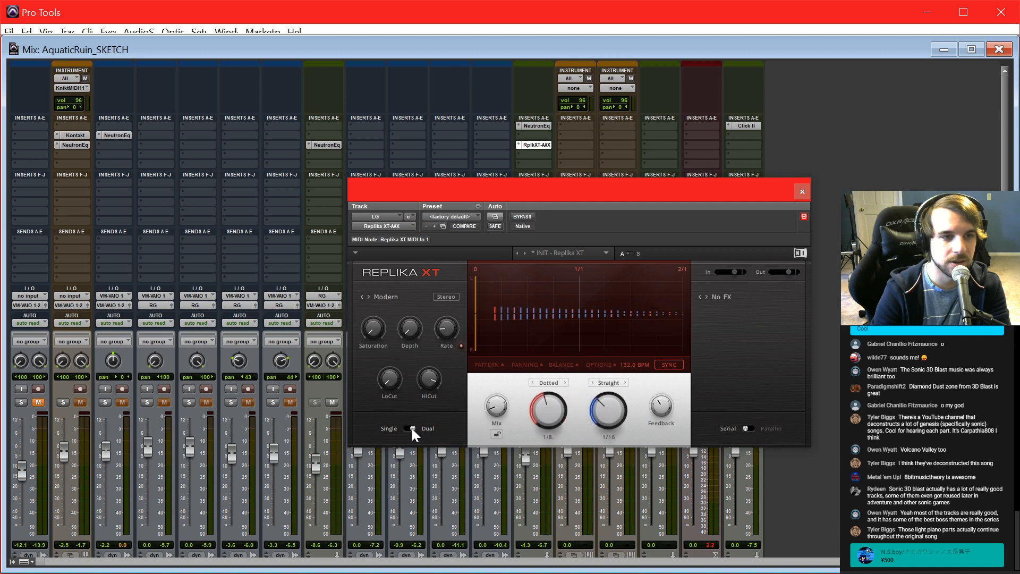
left_click(550, 384)
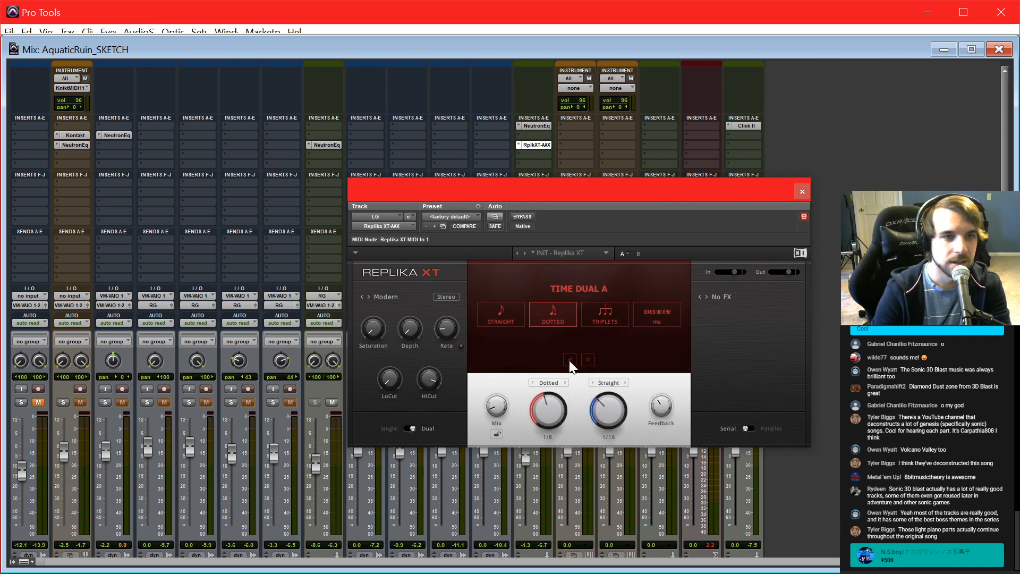
left_click(592, 382)
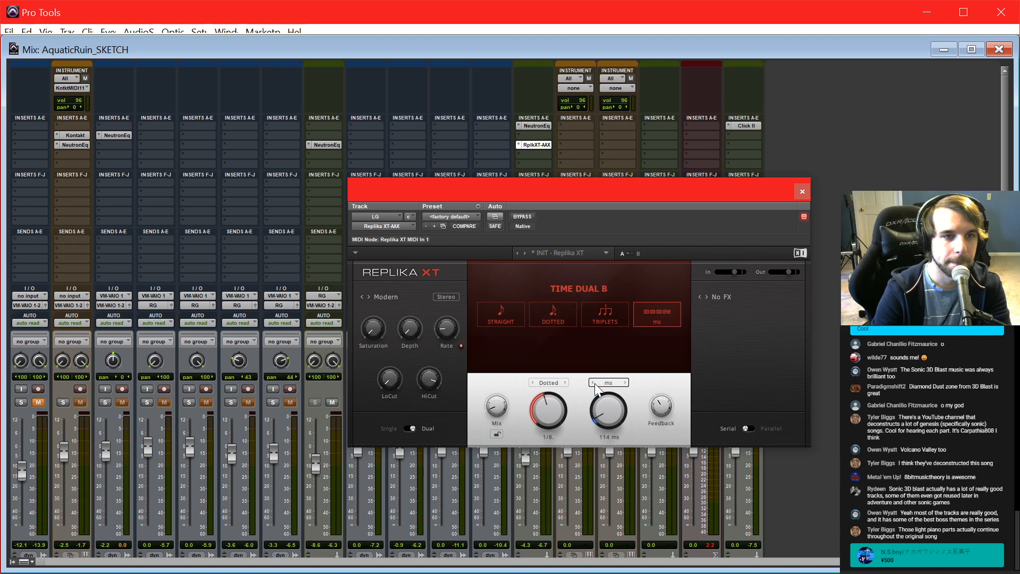
left_click(566, 382)
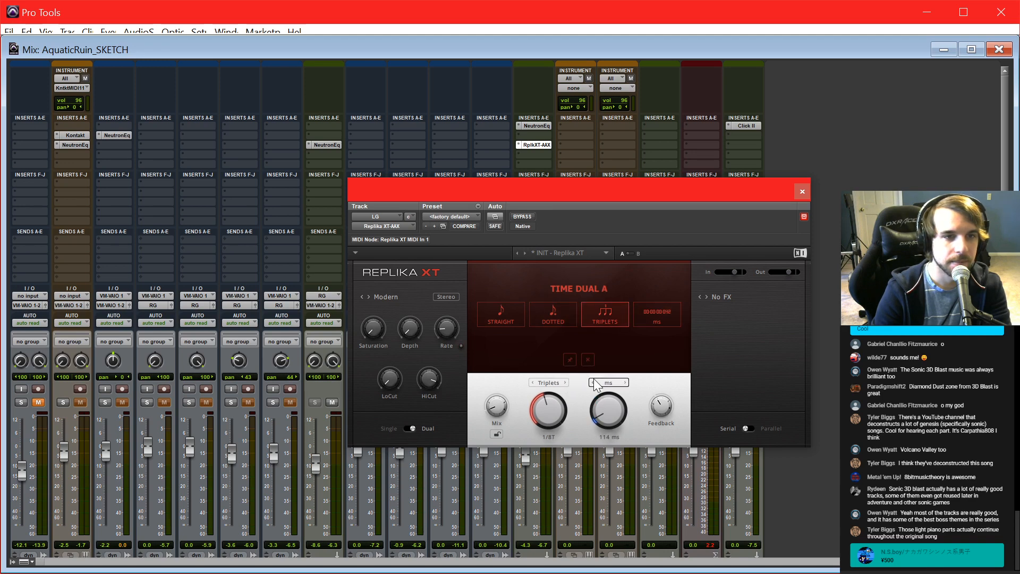
left_click(613, 386)
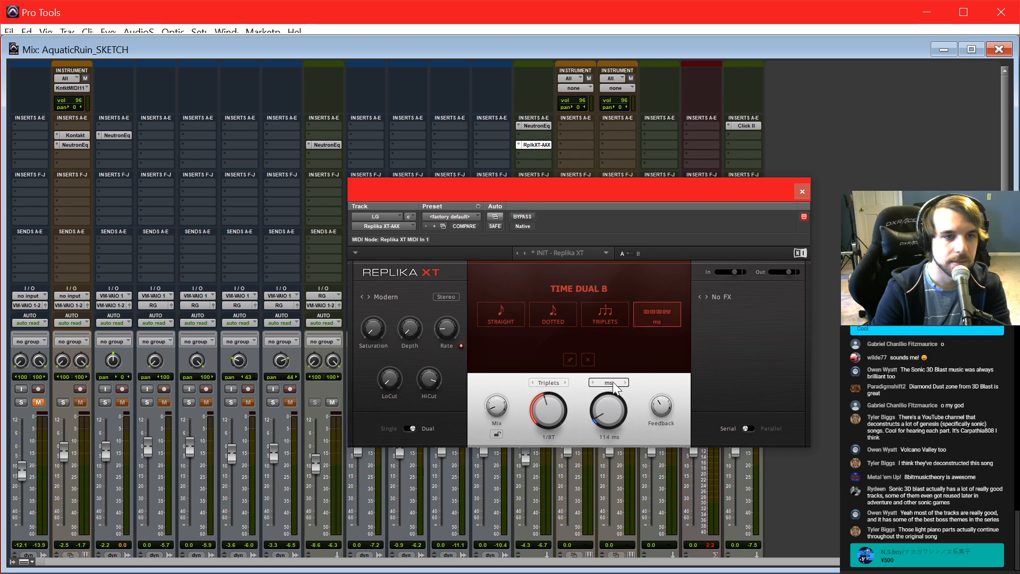
left_click(573, 325)
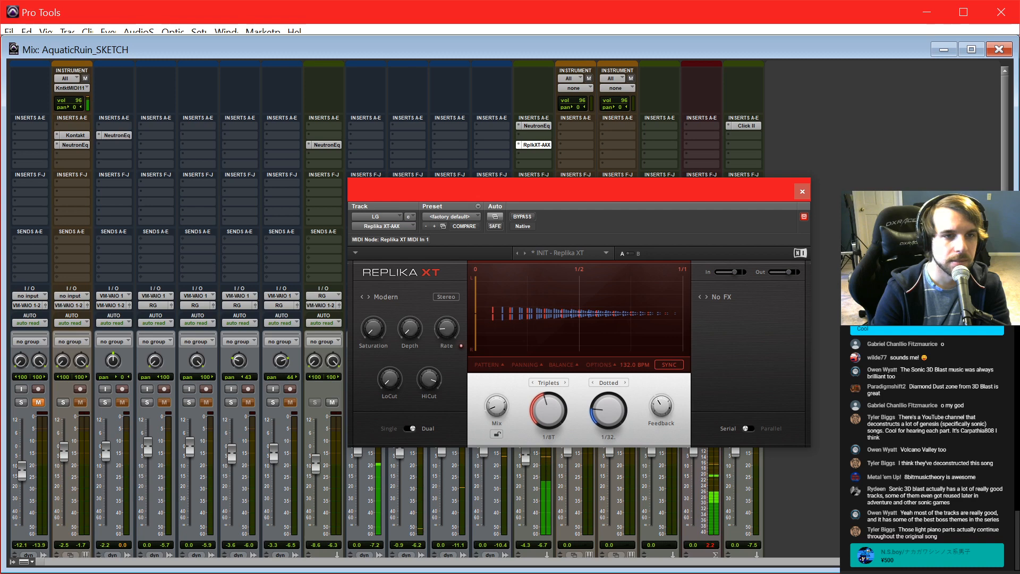
left_click_drag(608, 410, 608, 395)
left_click_drag(492, 409, 492, 398)
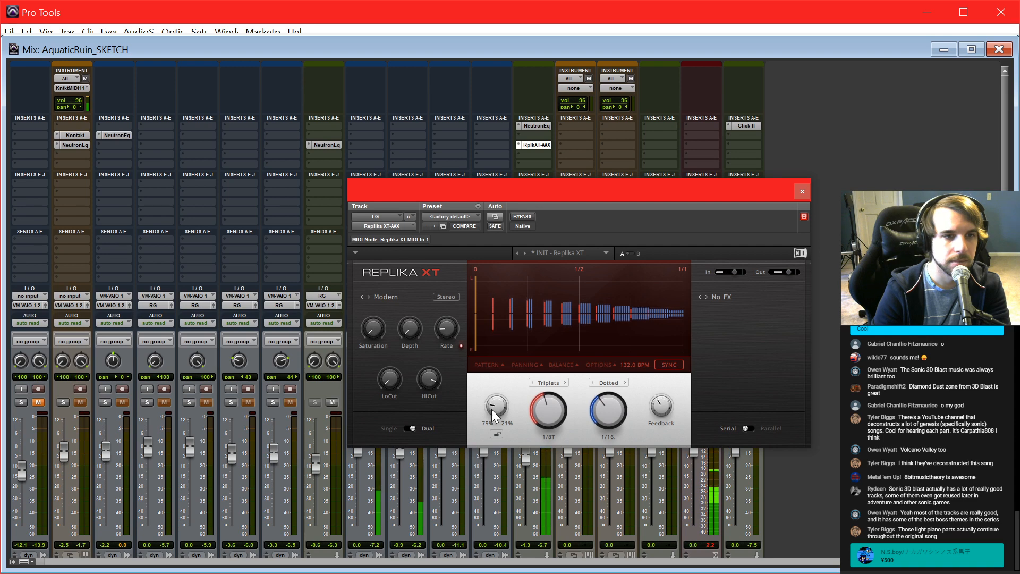
left_click(410, 427)
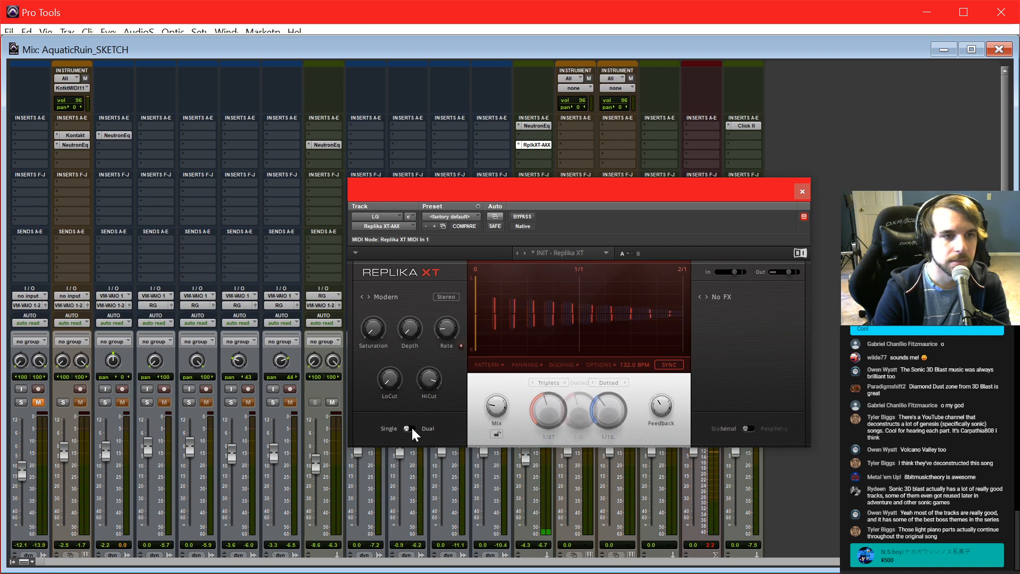
left_click(387, 296)
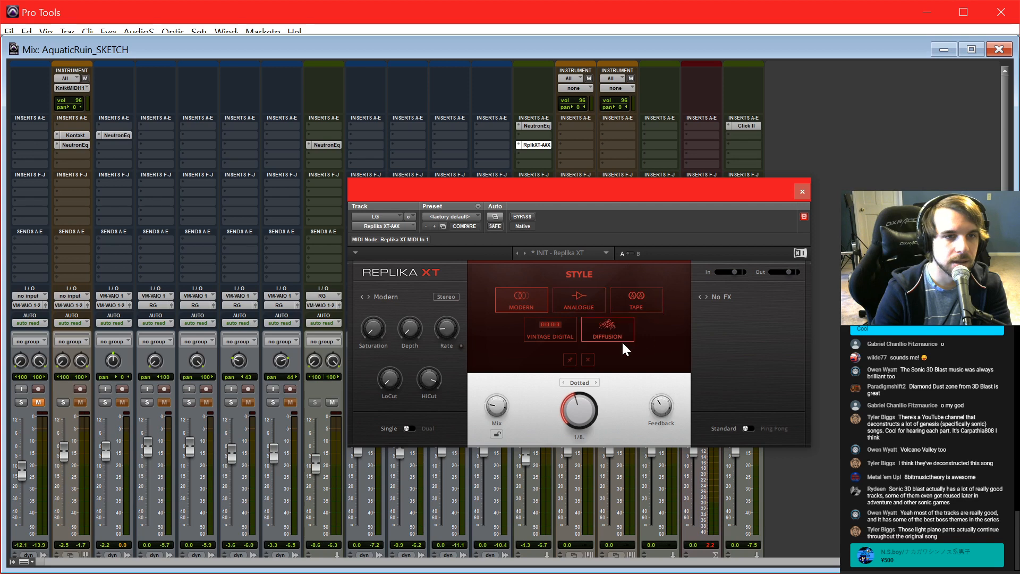
Step: Replace Replika XT on the LG bus with Avid Mod Delay III and set the left and right mix to 20%
left_click(400, 229)
mouse_move(425, 257)
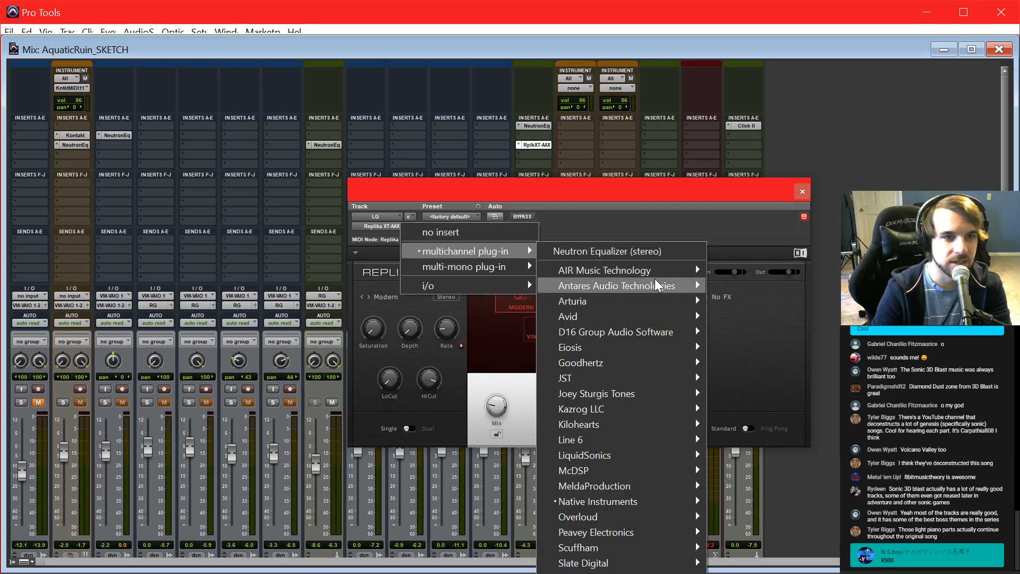
mouse_move(645, 321)
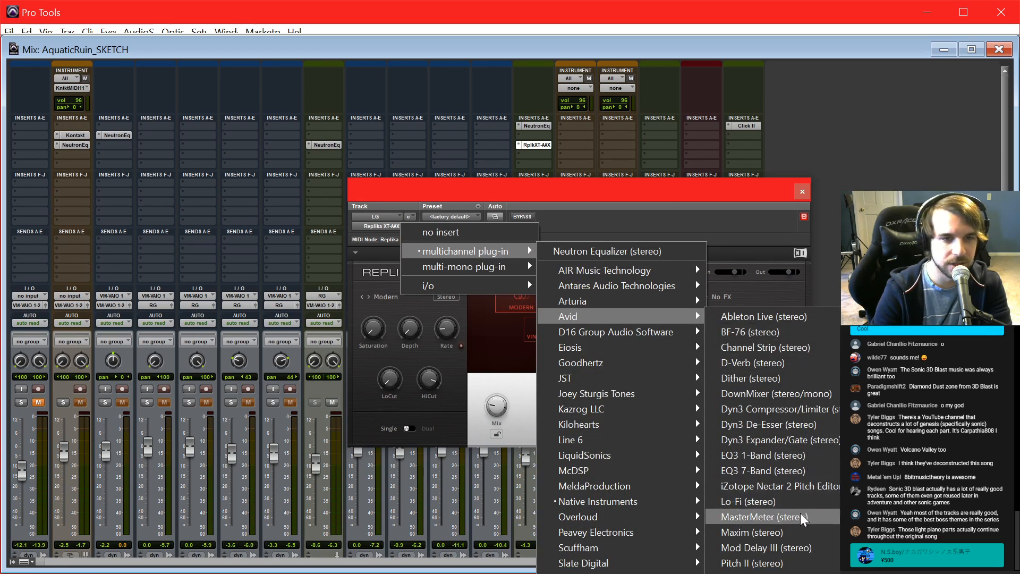
left_click(789, 550)
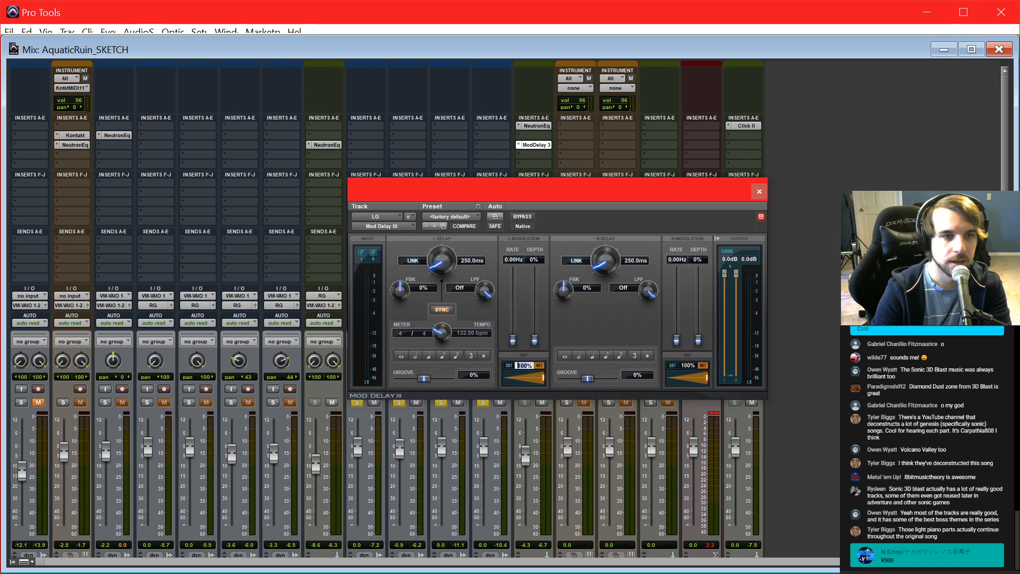
type("20")
key("Return")
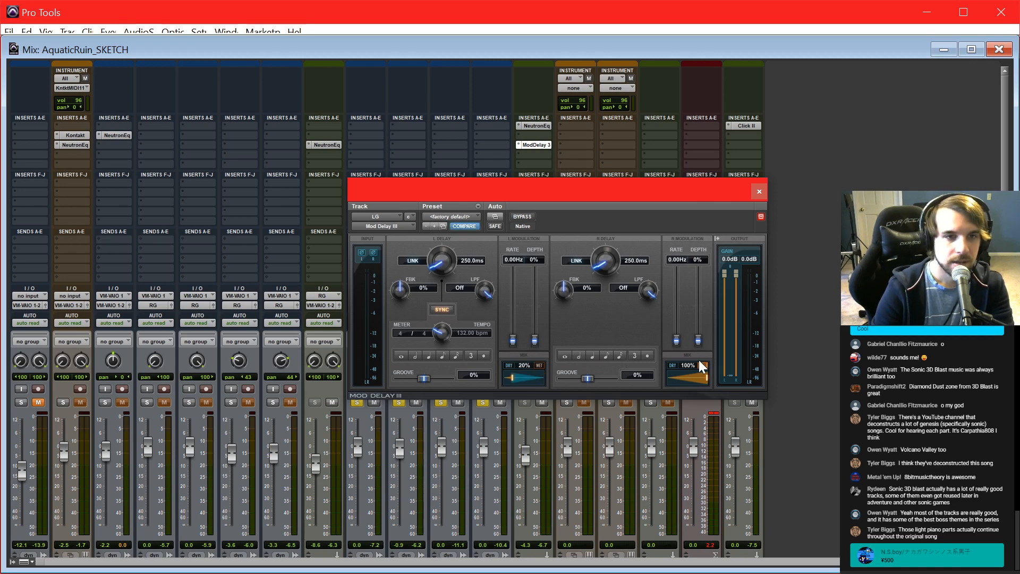
left_click(693, 365)
type("20")
key("Return")
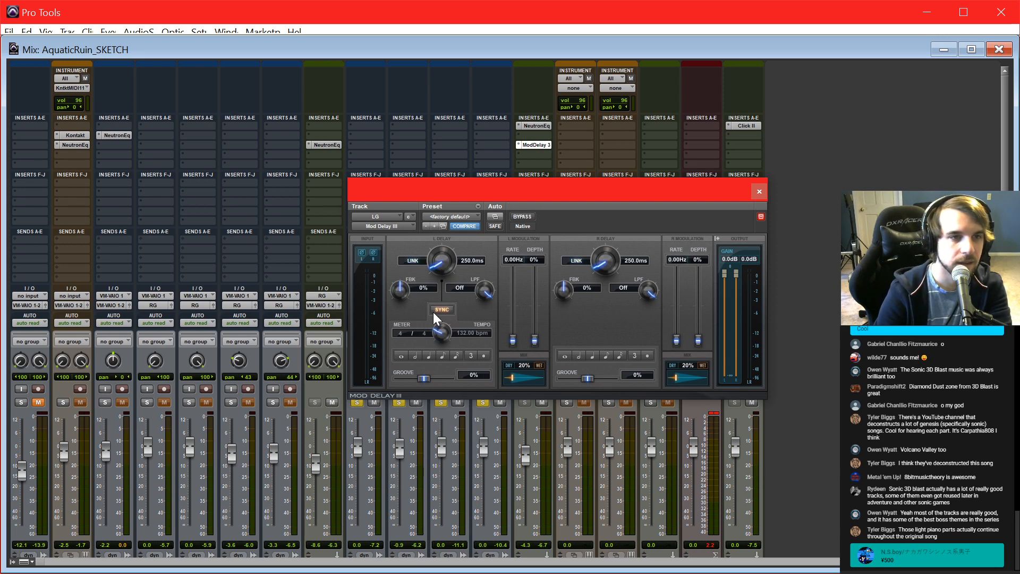
Step: Set Mod Delay III's left delay to a dotted eighth note and its right delay to a quarter note, then close the plug-in
left_click(430, 355)
left_click(485, 355)
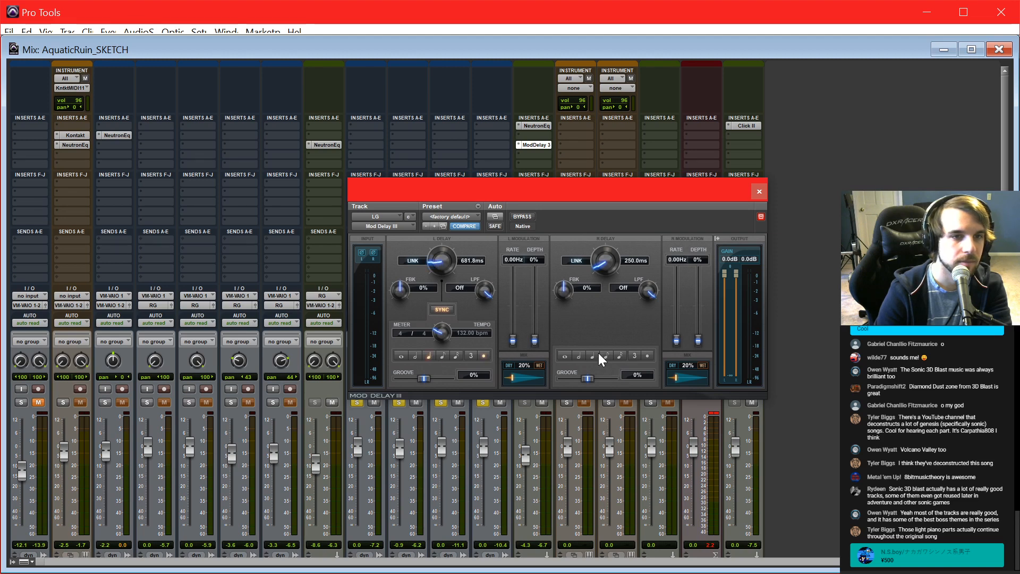
left_click(579, 355)
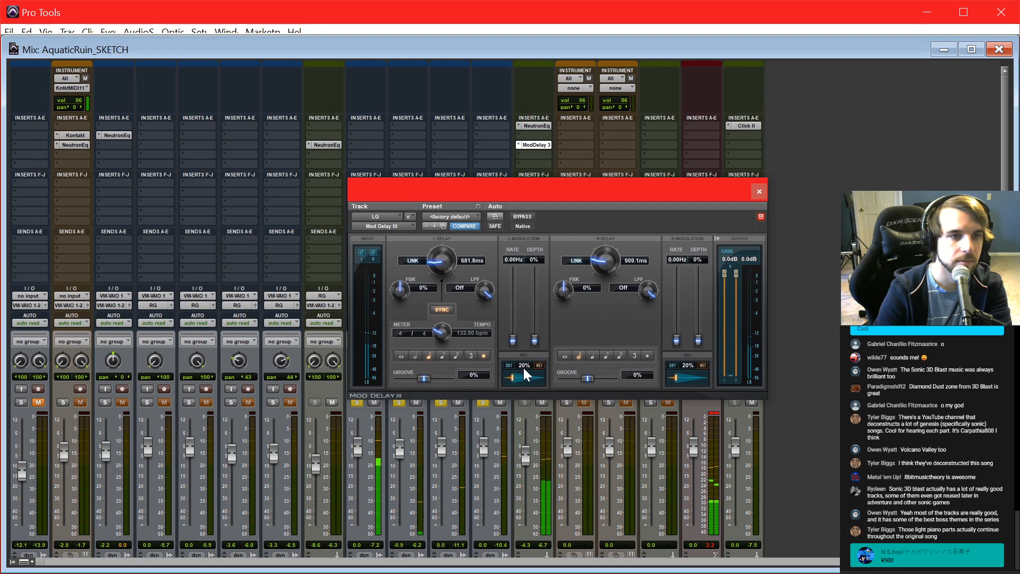
left_click(442, 354)
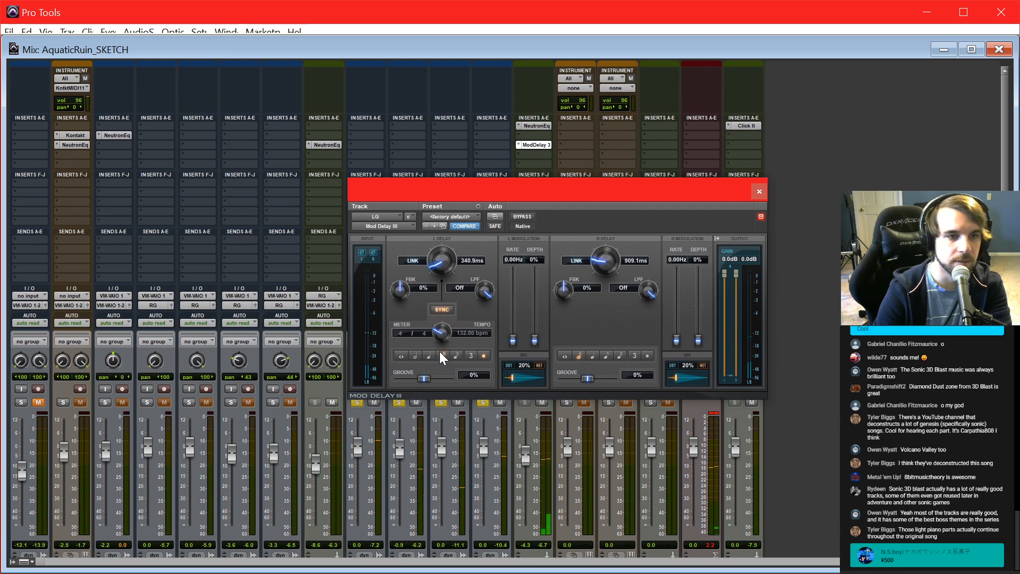
left_click(592, 356)
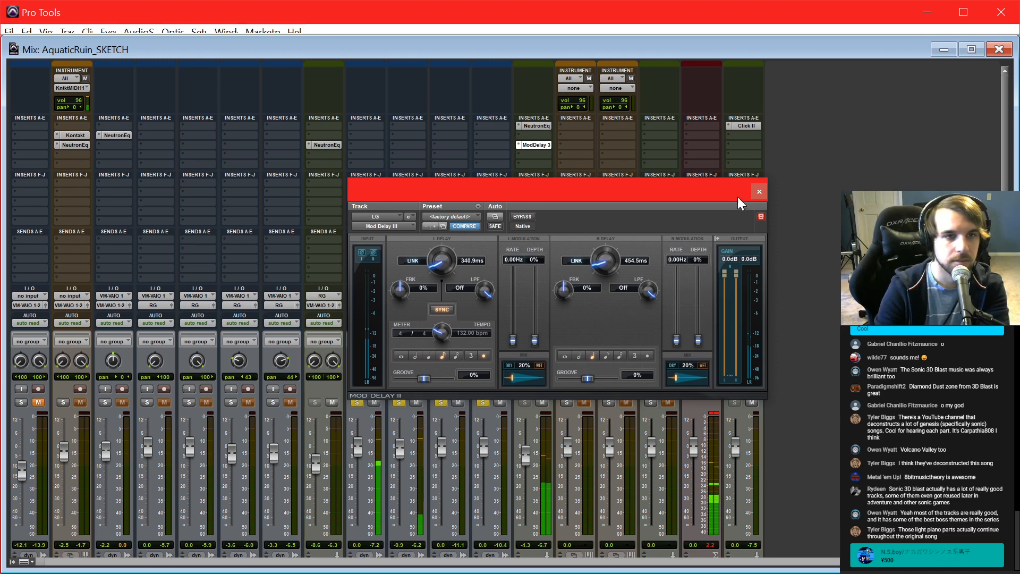
left_click(759, 191)
left_click(547, 154)
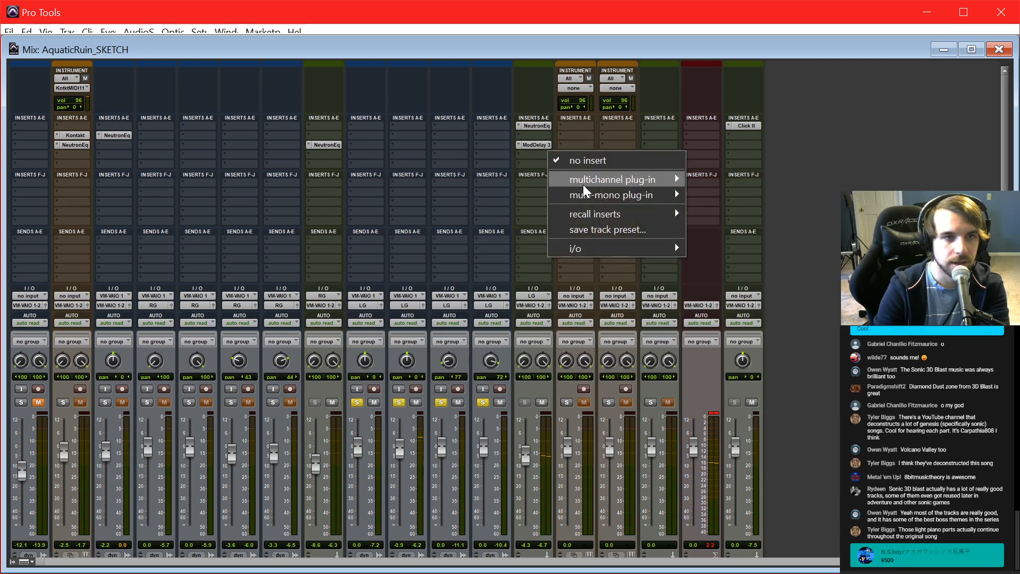
mouse_move(585, 181)
left_click(647, 204)
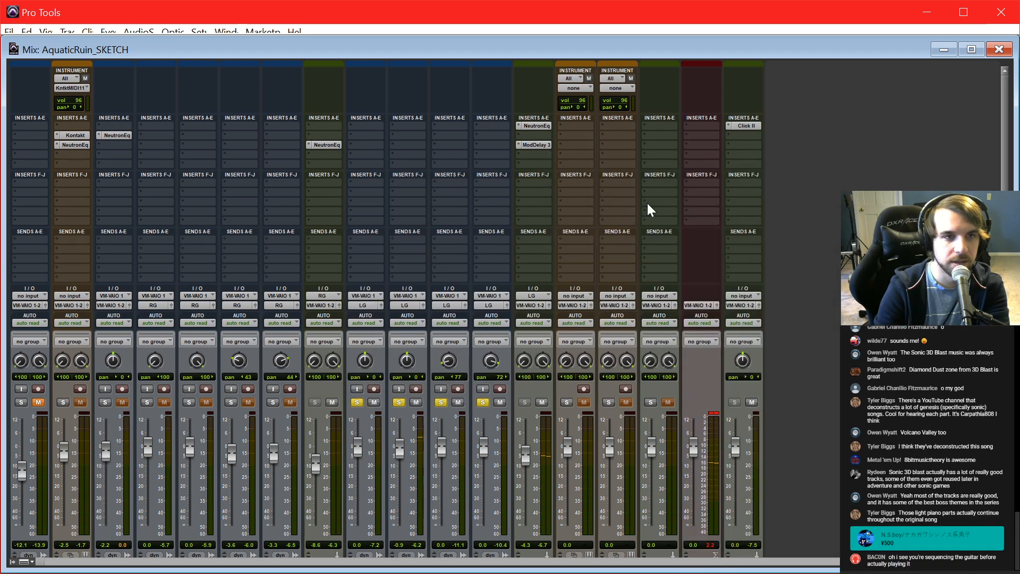
Step: Raise the LG bus's Mod Delay III feedback to 41% for the left delay and 36% for the right
left_click(533, 145)
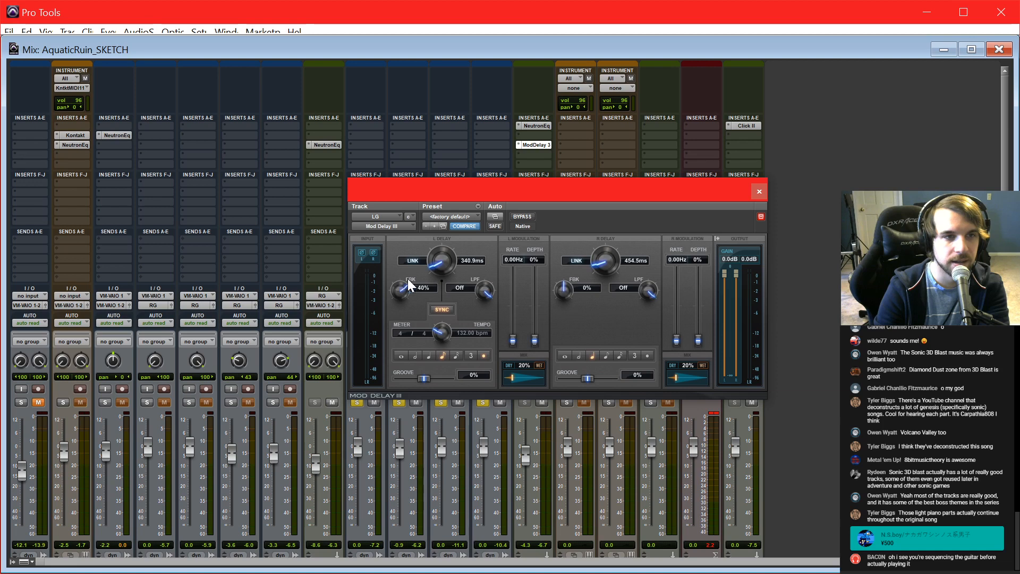
left_click_drag(408, 279, 408, 278)
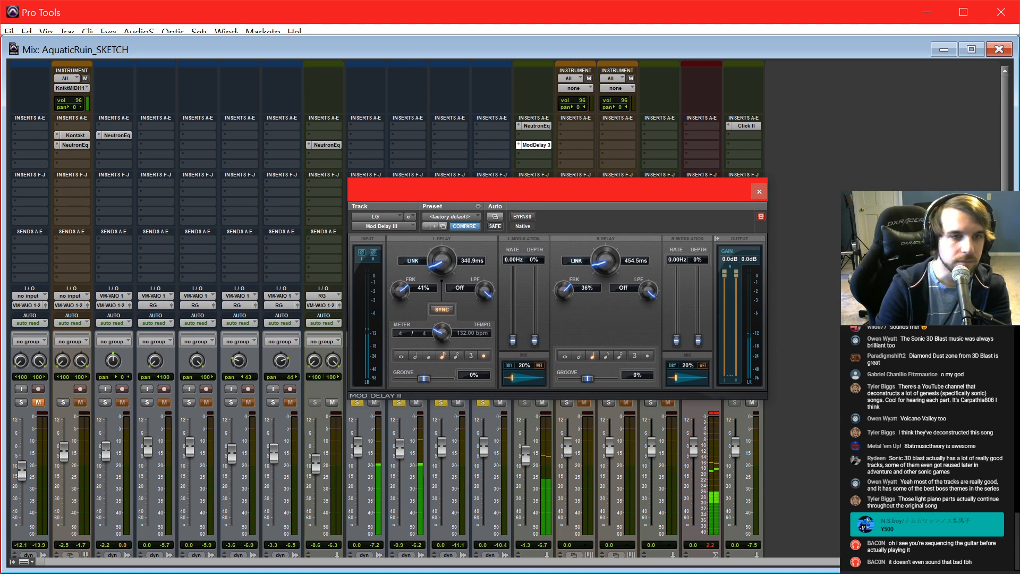
Step: Insert ValhallaVintageVerb in the LG bus's fourth slot, with its color set to NOW and decay to 0.61 s
left_click(538, 154)
mouse_move(572, 182)
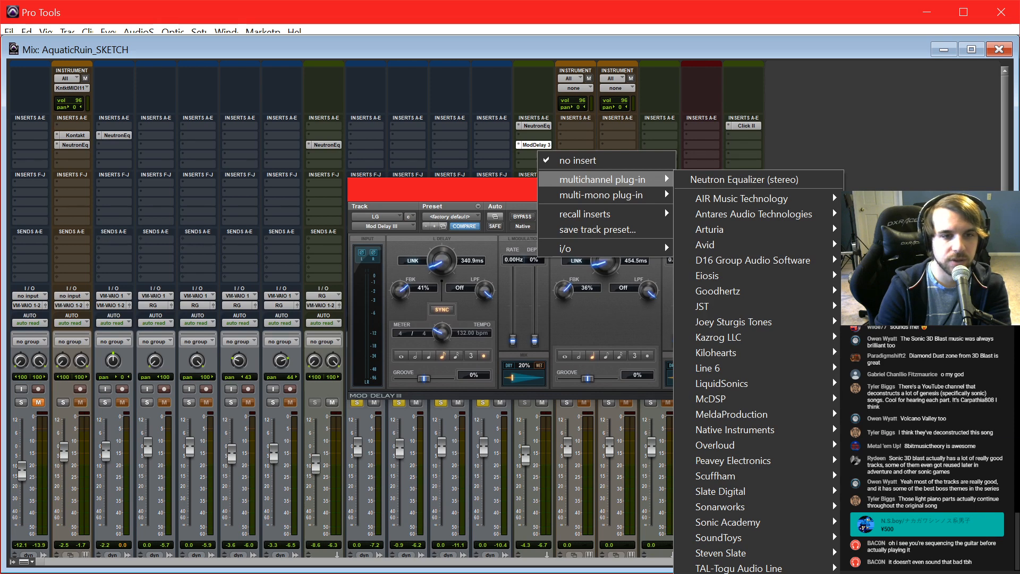
key("Escape")
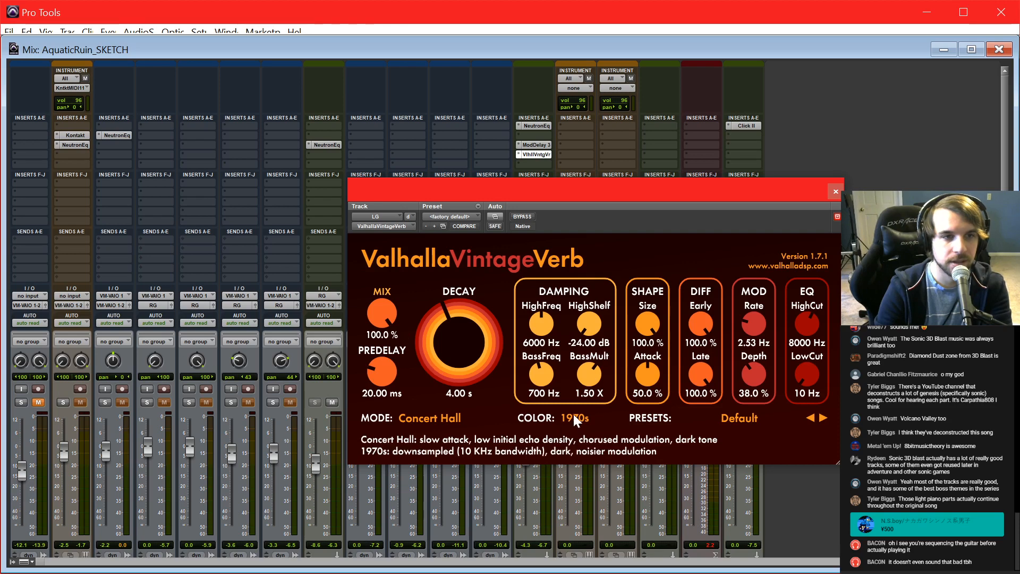
left_click(574, 417)
left_click(580, 462)
left_click_drag(459, 336, 458, 367)
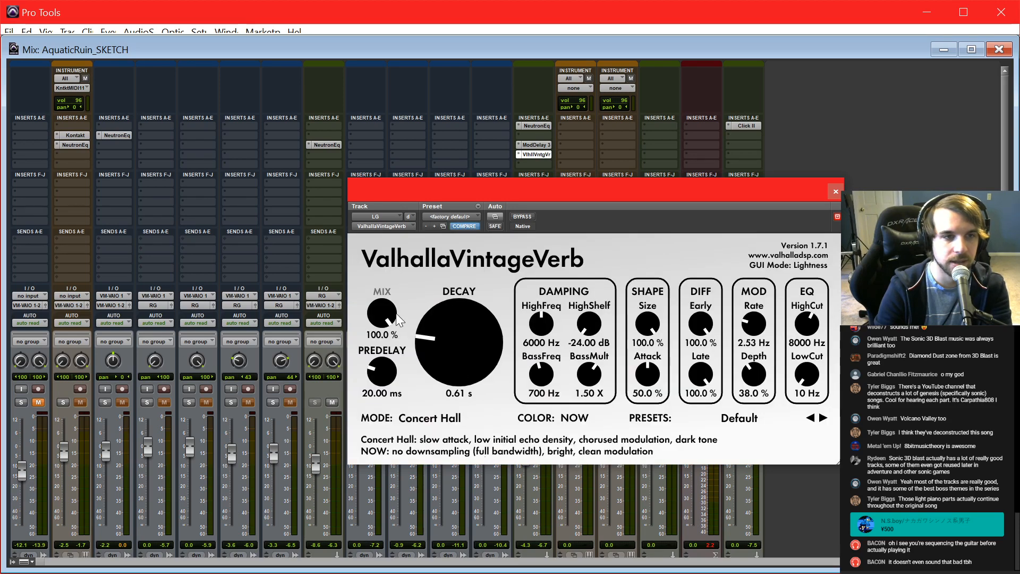
Step: Set the ValhallaVintageVerb mix to 21.6% while auditioning different amounts during playback, then close the plug-in
left_click_drag(398, 320, 361, 407)
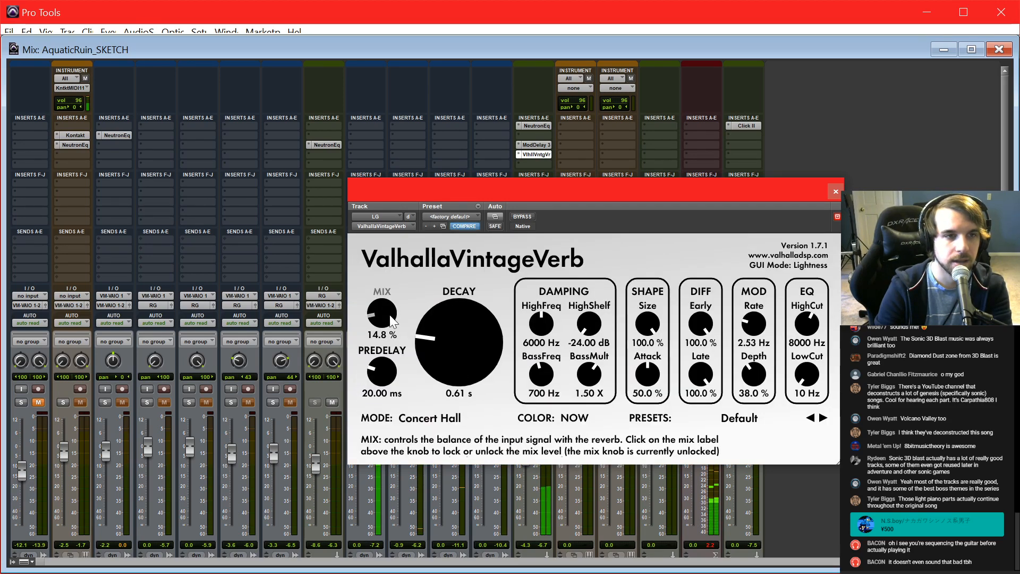
left_click_drag(394, 300, 400, 270)
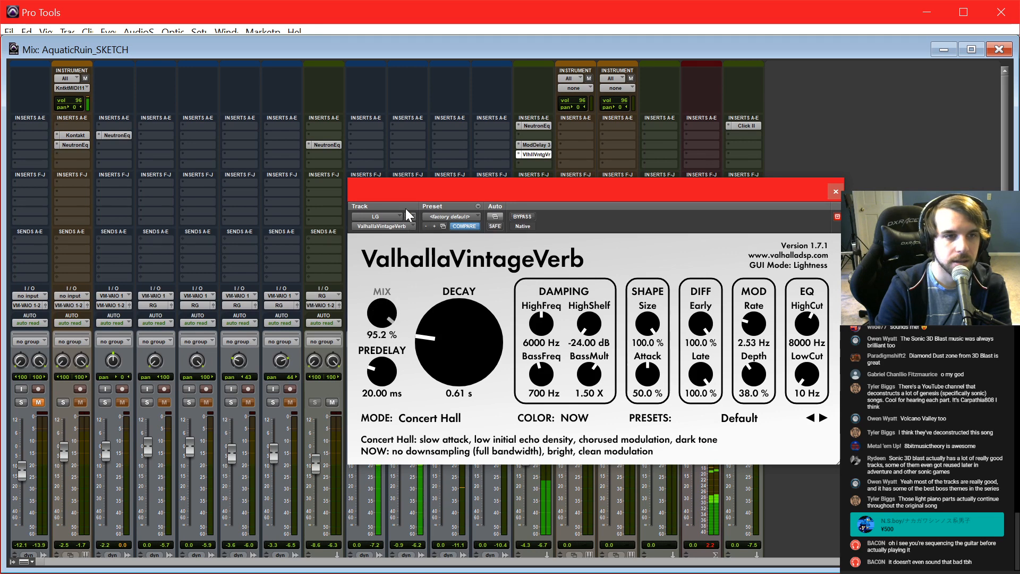
left_click_drag(406, 208, 387, 306)
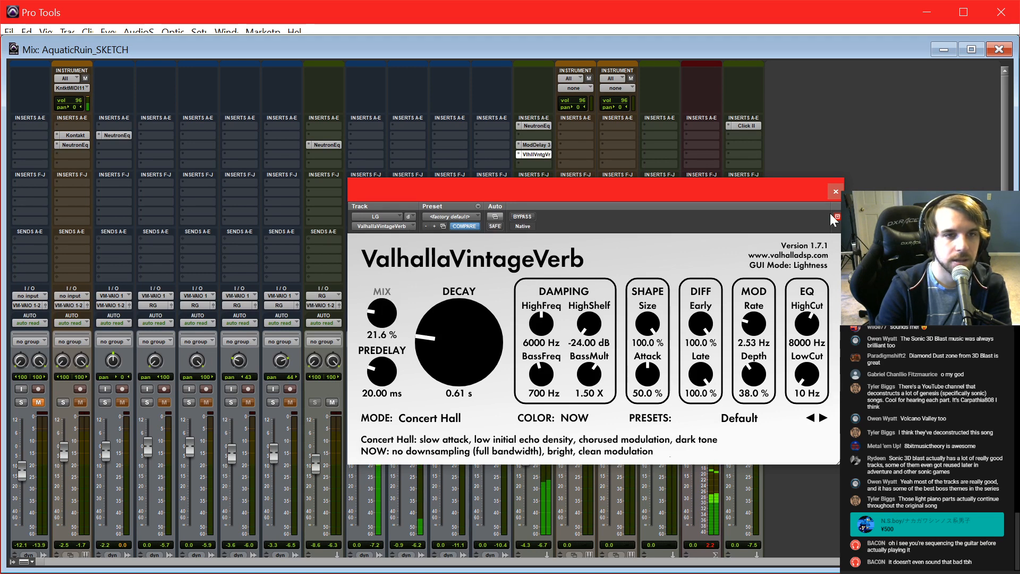
left_click(836, 191)
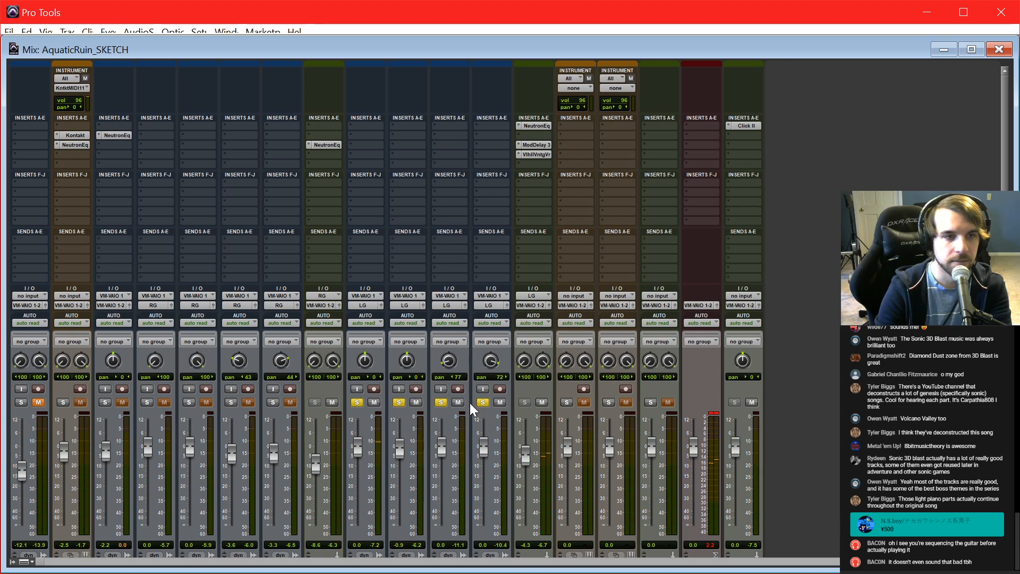
Step: Clear the solos on the lead guitar tracks and play the full mix from the session start
key("ctrl+equal")
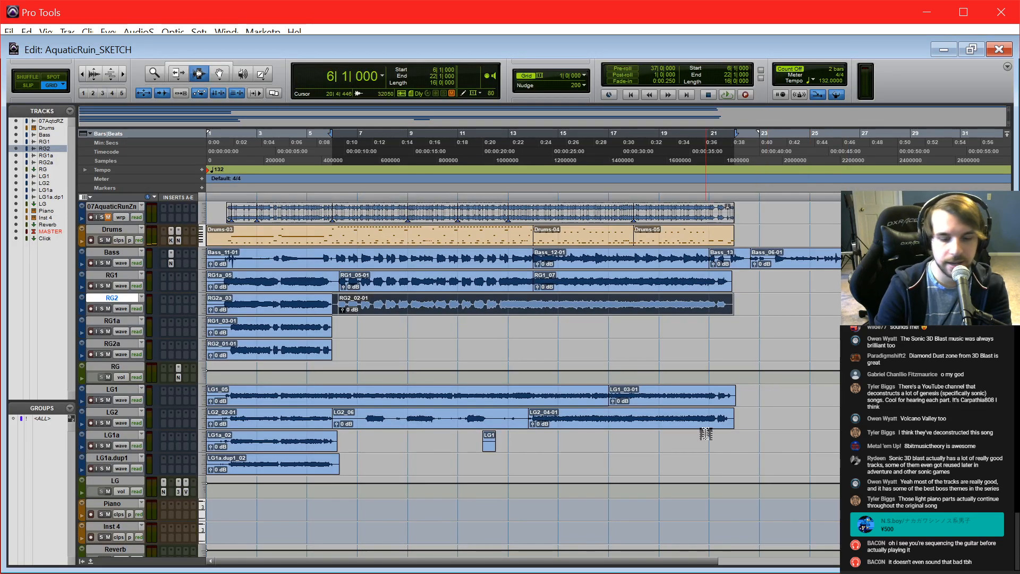
key("Return")
key("space")
key("ctrl+equal")
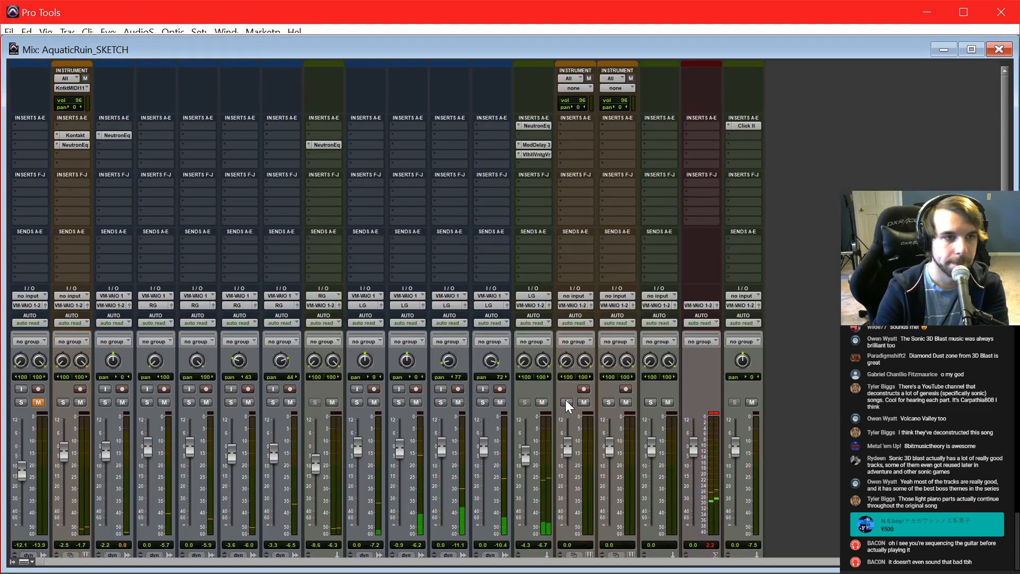
key("ctrl+equal")
key("ctrl+equal")
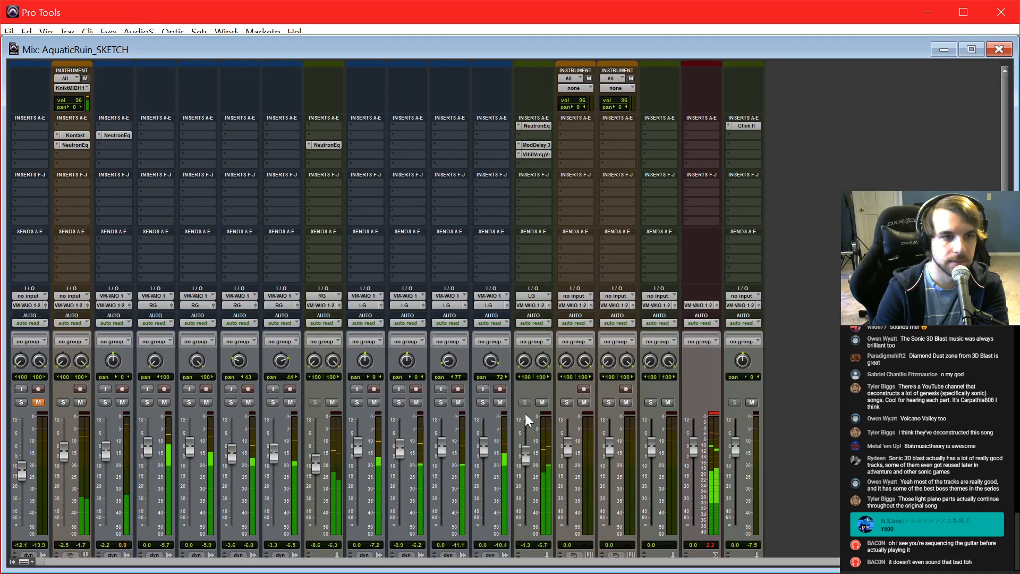
Step: Lower the LG bus fader to -5.4 dB while the full mix plays
scroll(526, 425, "down", 3)
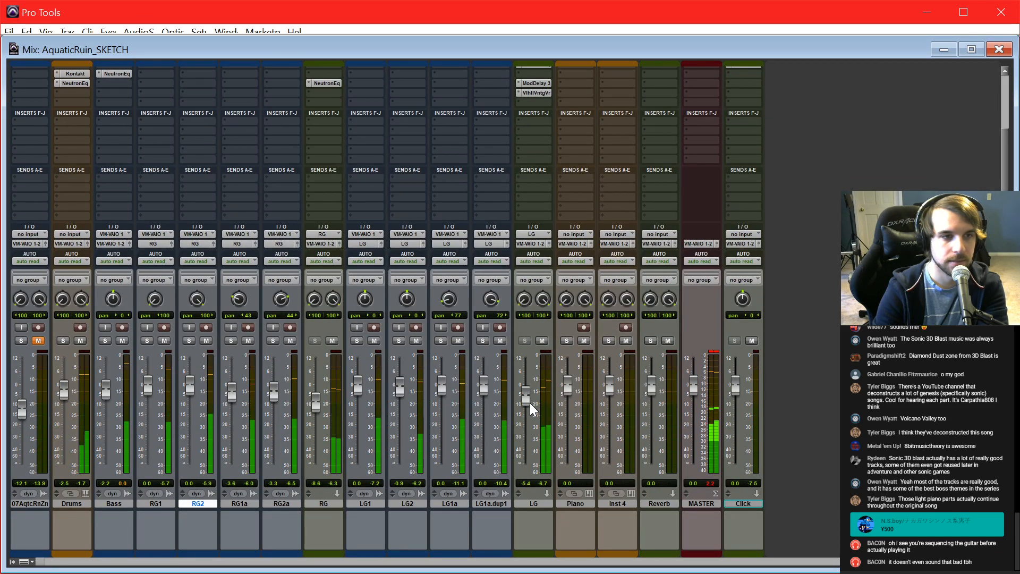
left_click(79, 81)
left_click_drag(445, 349, 445, 352)
left_click(881, 191)
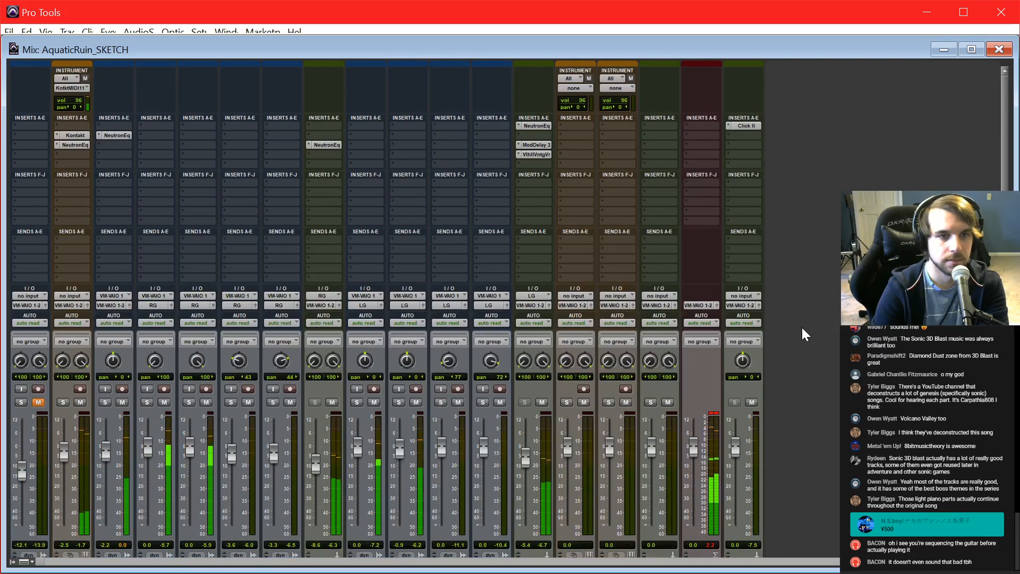
Step: Lower the Bass track's fader to -4.1 dB while the arrangement plays
key("ctrl+equal")
left_click(488, 351)
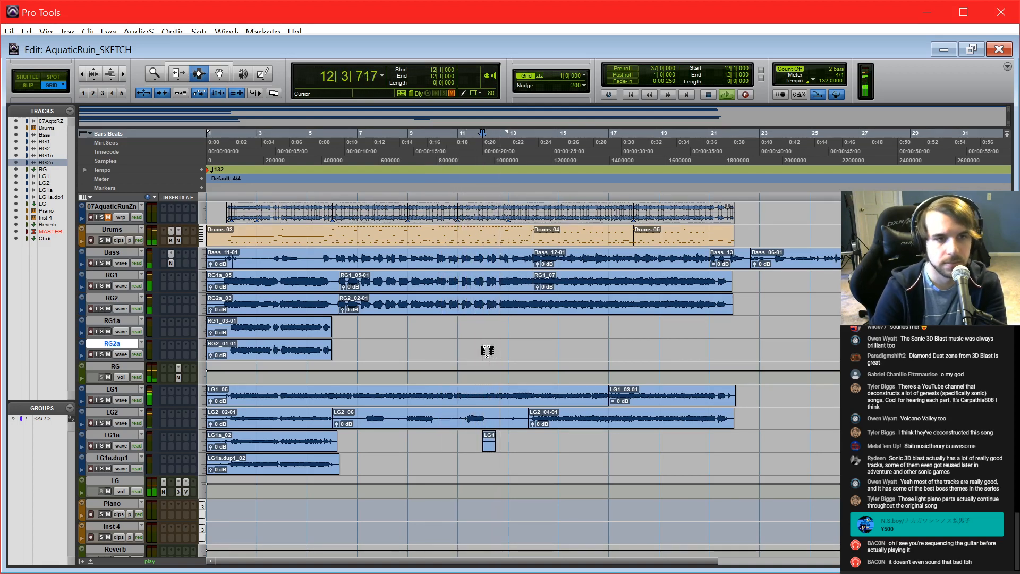
key("t")
scroll(583, 328, "right", 5)
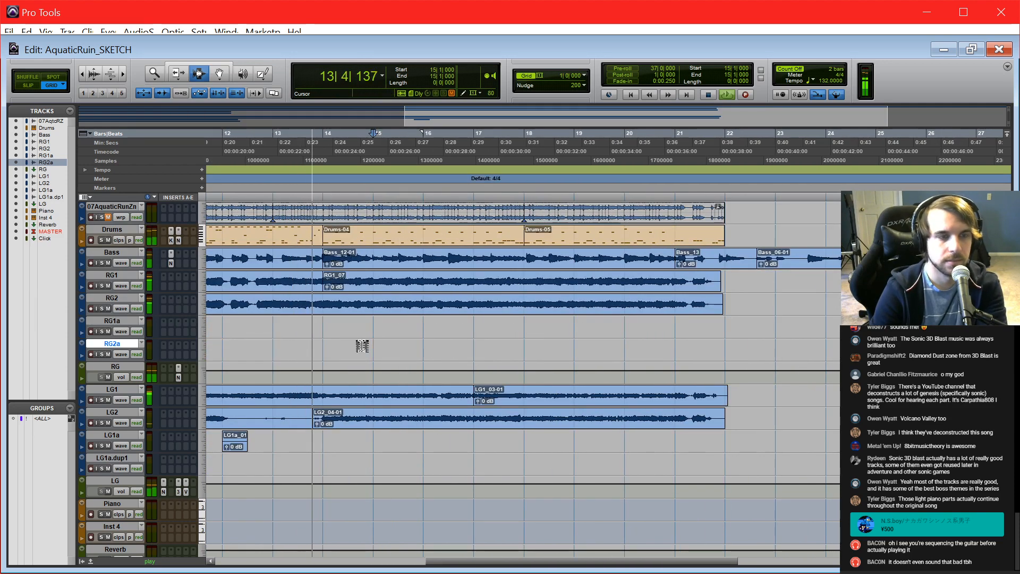
left_click(362, 341)
key("ctrl+equal")
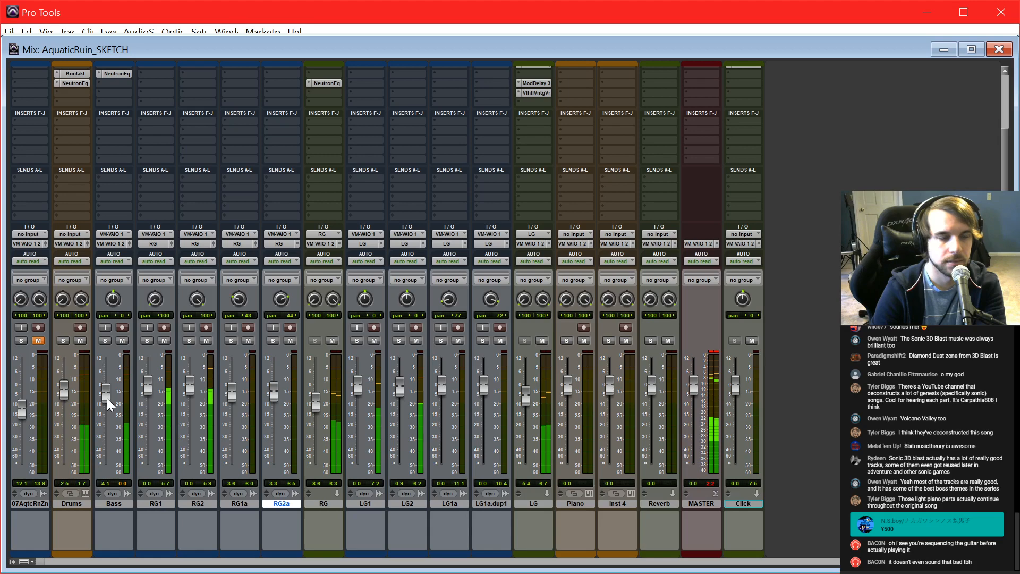
key("ctrl+equal")
Step: Listen to the arrangement from bar 15 to its end, stopping with the cursor at bar 21
scroll(591, 349, "down", 1)
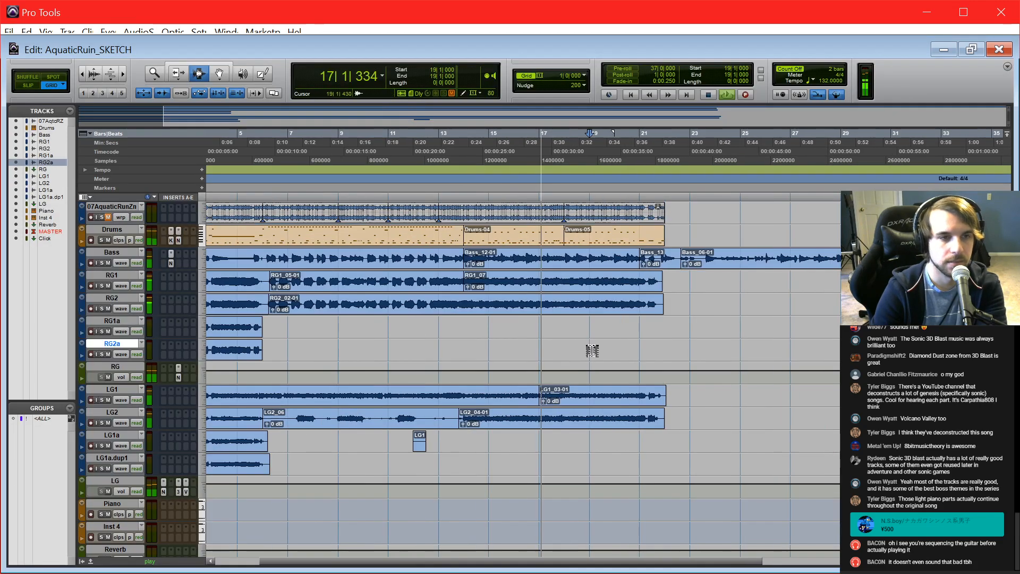
scroll(574, 350, "left", 2)
left_click(576, 349)
left_click(570, 345)
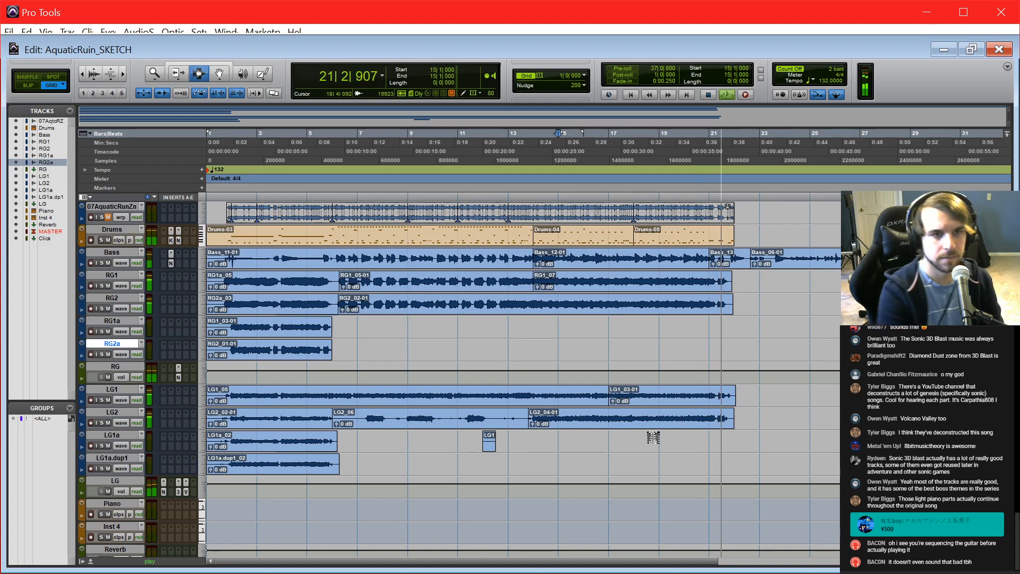
left_click(697, 357)
key("space")
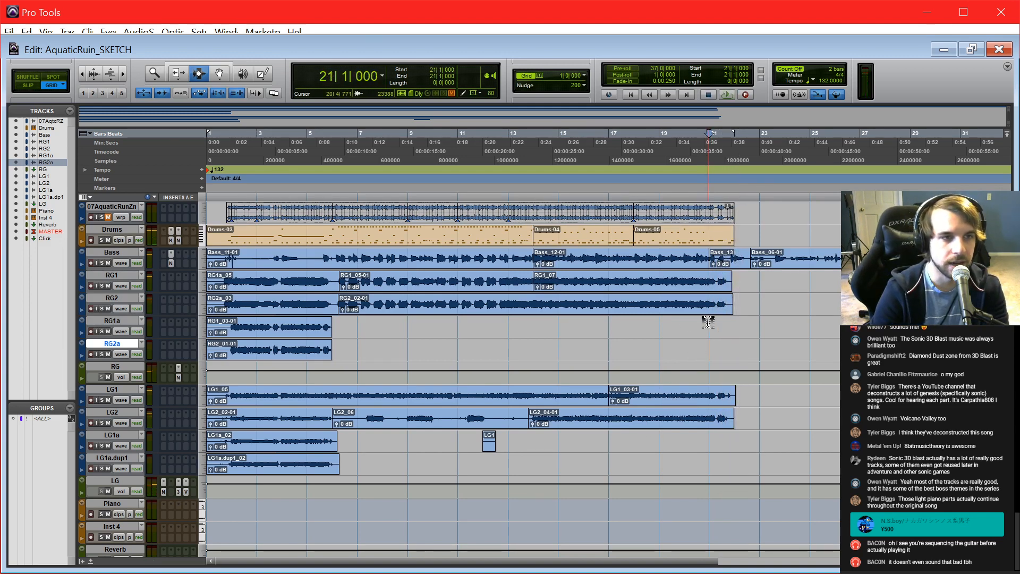
Step: Duplicate bars 2 to 22 of the Drums through LG1a.dup1 tracks so the copy starts at bar 22
left_click(317, 253)
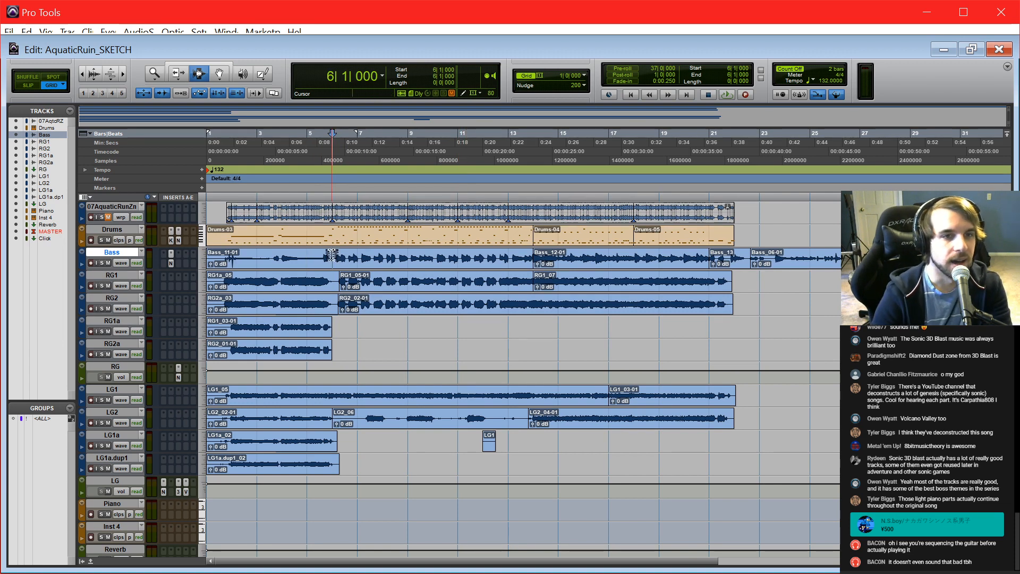
left_click(376, 242)
left_click_drag(240, 246, 730, 467)
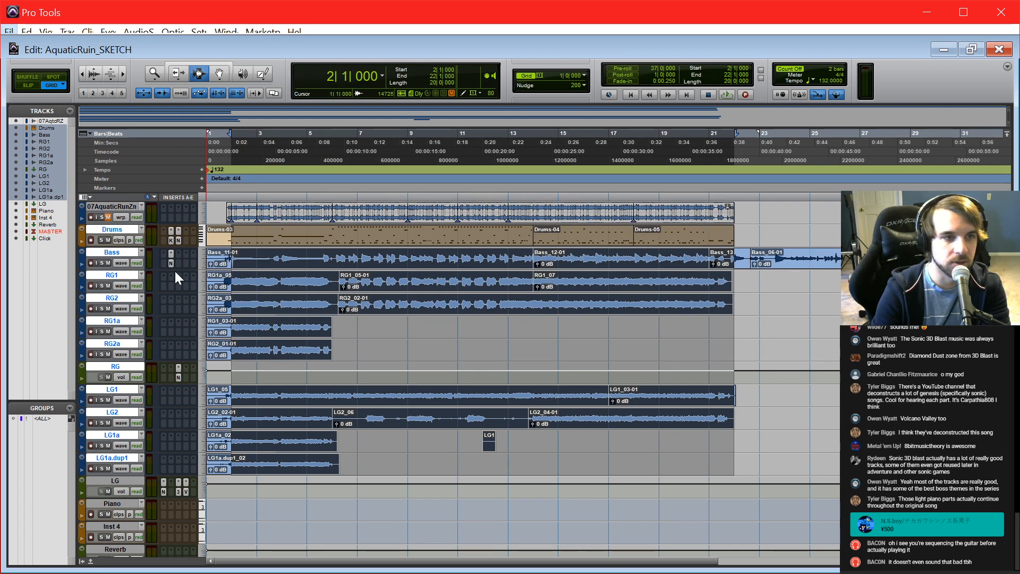
left_click(495, 348)
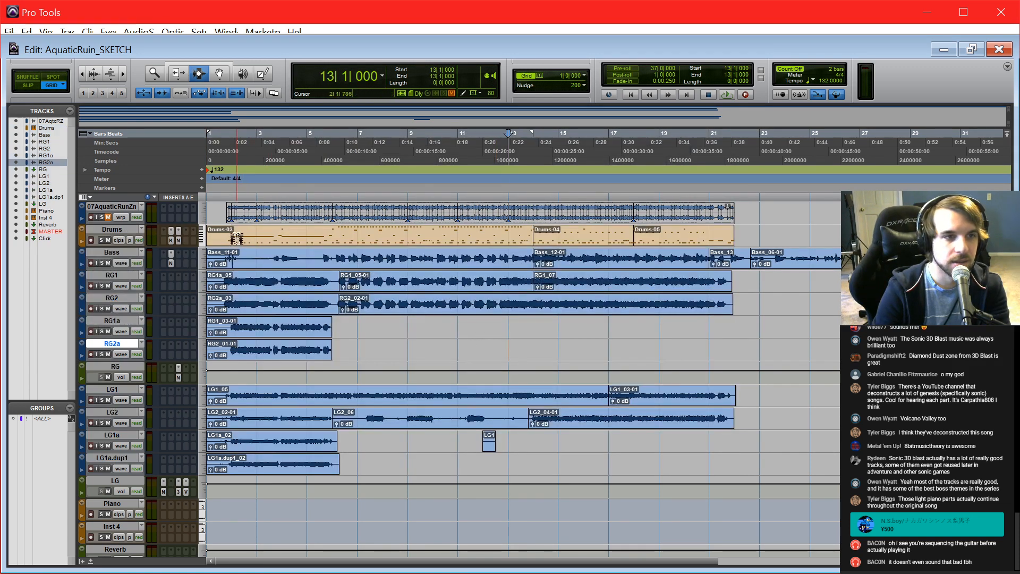
left_click_drag(242, 242, 727, 475)
key("ctrl+d")
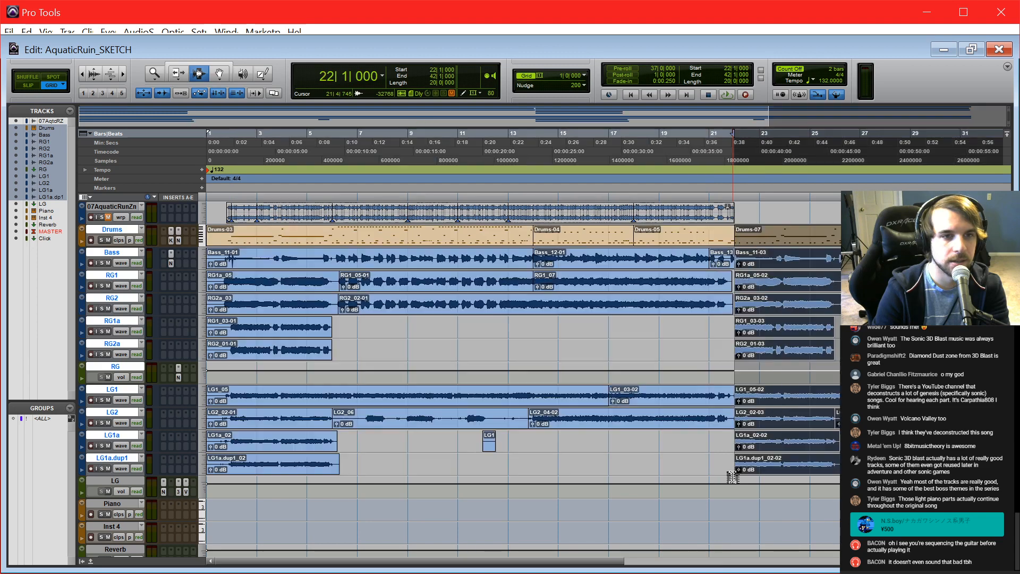
Step: Check the duplicated section after bar 22, then play the arrangement from bar 6
left_click(712, 450)
scroll(719, 447, "right", 6)
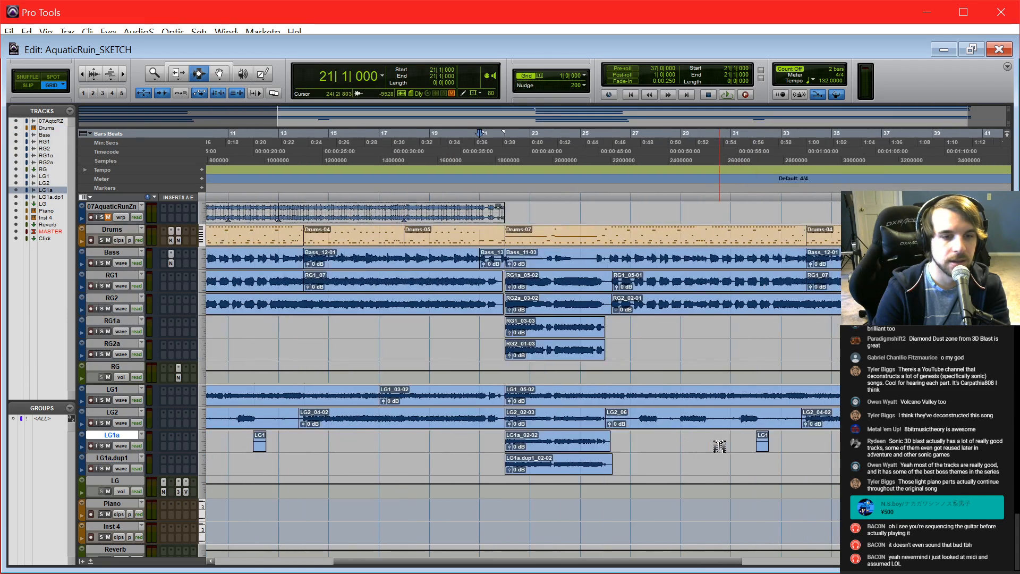
left_click(371, 346)
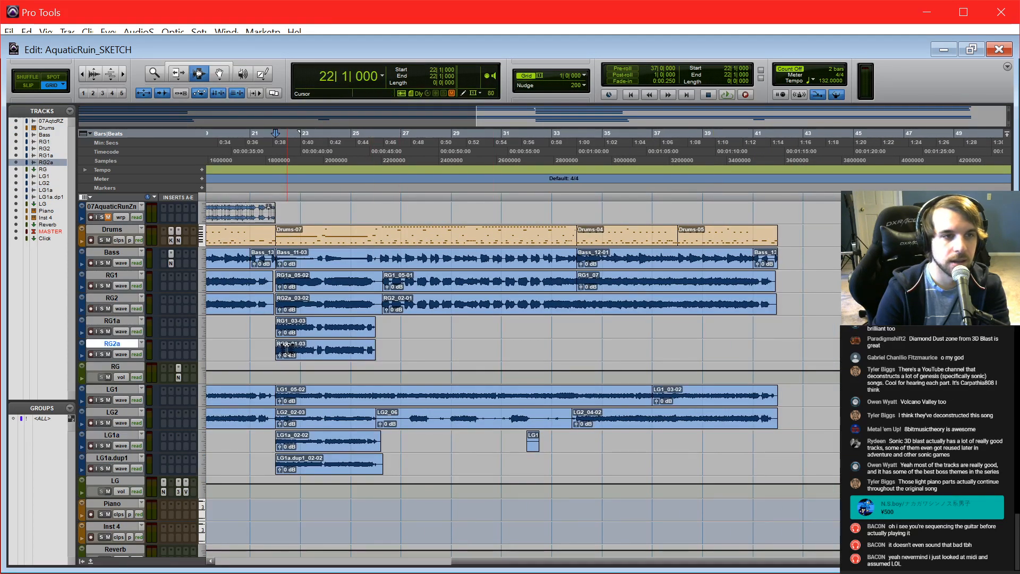
scroll(347, 343, "left", 7)
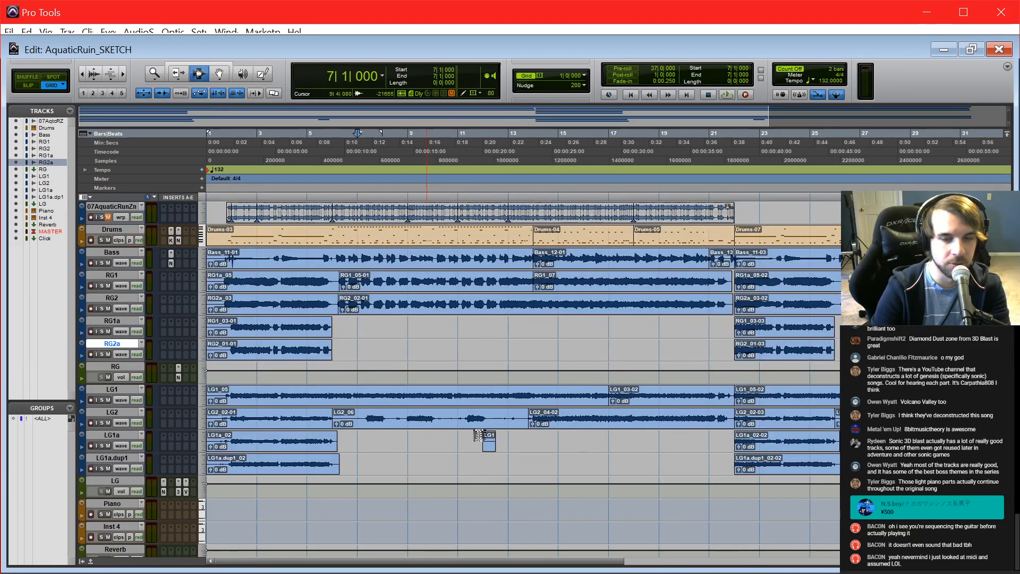
left_click(423, 344)
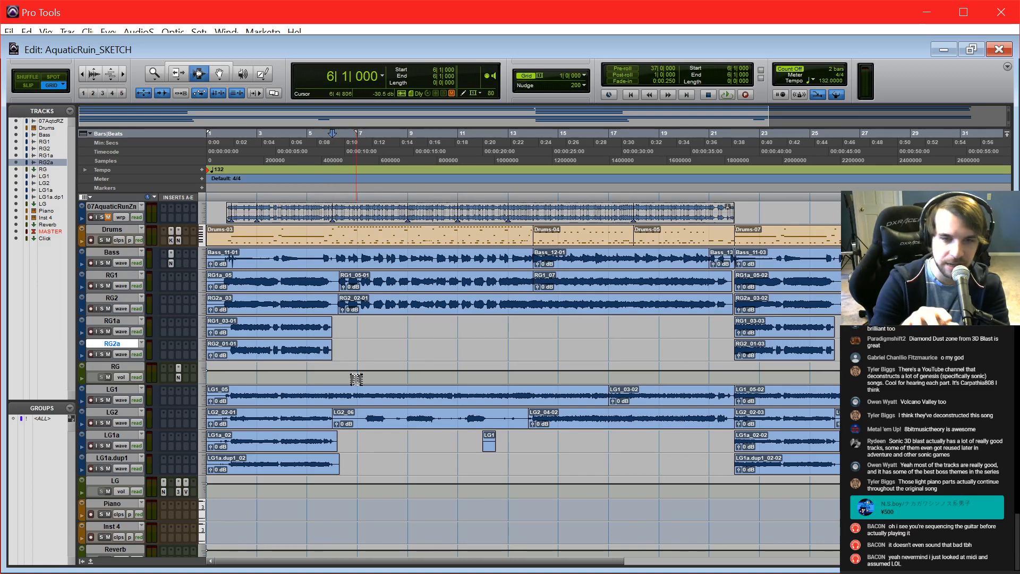
key("space")
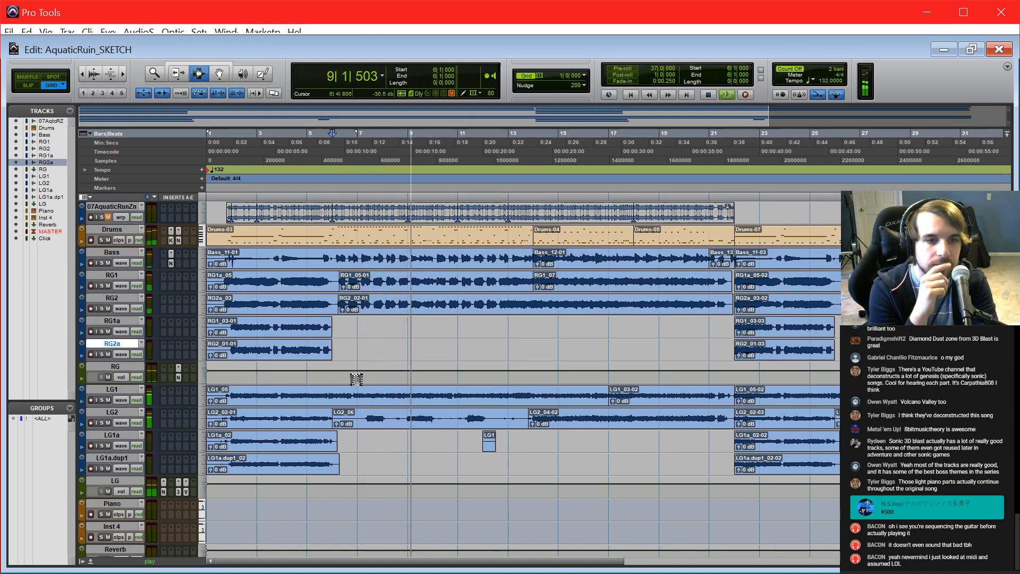
key("space")
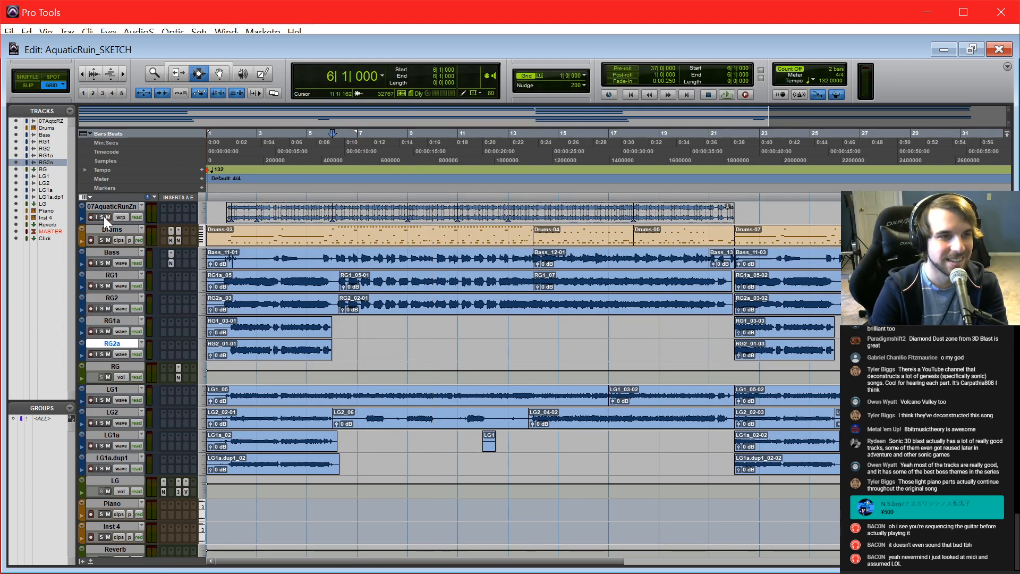
Step: Solo the 07Aquatic reference track and listen to it from bar 6
left_click(102, 217)
key("space")
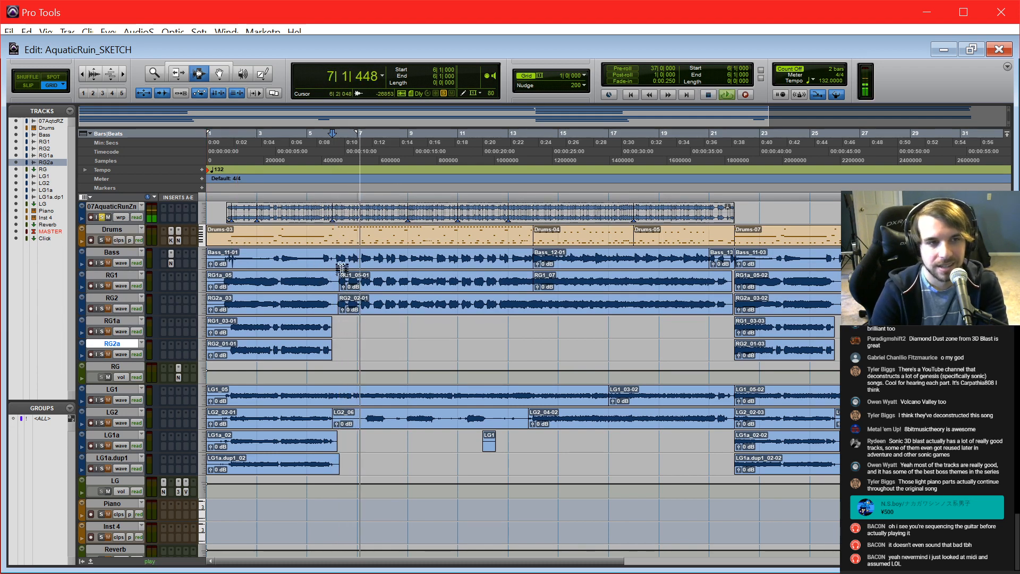
key("space")
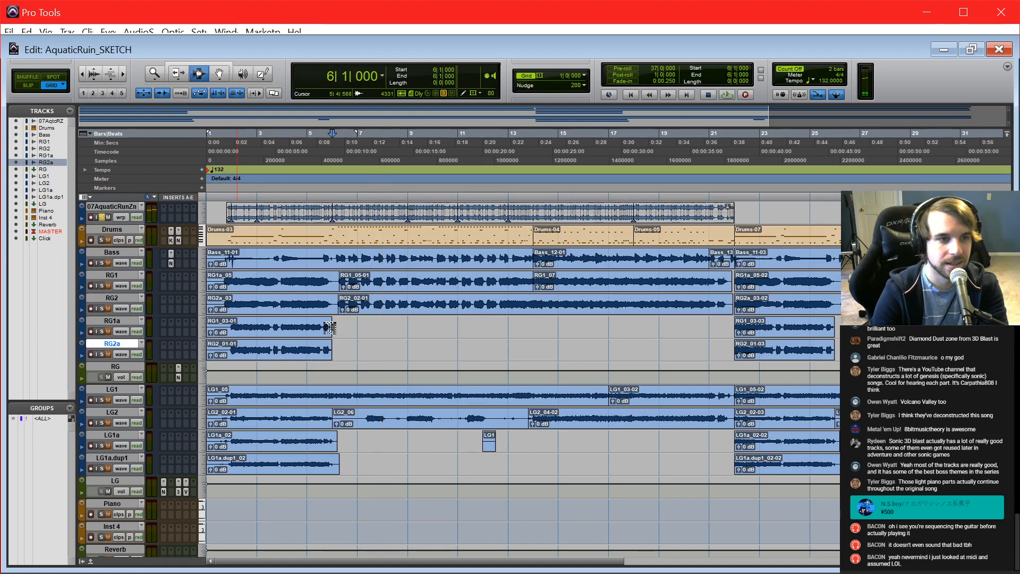
Step: Select the Piano track and record-enable it, with the timeline cursor at bar 6
left_click(329, 328)
key("t")
key("t")
scroll(206, 504, "down", 3)
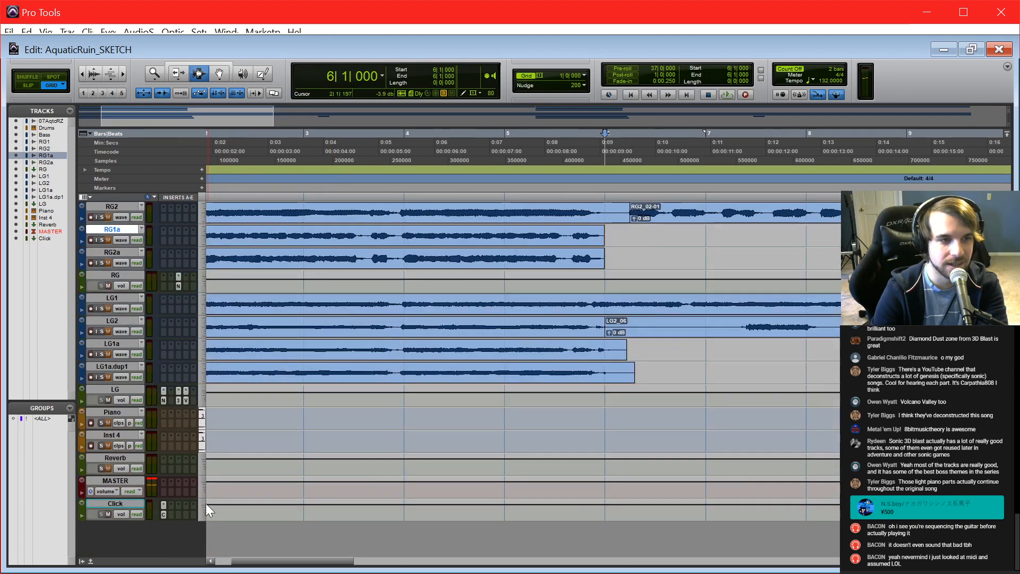
left_click(118, 412)
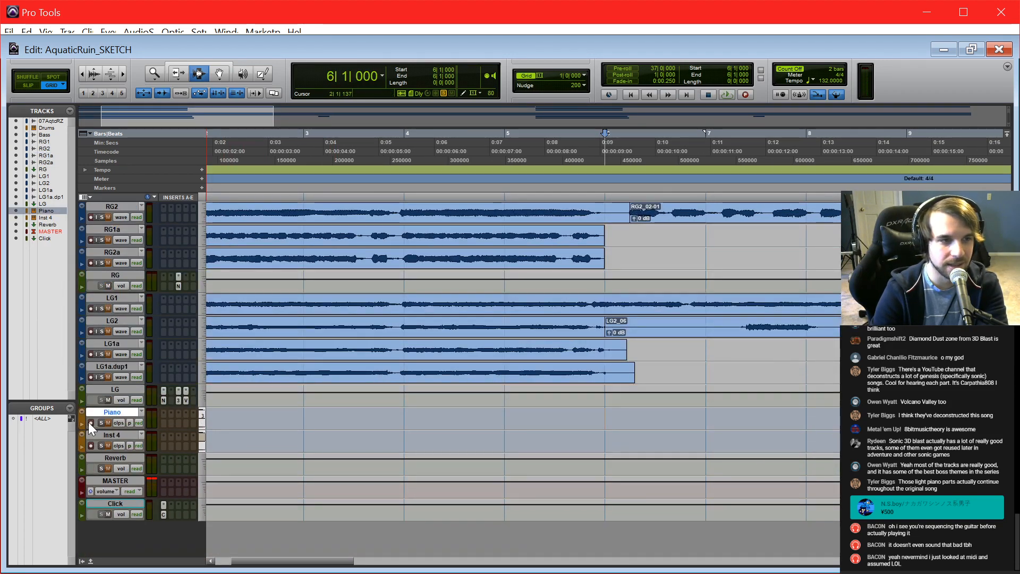
Step: Insert Native Instruments Kontakt as a multichannel plug-in in the Piano track's second insert slot
key("ctrl+equal")
scroll(578, 93, "up", 3)
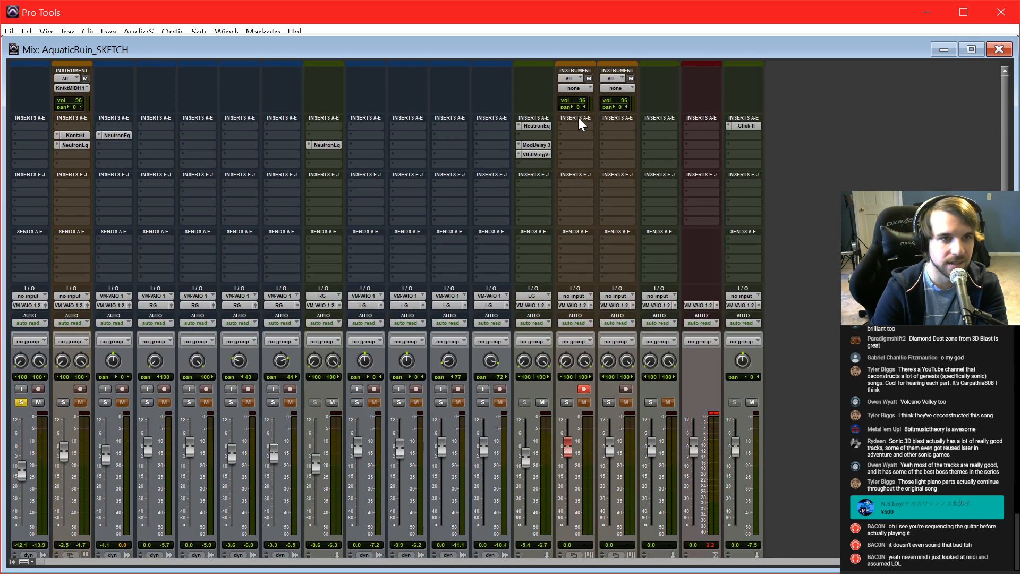
left_click(578, 130)
mouse_move(626, 160)
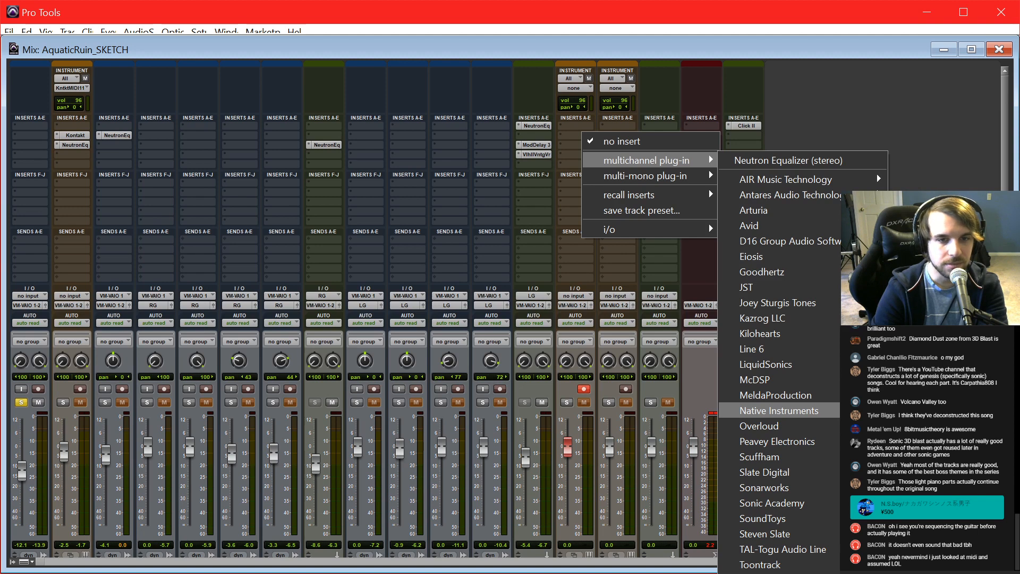
left_click(935, 457)
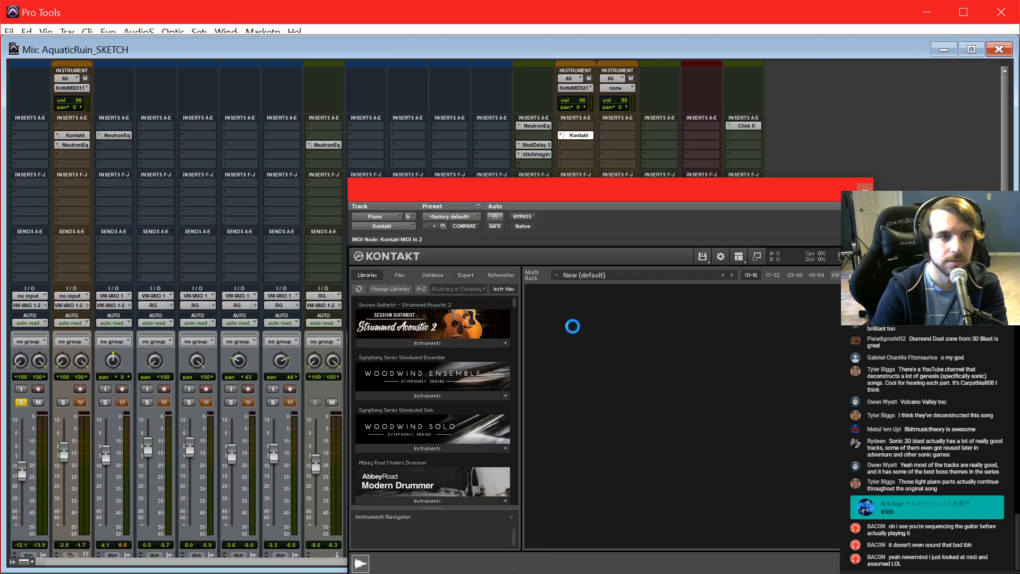
Step: Load The Grandeur piano instrument into Kontakt and return to the Edit window
left_click_drag(516, 303, 526, 490)
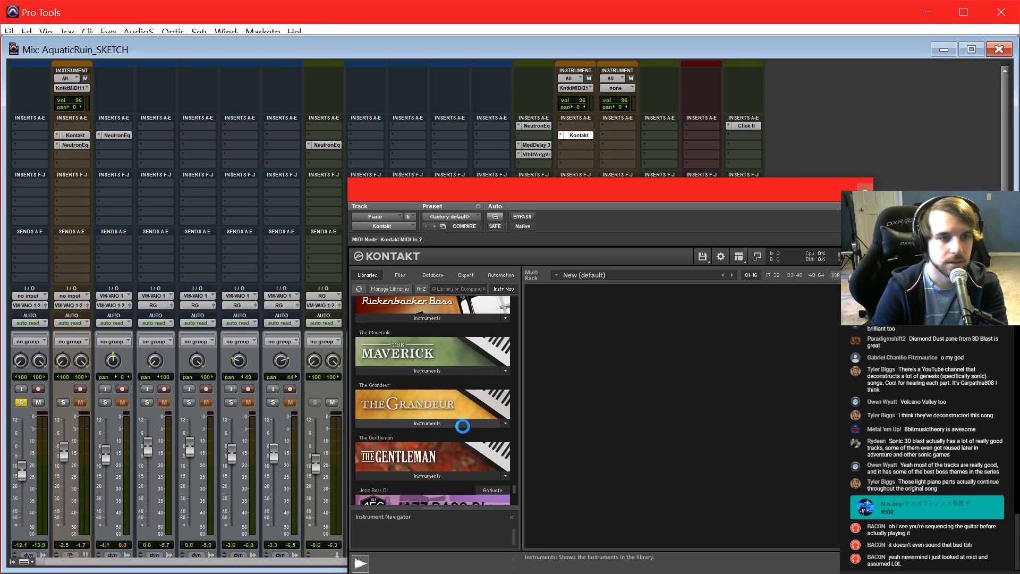
left_click(461, 424)
double_click(438, 436)
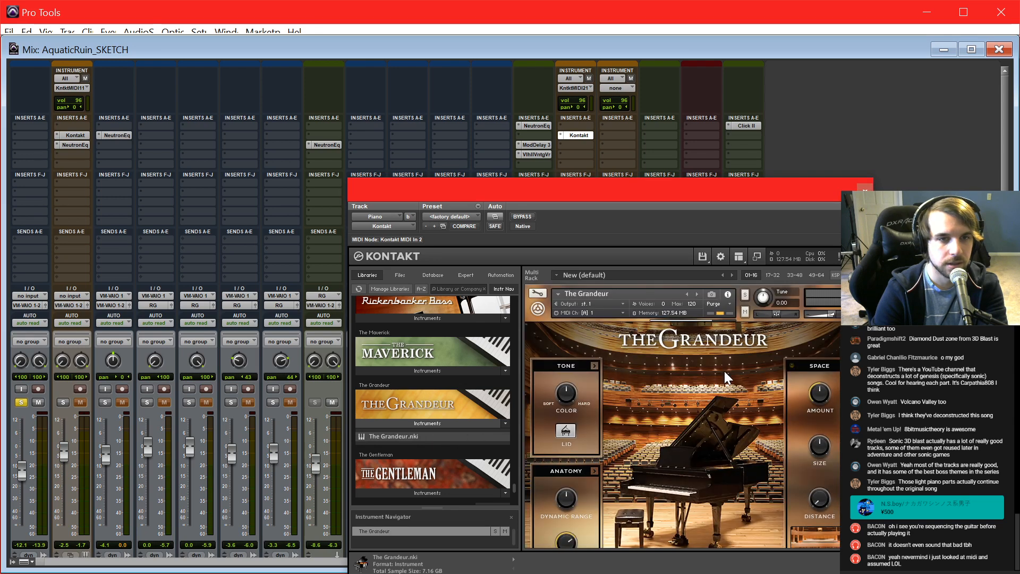
left_click(864, 192)
key("ctrl+equal")
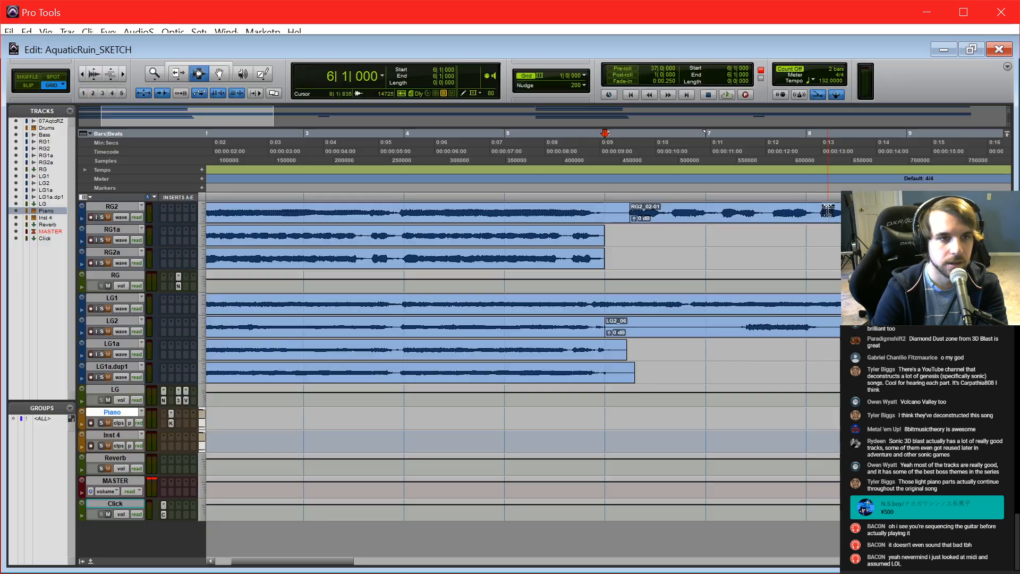
Step: Play the soloed reference track from bar 6 to hear its piano part
scroll(391, 276, "up", 4)
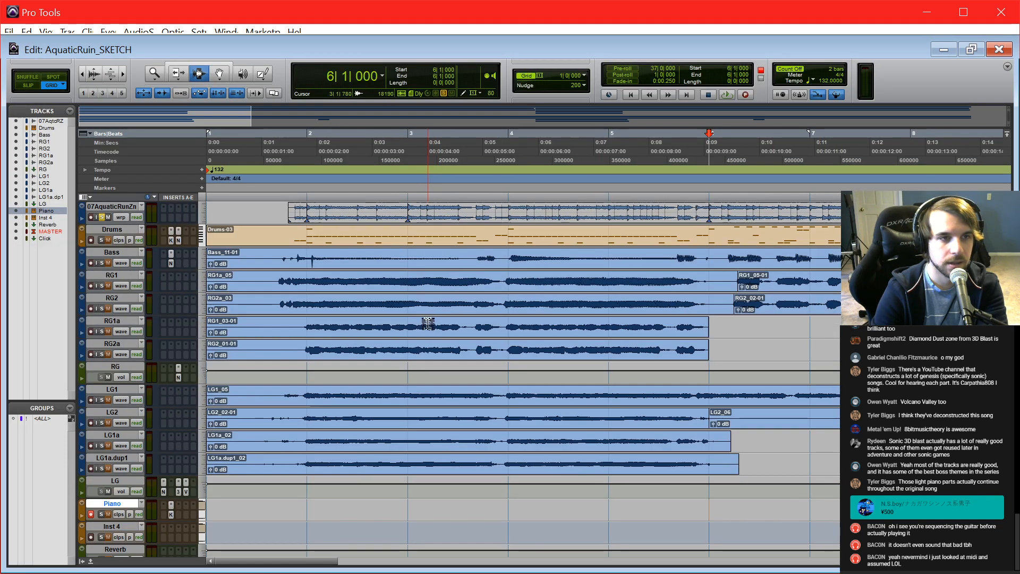
left_click(318, 232)
left_click(702, 216)
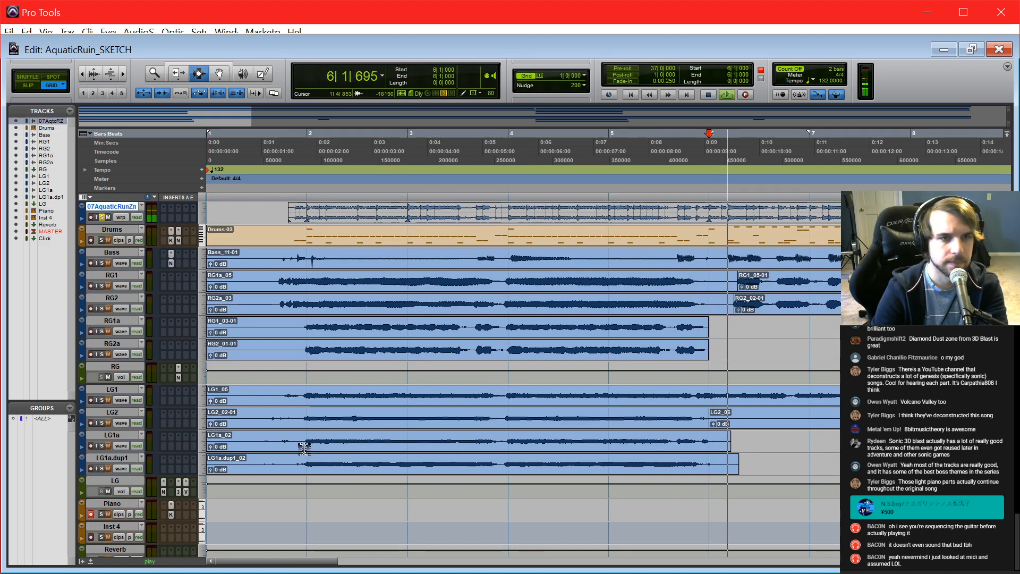
Step: Solo the Piano track and draw a 240-tick note at the start of bar 6 in its MIDI editor, pitched at Bb2
left_click(715, 511)
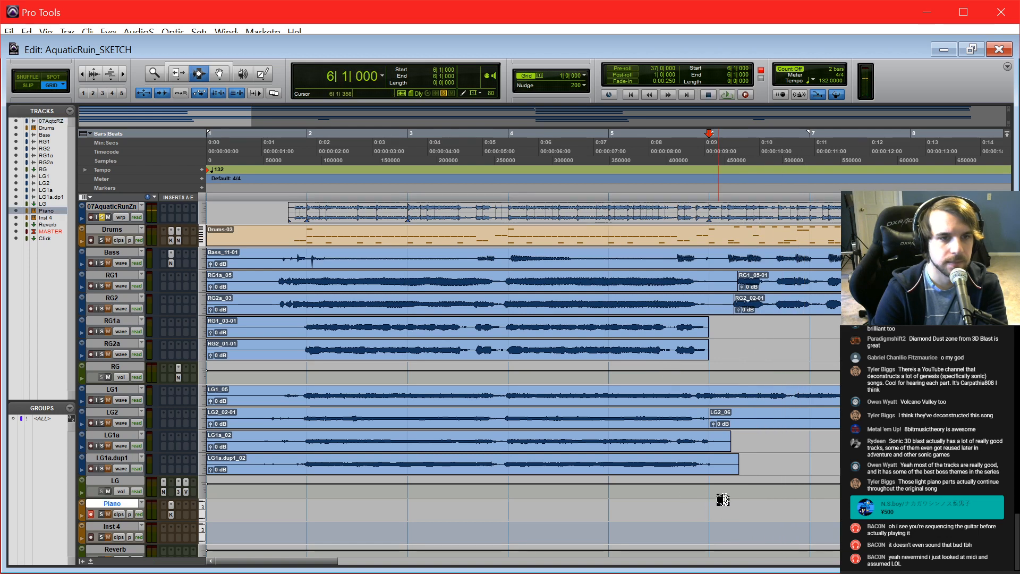
key("super+equal")
key("F10")
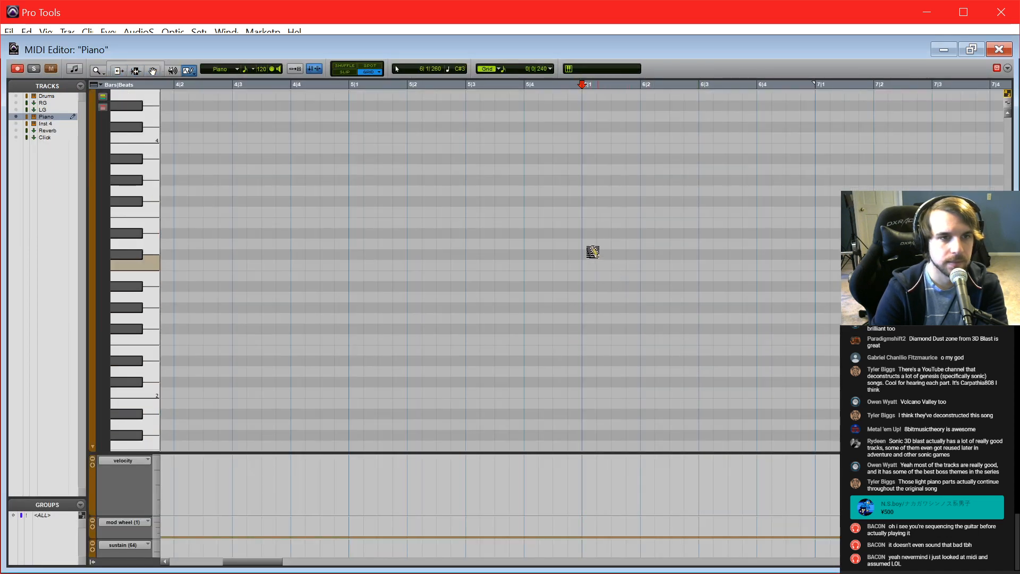
left_click(588, 248)
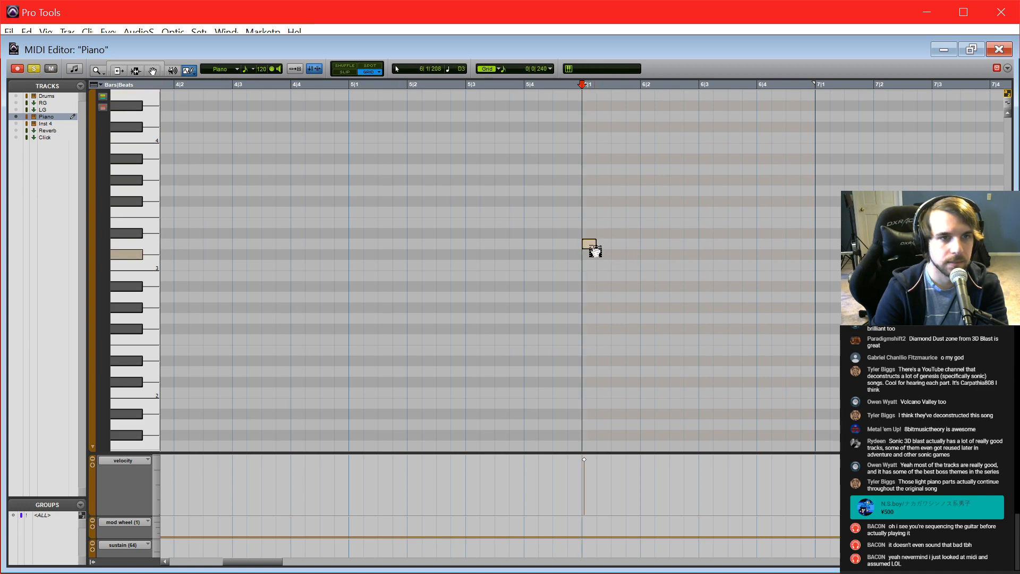
left_click_drag(591, 248, 595, 295)
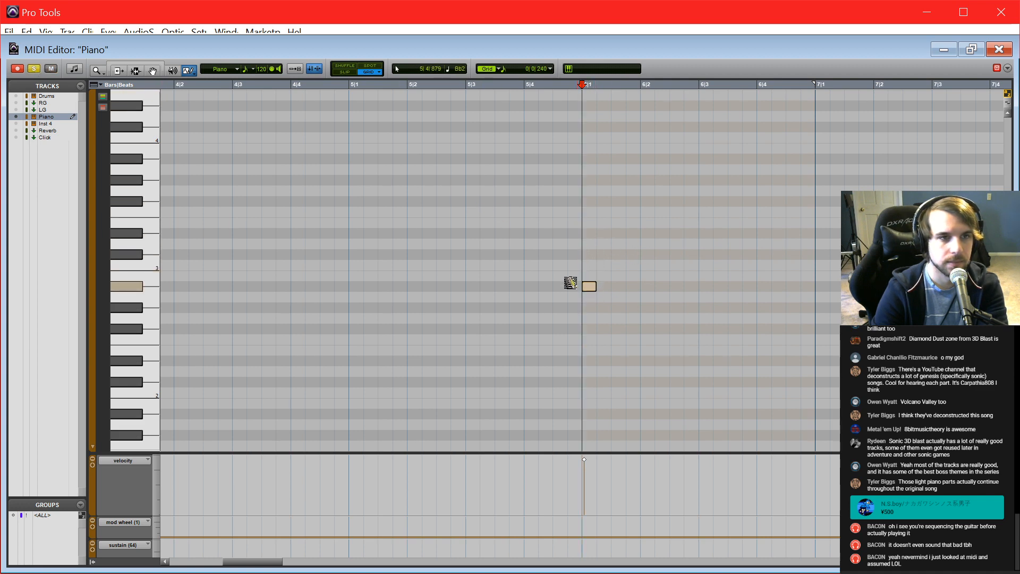
Step: Lower the Piano track's fader to -6.8 dB and return to its new clip at bar 6
key("ctrl+equal")
key("ctrl+equal")
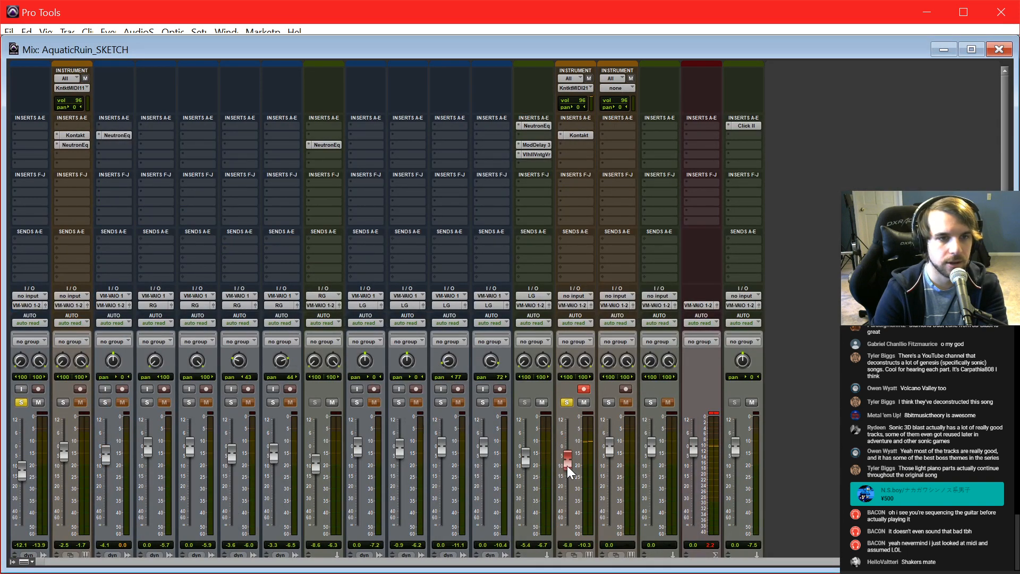
key("ctrl+equal")
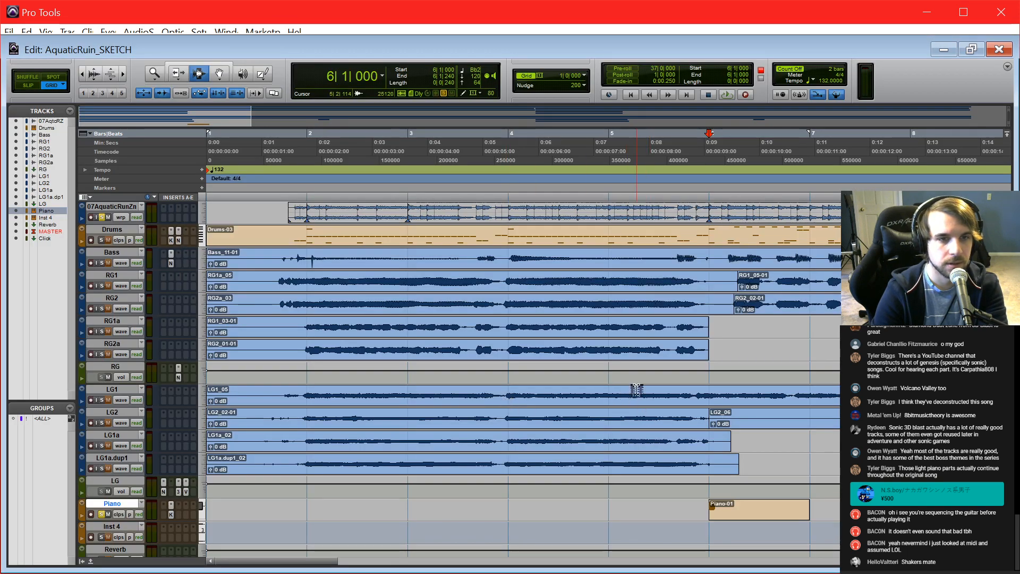
scroll(633, 439, "right", 3)
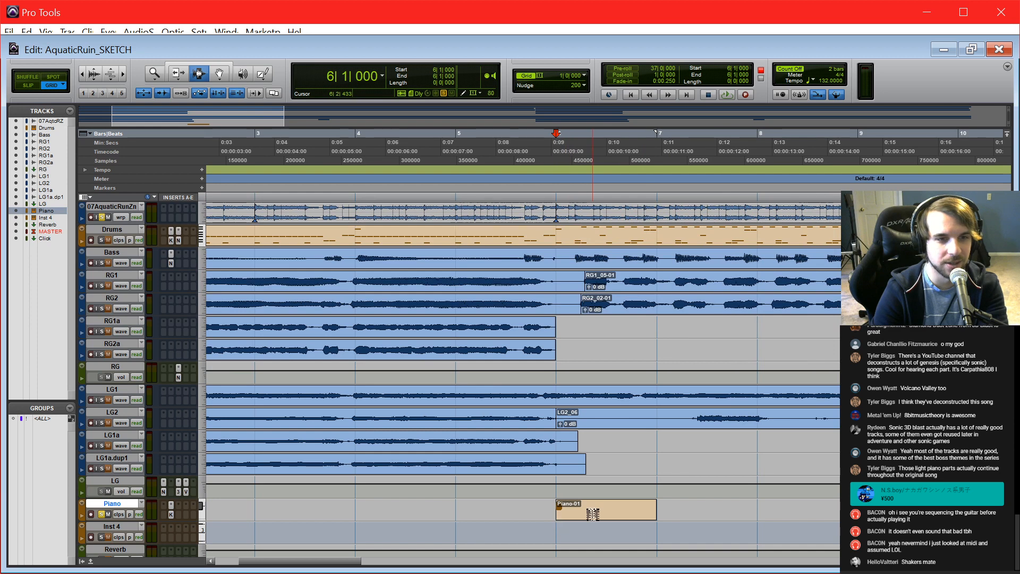
Step: Undo the creation of the Piano track's new MIDI clip at bar 6
left_click(572, 516)
key("ctrl+z")
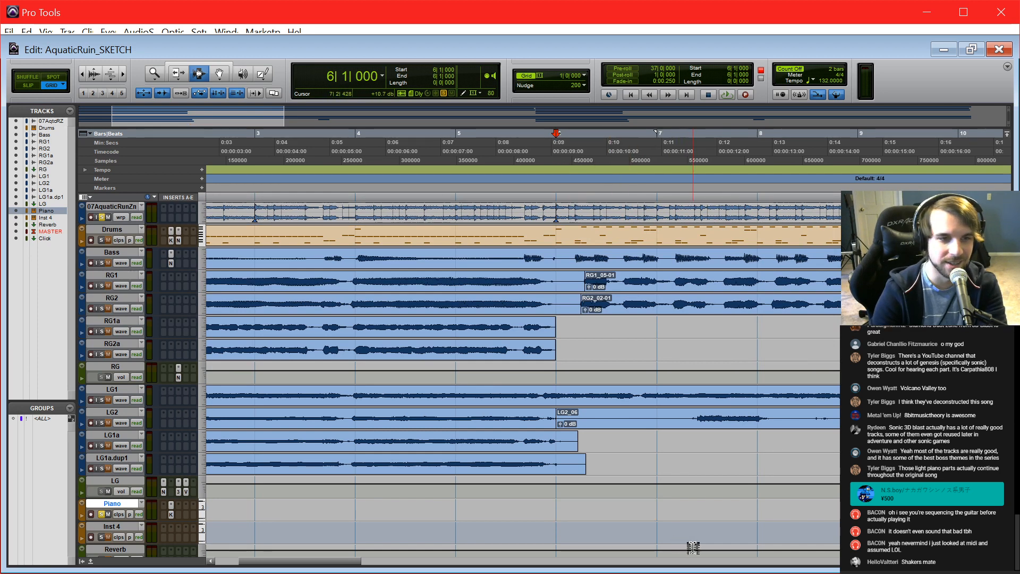
scroll(558, 509, "down", 3)
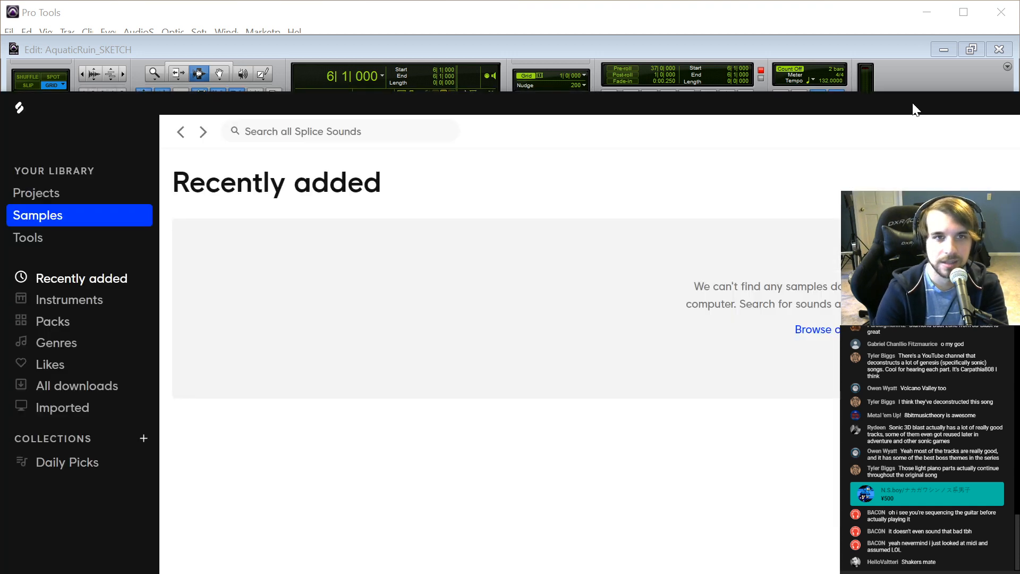
Step: Switch to Splice and look through the recently added samples for a shaker loop
left_click_drag(915, 109, 1019, 153)
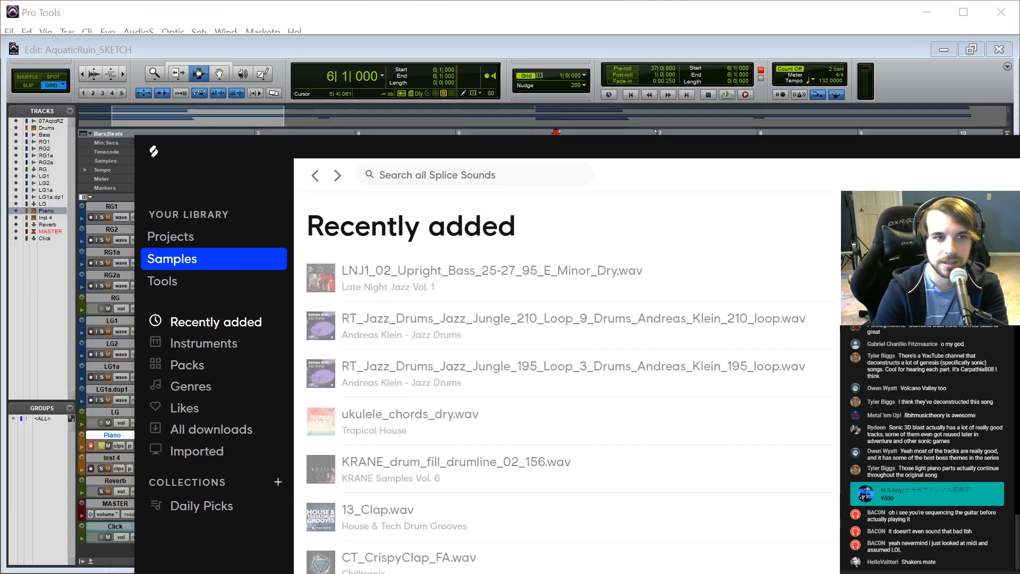
left_click_drag(691, 146, 823, 189)
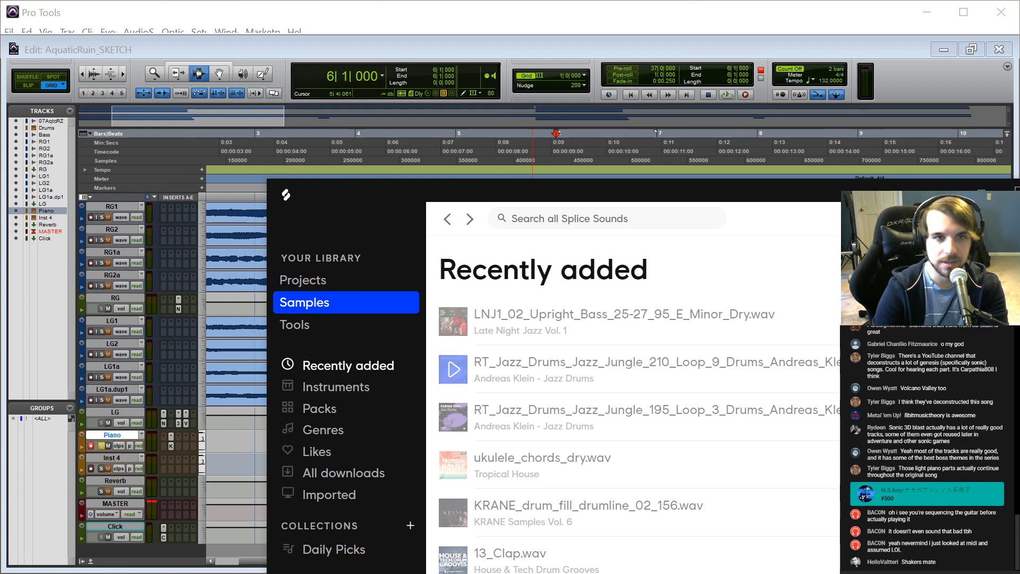
left_click_drag(823, 196, 626, 65)
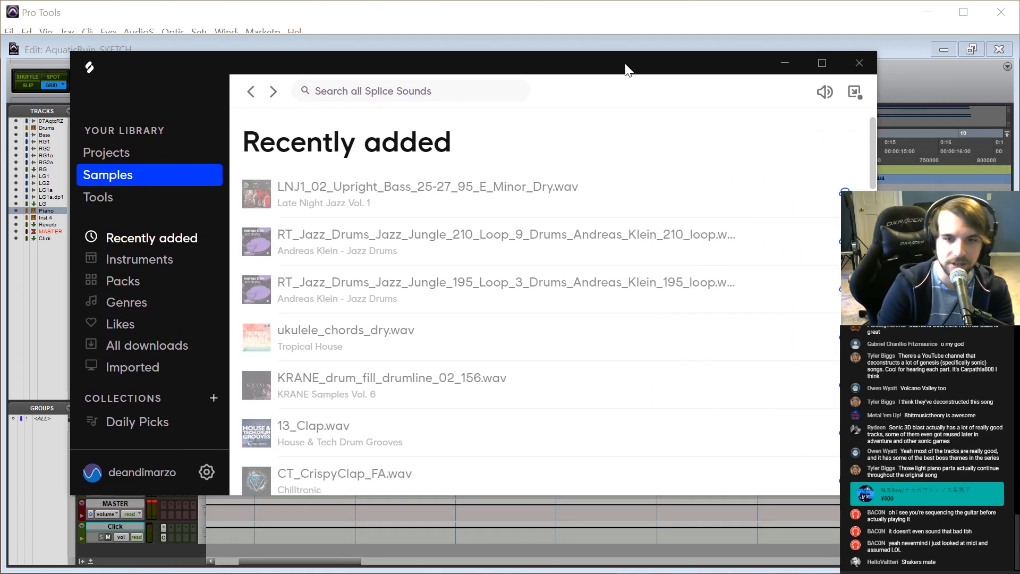
scroll(486, 385, "down", 5)
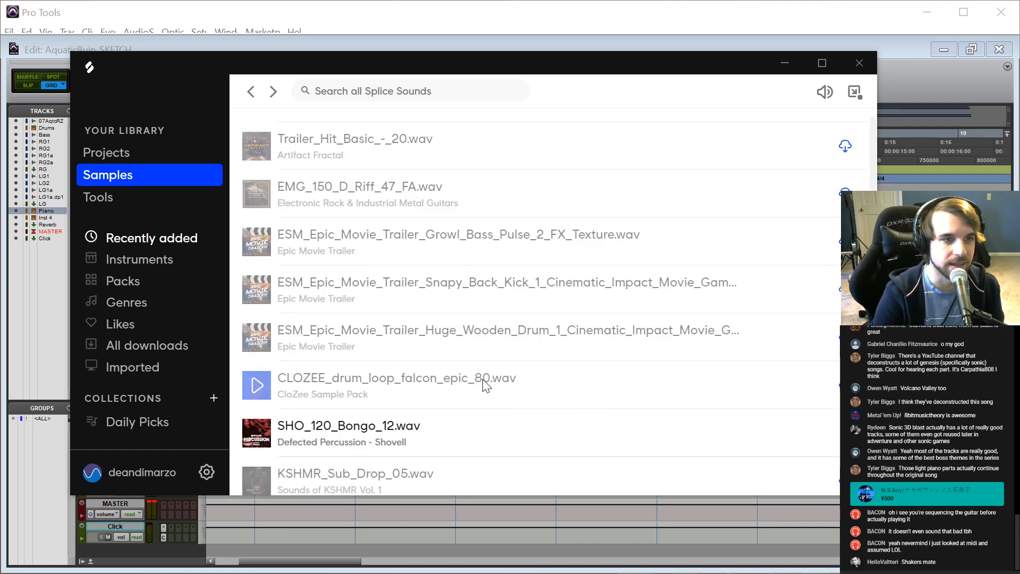
scroll(486, 385, "down", 5)
scroll(531, 358, "up", 3)
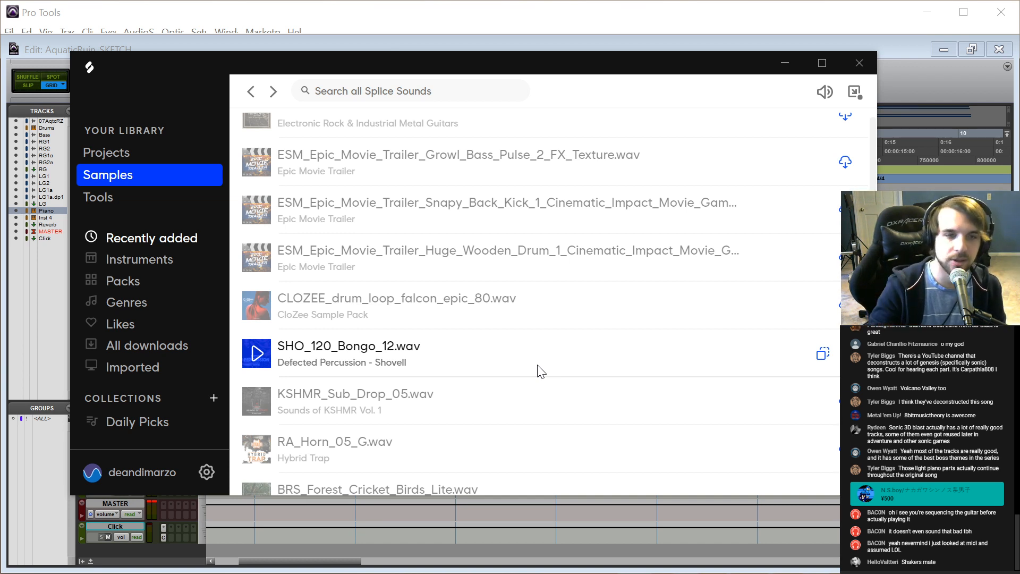
scroll(531, 361, "down", 12)
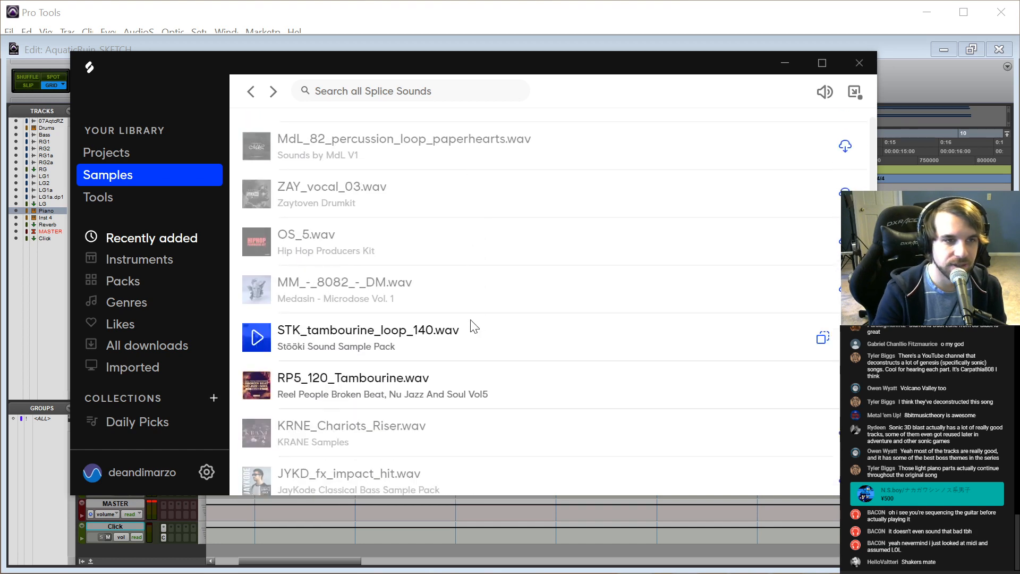
scroll(472, 326, "up", 6)
scroll(473, 325, "up", 8)
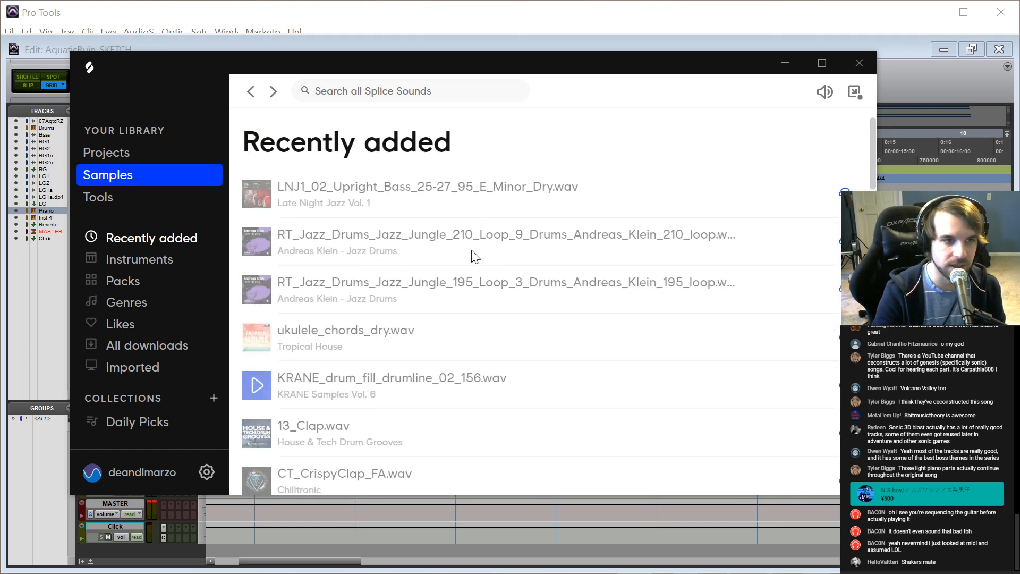
scroll(473, 257, "down", 3)
scroll(472, 257, "down", 5)
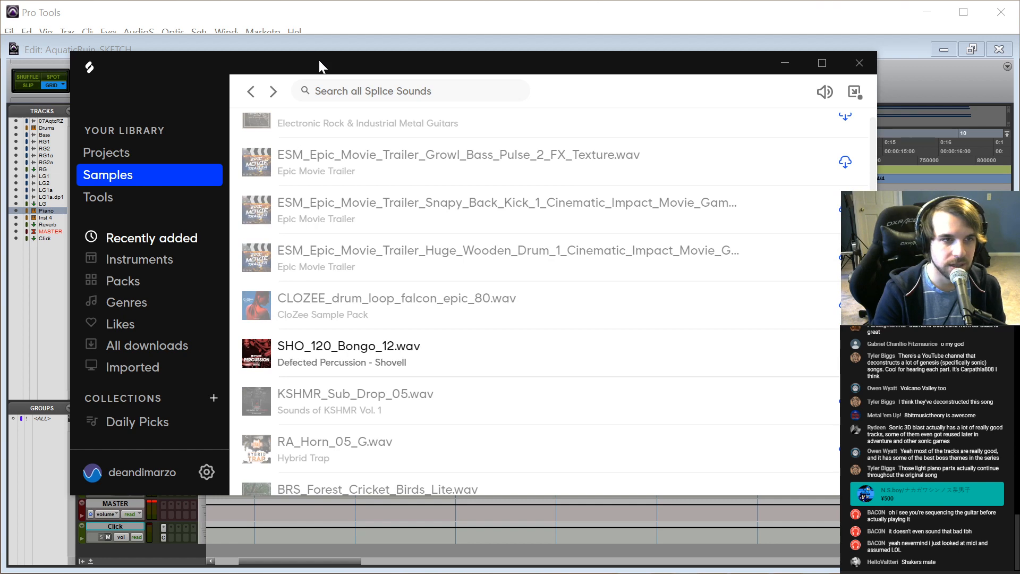
left_click_drag(319, 59, 561, 94)
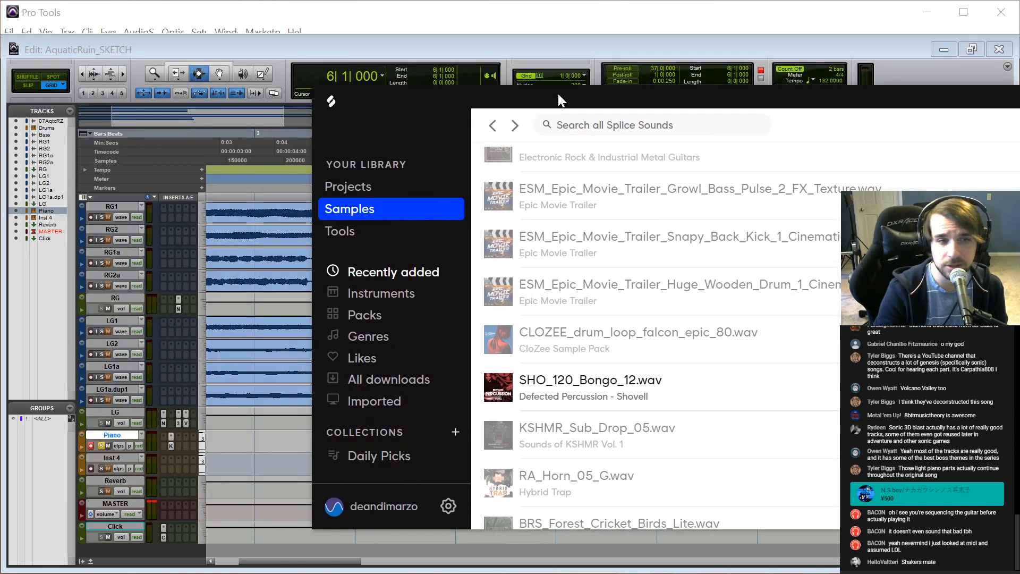
scroll(632, 344, "down", 8)
scroll(630, 344, "down", 1)
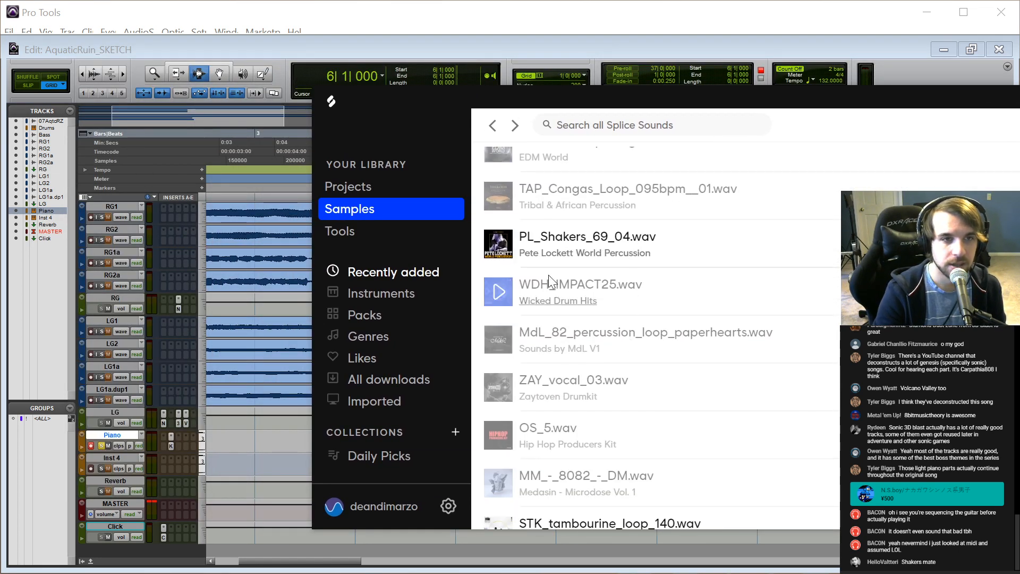
Step: Import PL_Shakers_69_04.wav from Splice onto a new Pro Tools track below Piano and move its clip to start at bar 2
left_click_drag(543, 247, 31, 274)
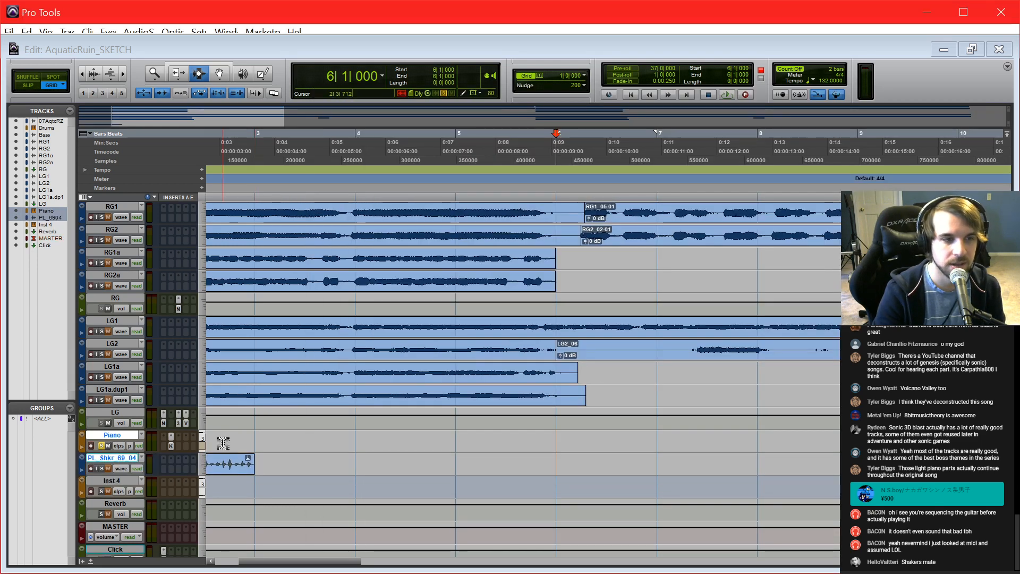
key("F8")
left_click_drag(221, 472, 371, 492)
scroll(470, 459, "left", 3)
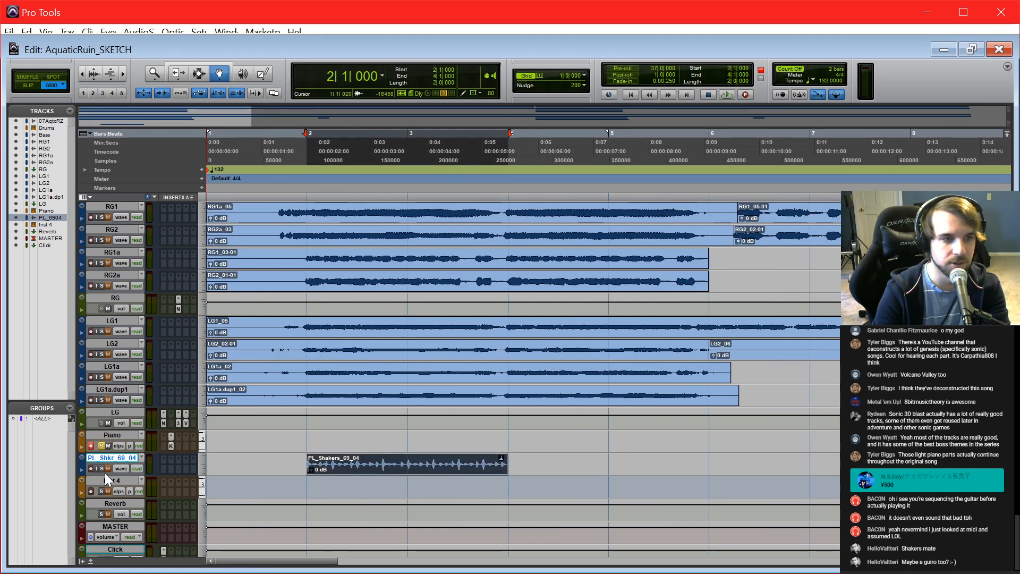
Step: Solo the shaker track, play it with the reference track, and lower the shaker fader to -17.4 dB
left_click(102, 469)
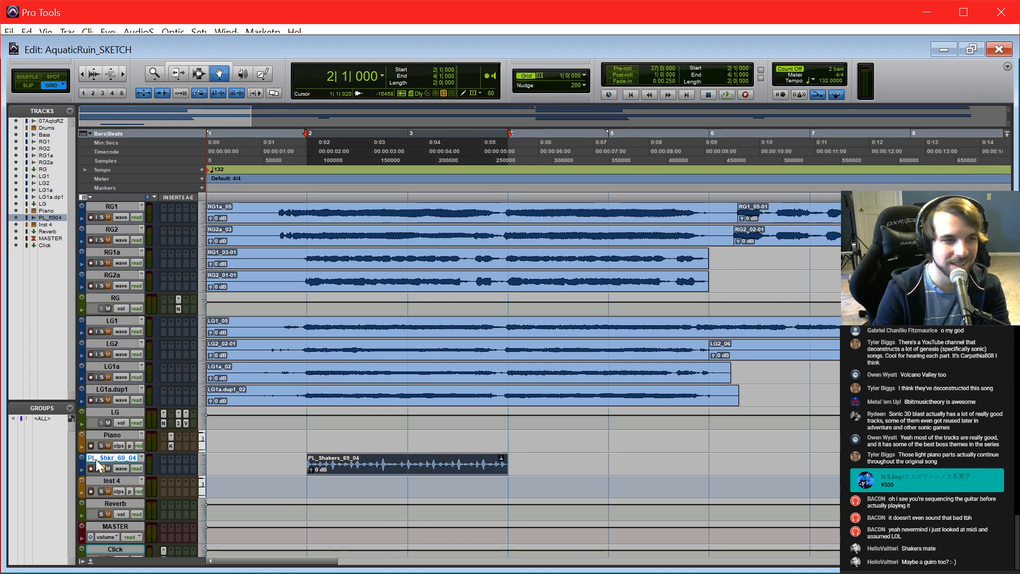
key("space")
key("ctrl+equal")
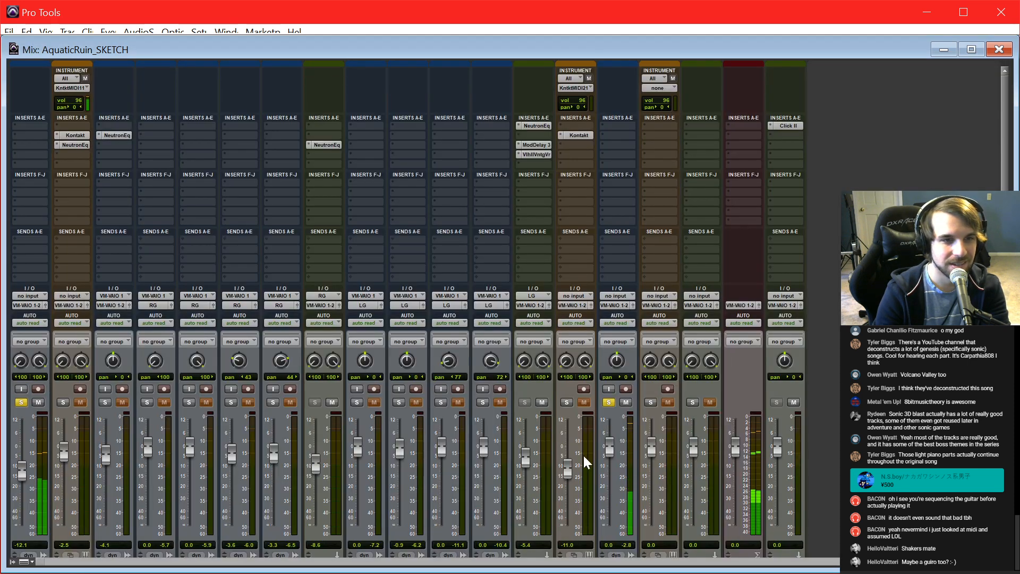
left_click_drag(609, 448, 608, 477)
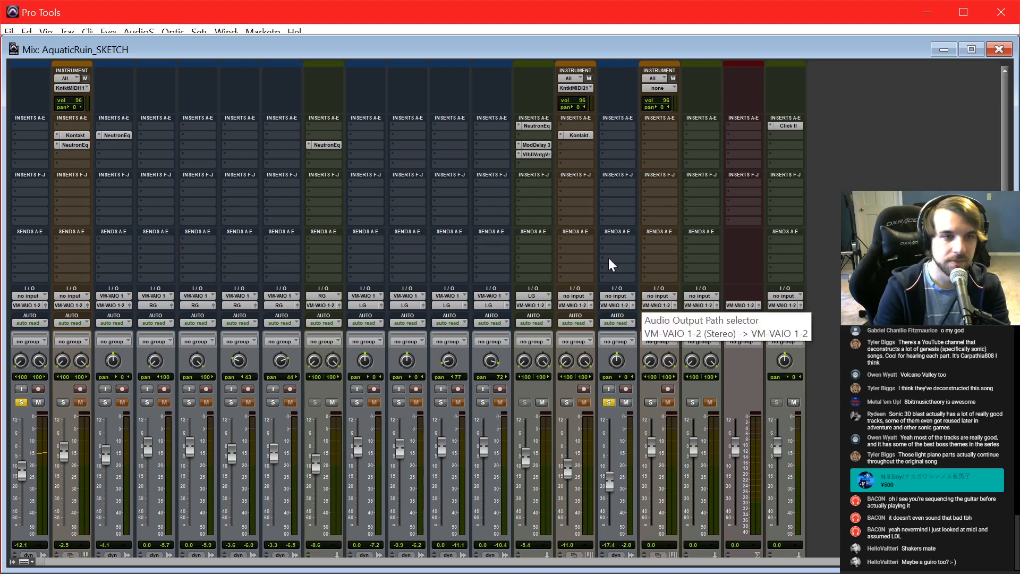
Step: Insert the SoundToys Little MicroShift plug-in on the shaker track, keeping its factory default settings
left_click(625, 144)
mouse_move(665, 169)
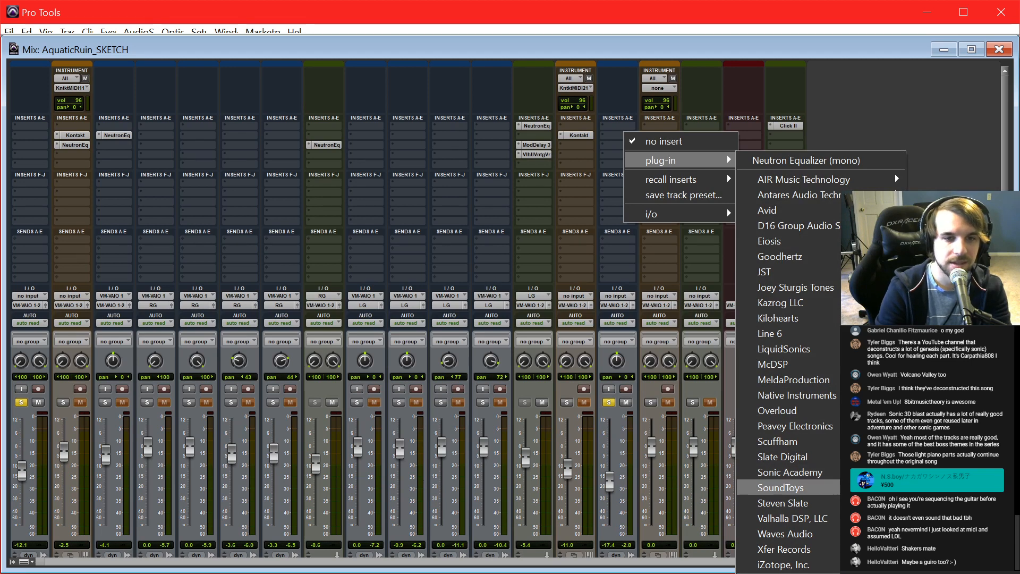
left_click(951, 489)
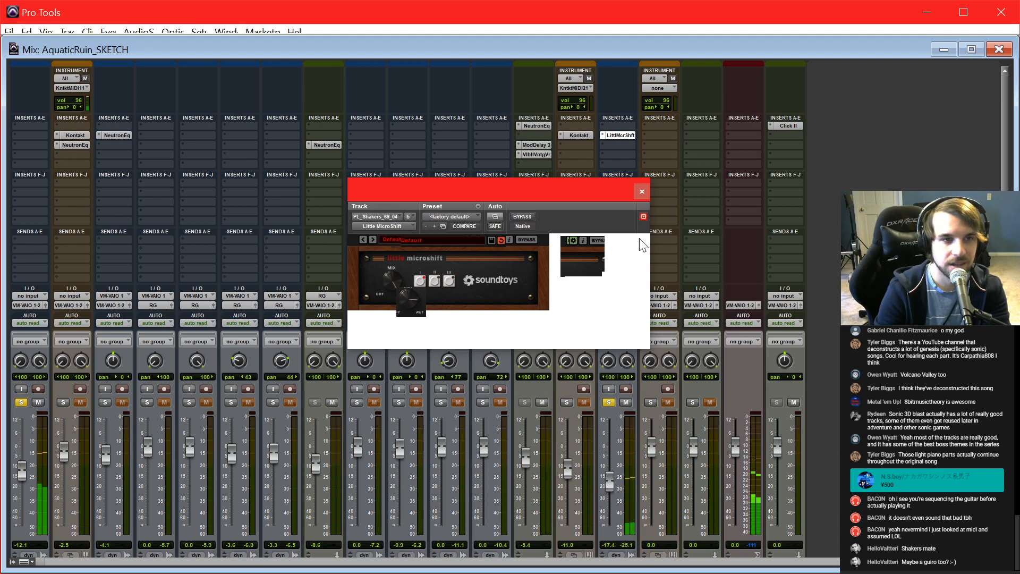
left_click(642, 192)
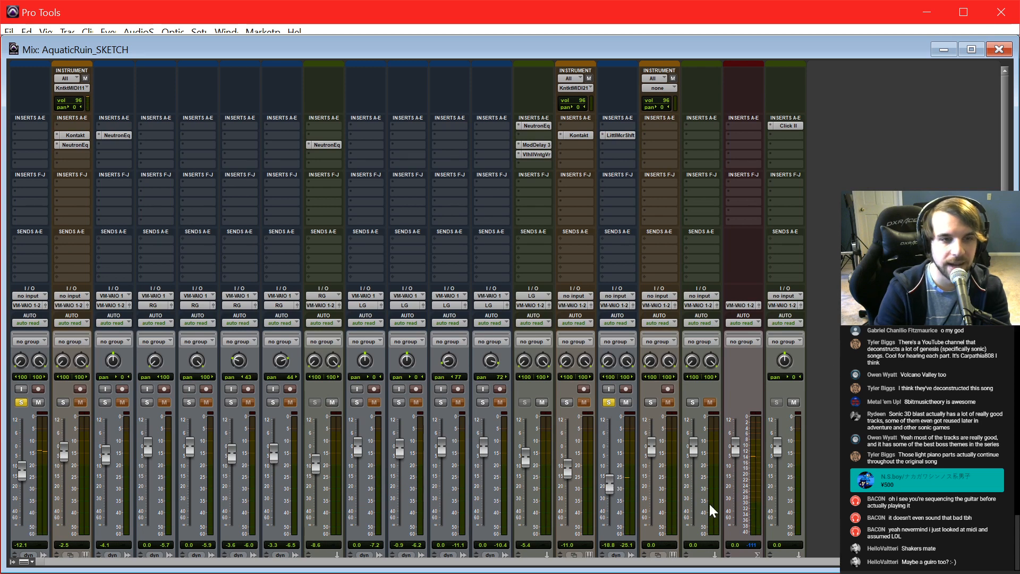
Step: Clear all track solos, mute the reference track, and return to the Edit window
left_click(609, 403, "alt")
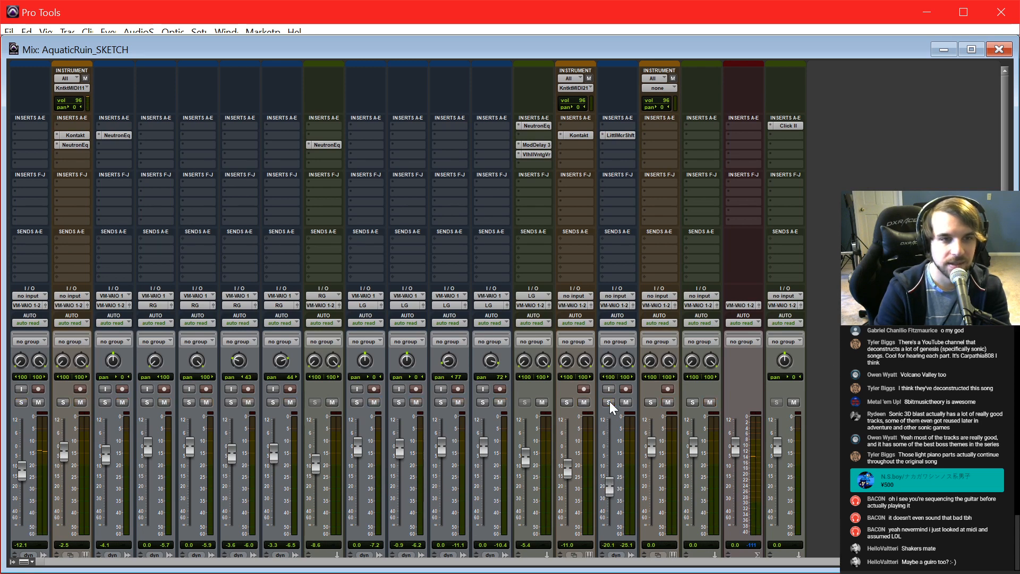
left_click(33, 403)
key("ctrl+equal")
Step: Duplicate the shaker clip once so the copy starts at bar 4
left_click(338, 448)
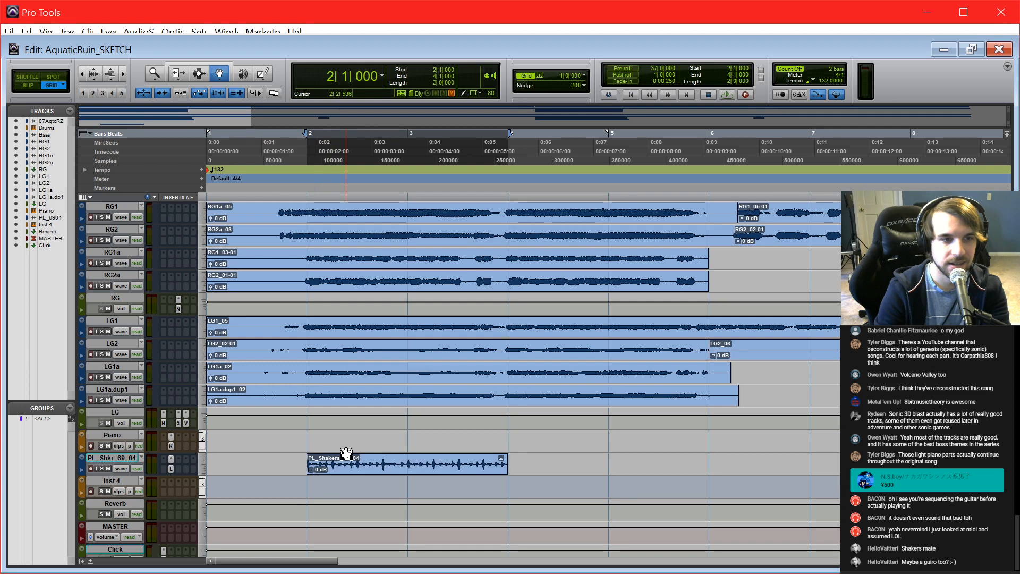
left_click(347, 468)
key("ctrl+d")
key("F7")
left_click(520, 437)
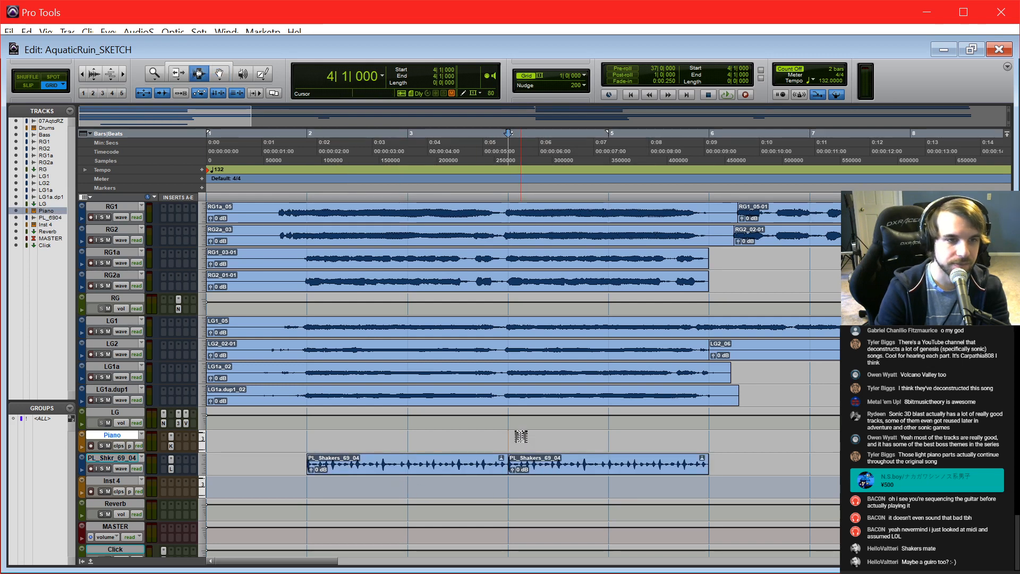
Step: Repeat the shaker clip back to back up to bar 22 and trim the last copy to end at bar 21
double_click(516, 456)
key("ctrl+bracketleft")
key("ctrl+bracketleft")
key("ctrl+d")
key("ctrl+d")
key("ctrl+d")
key("ctrl+d")
key("ctrl+d")
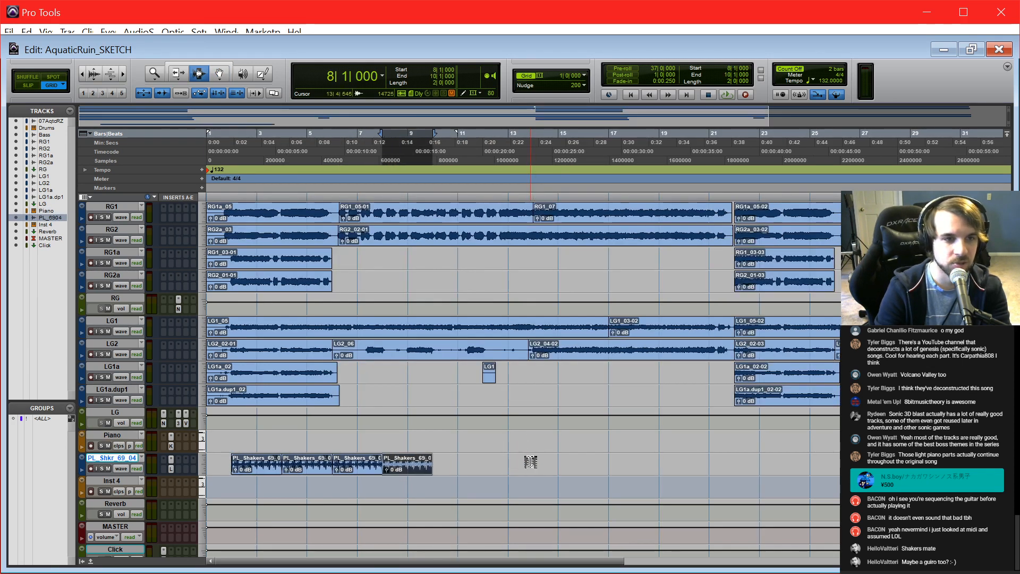
key("ctrl+d")
key("ctrl+d")
key("ctrl+d")
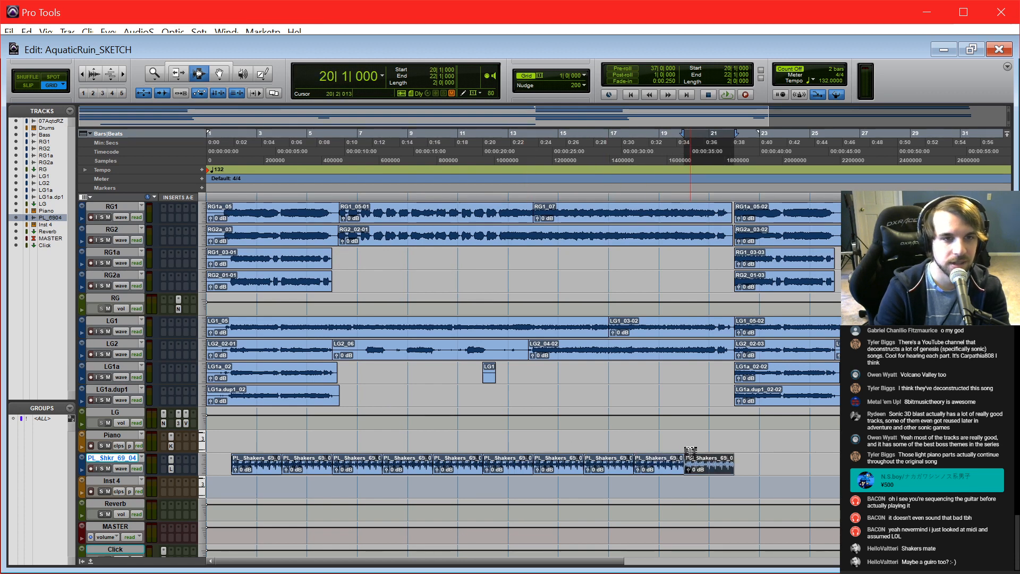
left_click(709, 467)
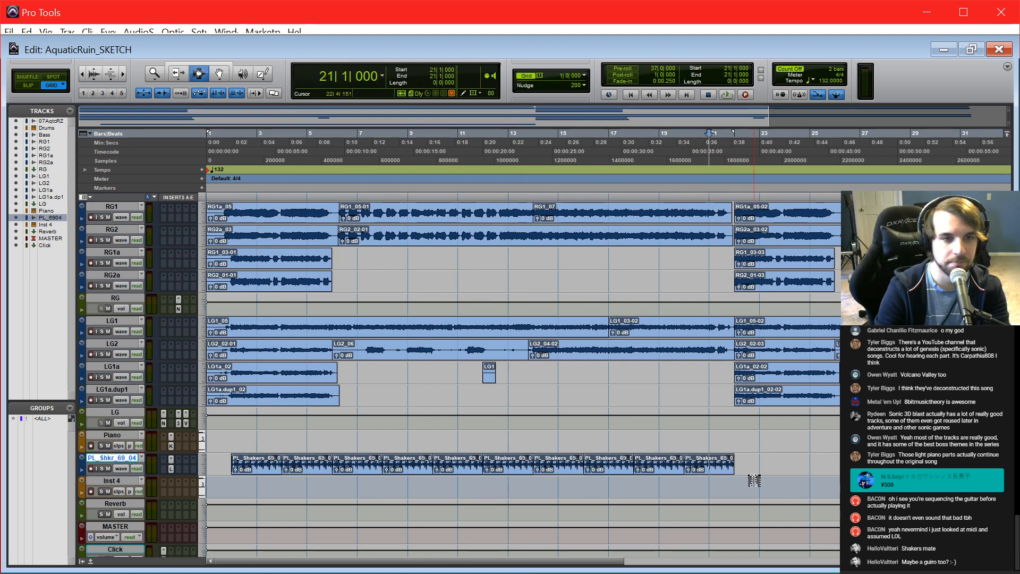
key("s")
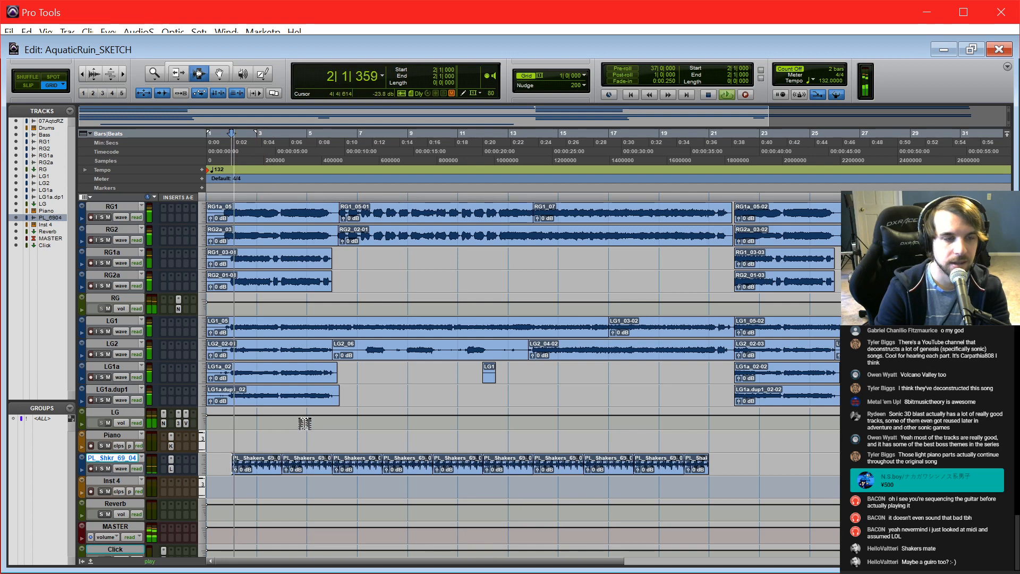
Step: Play the arrangement from bar 2 and lower the shaker track's fader to -27.2 dB
key("ctrl+equal")
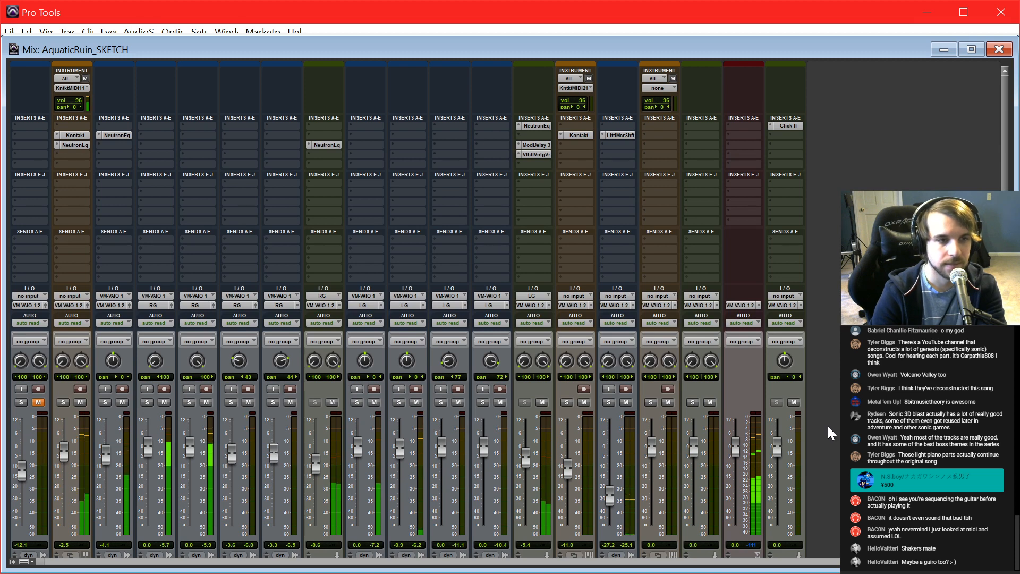
key("ctrl+equal")
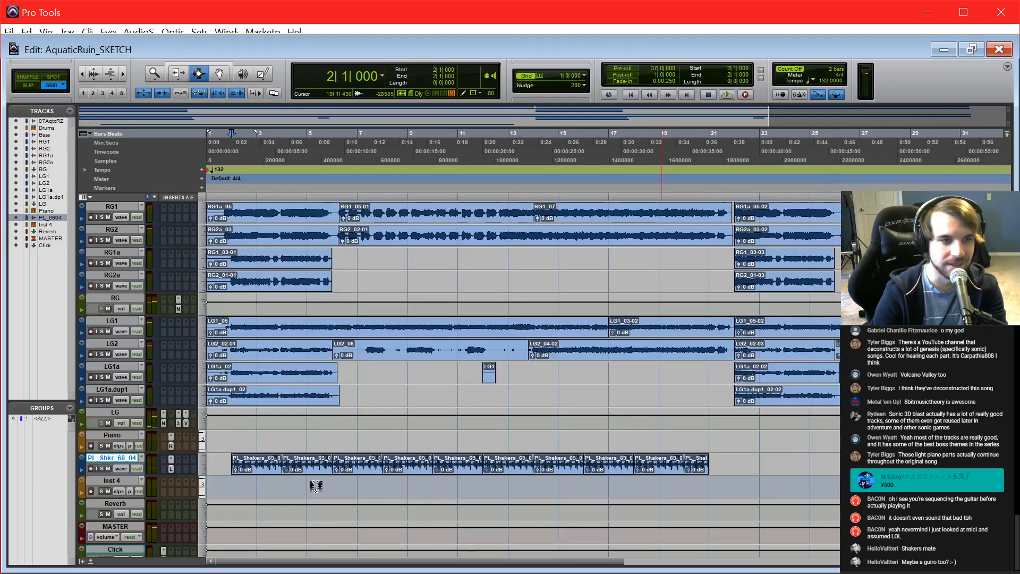
Step: Solo the reference and Piano tracks, and play from bar 6 in the Piano track's MIDI editor
key("p")
scroll(319, 366, "up", 3)
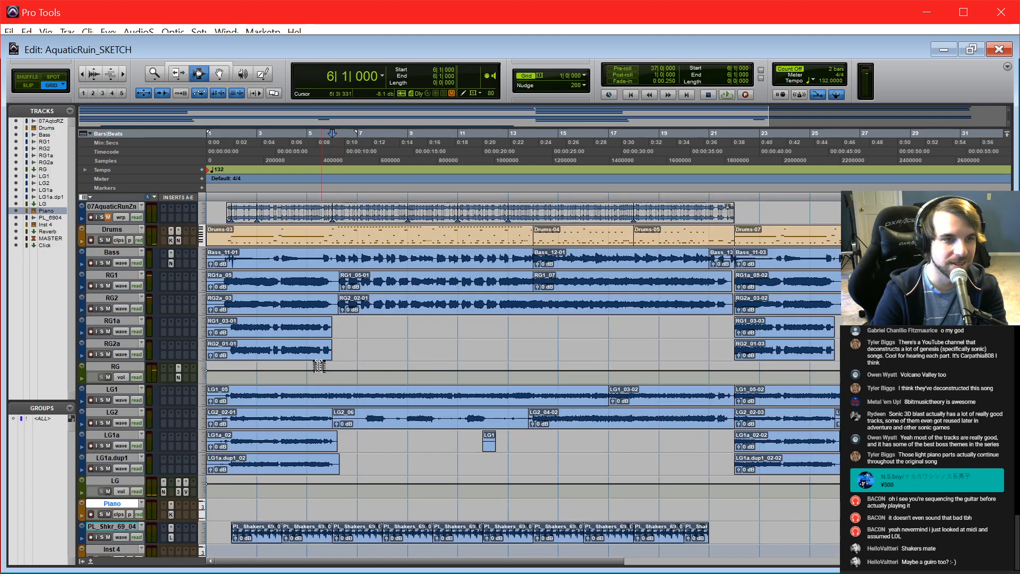
left_click(102, 218)
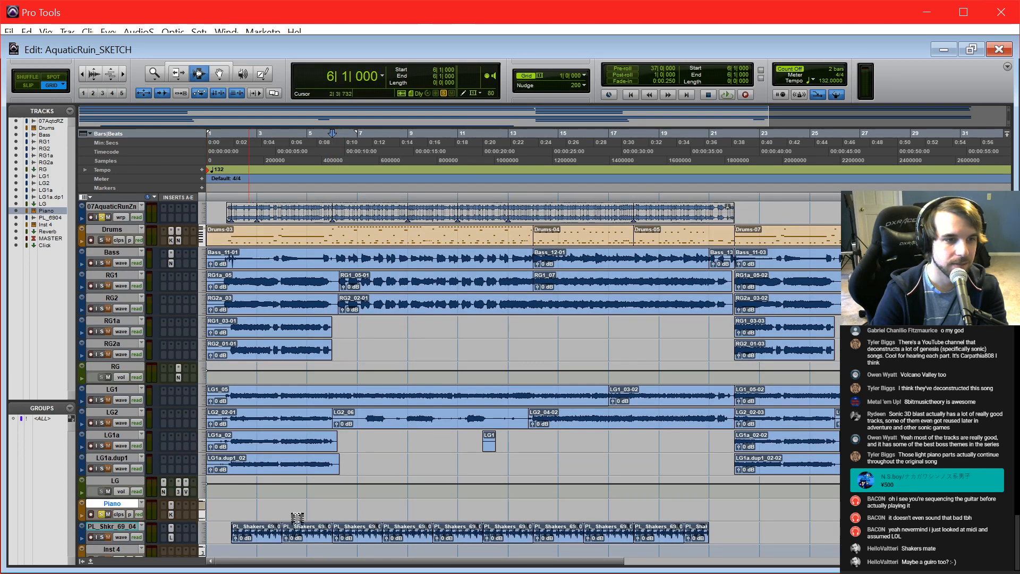
key("super+=")
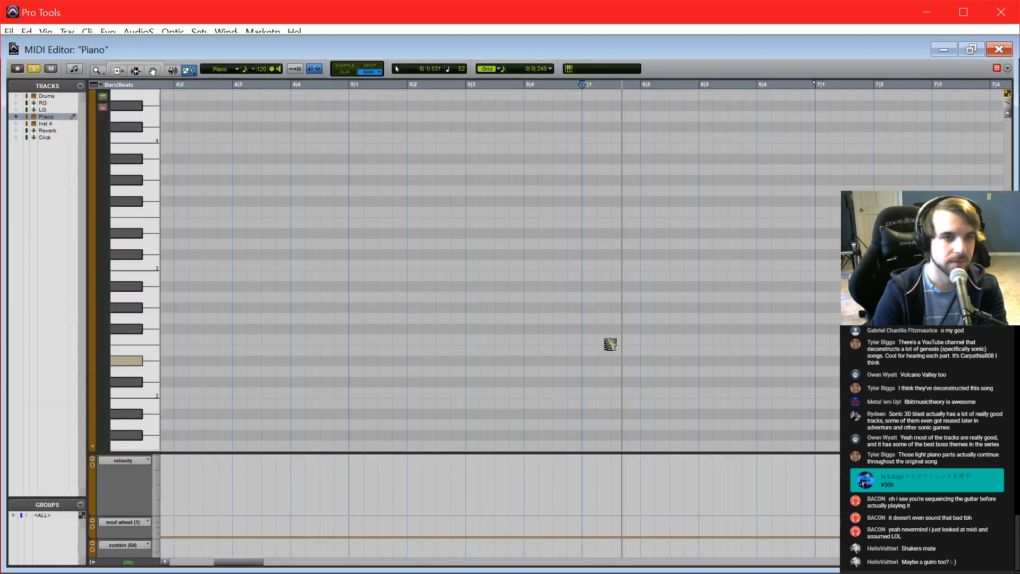
scroll(670, 320, "right", 1)
key("space")
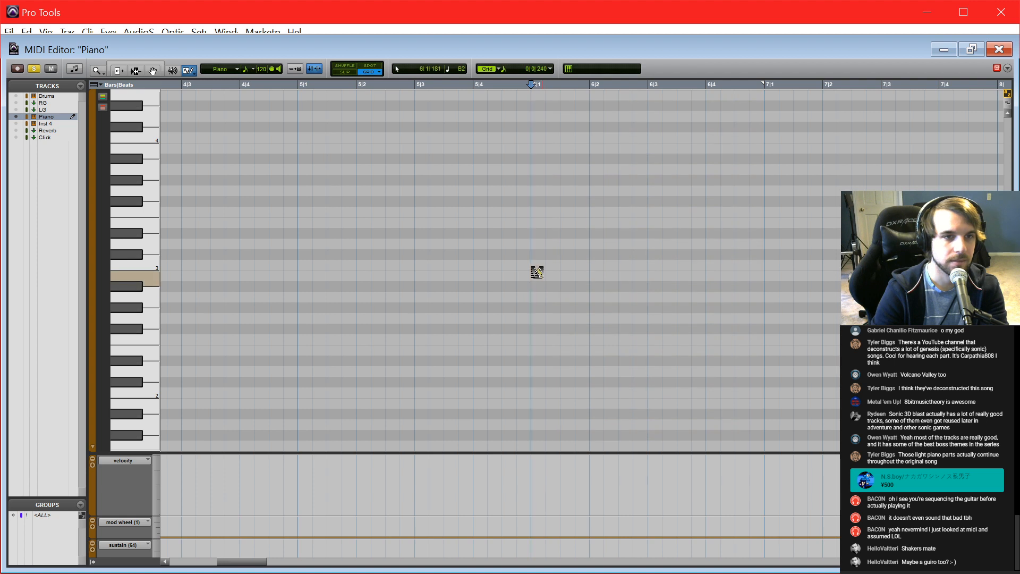
Step: Try drawing 240-tick Bb2 notes from the start of bar 6 in the Piano MIDI editor, and undo them
left_click(535, 286)
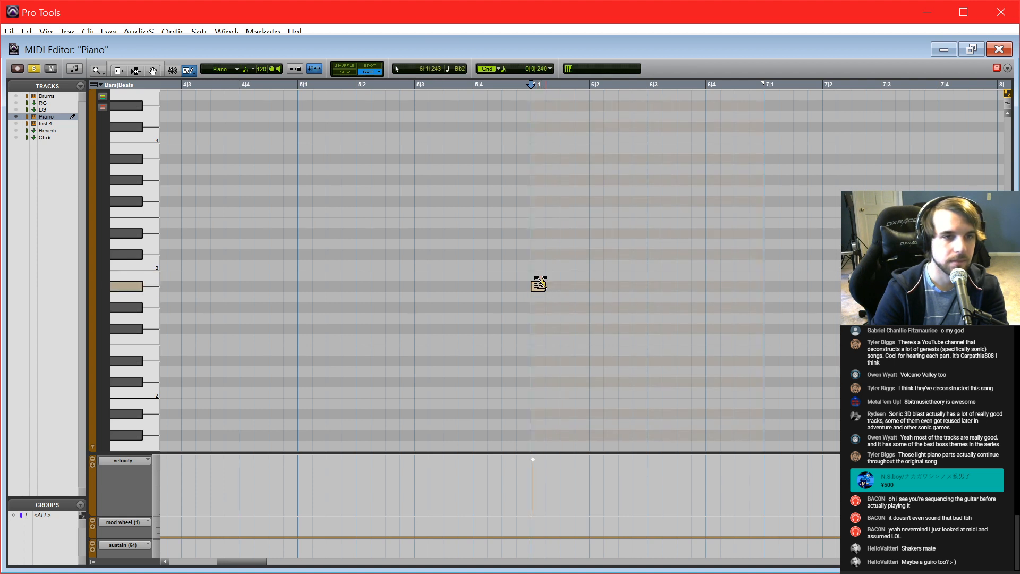
left_click(552, 287)
key("ctrl+z")
key("ctrl+z")
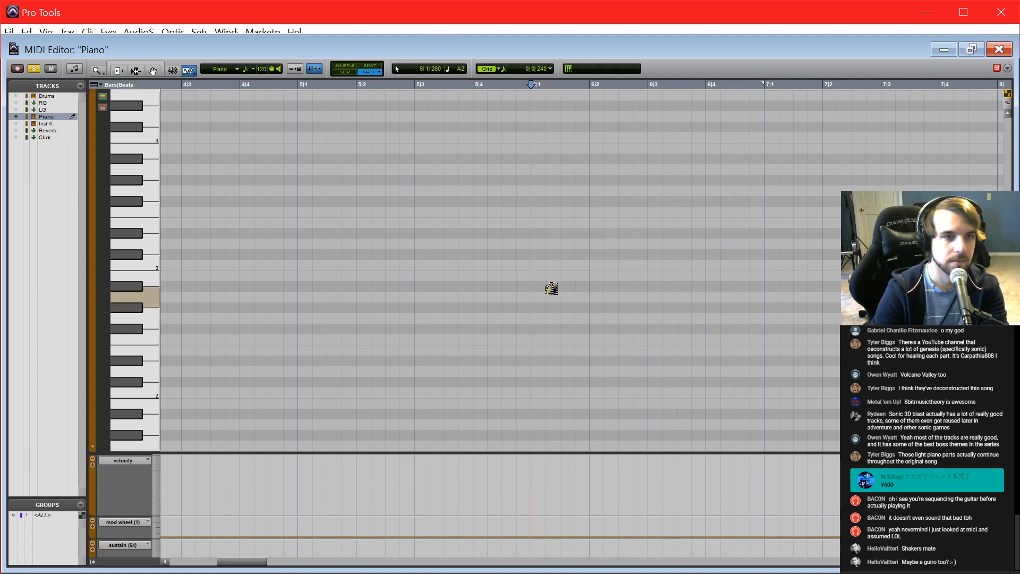
Step: Draw piano notes from the start of bar 6: an eighth-note Bb2, a sixteenth-note D3 and an eighth-note F3
left_click(187, 73)
left_click(223, 80)
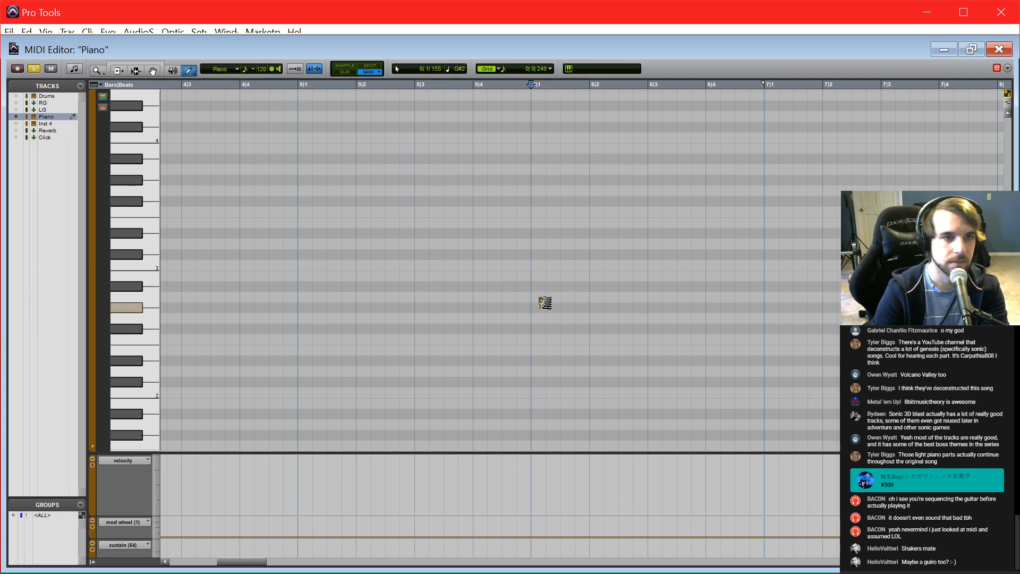
left_click(538, 286)
key("t")
scroll(611, 295, "right", 5)
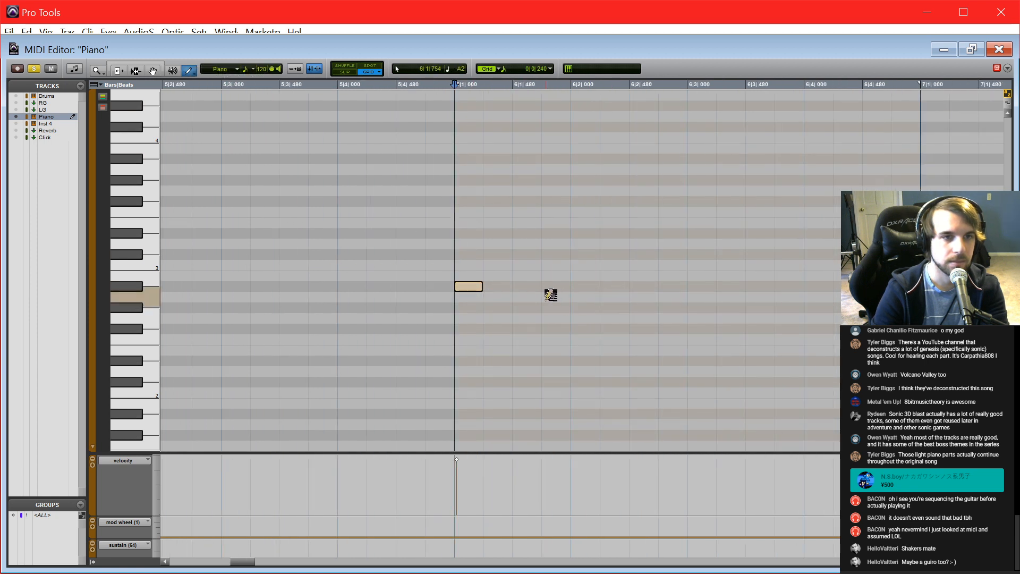
scroll(584, 314, "up", 3)
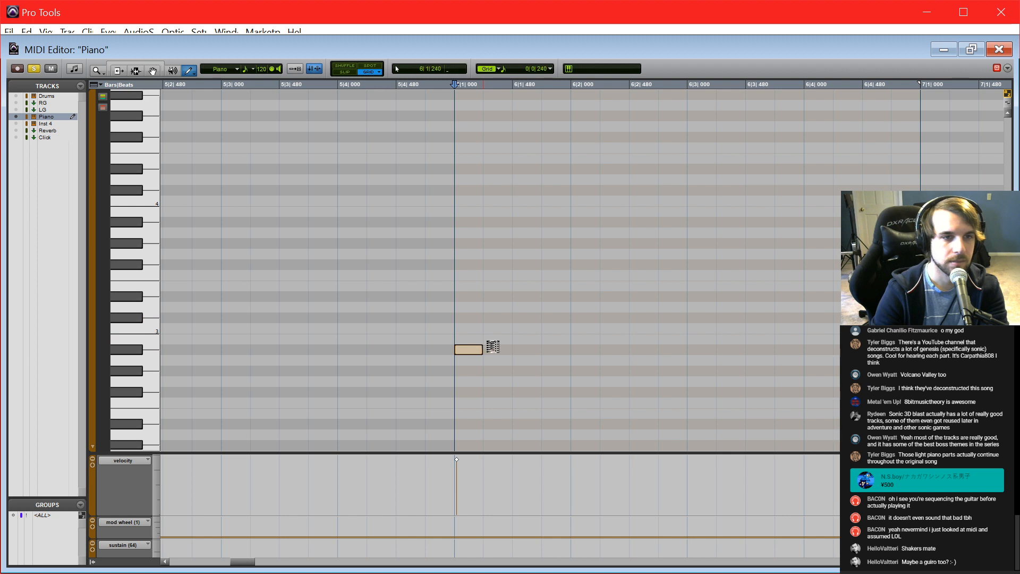
left_click_drag(492, 347, 523, 326)
left_click(529, 307)
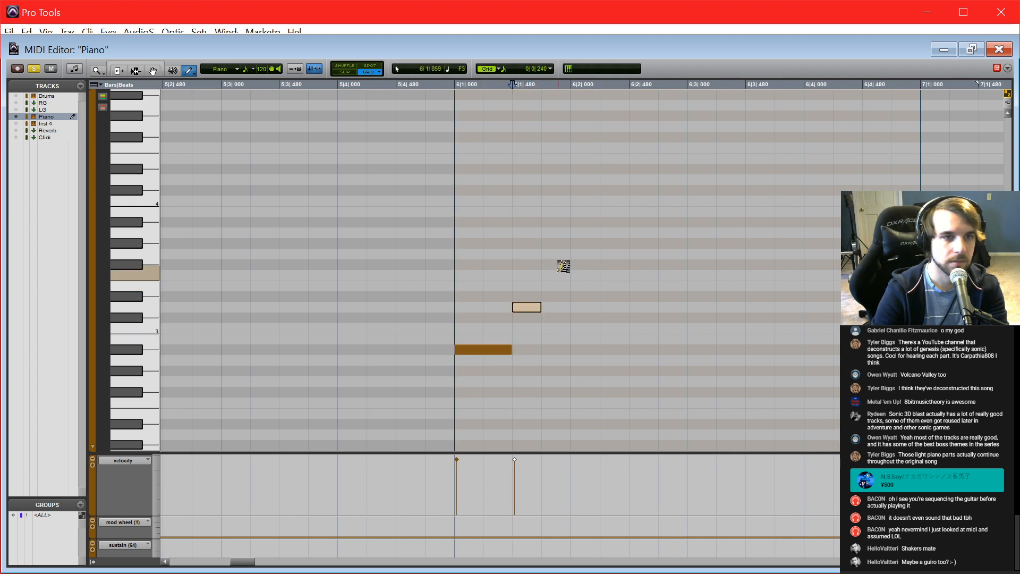
left_click_drag(542, 272, 600, 276)
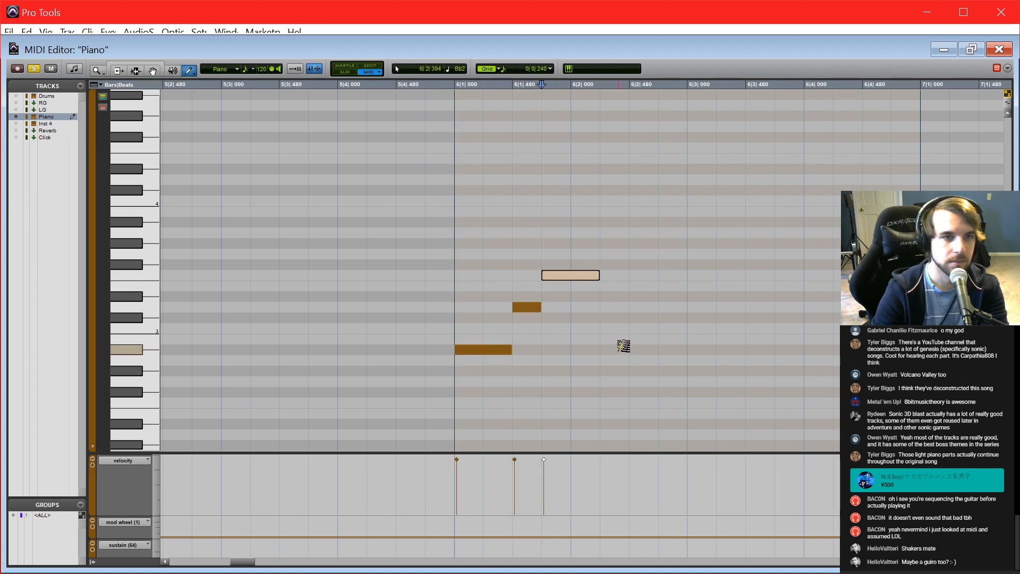
Step: Fill the rest of bar 6 with eighth notes Bb2, C3, C3, a sixteenth E3, and eighths G3 and C3, checking by playback
mouse_move(624, 346)
left_mouse_down()
mouse_move(763, 318)
mouse_move(770, 306)
left_mouse_up()
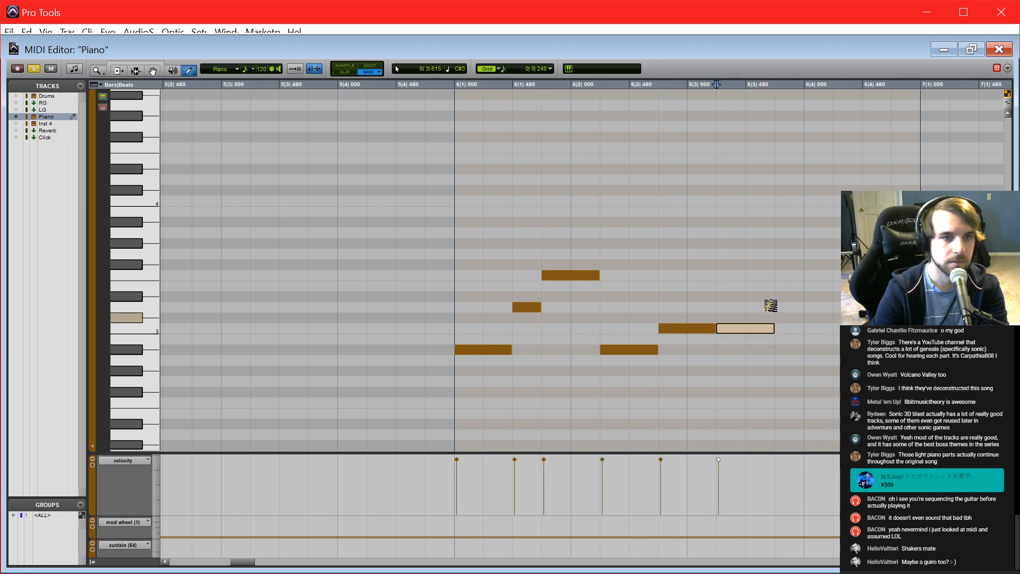
left_click(776, 286)
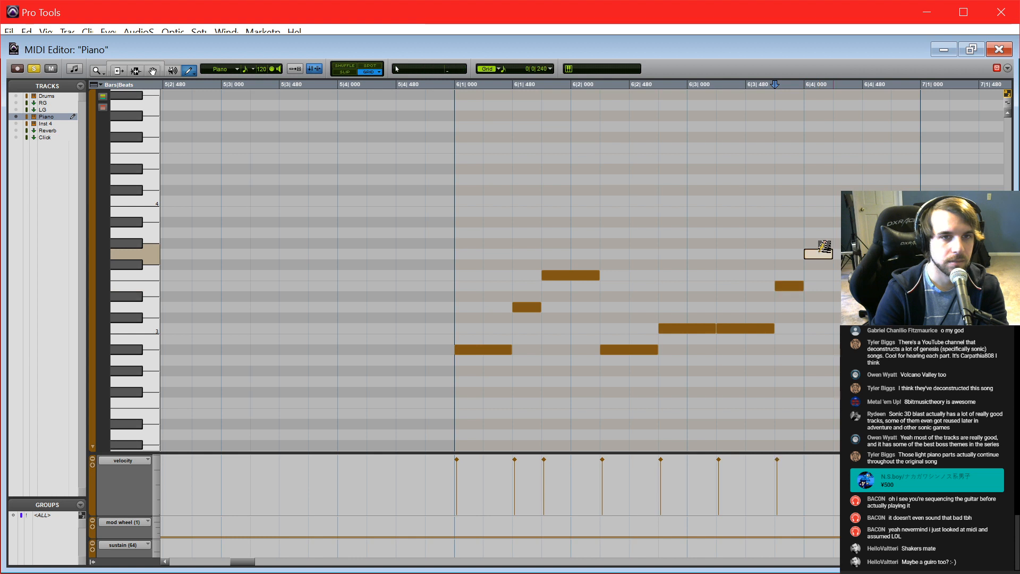
left_click(821, 252)
left_click_drag(831, 255, 863, 258)
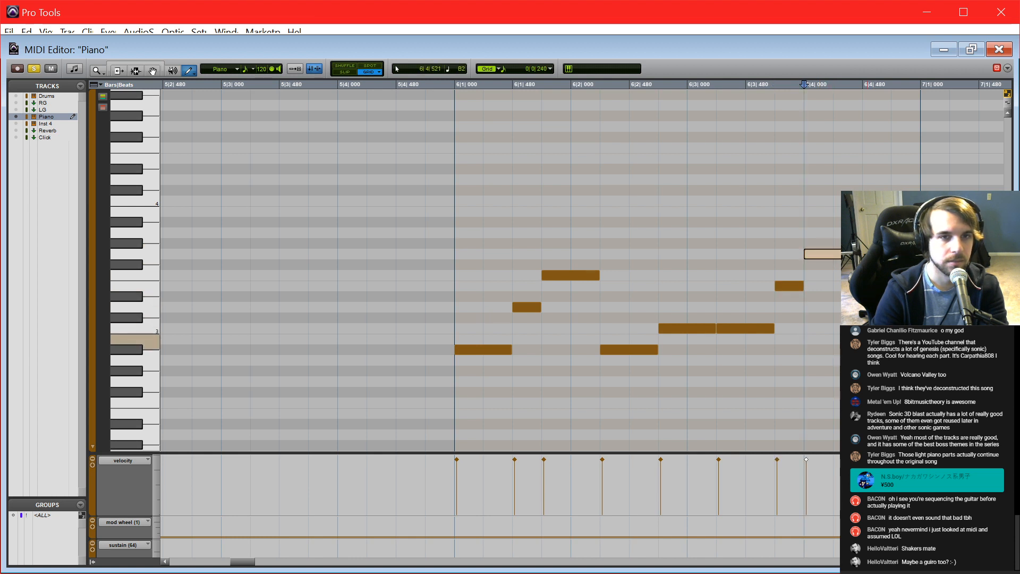
left_click(136, 71)
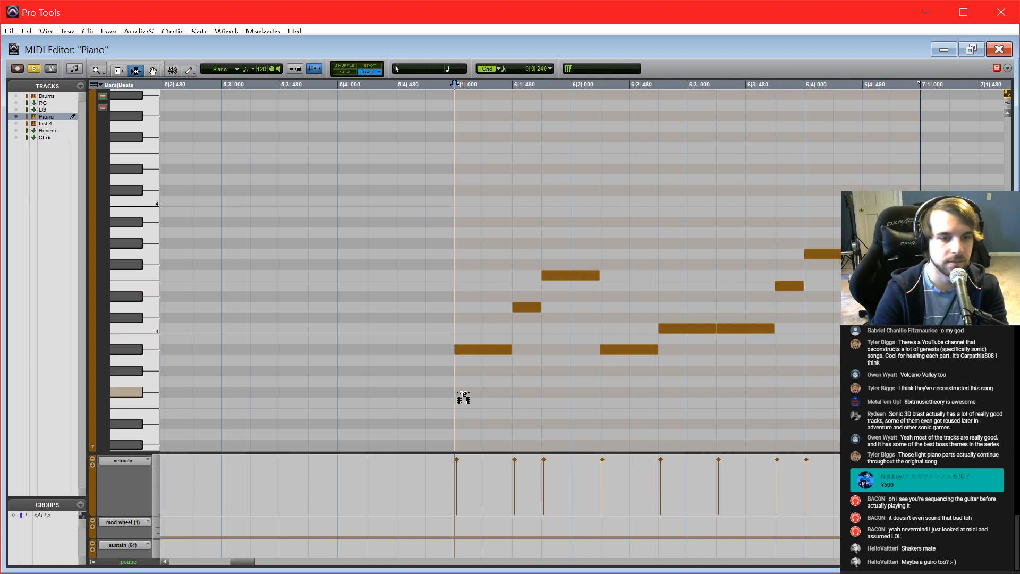
key("space")
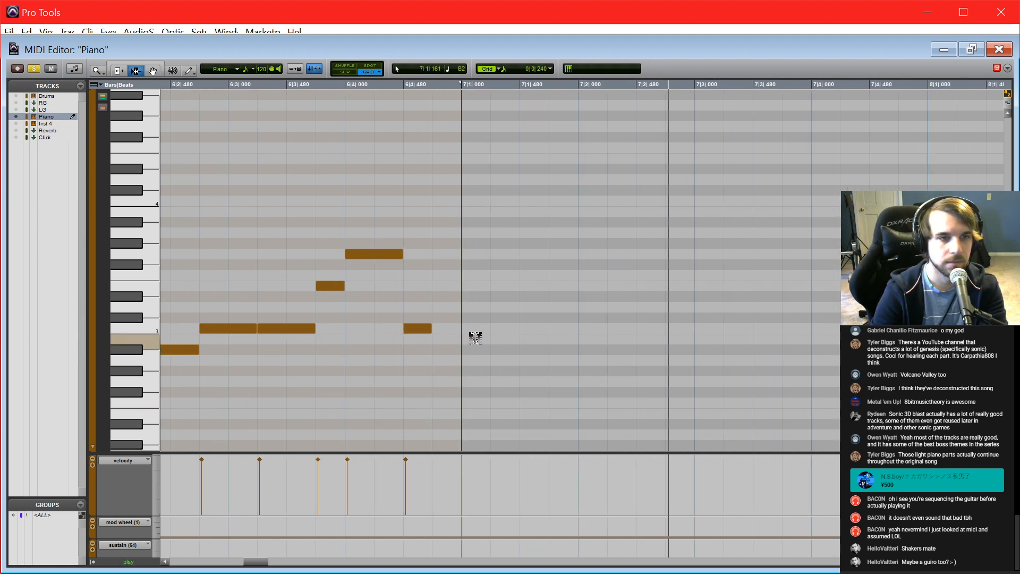
left_click_drag(430, 331, 446, 328)
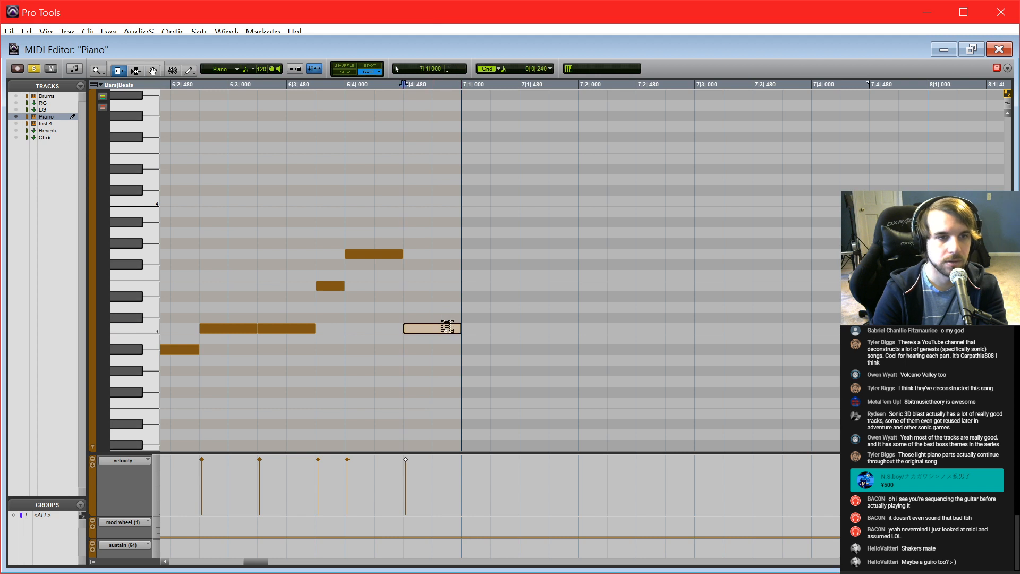
Step: Play from bar 7 and draw an eighth-note F3, a sixteenth A3, and eighths C3, E3 and F3 from its start
key("F10")
mouse_move(485, 241)
left_mouse_down()
mouse_move(475, 249)
mouse_move(483, 277)
mouse_move(518, 275)
left_mouse_up()
key("space")
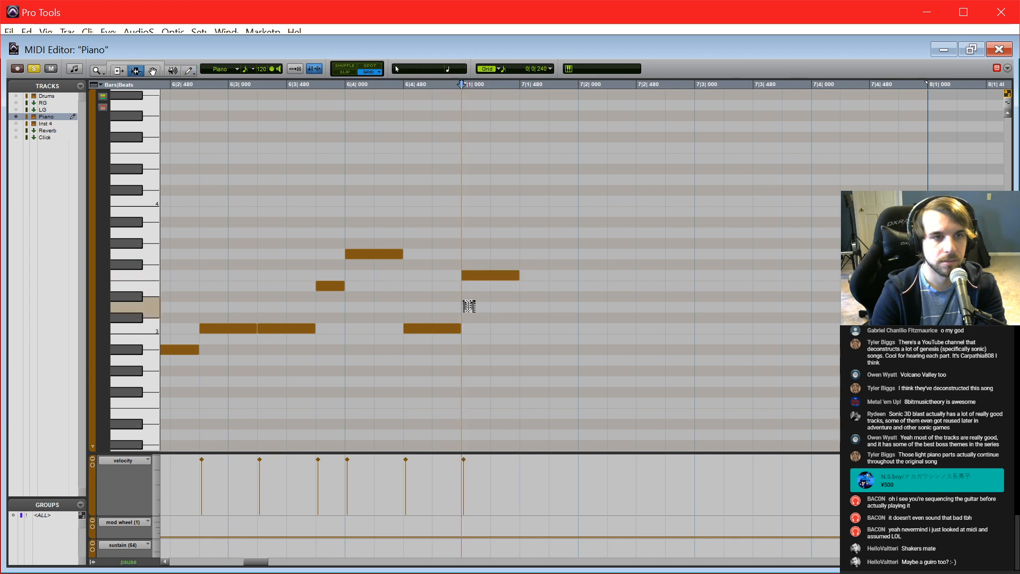
key("space")
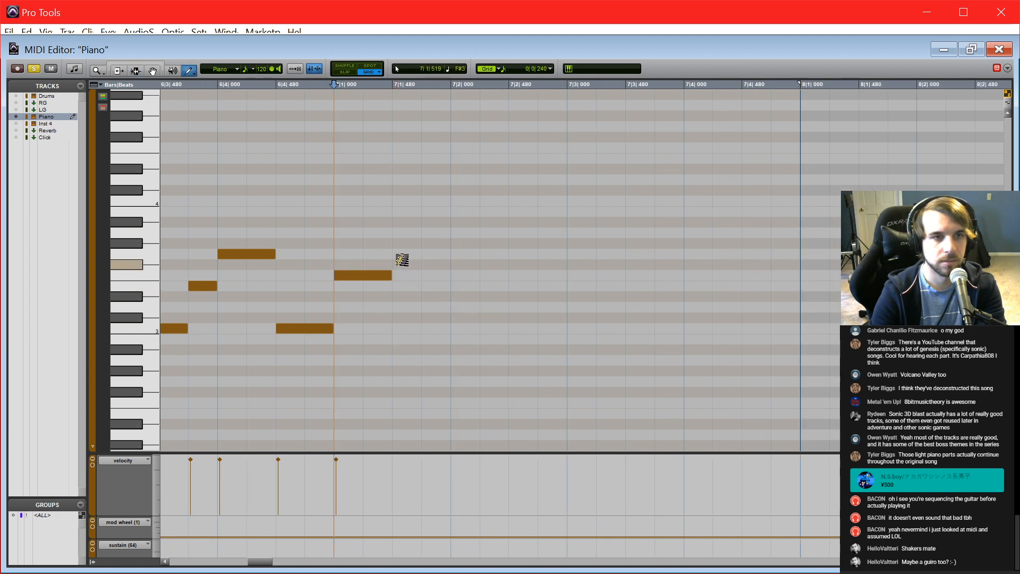
left_click(407, 233)
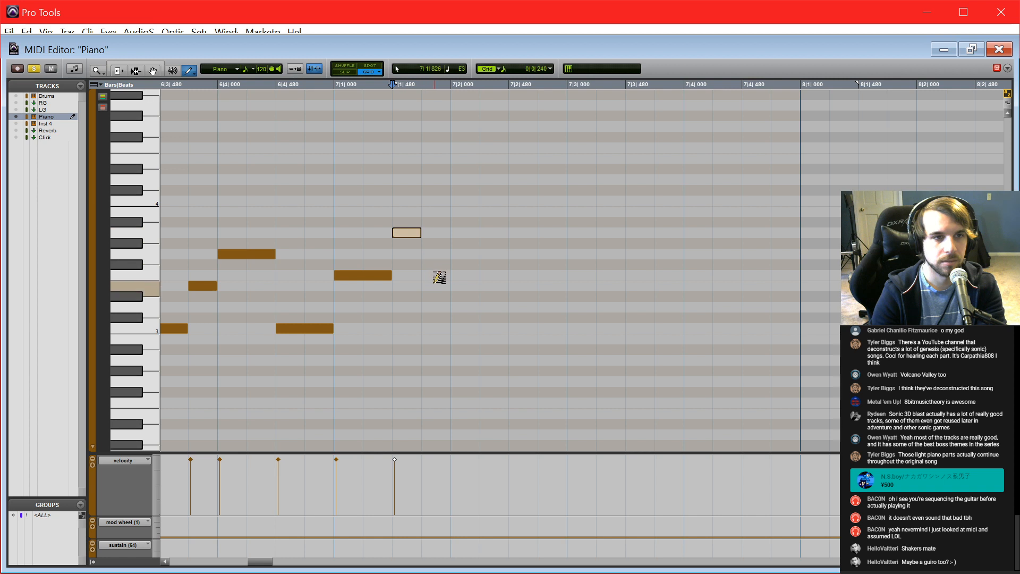
mouse_move(436, 285)
left_mouse_down()
mouse_move(446, 329)
mouse_move(479, 328)
left_mouse_up()
left_click_drag(498, 287, 587, 275)
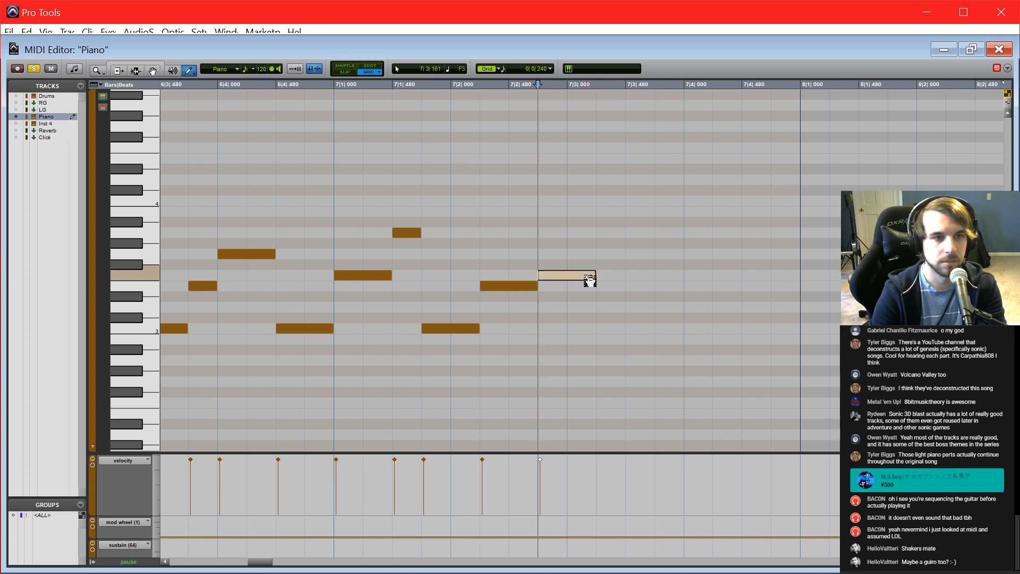
Step: Finish bar 7 with an eighth-note A3, a sixteenth A3, and eighth notes Bb2 and D3
scroll(601, 275, "right", 6)
left_click_drag(463, 235, 500, 229)
left_click(524, 233)
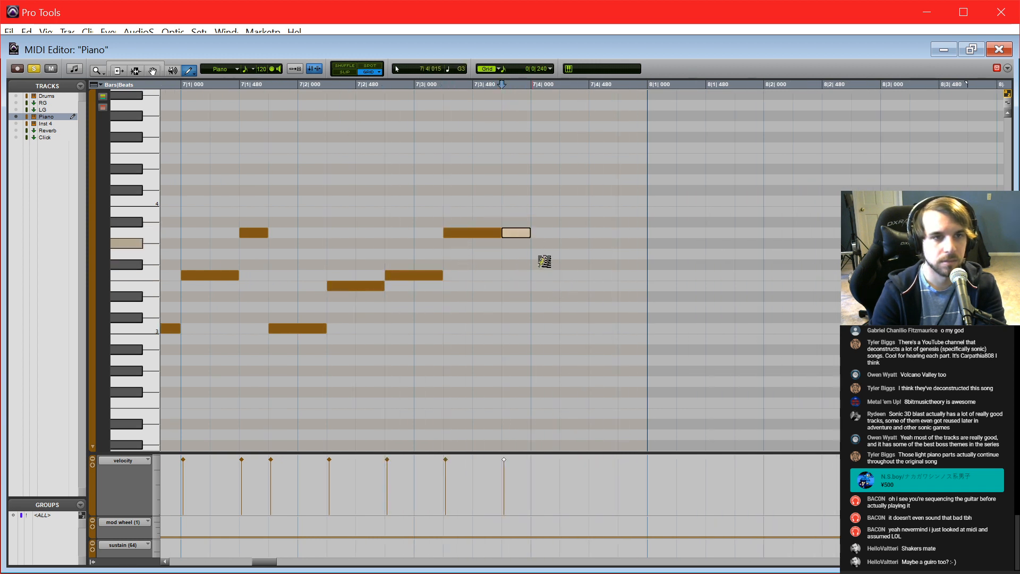
left_click(541, 349)
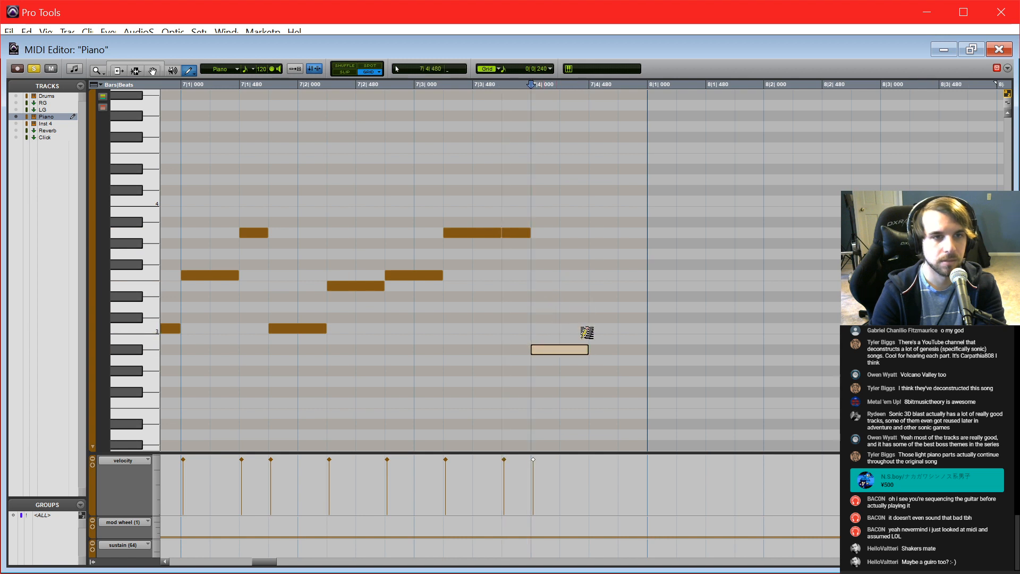
left_click_drag(605, 302, 644, 301)
Step: Play the piano notes back from the start of bar 6
key("r")
scroll(597, 312, "left", 1)
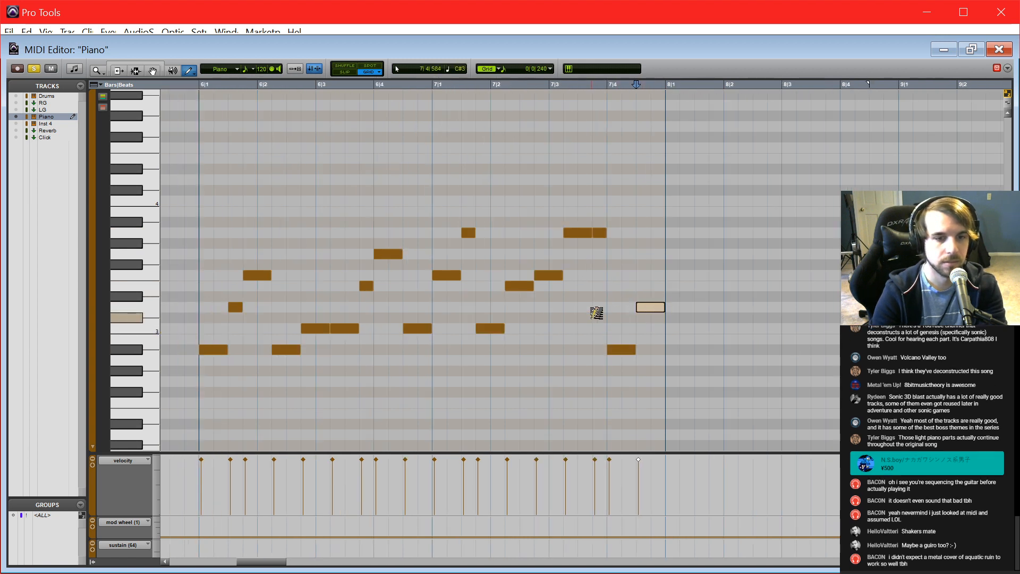
scroll(596, 312, "left", 1)
key("F7")
left_click(277, 335)
key("space")
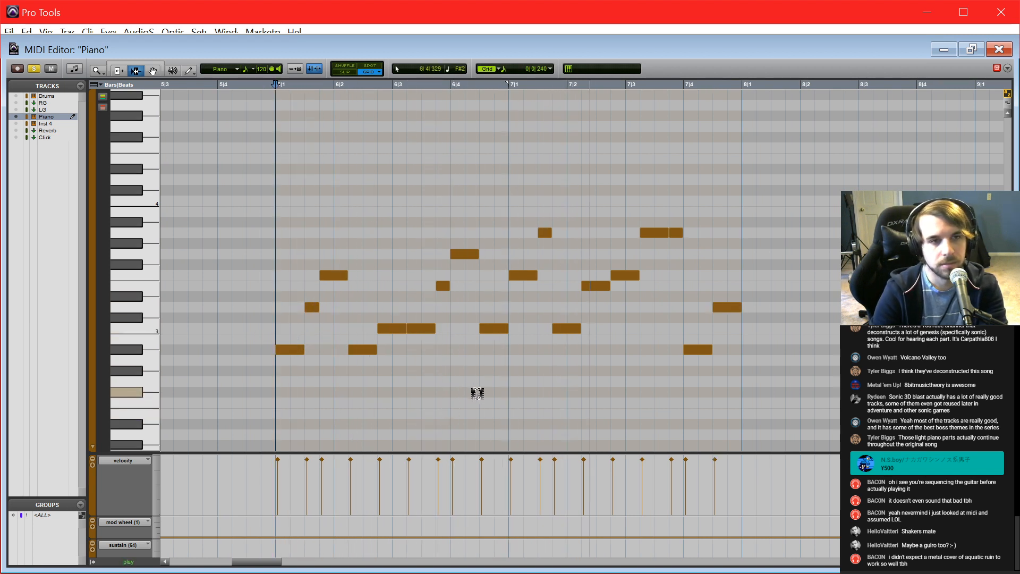
Step: Play from bar 8 and draw an eighth-note E3, a sixteenth G3 and an eighth C#3 from its start
left_click(740, 376)
scroll(740, 376, "right", 5)
key("F10")
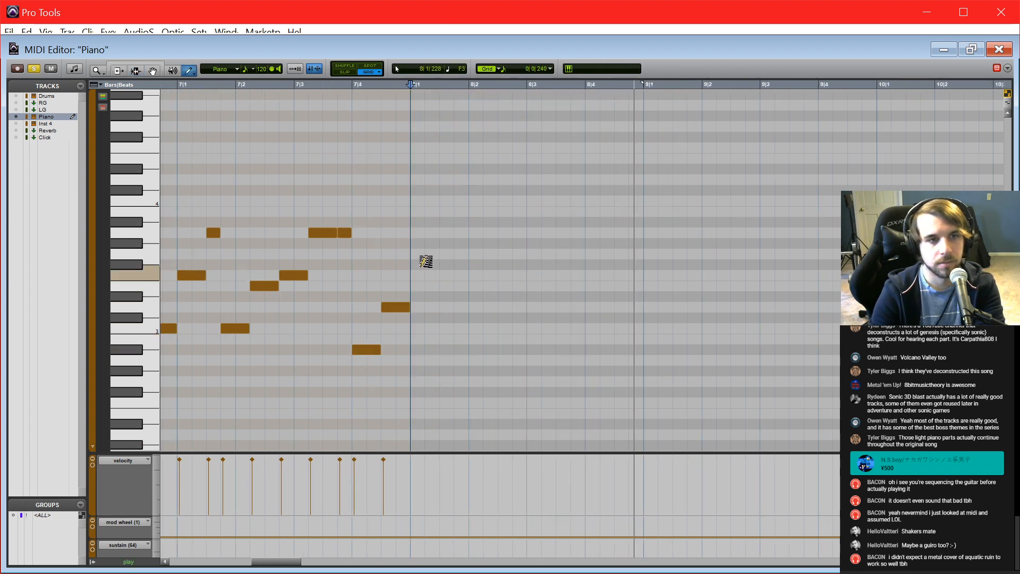
left_click_drag(414, 287, 440, 288)
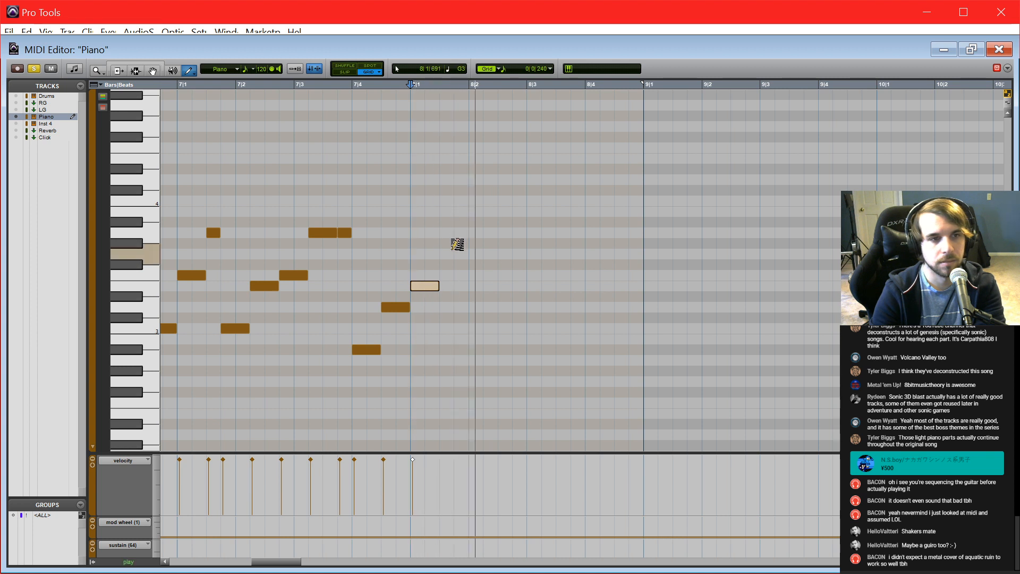
key("space")
left_click(449, 253)
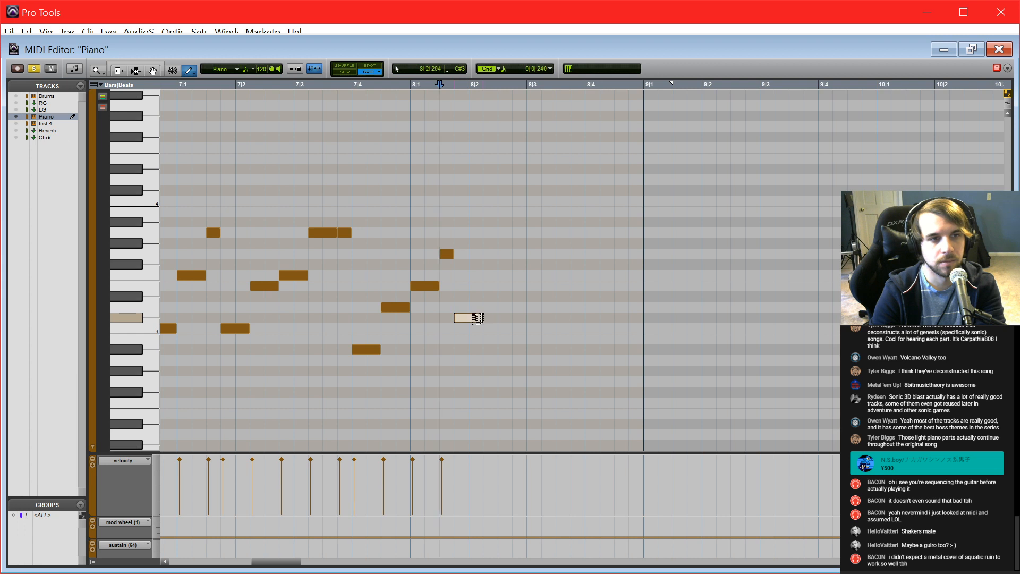
left_click(461, 317)
Step: Complete bar 8 with eighth notes D3, E3 and G3, a sixteenth G3, and eighth notes C#3 and D3
left_click(512, 307)
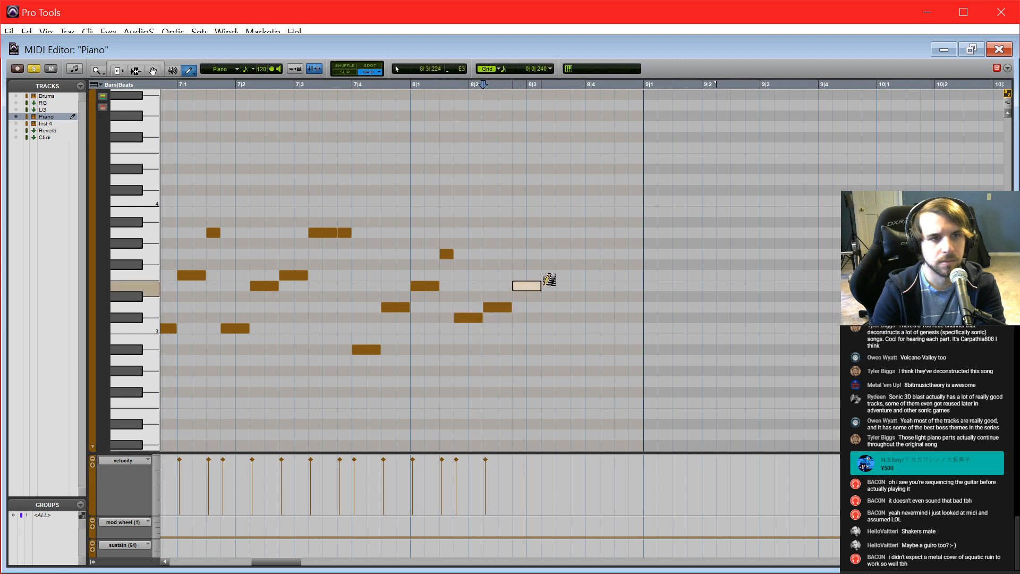
left_click(543, 285)
left_click(576, 254)
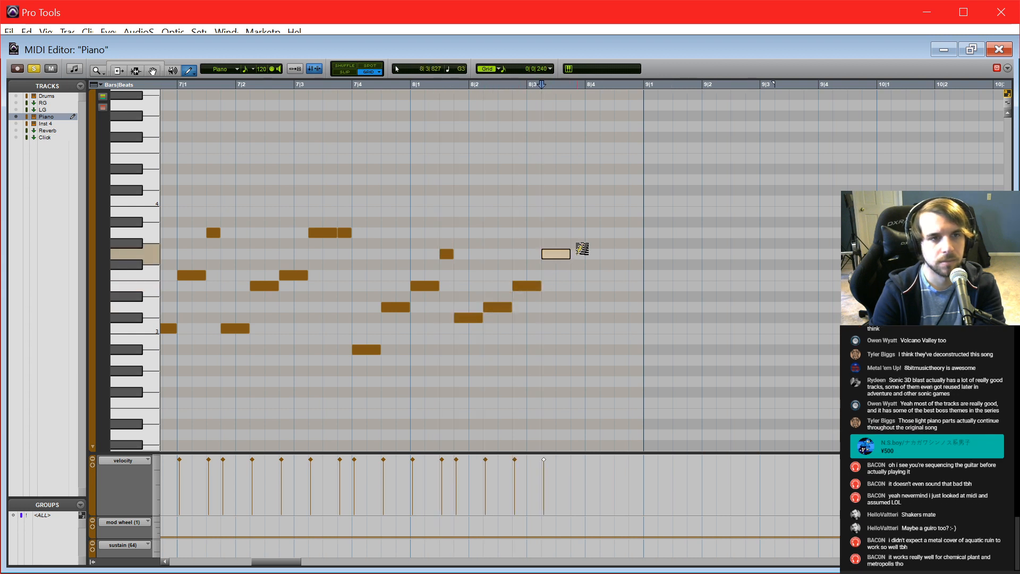
left_click(579, 253)
left_click(599, 317)
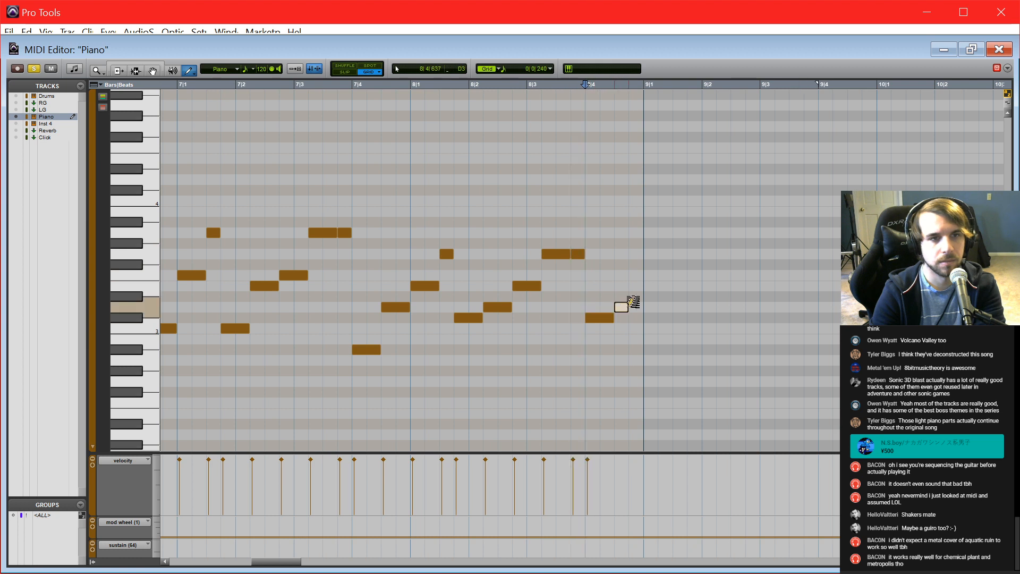
Step: Listen to the following passage and start bar 9 with an eighth-note D3, a sixteenth F#3 and an A2 note
key("space")
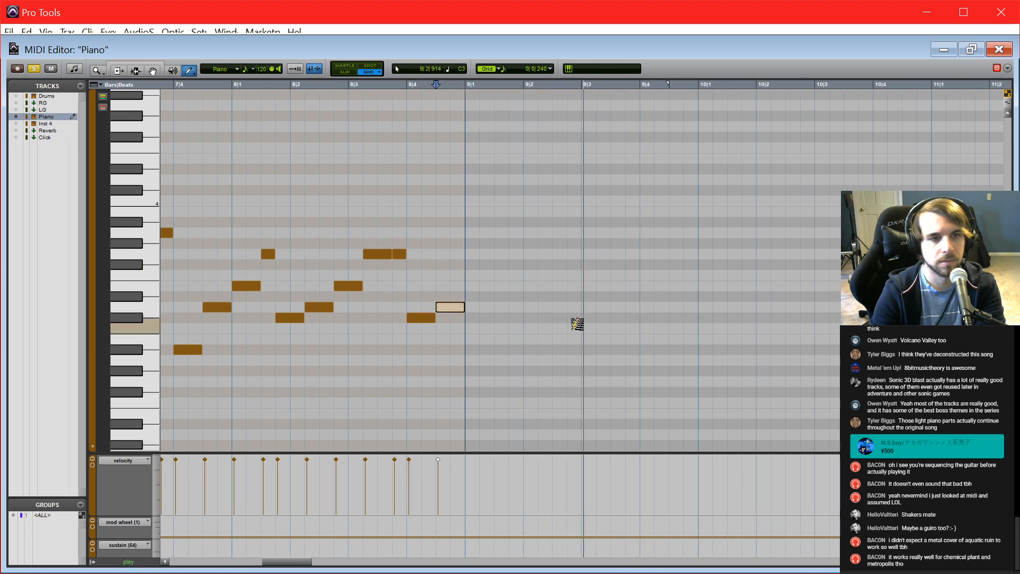
key("space")
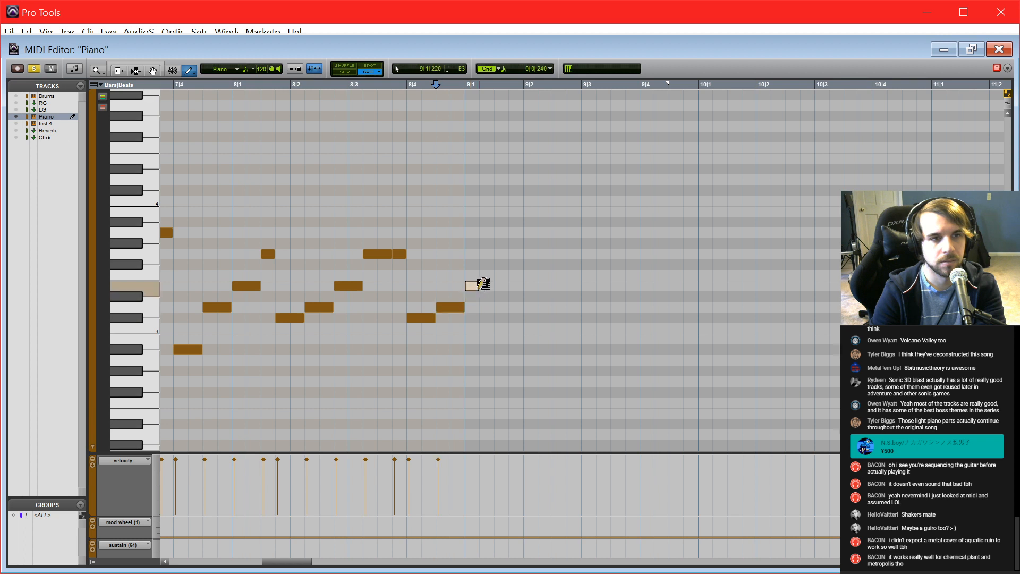
left_click(472, 307)
left_click_drag(479, 307, 493, 303)
mouse_move(516, 258)
left_mouse_down()
mouse_move(515, 246)
mouse_move(519, 262)
mouse_move(527, 258)
left_mouse_up()
mouse_move(538, 345)
left_mouse_down()
mouse_move(553, 357)
mouse_move(519, 355)
left_mouse_up()
left_click_drag(516, 265, 509, 264)
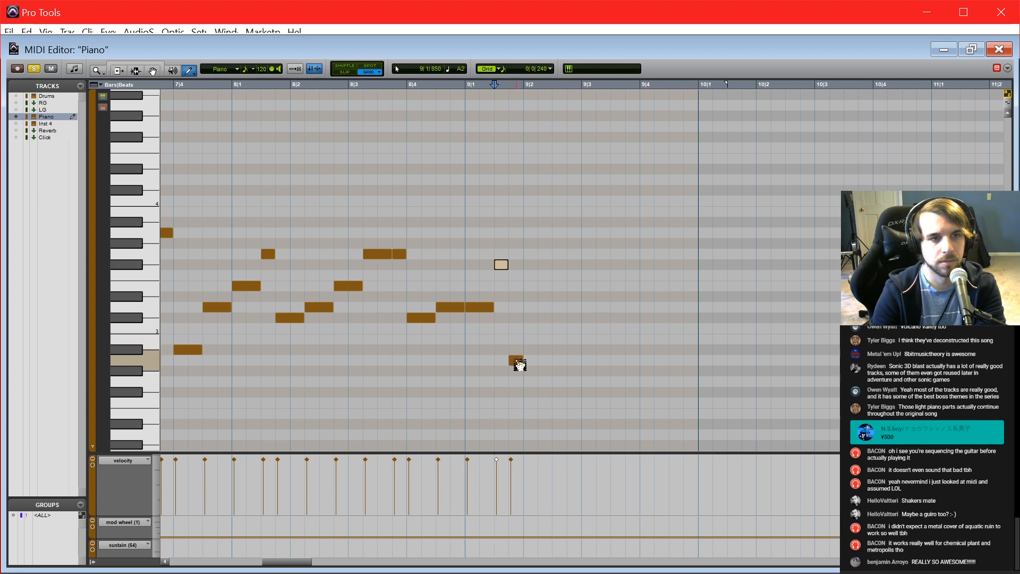
Step: Complete bar 9 with eighth notes C3, D3 and F#3, a sixteenth F#3, and eighth notes A2 and C3
left_click_drag(539, 329, 576, 327)
left_click(579, 308)
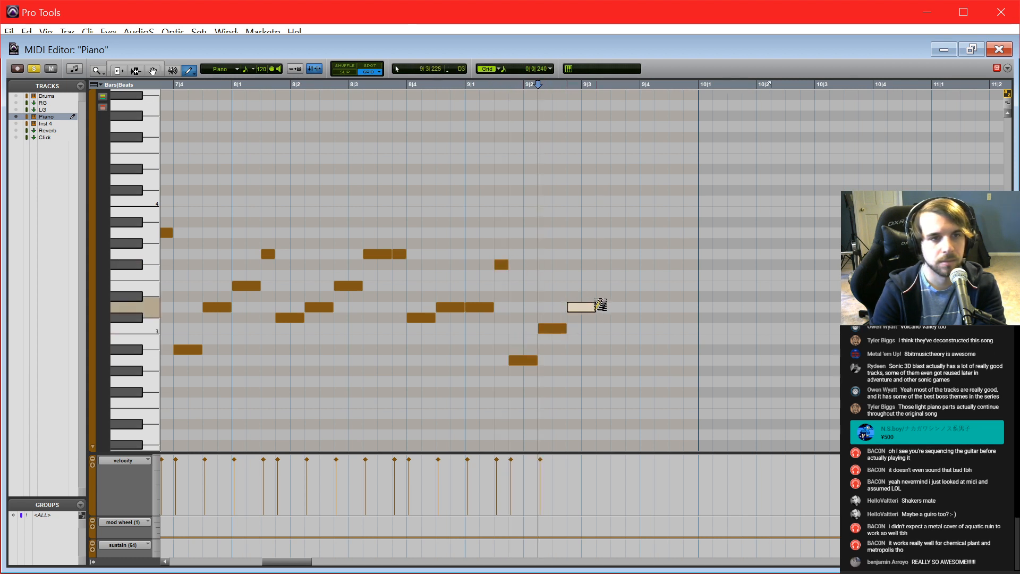
left_click(609, 263)
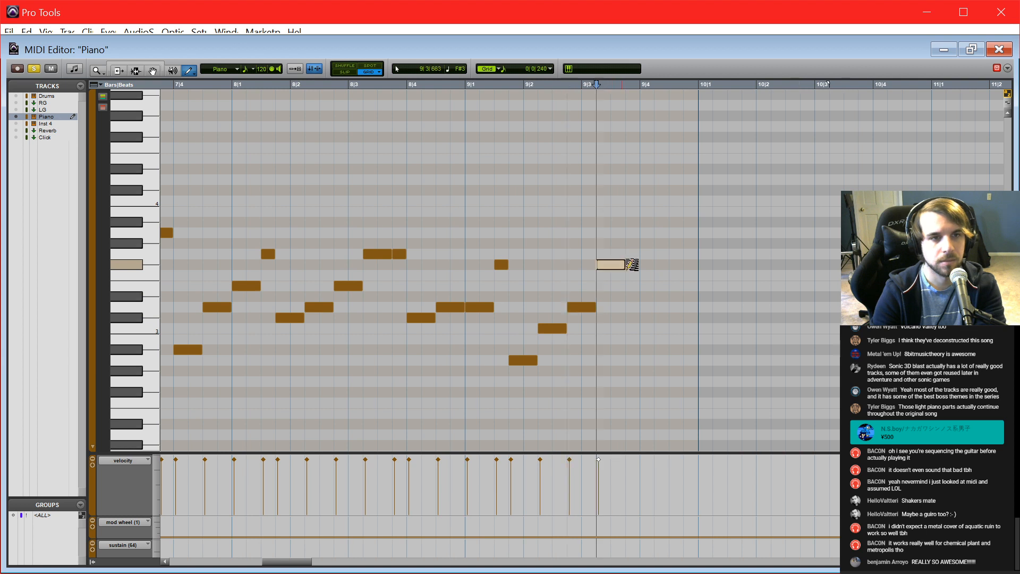
left_click(638, 264)
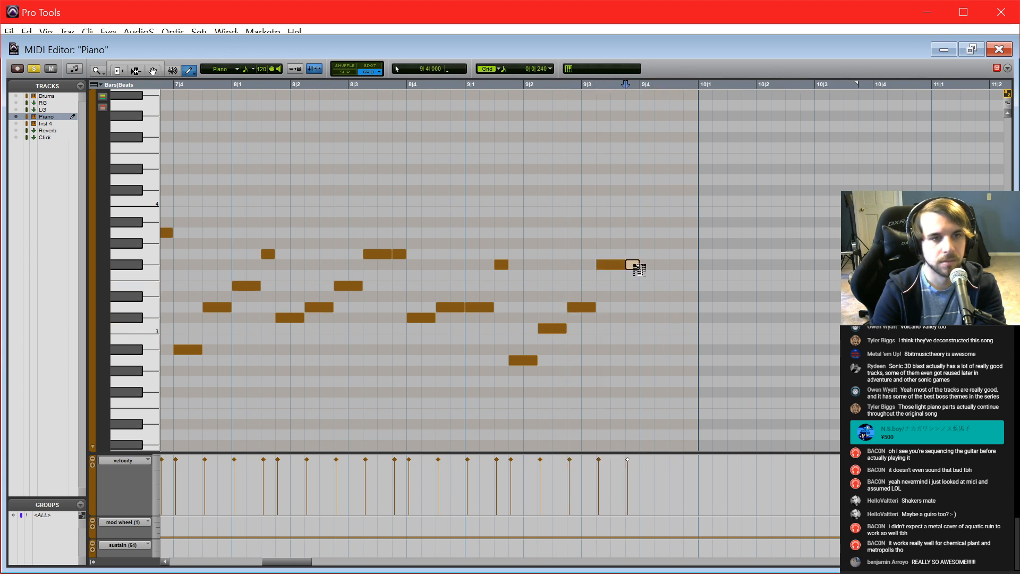
left_click(645, 360)
left_click_drag(655, 360, 668, 360)
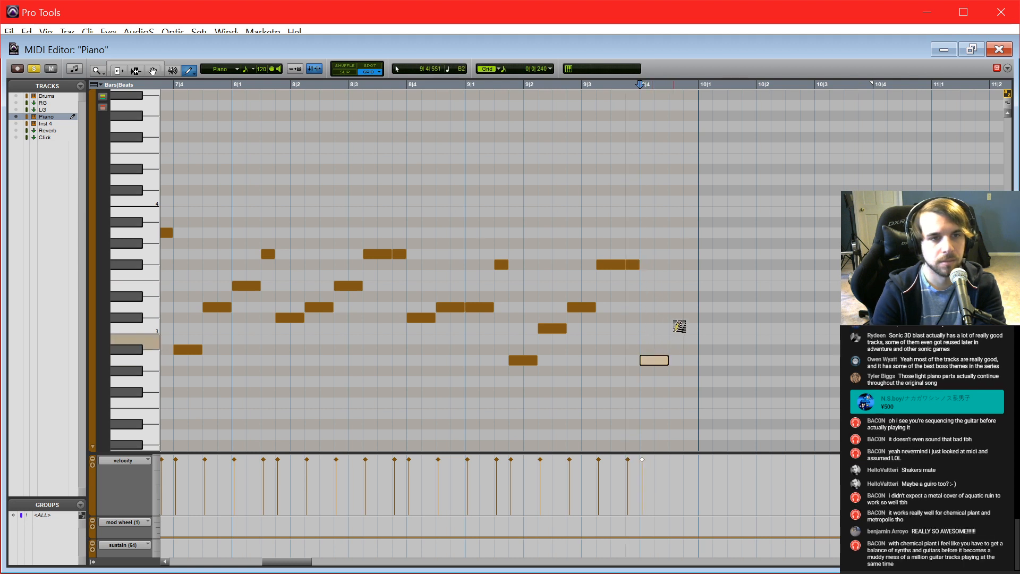
left_click_drag(689, 326, 691, 328)
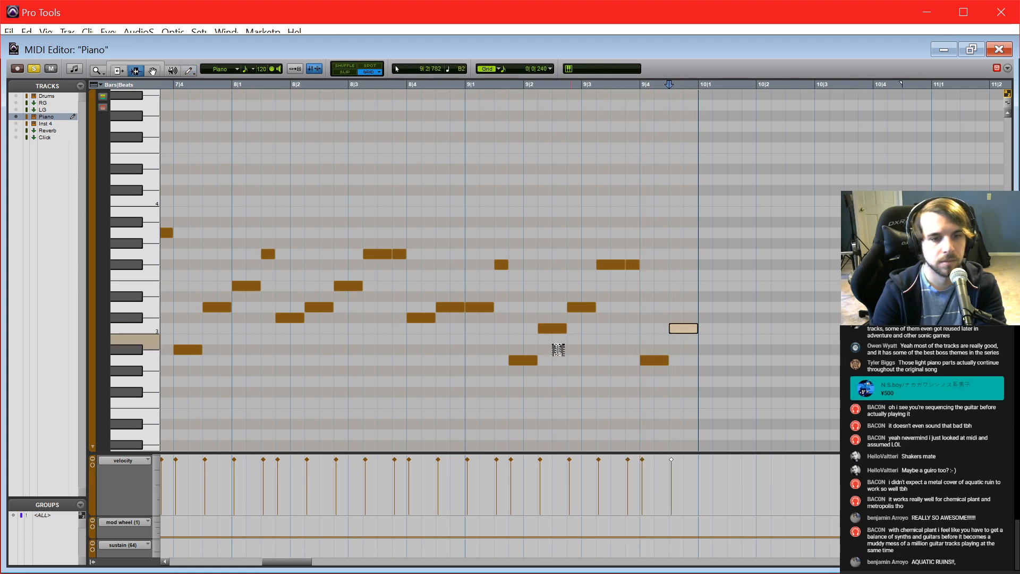
Step: Play the piano part back from the start of bar 8 into bar 9
scroll(488, 346, "left", 5)
left_click(359, 379)
key("space")
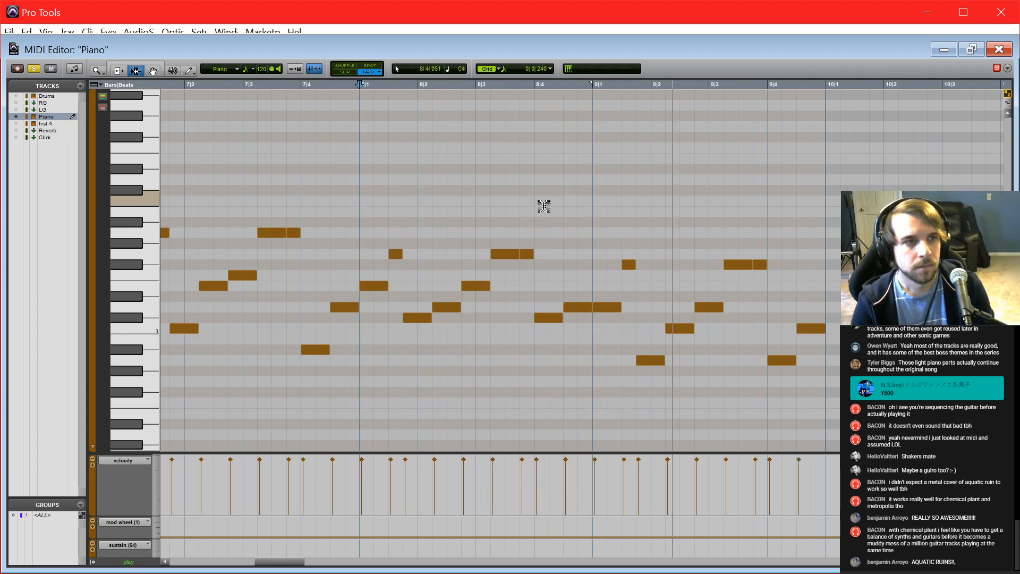
key("space")
key("r")
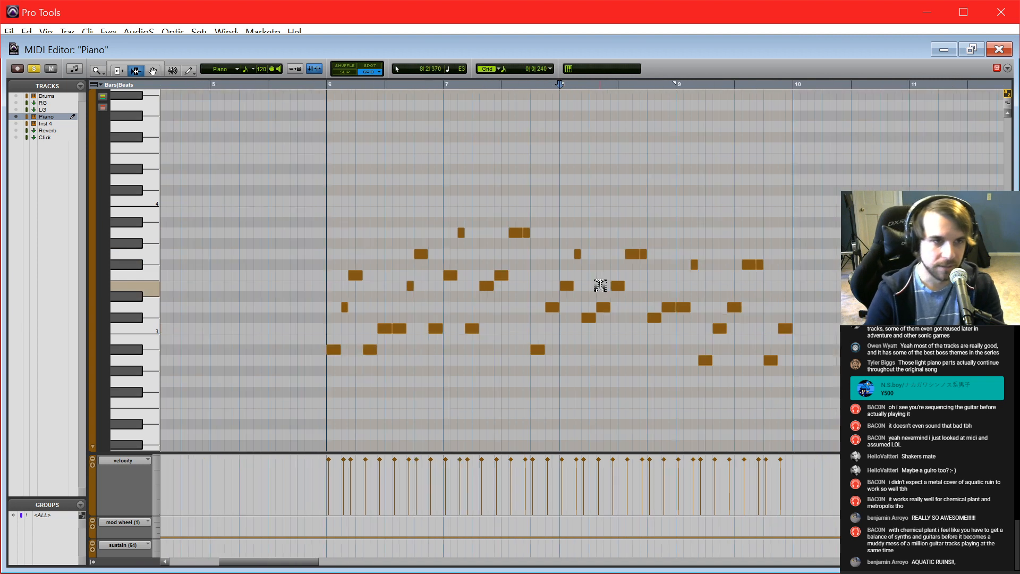
Step: Play the piano part from bar 6 and copy all its notes in bars 6 to 9 two octaves higher, keeping the originals
left_click(319, 348)
key("space")
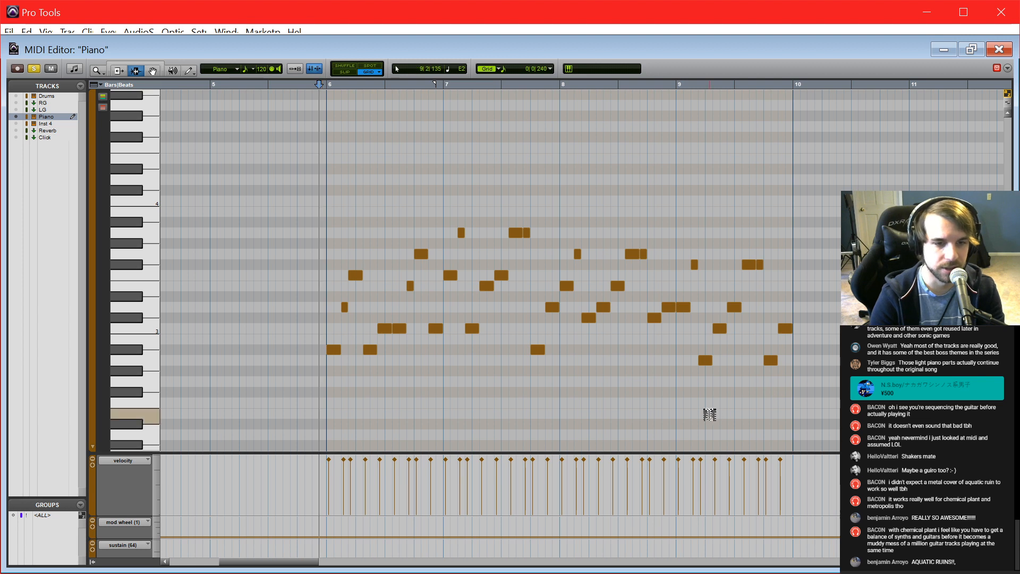
key("F8")
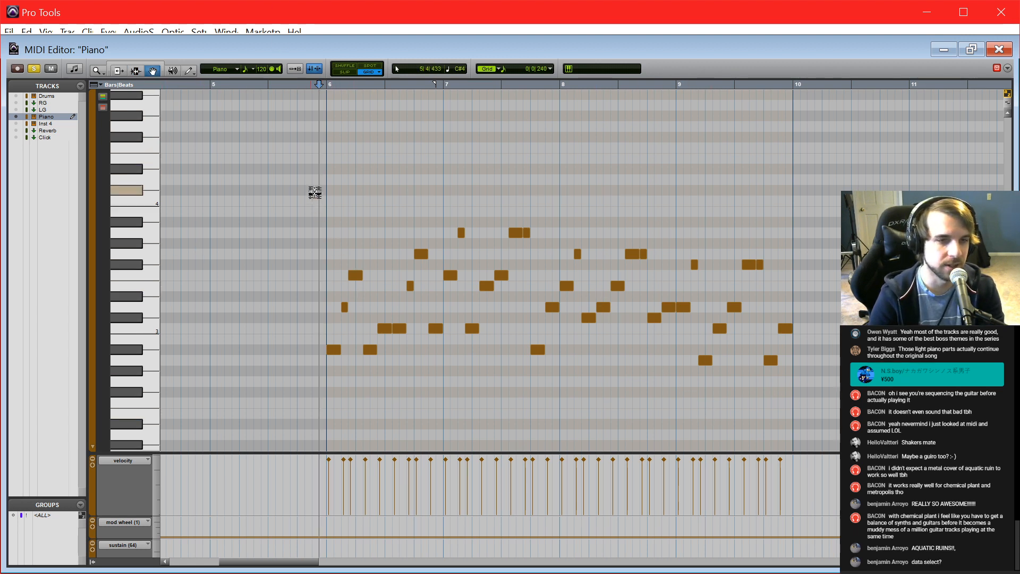
left_click_drag(315, 192, 827, 386)
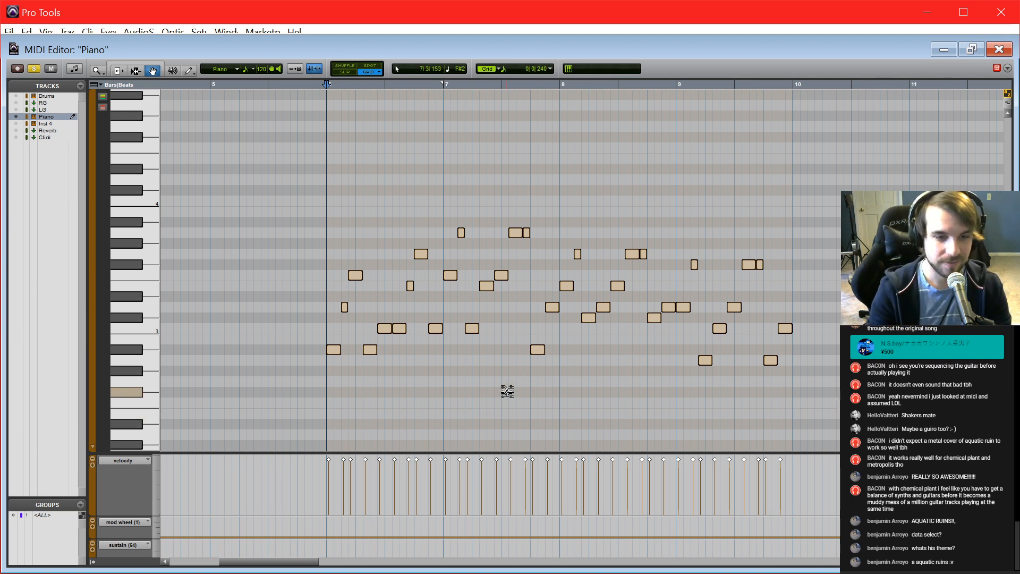
key("t")
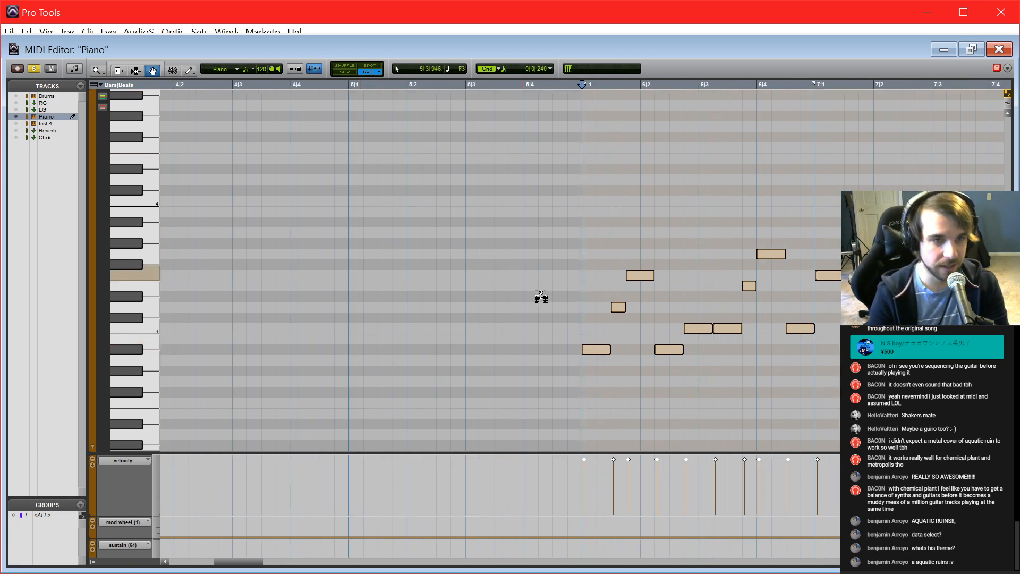
left_click_drag(599, 356, 657, 167)
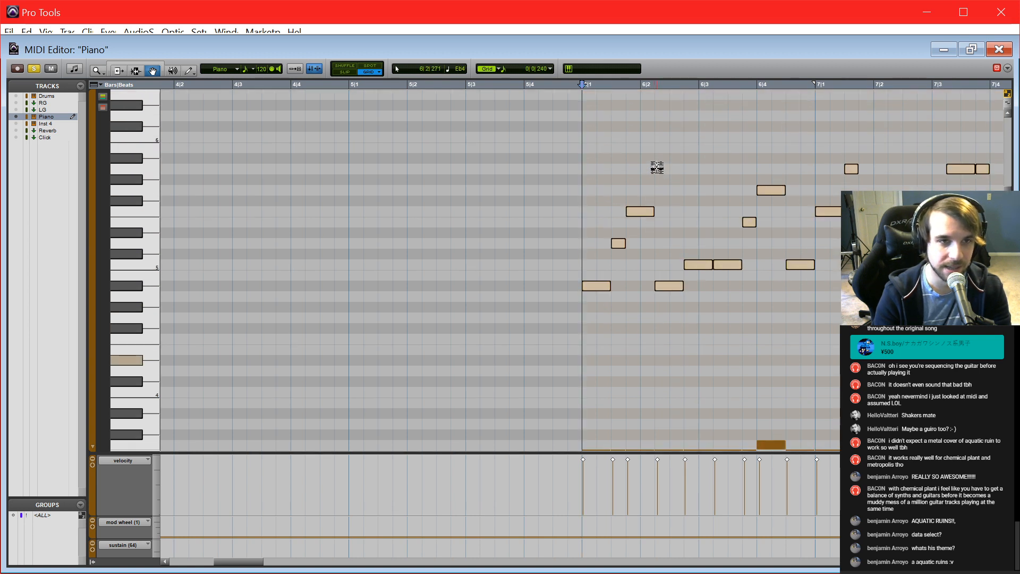
scroll(659, 183, "right", 5)
scroll(652, 208, "down", 2)
Step: Open the Piano-02 clip in the MIDI editor and play it back from bar 6, viewing both note registers
key("ctrl+equal")
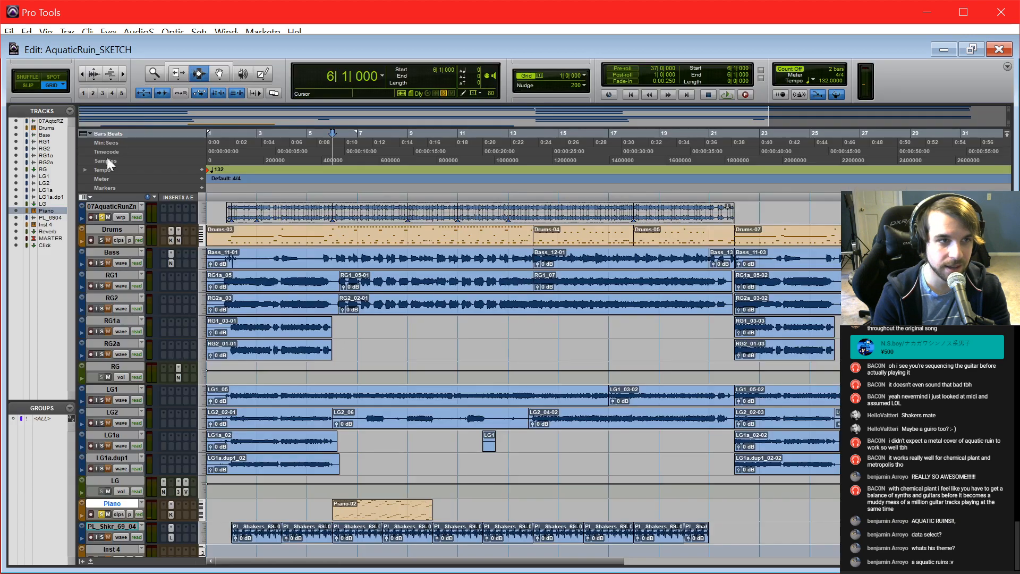
double_click(343, 508)
key("r")
key("r")
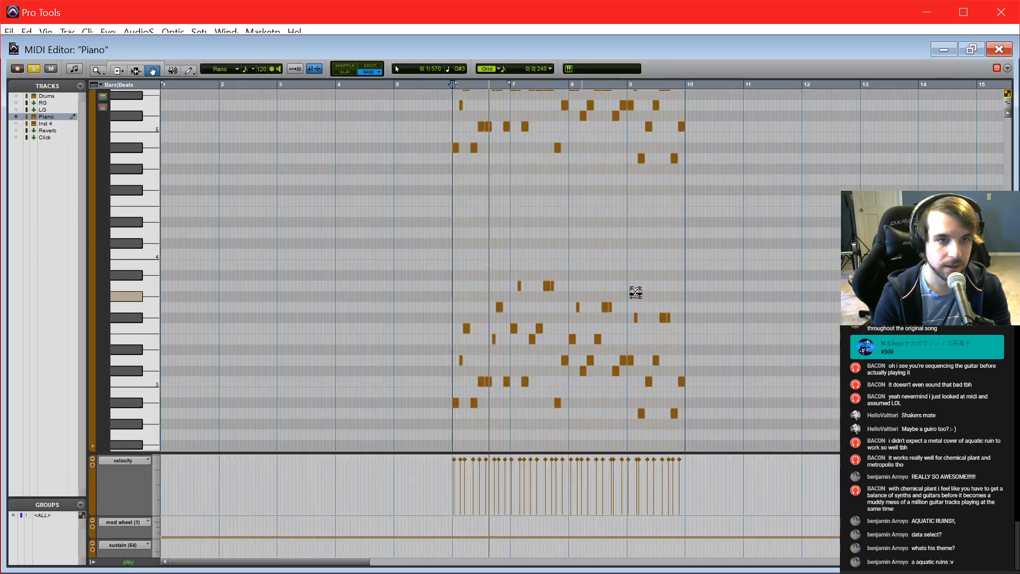
scroll(636, 292, "up", 1)
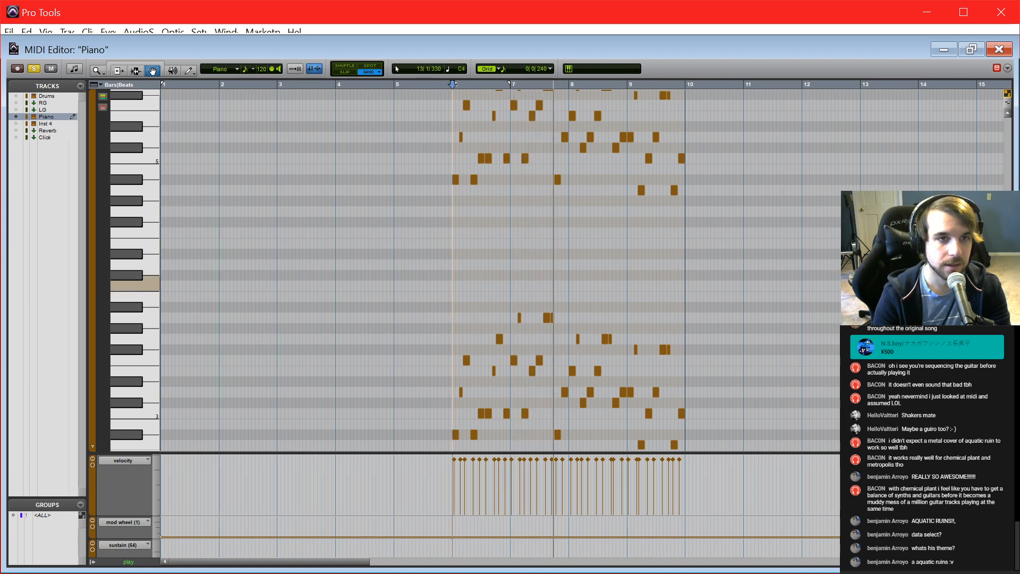
scroll(836, 283, "up", 2)
scroll(836, 283, "up", 2)
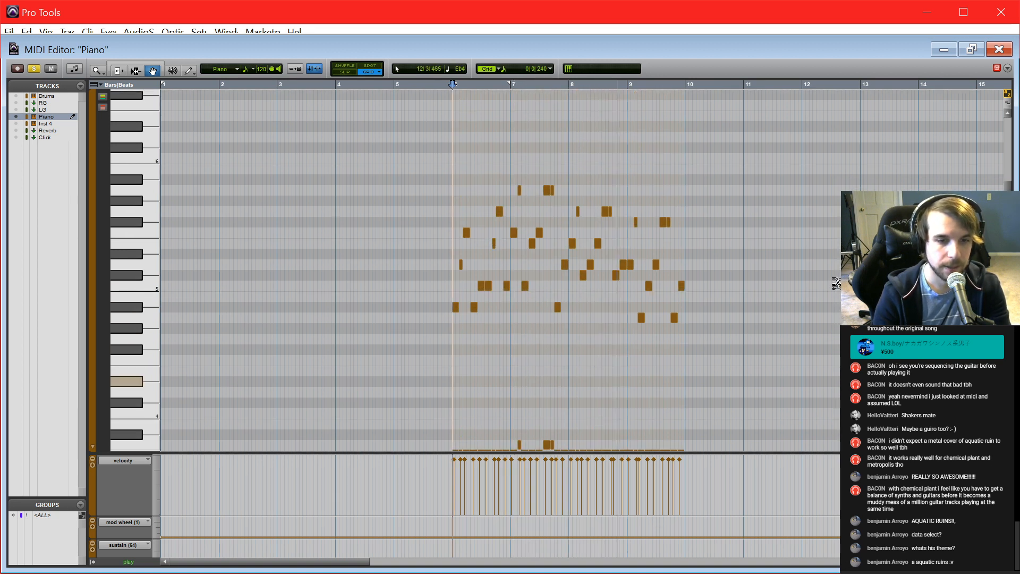
scroll(837, 283, "down", 4)
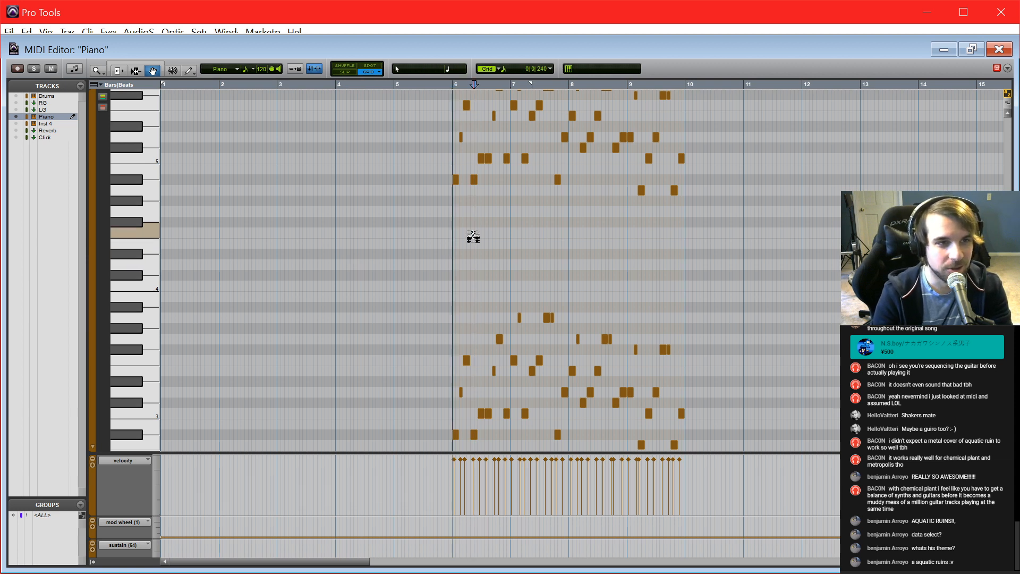
Step: Duplicate the four-bar Piano clip in the arrangement directly after itself, starting at bar 10
key("ctrl+=")
left_click(366, 505)
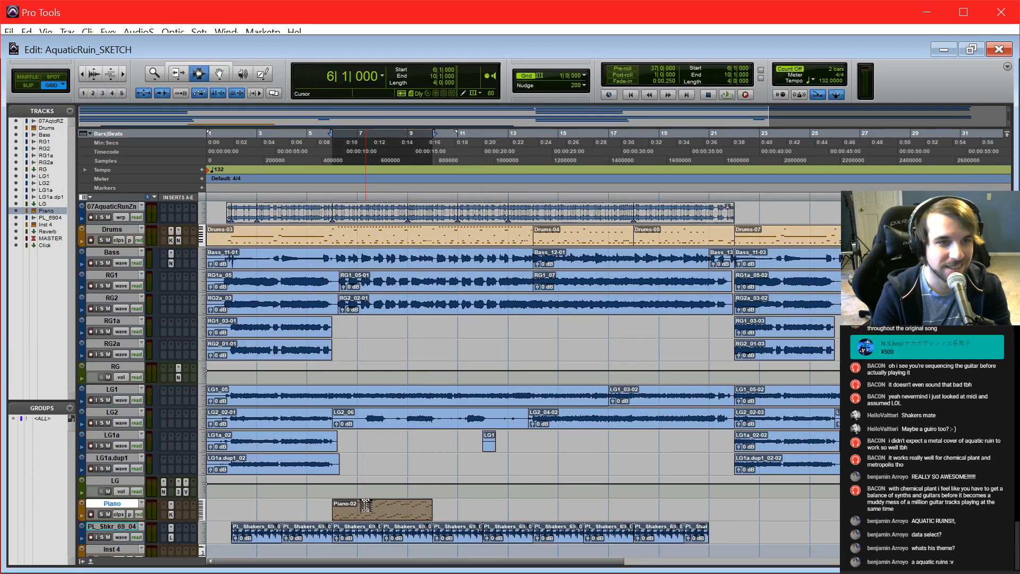
key("ctrl+d")
Step: Lower the Piano track's fader to -13.4 dB in the mixer
key("ctrl+=")
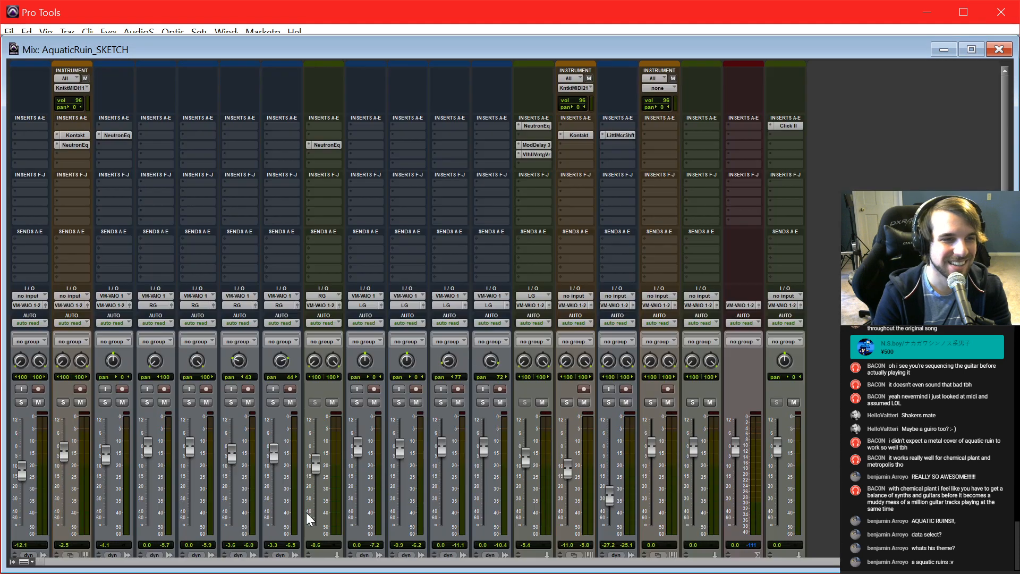
scroll(539, 417, "down", 3)
mouse_move(572, 415)
left_mouse_down()
mouse_move(566, 451)
mouse_move(561, 400)
mouse_move(567, 410)
left_mouse_up()
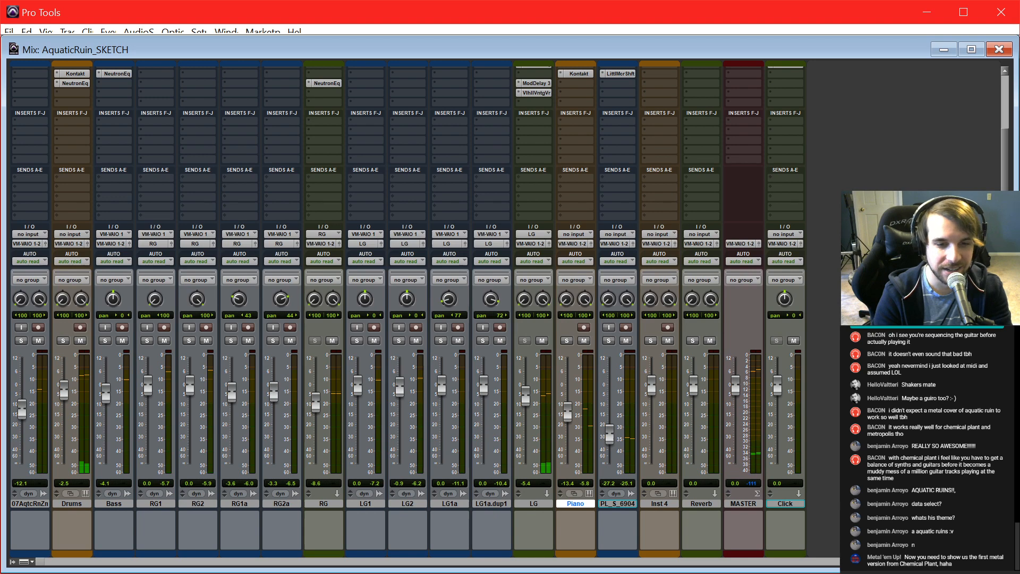
scroll(659, 318, "up", 3)
scroll(659, 319, "down", 3)
scroll(659, 319, "up", 3)
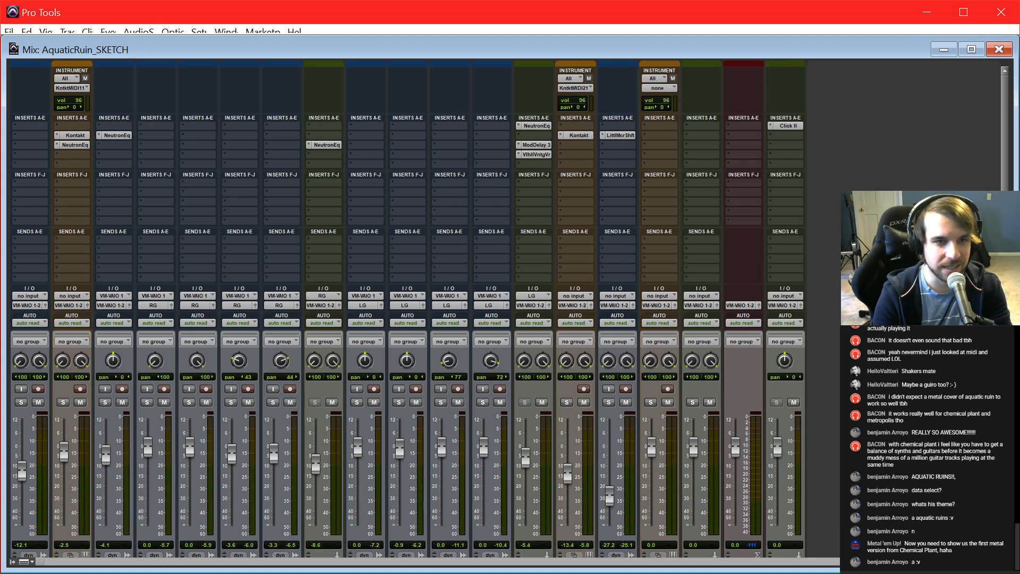
Step: Look through the session folders in LongestSoloEver, sorted by name, for another session
left_click(15, 31)
left_click(33, 57)
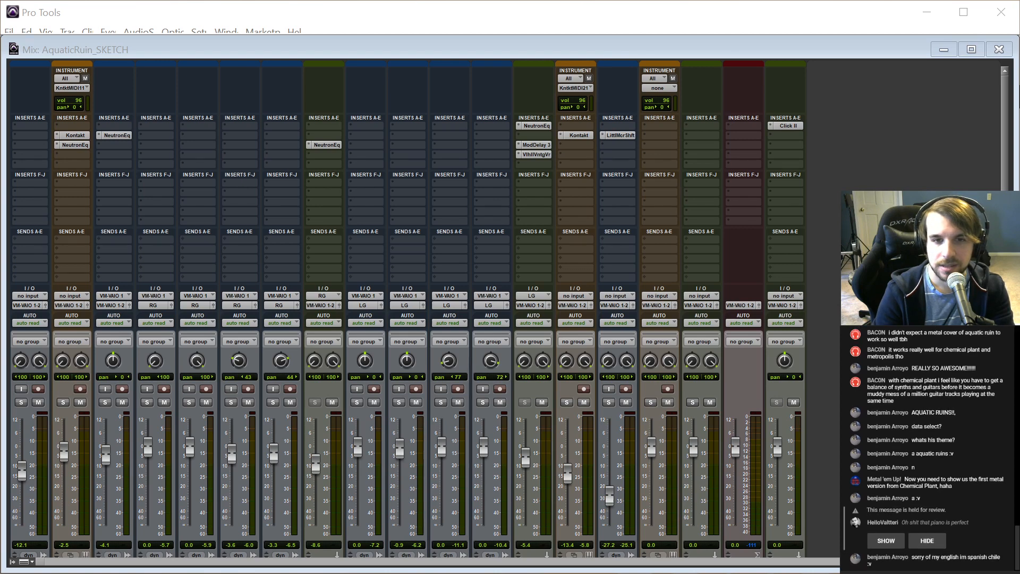
left_click_drag(1019, 276, 459, 118)
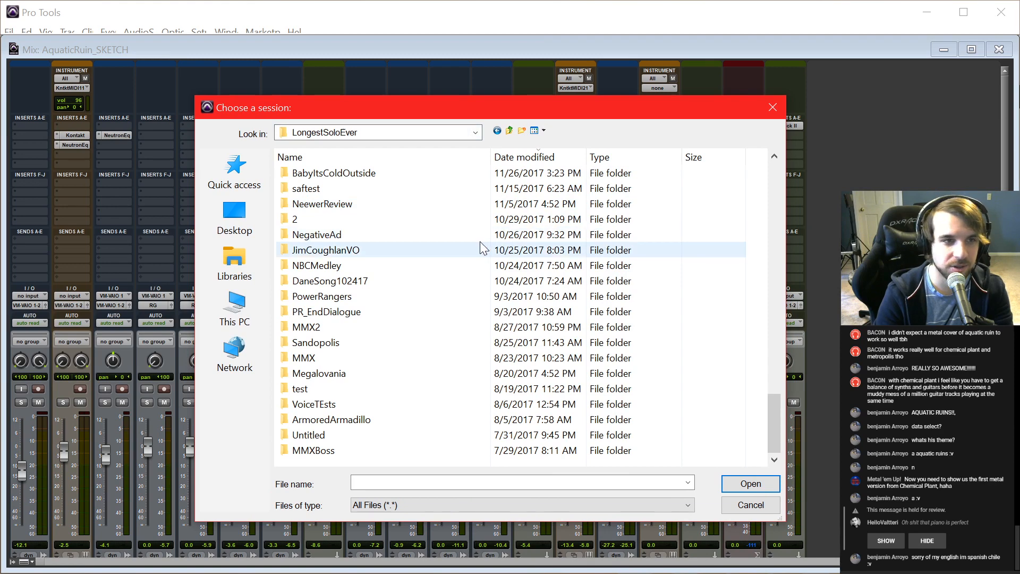
scroll(479, 242, "up", 3)
left_click(422, 154)
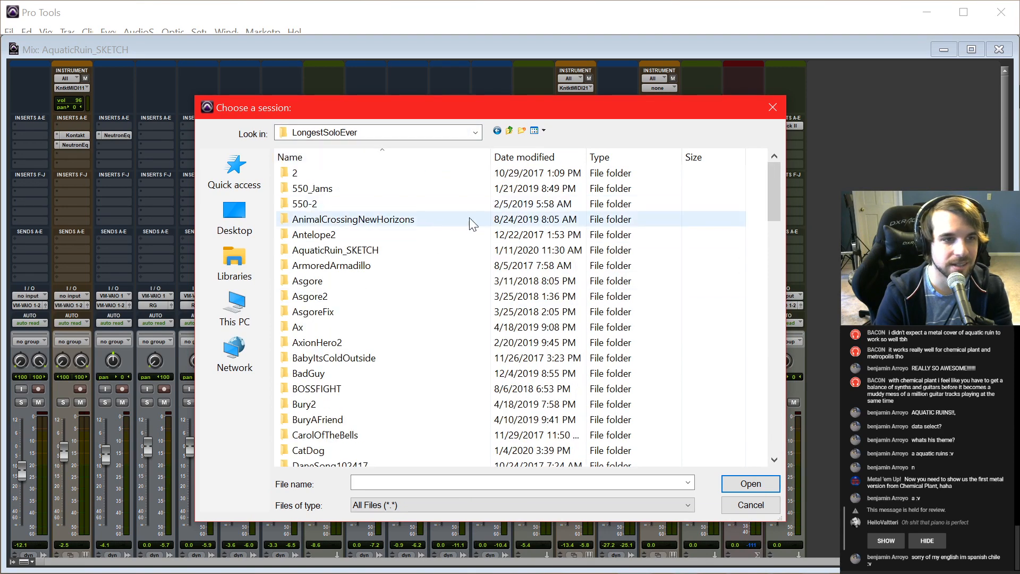
scroll(470, 218, "down", 2)
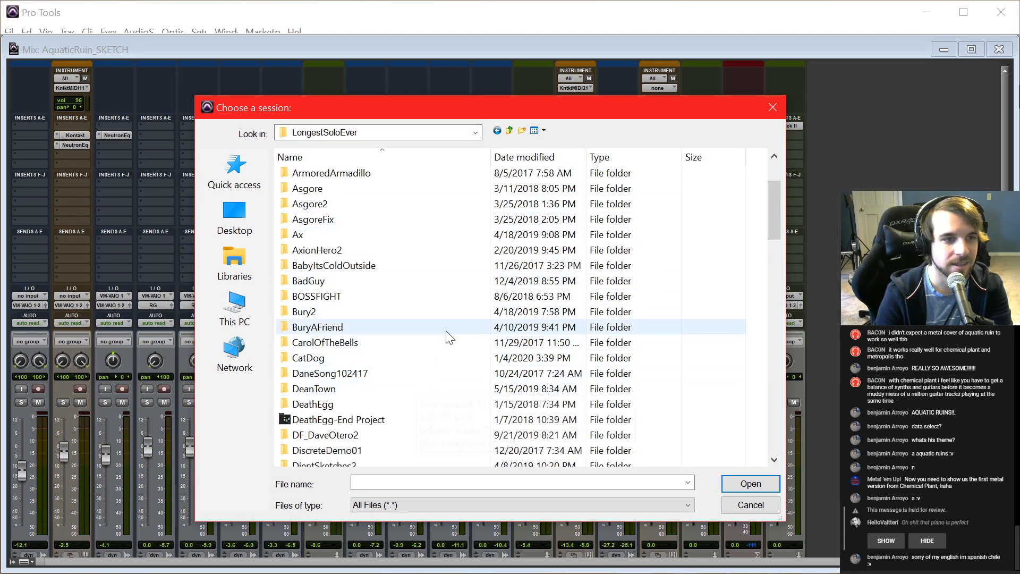
scroll(446, 334, "down", 4)
scroll(451, 337, "up", 1)
scroll(449, 337, "up", 2)
scroll(449, 338, "down", 8)
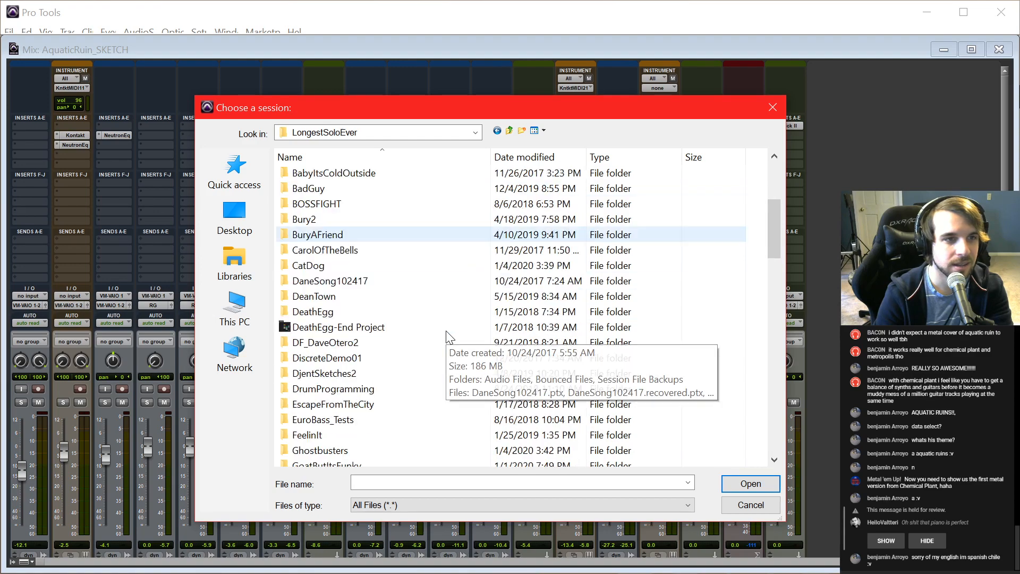
scroll(449, 337, "down", 3)
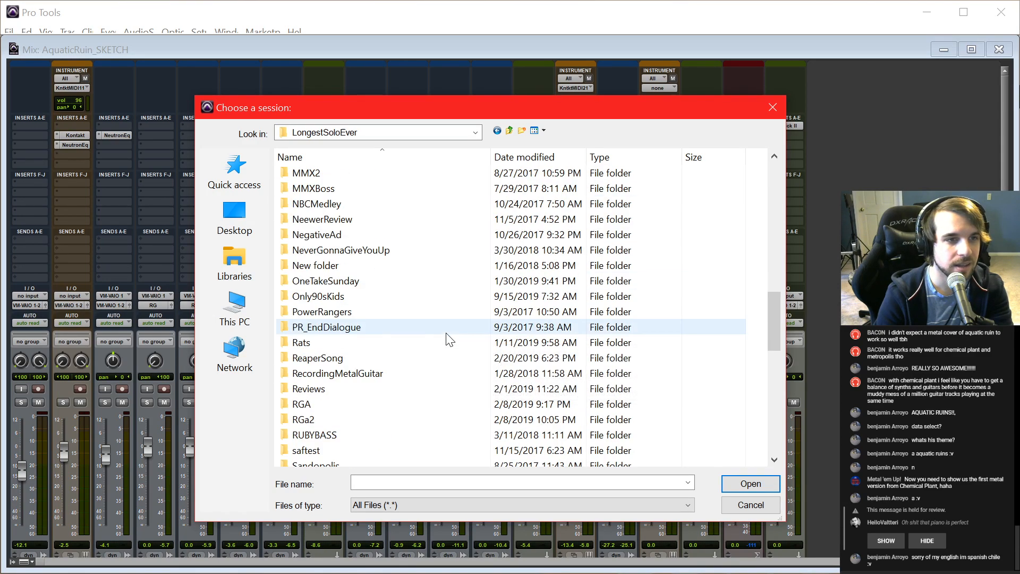
scroll(449, 339, "down", 4)
scroll(449, 340, "down", 7)
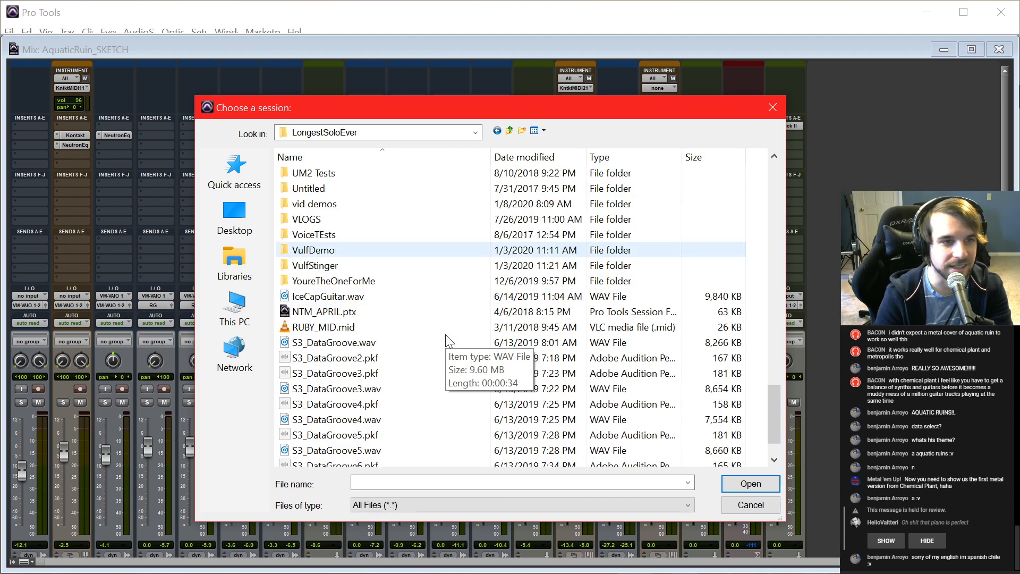
left_click(747, 506)
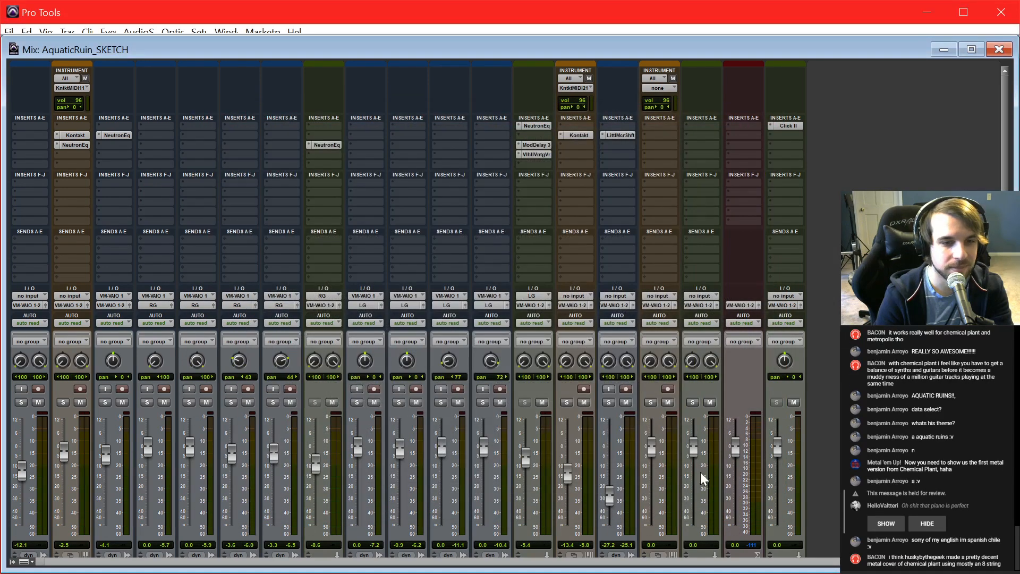
Step: Check the two adjoining Piano clips in bars 6 to 13 and play the arrangement from bar 2
key("ctrl+equal")
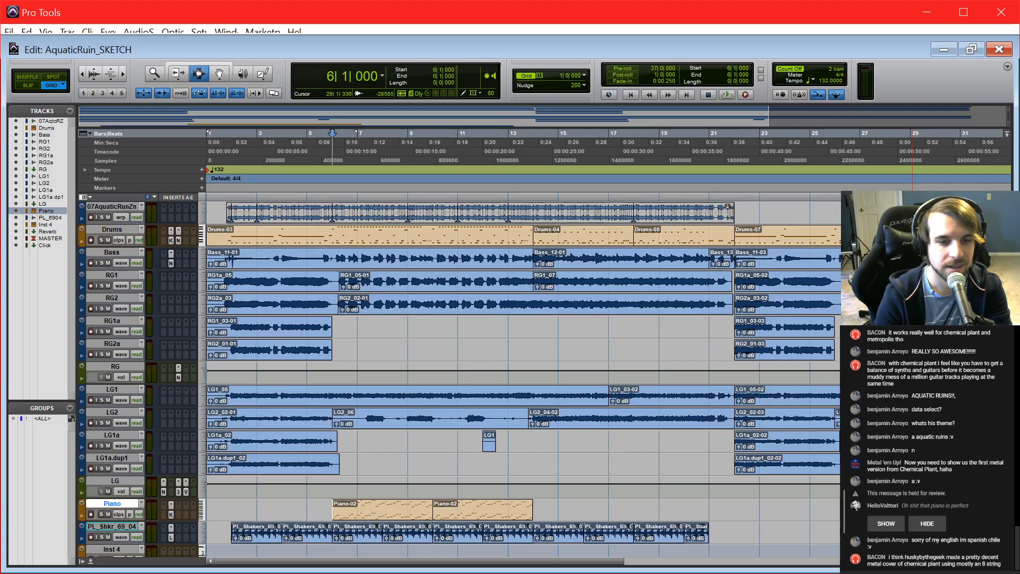
scroll(504, 425, "down", 1)
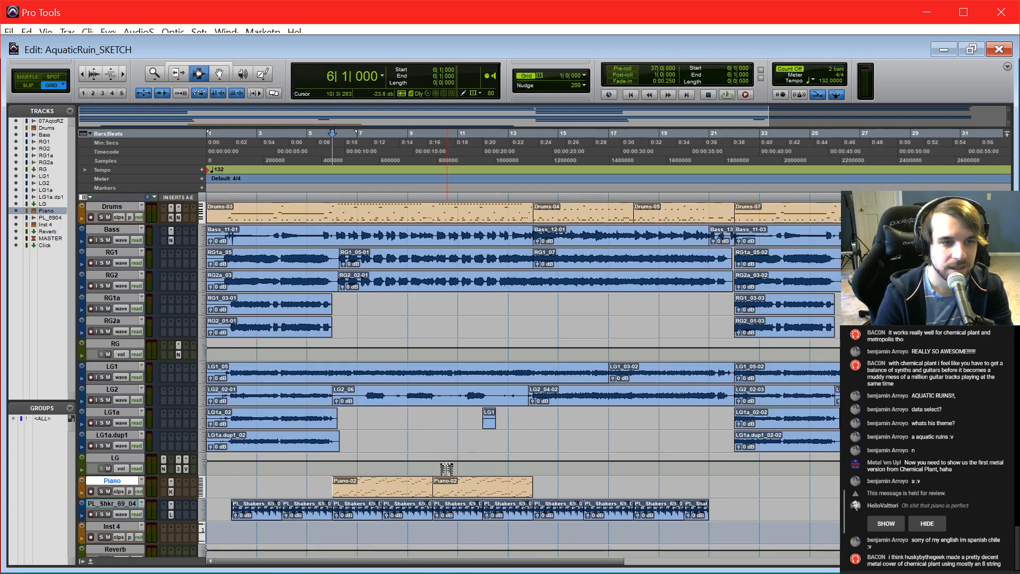
left_click(353, 484)
left_click(412, 482)
double_click(417, 488)
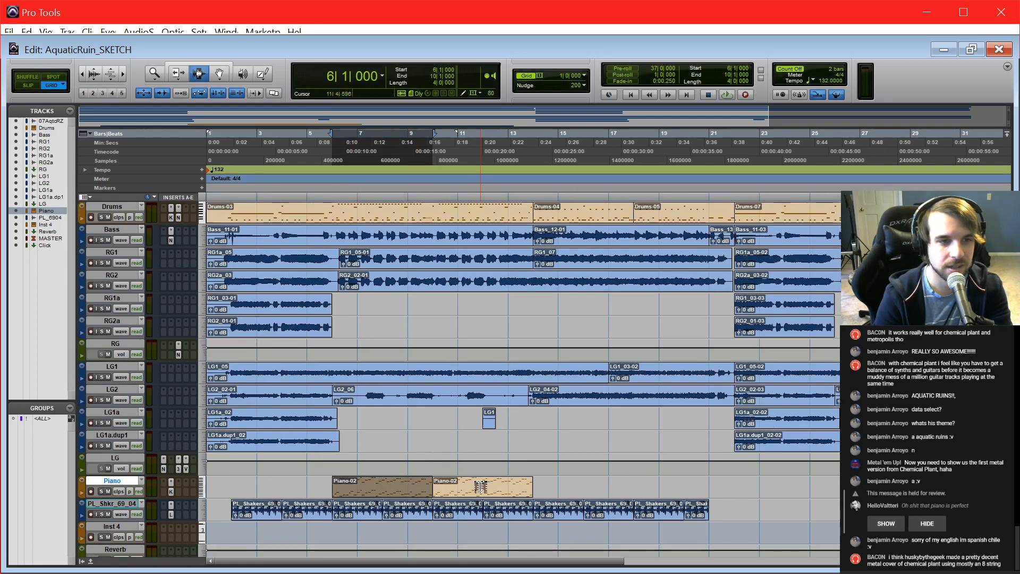
double_click(482, 488, "shift")
left_click(459, 496)
left_click(431, 497)
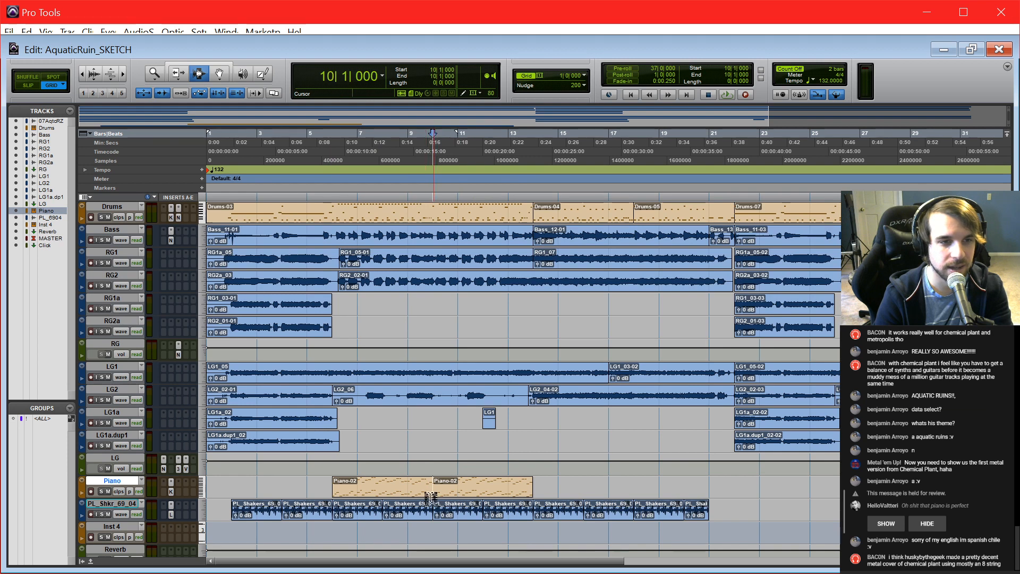
left_click(387, 487)
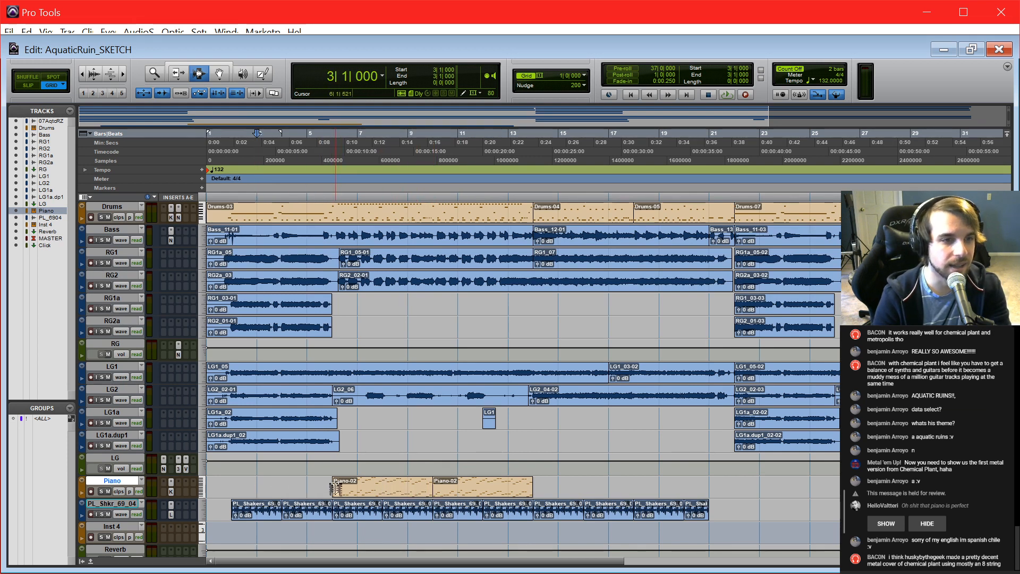
left_click(234, 488)
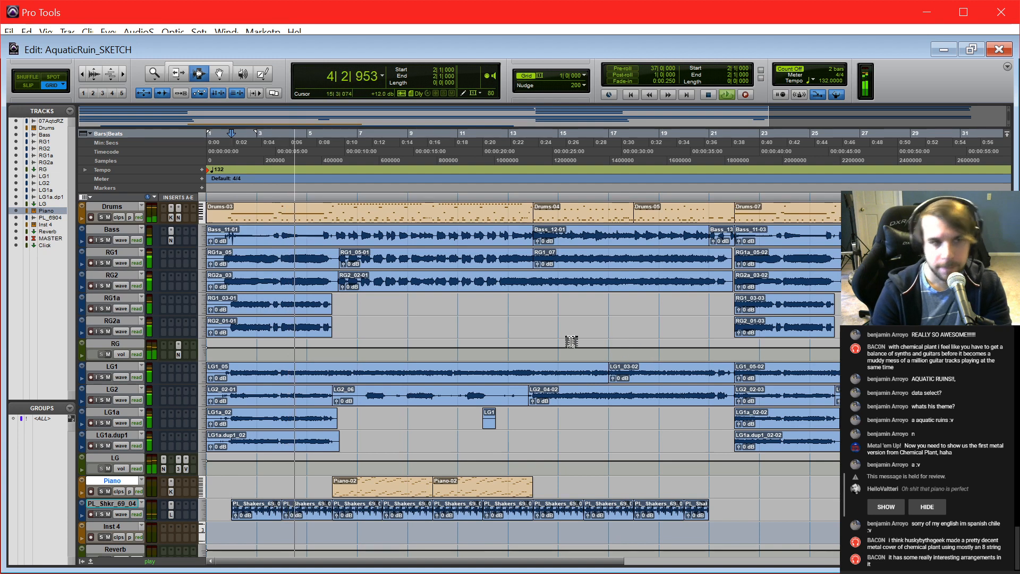
Step: Cut the LG bus by 2.3 dB at 2999 Hz in its Neutron Equalizer and raise its fader to -1.4 dB
key("ctrl+equal")
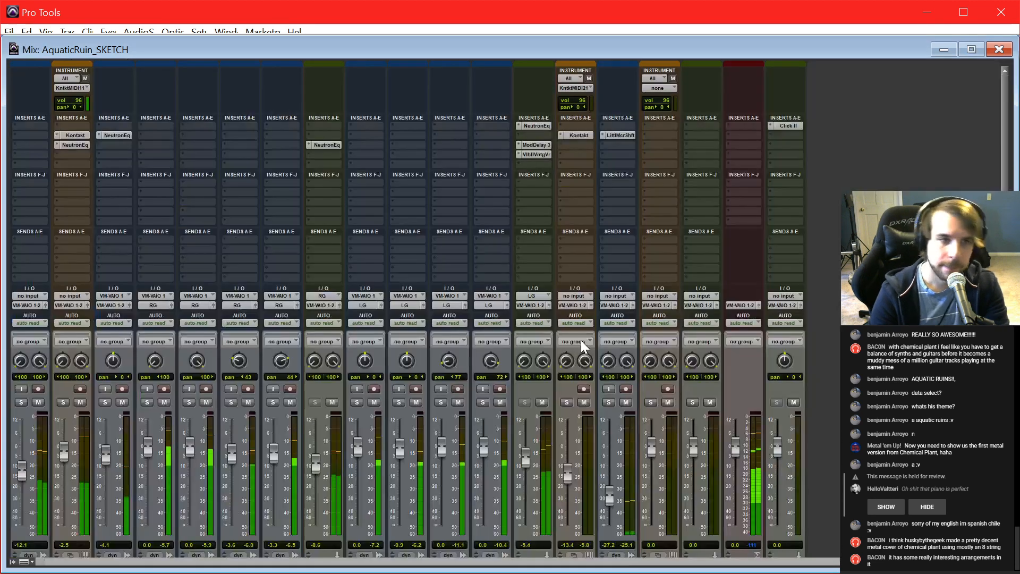
left_click(540, 126)
mouse_move(601, 346)
left_mouse_down()
mouse_move(616, 328)
mouse_move(619, 354)
left_mouse_up()
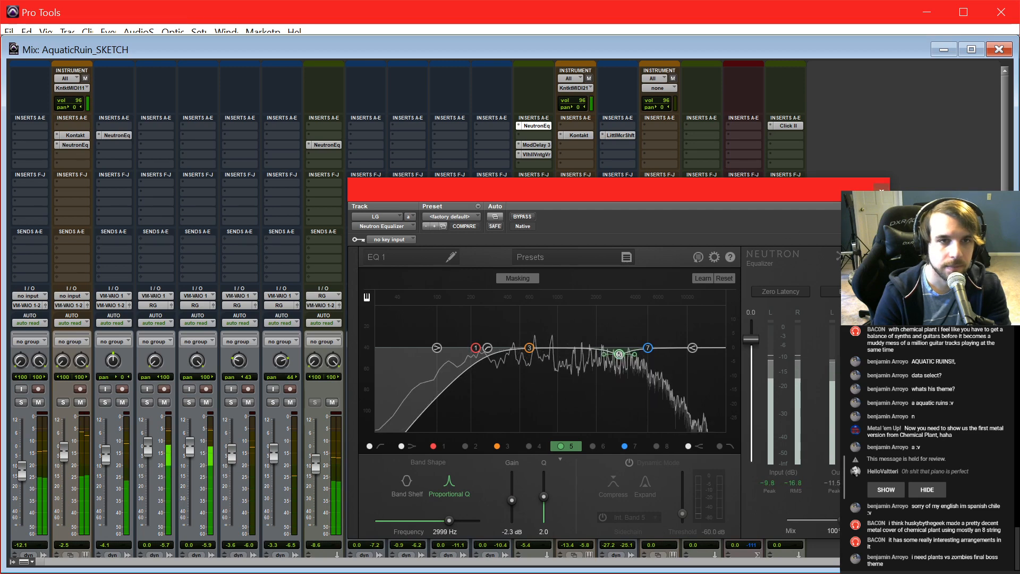
key("ctrl+w")
left_click_drag(528, 457, 525, 451)
Step: Mute the 07AqtoRZ track in the mixer and return to the arrangement
left_click(39, 403)
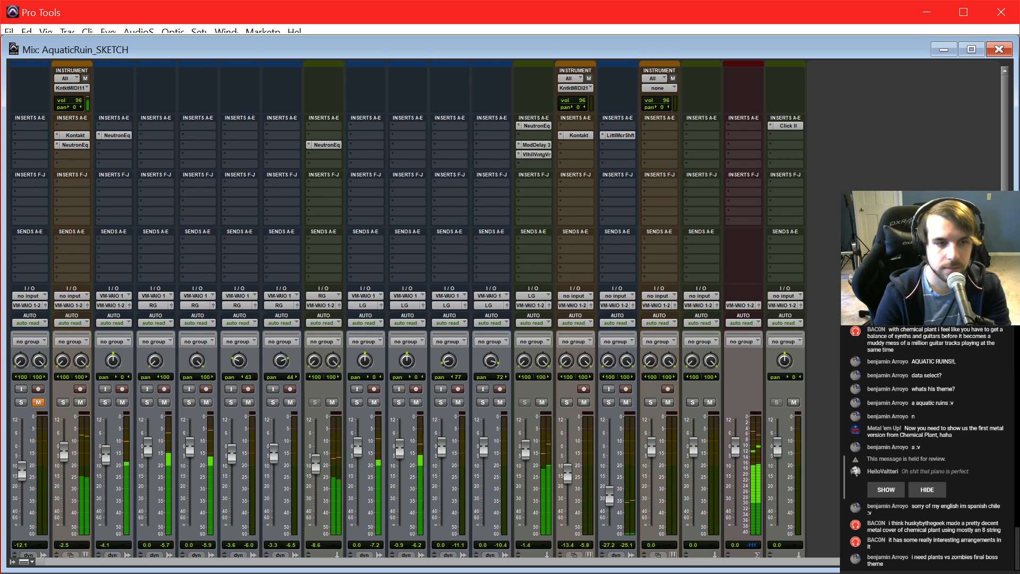
key("ctrl+equal")
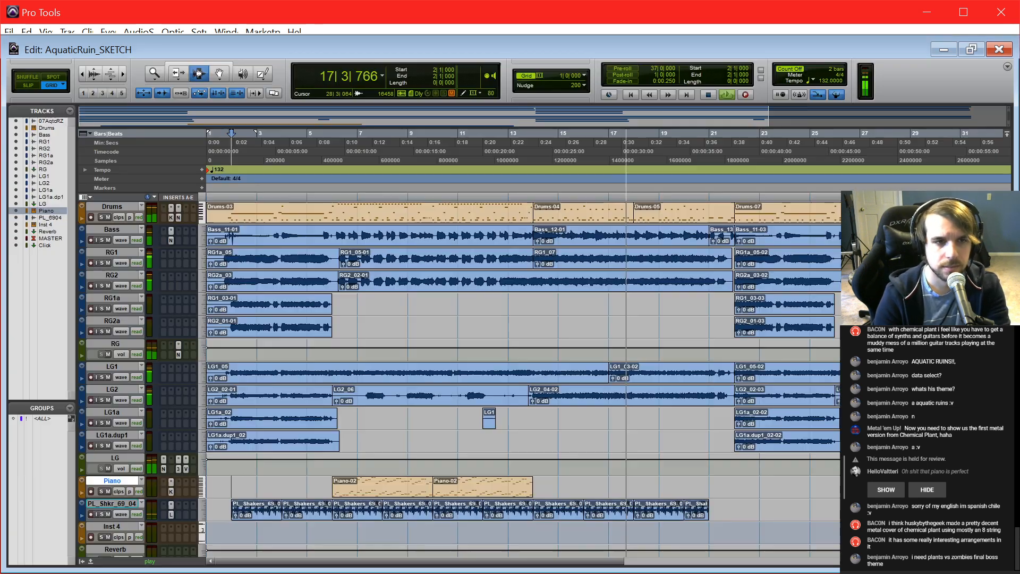
left_click(447, 489)
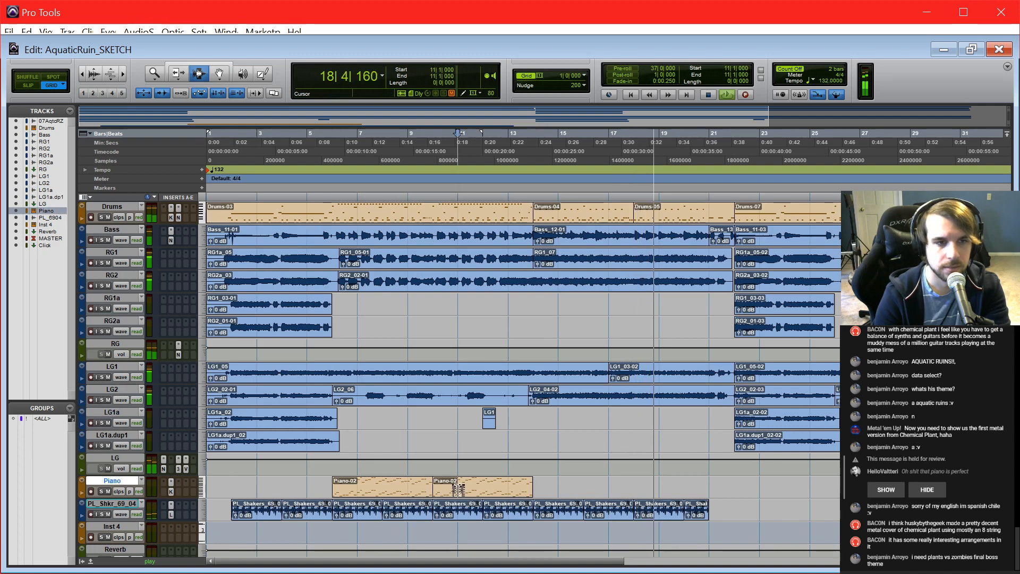
left_click(540, 487)
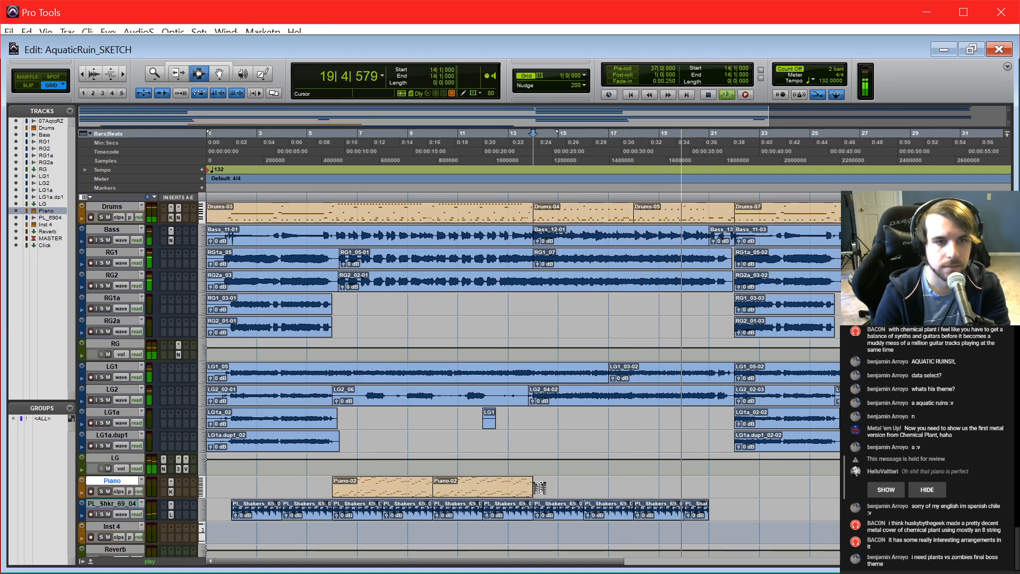
scroll(565, 487, "right", 3)
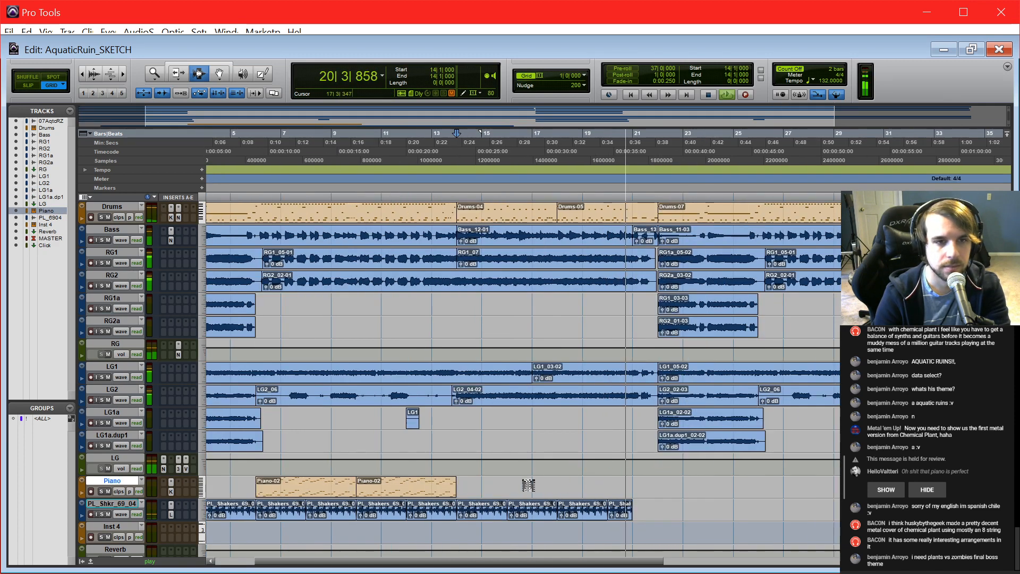
left_click(324, 488)
left_click(400, 485, "shift")
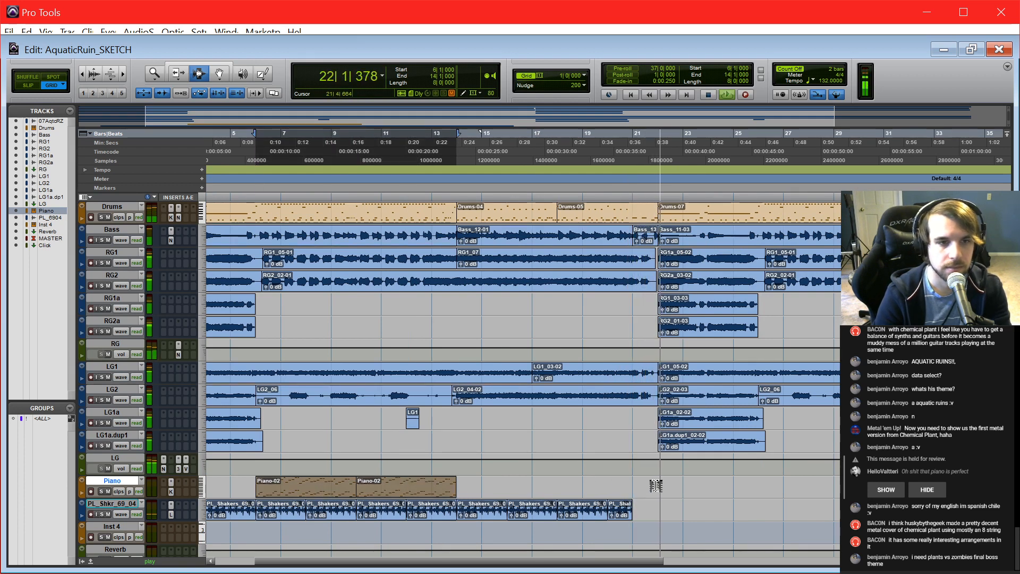
Step: Lower the LG1a fader to -5.2 dB and the LG1a.dup1 fader to -2.7 dB in the mixer
left_click(665, 439)
key("ctrl+equal")
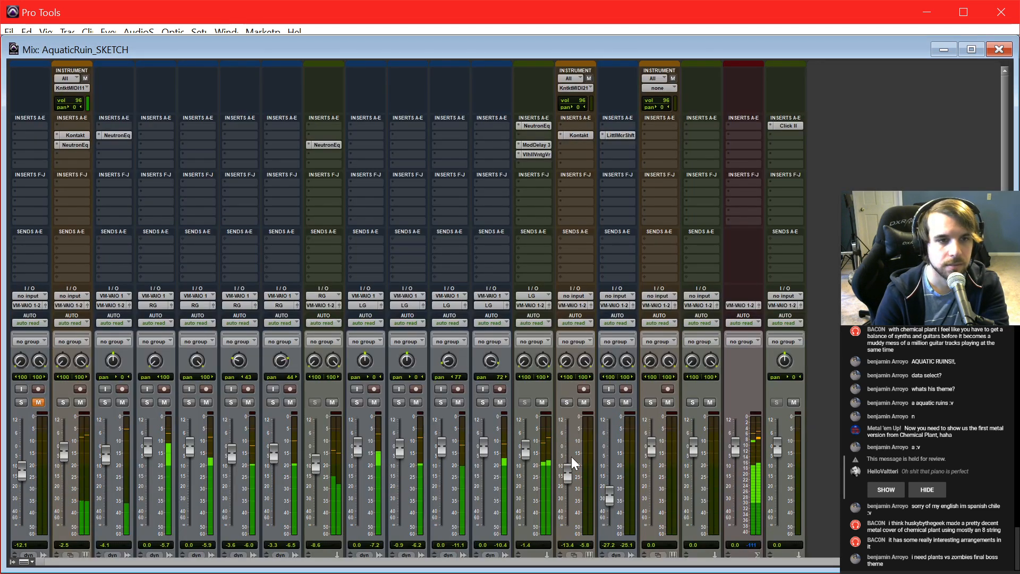
left_click_drag(445, 452, 483, 461)
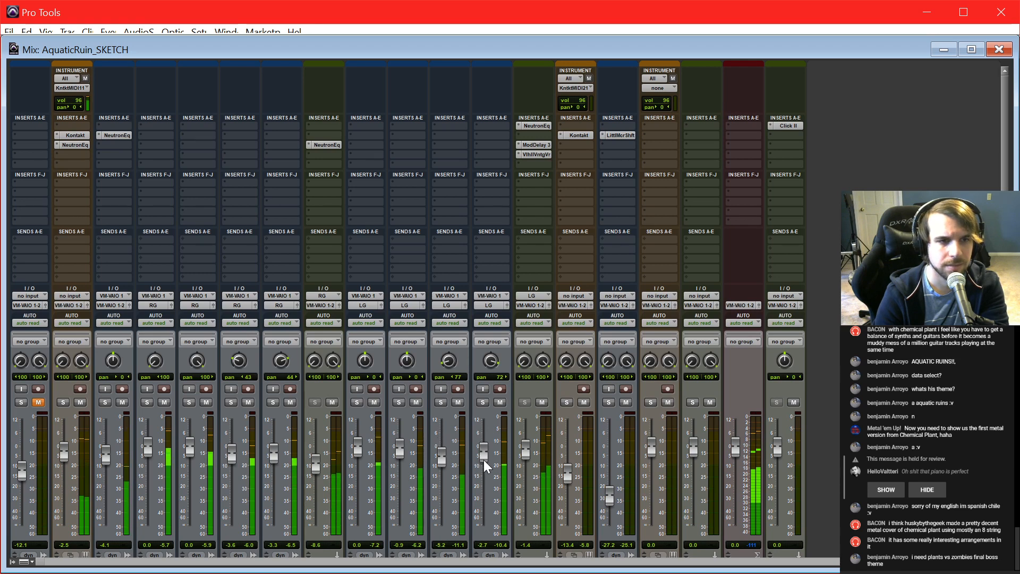
key("ctrl+equal")
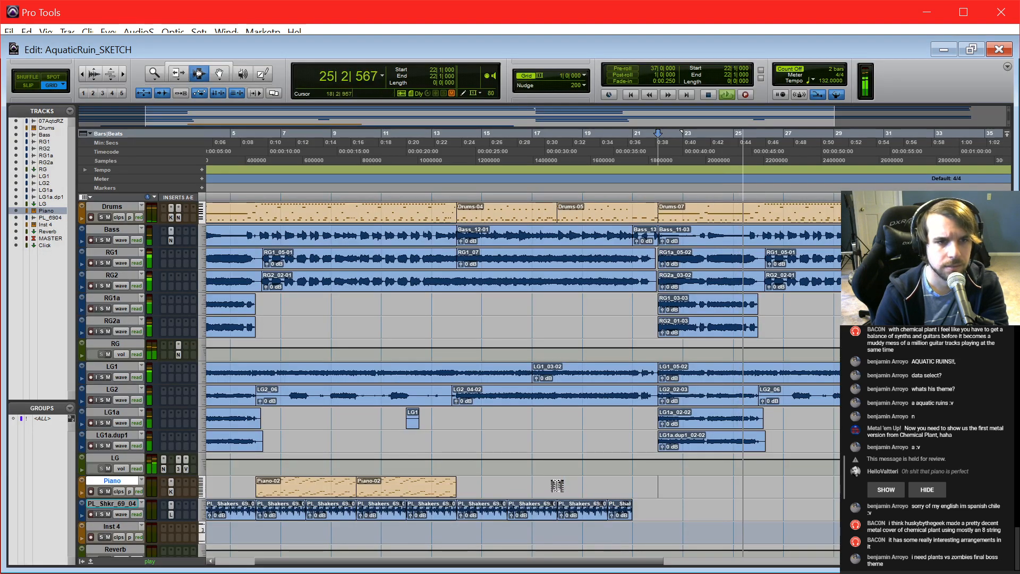
Step: Copy the two Piano clips from bars 6 to 13 and paste them on the Piano track at bar 26
left_click_drag(257, 487, 456, 490)
key("ctrl+c")
left_click(764, 487)
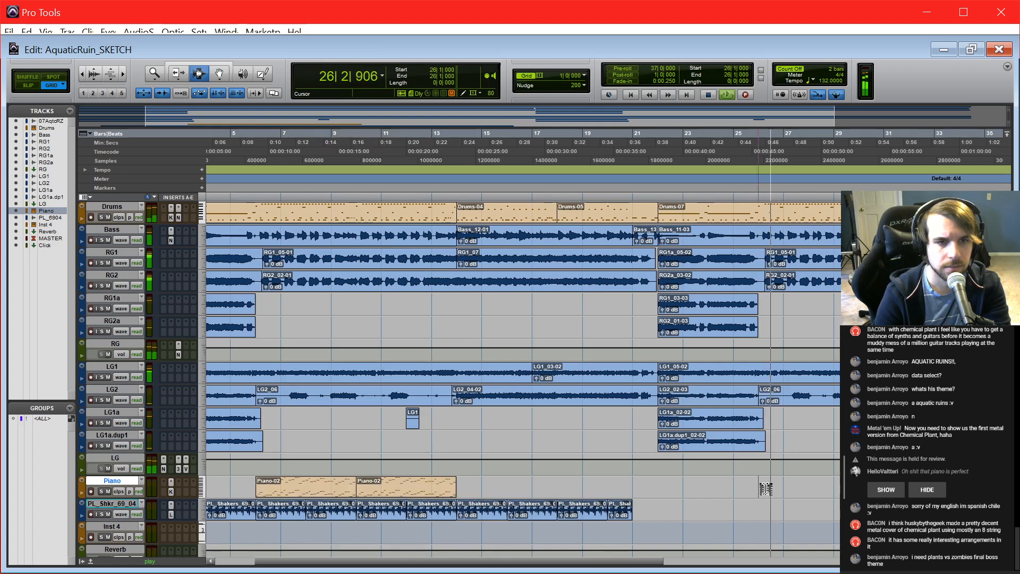
key("ctrl+v")
left_click(803, 490)
scroll(835, 505, "right", 3)
left_click(795, 479)
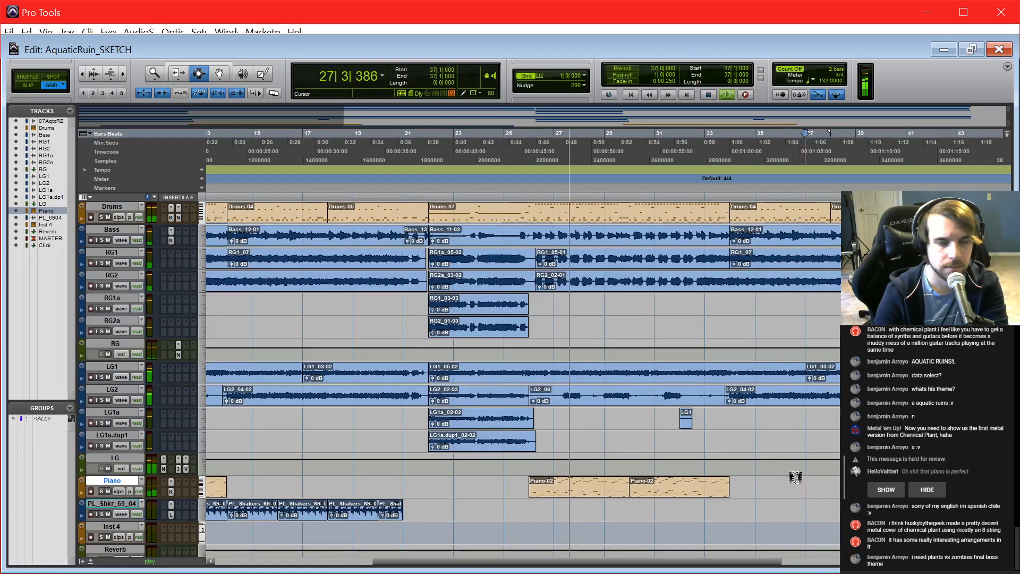
Step: Stop playback and place the edit cursor at the end of the arrangement, bar 42
scroll(795, 479, "right", 2)
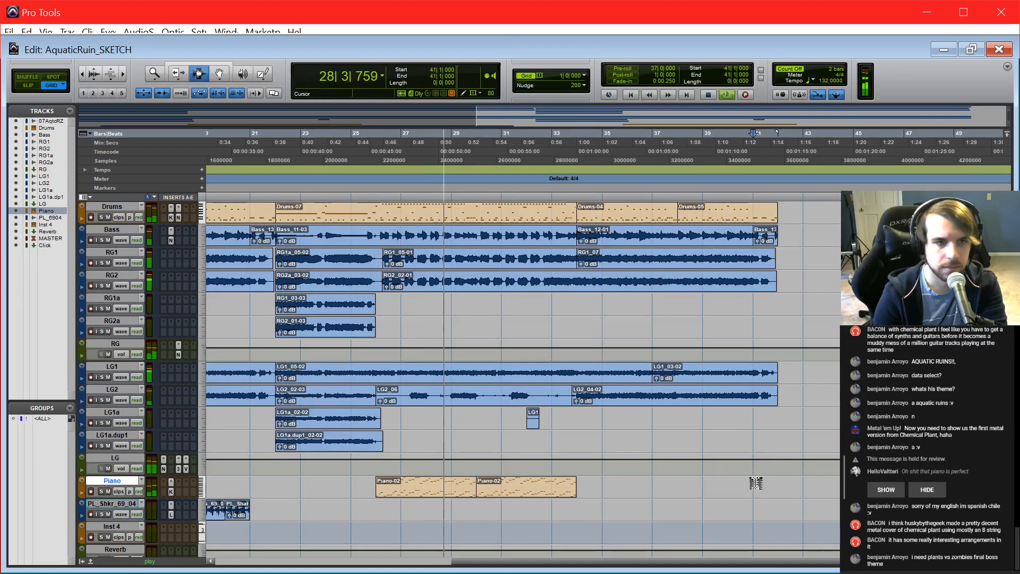
left_click(750, 446)
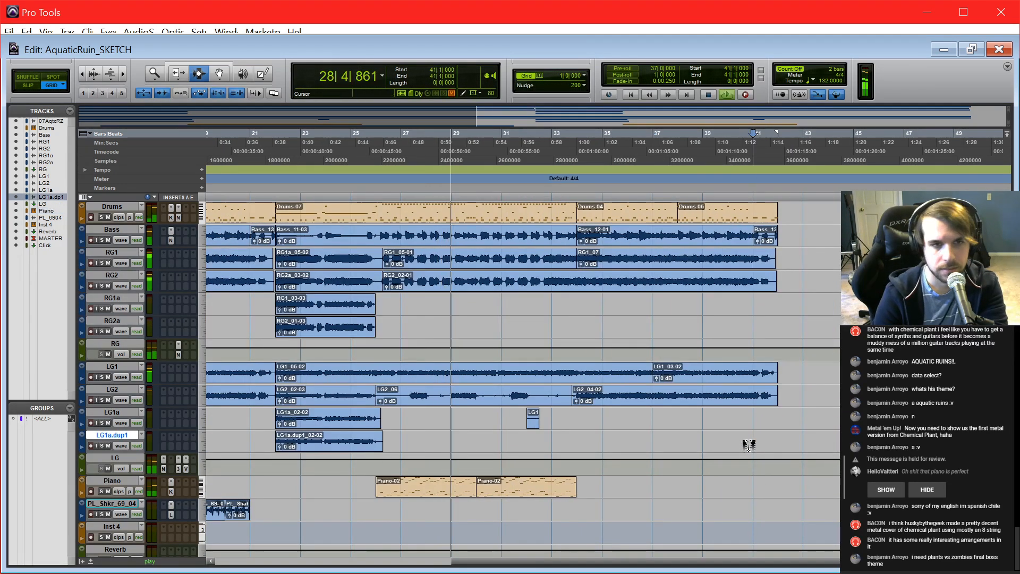
left_click(722, 415)
left_click(815, 412)
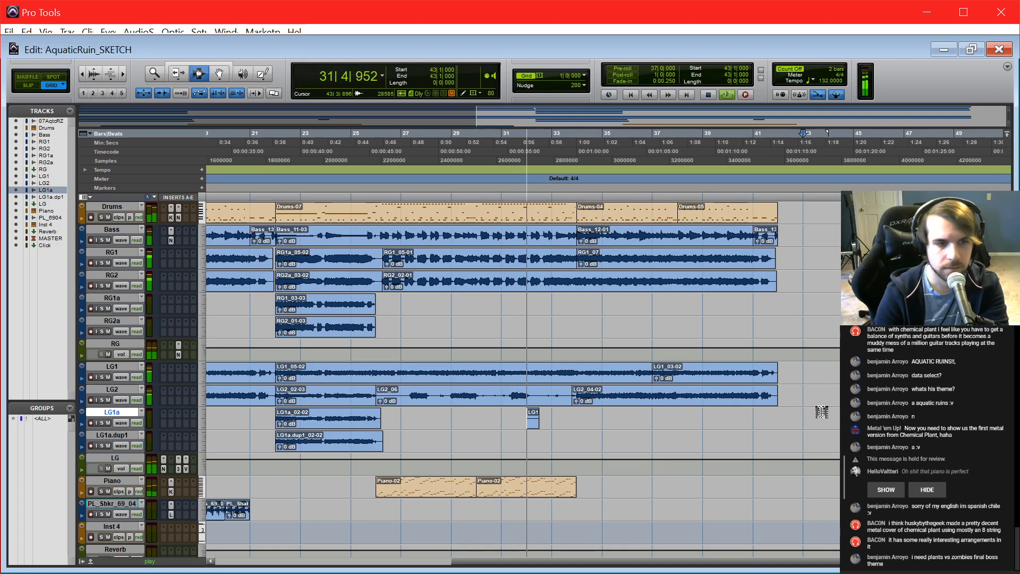
left_click(807, 404)
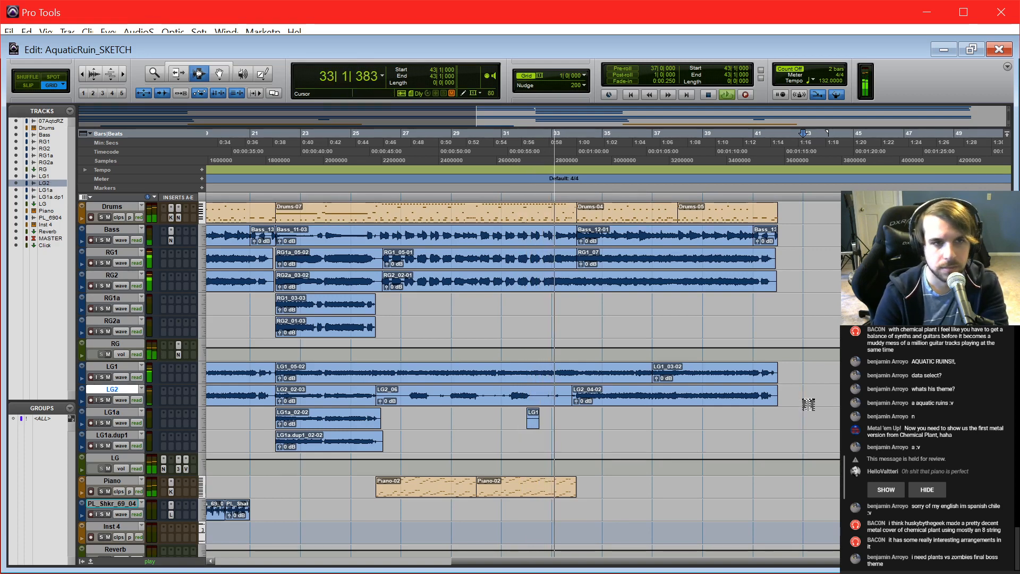
key("space")
left_click(774, 416)
key("t")
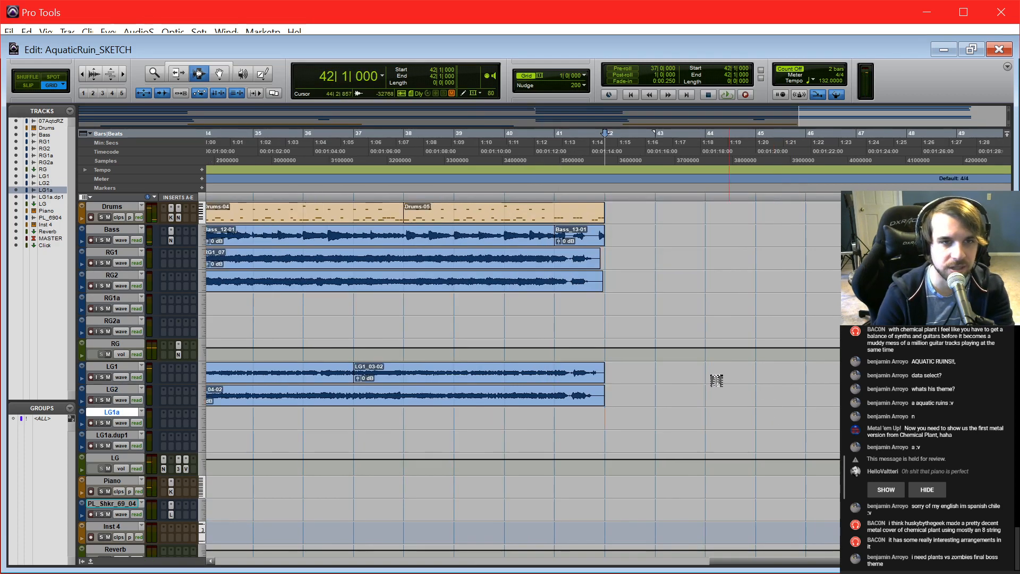
left_click(555, 279)
left_click(493, 277)
left_click(398, 287)
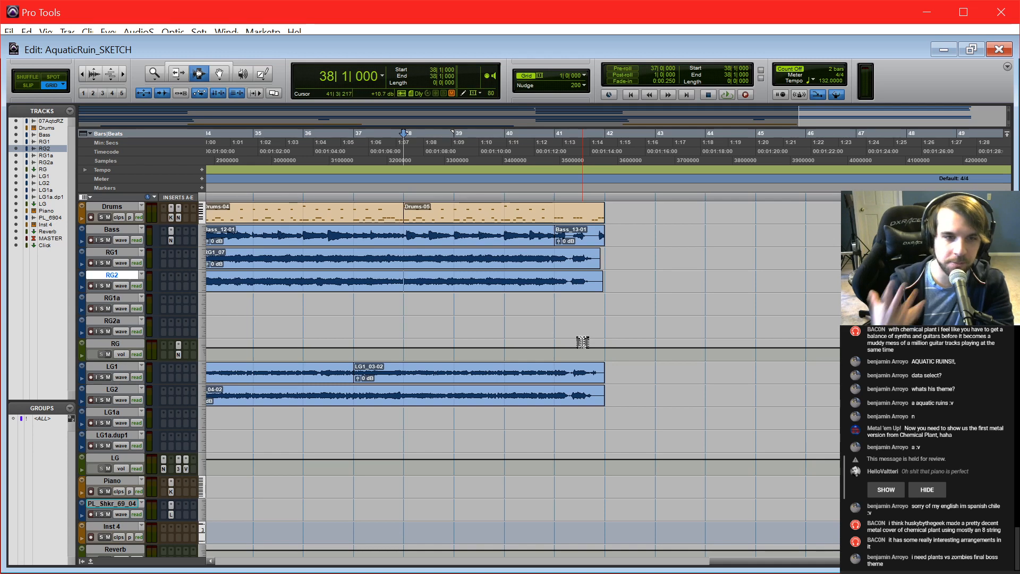
scroll(654, 360, "left", 3)
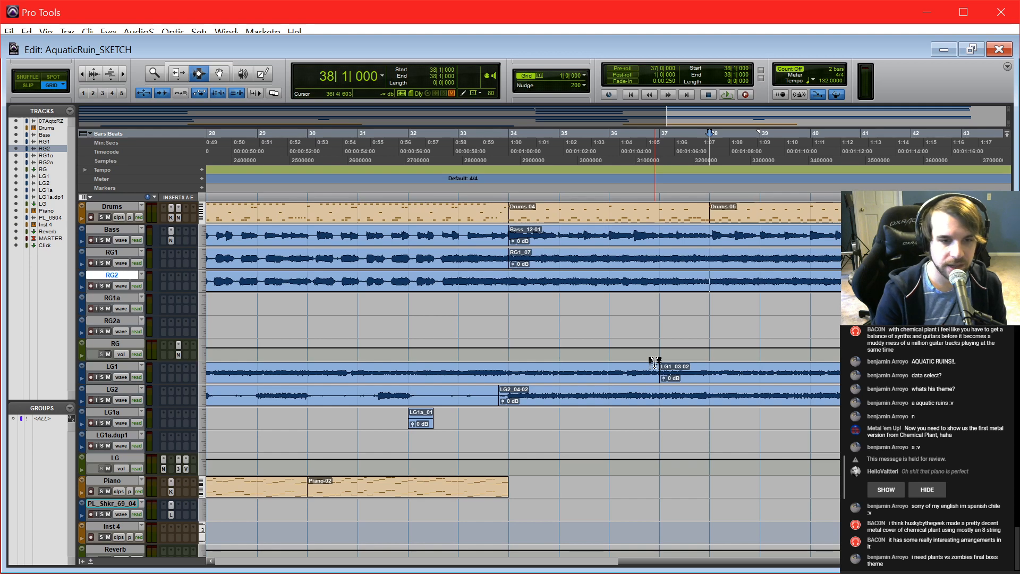
left_click(938, 422)
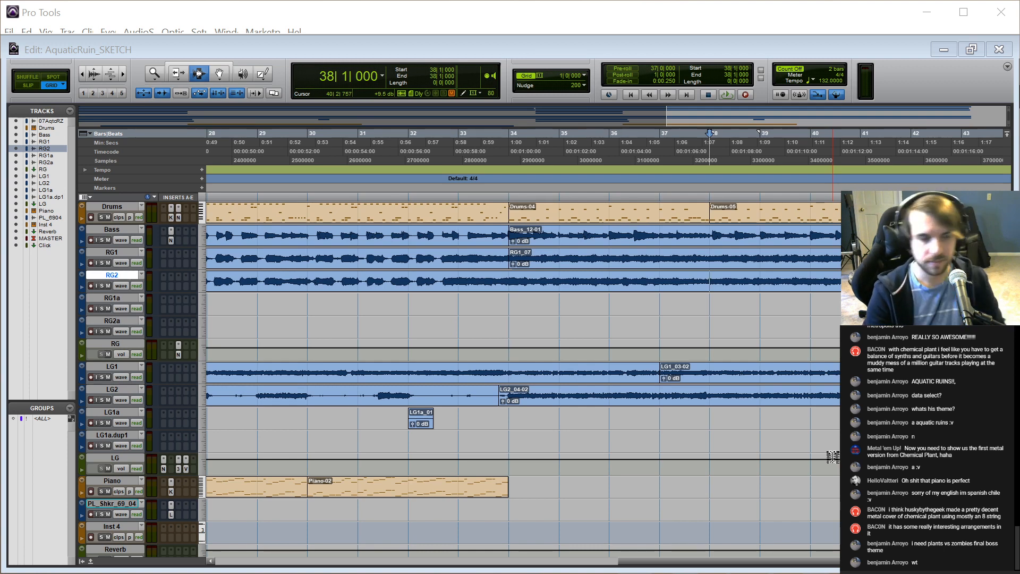
left_click(911, 395)
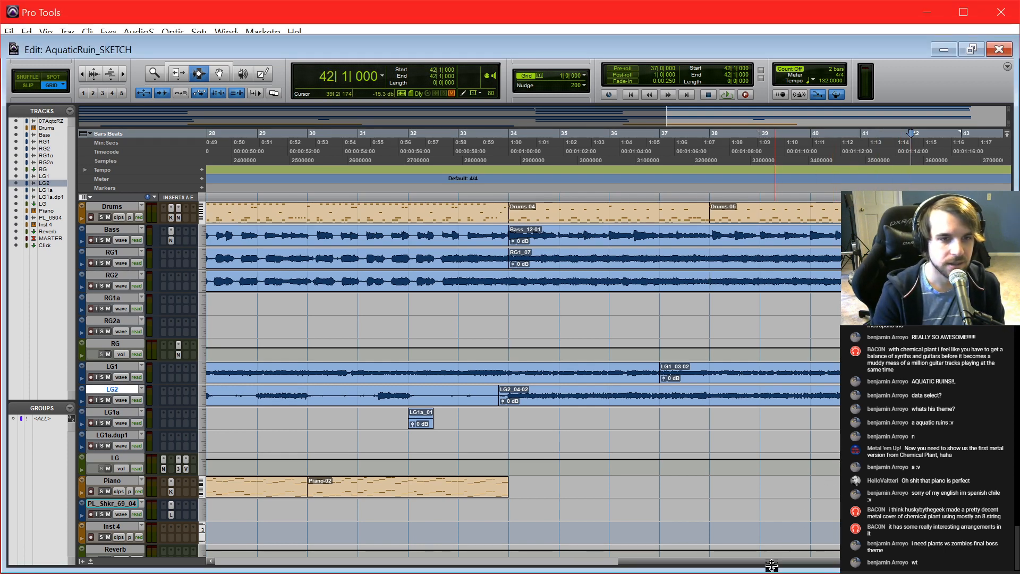
left_click_drag(786, 562, 823, 548)
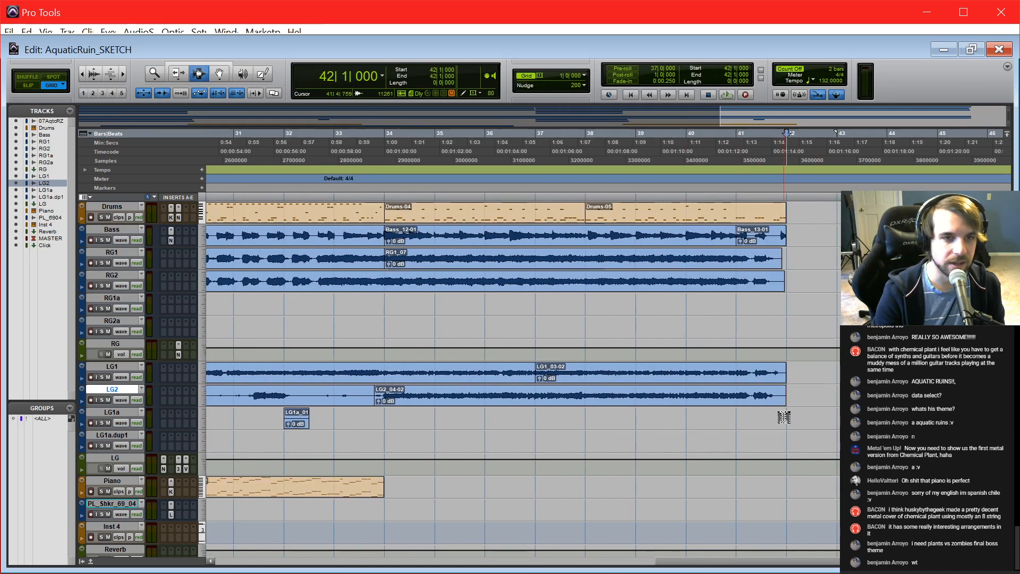
key("p")
key("p")
key("p")
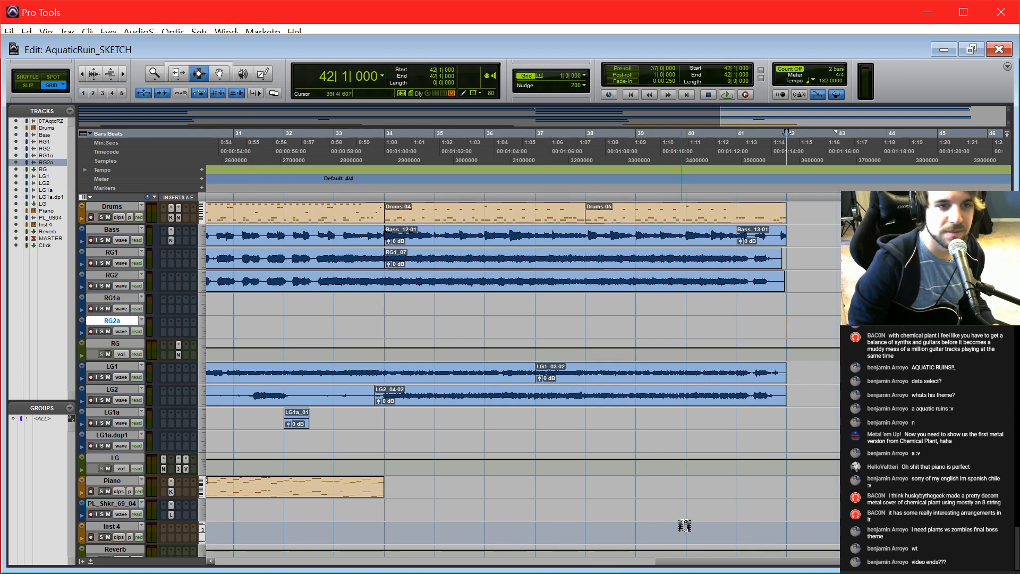
left_click(776, 421)
left_click_drag(755, 563, 792, 564)
left_click(703, 382)
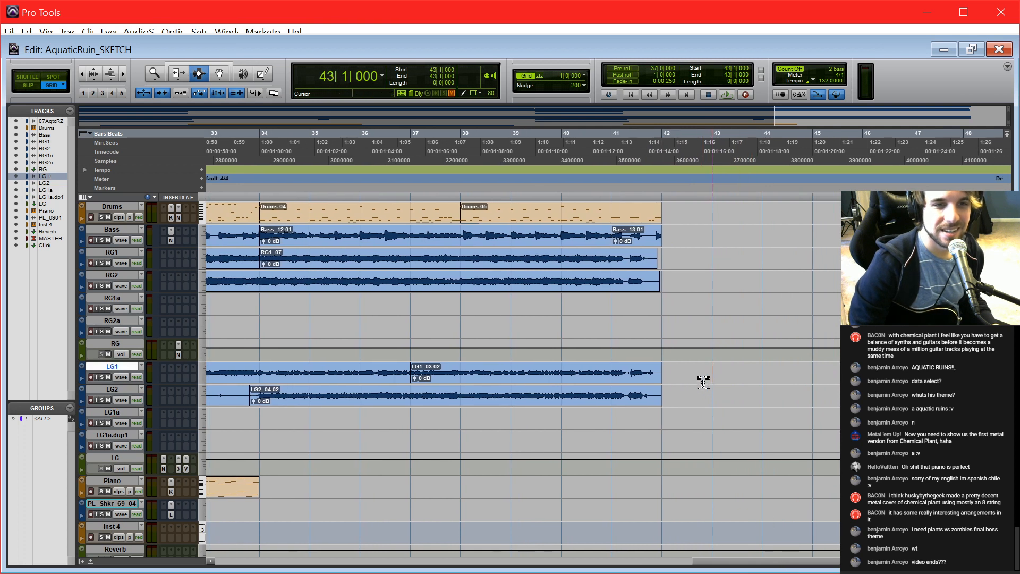
left_click(666, 414)
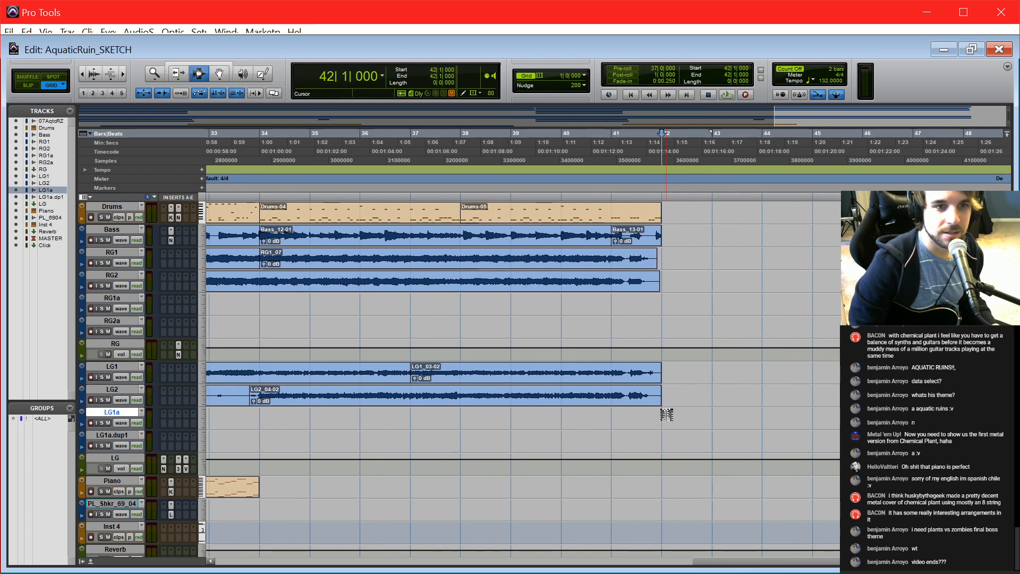
left_click_drag(667, 414, 568, 423)
left_click(719, 426, "shift")
left_click(720, 427)
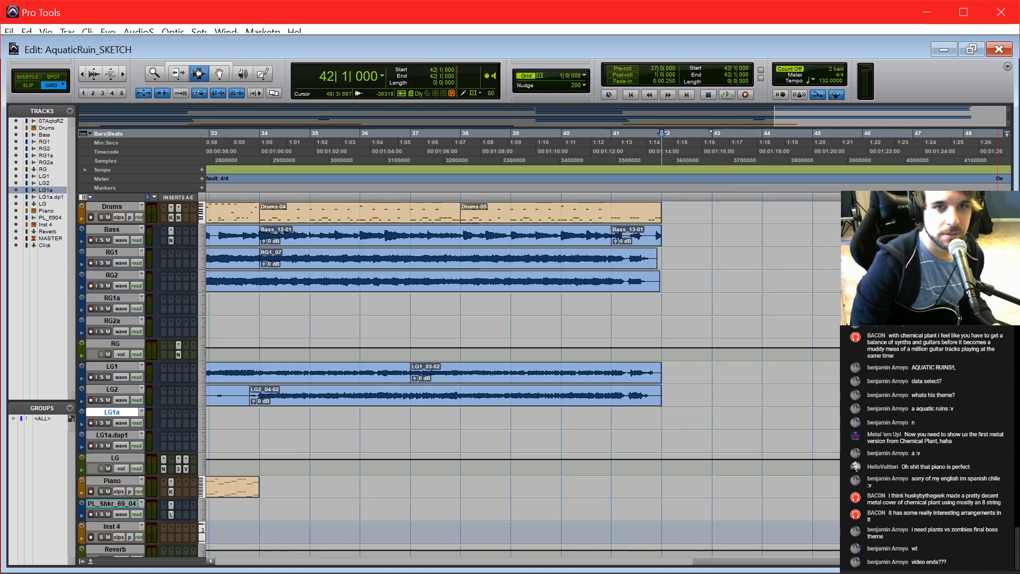
left_click(676, 439)
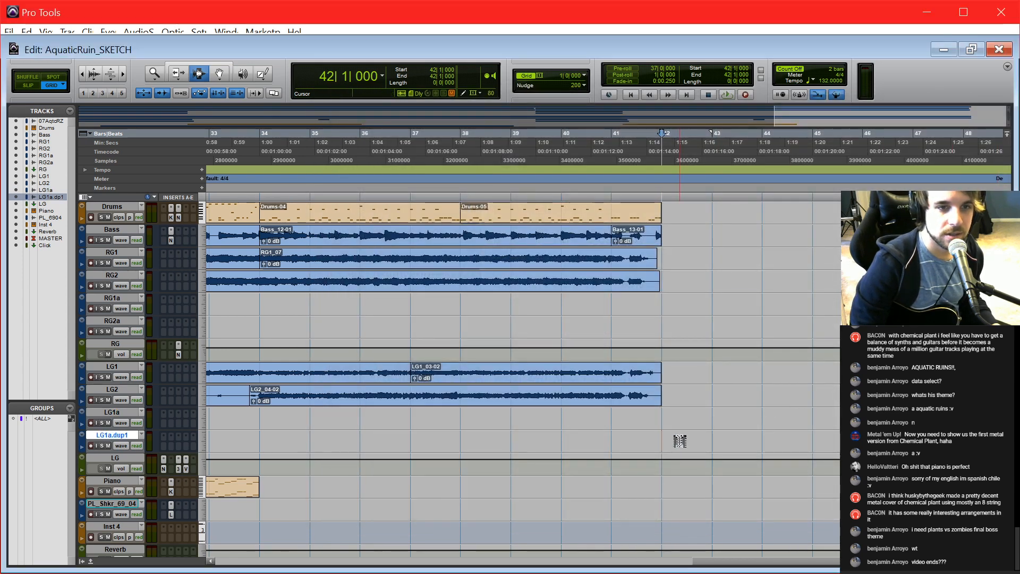
left_click(559, 298)
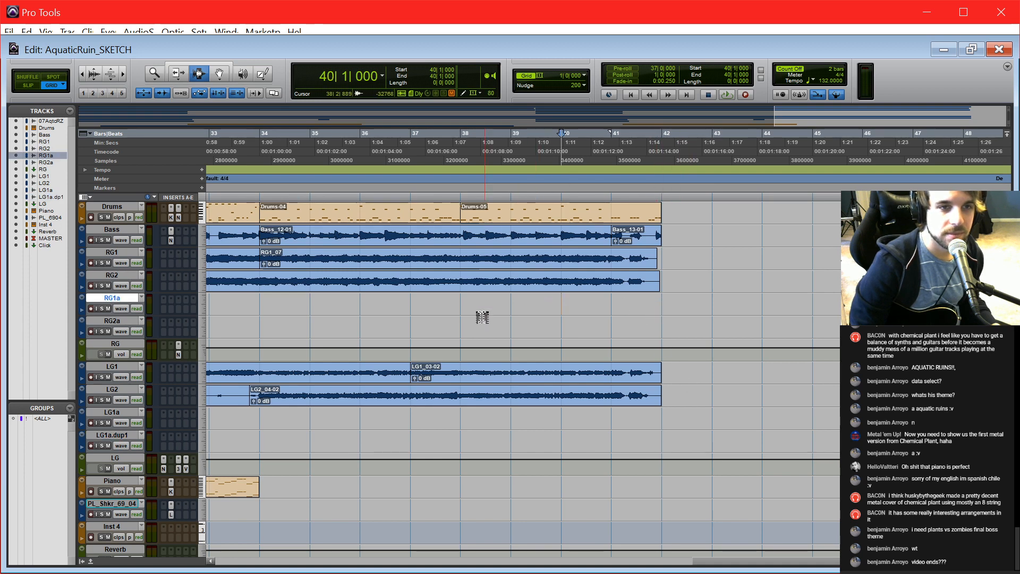
Step: Play the arrangement from bar 26 to hear the repeated Piano clips
left_click(462, 319)
left_click_drag(714, 562, 568, 567)
left_click(481, 312)
left_click(488, 333)
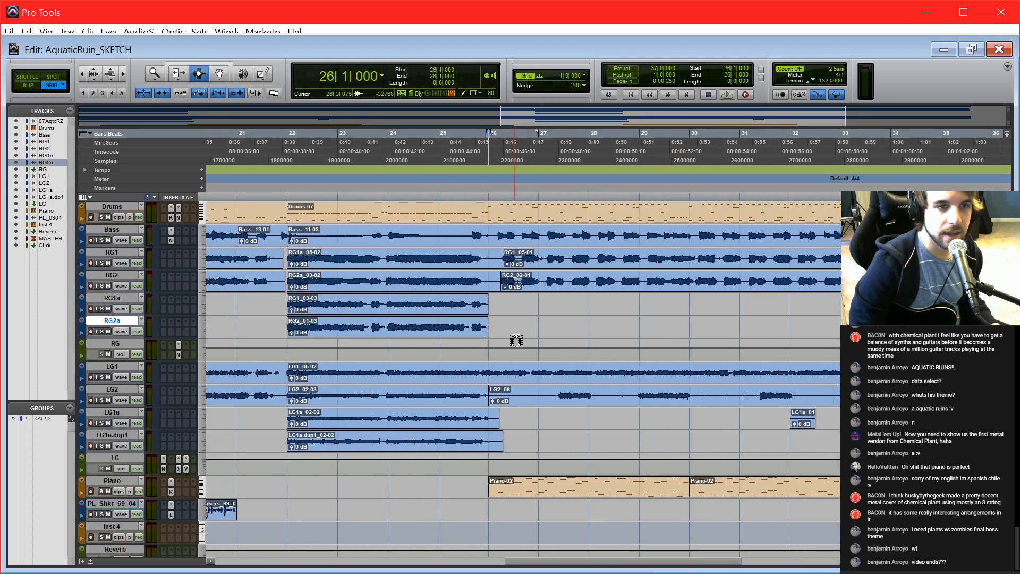
key("space")
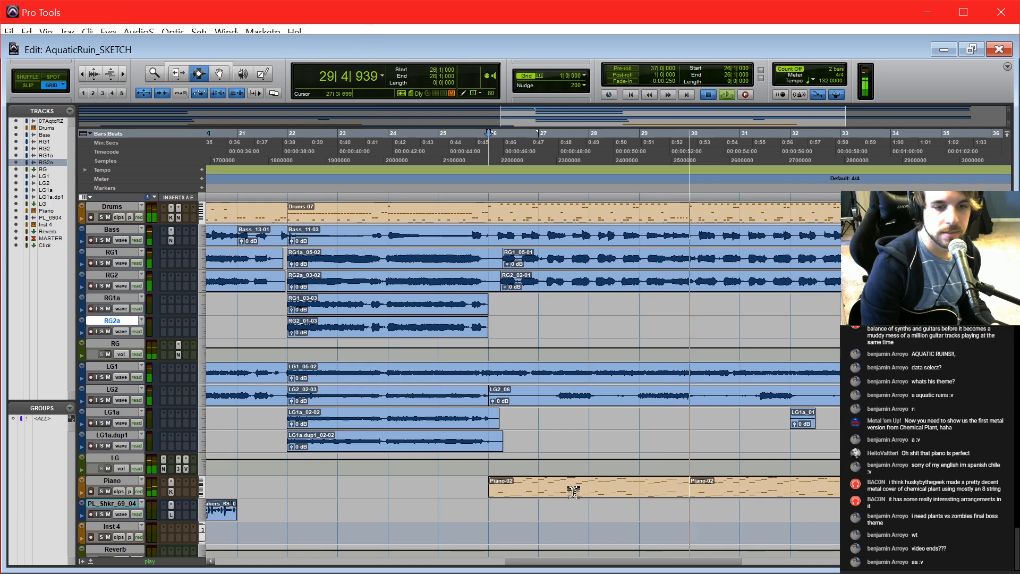
key("space")
left_click_drag(683, 562, 854, 562)
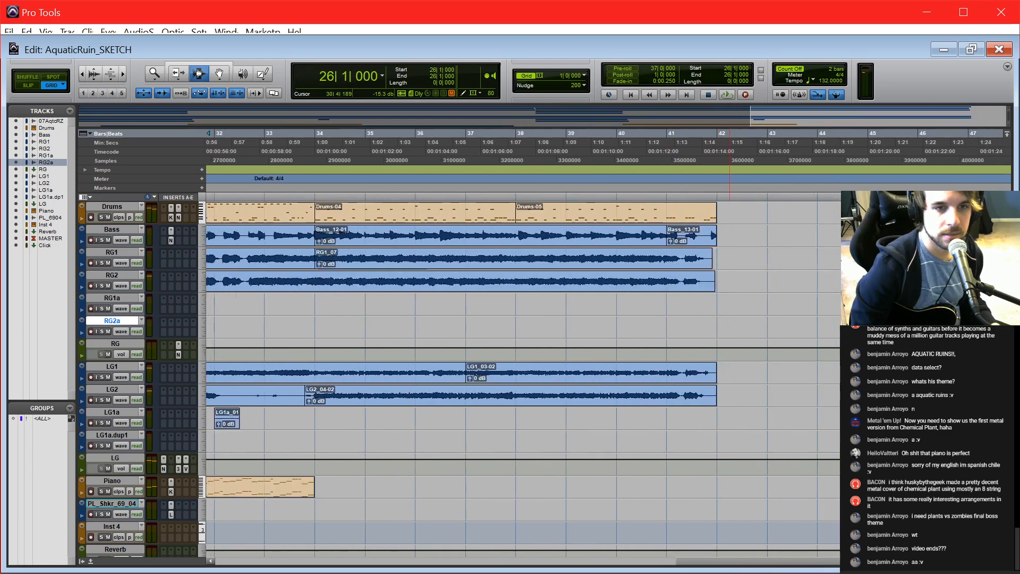
left_click(724, 284)
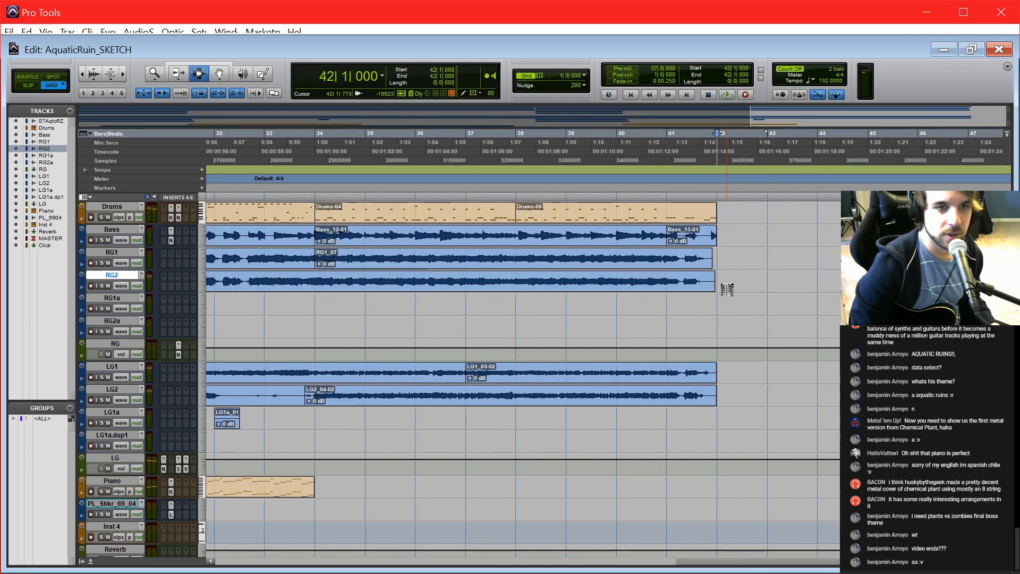
left_click(769, 329)
Step: Copy the Drums part from bars 6 to 13, paste it at bar 42 and play from there
key("r")
scroll(735, 335, "left", 4)
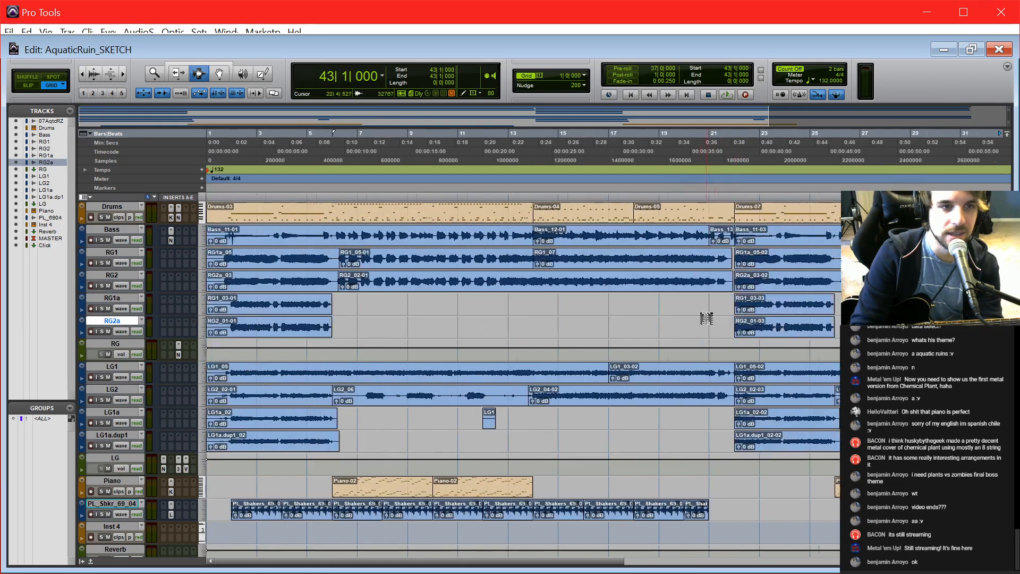
left_click(382, 236)
left_click_drag(333, 212, 522, 222)
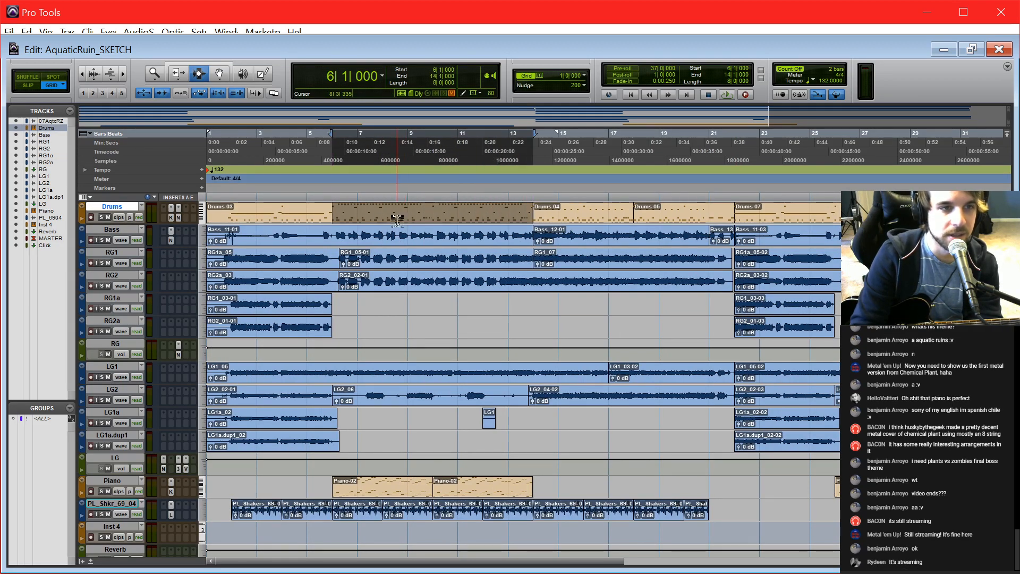
key("space")
key("space")
scroll(458, 233, "right", 10)
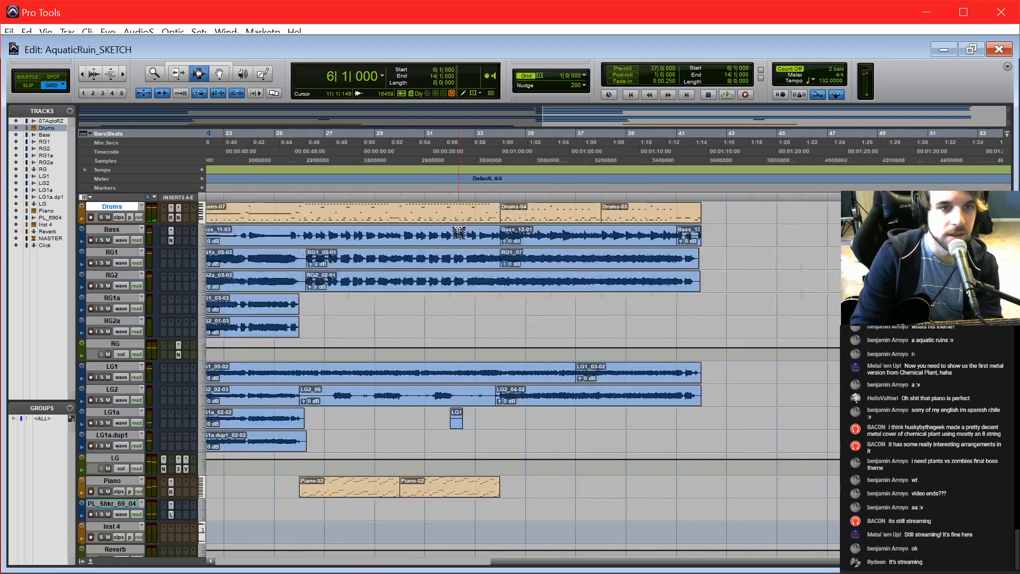
left_click(625, 215)
key("ctrl+v")
key("space")
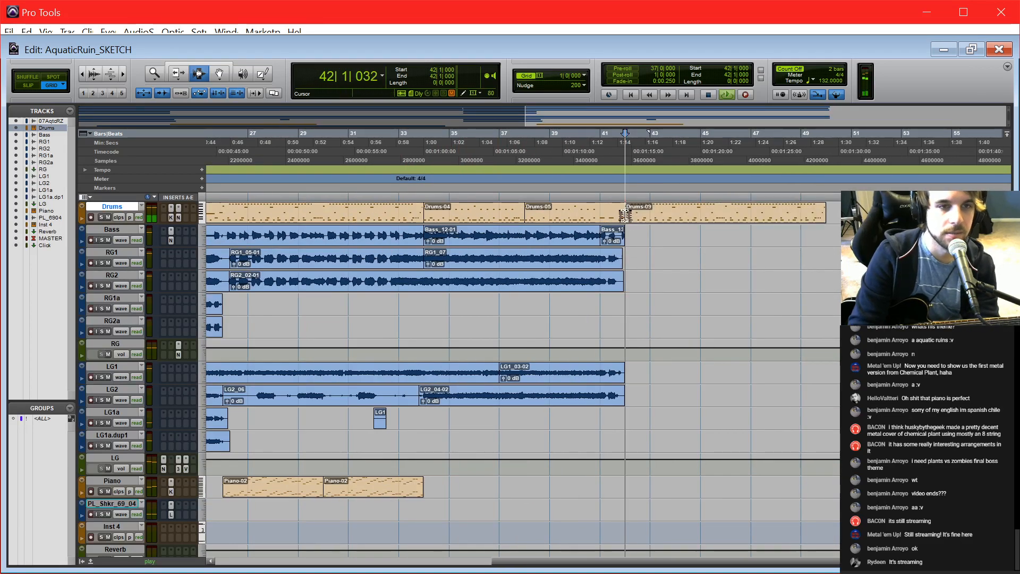
Step: Duplicate the Drums clip at bar 42 so that it repeats from bar 50, and stop playback
scroll(671, 235, "right", 3)
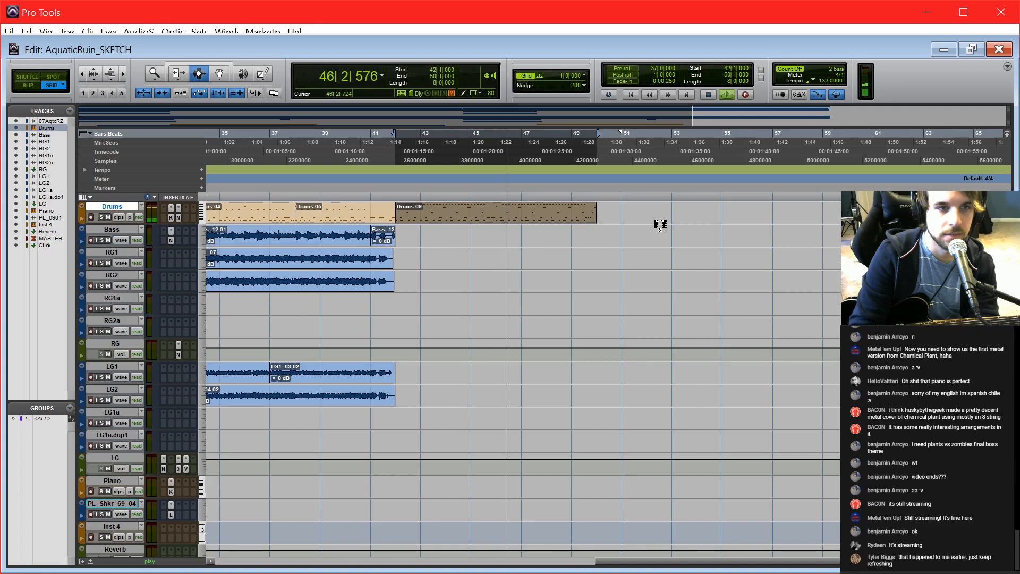
left_click(619, 224)
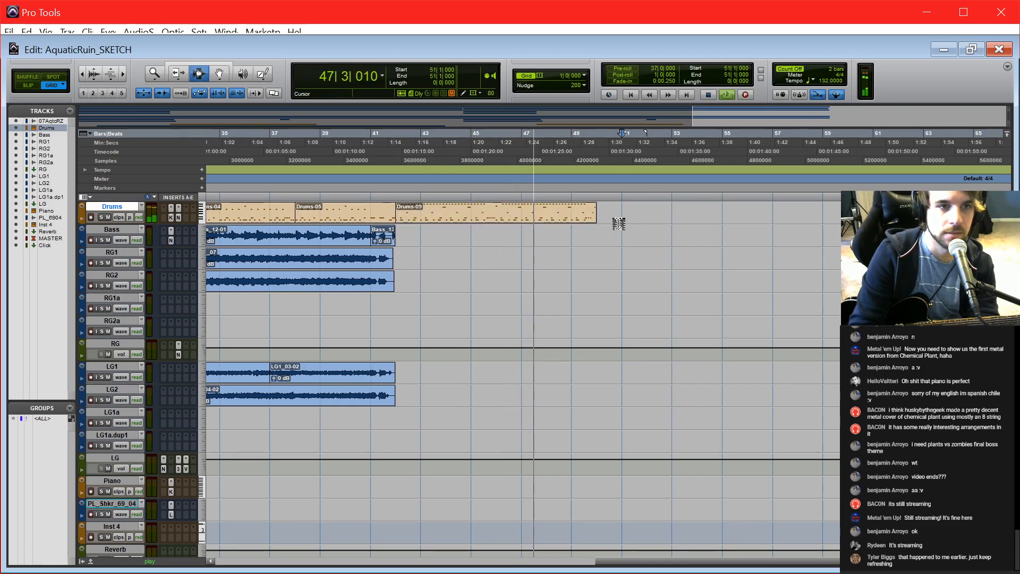
key("ctrl+[")
scroll(461, 271, "left", 4)
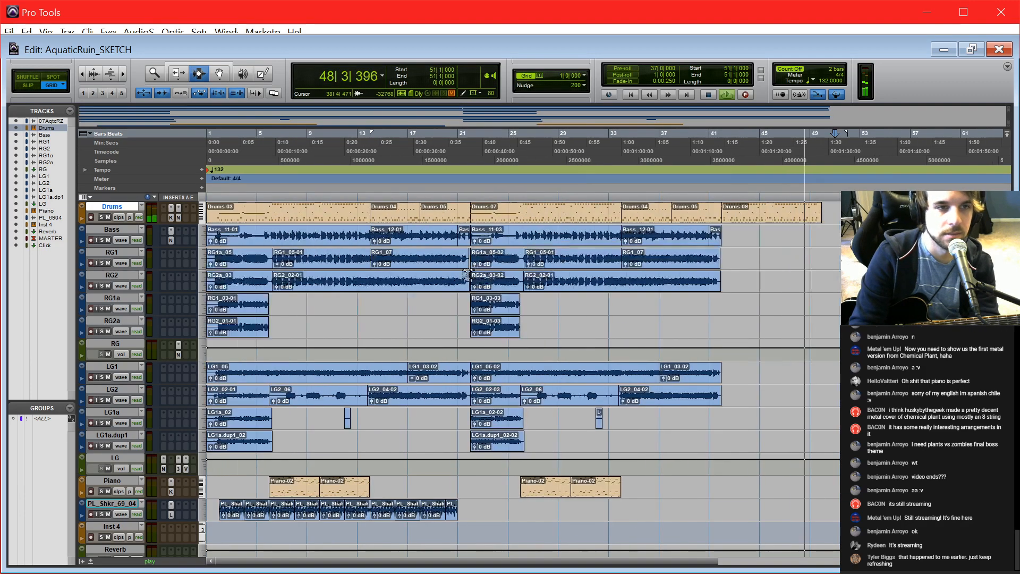
double_click(746, 214)
key("ctrl+d")
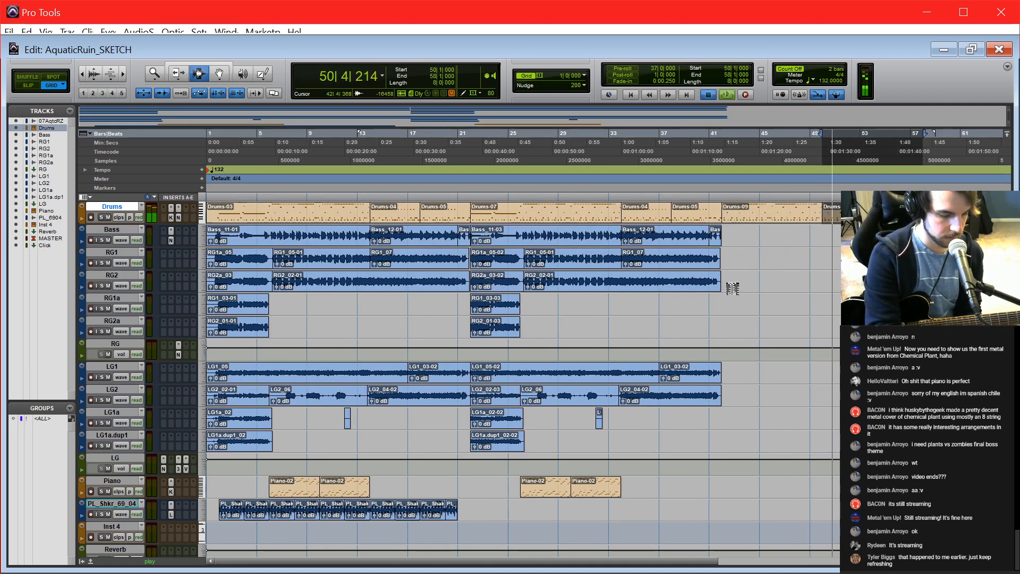
key("space")
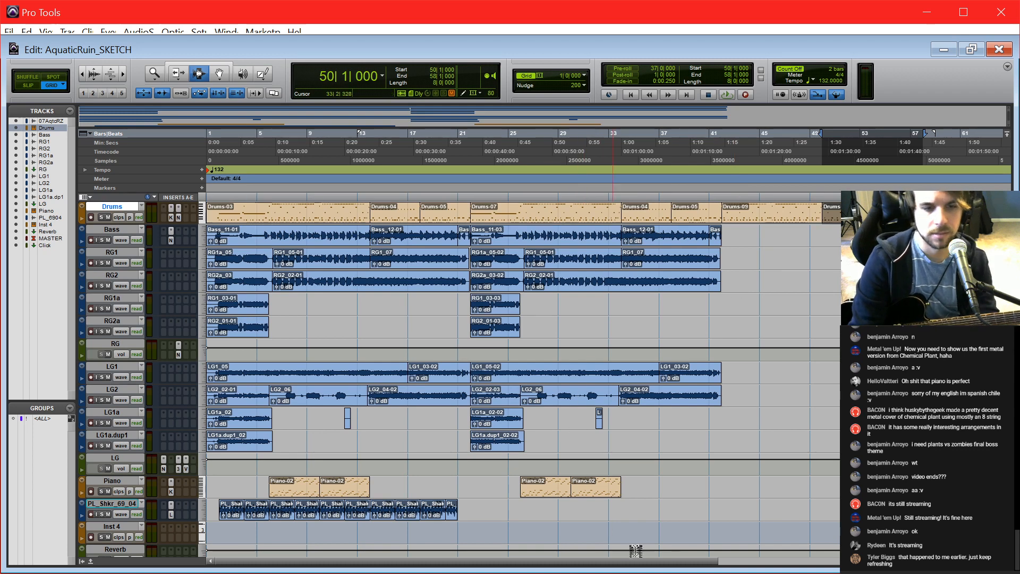
Step: Place the edit cursor at bar 42 and arm the Bass track for recording
left_click(752, 283)
left_click(727, 239)
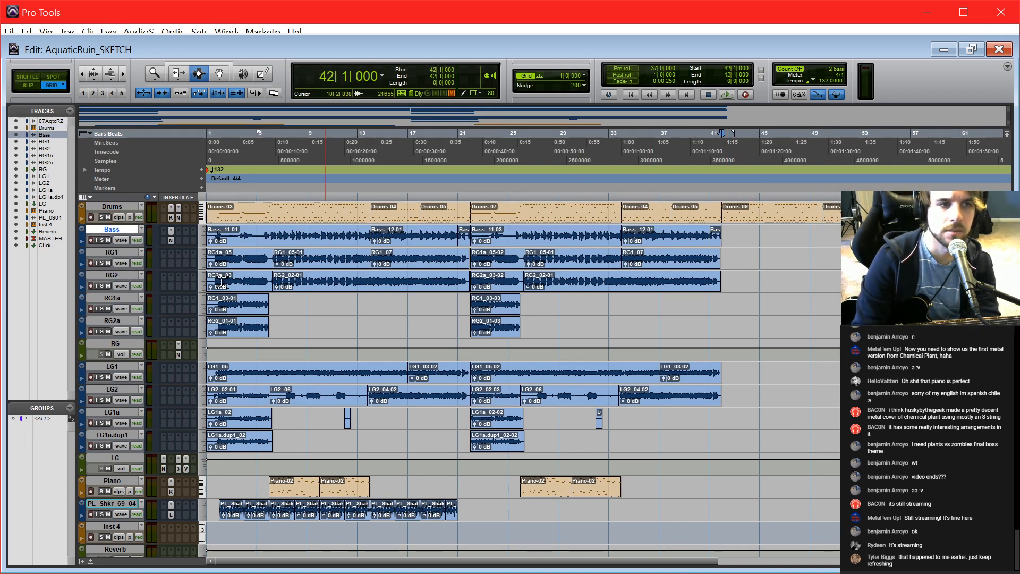
left_click(91, 240)
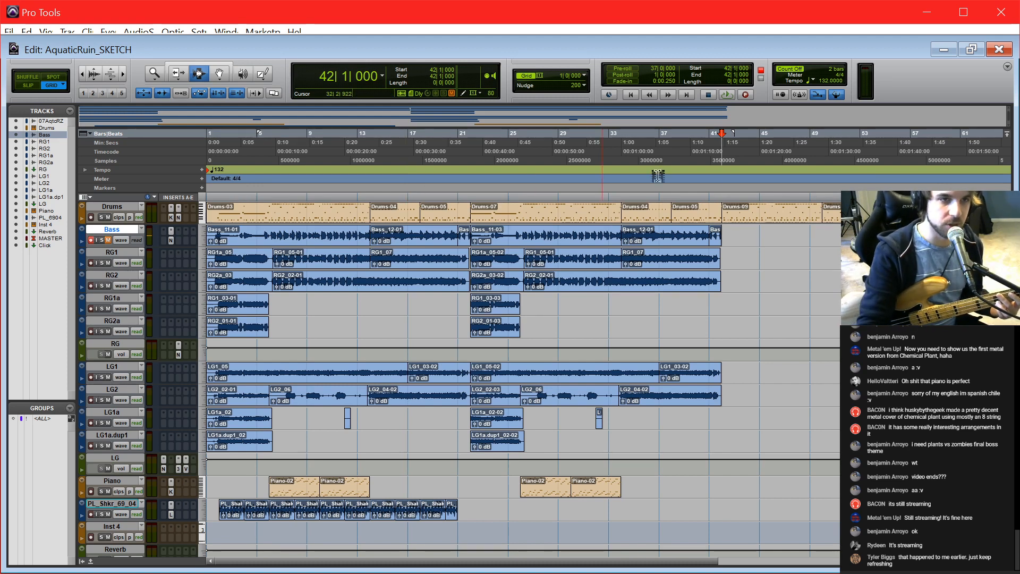
left_click(734, 257)
left_click(722, 257)
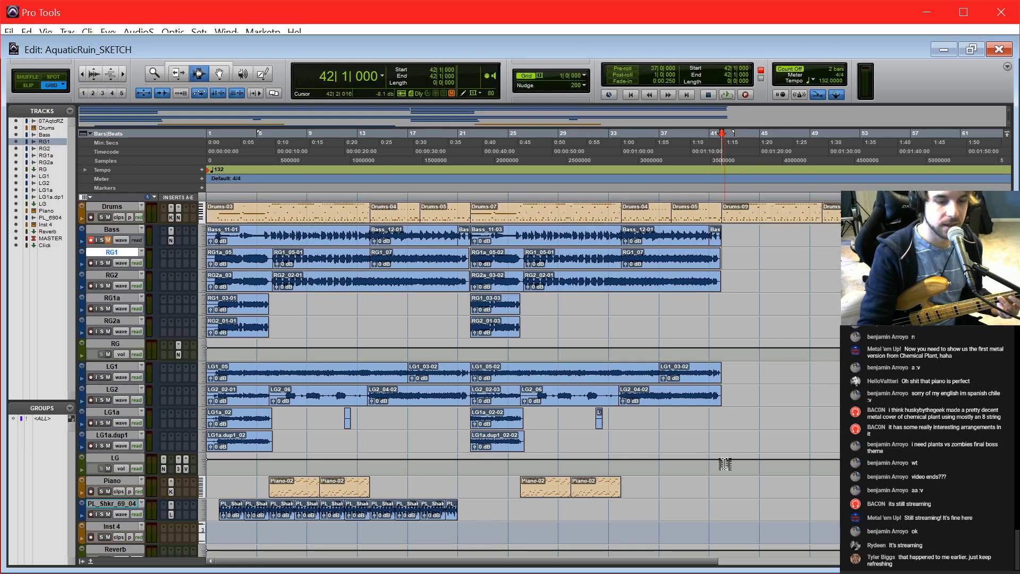
Step: Duplicate the Drums clip at bar 50 twice so the drum part extends to bar 74
key("ctrl+]")
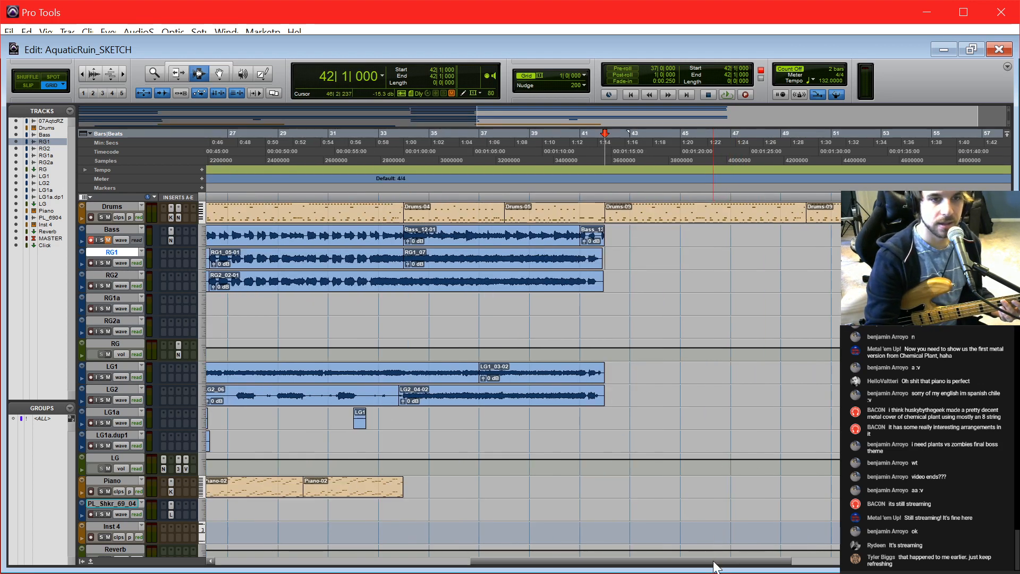
left_click_drag(717, 562, 787, 562)
left_click(730, 219)
double_click(729, 219)
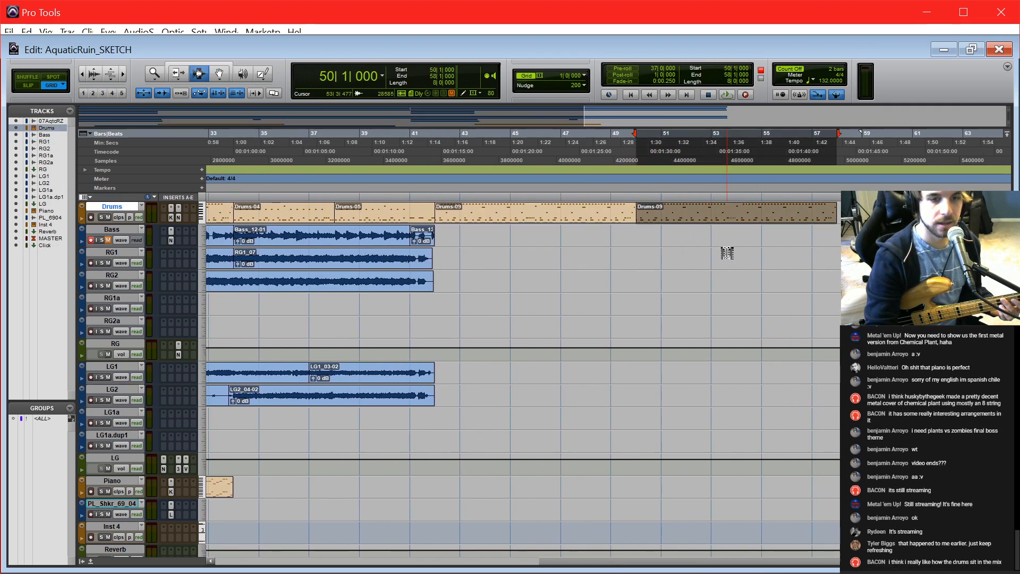
key("ctrl+d")
key("ctrl+z")
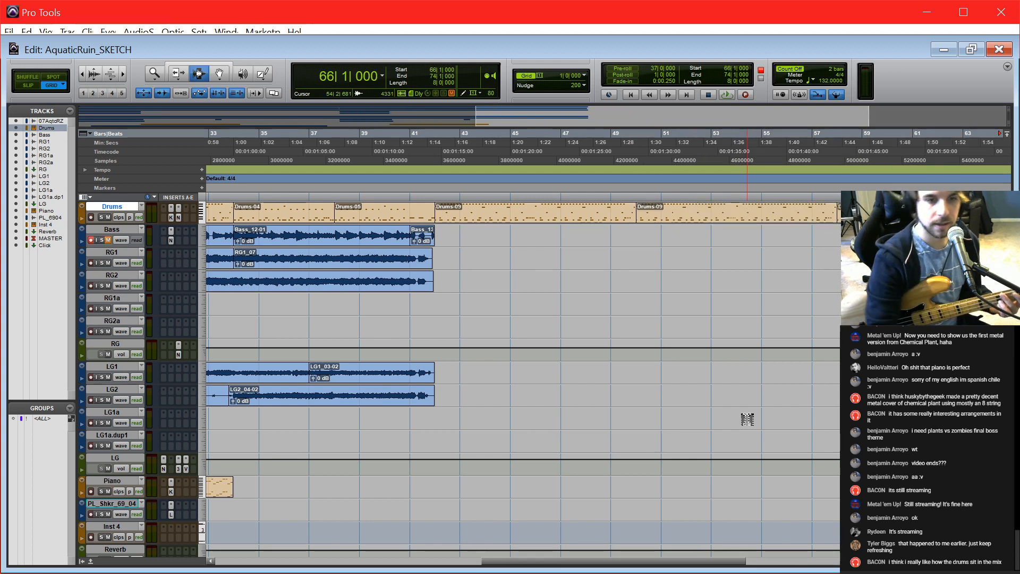
Step: Record two trial bass takes on the Bass track, each starting from bar 42
left_click(436, 237)
left_click(436, 256)
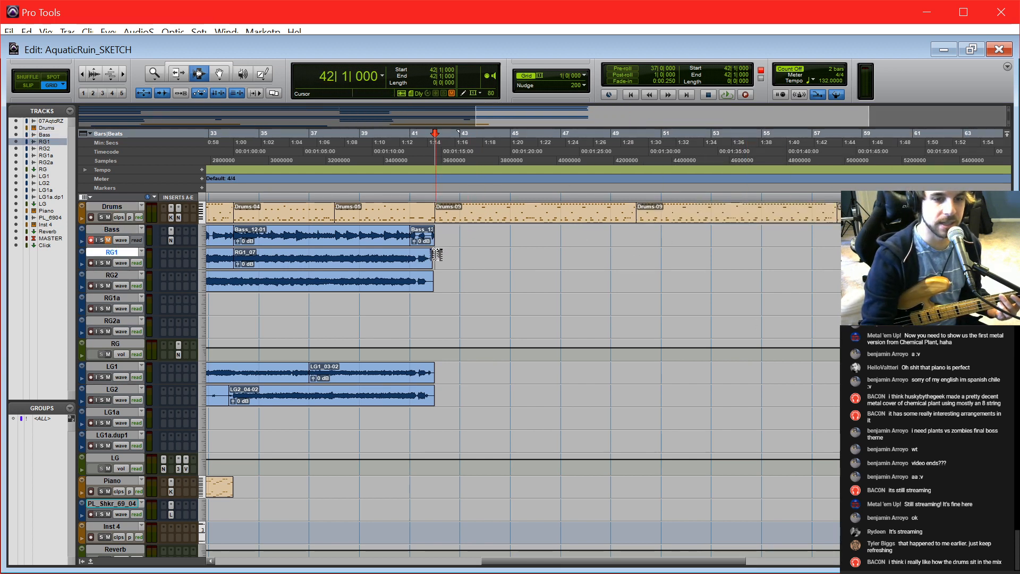
left_click(442, 285)
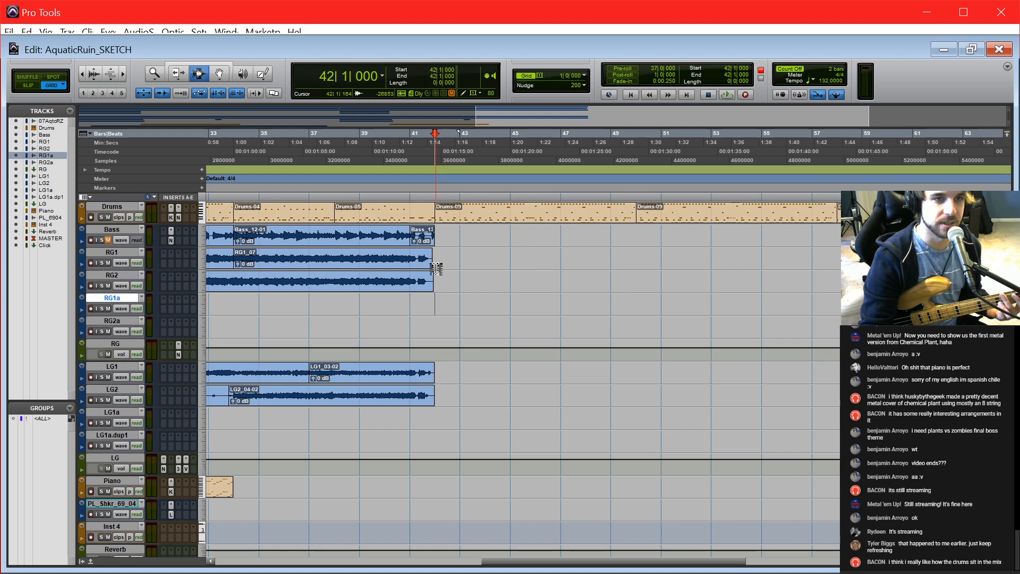
left_click(434, 242)
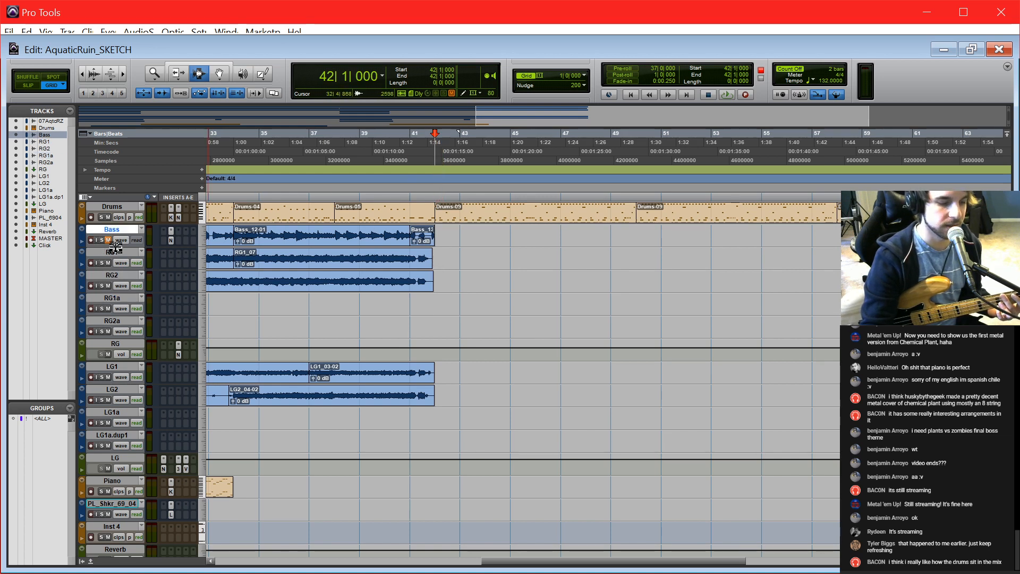
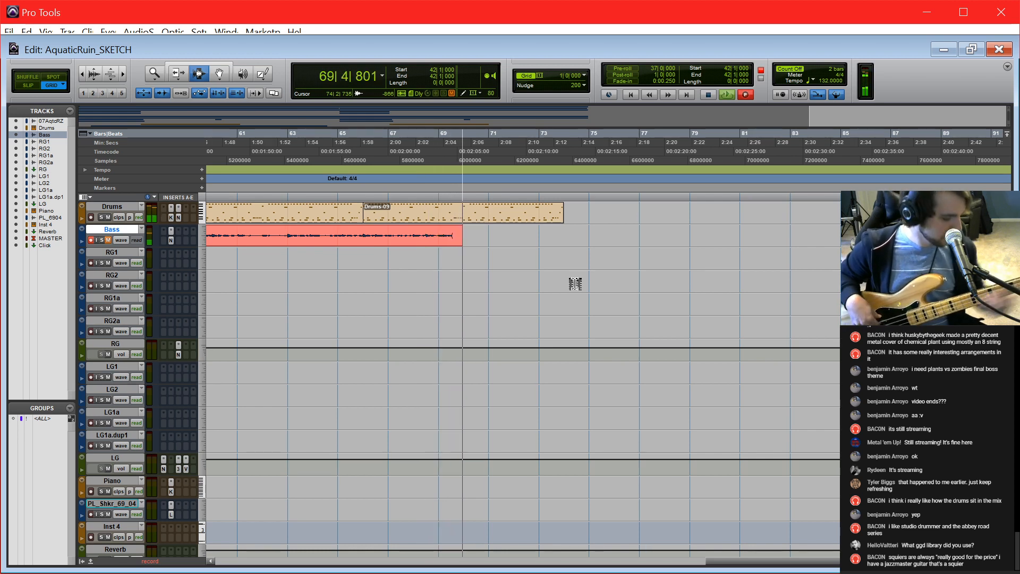
key("space")
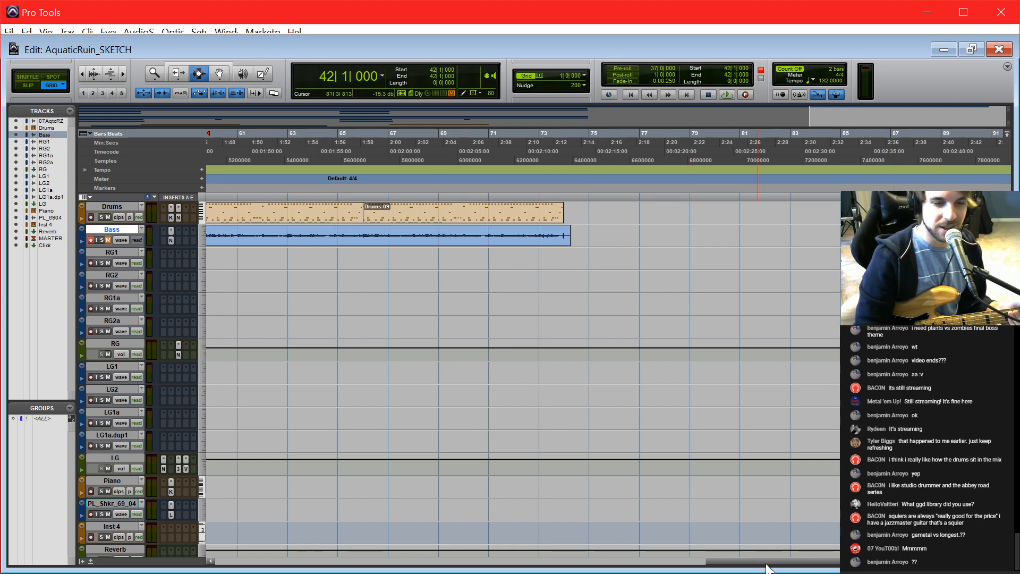
left_click_drag(767, 565, 538, 495)
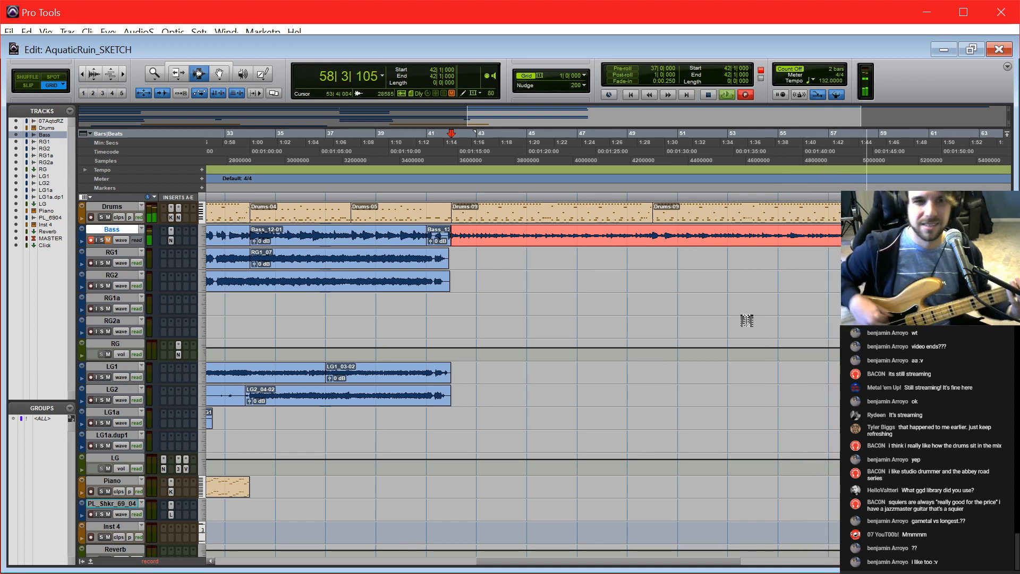
key("space")
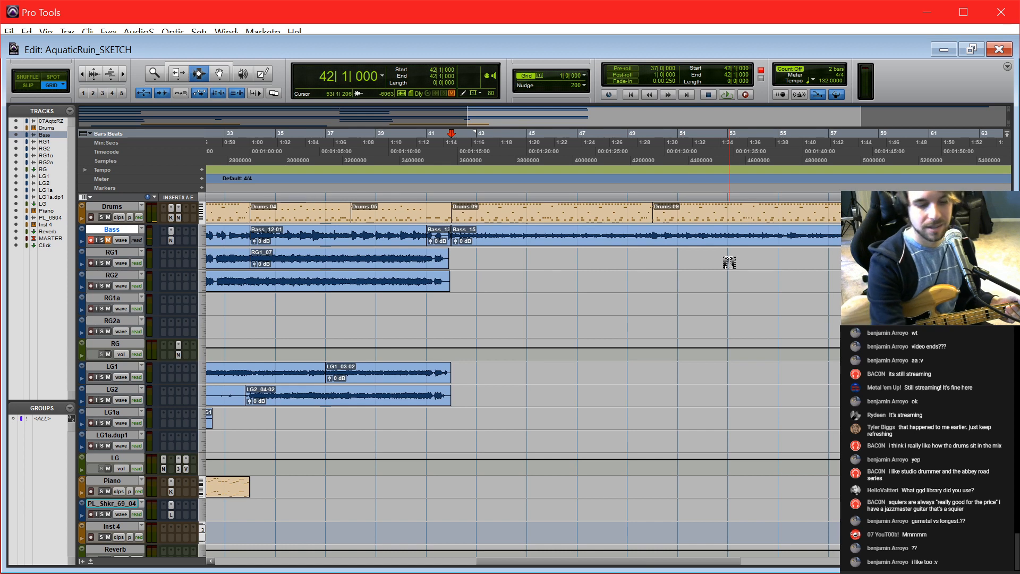
Step: Record a new bass take from bar 42 on the Bass track and trim its end at bar 74
key("ctrl+bracketleft")
key("ctrl+bracketright")
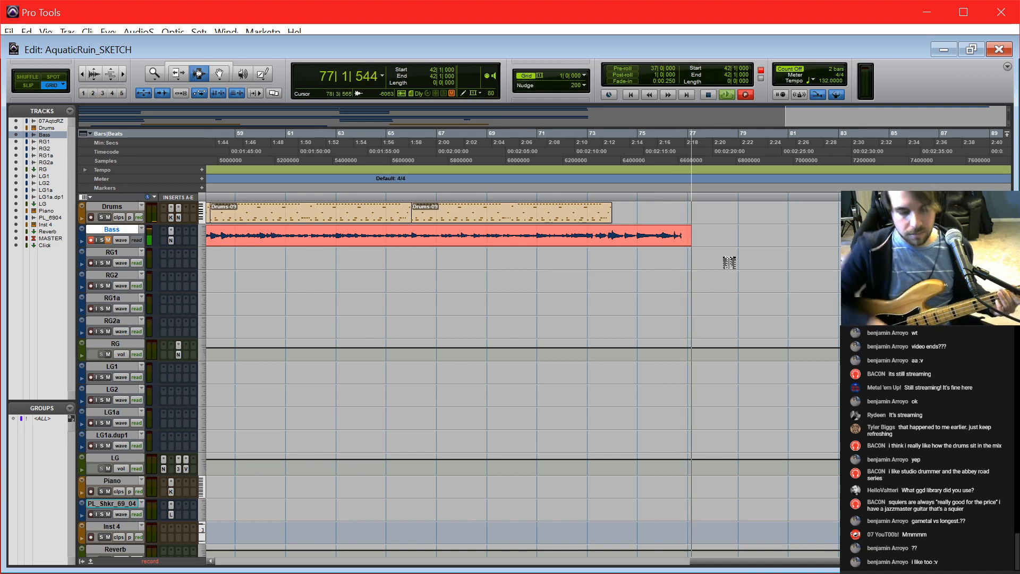
key("space")
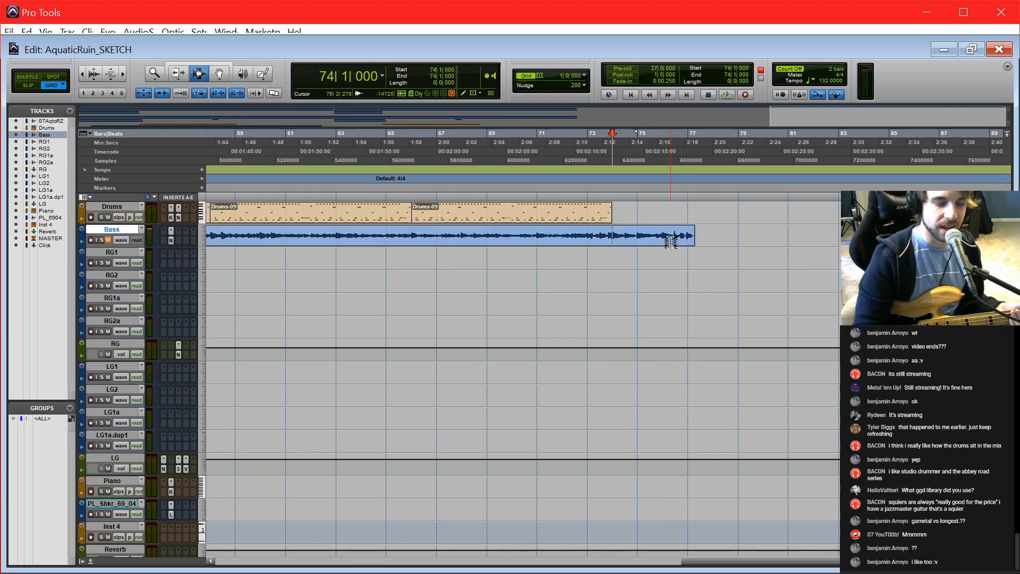
key("ctrl+z")
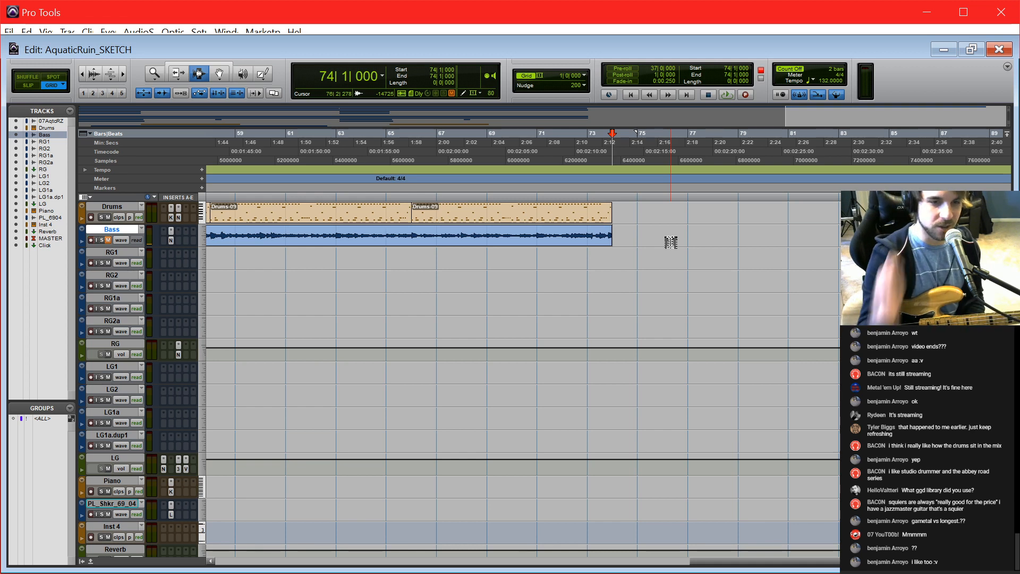
Step: Record a further bass part on the Bass track from bar 74 to bar 82
key("shift+r")
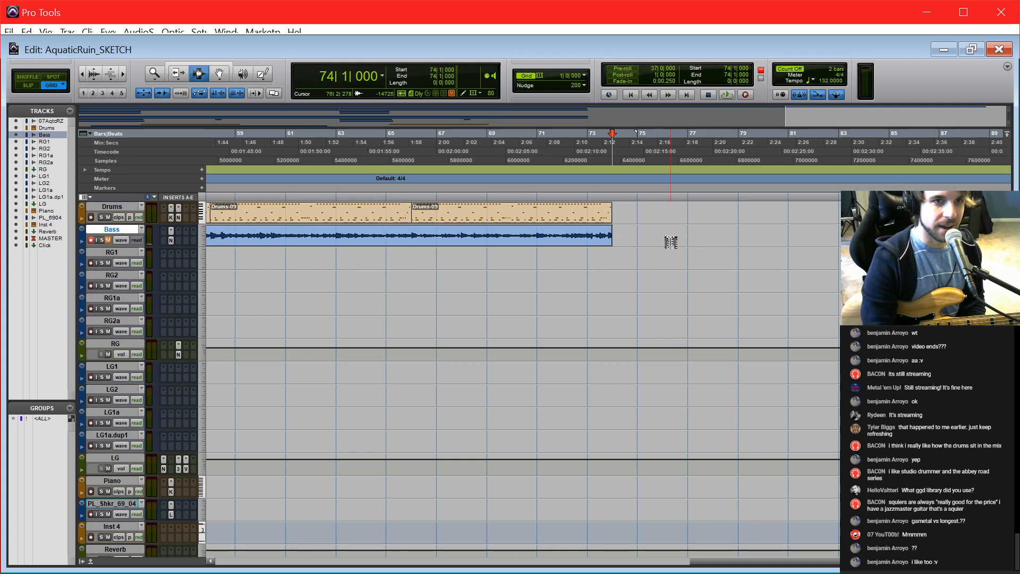
key("space")
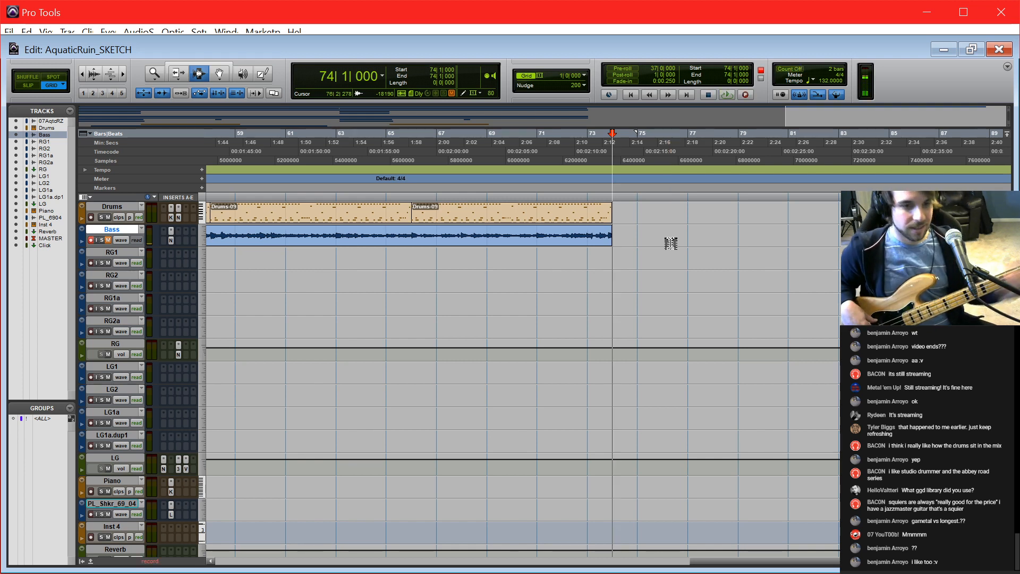
key("space")
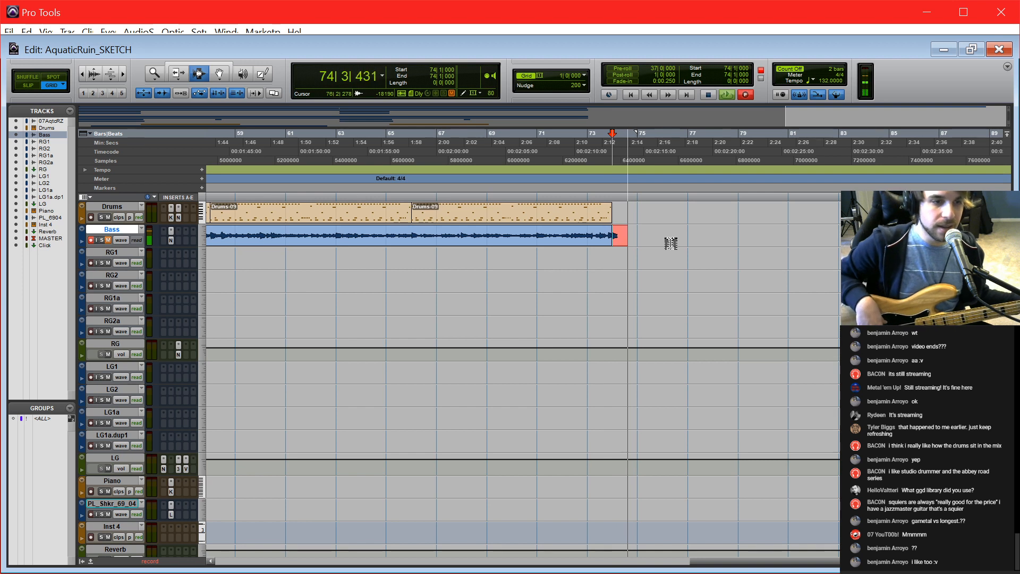
key("space")
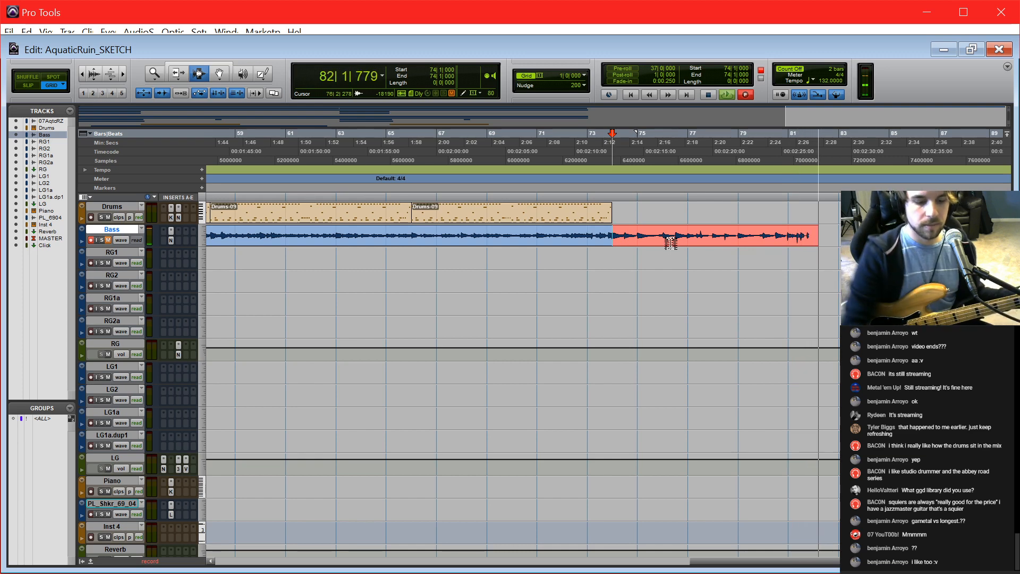
key("space")
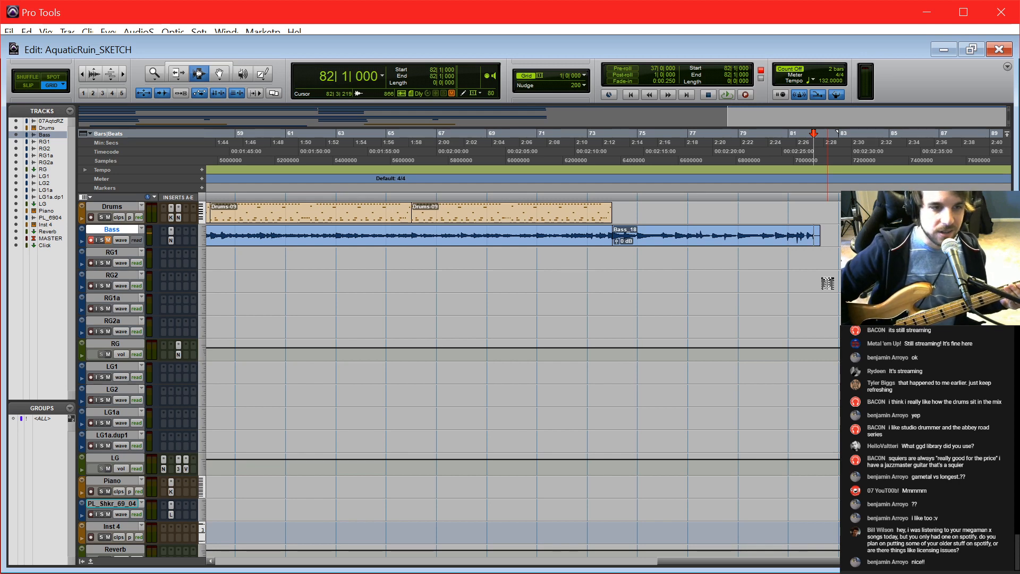
Step: Try duplicating the Bass clip of bars 42 to 50 at bar 50, and undo the duplicate
scroll(503, 300, "left", 4)
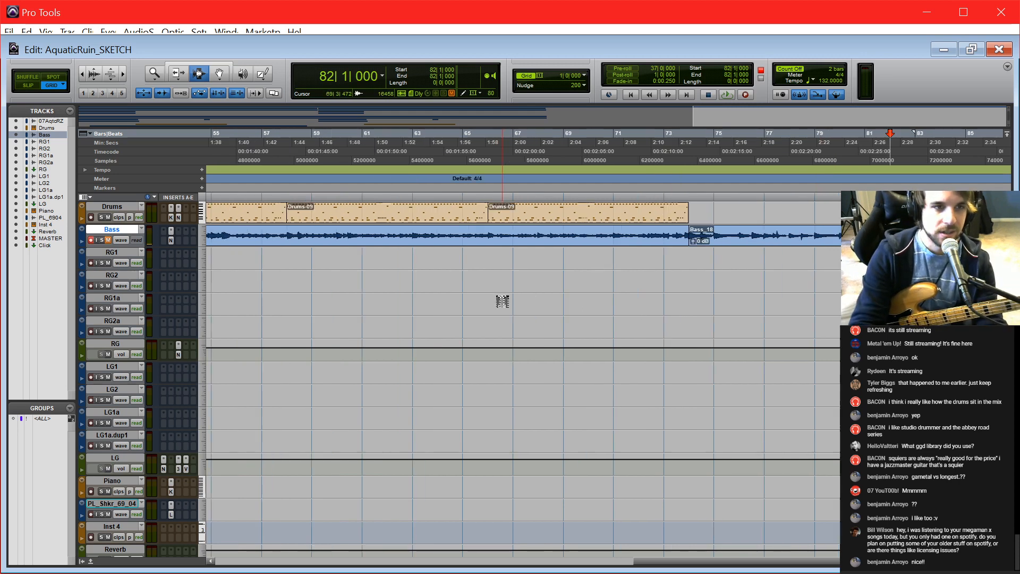
key("r")
left_click(451, 253)
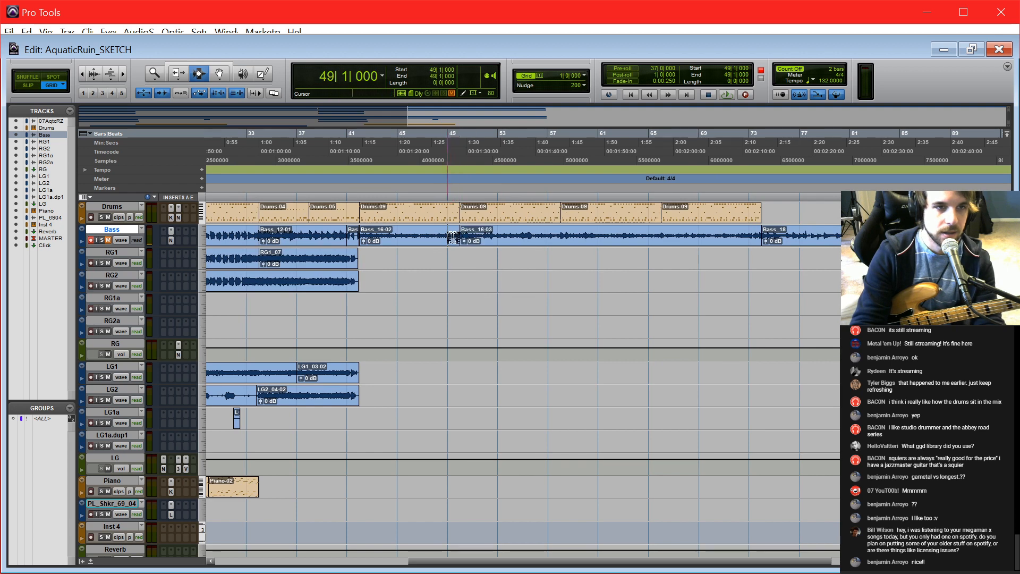
left_click(384, 268)
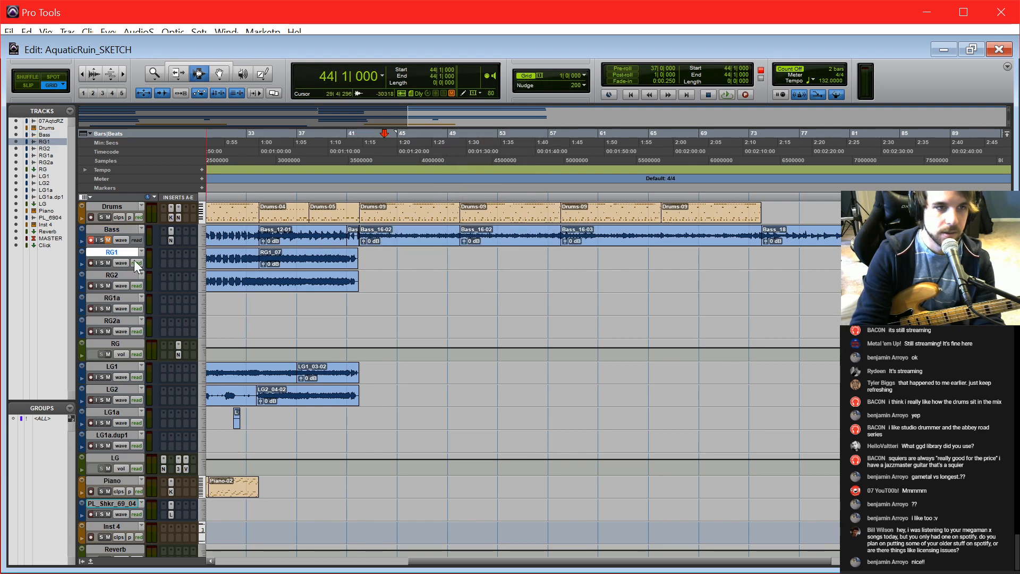
key("ctrl+z")
Step: Disarm the Bass track, arm RG1 for recording and place the edit cursor at bar 42 on RG1
left_click(92, 240)
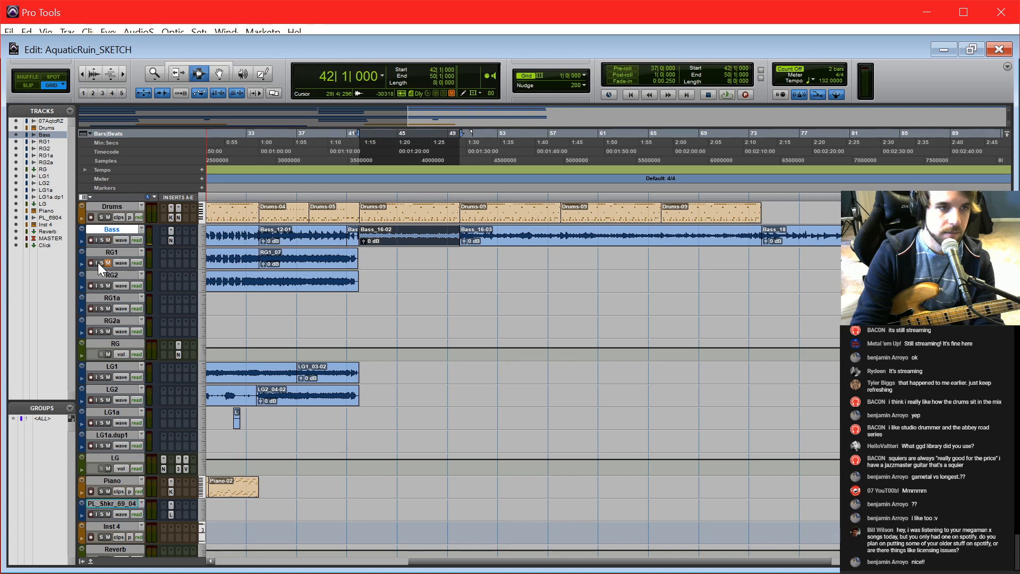
left_click(93, 263)
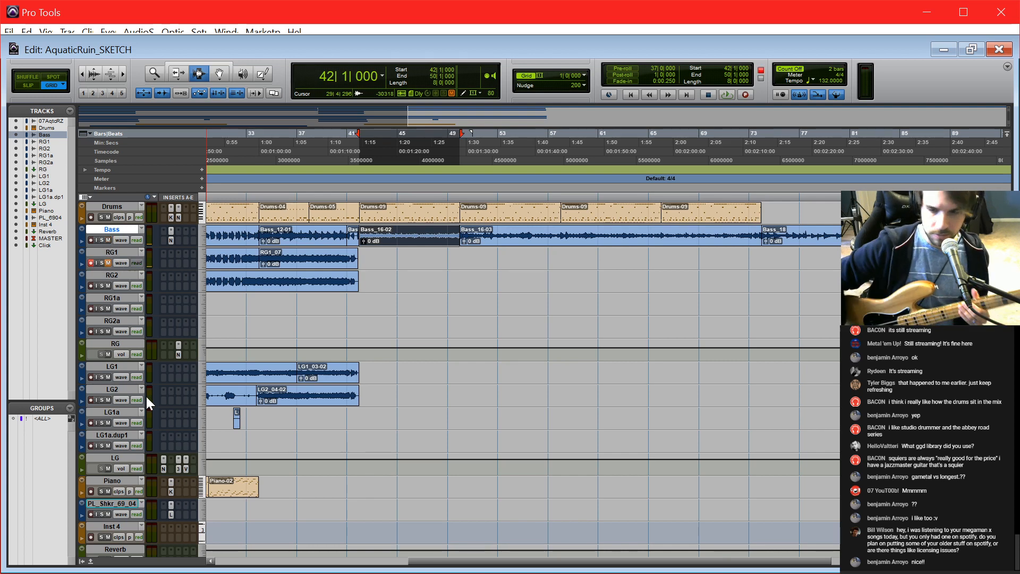
scroll(152, 400, "up", 1)
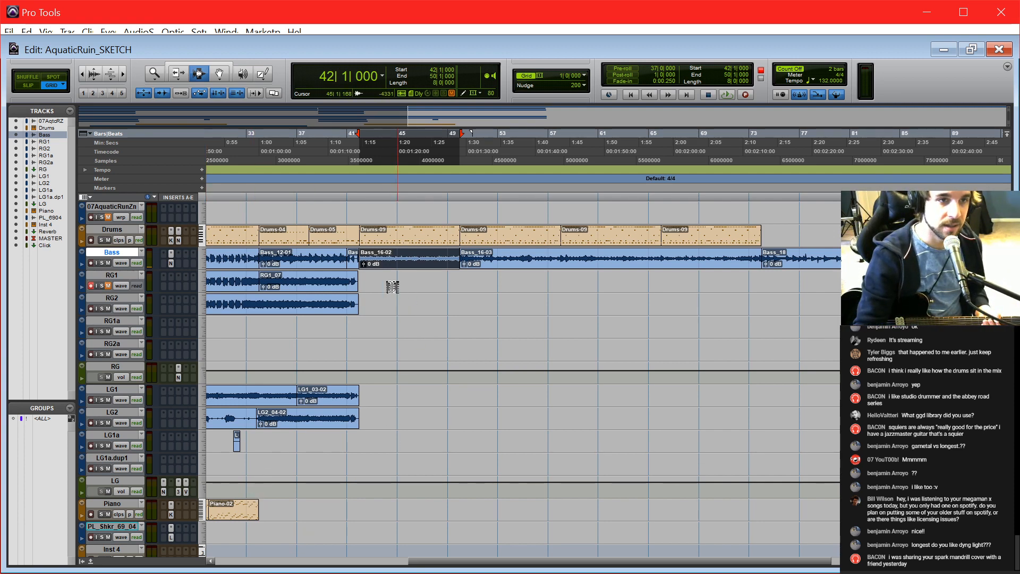
left_click(367, 284)
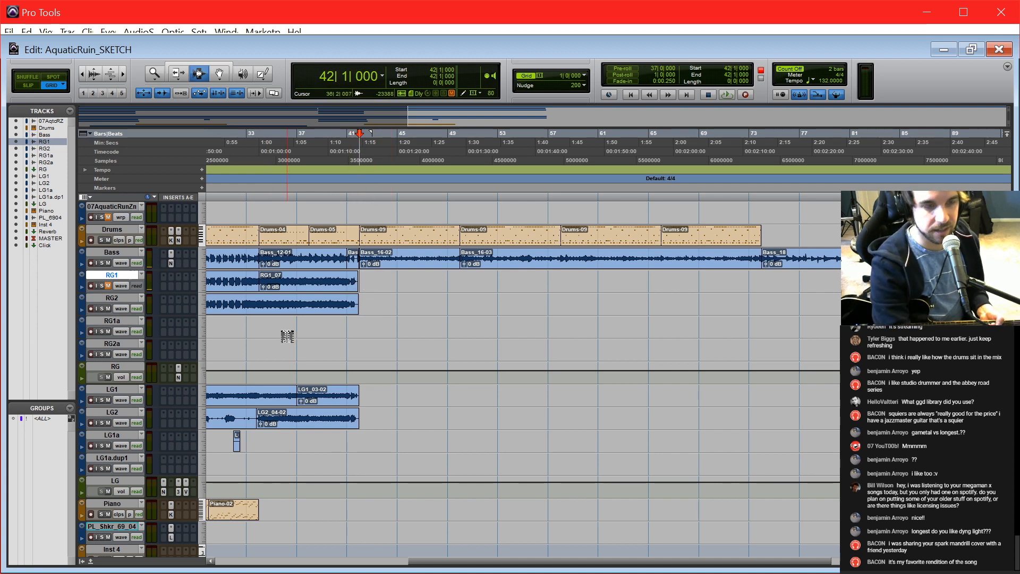
key("ctrl+]")
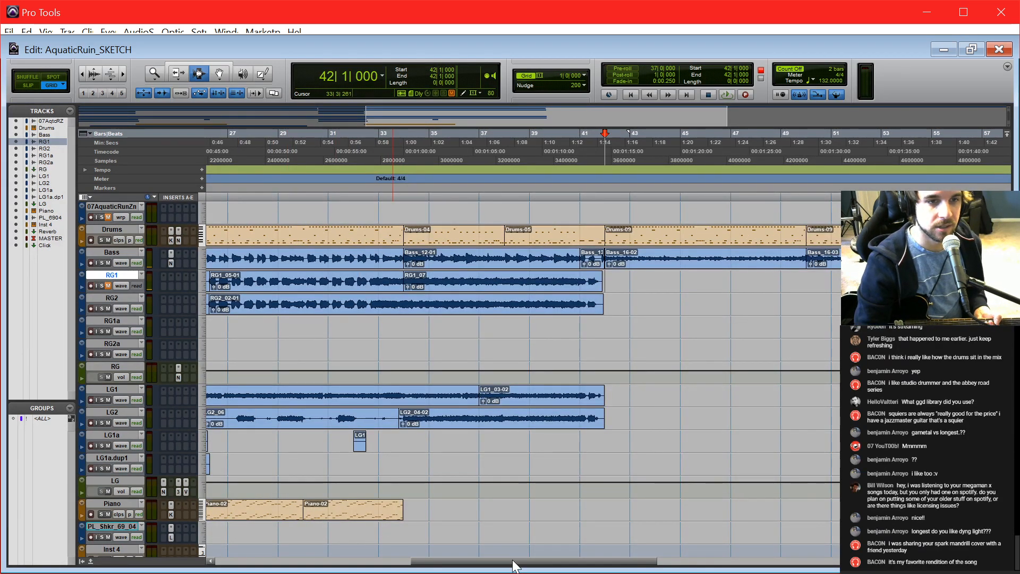
left_click_drag(514, 566, 615, 567)
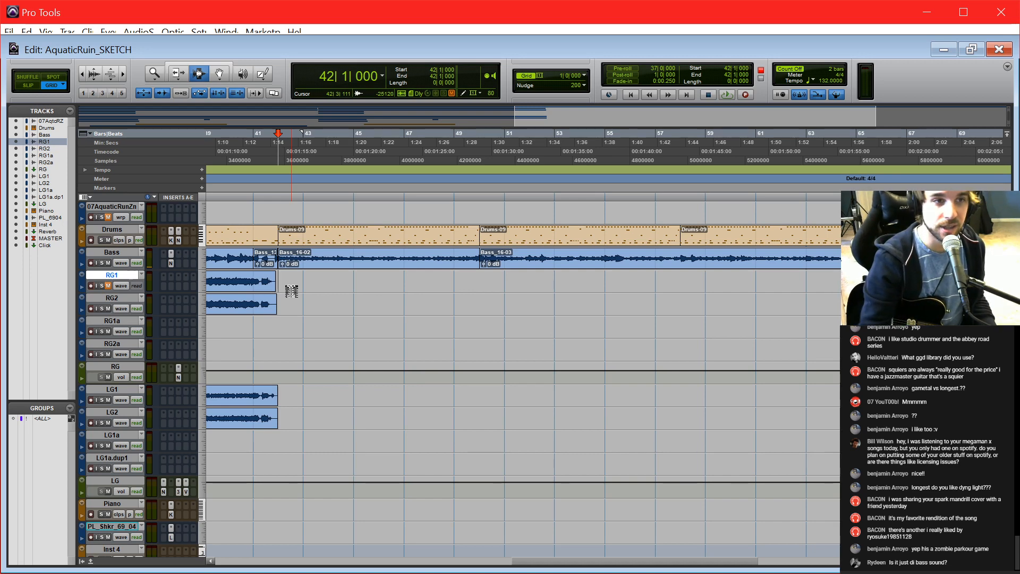
Step: Inspect the Neutron Equalizer settings on the Bass track in the mixer, then close the plug-in and return to the arrangement
key("ctrl+equal")
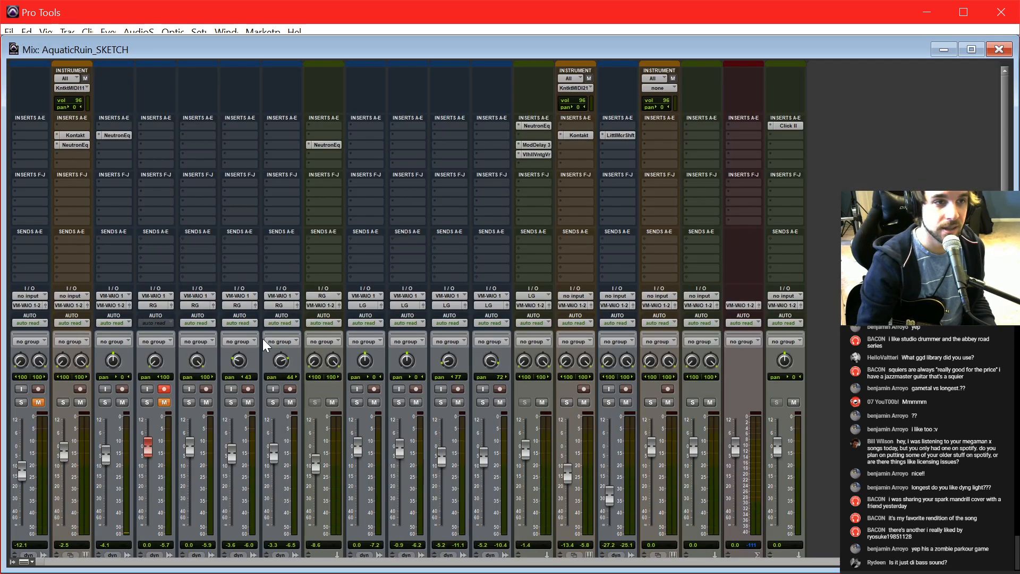
left_click(112, 135)
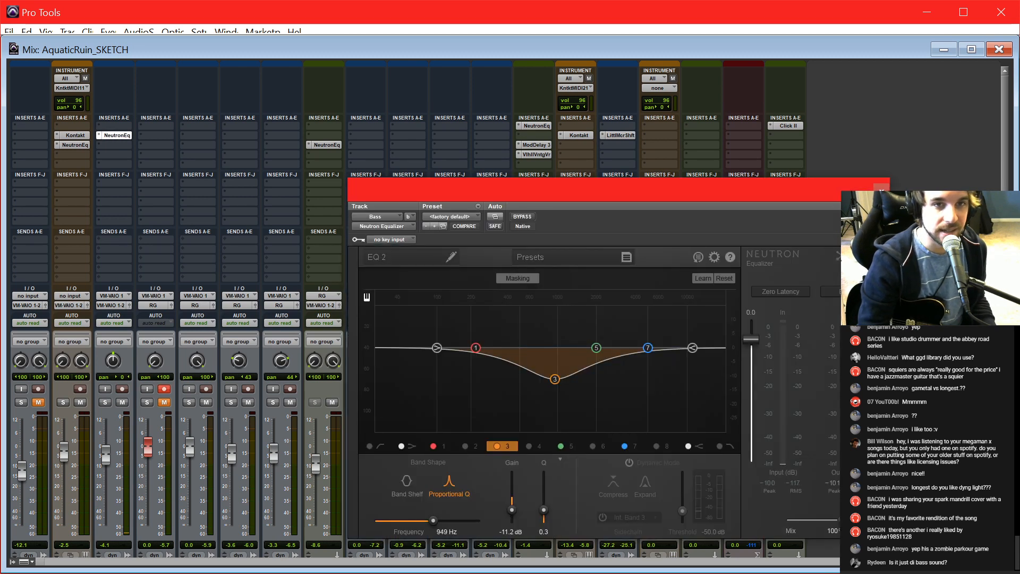
left_click(883, 191)
key("ctrl+equal")
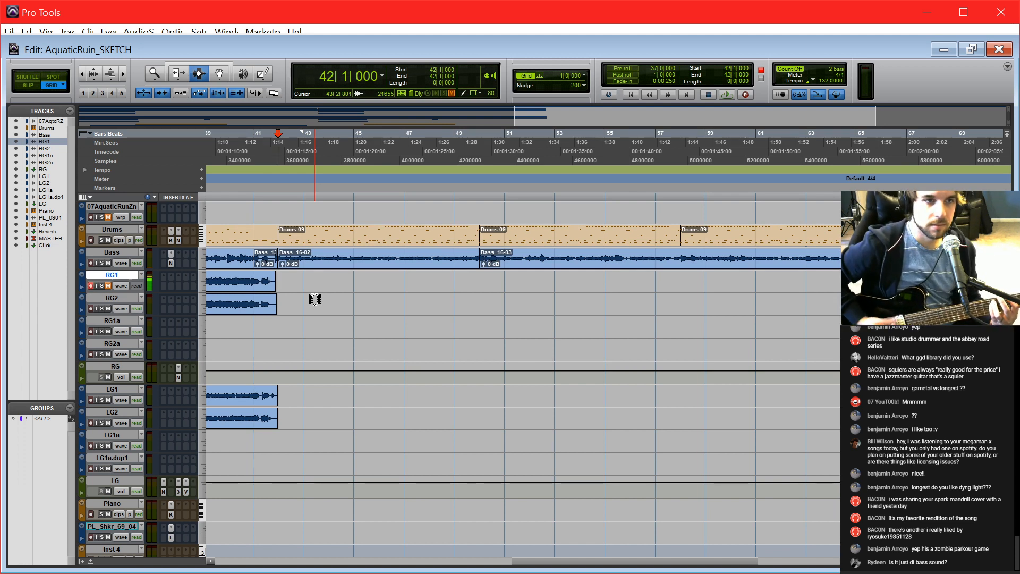
Step: Record a rhythm guitar take on RG1 from bar 42 to about bar 50
key("ctrl+space")
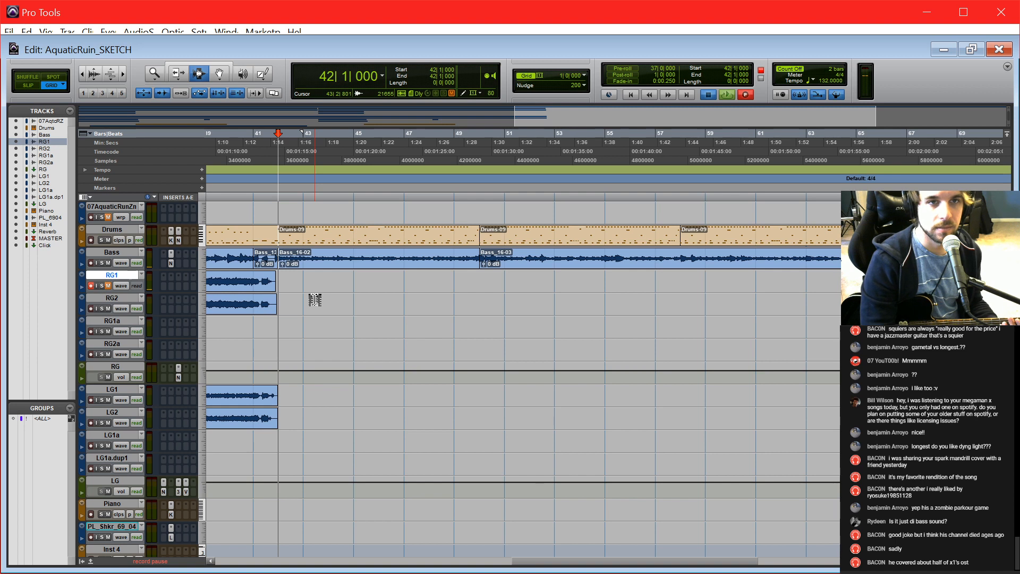
key("space")
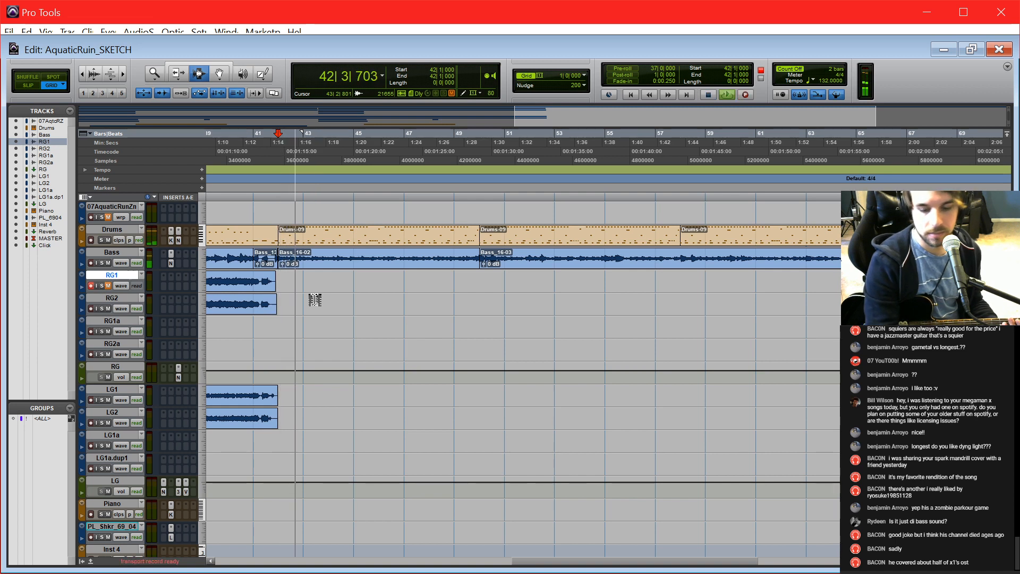
key("space")
key("ctrl+space")
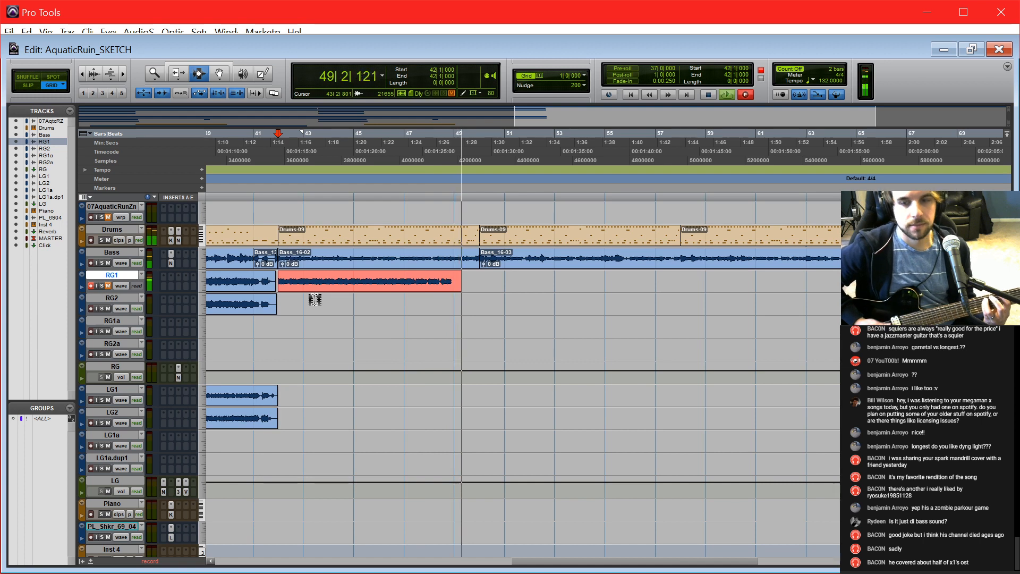
key("ctrl+period")
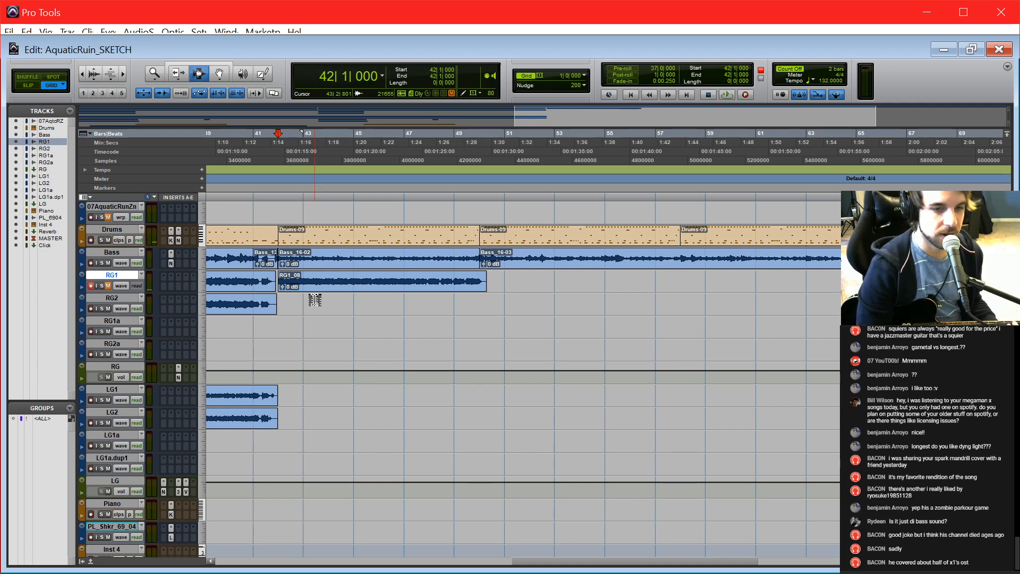
Step: Re-record the rhythm guitar on RG1 from bar 42 to about bar 51
key("ctrl+space")
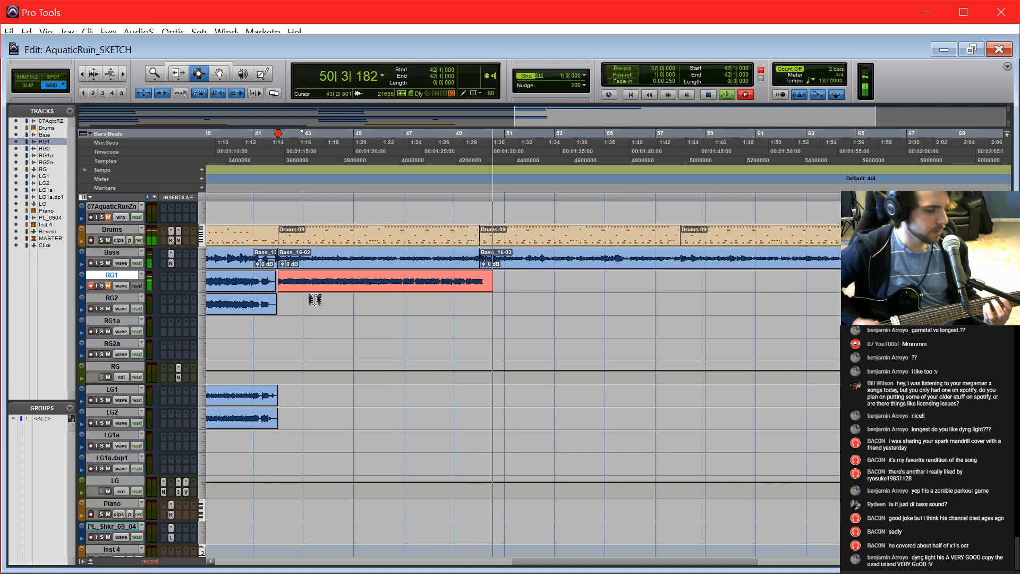
key("space")
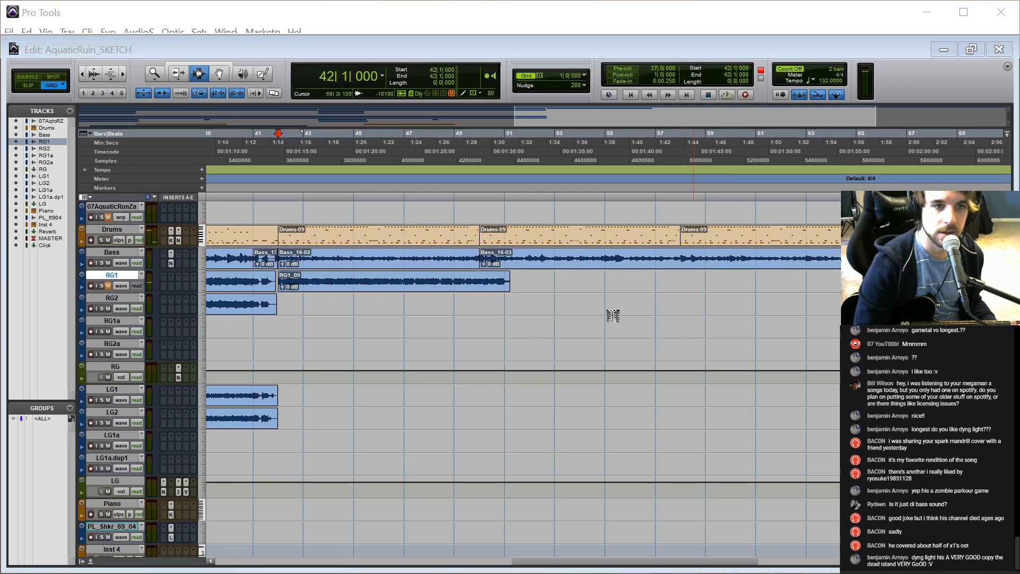
Step: Record the RG1 guitar onward from bar 50, restarting after a short take and playing through to about bar 68
left_click(525, 294)
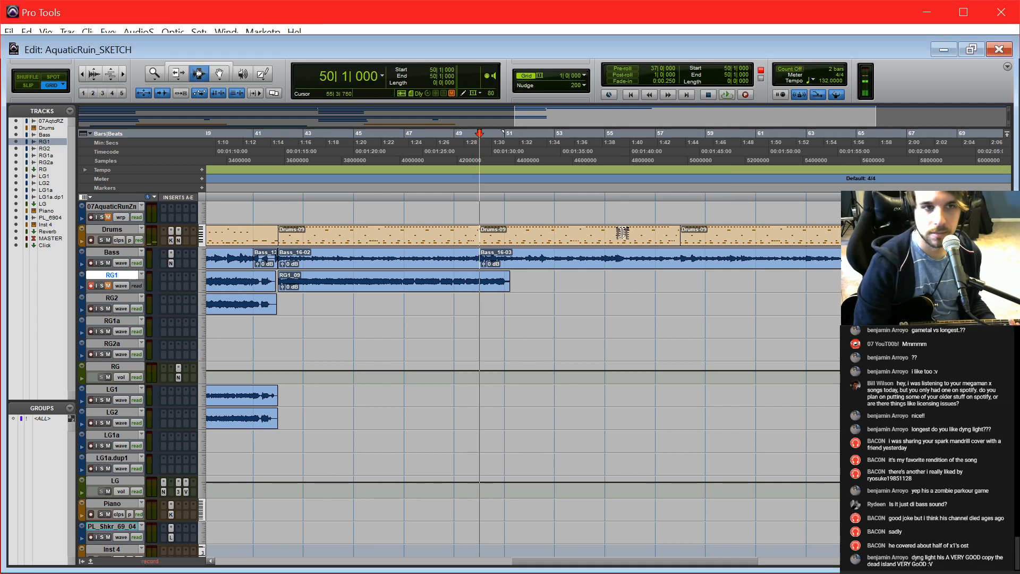
key("ctrl+space")
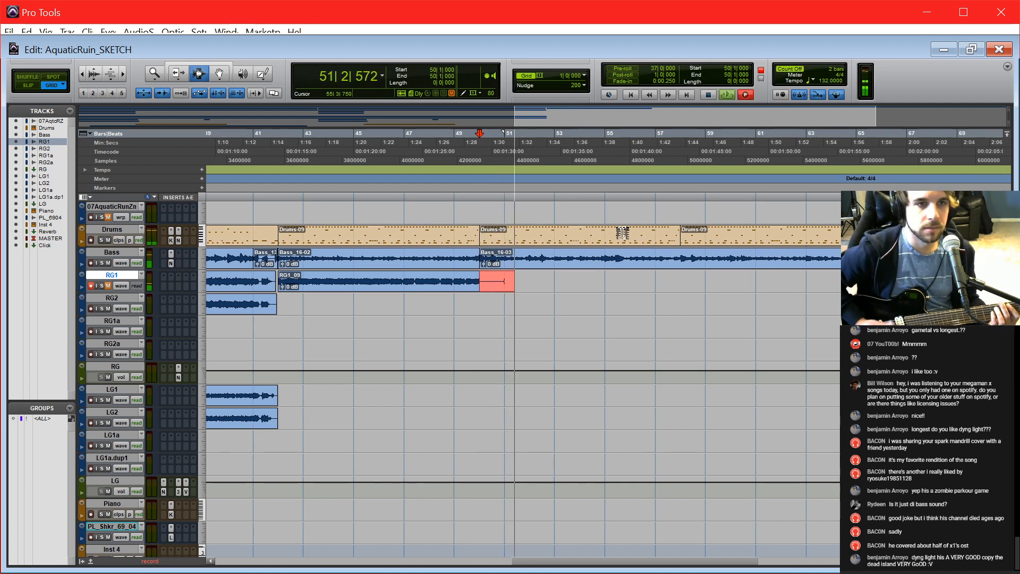
key("space")
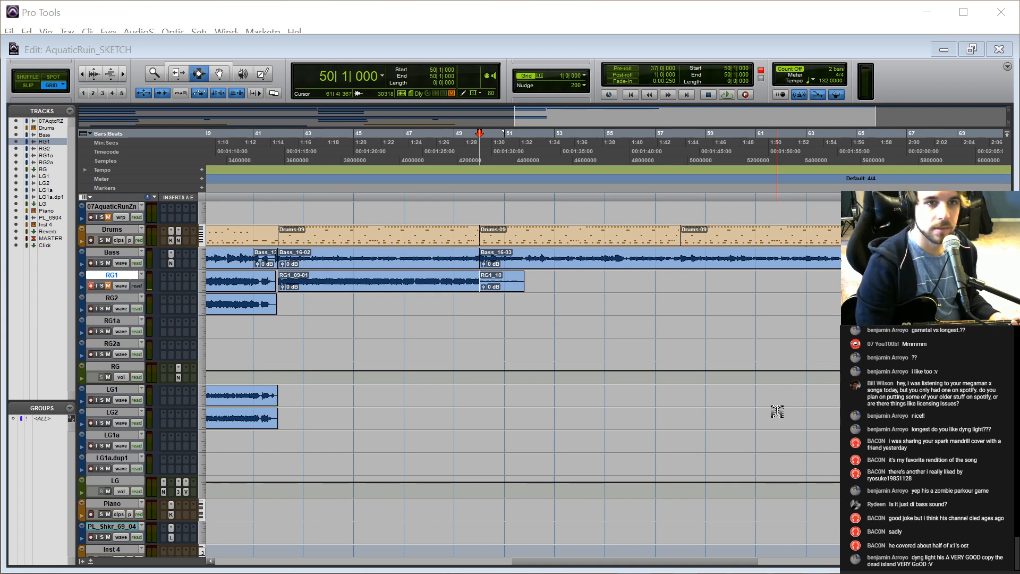
left_click(744, 95)
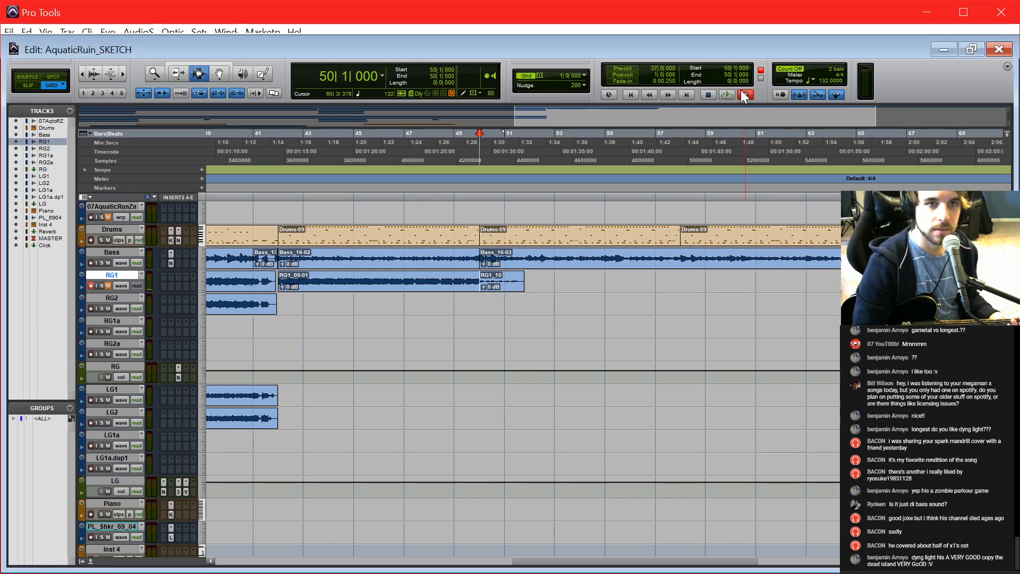
key("space")
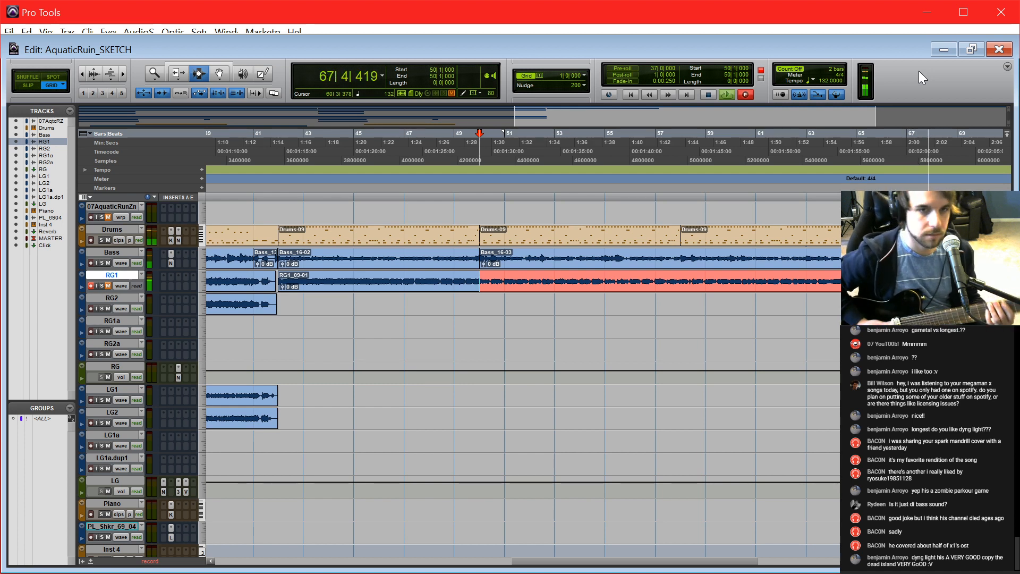
key("space")
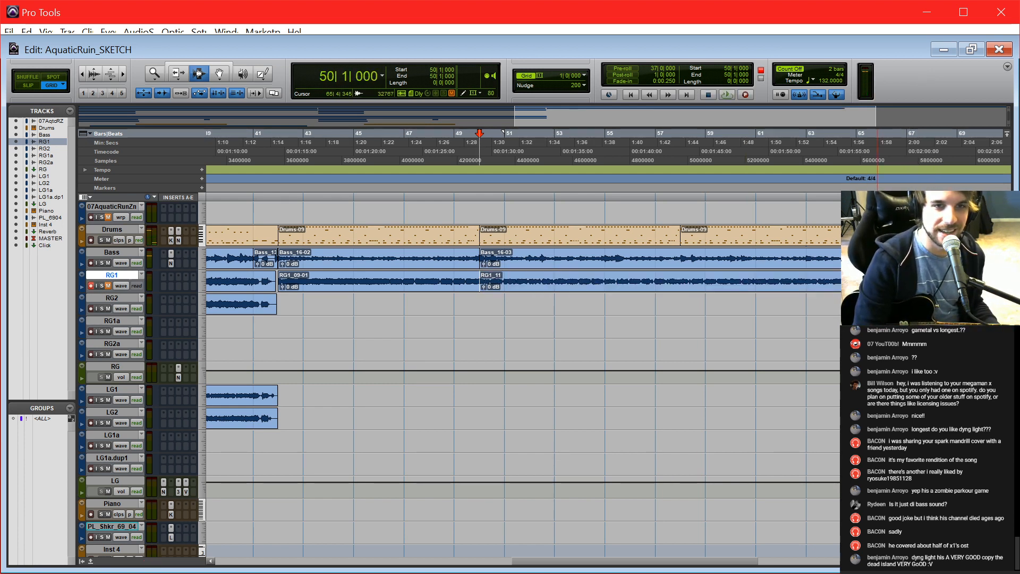
Step: Record RG1 from bar 66 past bar 74, record its continuation from bar 74 to about bar 82, and disarm the track
left_click(878, 283)
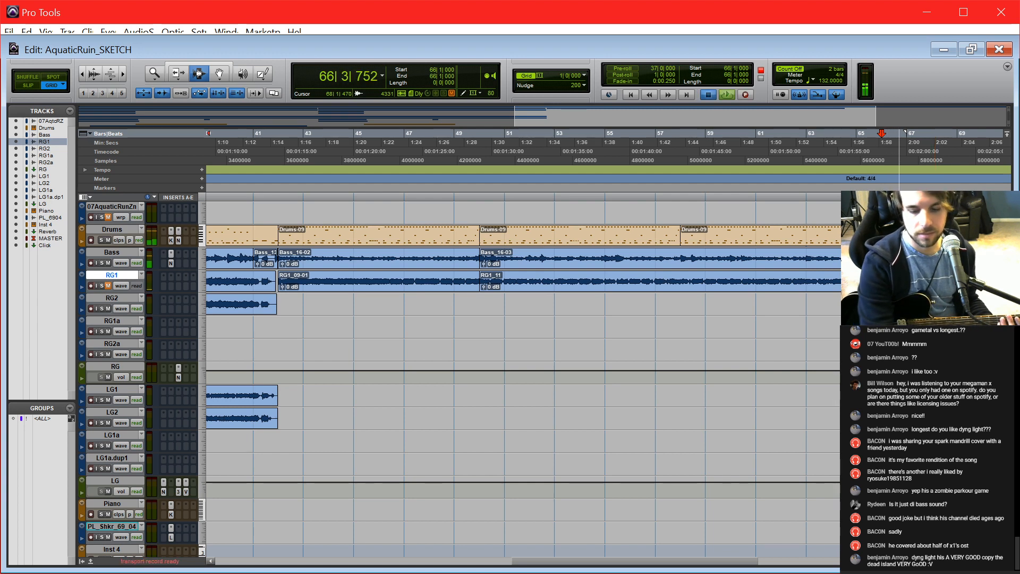
key("space")
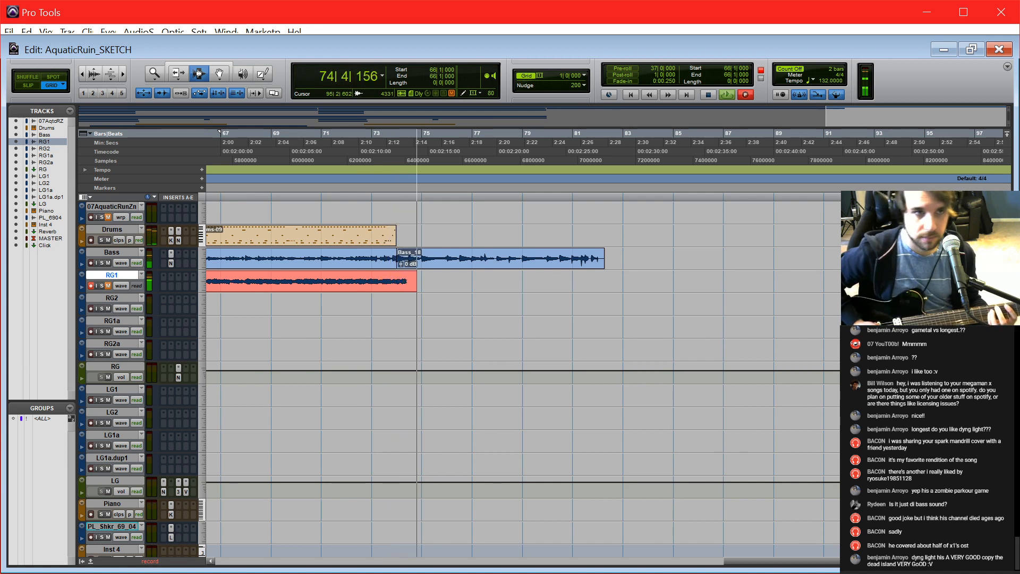
key("space")
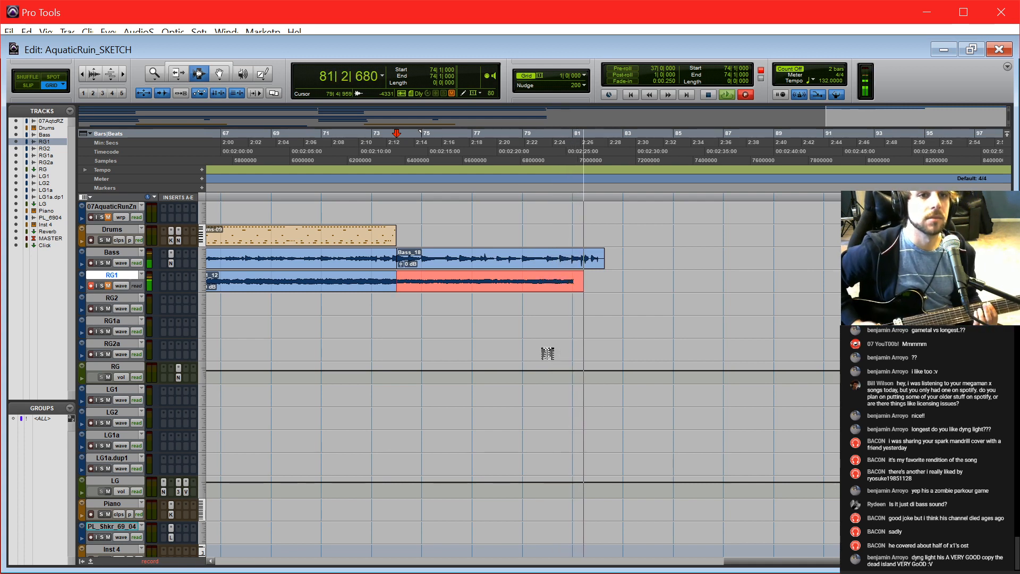
key("space")
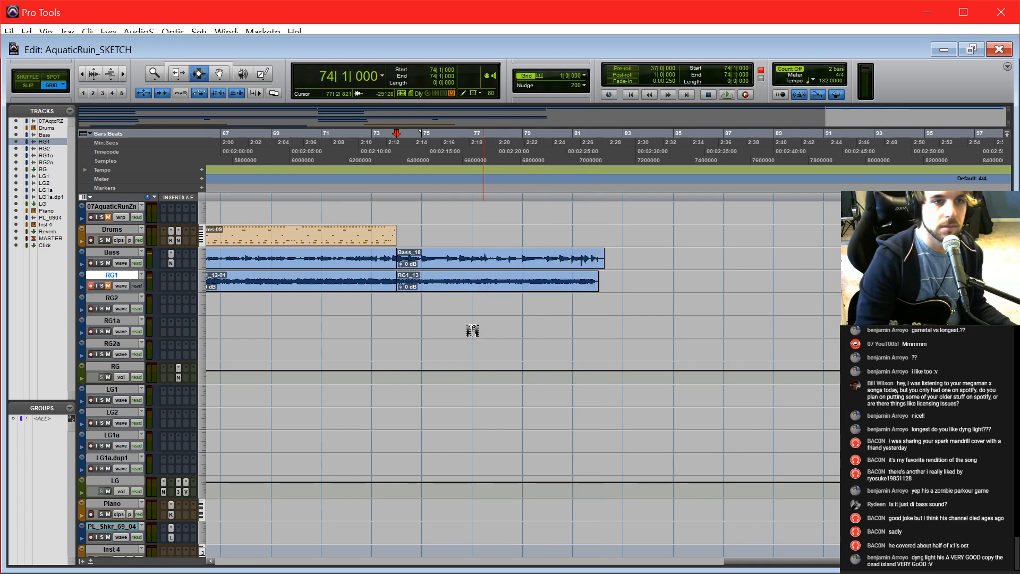
left_click(91, 285)
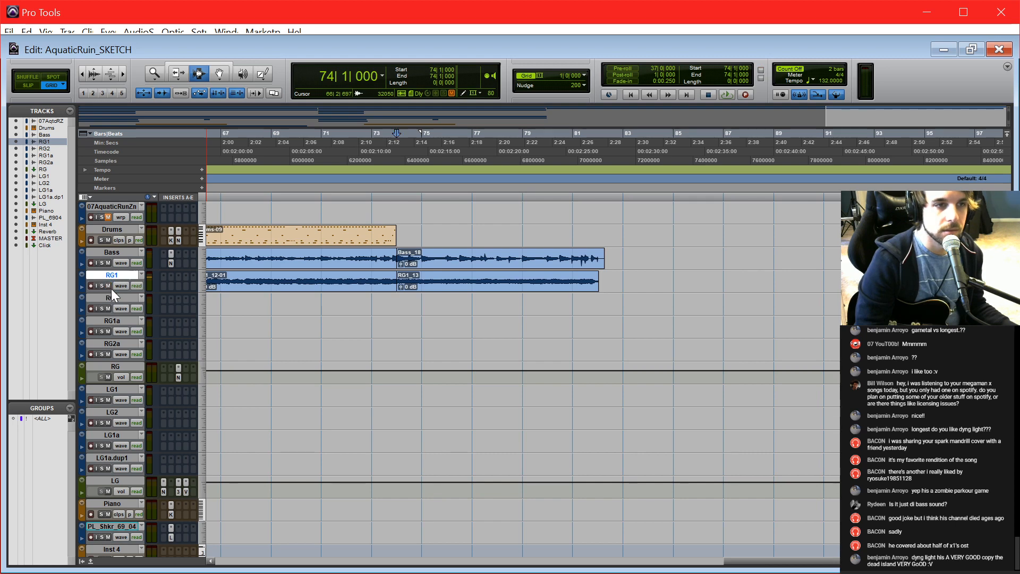
Step: Arm RG2 and record its rhythm guitar part from bar 42 past bar 74, restarting after a short false take
left_click_drag(760, 565, 508, 531)
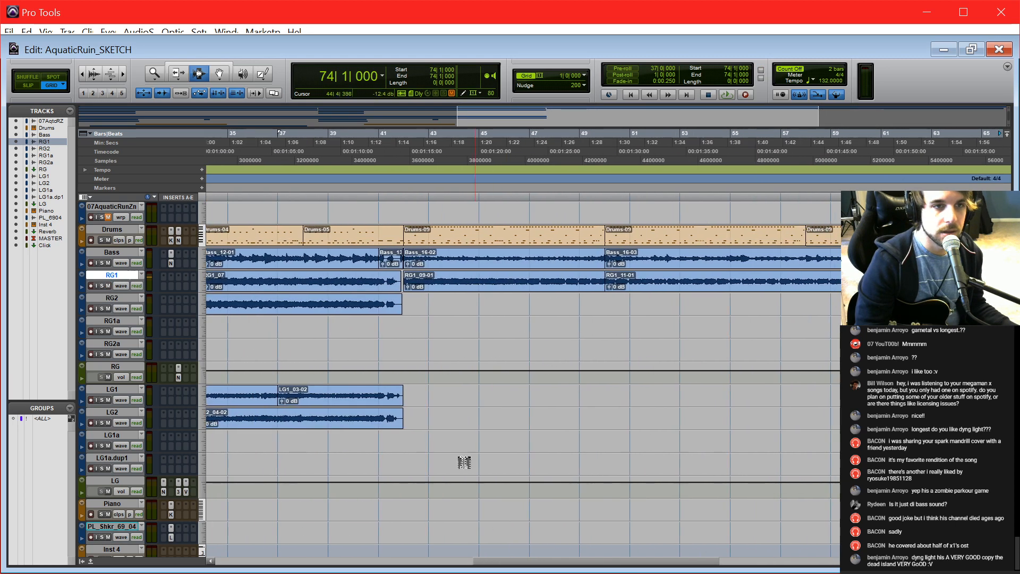
left_click(407, 308)
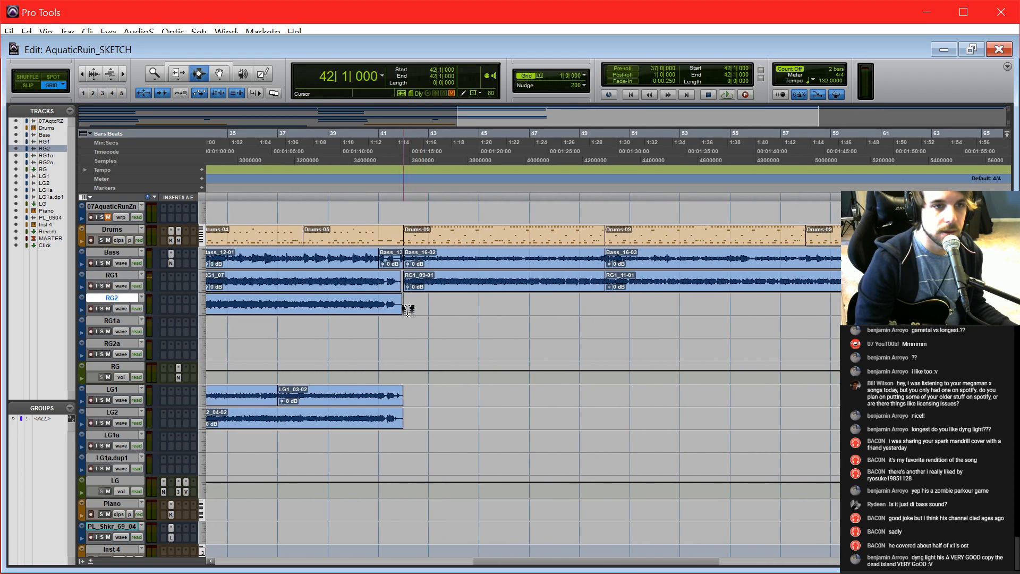
left_click(107, 308)
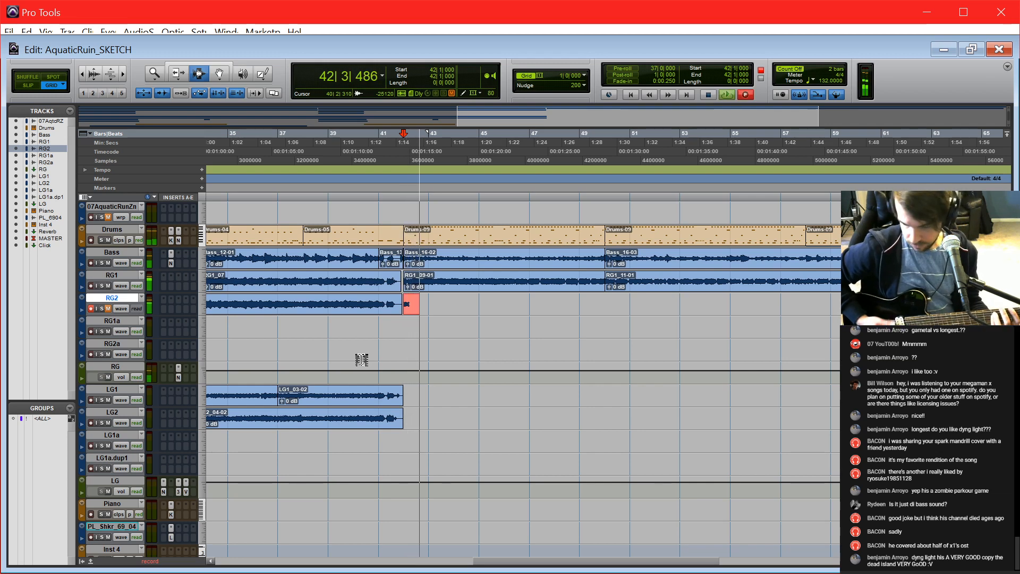
key("space")
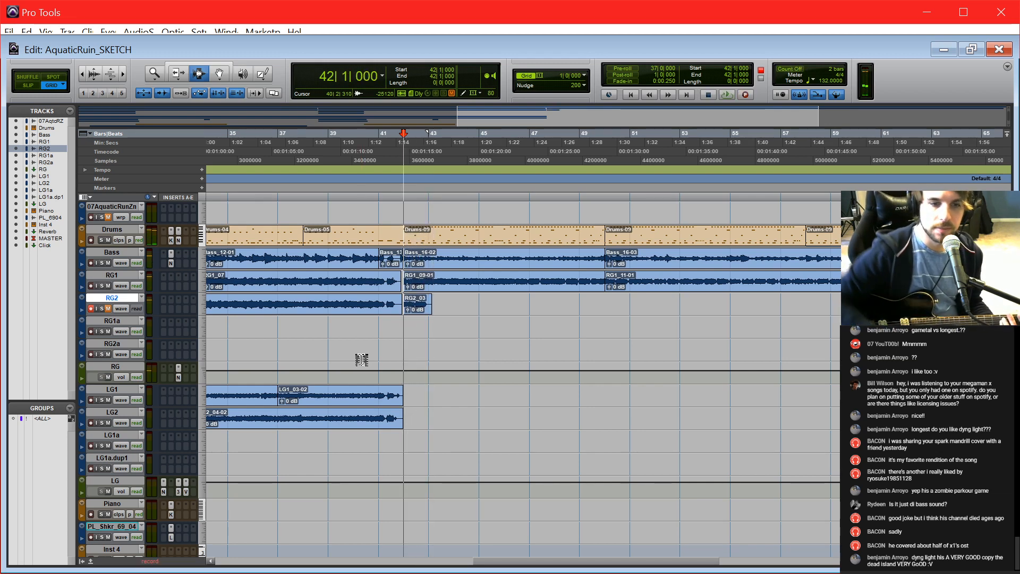
key("ctrl+space")
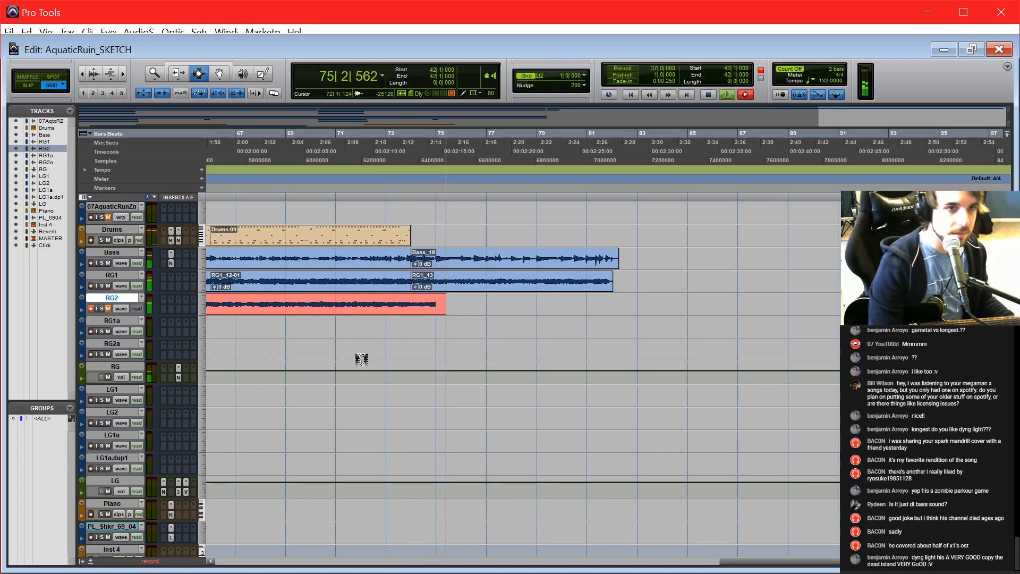
key("space")
Step: Record the RG2 guitar from bar 74 to about bar 82, redoing the short first take, and disarm the track
key("ctrl+space")
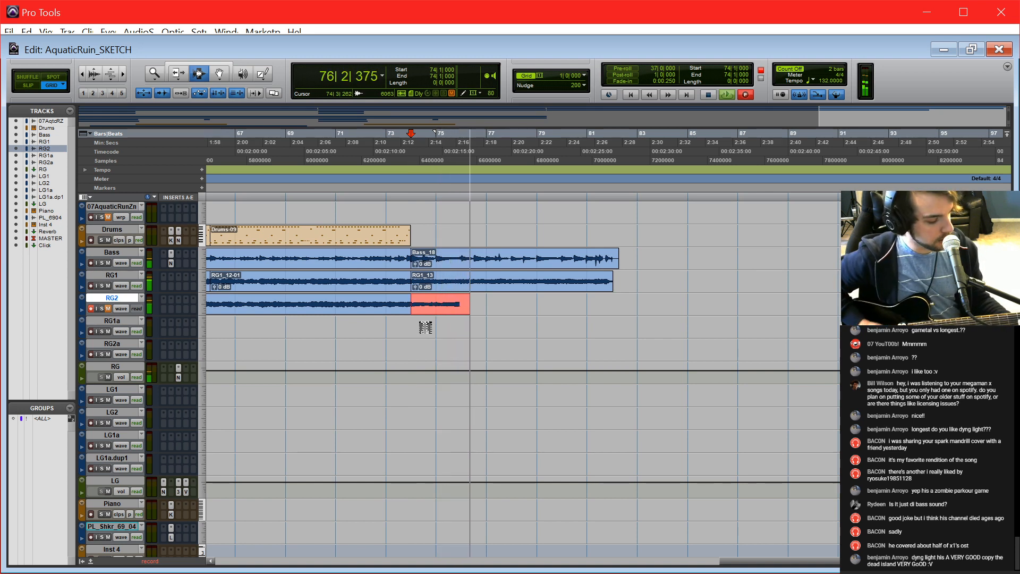
key("space")
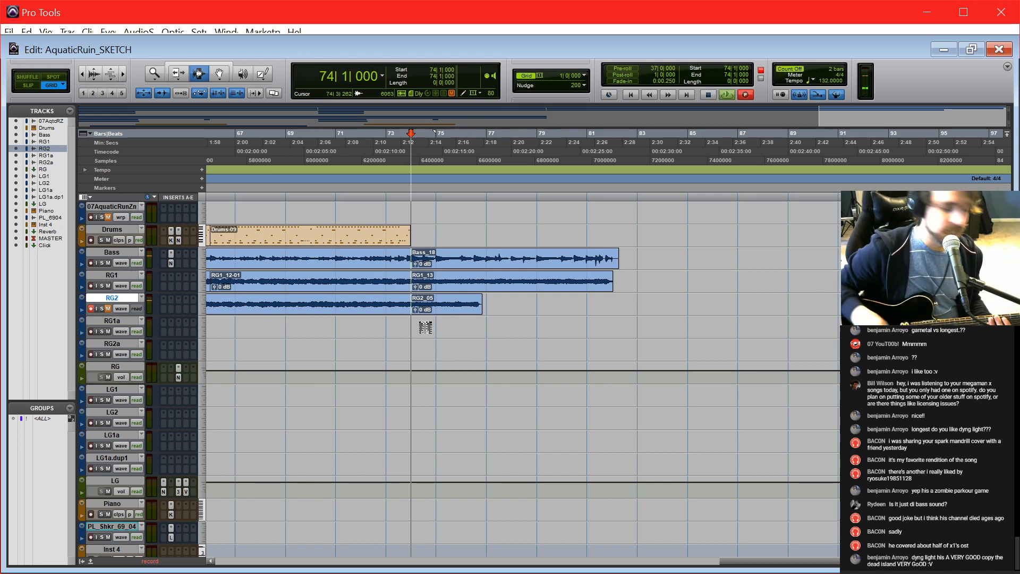
key("ctrl+space")
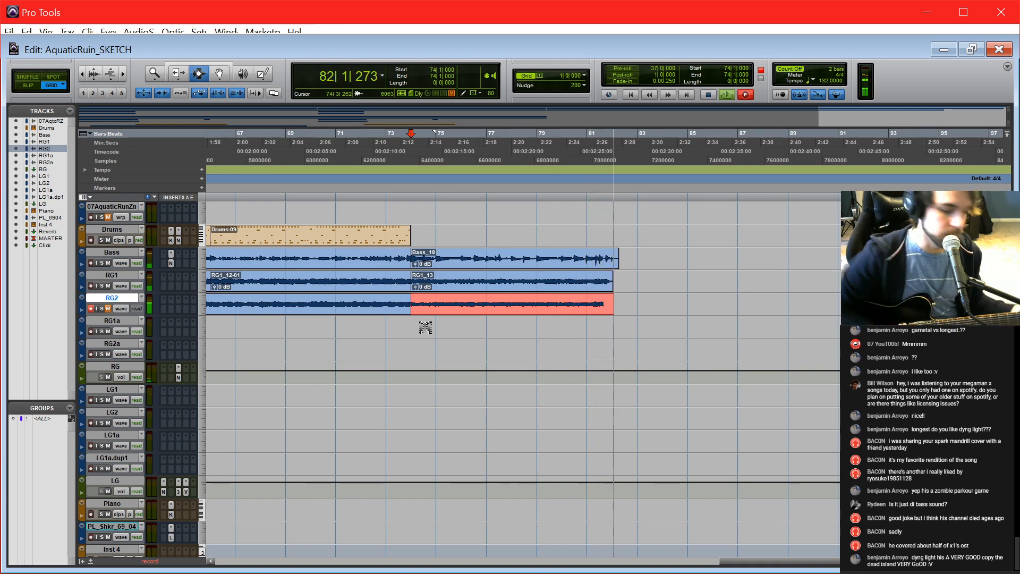
key("space")
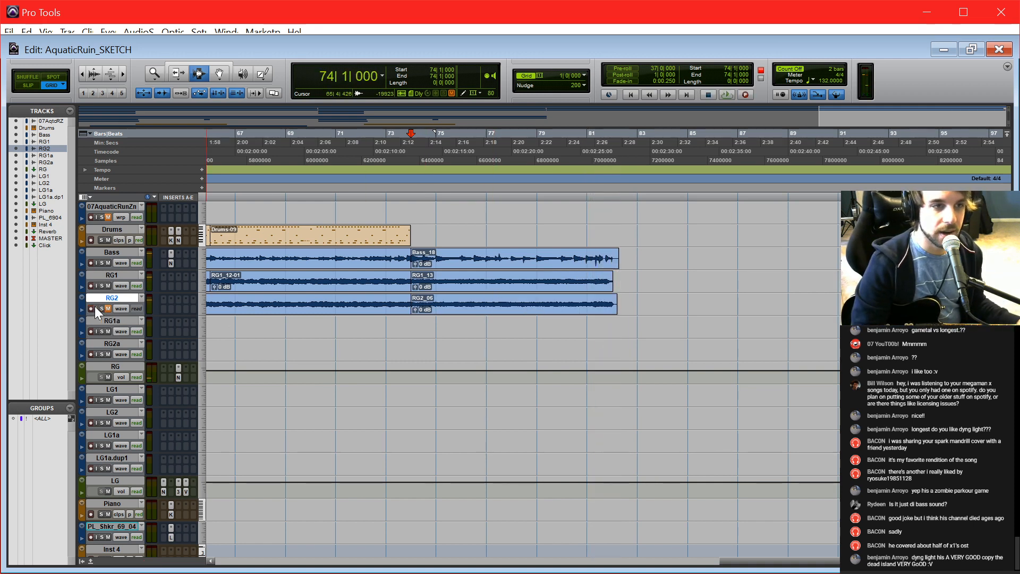
left_click(91, 308)
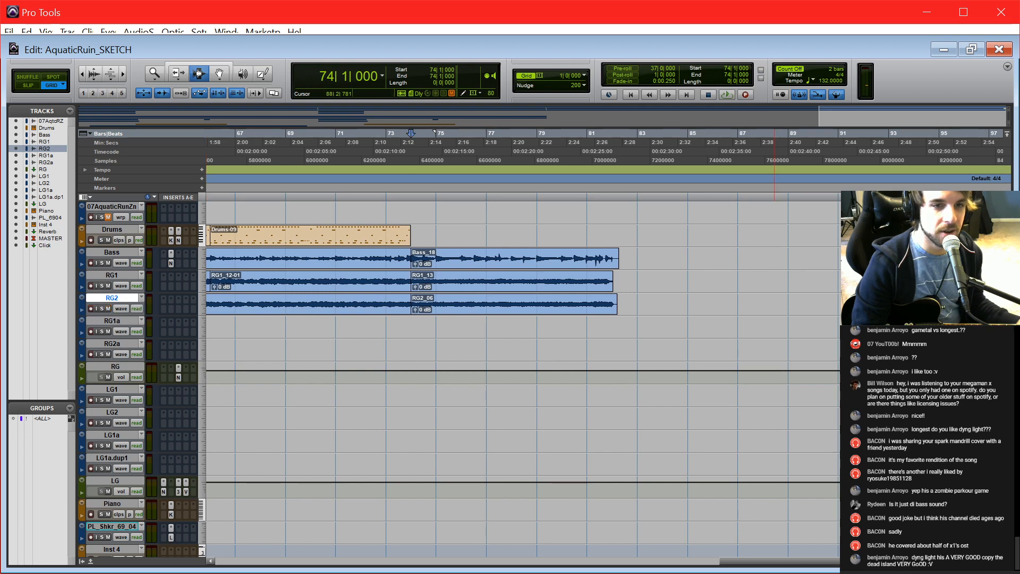
Step: Arm LG1 for recording and place the edit cursor at bar 42 on LG1
left_click_drag(799, 566, 496, 537)
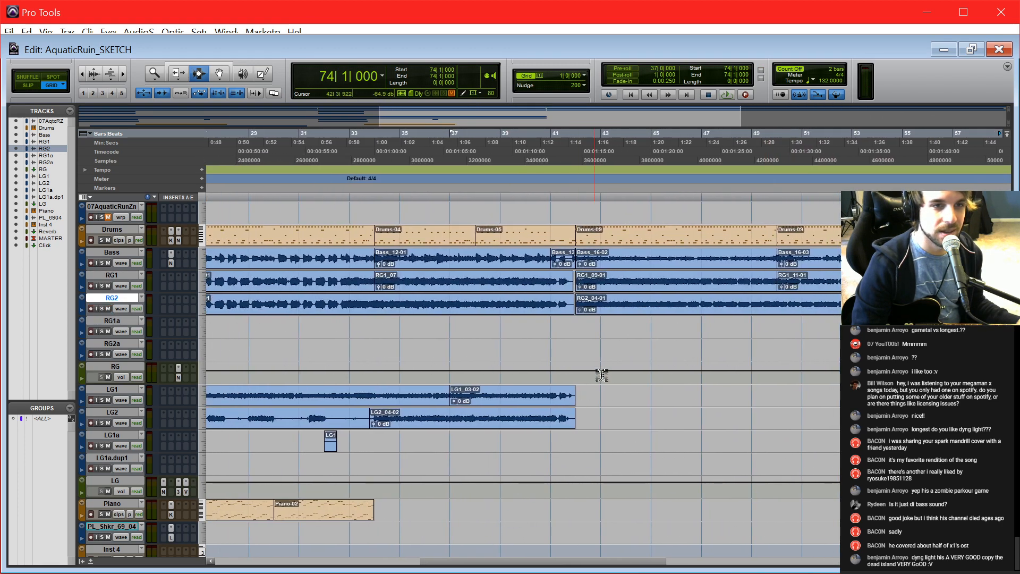
left_click(576, 344)
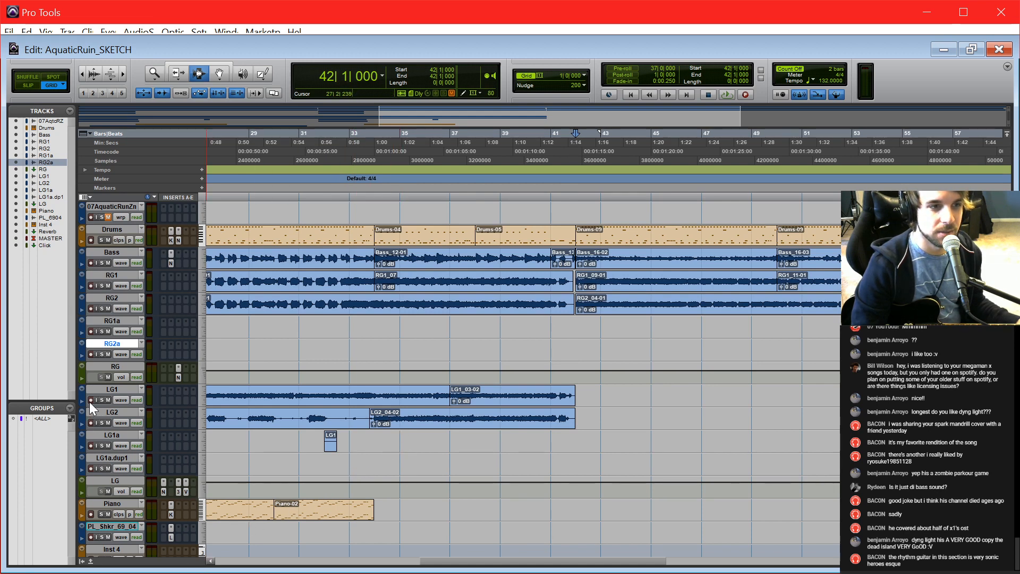
left_click(89, 400)
left_click(97, 391)
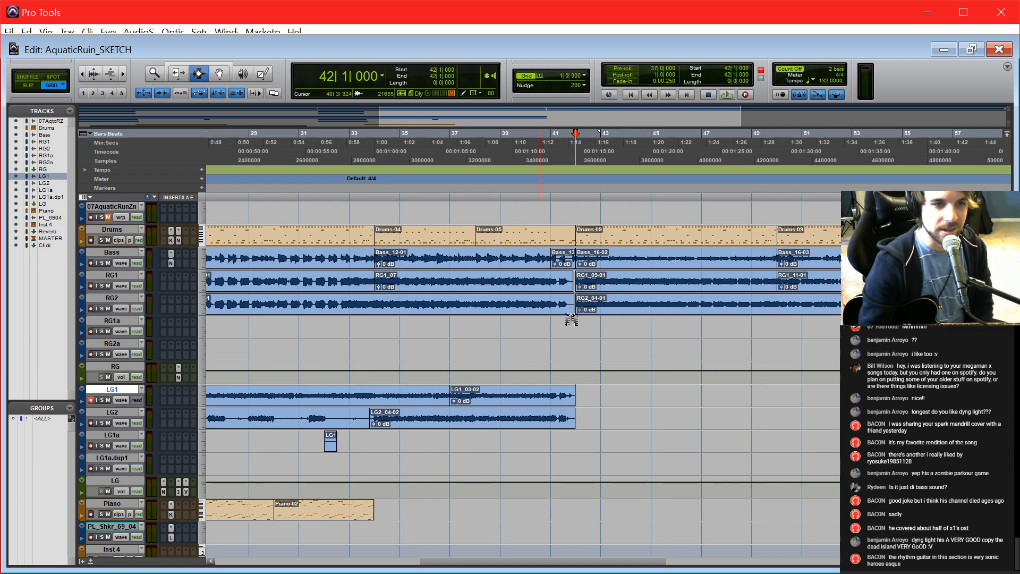
right_click(577, 384)
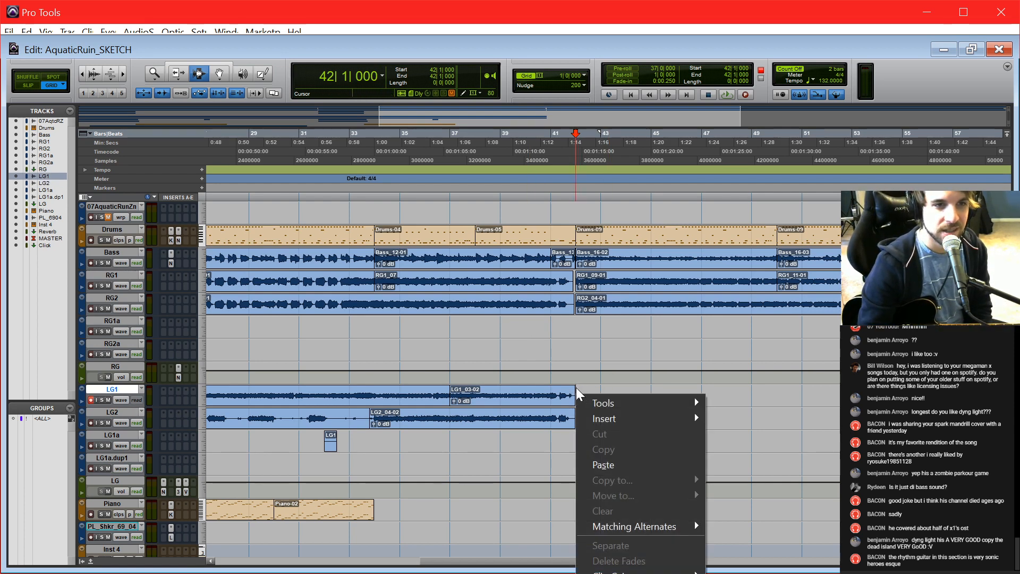
left_click(577, 388)
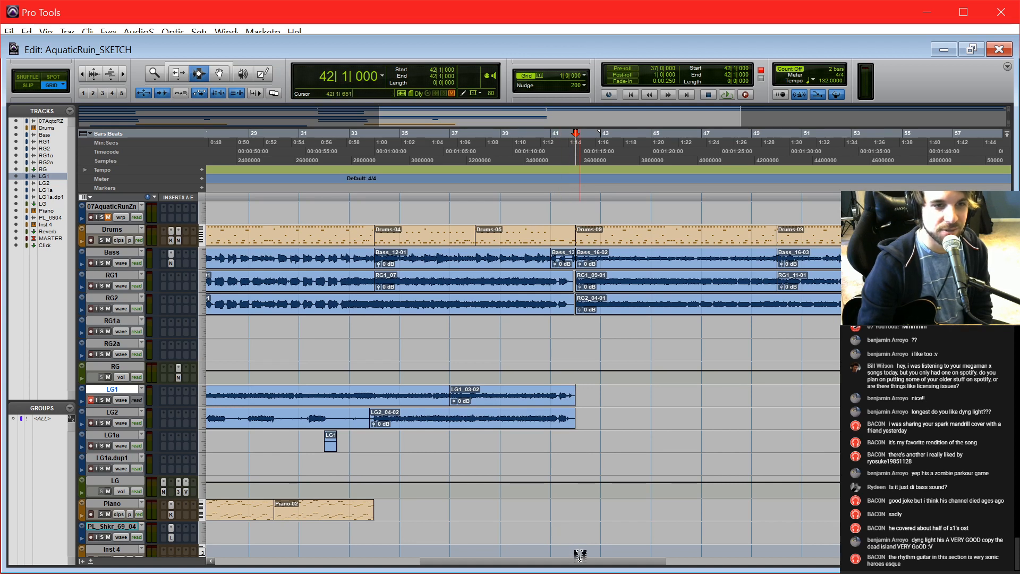
Step: Raise the LG guitar bus volume slightly in the mixer, then return to the edit view
left_click_drag(578, 560, 639, 558)
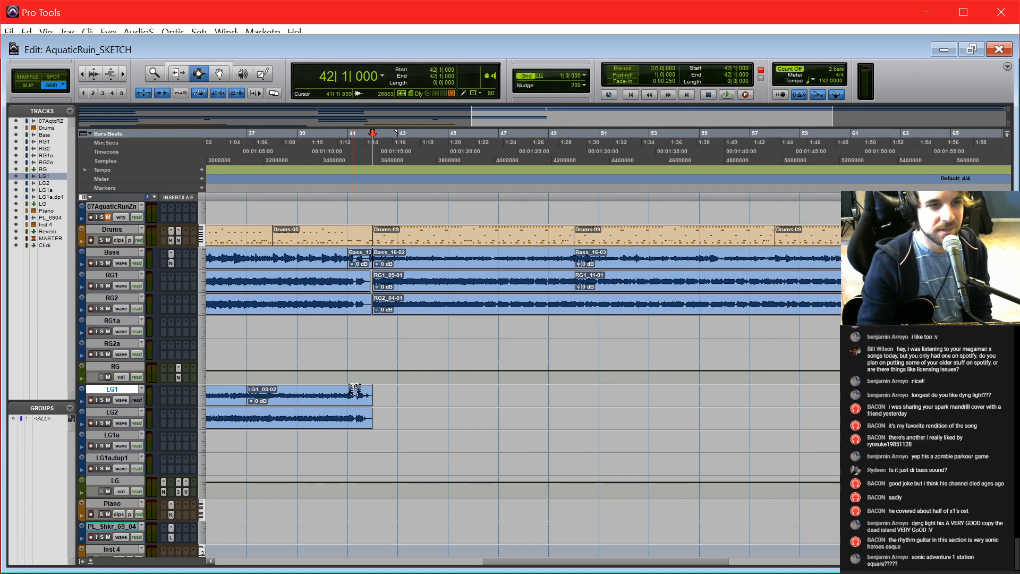
scroll(520, 566, "right", 2)
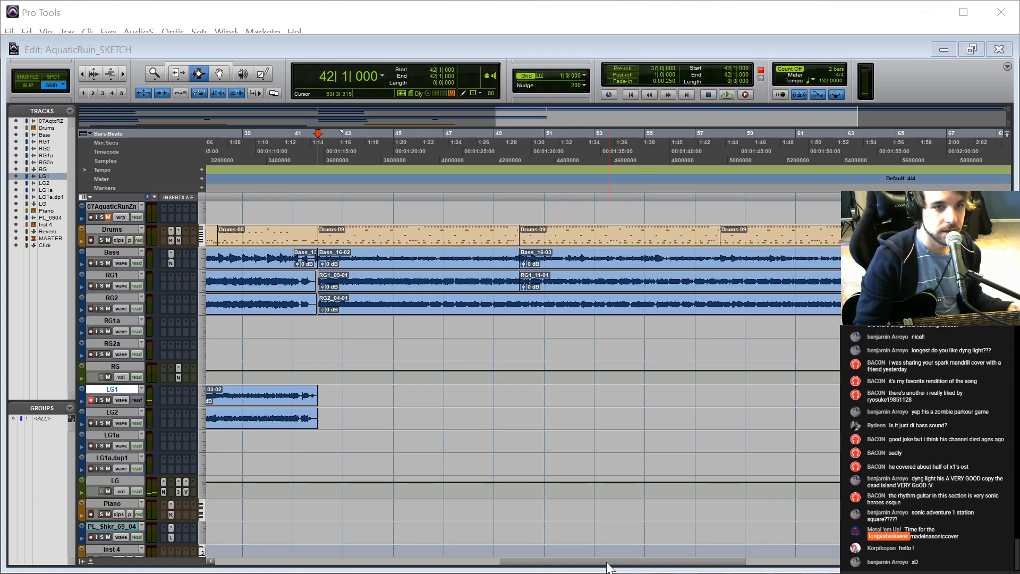
left_click_drag(609, 561, 552, 563)
left_click(445, 343)
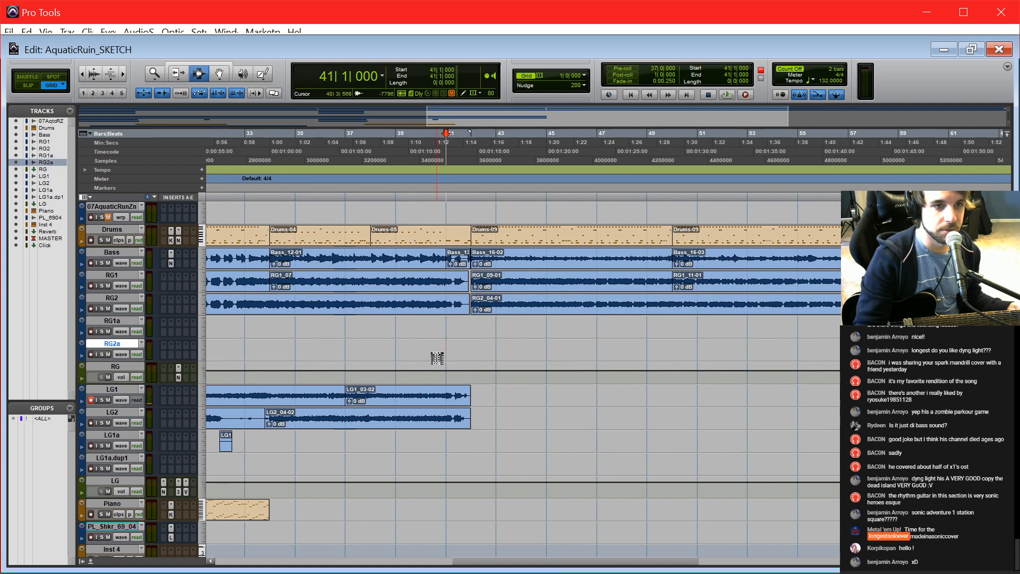
key("ctrl+equal")
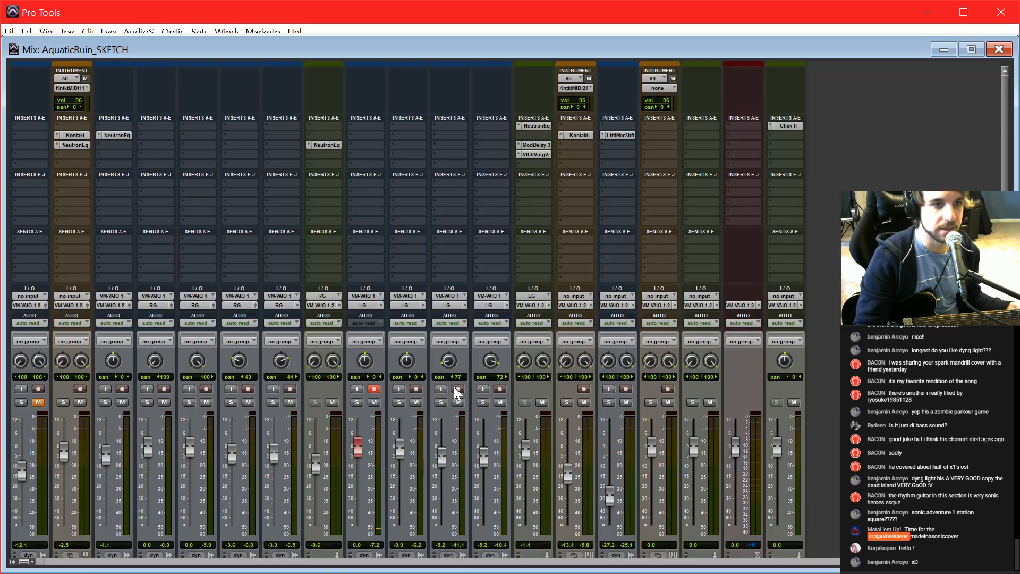
scroll(541, 450, "down", 1)
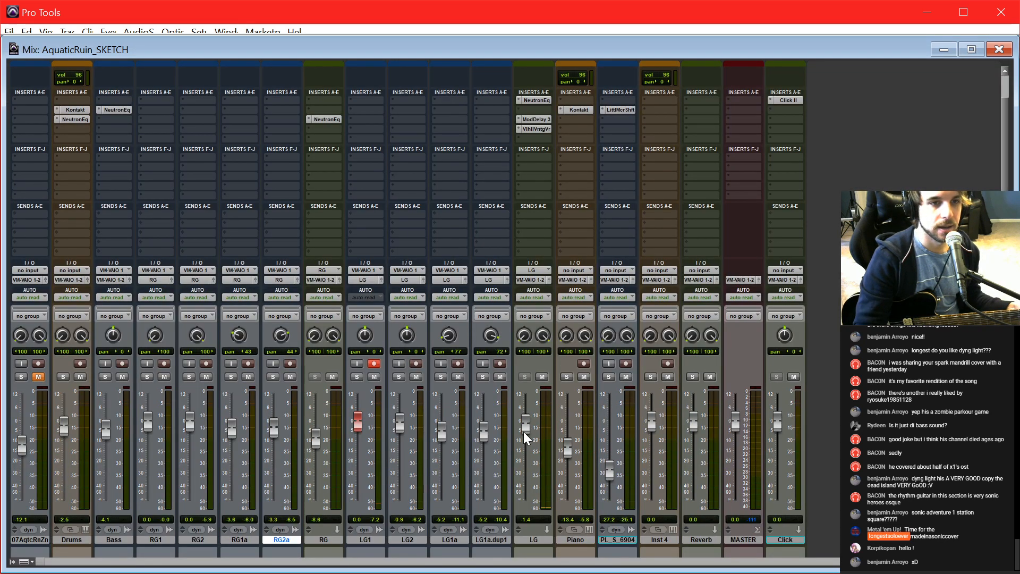
left_click_drag(524, 432, 525, 429)
key("ctrl+equal")
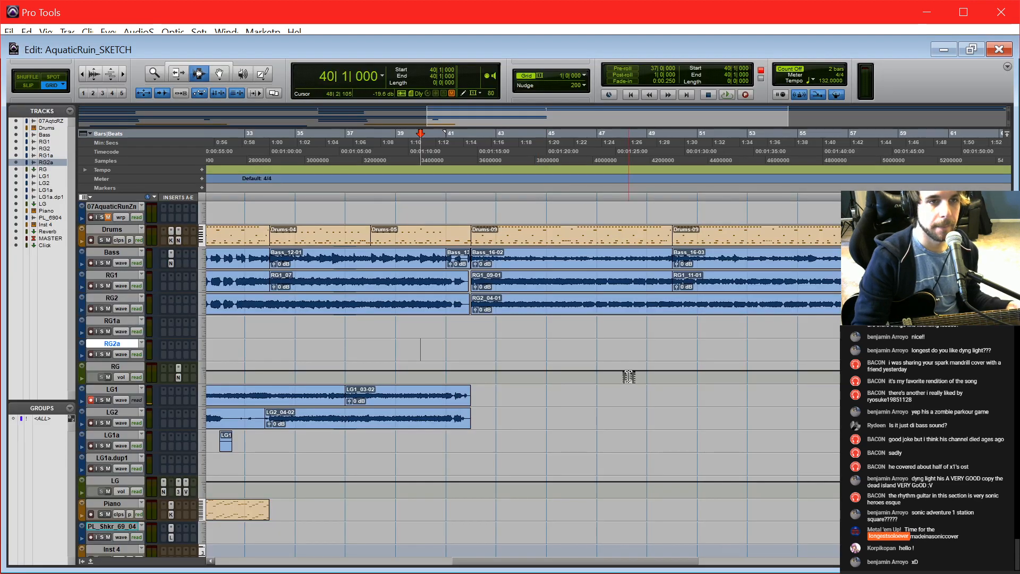
Step: Raise the LG bus volume a little further and record the LG1 lead guitar from bar 42 to about bar 82
key("KP_2")
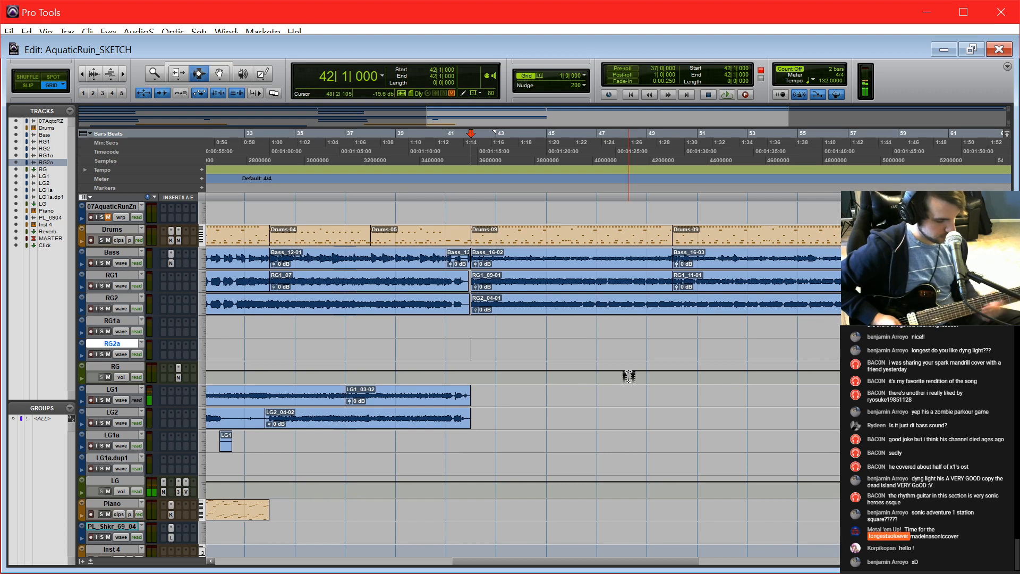
key("space")
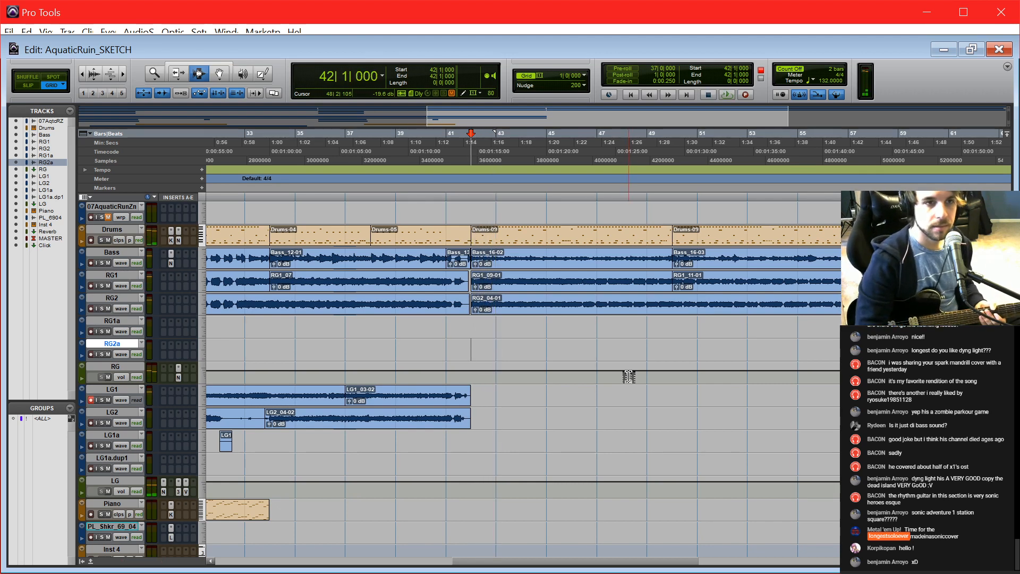
key("ctrl+equal")
left_click_drag(525, 422, 537, 413)
key("ctrl+equal")
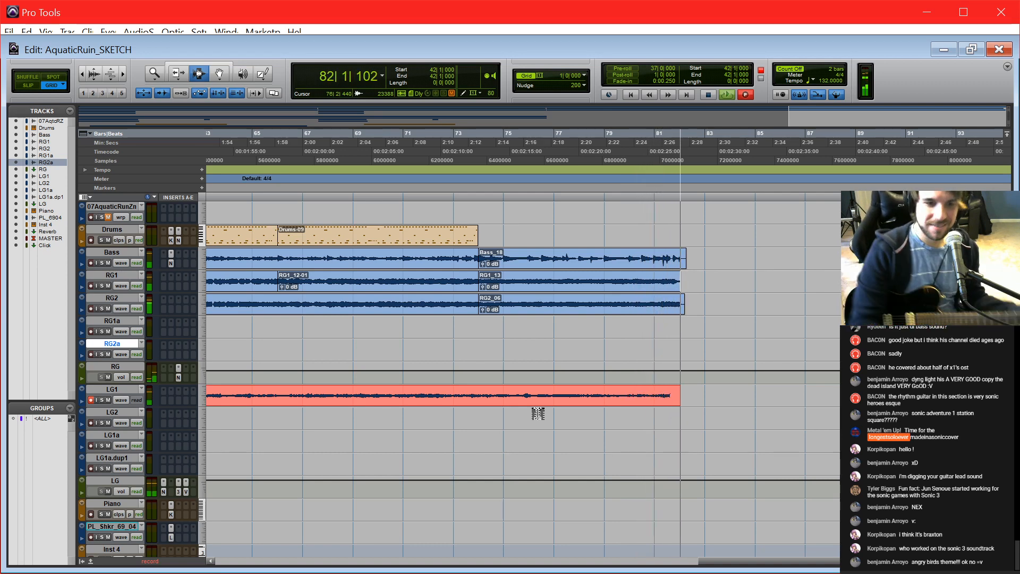
key("space")
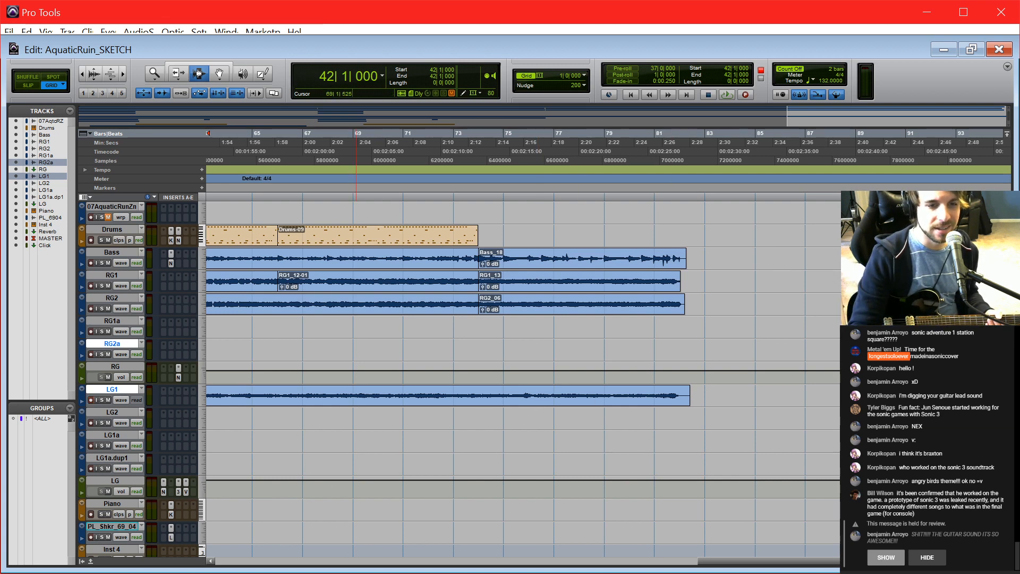
Step: Show the two live-chat messages held for review
left_click(885, 557)
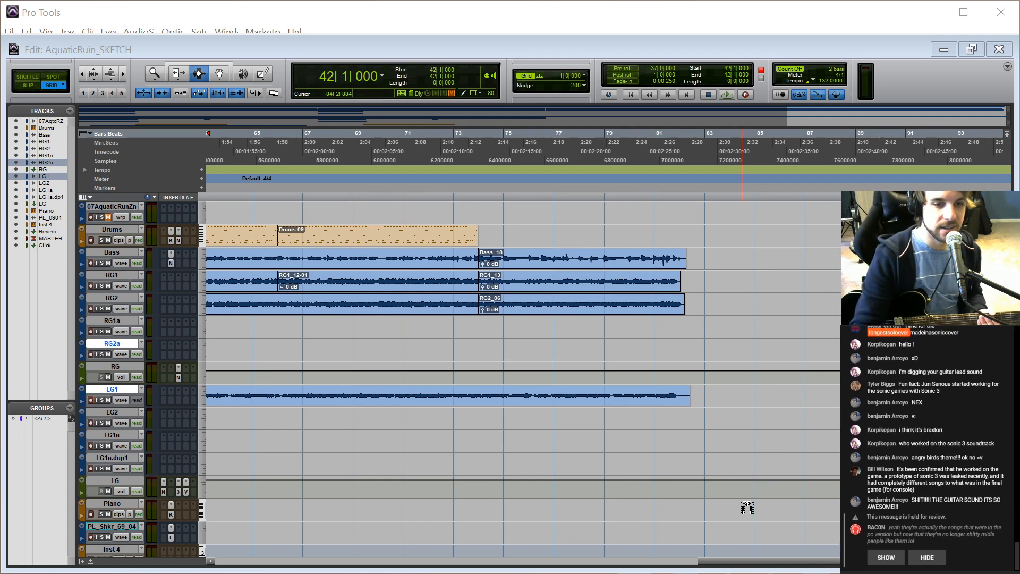
left_click(885, 557)
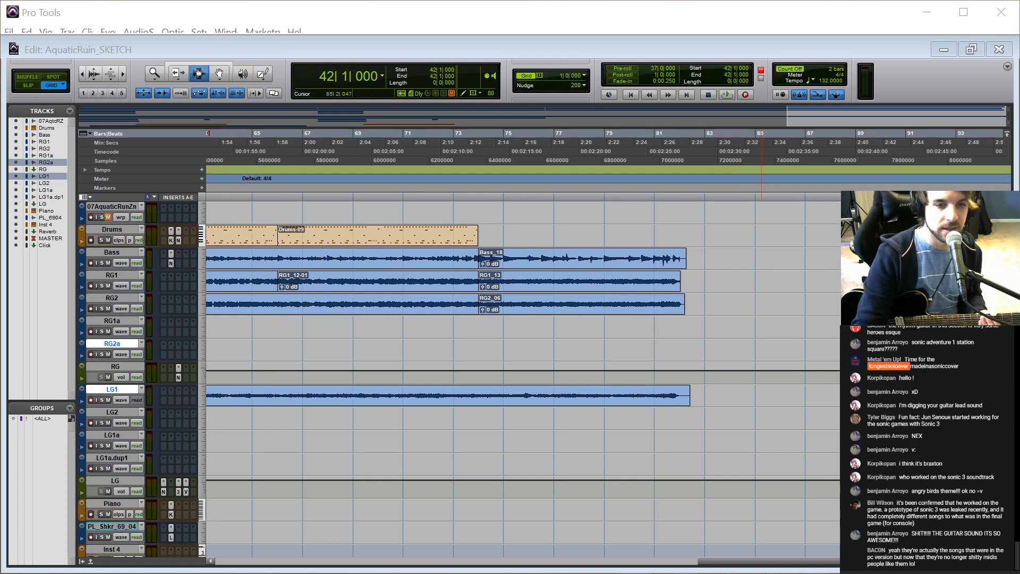
Step: Create a new empty playlist for track LG1, keeping the default name
left_click_drag(690, 564, 529, 566)
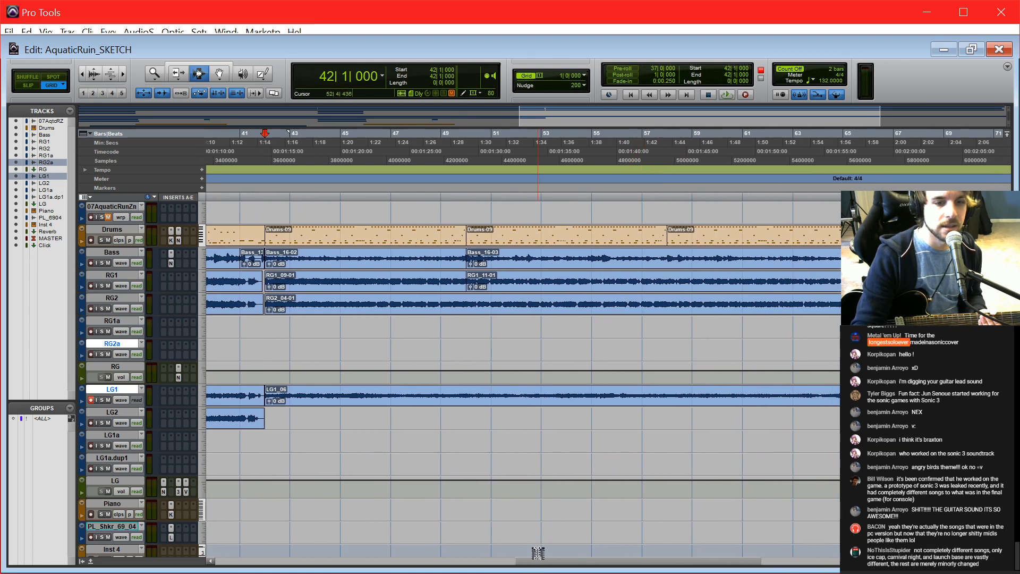
left_click(272, 392)
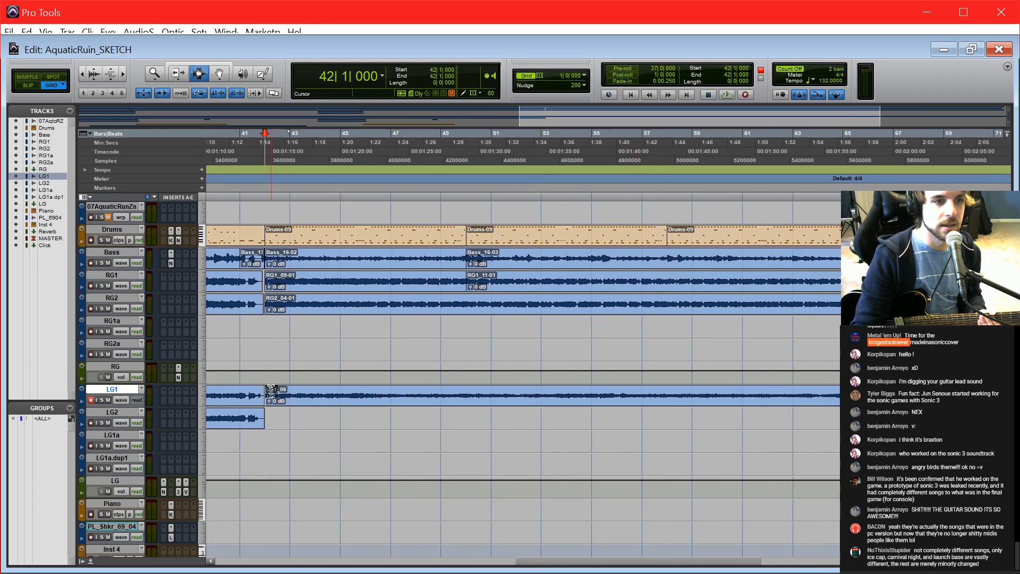
left_click(141, 388)
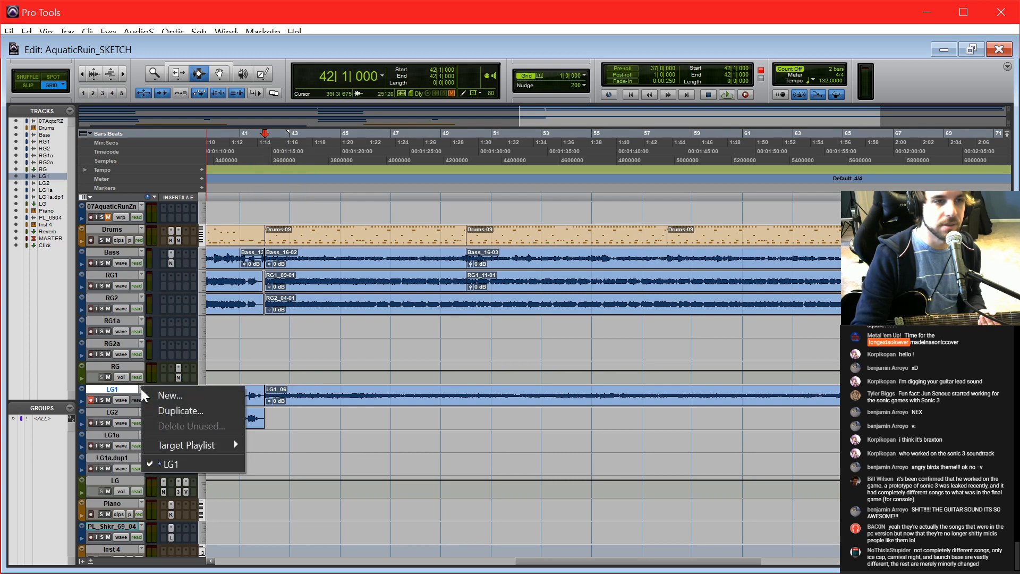
left_click(158, 396)
key("Return")
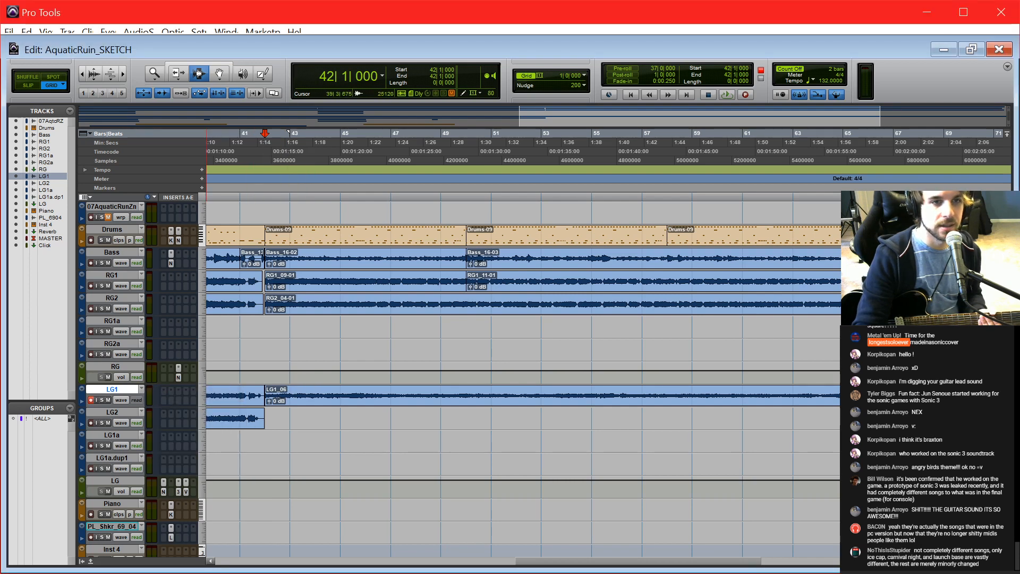
Step: Try a short lead guitar take from bar 42 on the new LG1 playlist and undo it
left_click(475, 394)
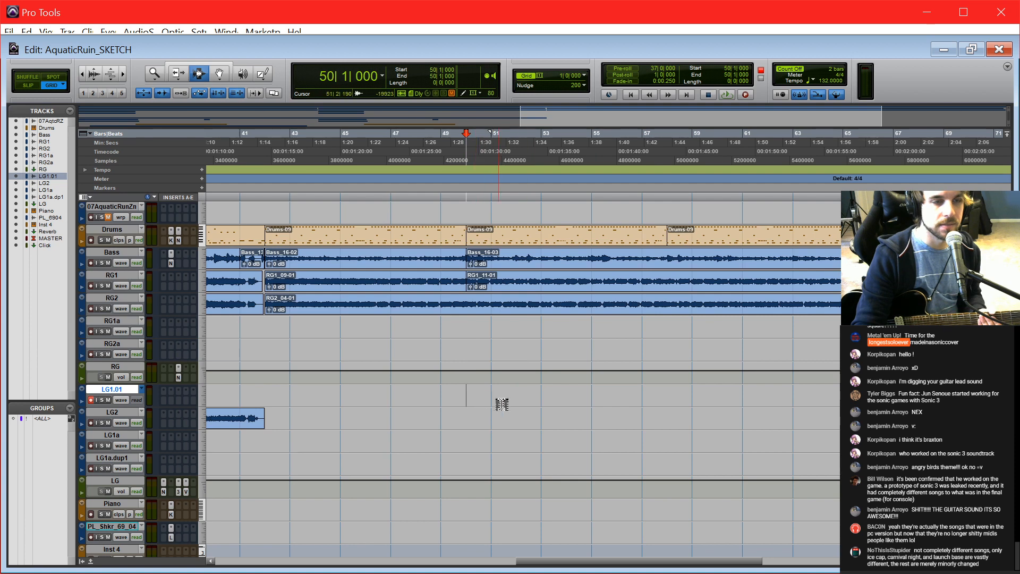
left_click(611, 397)
left_click(475, 397)
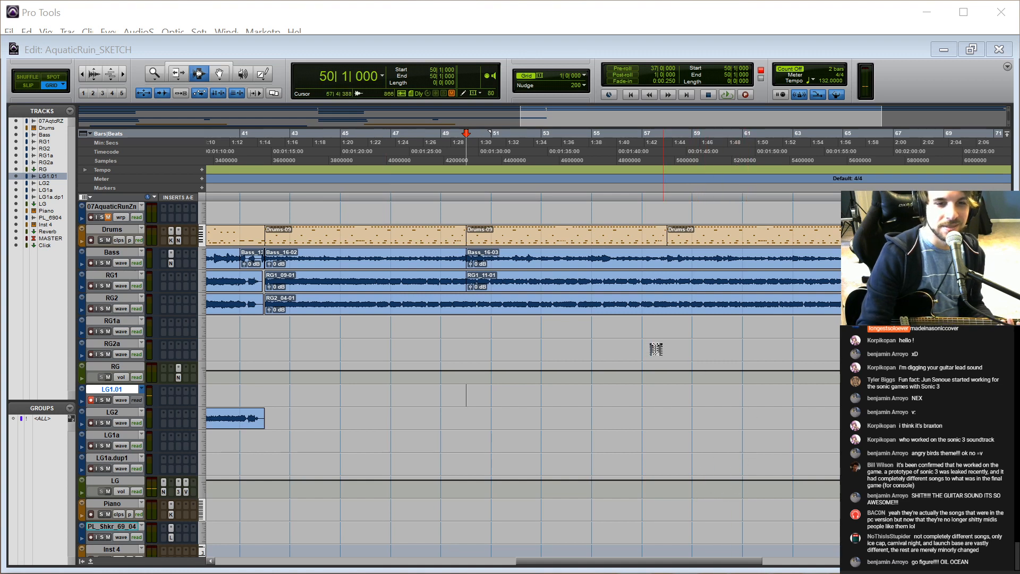
left_click(534, 441)
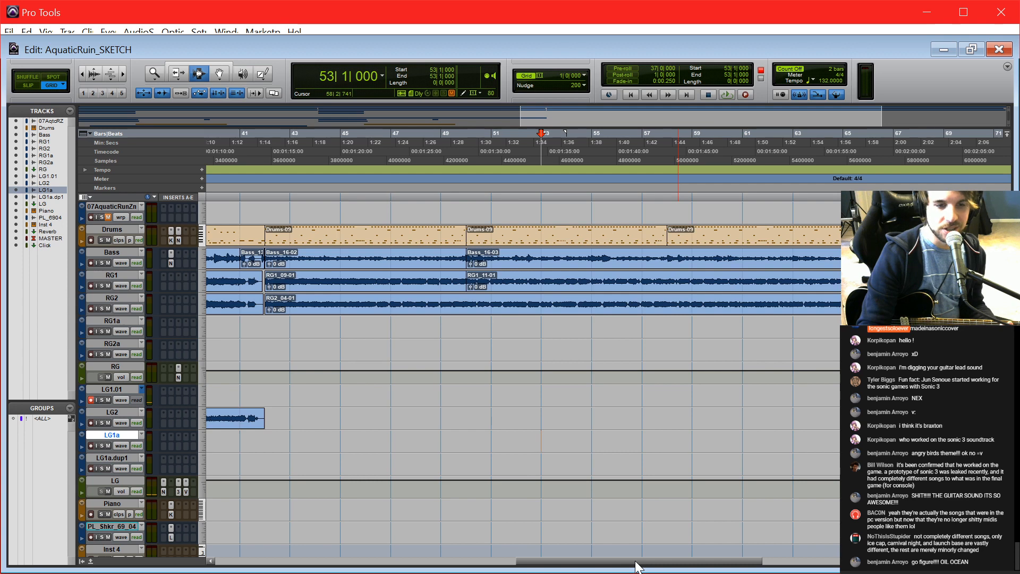
left_click_drag(638, 562, 600, 562)
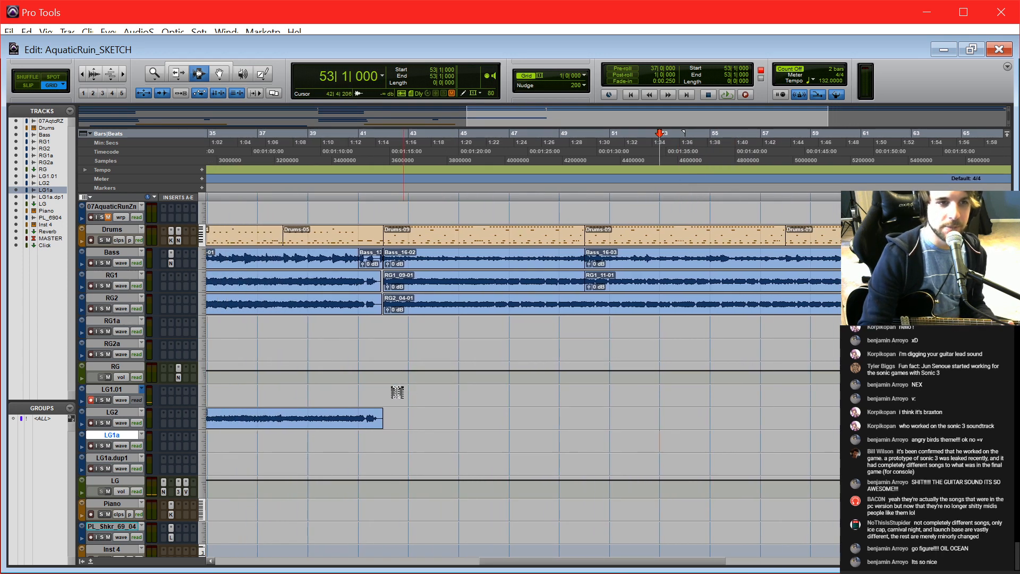
left_click(388, 421)
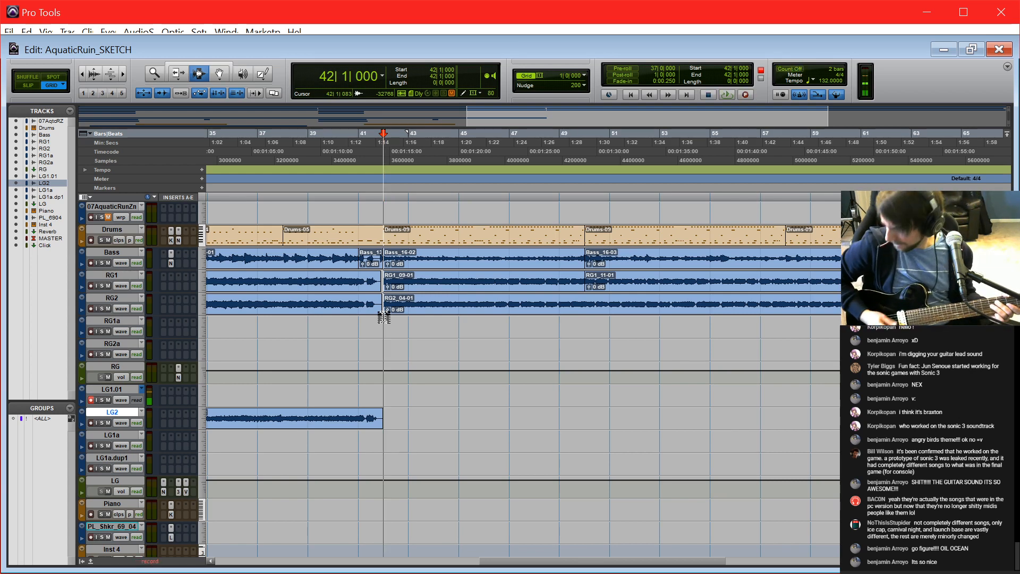
key("ctrl+space")
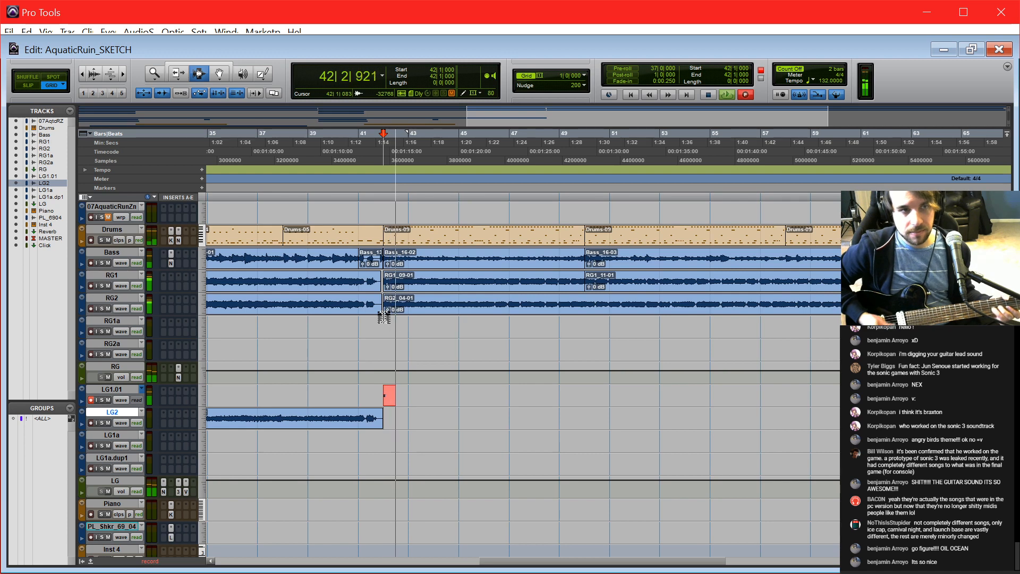
key("space")
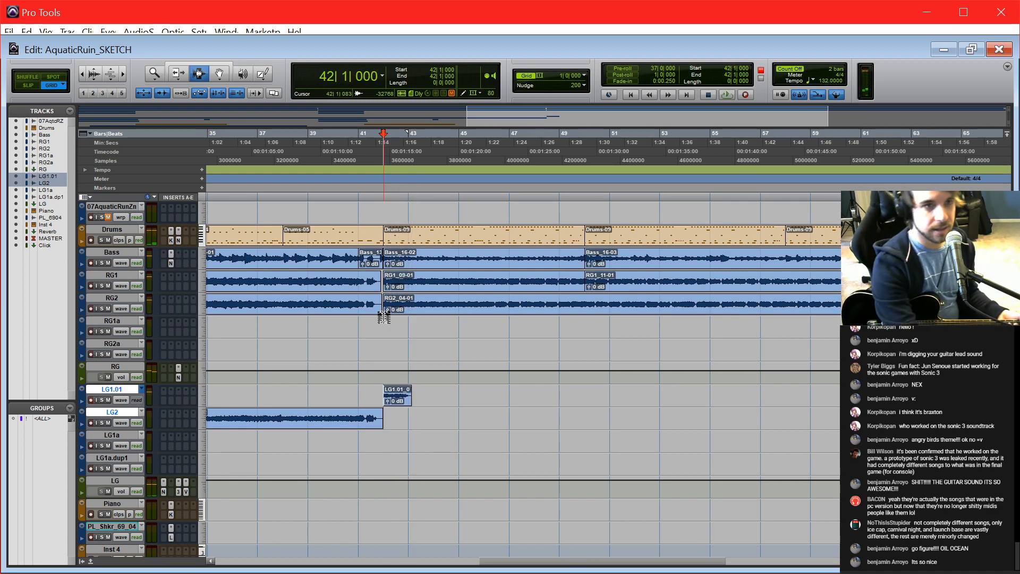
key("ctrl+z")
Step: Move the edit cursor to bar 50 and record a trial lead guitar take to about bar 57
key("KP_2")
key("KP_2")
key("KP_2")
key("KP_2")
key("KP_2")
key("KP_2")
key("KP_2")
key("KP_2")
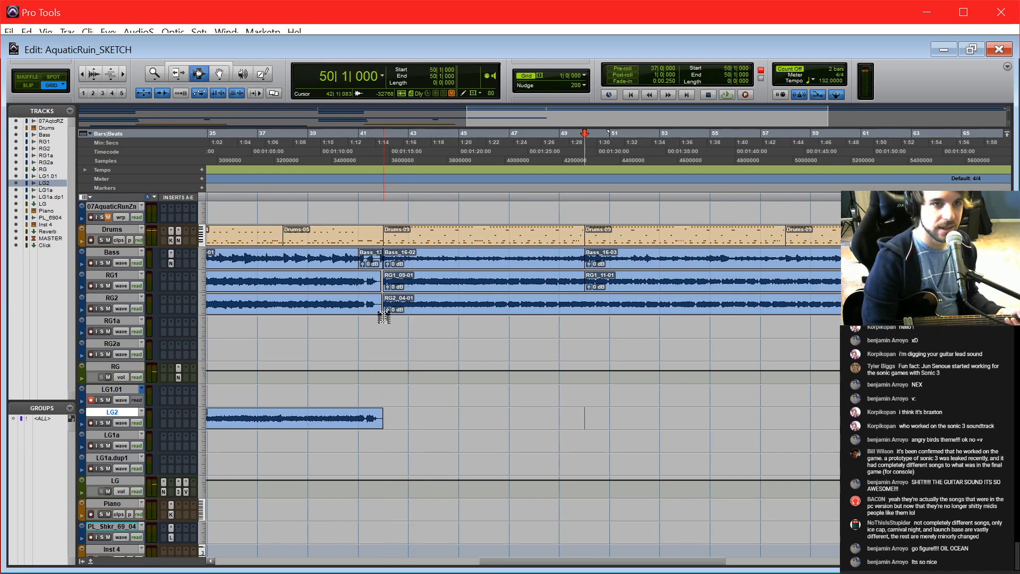
key("ctrl+space")
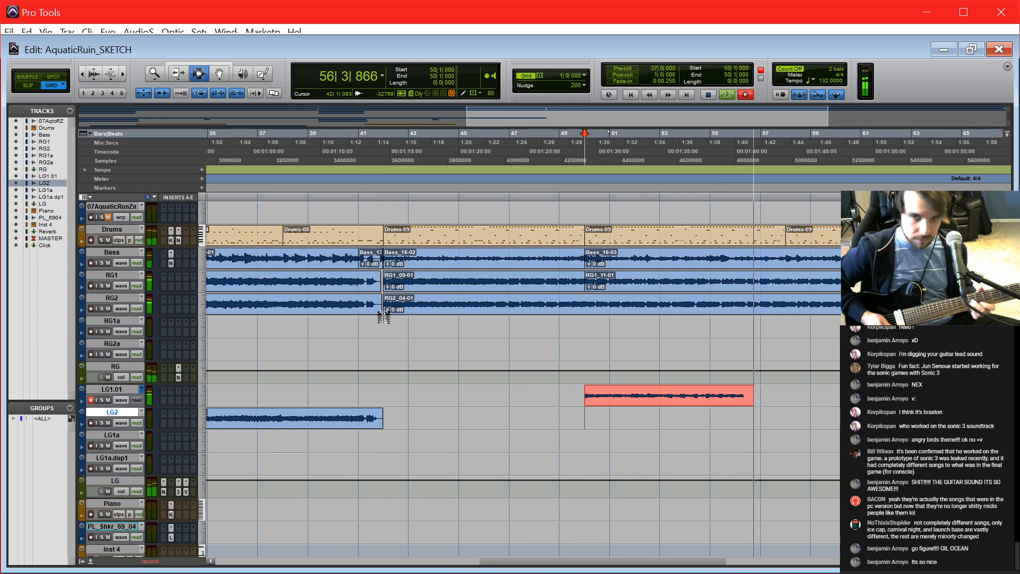
key("space")
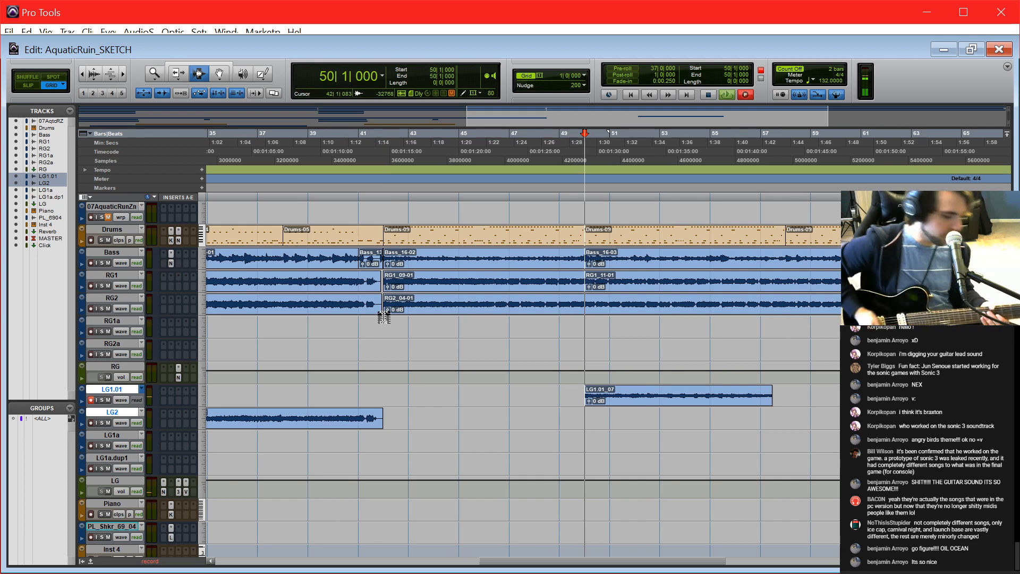
Step: Record another lead guitar take from bar 50 to about bar 75 and delete the resulting clip
key("ctrl+space")
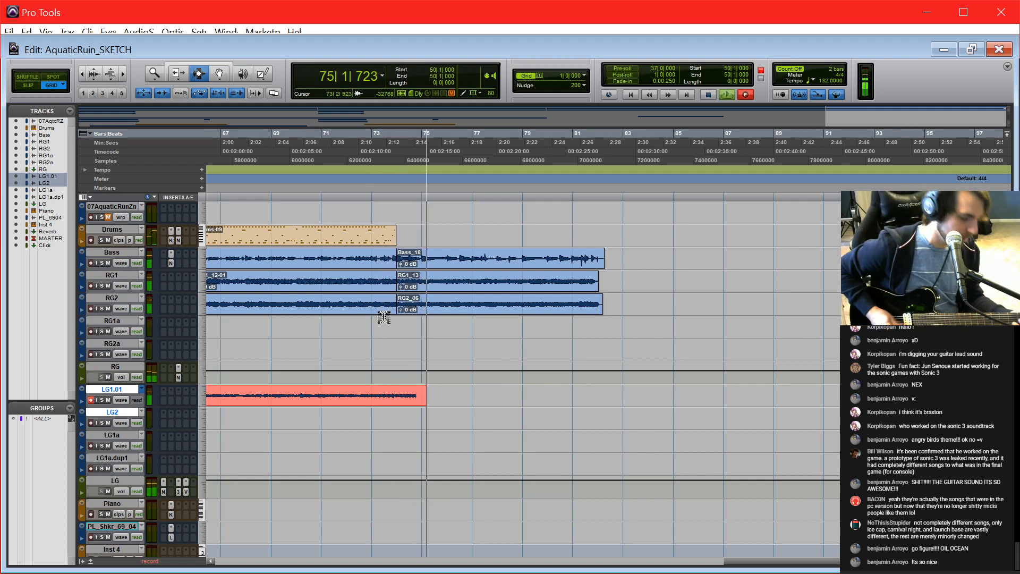
key("space")
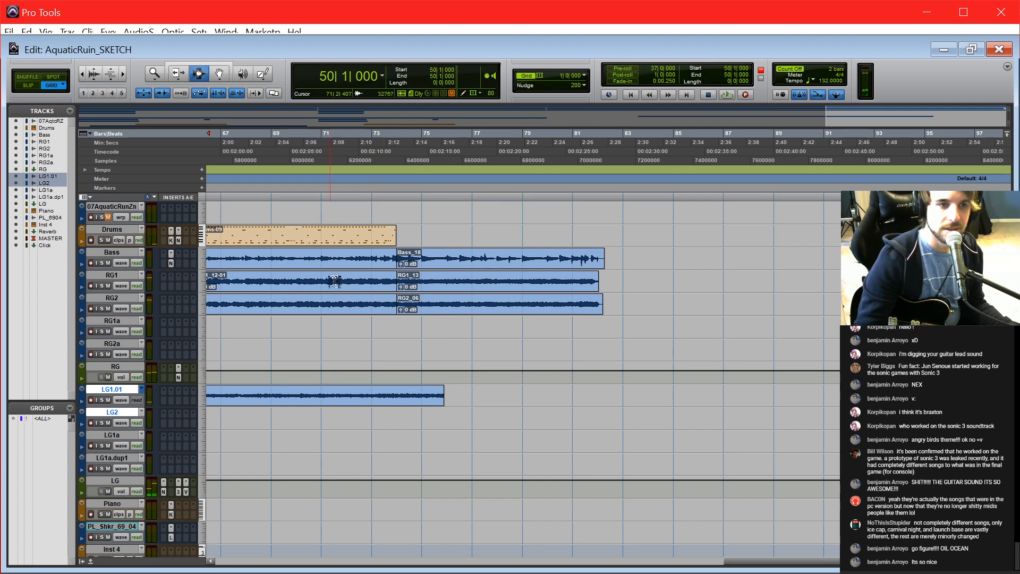
left_click_drag(750, 566, 542, 564)
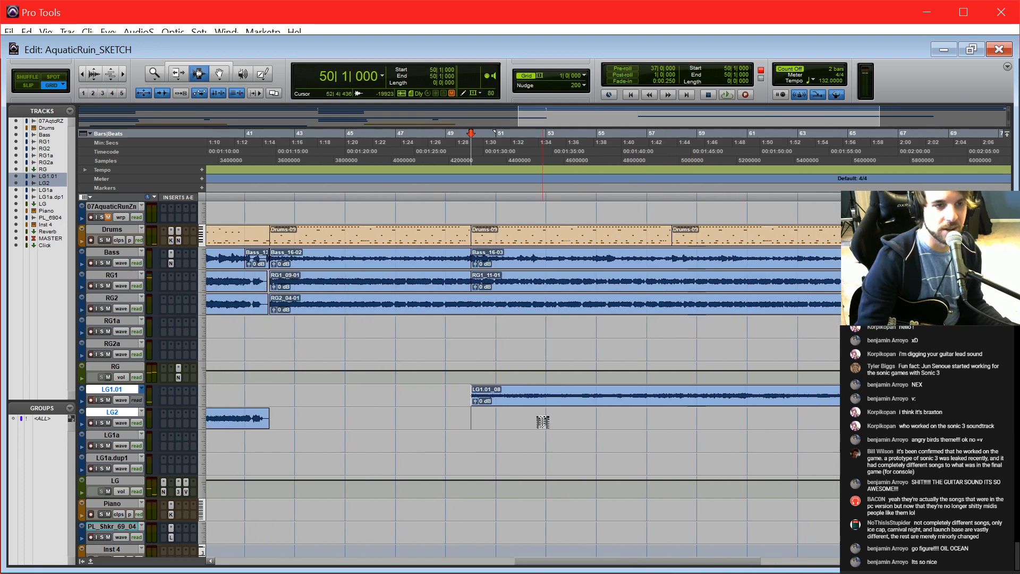
left_click(551, 396)
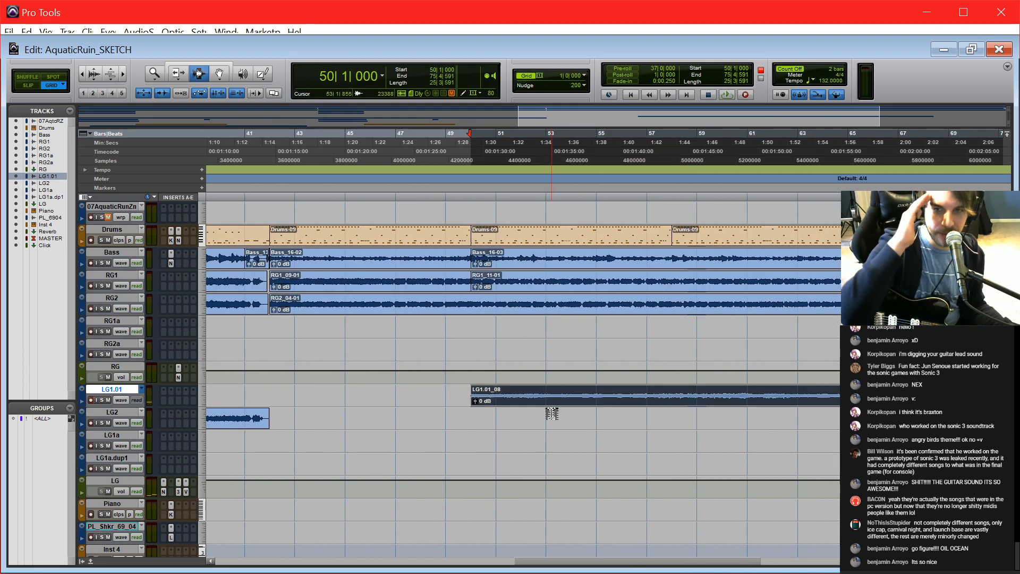
key("Delete")
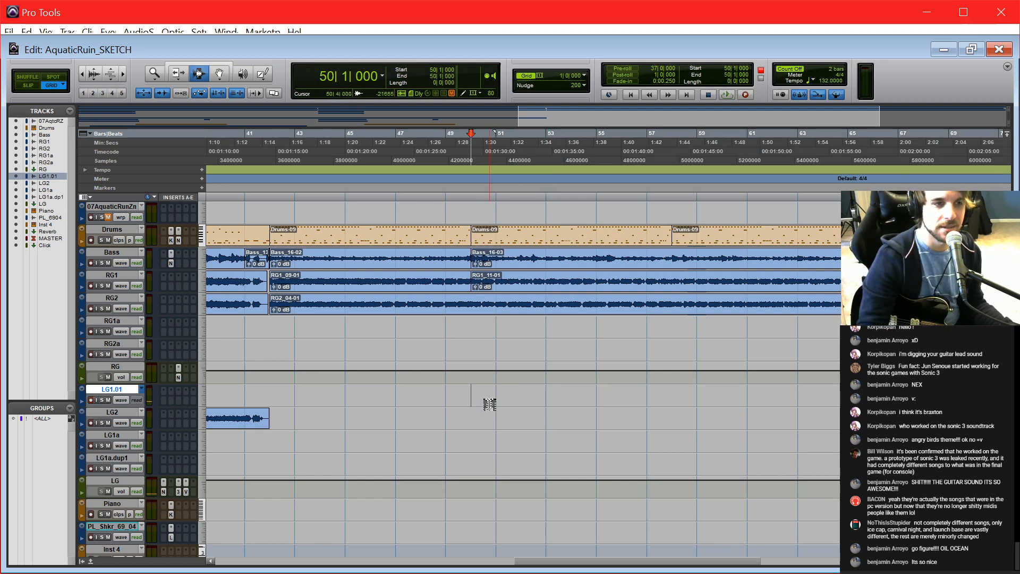
Step: Switch the lead guitar track back to its original LG1 playlist
left_click(142, 388)
mouse_move(177, 438)
left_click(181, 463)
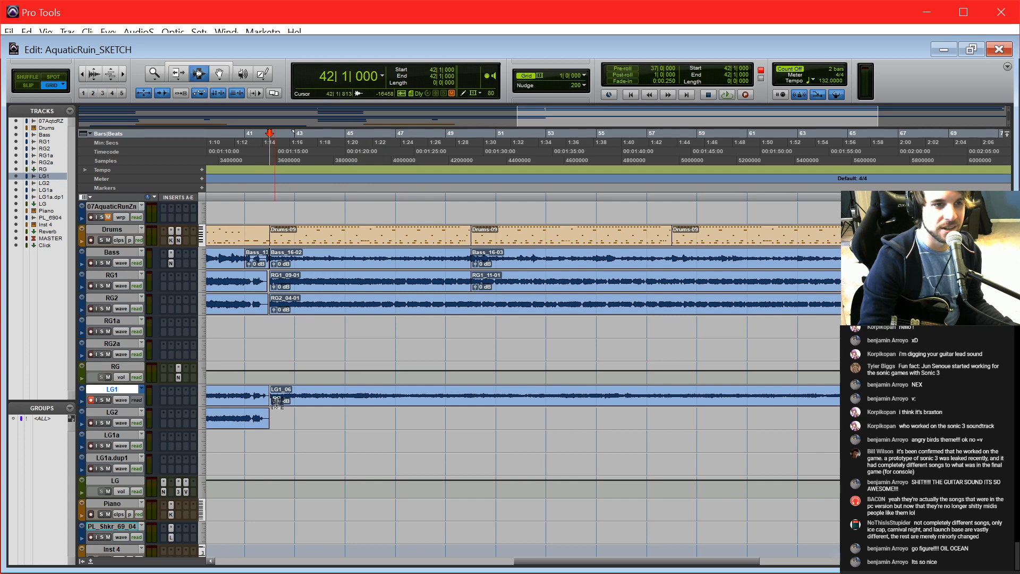
left_click(295, 411)
left_click_drag(534, 564, 675, 541)
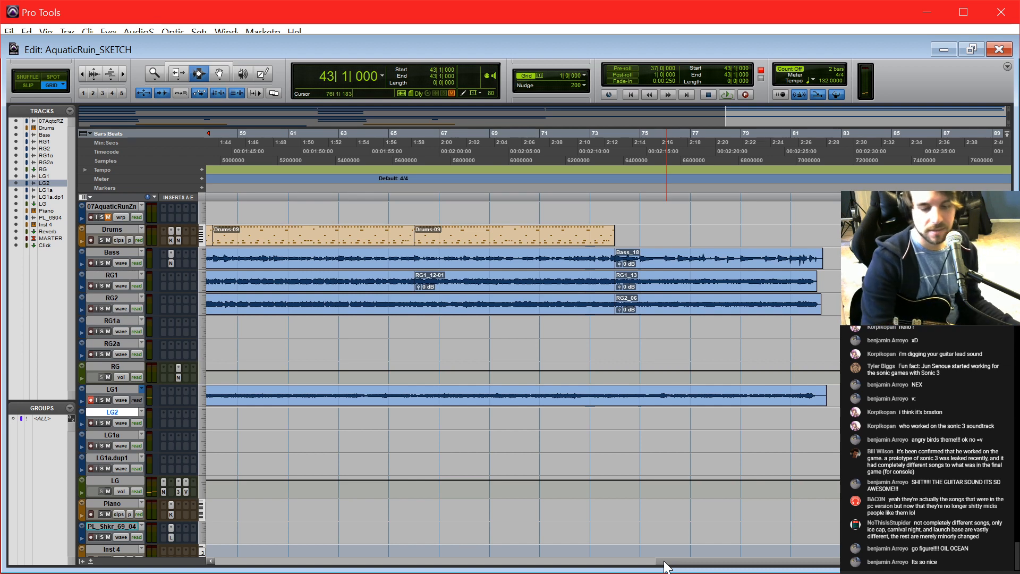
key("shift+Return")
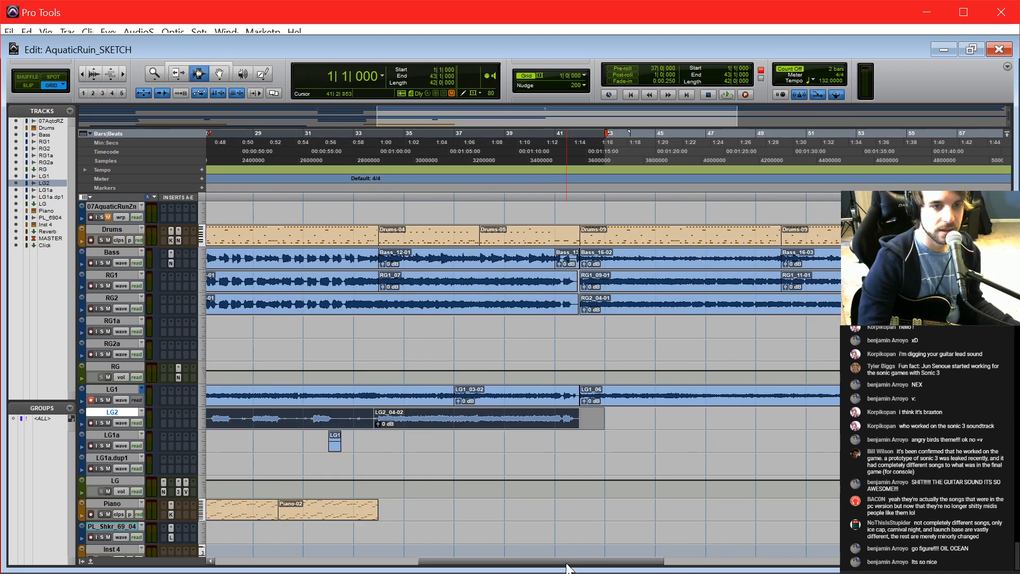
left_click_drag(568, 564, 774, 537)
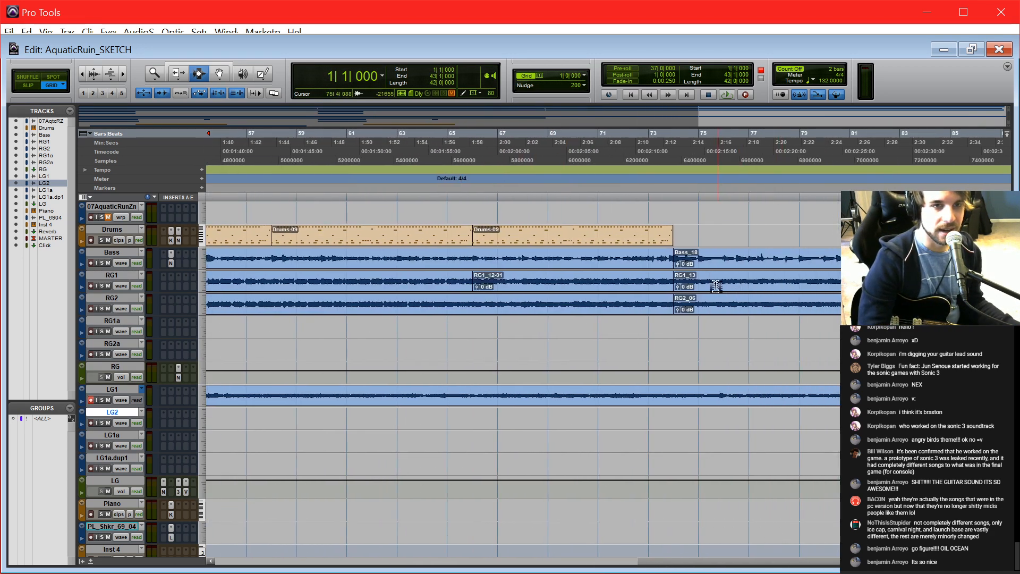
Step: Place the edit cursor at bar 74 on the Drums track and open its last clip in the MIDI editor
left_click(700, 241)
left_click(679, 238)
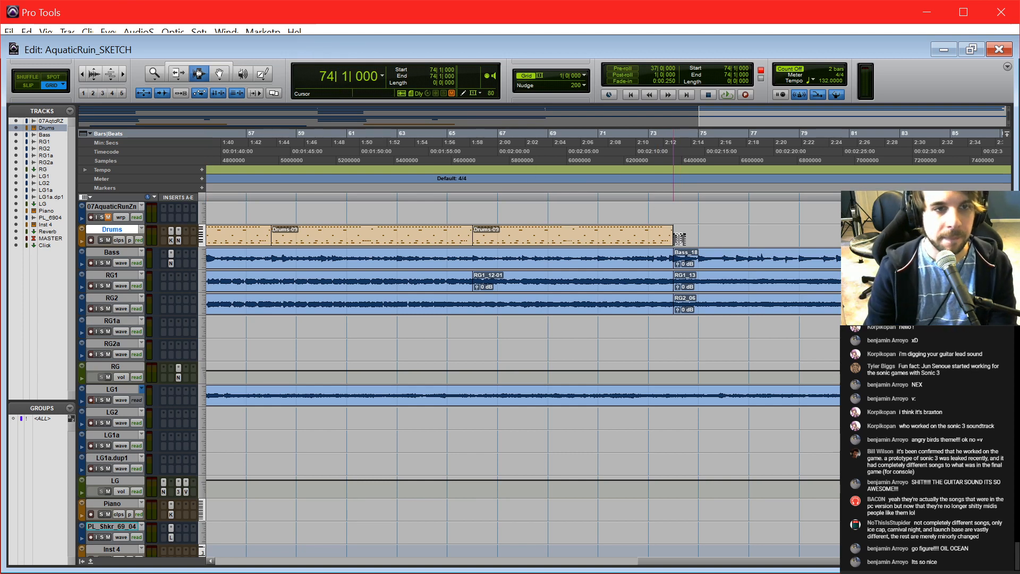
double_click(671, 237)
key("t")
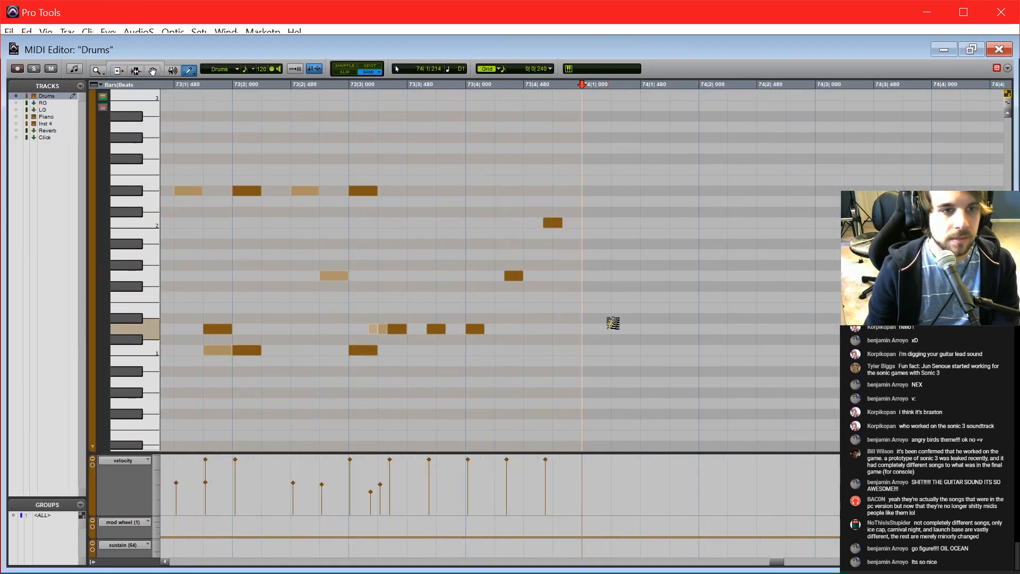
Step: Draw bar 74's drum pattern with C1 kicks on beat 1 and after beat 2, a D1 snare on beat 3 and two closing G1 hits
key("r")
scroll(585, 332, "right", 2)
left_click(515, 350)
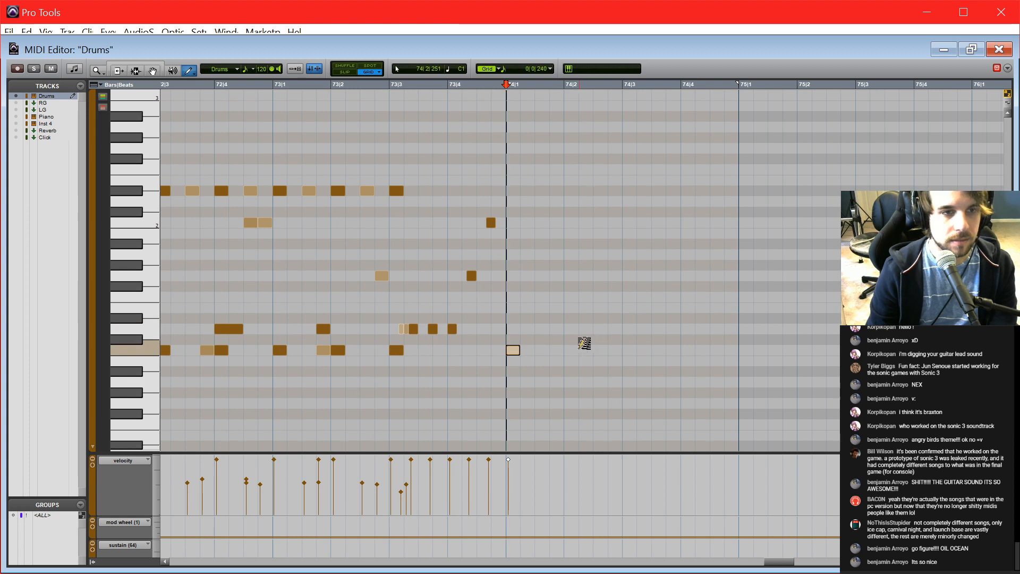
left_click(605, 349)
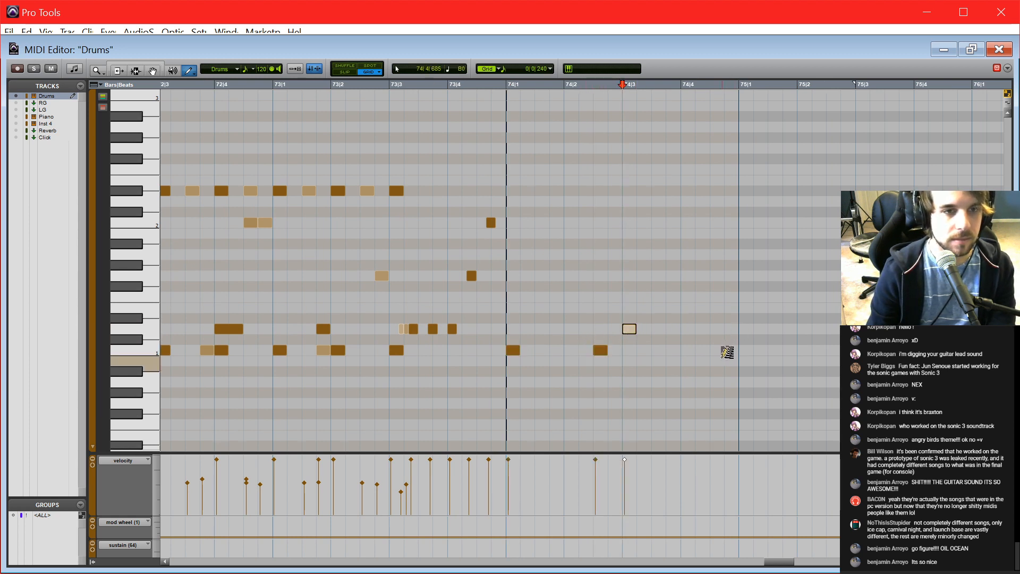
left_click(722, 273)
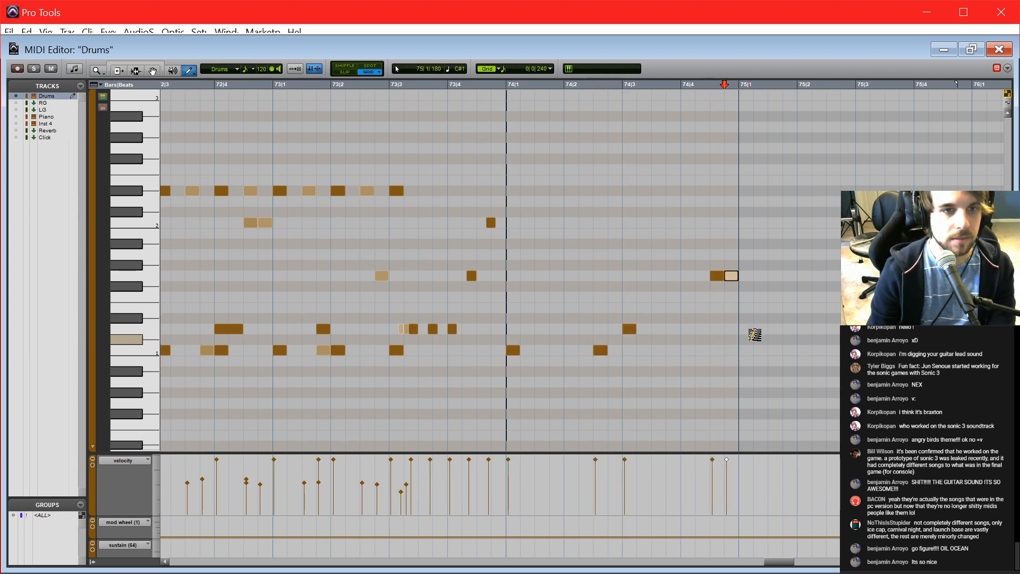
Step: Draw three syncopated C1 kicks in the first half of bar 75 and D1 snares on beats 3 and 4
left_click(746, 350)
left_click(790, 350)
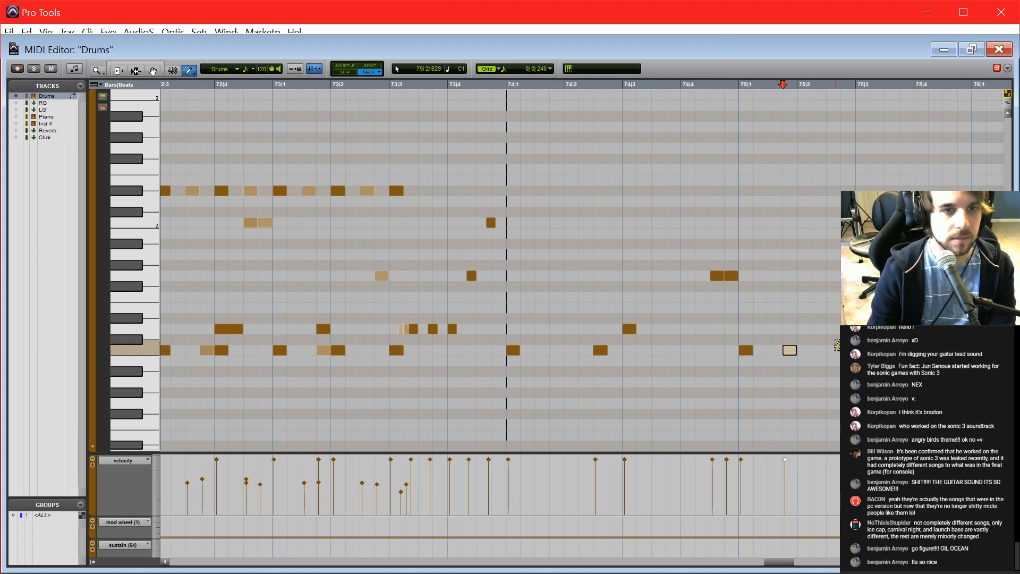
scroll(786, 334, "right", 4)
left_click(686, 329)
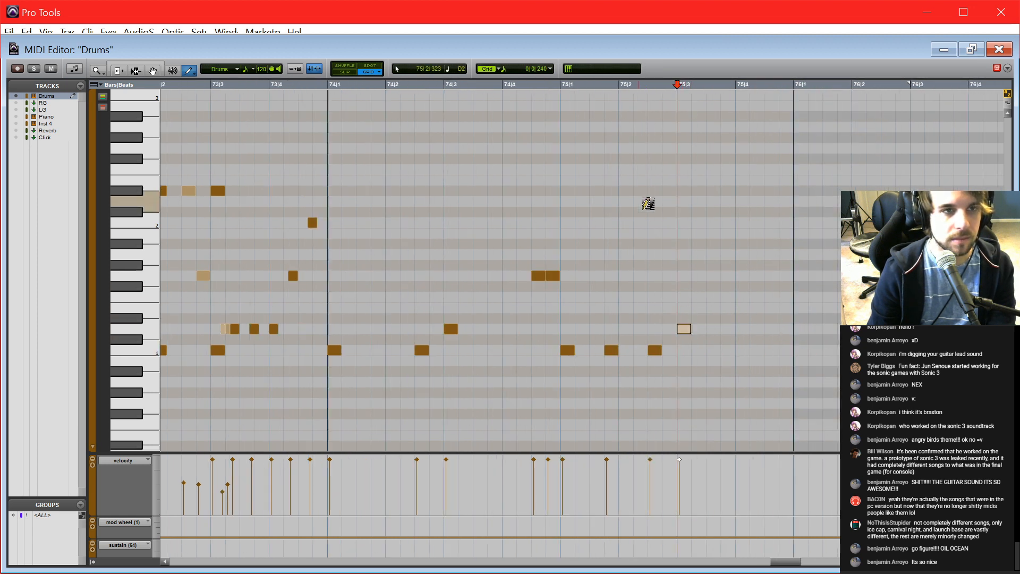
left_click(743, 329)
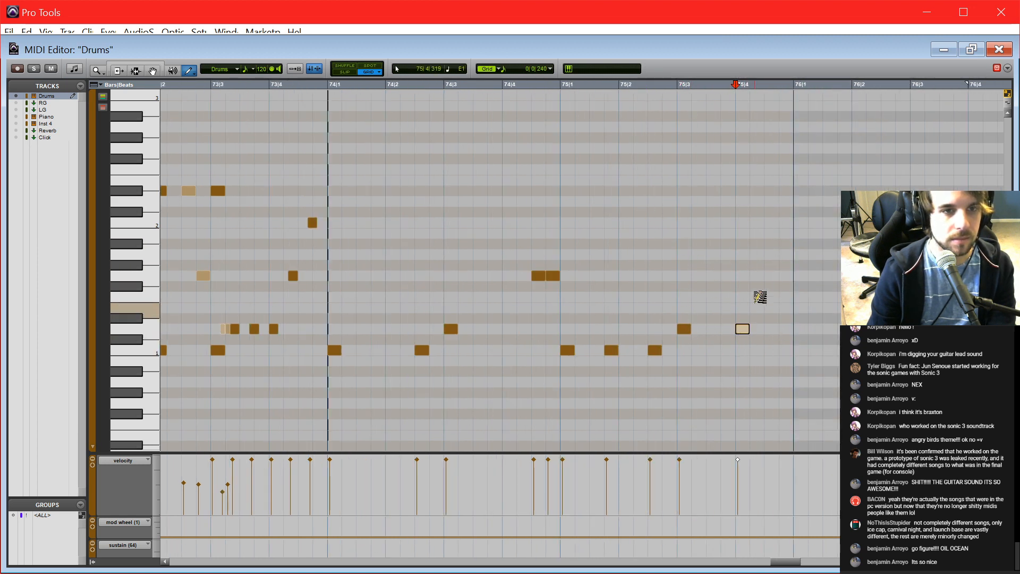
Step: Finish the bar 75 fill with one G1 and two C2 sixteenth notes after the beat 4 snare
left_click(757, 275)
left_click(770, 233)
key("ctrl+z")
left_click(773, 223)
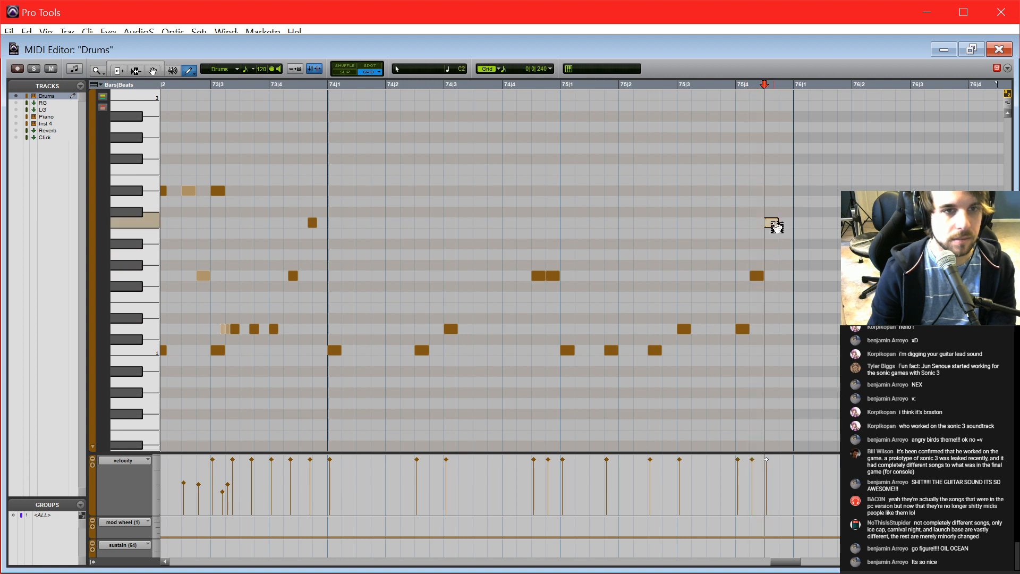
left_click(786, 223)
Step: Set the grid to 1/32 note and add two softer D1 grace notes just before beat 4 of bar 75
left_click(546, 71)
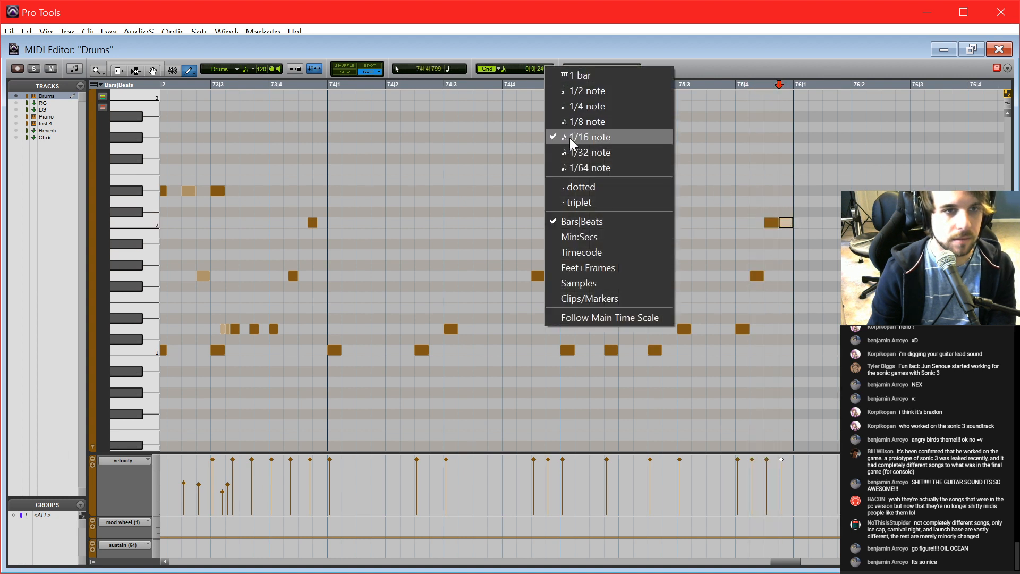
left_click(584, 152)
left_click(724, 329)
left_click(732, 329)
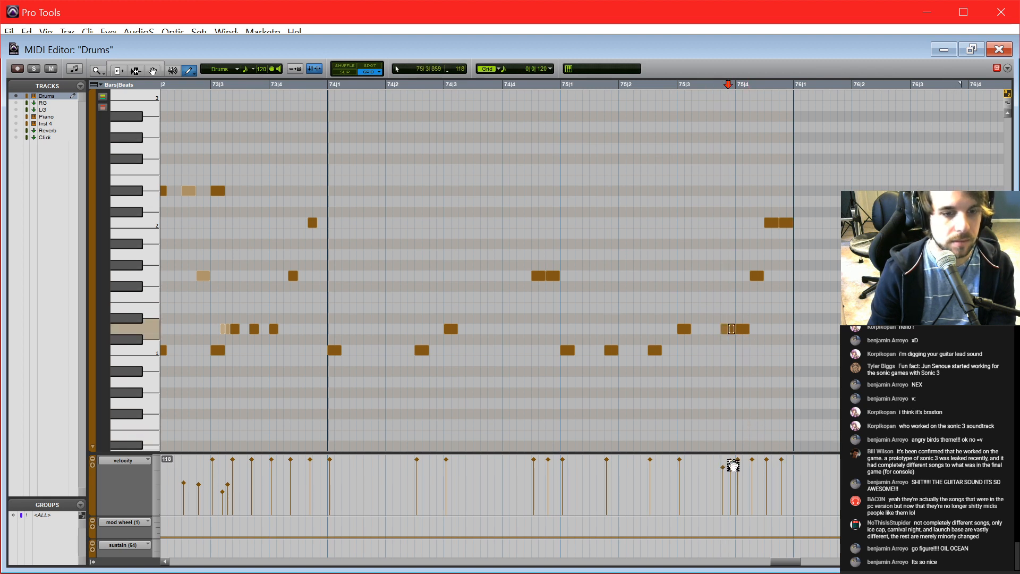
Step: Set the grid to 1/16 note and draw a C#2 hit on bar 74 beat 1, followed by Bb1 hits on every beat through bar 75 beat 3
left_click(521, 71)
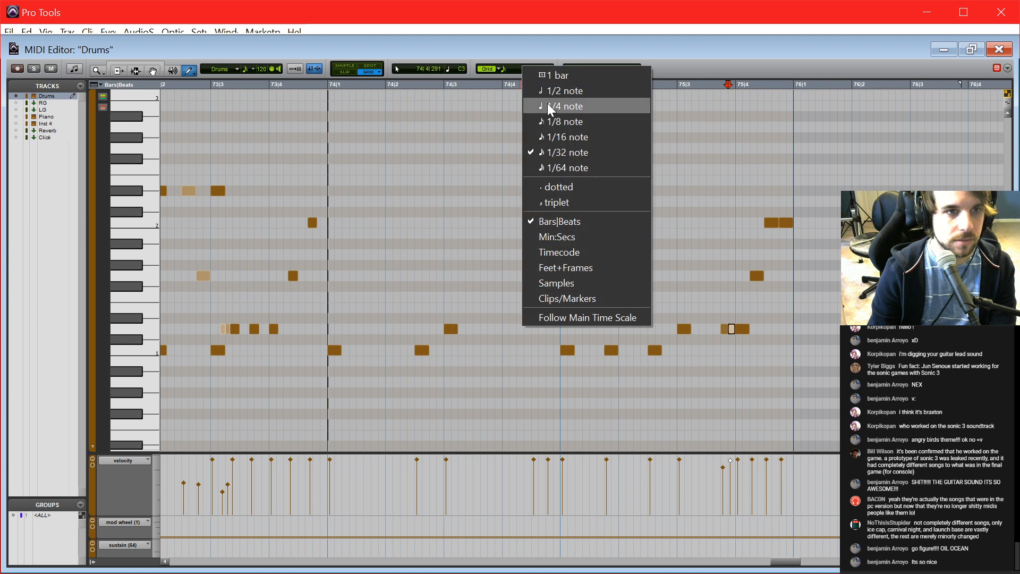
left_click(556, 137)
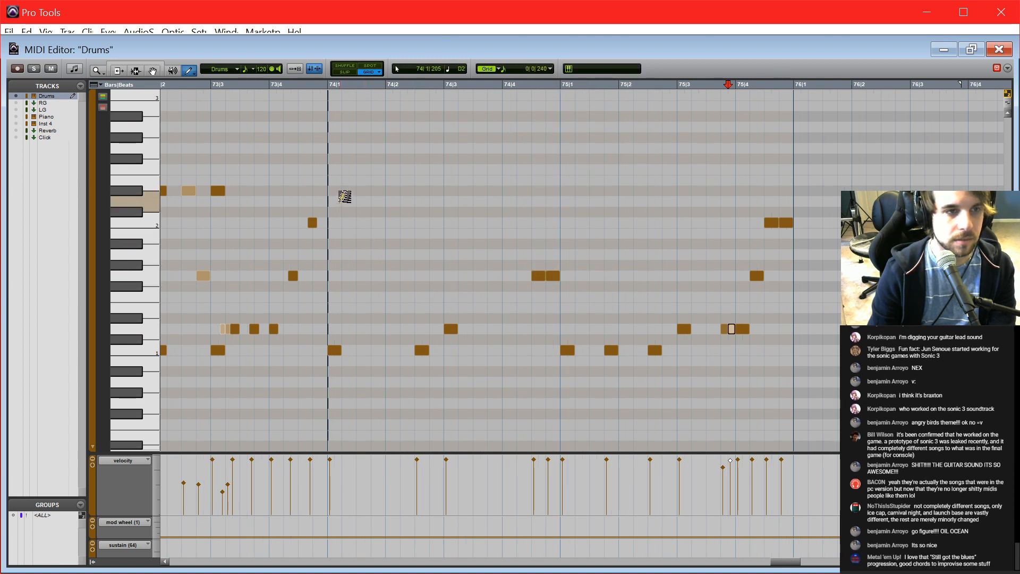
left_click(335, 211)
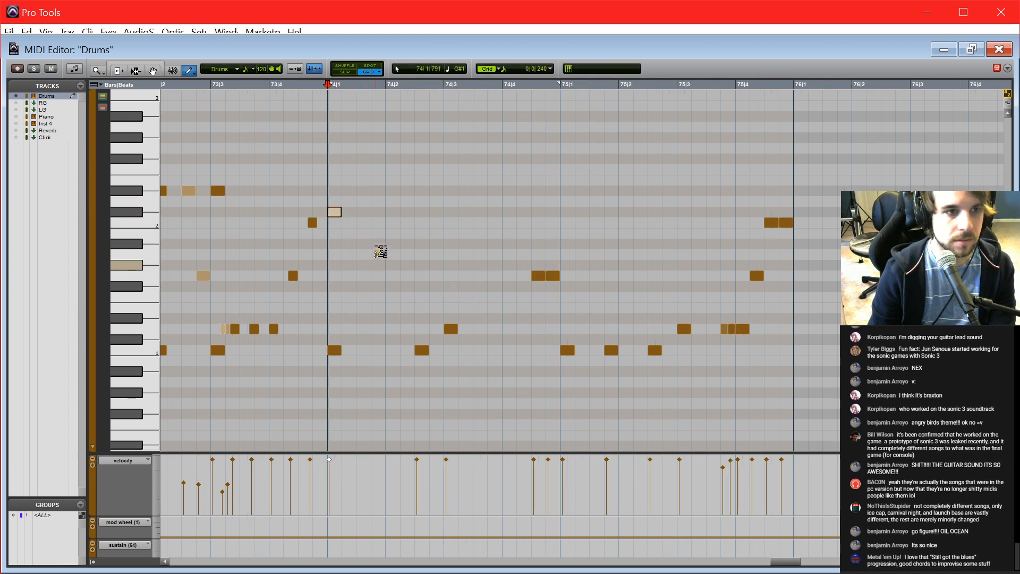
left_click(450, 244)
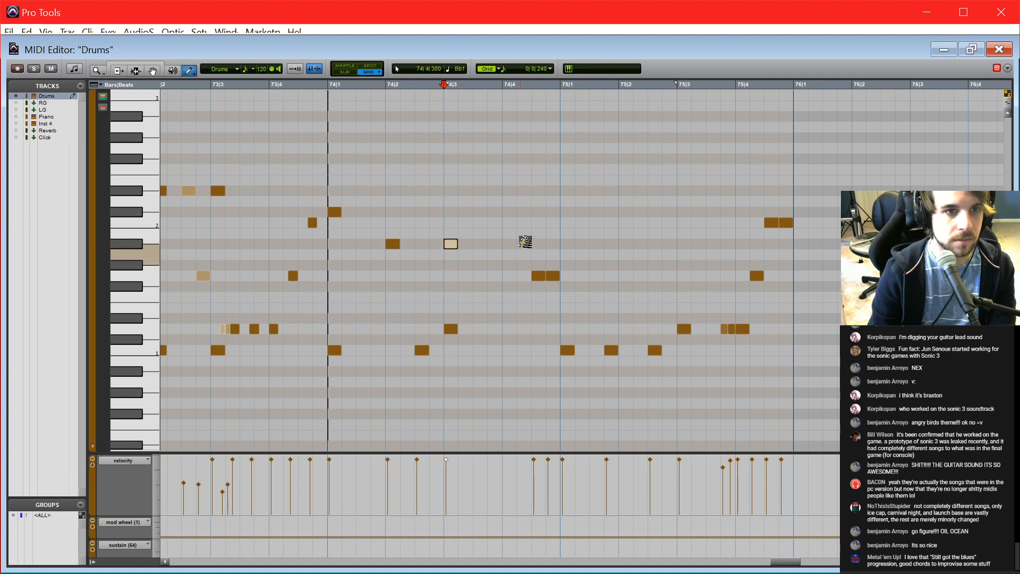
key("F8")
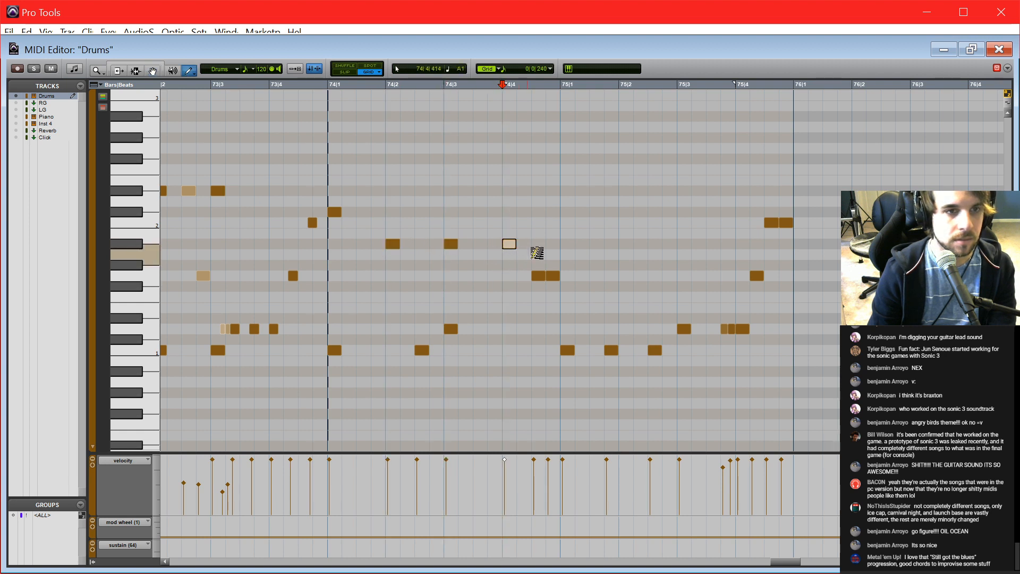
left_click(566, 243)
left_click(626, 244)
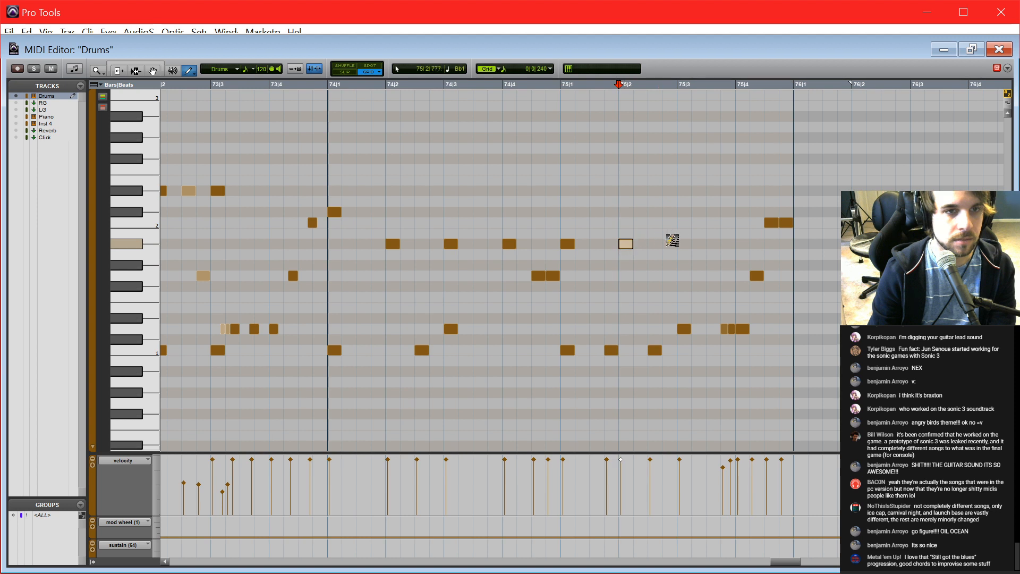
Step: Audition the drums from bar 74 and add E2 and G2 accents above the second and third kicks of bar 75
key("F7")
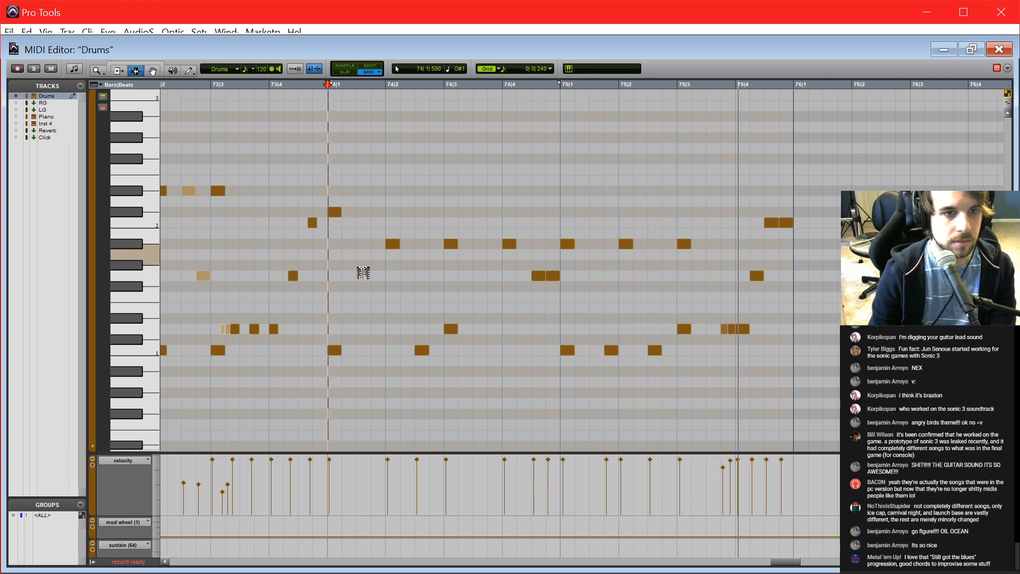
left_click(383, 290)
scroll(611, 346, "right", 3)
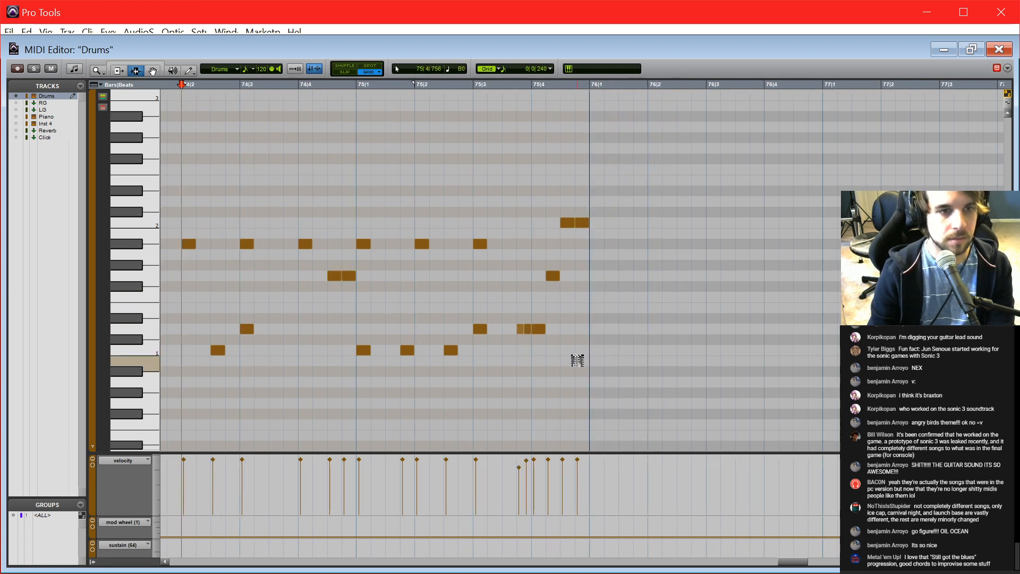
key("F10")
left_click(407, 180)
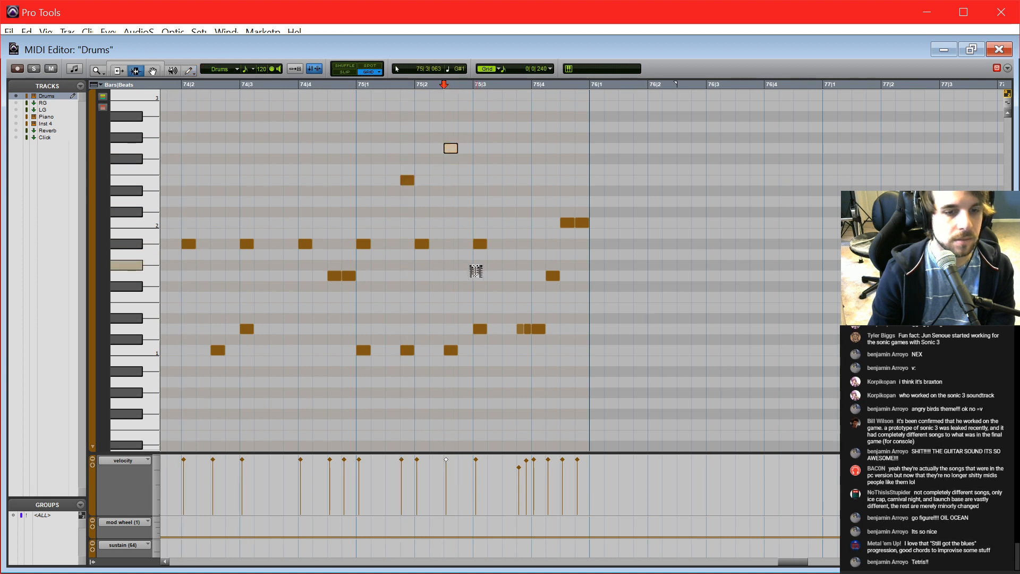
scroll(547, 269, "right", 2)
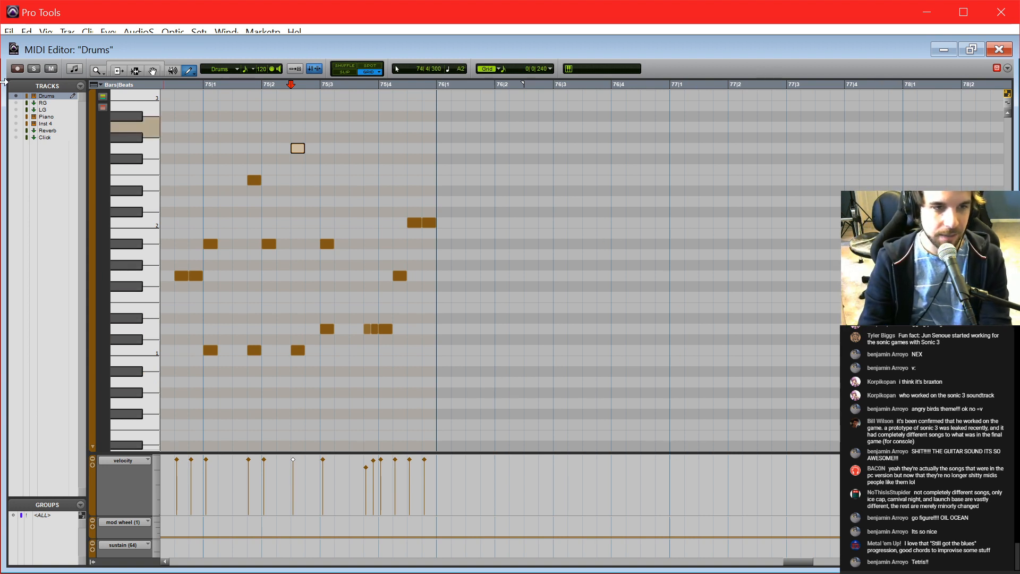
left_click(860, 343)
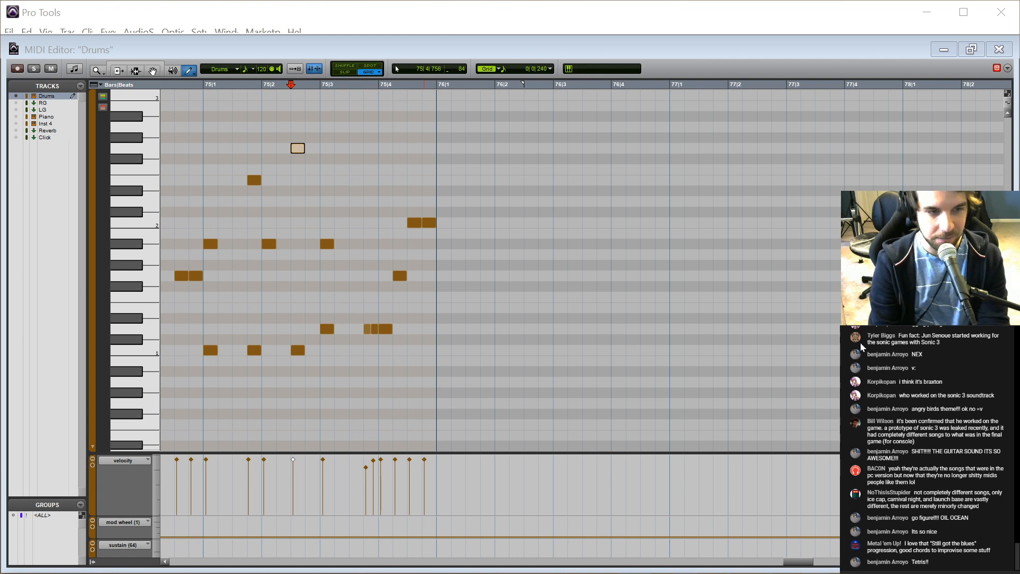
key("alt+Tab")
key("alt+Tab")
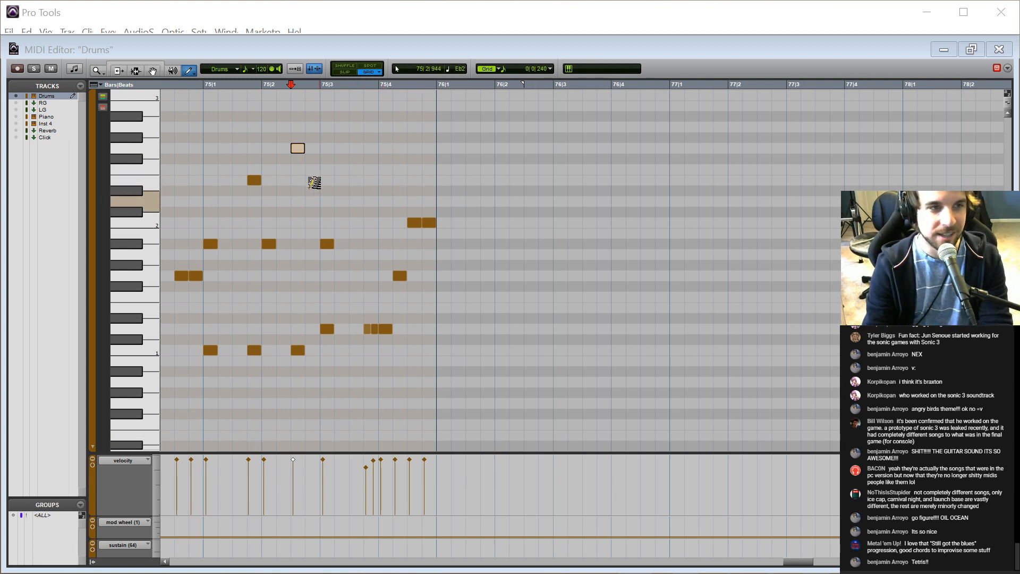
left_click(241, 55)
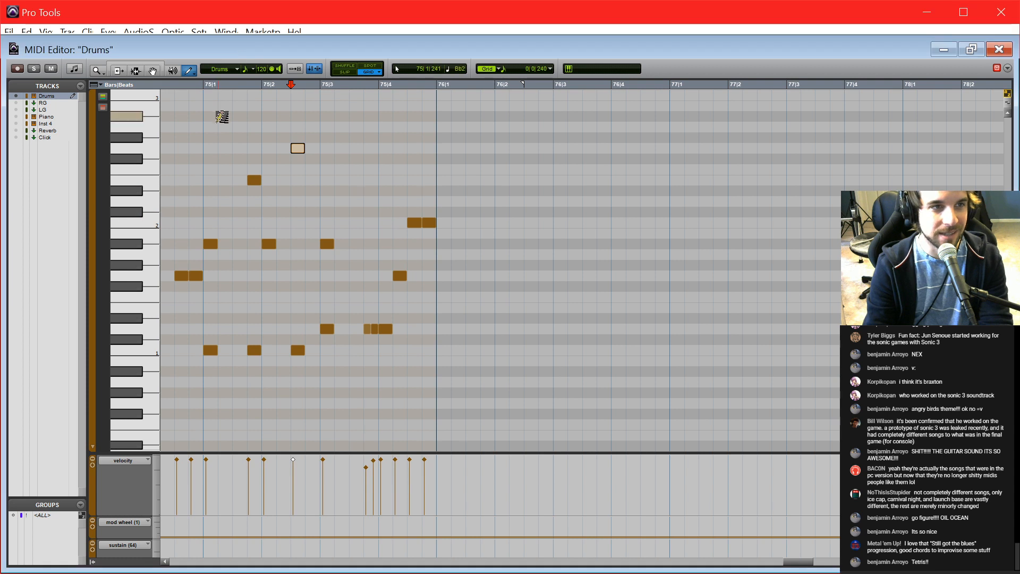
Step: Audition bar 75, then draw C1 kicks on beats 1 and 3 of bar 76 and four G1 sixteenth notes on beat 2
key("F7")
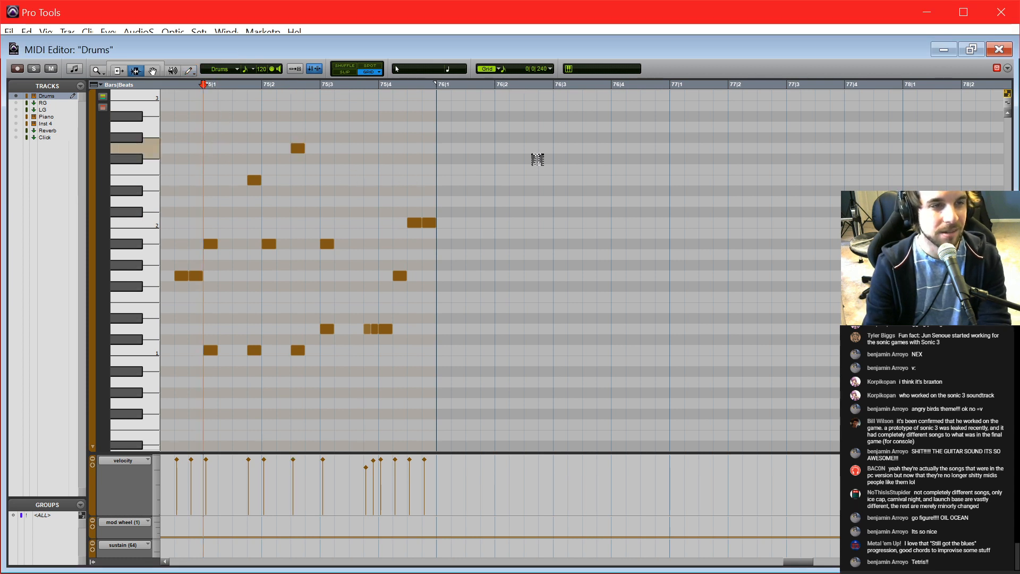
key("space")
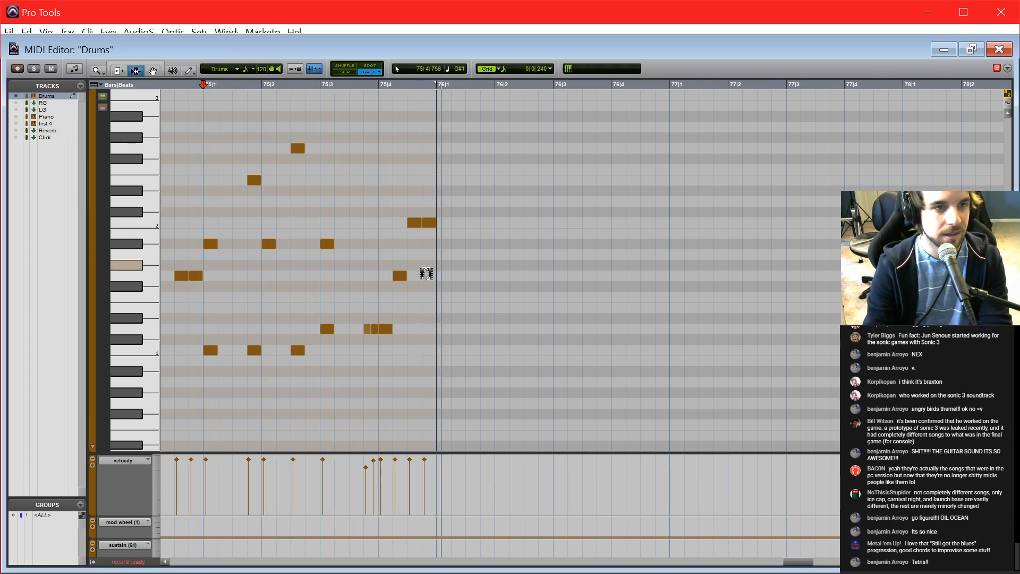
key("F10")
left_click(443, 350)
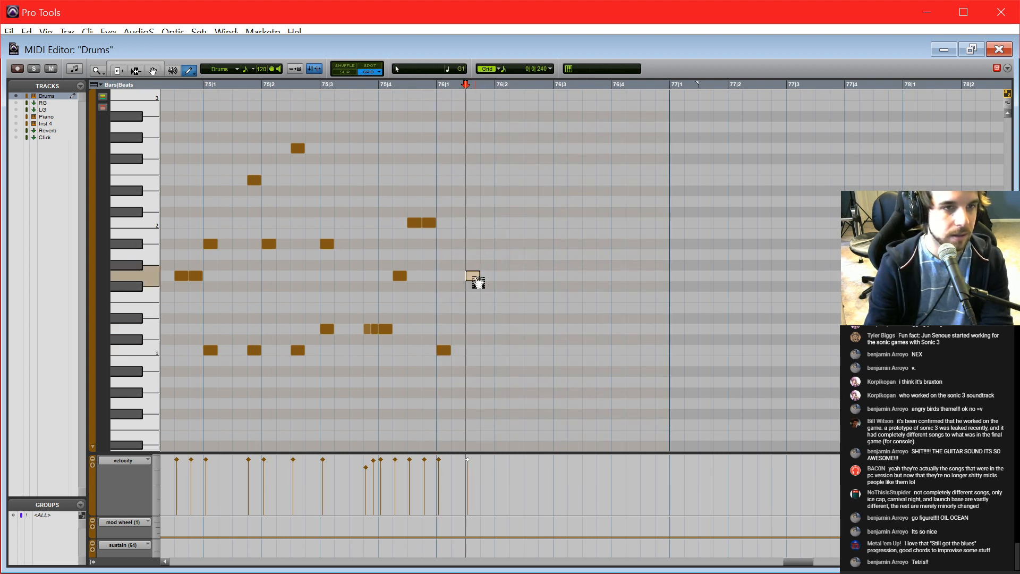
left_click(488, 278)
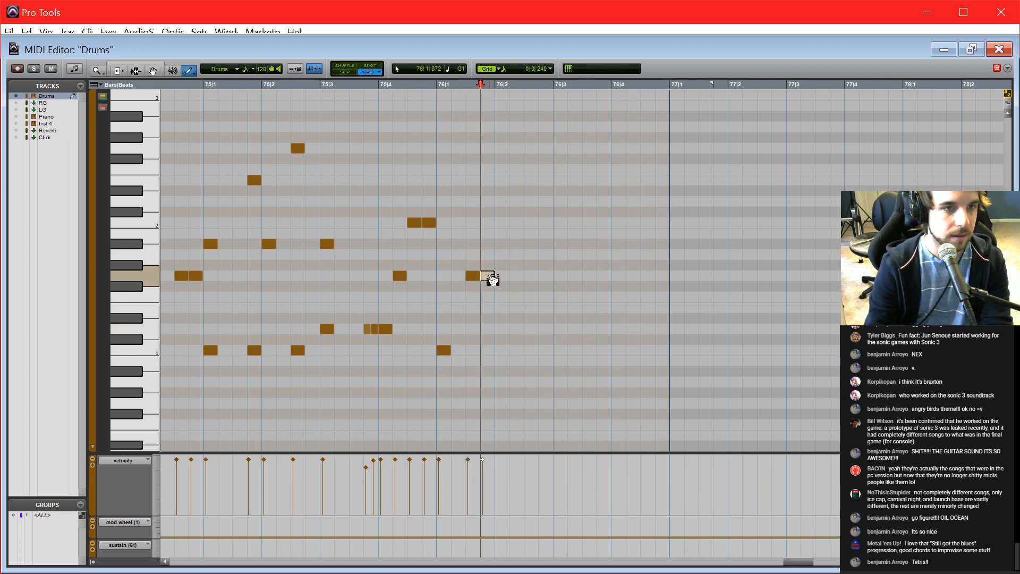
left_click(516, 275)
left_click(530, 275)
left_click(545, 275)
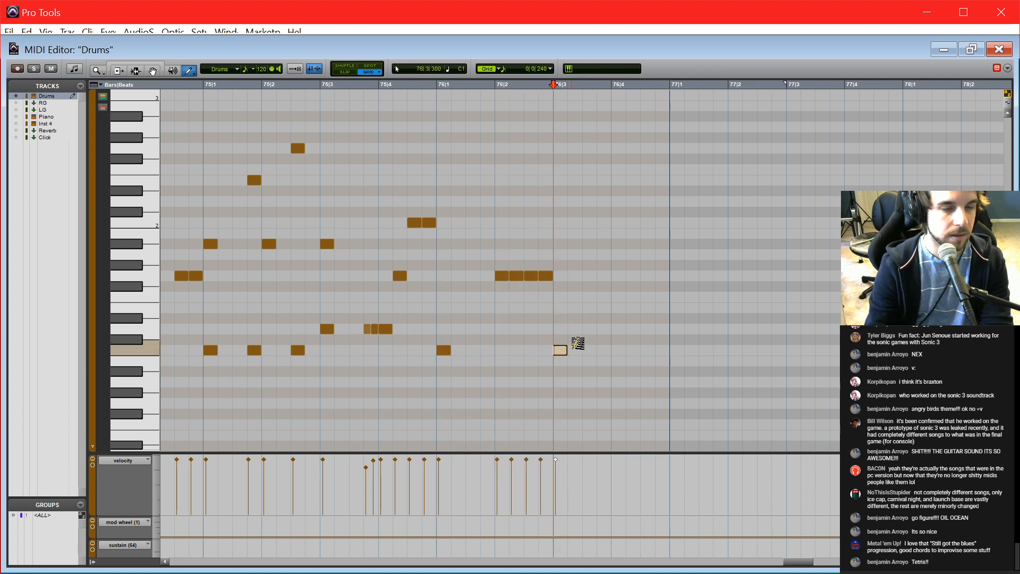
Step: Add a C1 kick on beat 4 of bar 76, a C#2 accent on beat 3 and a G2 accent on beat 4
left_click(617, 350)
left_click(557, 204)
key("ctrl+z")
left_click(558, 211)
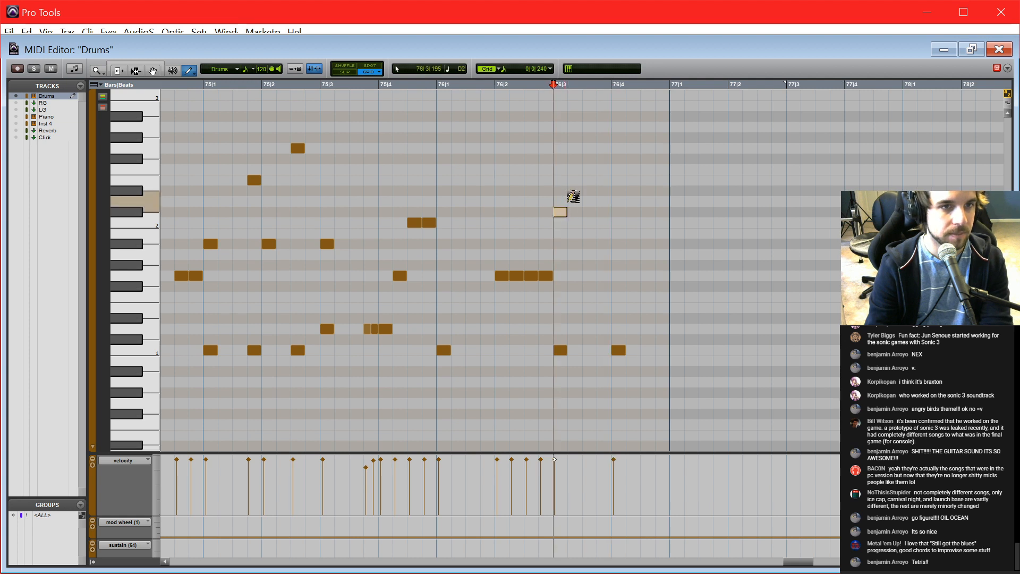
left_click(618, 147)
Step: Audition the drums from bar 76 and add an E2 accent on beat 1 of that bar
key("F7")
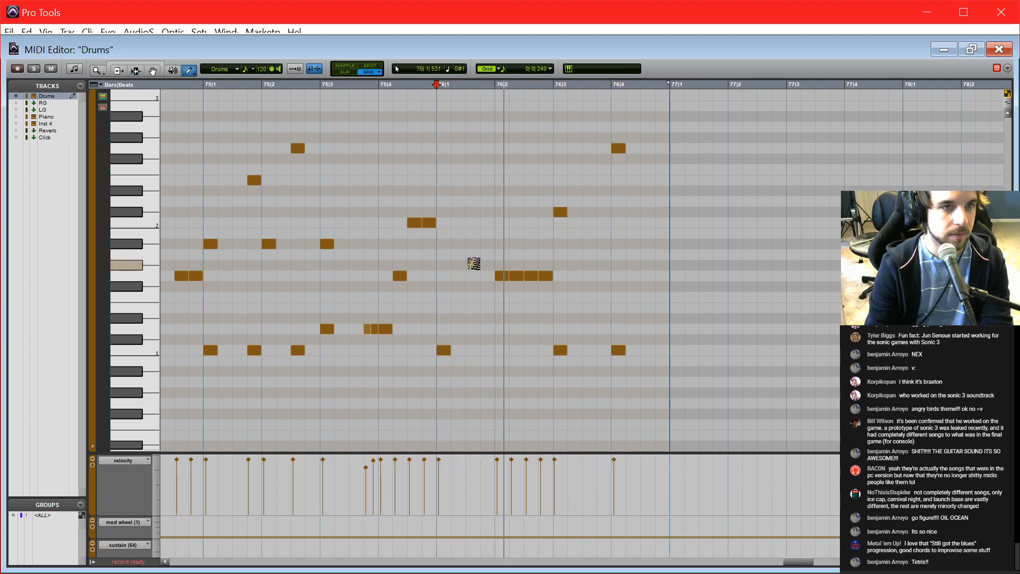
key("F10")
left_click(444, 148)
left_click(448, 116)
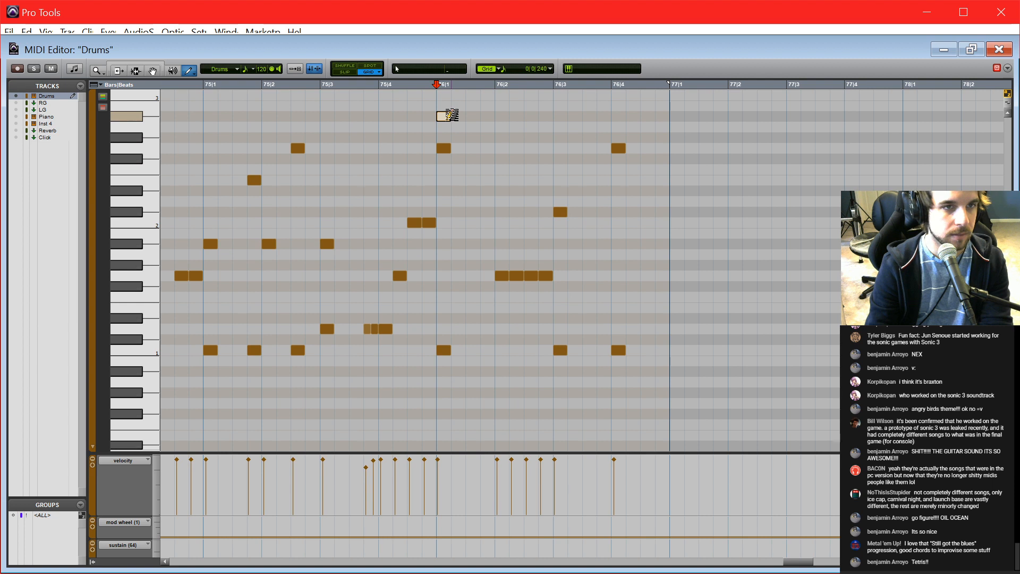
left_click_drag(451, 131, 451, 194)
Step: Play back the edited drum pattern from bar 75 into bar 76 to check the fills
key("F8")
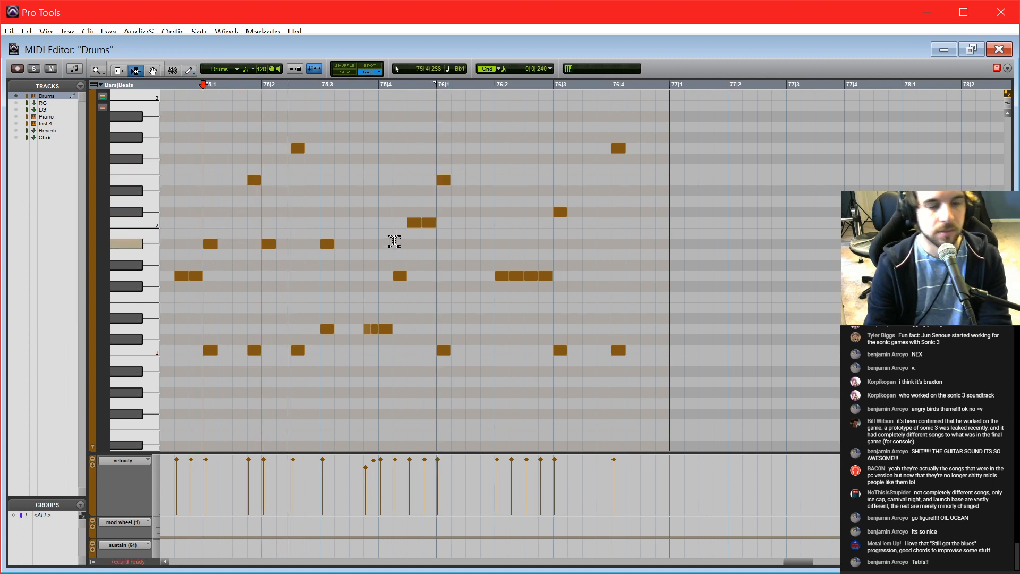
left_click(566, 282)
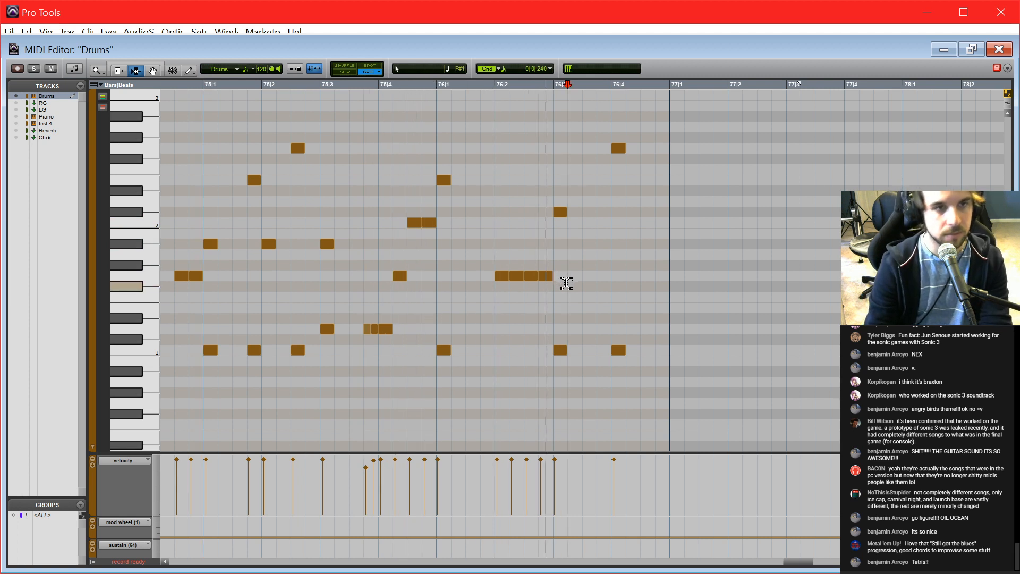
key("space")
key("F10")
scroll(630, 243, "right", 5)
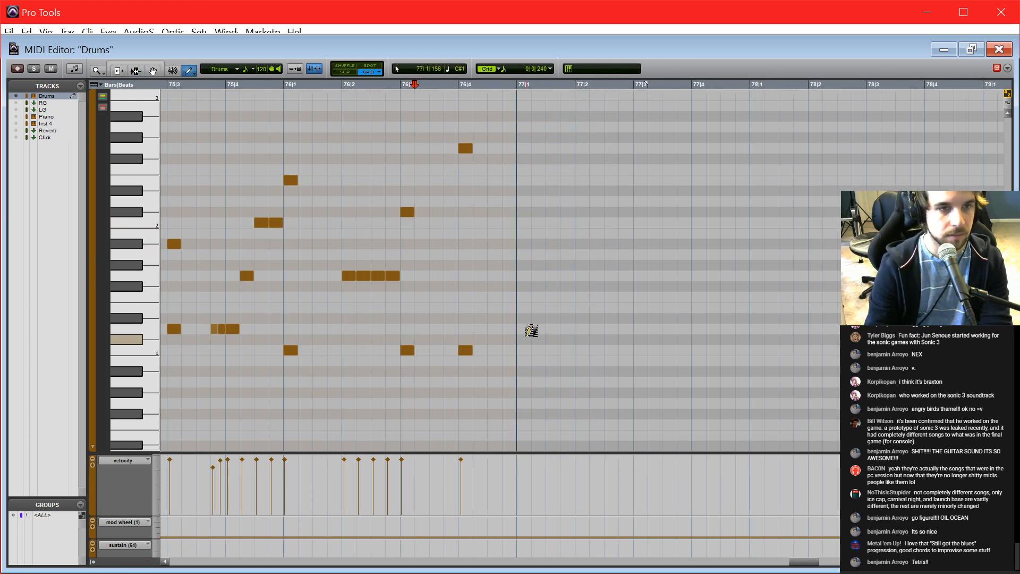
Step: Draw sixteenth notes through beat 1 of bar 77 on the Drums track: C1, A#1, D1 and C1
left_click(529, 348)
scroll(571, 160, "right", 4)
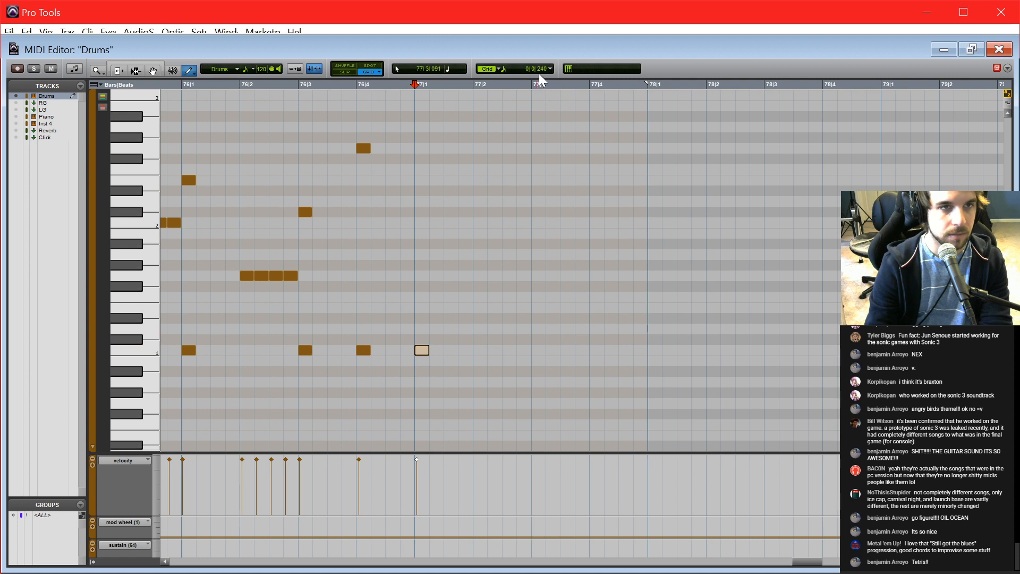
key("t")
scroll(542, 196, "right", 5)
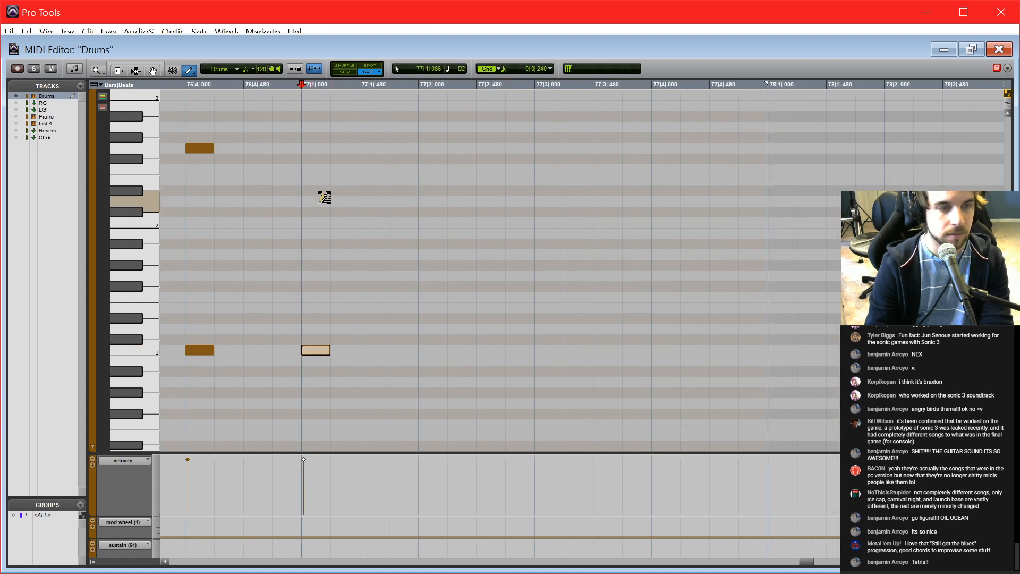
left_click(346, 242)
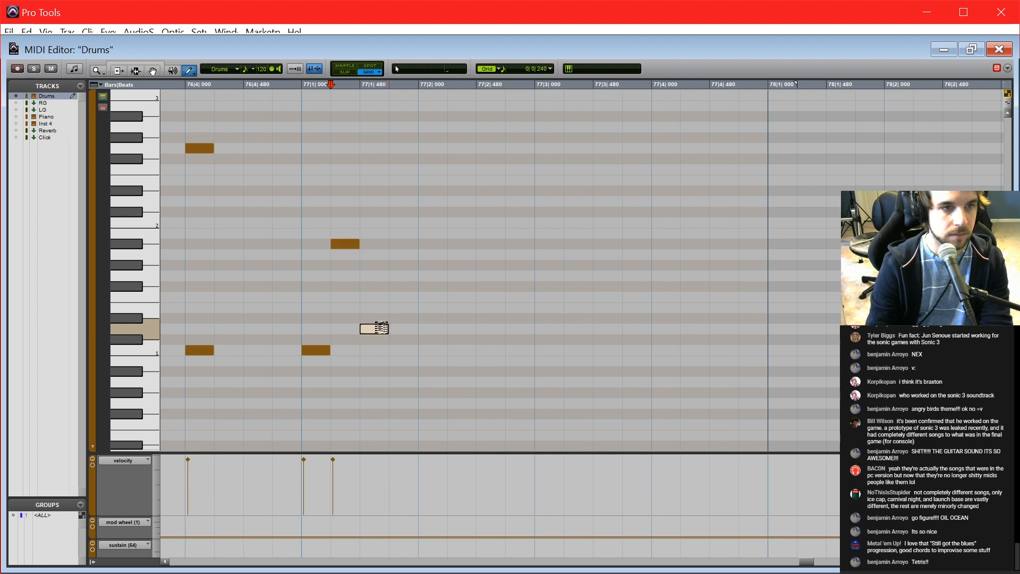
left_click(374, 328)
left_click(404, 349)
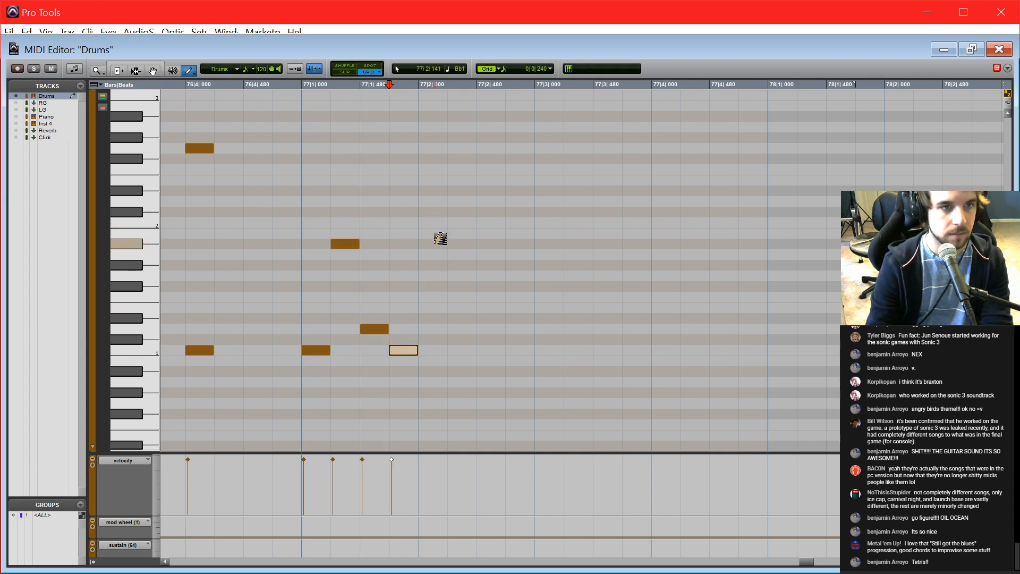
Step: Draw sixteenths G1, D1, C1 and A#1 through beat 2 of bar 77, then D1 and C1 from beat 3
left_click_drag(435, 254, 437, 272)
left_click(460, 328)
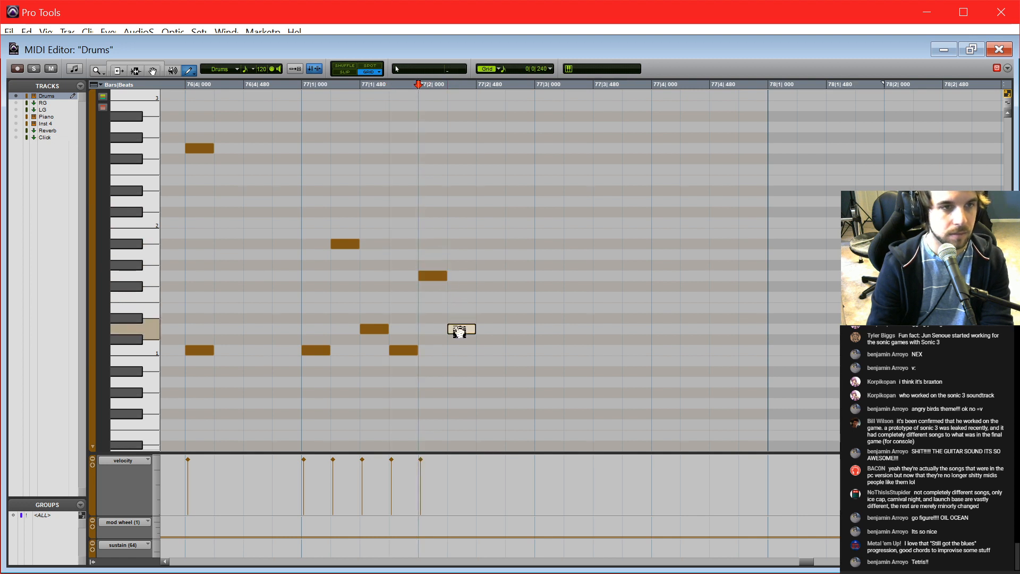
left_click(491, 350)
left_click(520, 244)
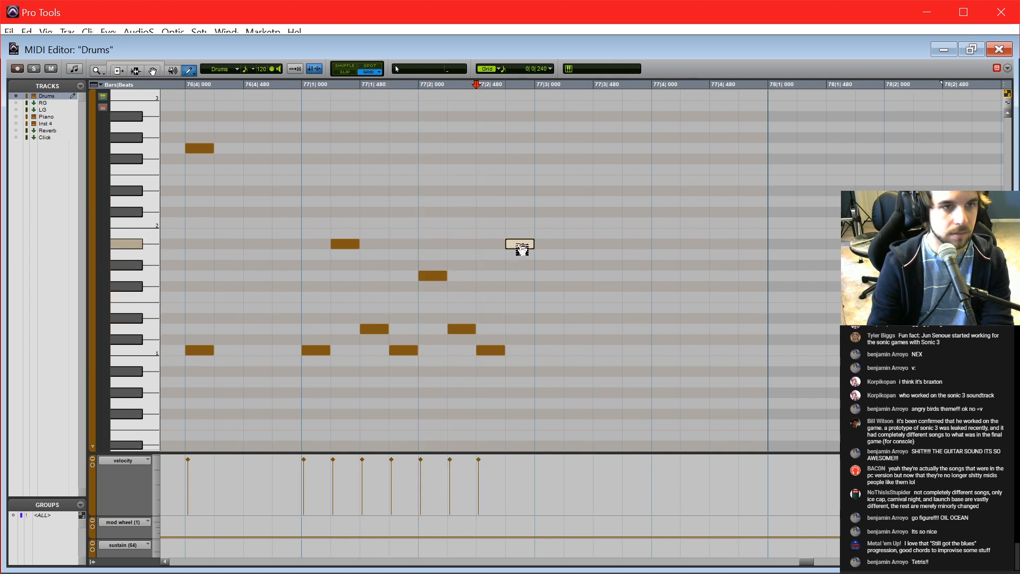
left_click(549, 328)
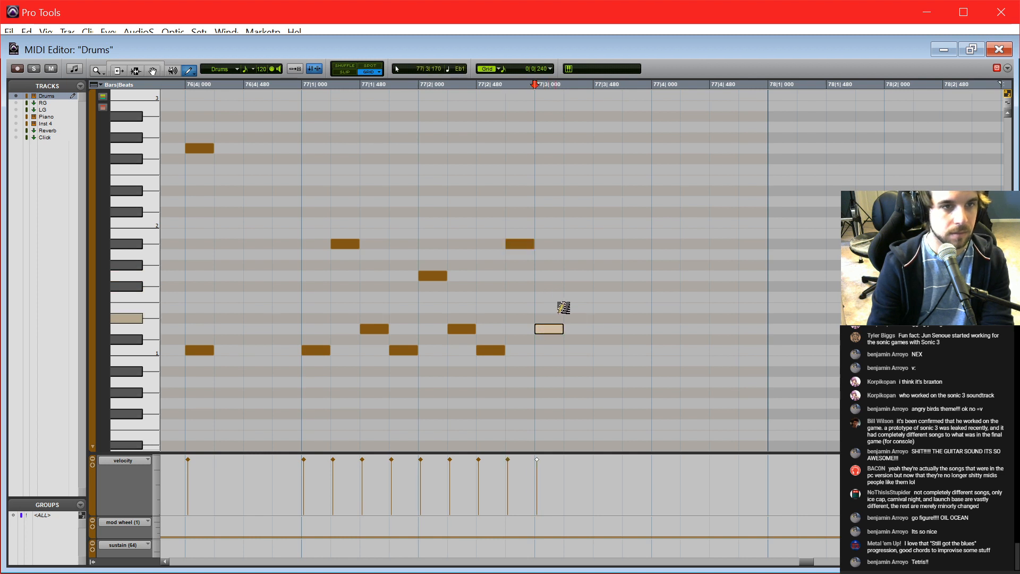
left_click(582, 350)
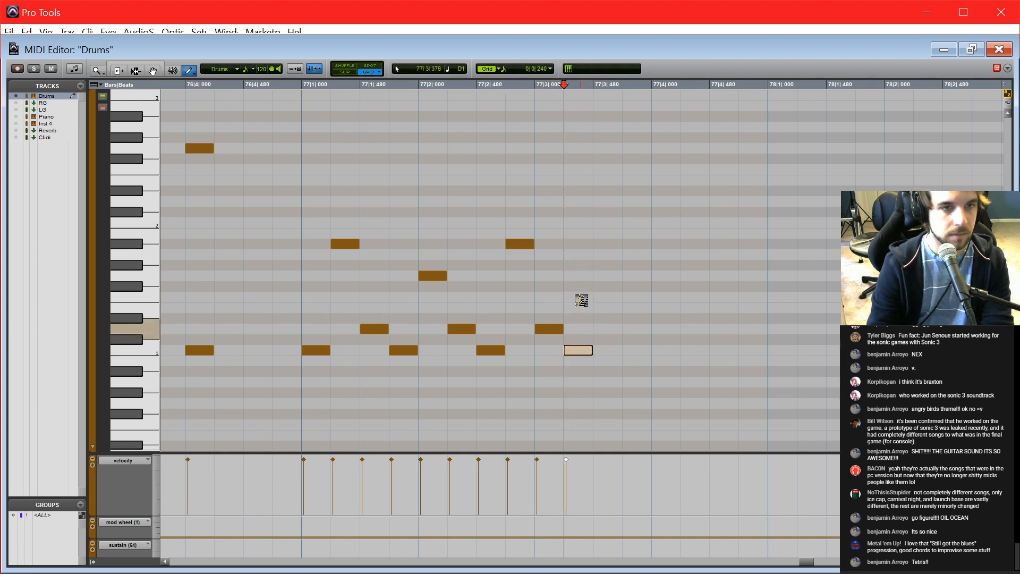
Step: Set the grid to 0|0|120, draw five D1 notes from 77|3|480, then F1 at 77|4|240 and G1 at 77|4|480 and 77|4|720
left_click(545, 68)
left_click(596, 151)
left_click_drag(596, 319, 657, 321)
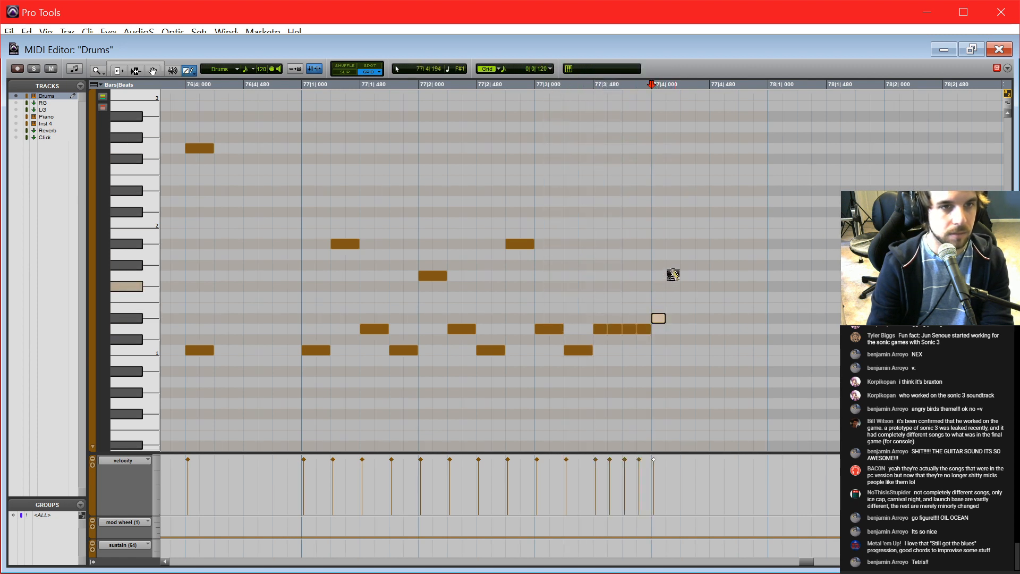
left_click(653, 325)
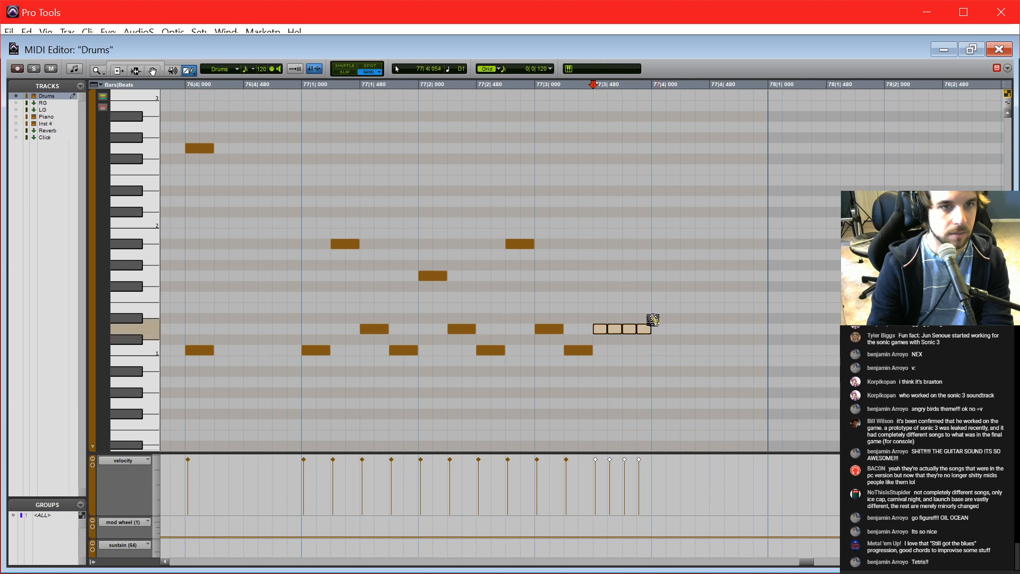
left_click(683, 297)
left_click(713, 275)
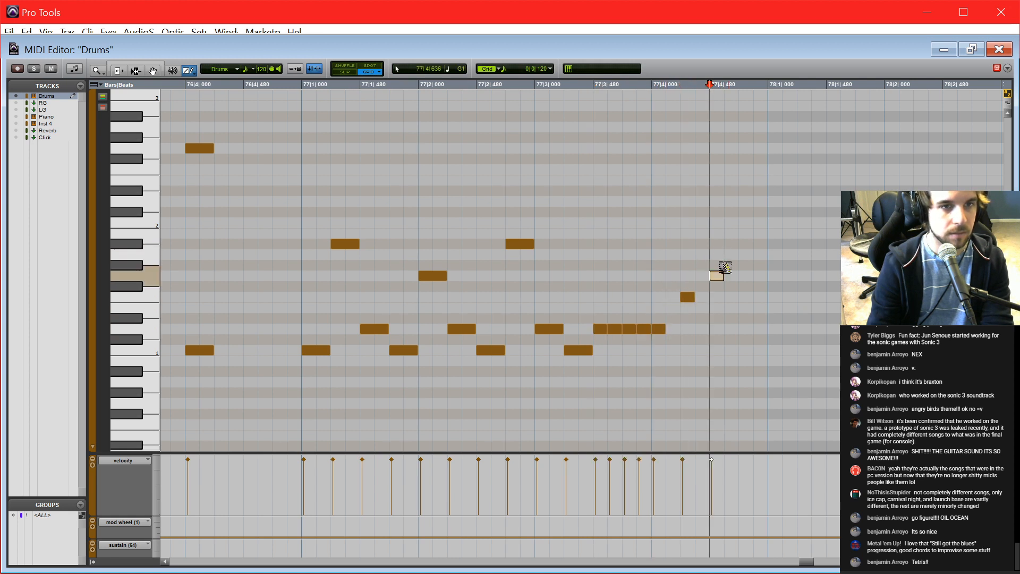
left_click(742, 274)
Step: Duplicate the four-bar Drums-10 clip at bar 74 so that the copy starts at bar 78
key("r")
key("r")
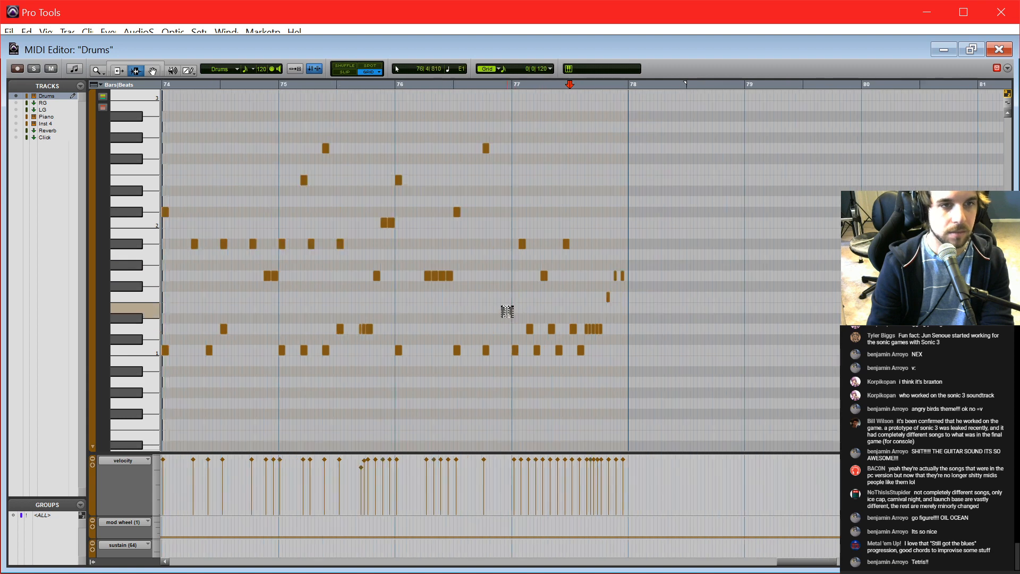
key("ctrl+equal")
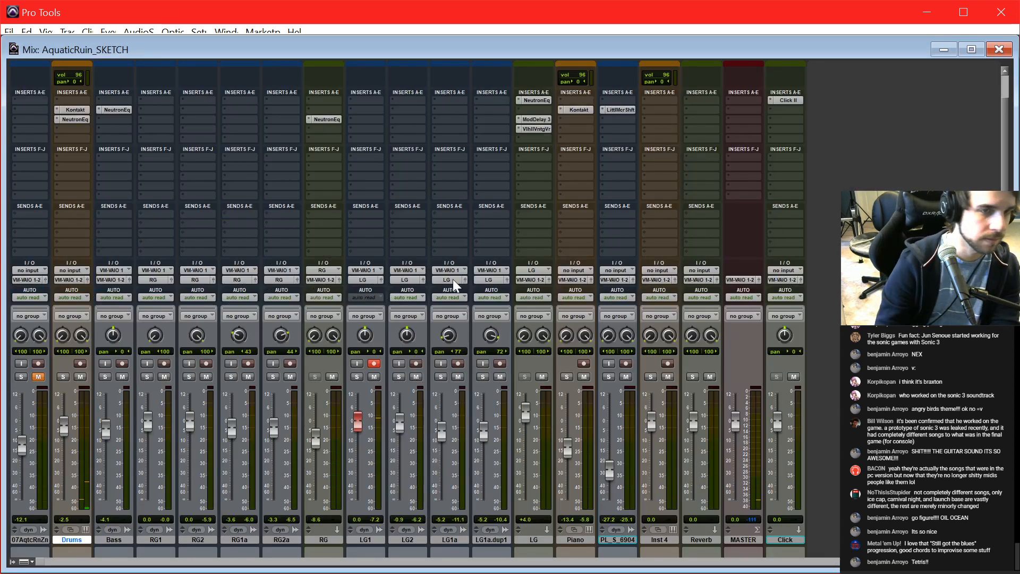
key("ctrl+equal")
double_click(691, 243)
key("ctrl+d")
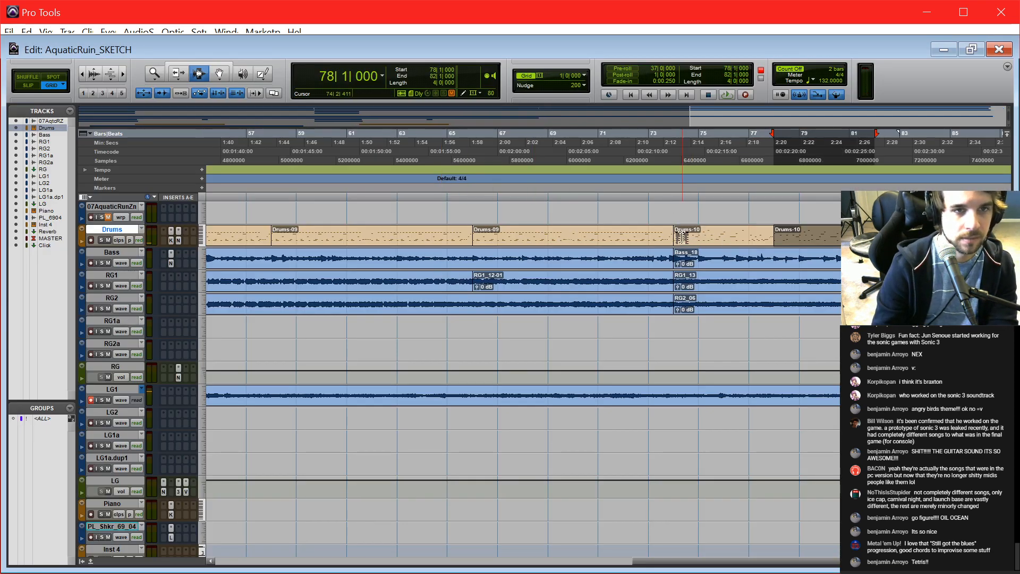
Step: Play the arrangement from bar 72 and bar 74, and set the LG fader to -0.9 dB and the Drums fader to +0.7 dB
left_click(668, 241)
left_click(625, 236)
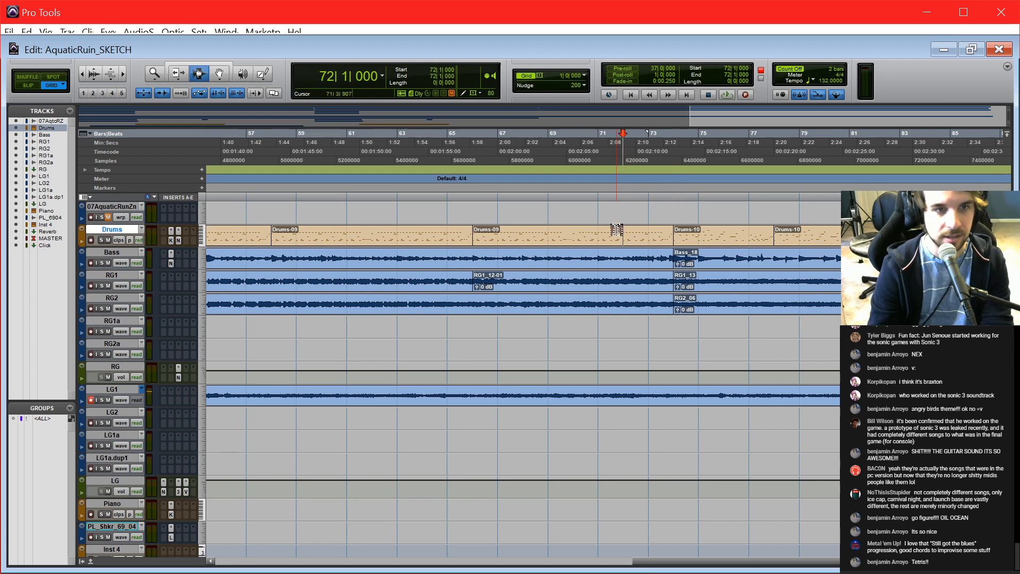
key("space")
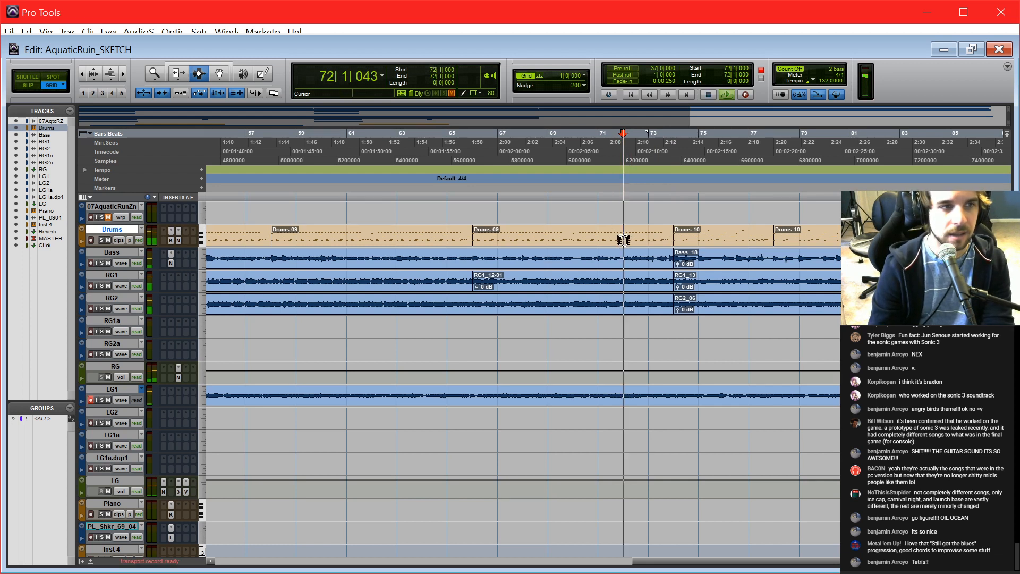
left_click(665, 372)
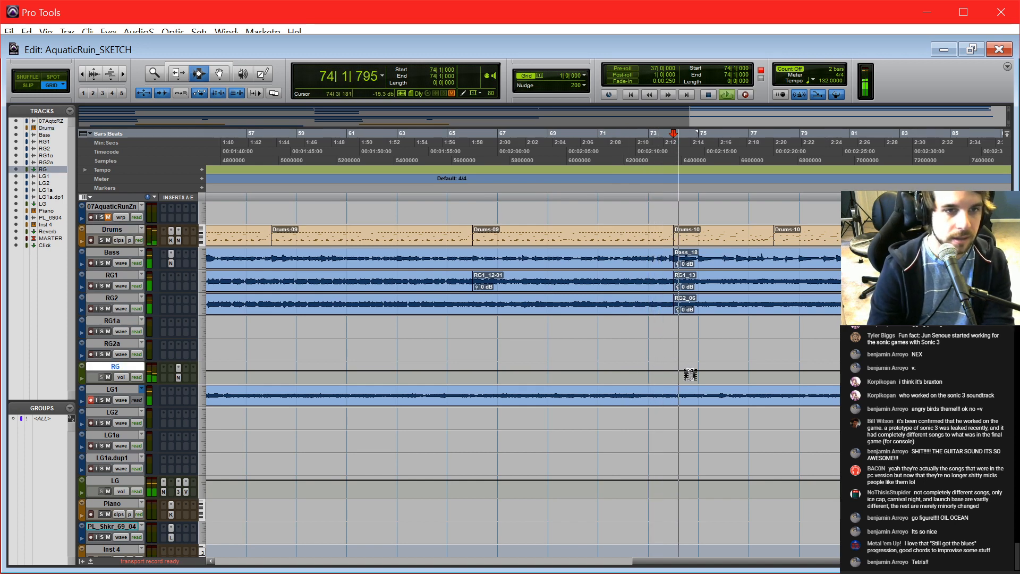
key("ctrl+equal")
left_click_drag(526, 416, 525, 428)
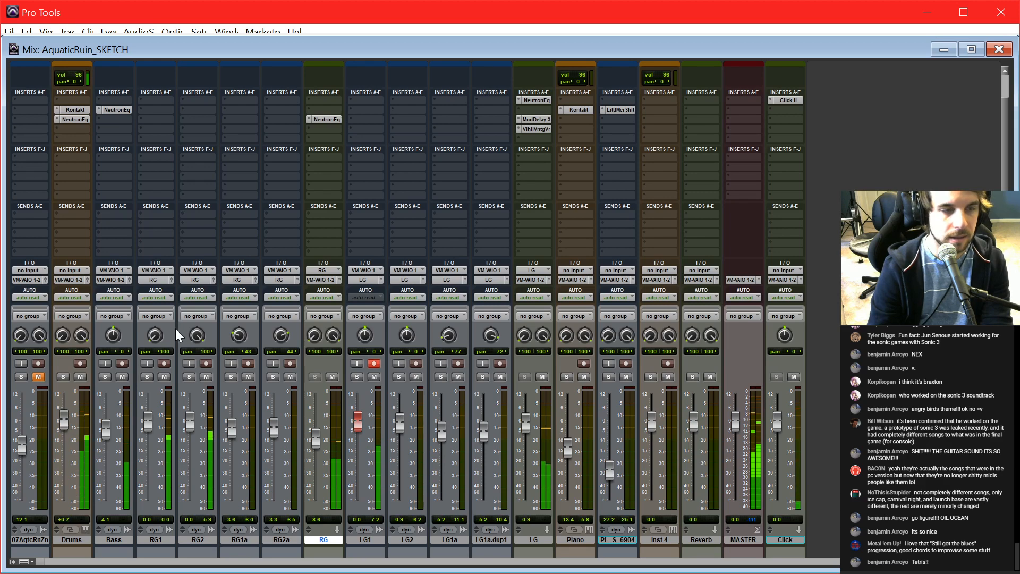
Step: Open the Drums MIDI notes and play them back from bar 71 into the fills after bar 74
key("ctrl+equal")
key("super+equal")
key("r")
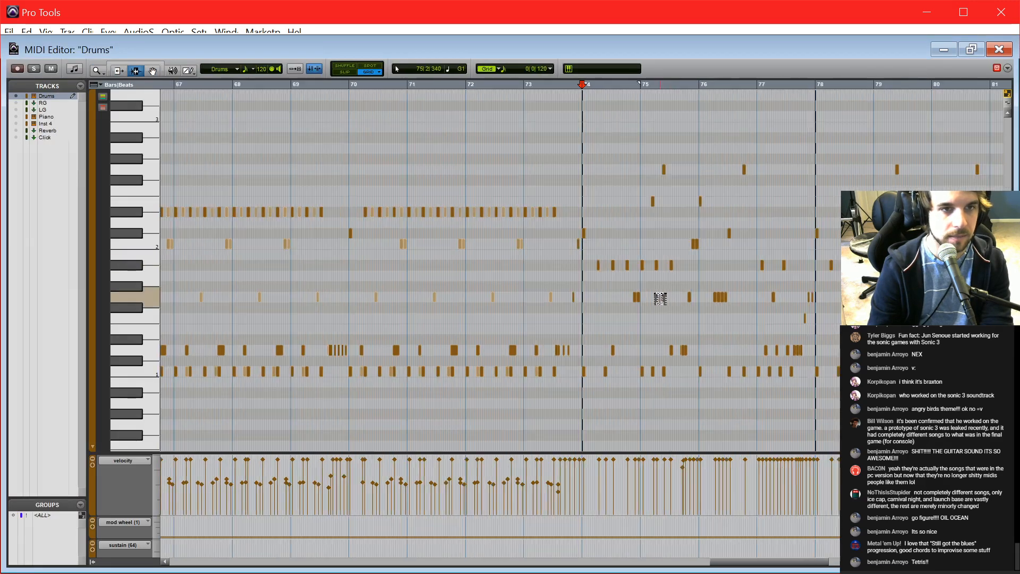
scroll(659, 300, "right", 6)
left_click(309, 328)
left_click(296, 330)
key("space")
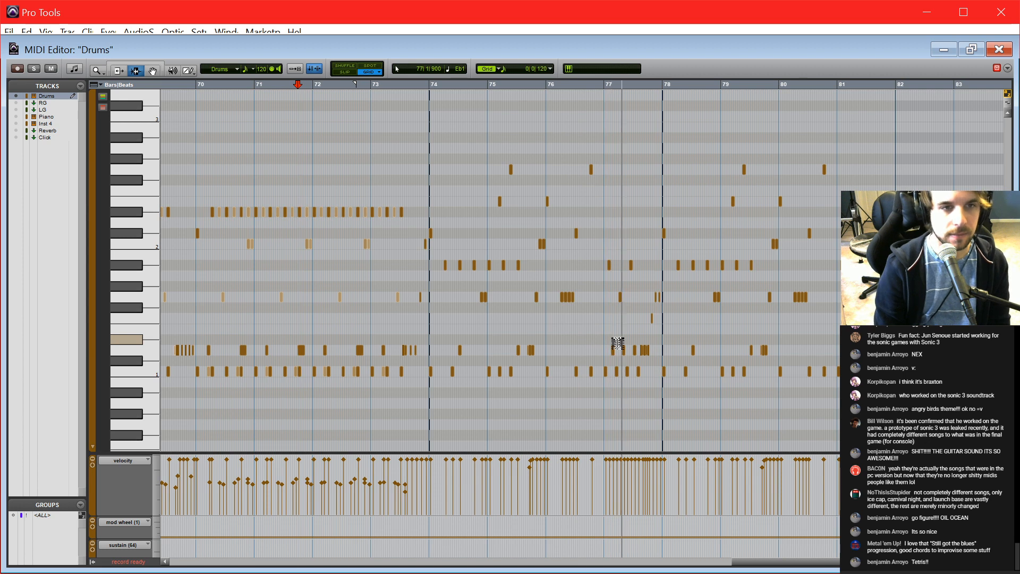
Step: Audition spots in the duplicated drum fills between bars 79 and 81, then stop playback
left_click(775, 277)
key("t")
scroll(775, 276, "right", 3)
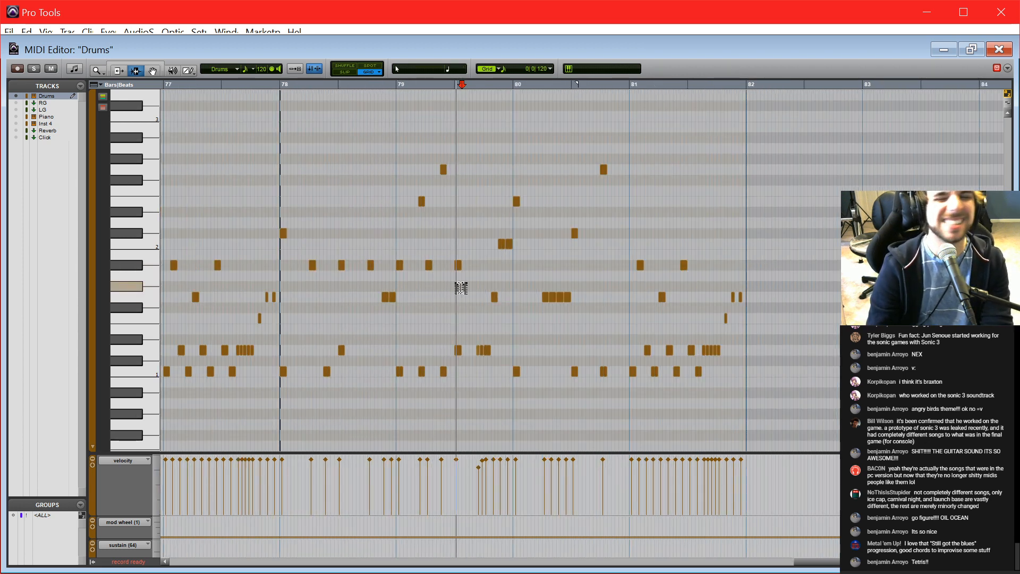
left_click(461, 287)
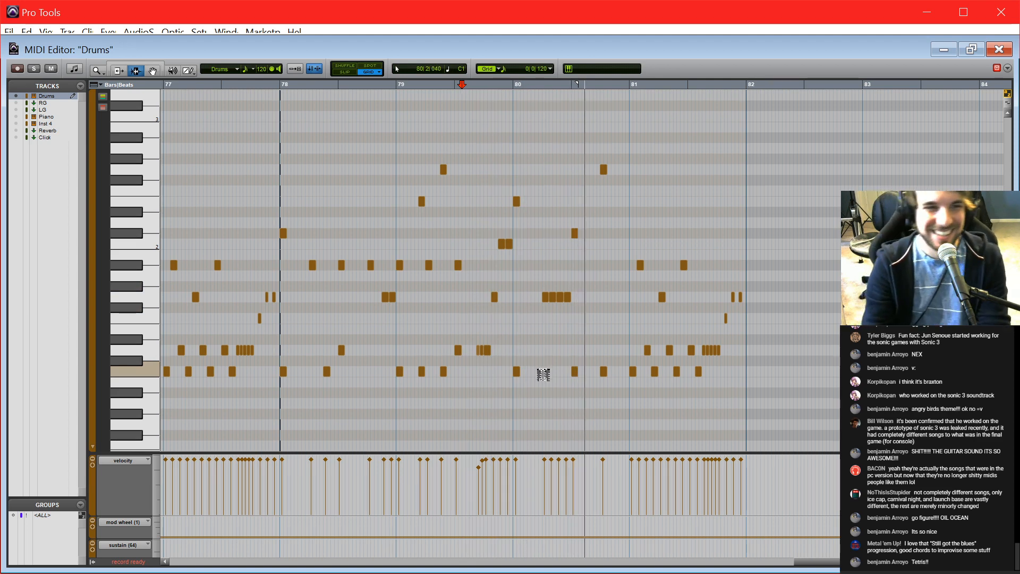
left_click(542, 309)
left_click(688, 304)
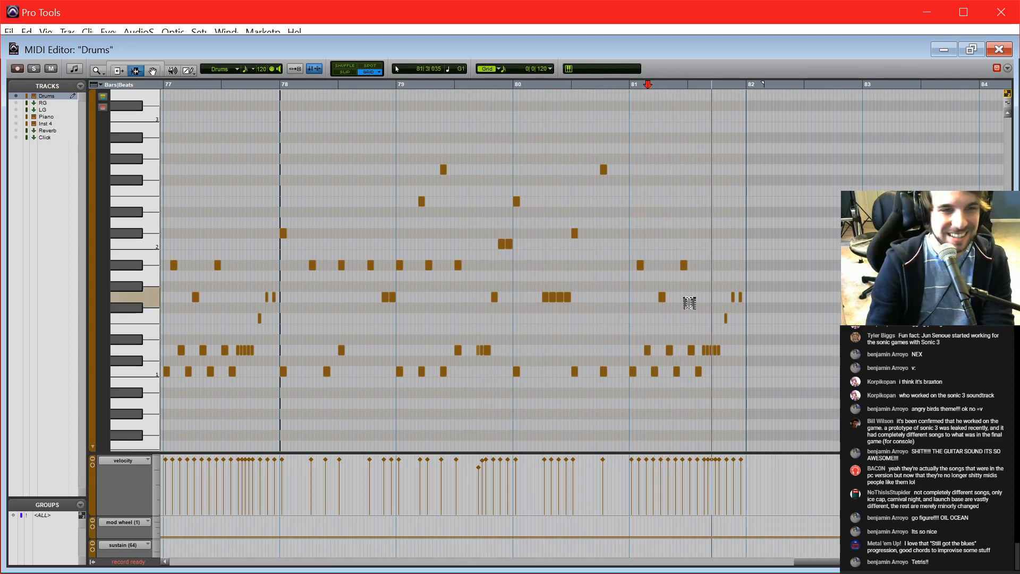
key("space")
Step: Audition bar 14 in the arrangement, then copy bars 14 to 22 of the Drums through PL_Shkr tracks and paste them at bar 82
key("ctrl+=")
scroll(663, 311, "down", 1)
scroll(657, 310, "left", 5)
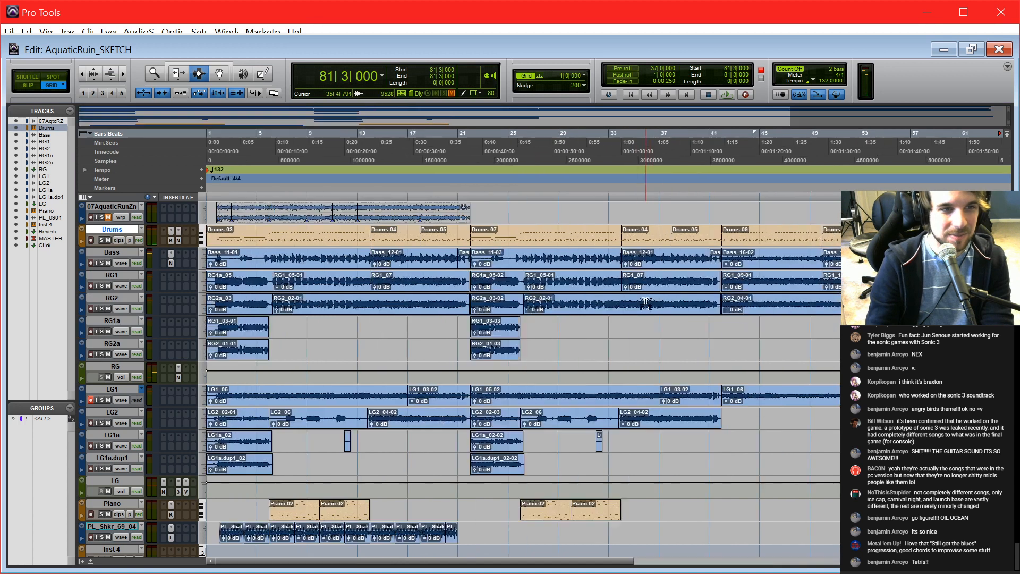
left_click(425, 238)
left_click(371, 237)
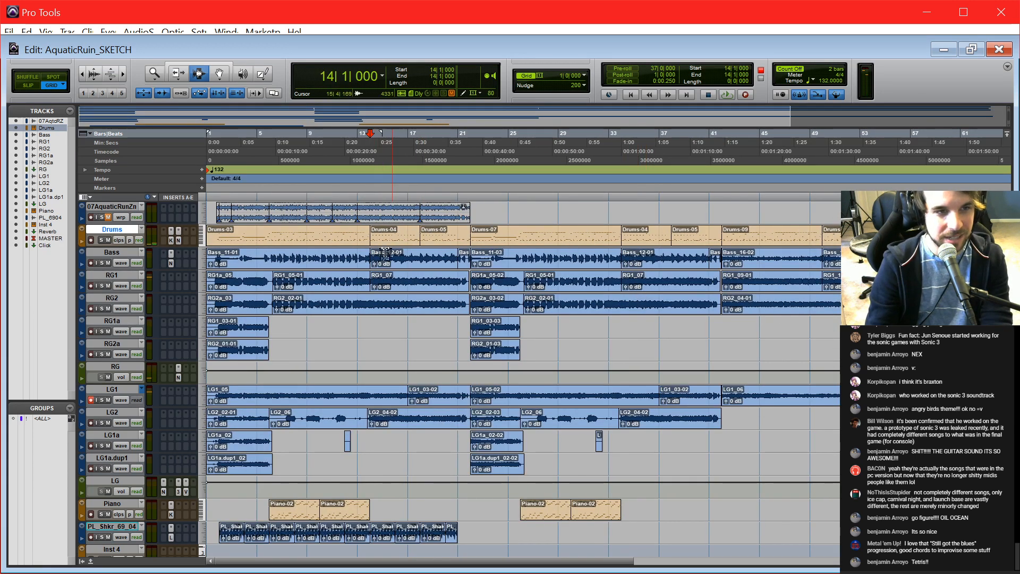
key("space")
key("space")
left_click_drag(387, 252, 464, 525)
scroll(560, 415, "right", 5)
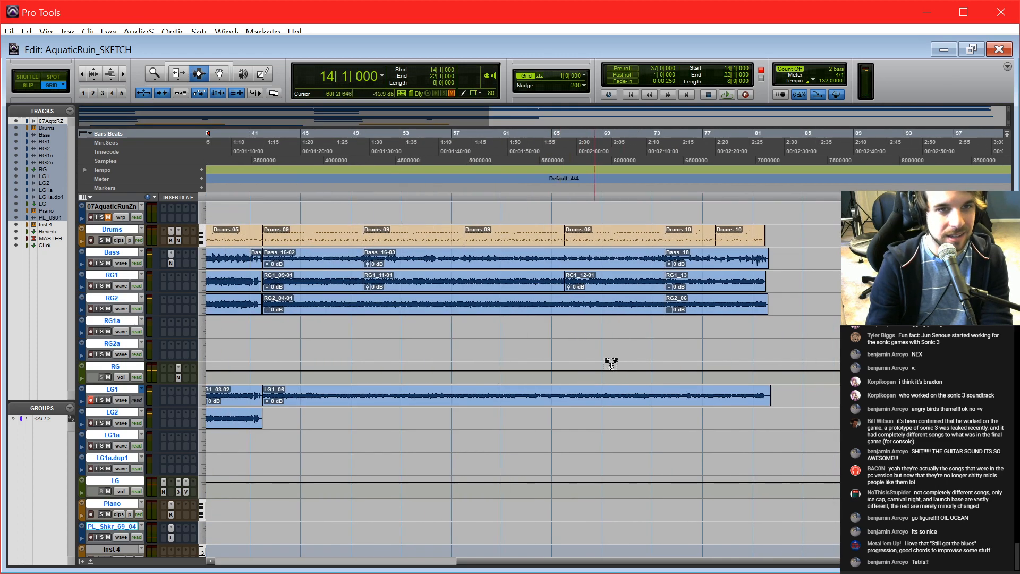
left_click(766, 234)
left_click_drag(765, 234, 766, 531)
key("ctrl+v")
Step: Play the pasted section from bar 88 and, in Slip mode, delete the ends of the clips past 89|3|638
left_click(839, 235)
key("space")
key("t")
key("t")
key("t")
key("t")
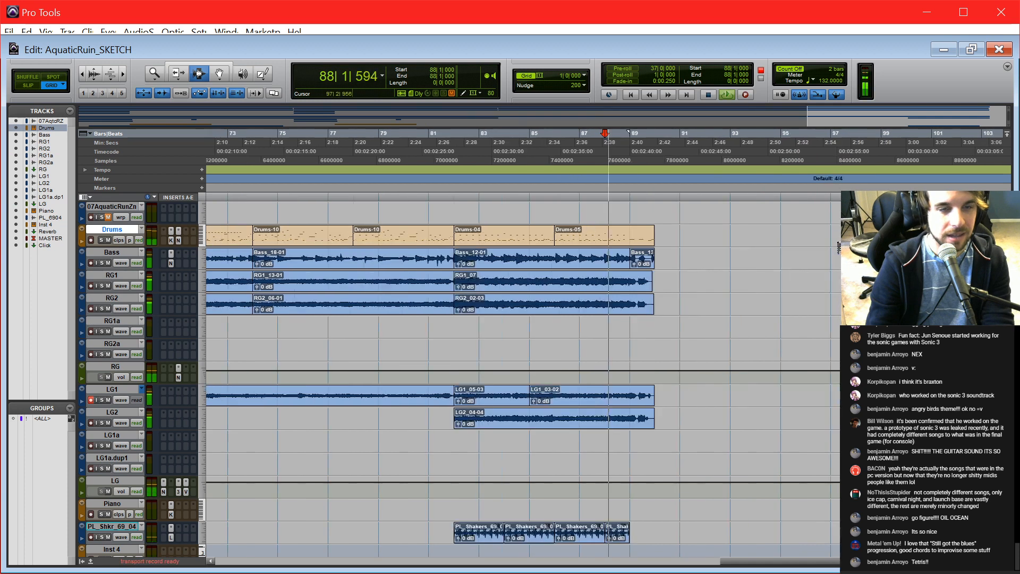
key("F2")
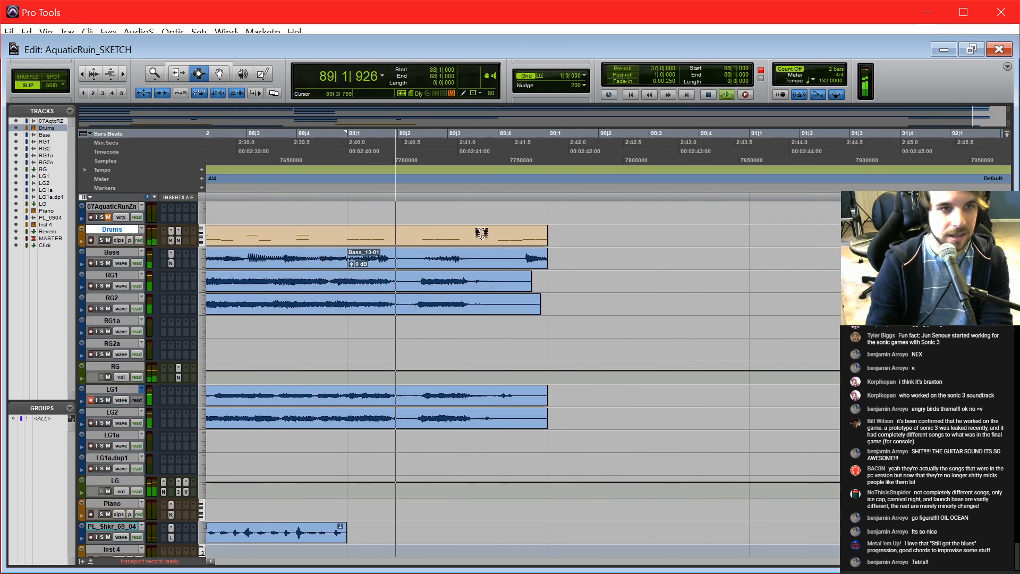
left_click_drag(478, 234, 649, 519)
key("Delete")
key("space")
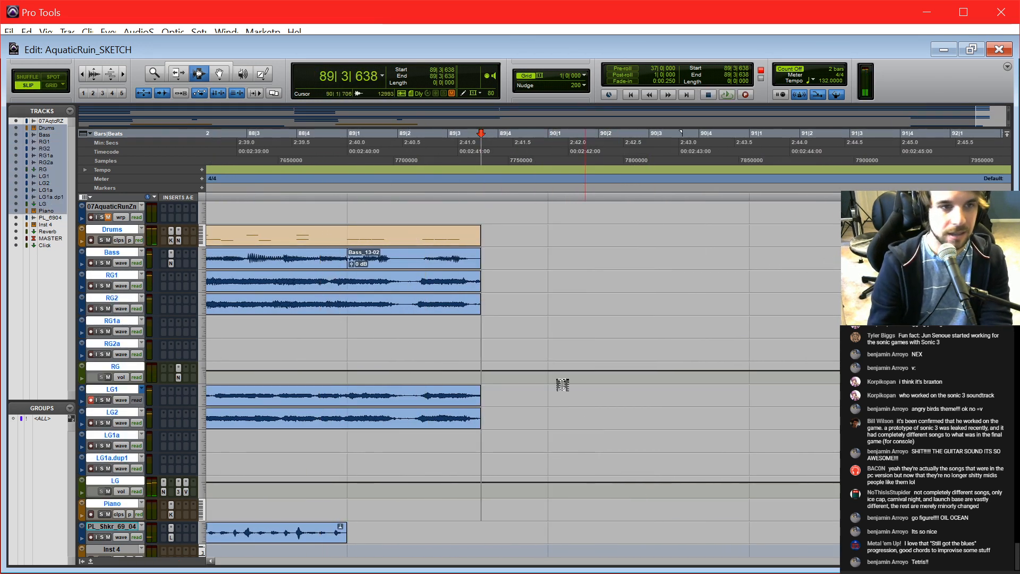
Step: Return to the start of the session with the wider arrangement in view
left_click(568, 309)
key("r")
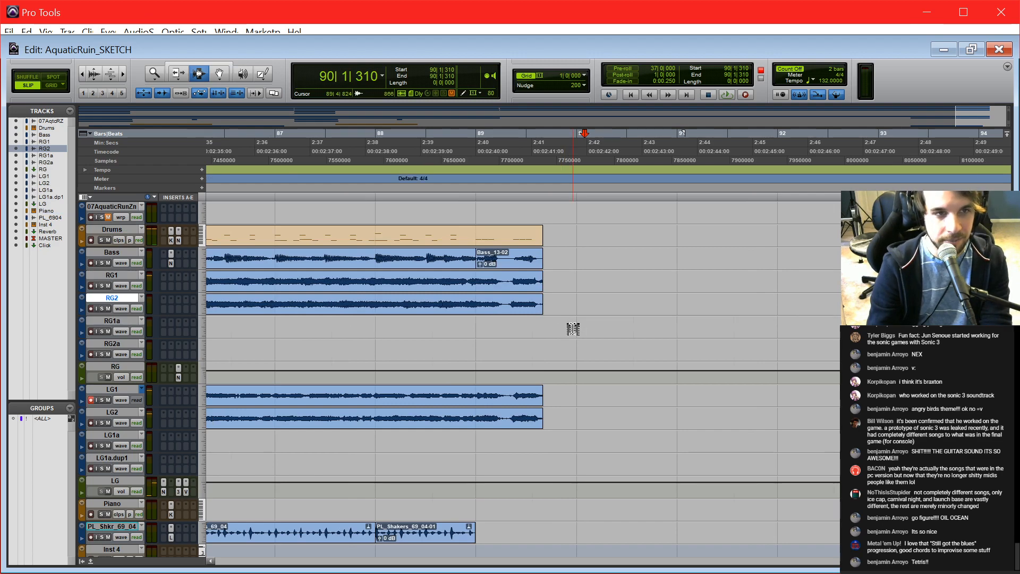
key("r")
key("r")
key("r")
key("Return")
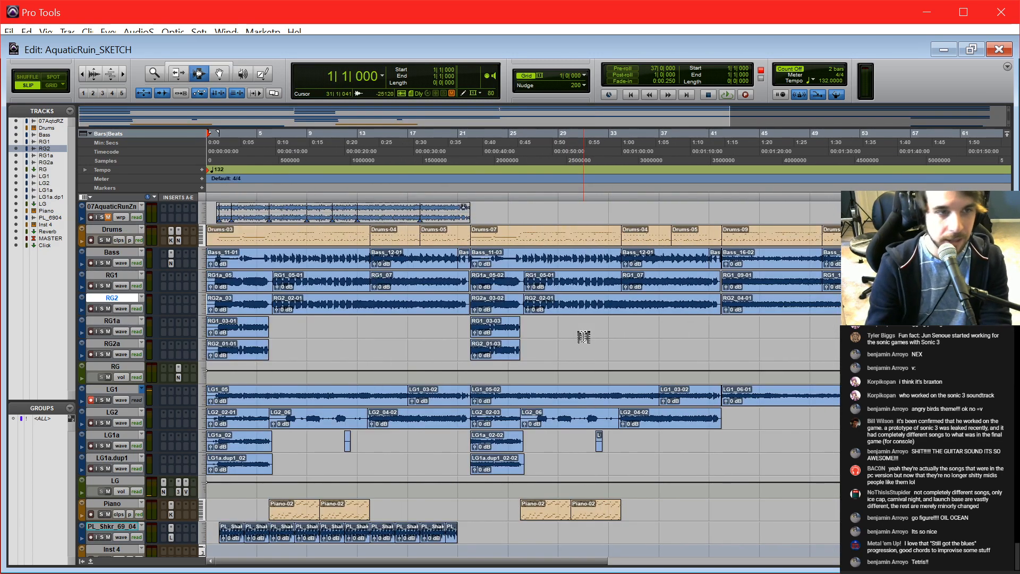
Step: Freeze all tracks from Drums through Reverb in the mixer
key("ctrl+equal")
scroll(621, 412, "down", 2)
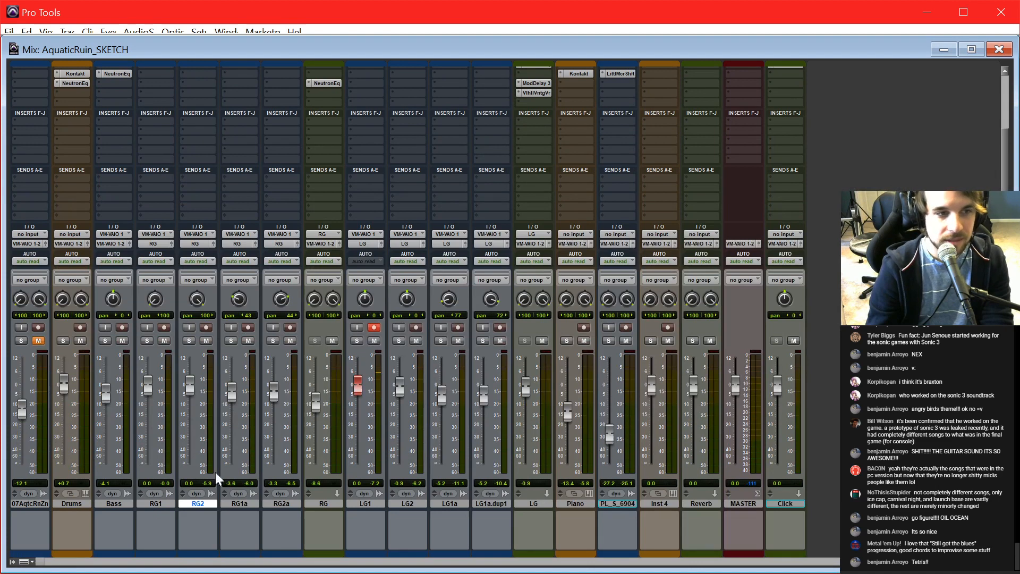
left_click(80, 504)
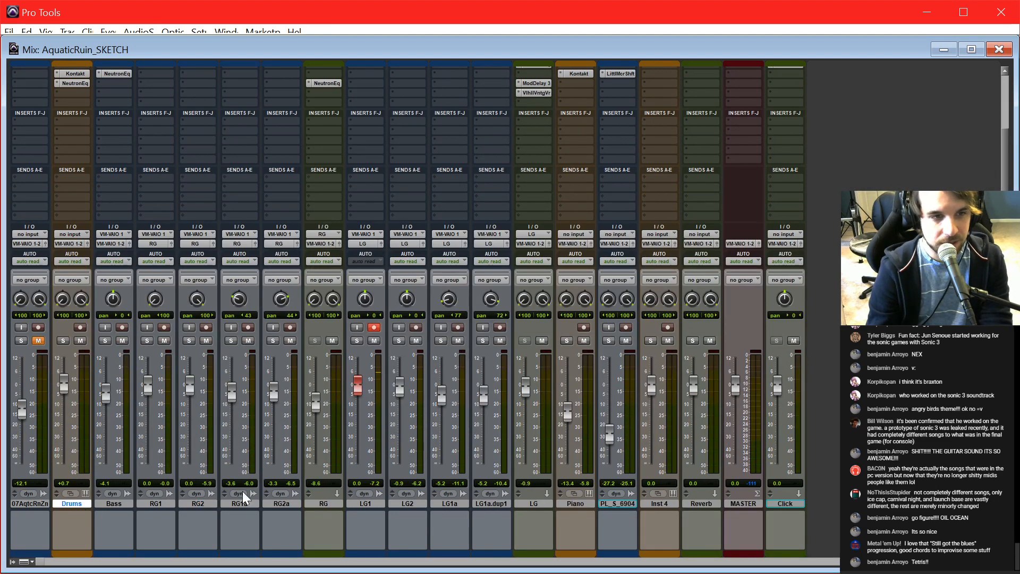
left_click(695, 502, "shift")
right_click(693, 503)
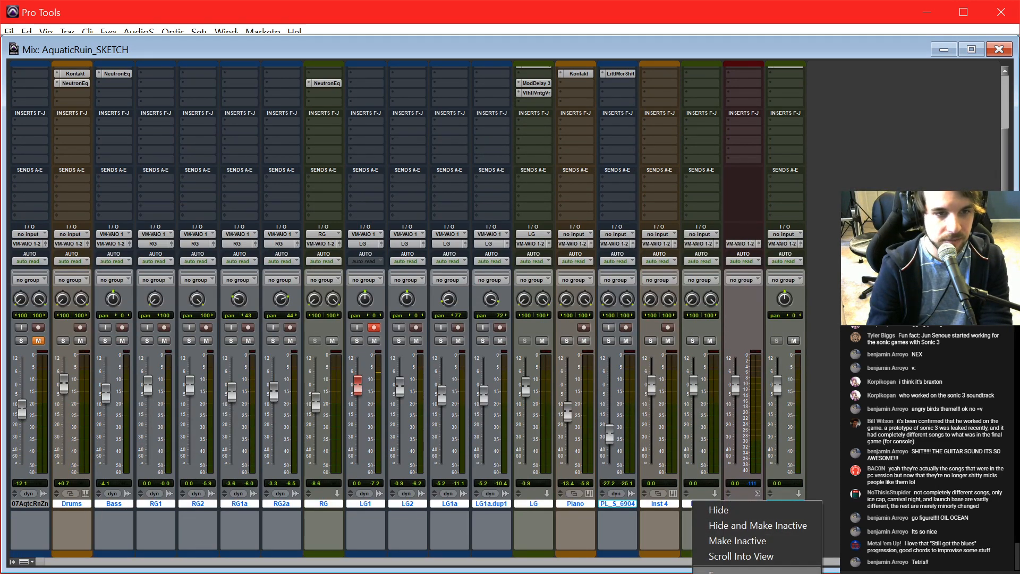
left_click(758, 571)
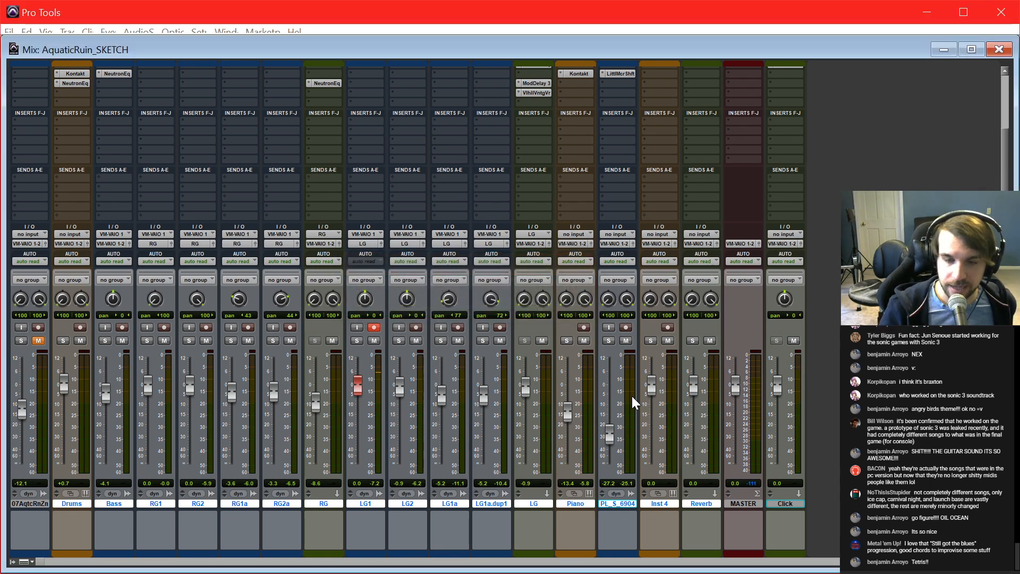
key("alt+Tab")
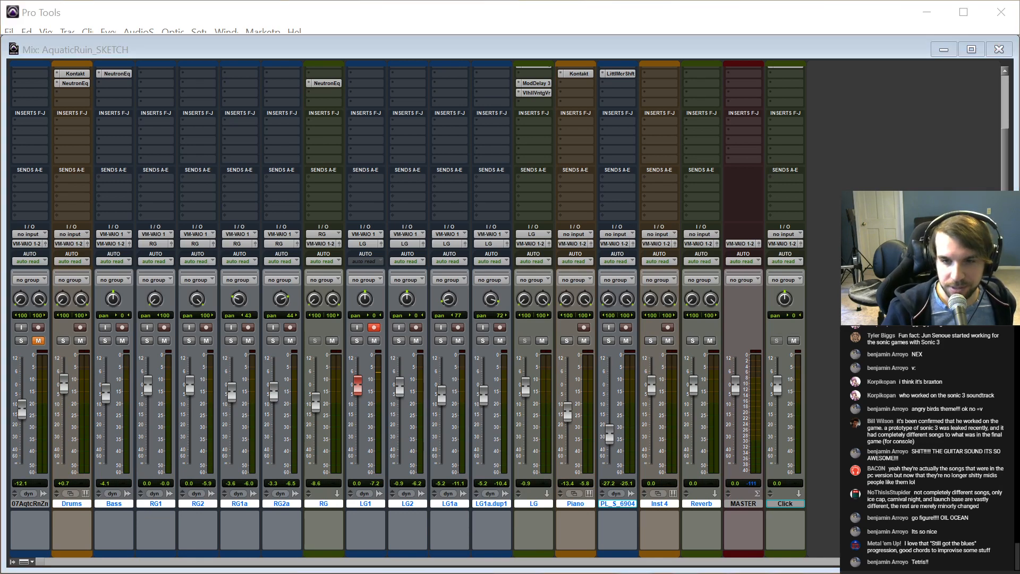
key("alt+Tab")
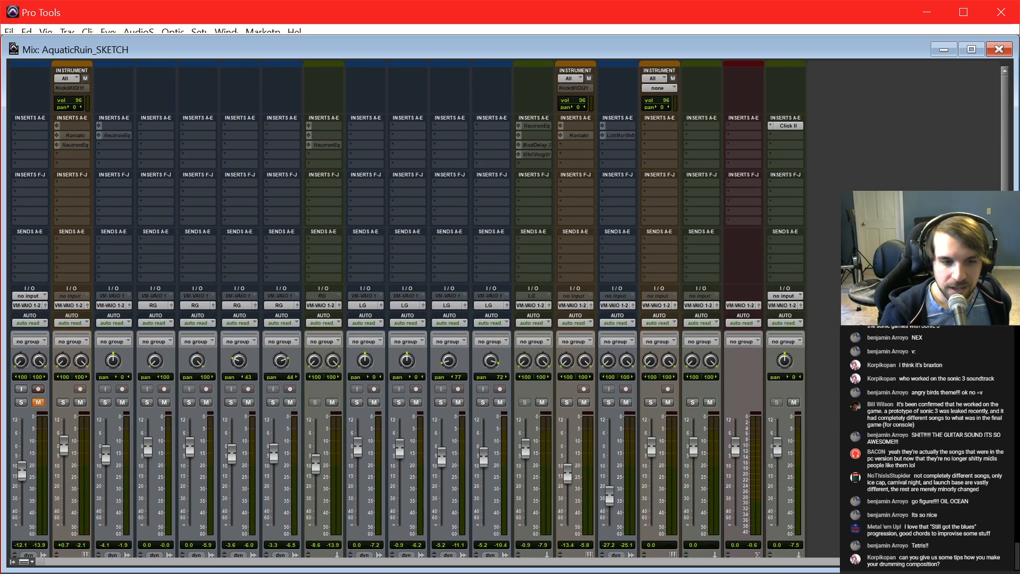
Step: Play the frozen tracks from the session start, set the RG fader to -7.3 dB and PL_S_6904 to -27.7 dB, and stop playback
key("ctrl+equal")
left_click(729, 246)
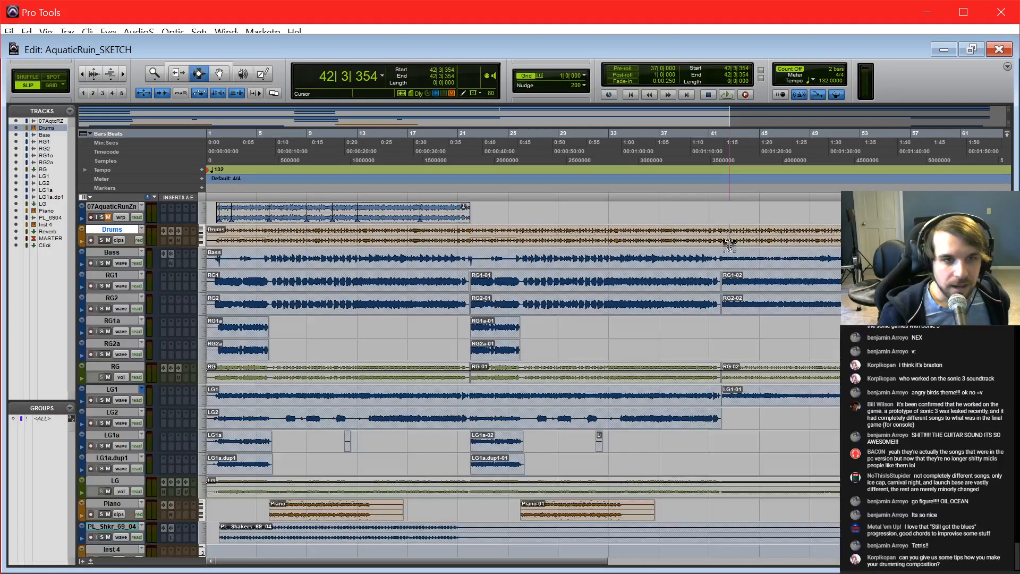
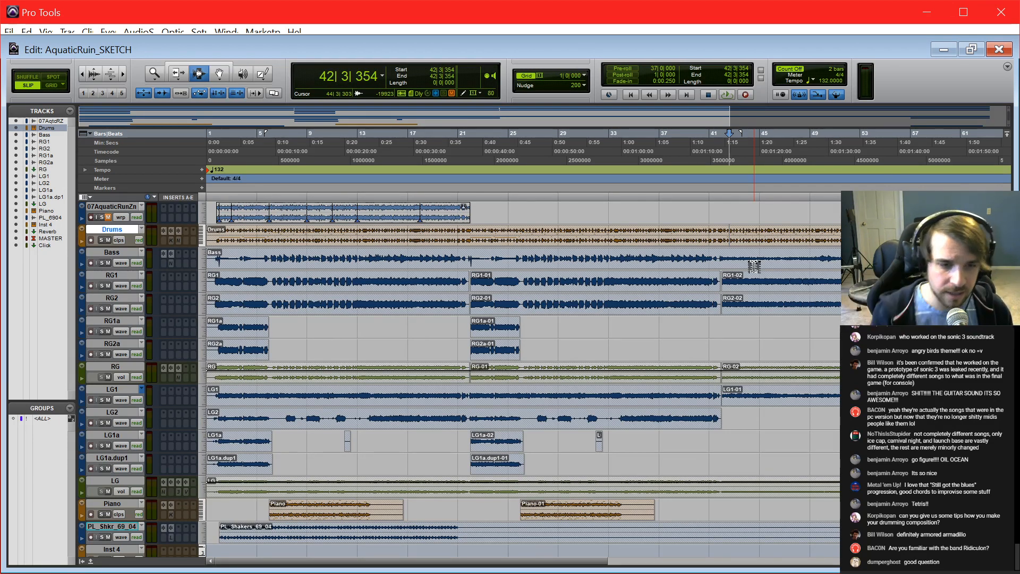
key("Return")
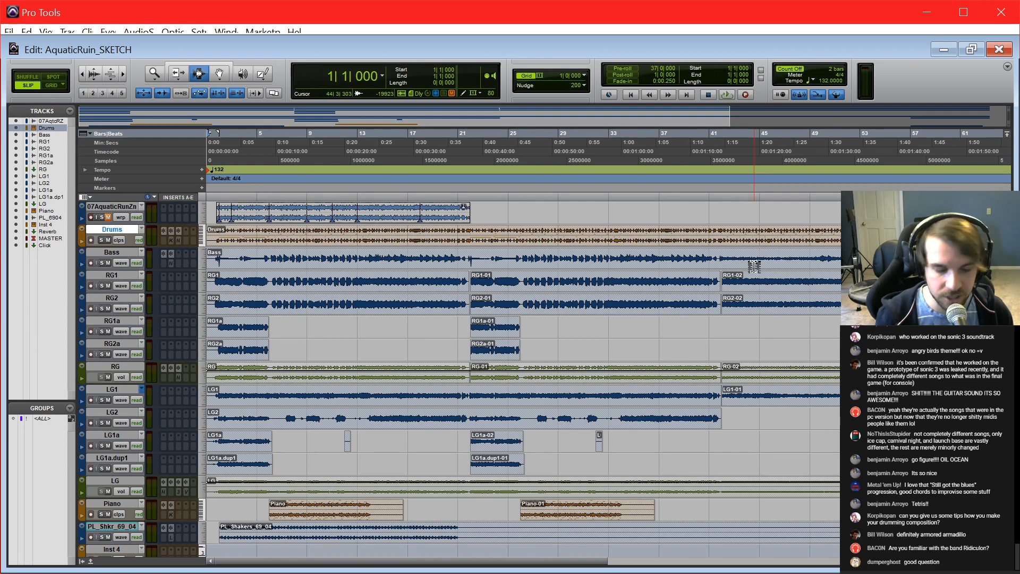
key("space")
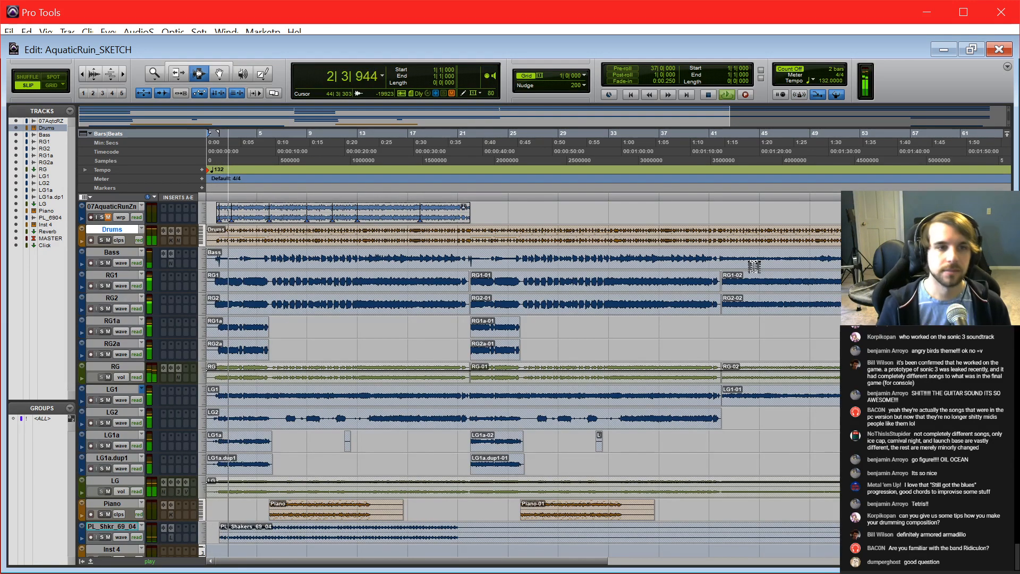
key("ctrl+equal")
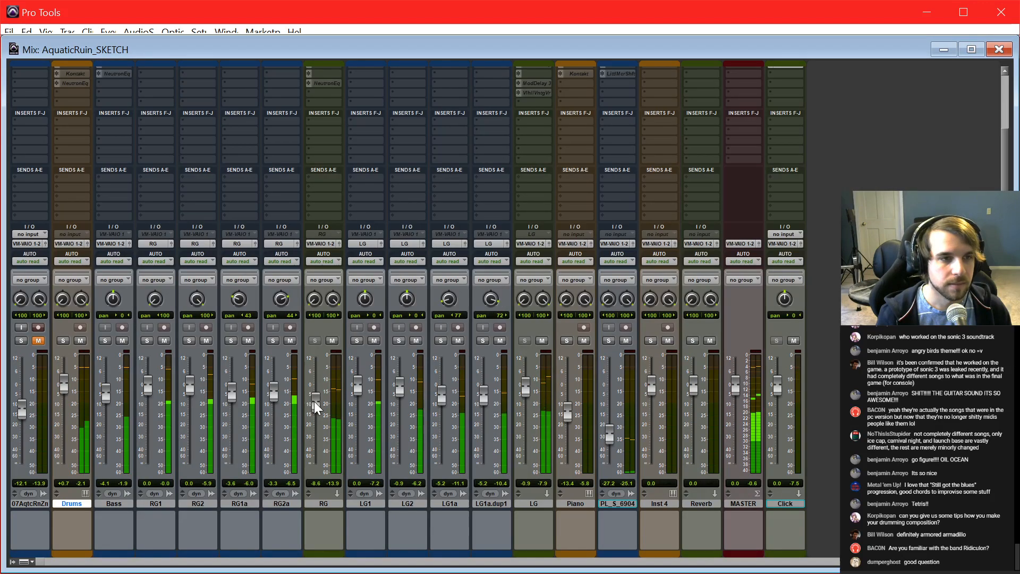
left_click_drag(314, 396, 314, 399)
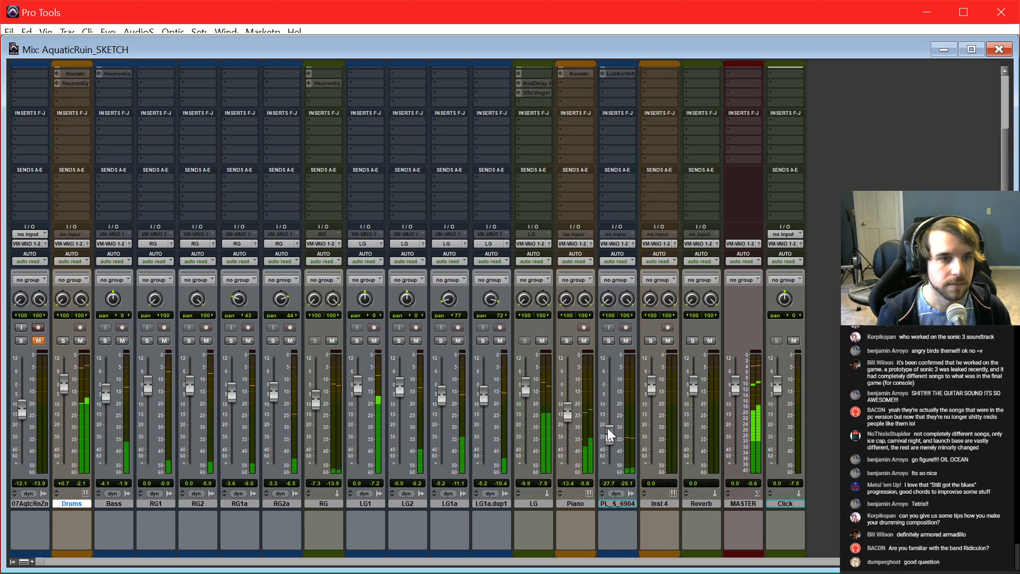
left_click_drag(608, 428, 608, 429)
key("ctrl+equal")
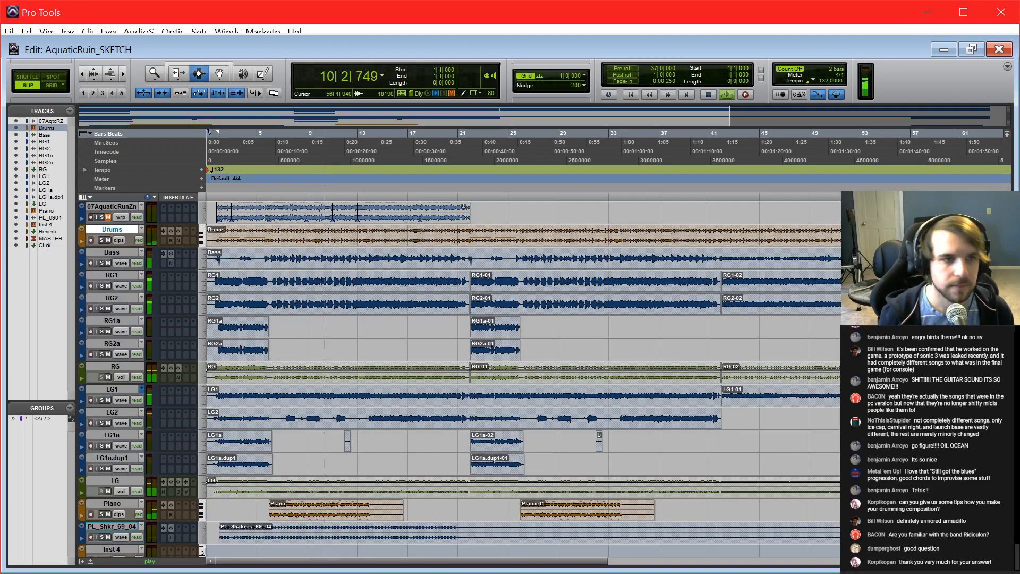
key("ctrl+equal")
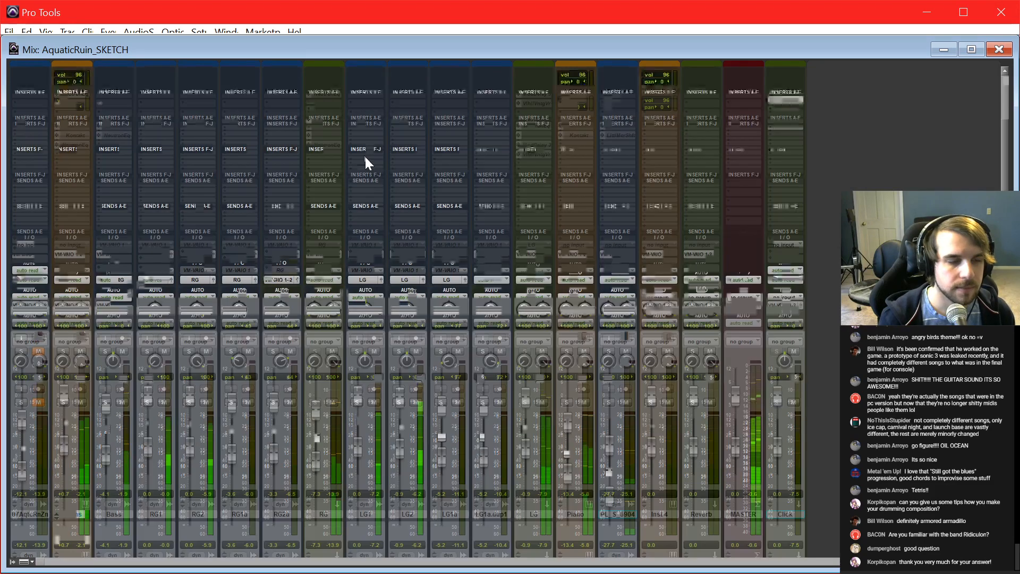
key("ctrl+equal")
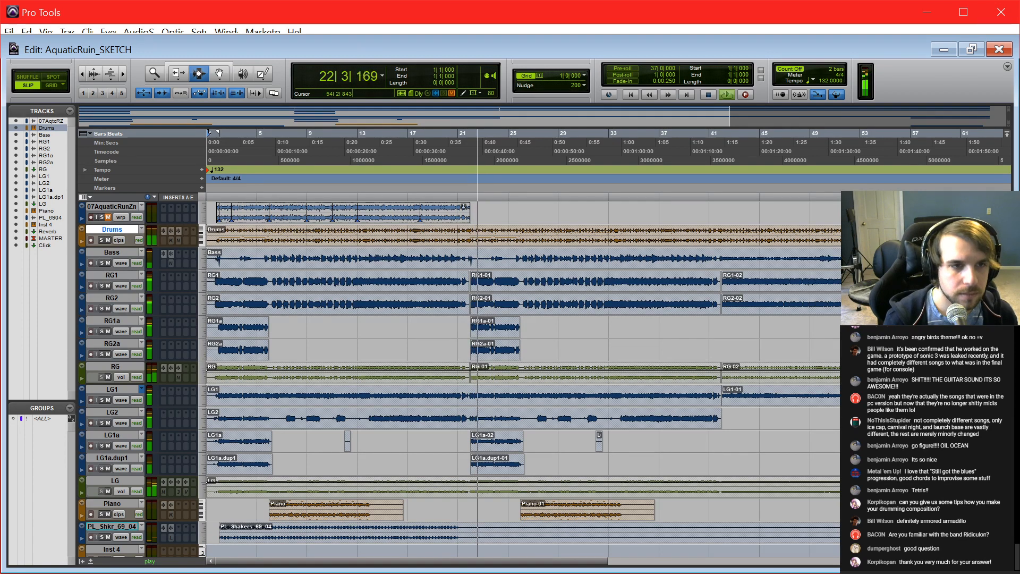
key("space")
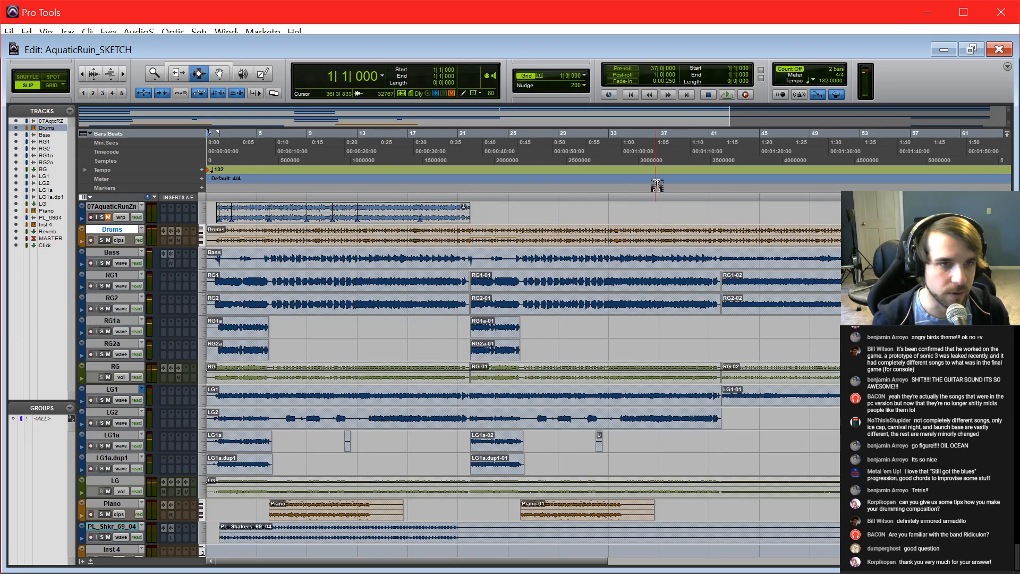
Step: Play the arrangement from bar 39 and raise the LG fader to +3.3 dB for the following section
left_click(687, 161)
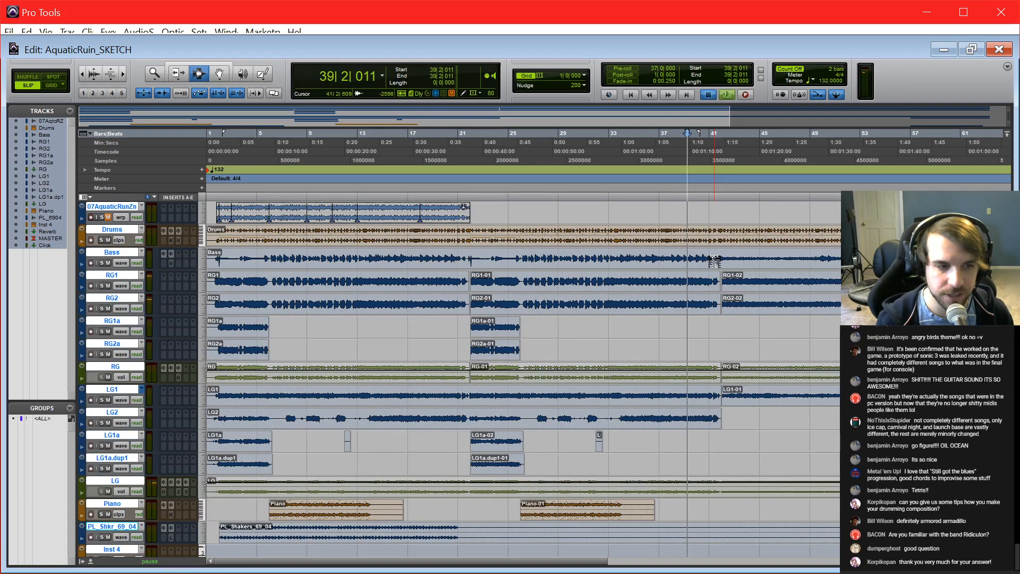
key("space")
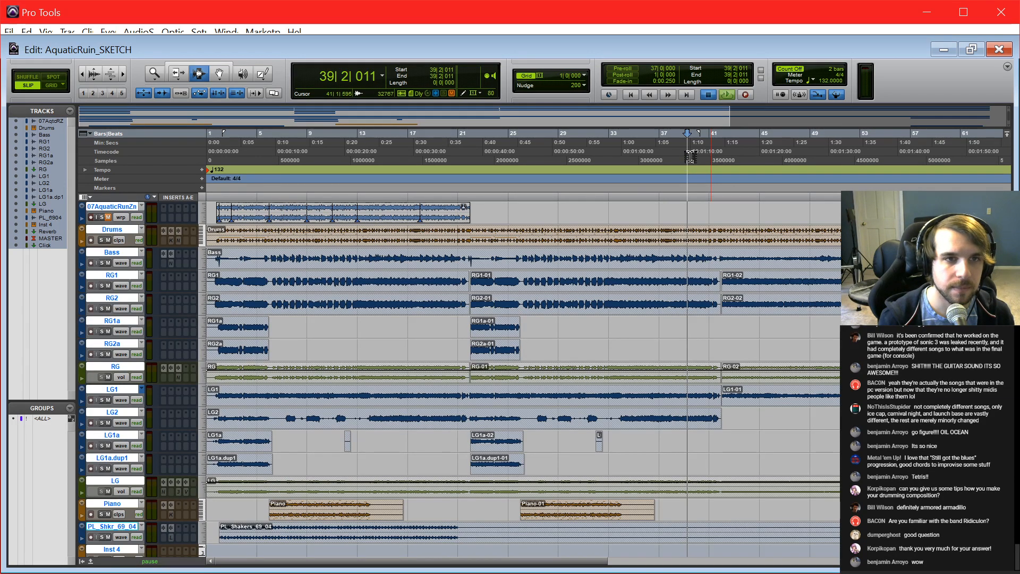
left_click(690, 206)
key("space")
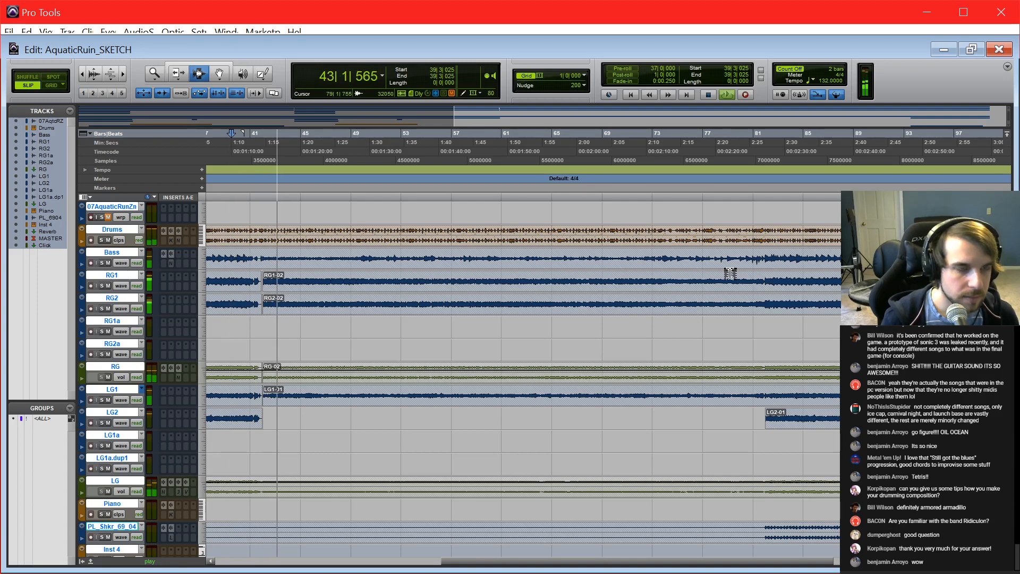
key("ctrl+equal")
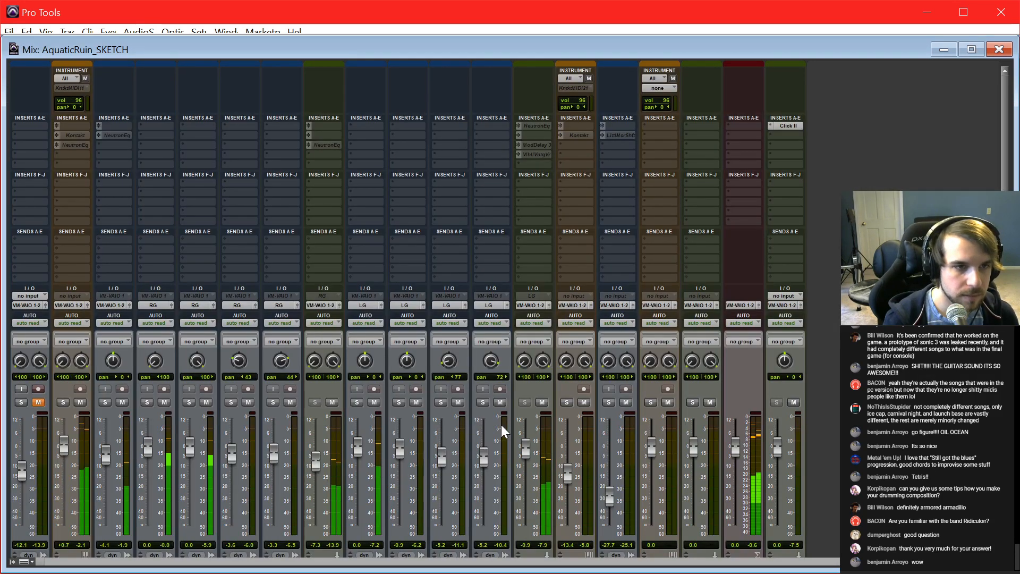
left_click_drag(523, 443, 523, 437)
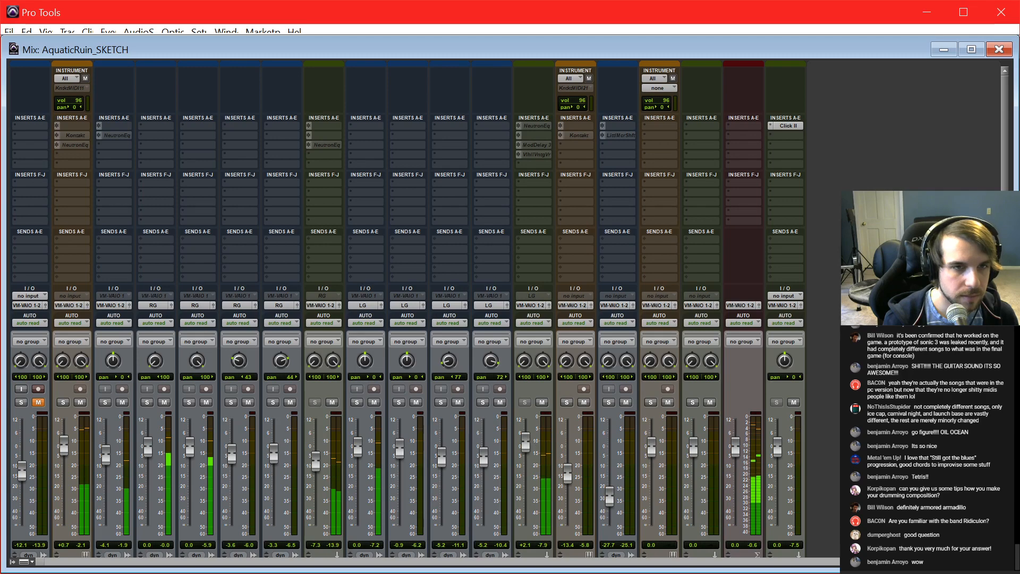
right_click(522, 444)
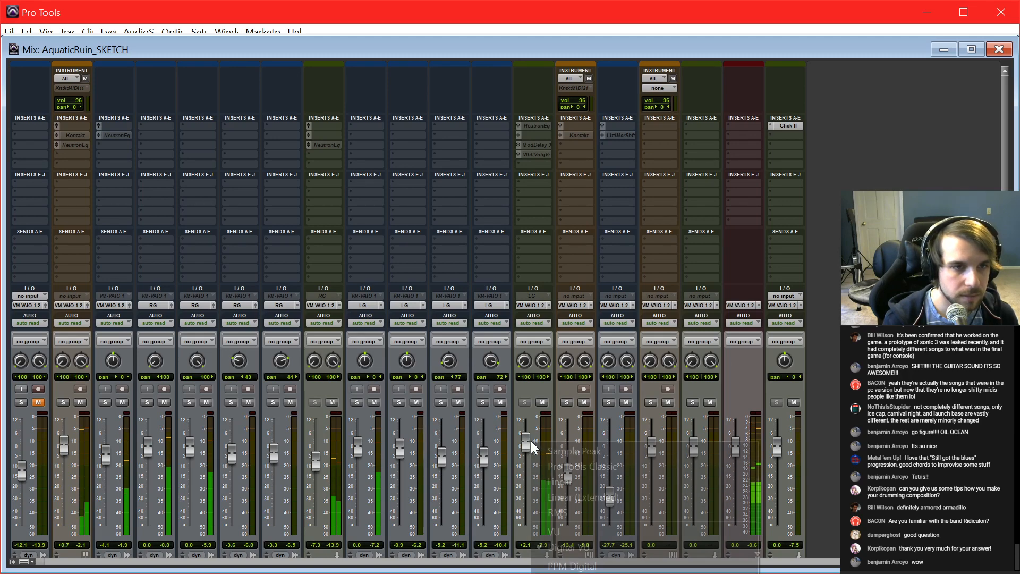
key("Escape")
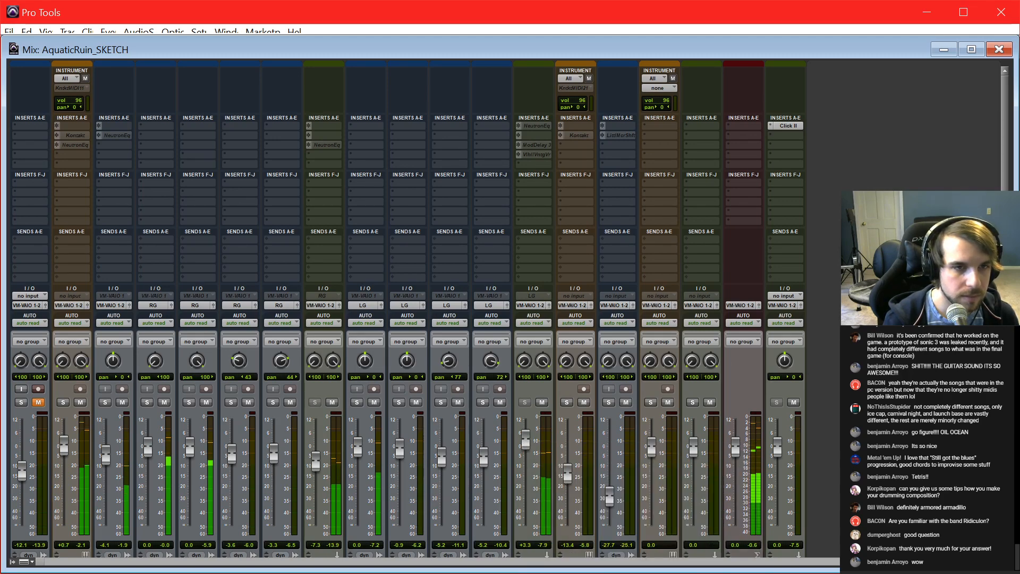
Step: Lower the LG fader to -2.0 dB as playback reaches the ending section from bar 82
key("ctrl+equal")
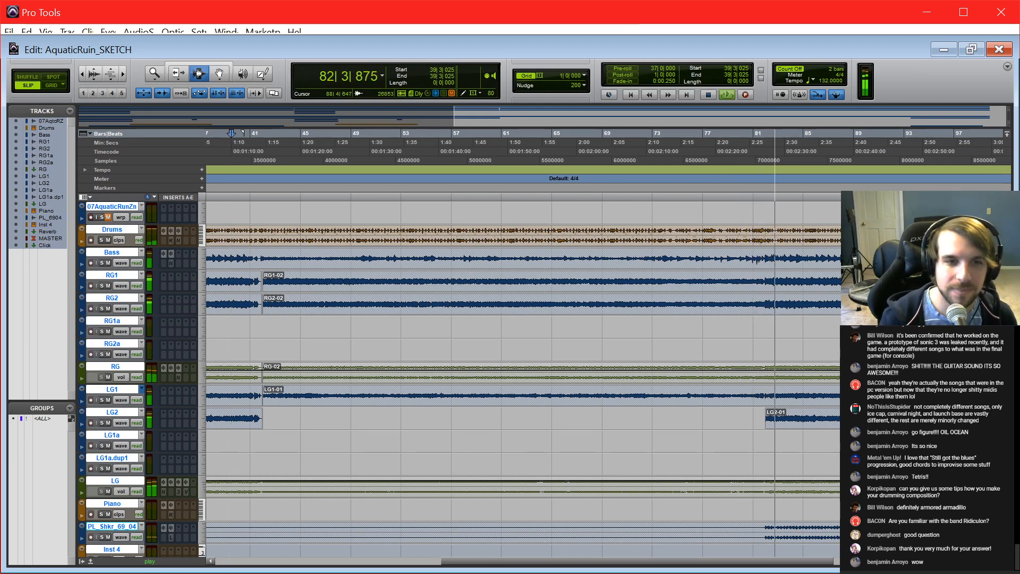
key("ctrl+equal")
left_click_drag(528, 451, 528, 458)
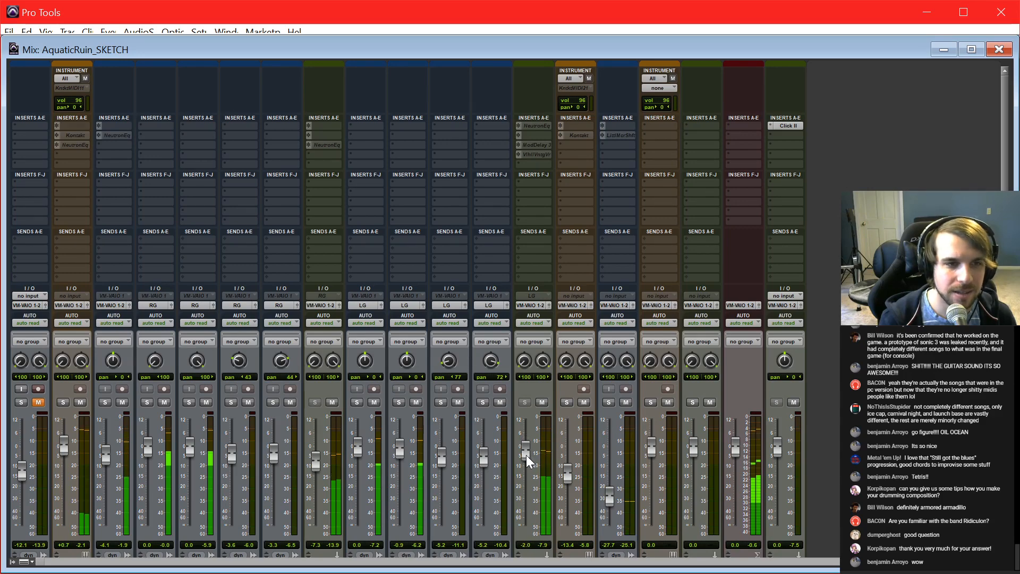
Step: Stop playback past the ending with the edit cursor on RG2 at 92|1|665, and show the whole arrangement
key("ctrl+equal")
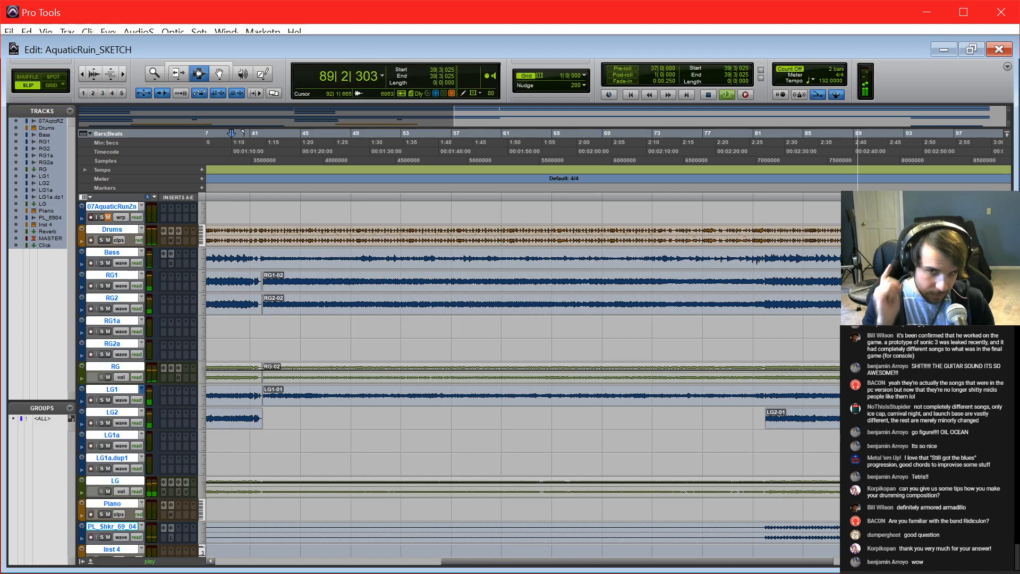
left_click(893, 304)
key("space")
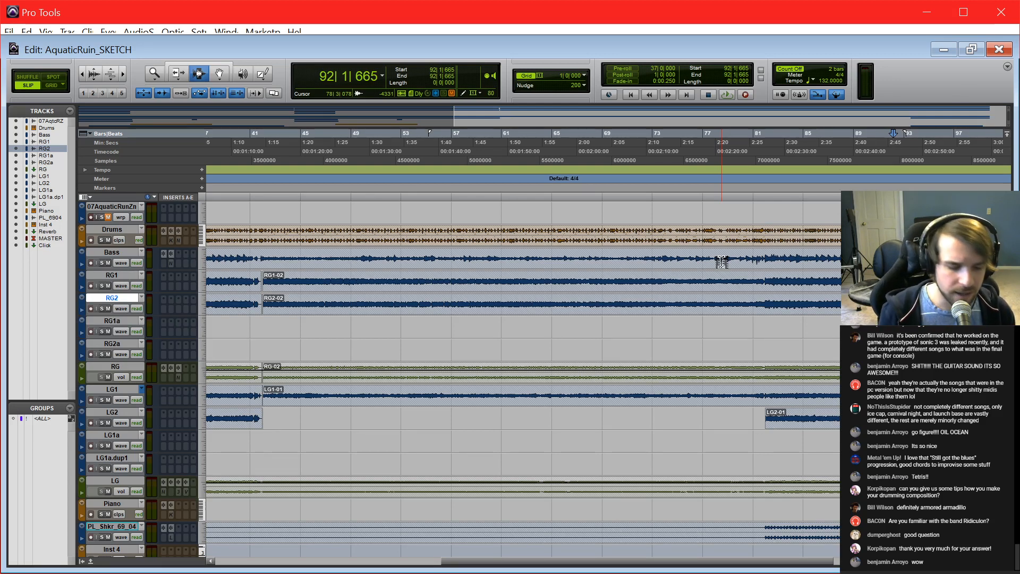
key("r")
key("r")
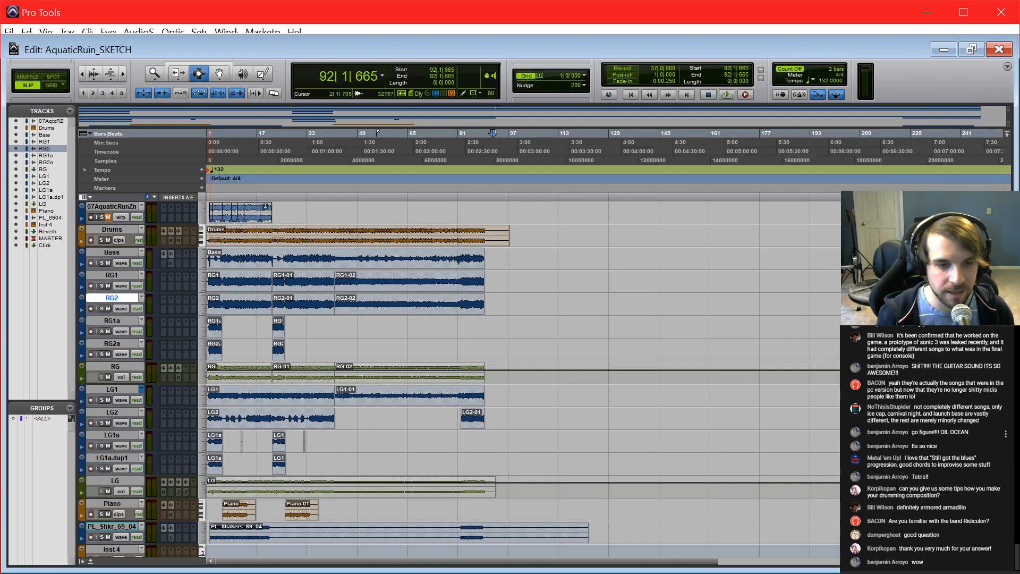
Step: Look back through the live chat history to the messages from the beginning of the stream
scroll(928, 433, "up", 1)
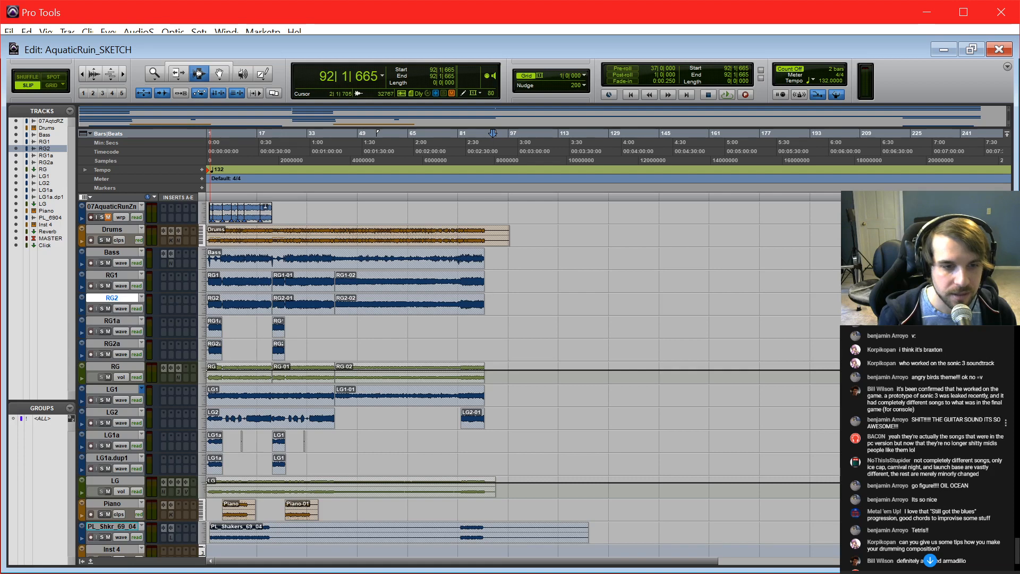
scroll(927, 422, "up", 1)
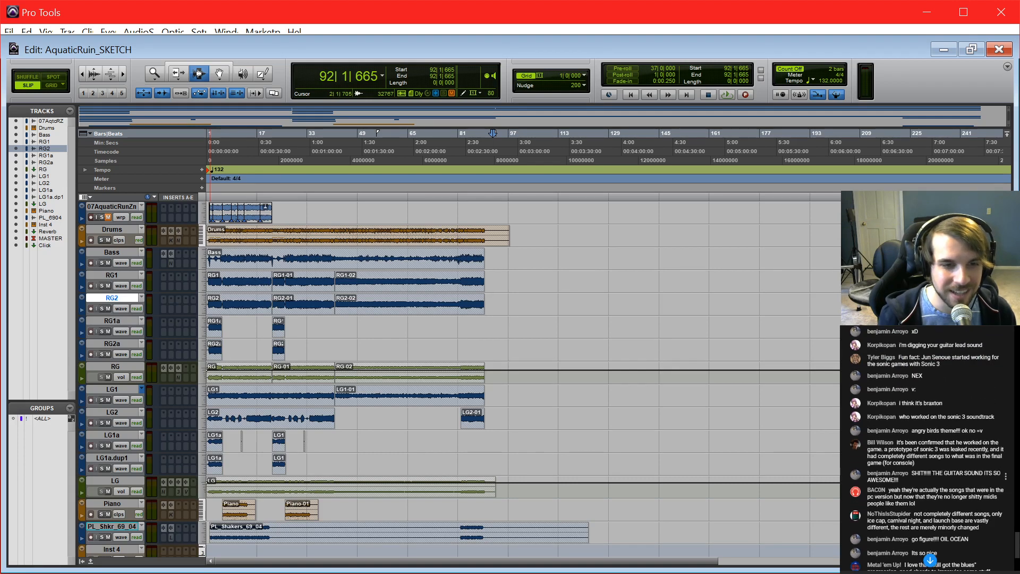
scroll(927, 451, "down", 5)
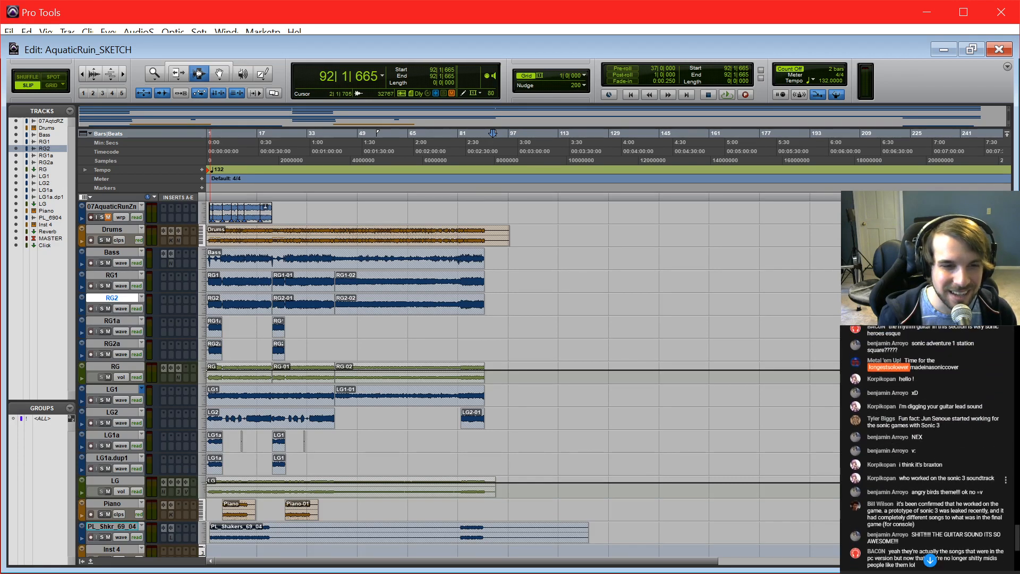
scroll(927, 451, "down", 5)
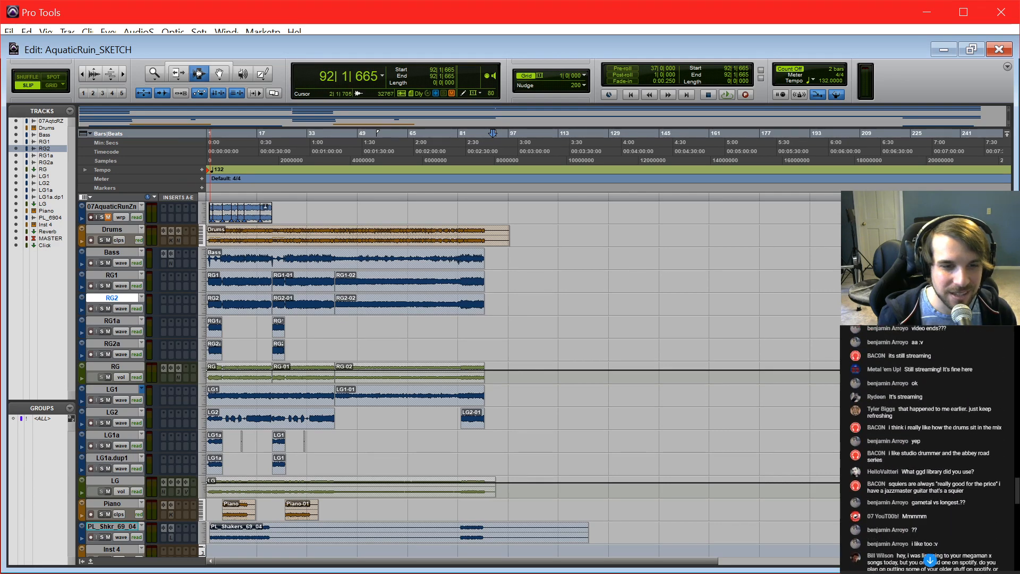
scroll(927, 451, "down", 5)
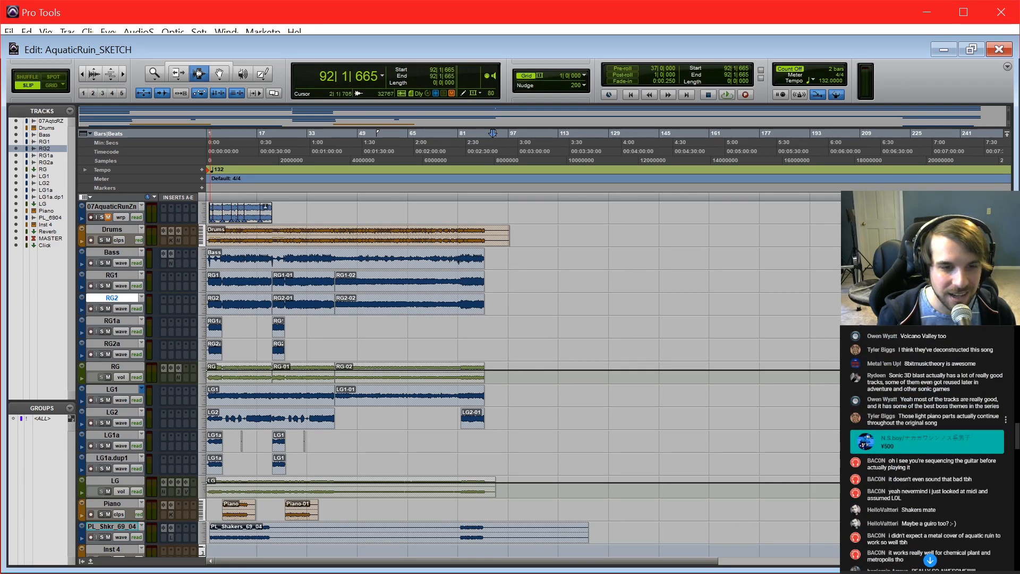
scroll(927, 451, "down", 1)
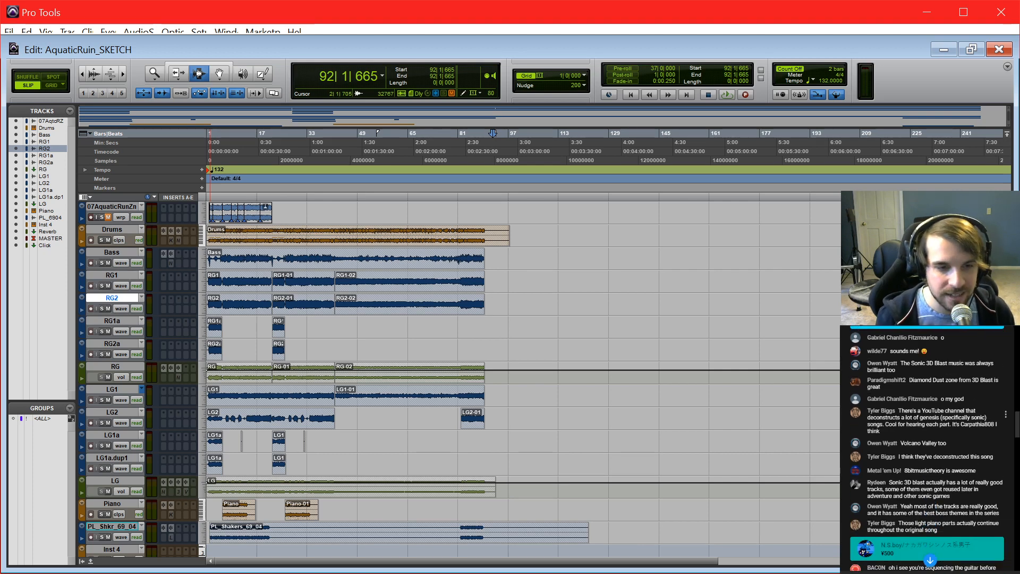
scroll(927, 425, "up", 2)
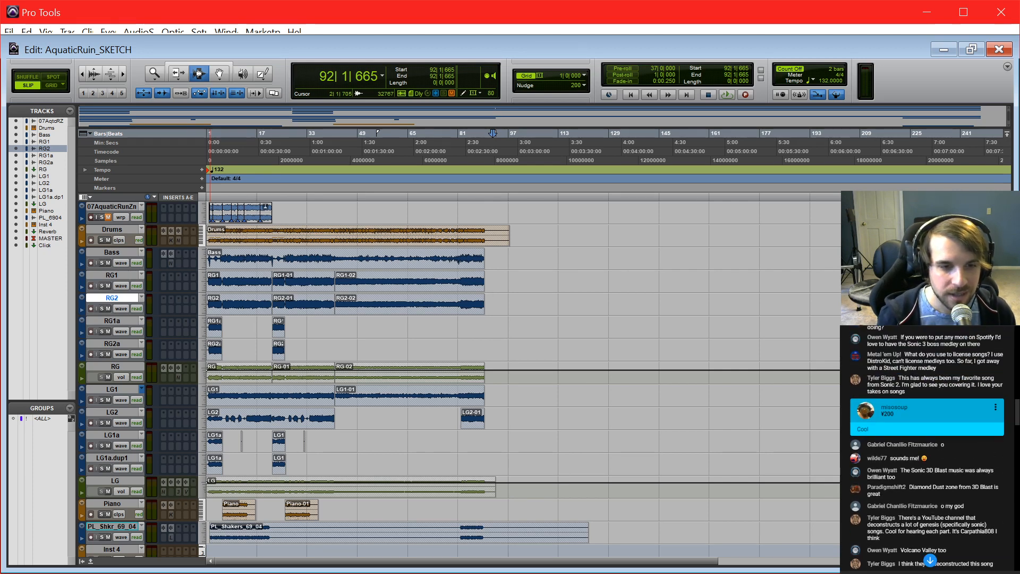
scroll(927, 425, "up", 2)
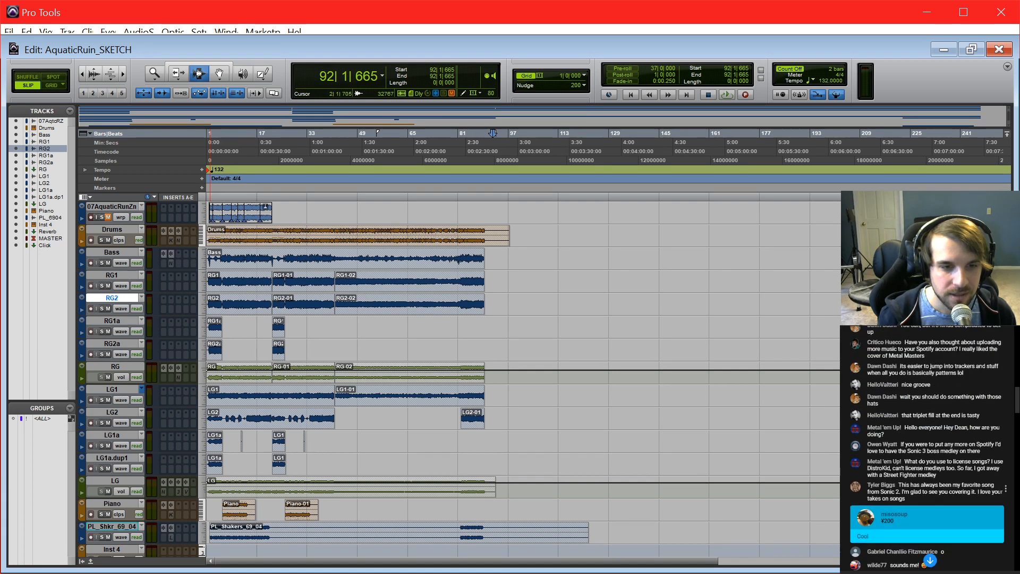
scroll(927, 452, "up", 1)
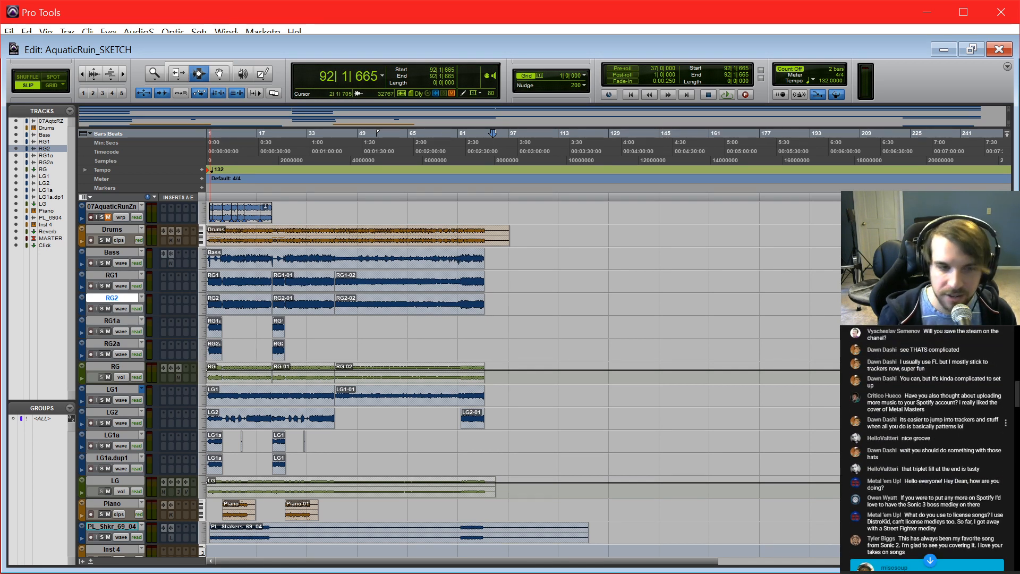
scroll(927, 452, "up", 1)
scroll(927, 452, "up", 2)
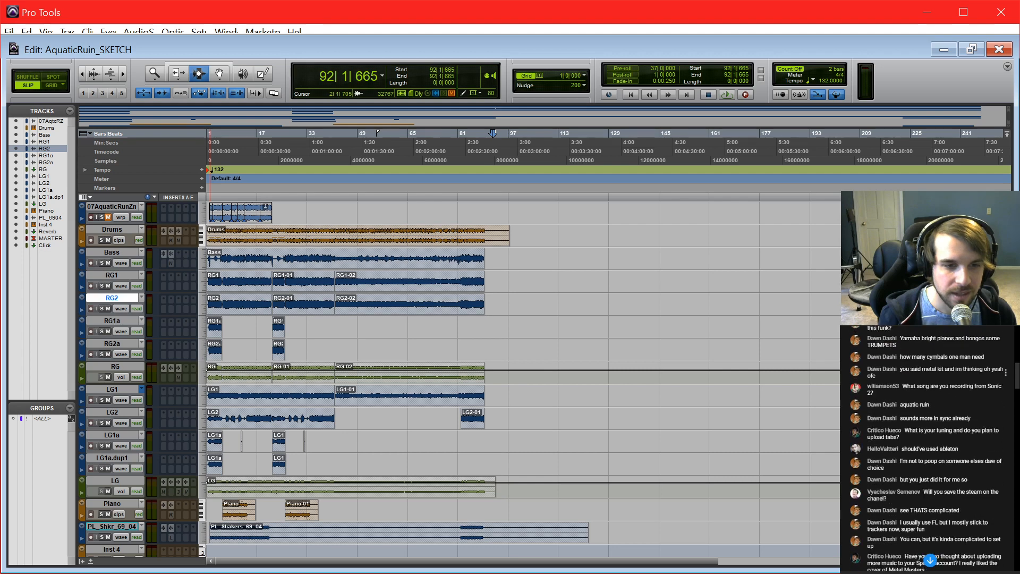
scroll(927, 451, "up", 4)
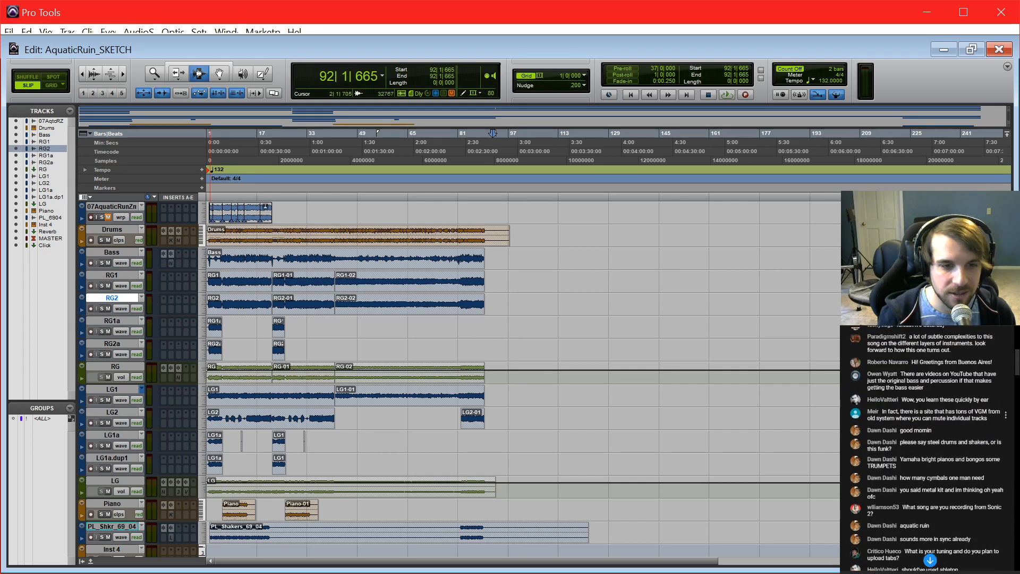
scroll(928, 452, "up", 3)
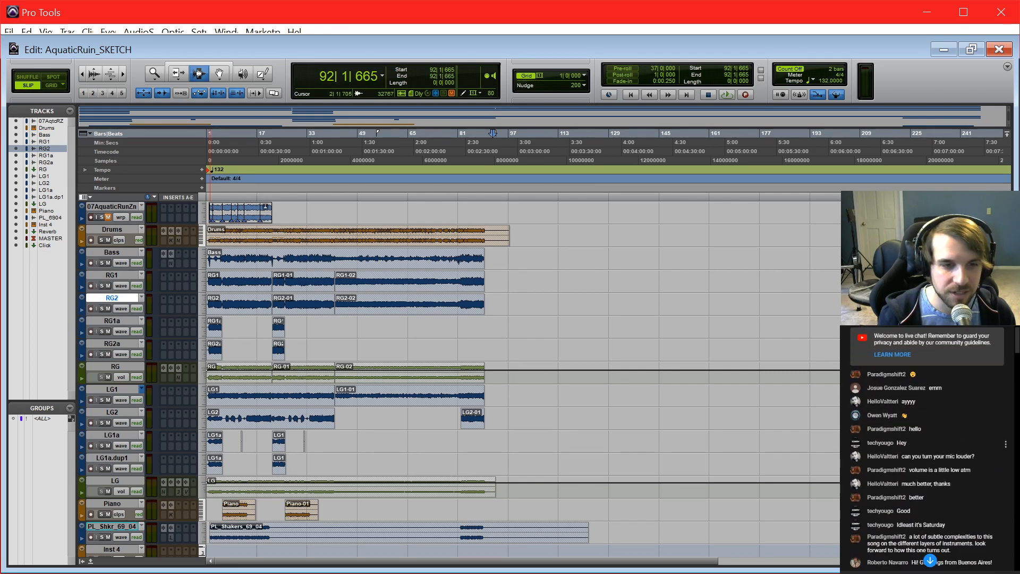